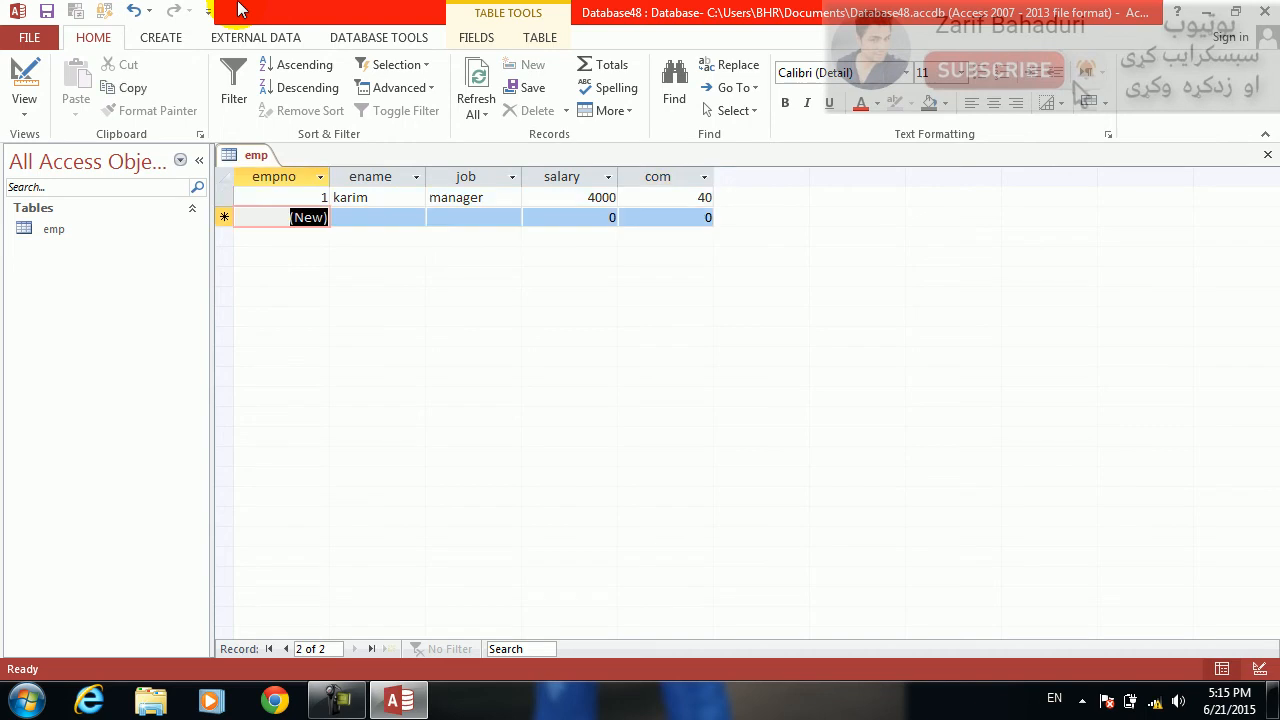
Step: Fill in the second emp record with the employee's name, job adman, salary 5000 and com 50
{"action": "key", "text": "Tab"}
{"action": "type", "text": "adman"}
{"action": "key", "text": "Tab"}
{"action": "type", "text": "5000"}
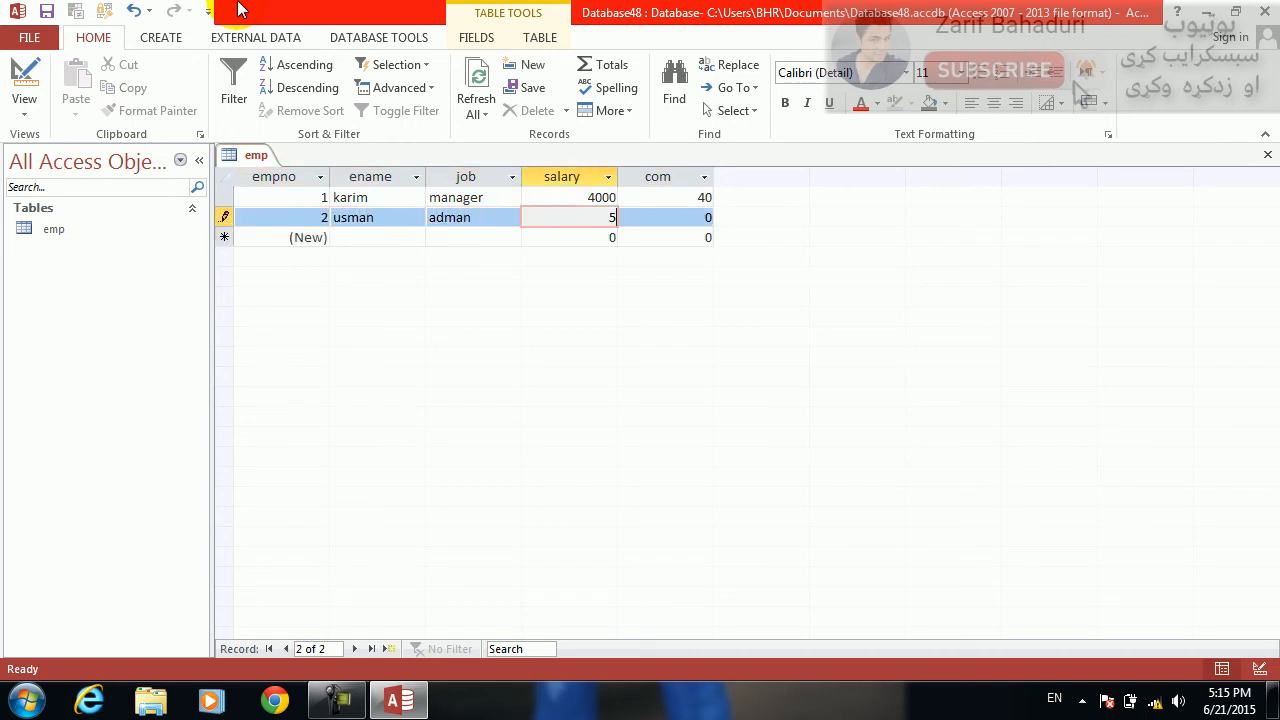
{"action": "key", "text": "Tab"}
{"action": "type", "text": "50"}
Step: Add a third emp record with the employee's name, job director, salary 5000 and com 50
{"action": "key", "text": "Tab"}
{"action": "type", "text": "sohail"}
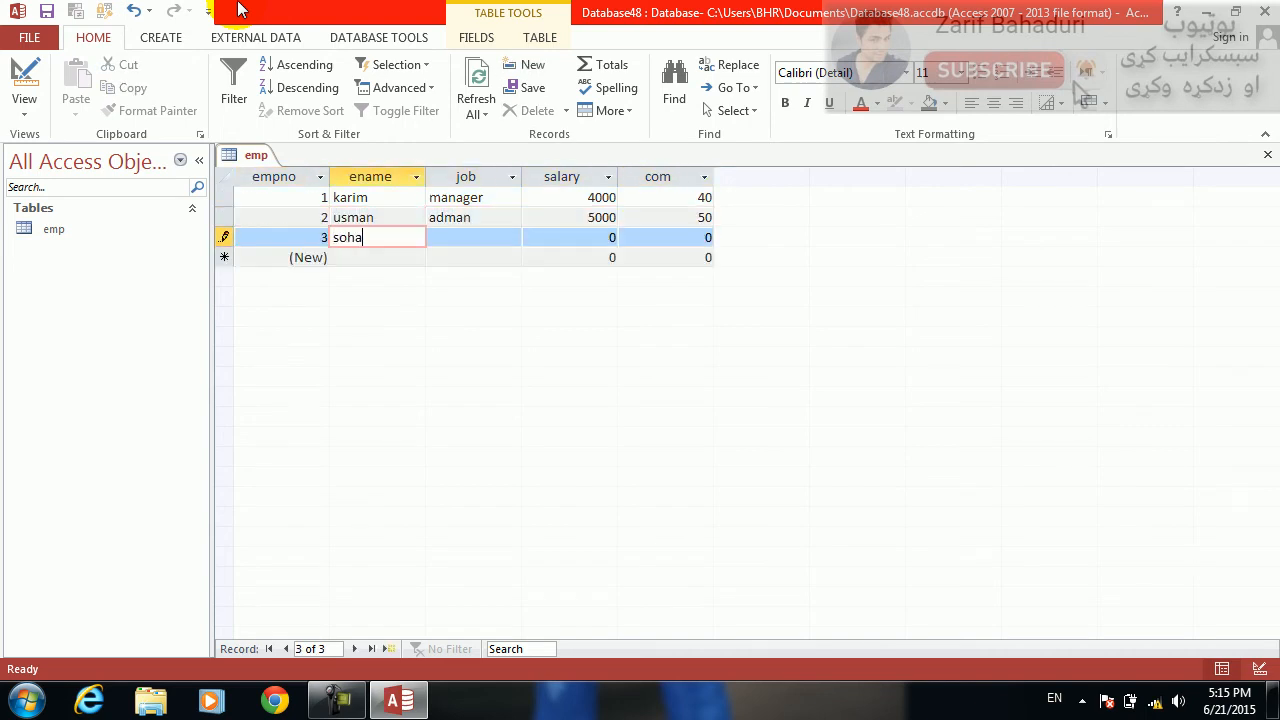
{"action": "key", "text": "Tab"}
{"action": "type", "text": "director"}
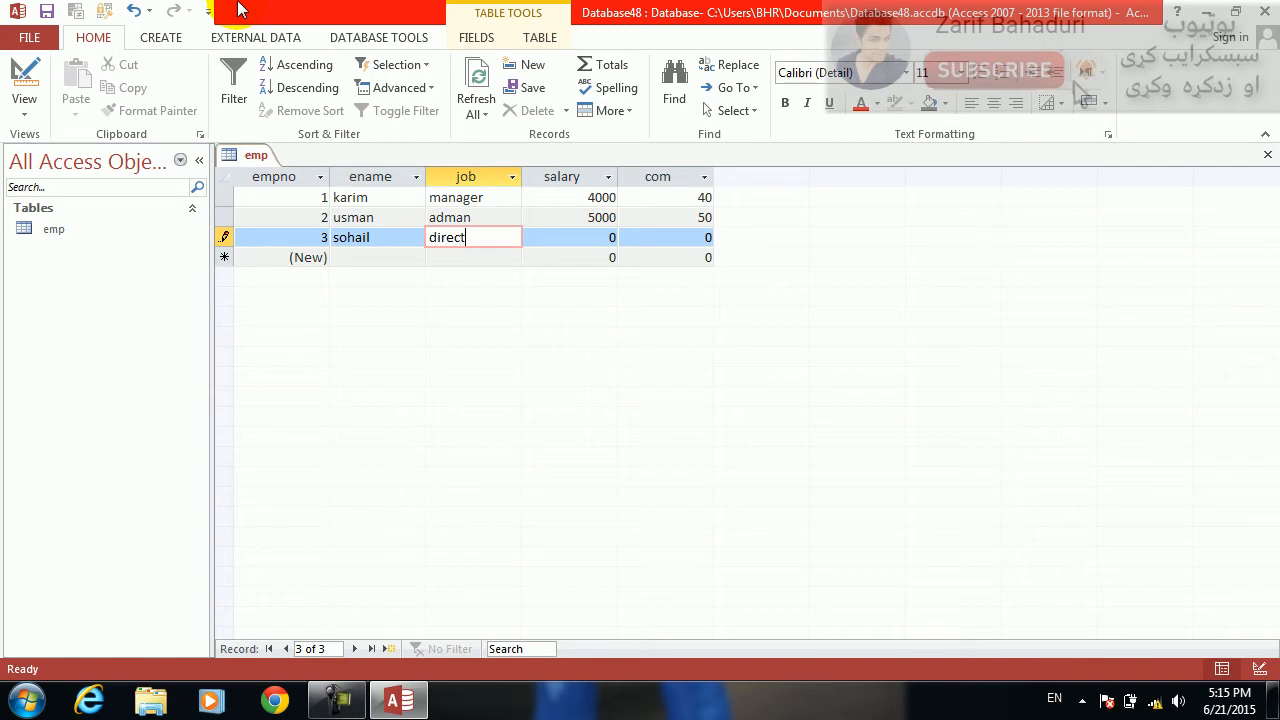
{"action": "key", "text": "Tab"}
{"action": "type", "text": "5000"}
{"action": "key", "text": "Tab"}
{"action": "type", "text": "50"}
Step: Add a fourth emp record with the employee's name, job adman, salary 5000 and com 50
{"action": "key", "text": "Tab"}
{"action": "key", "text": "Tab"}
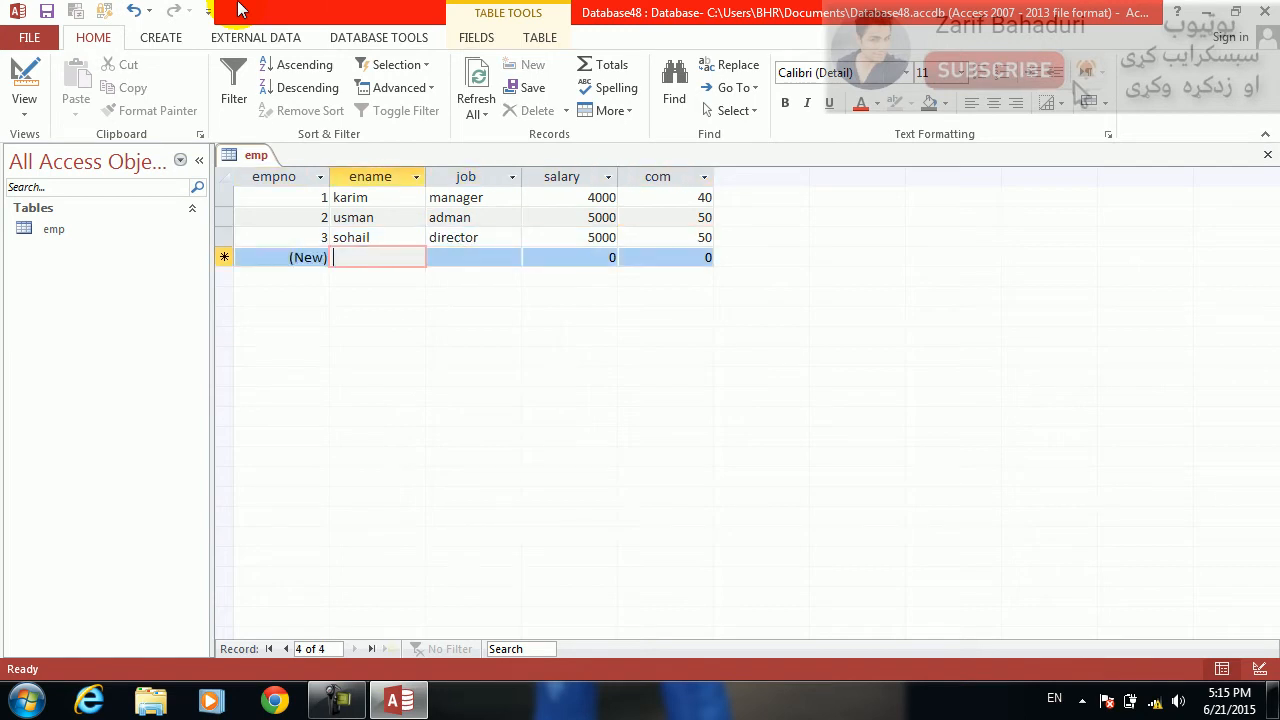
{"action": "type", "text": "jawad"}
{"action": "key", "text": "Tab"}
{"action": "type", "text": "adman"}
{"action": "key", "text": "Tab"}
{"action": "type", "text": "5000"}
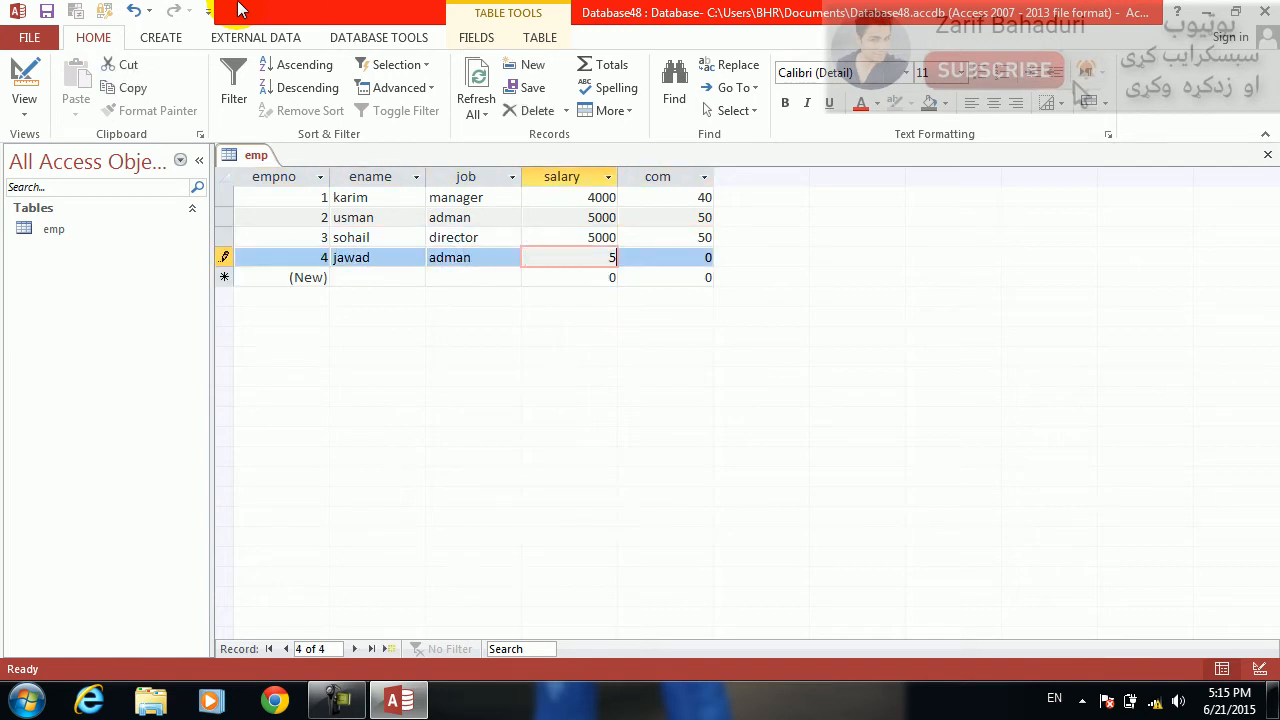
{"action": "key", "text": "Tab"}
{"action": "type", "text": "50"}
Step: Add a fifth emp record with the employee's name, job manager, salary 5000 and com 40
{"action": "key", "text": "Tab"}
{"action": "key", "text": "Tab"}
{"action": "type", "text": "kamal"}
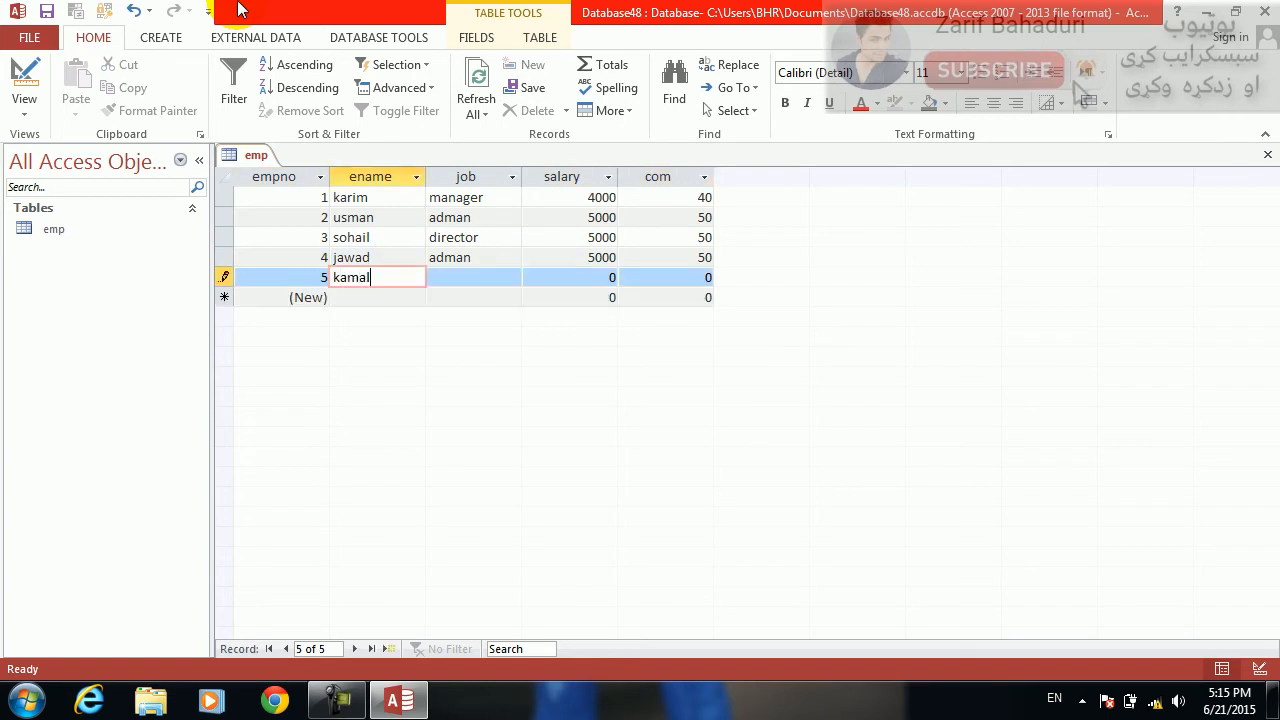
{"action": "key", "text": "Tab"}
{"action": "type", "text": "manager"}
{"action": "key", "text": "Tab"}
{"action": "type", "text": "5000"}
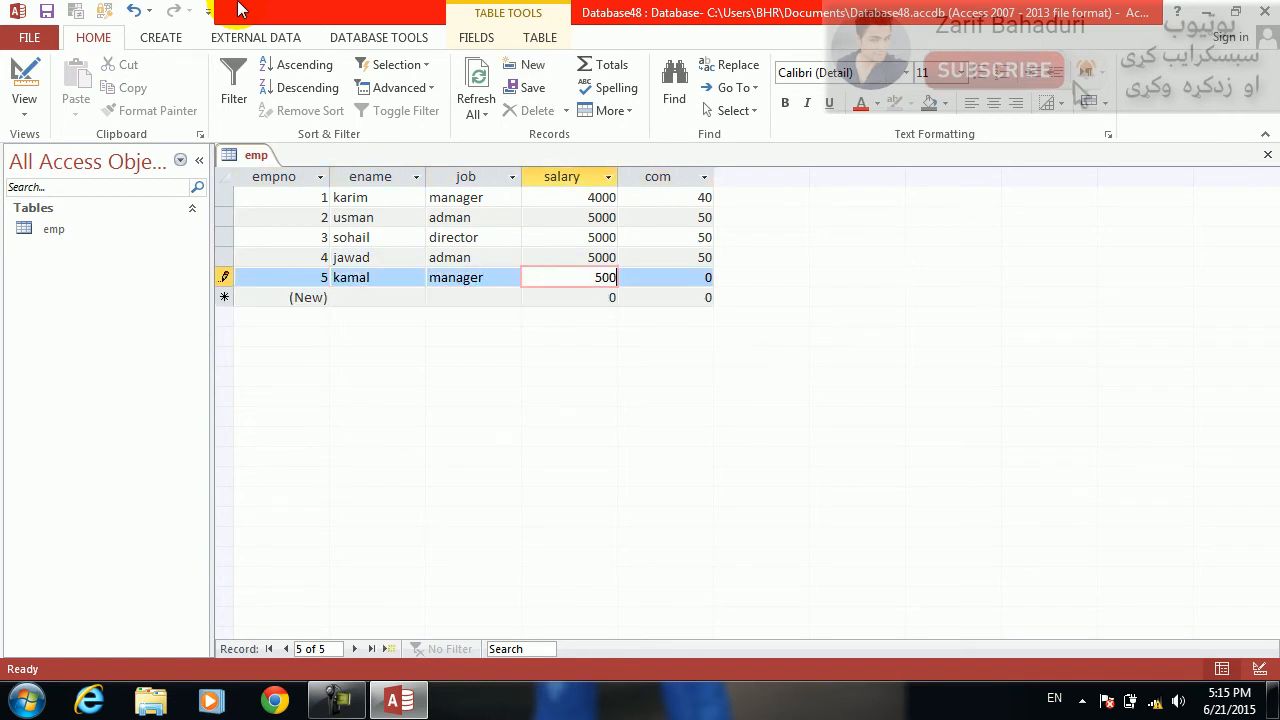
{"action": "key", "text": "Tab"}
{"action": "type", "text": "40"}
Step: Add a sixth emp record with the employee's name, job doctor, salary 5000 and com 540
{"action": "key", "text": "Tab"}
{"action": "type", "text": "zubair"}
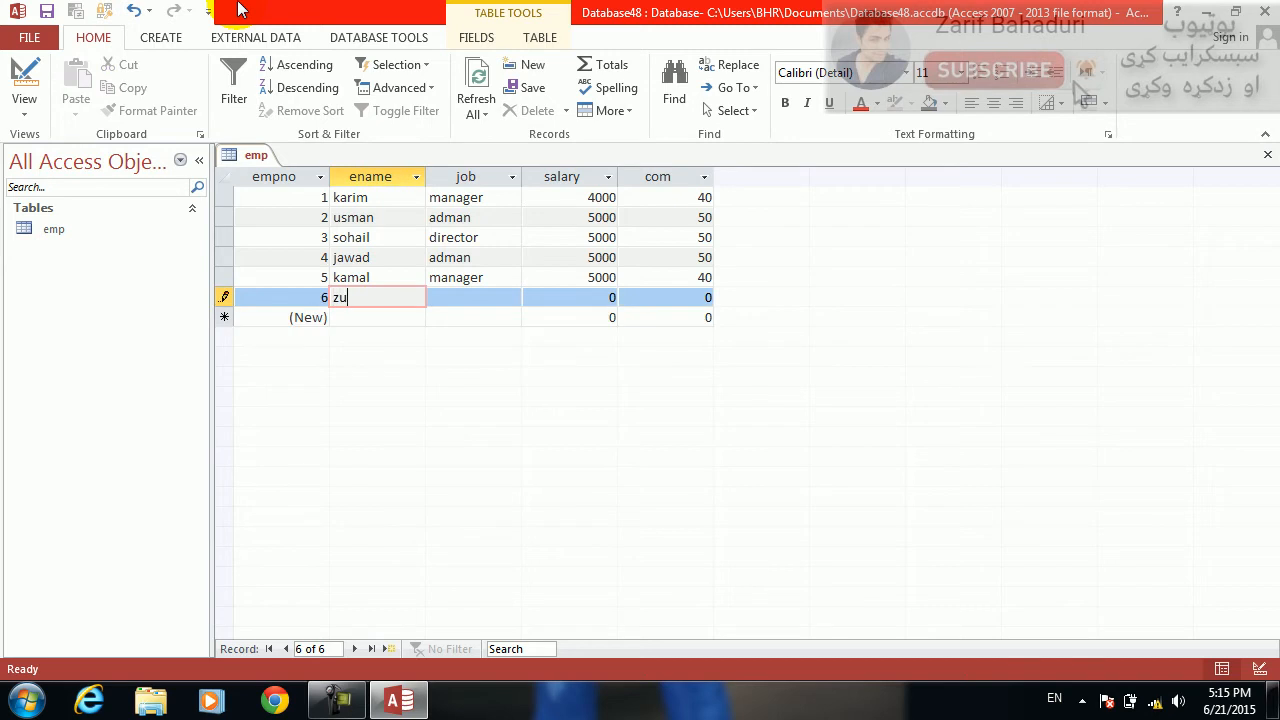
{"action": "key", "text": "Tab"}
{"action": "type", "text": "doctor"}
{"action": "key", "text": "Tab"}
{"action": "type", "text": "5000"}
{"action": "key", "text": "Tab"}
{"action": "type", "text": "540"}
Step: Add a seventh emp record with the employee's name, job manager, salary 6000 and com 60, and close the table
{"action": "key", "text": "Tab"}
{"action": "type", "text": "jamal"}
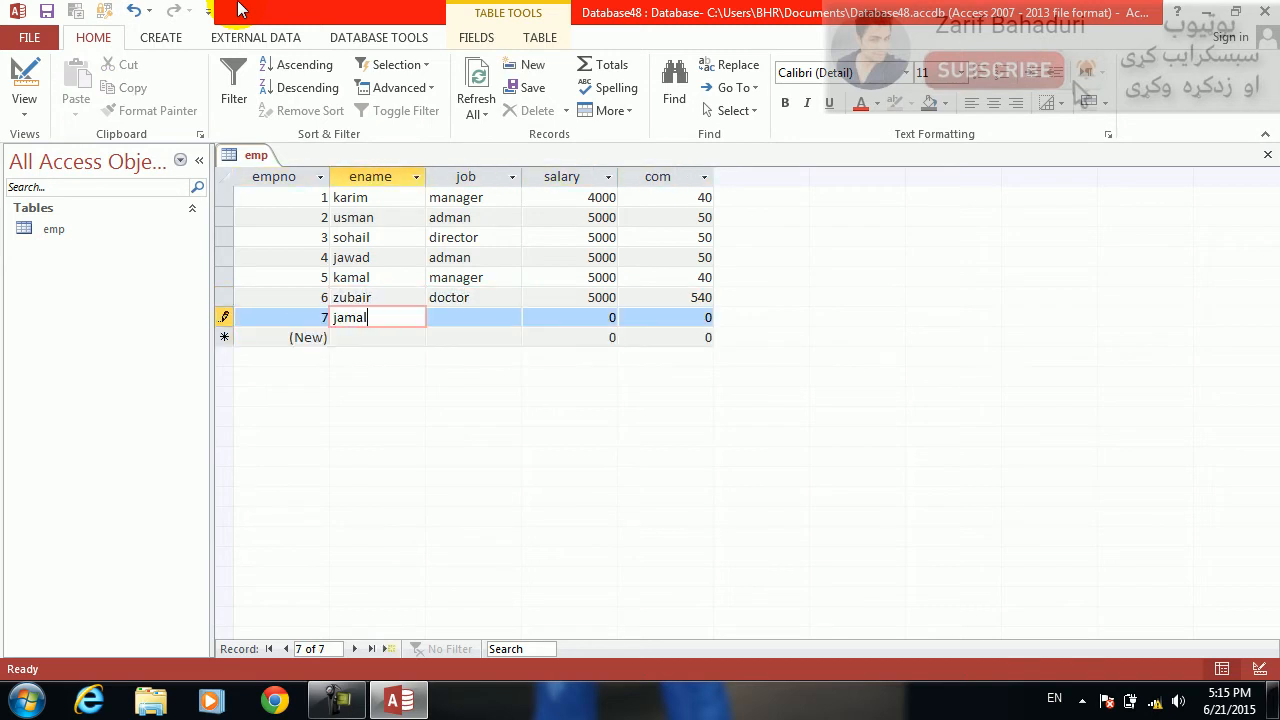
{"action": "key", "text": "Tab"}
{"action": "type", "text": "manager"}
{"action": "key", "text": "Tab"}
{"action": "type", "text": "6000"}
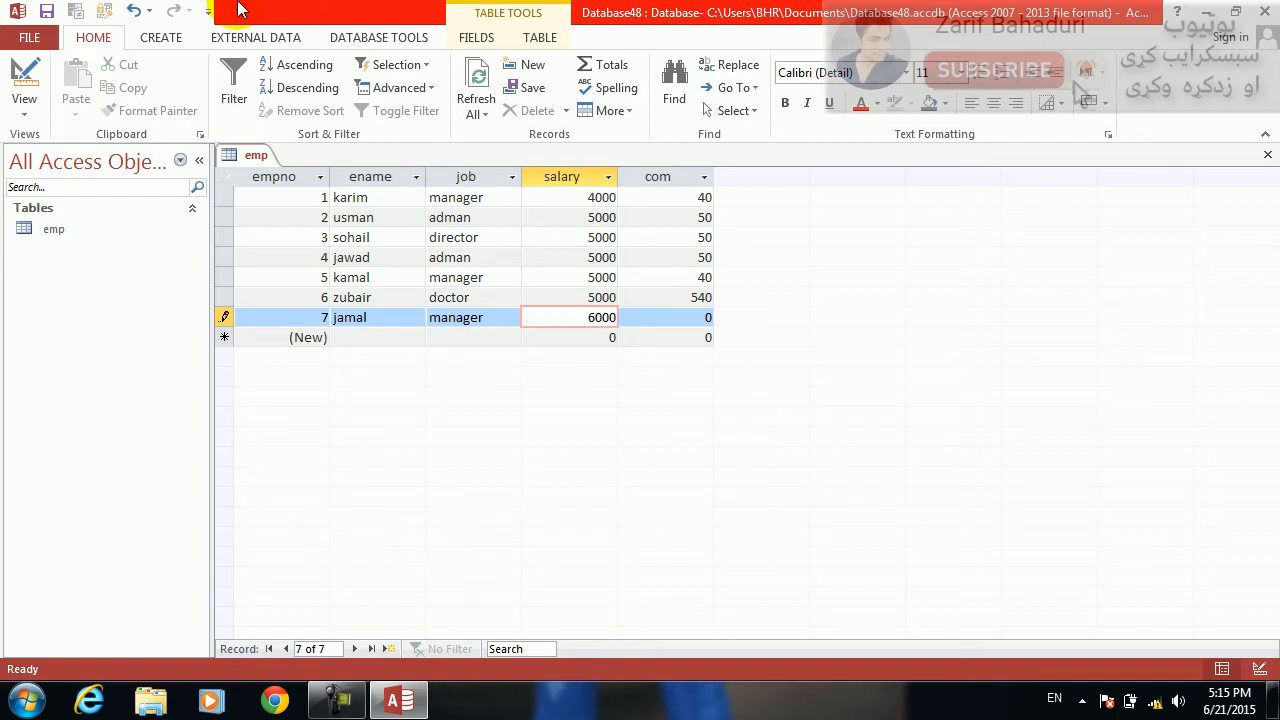
{"action": "key", "text": "Tab"}
{"action": "type", "text": "60"}
{"action": "key", "text": "Tab"}
{"action": "key", "text": "ctrl+w"}
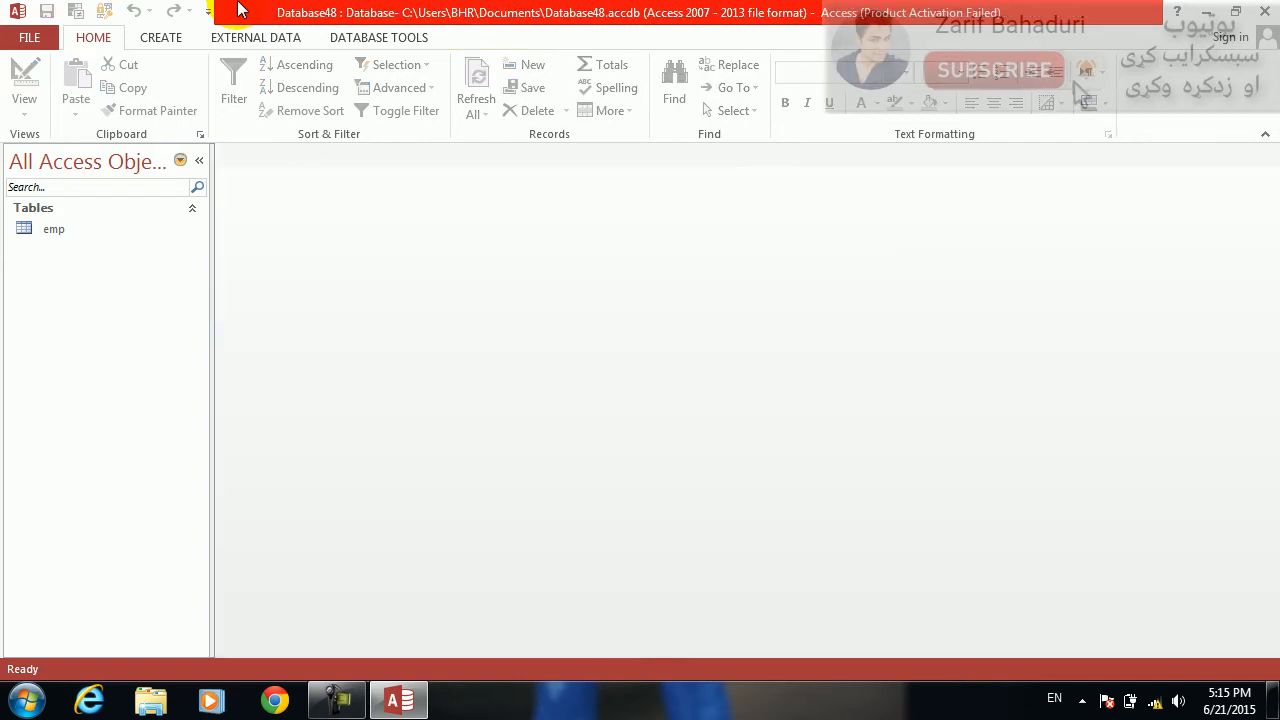
Step: Create a query in Design view based on the emp table and remove the duplicate copy of the table
{"action": "left_click", "coordinate": [162, 38]}
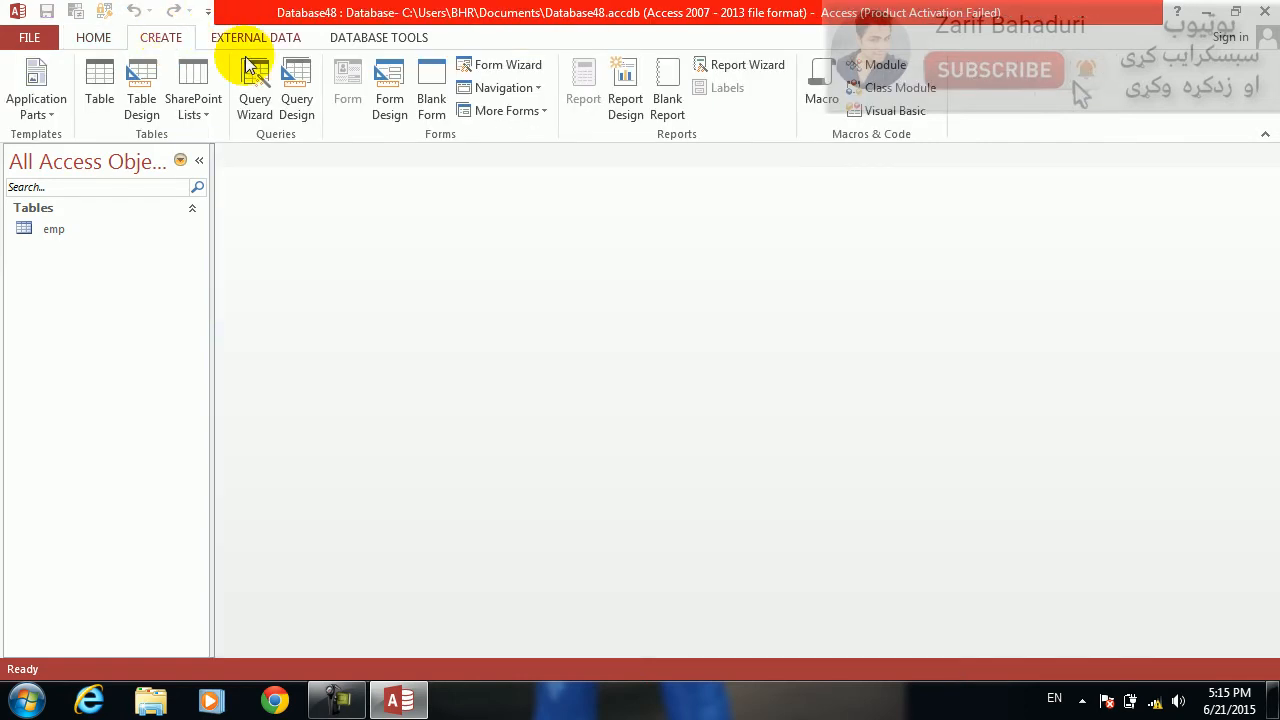
{"action": "left_click", "coordinate": [300, 92]}
{"action": "key", "text": "Return"}
{"action": "key", "text": "Return"}
{"action": "key", "text": "Escape"}
{"action": "left_click", "coordinate": [519, 191]}
{"action": "right_click", "coordinate": [519, 197]}
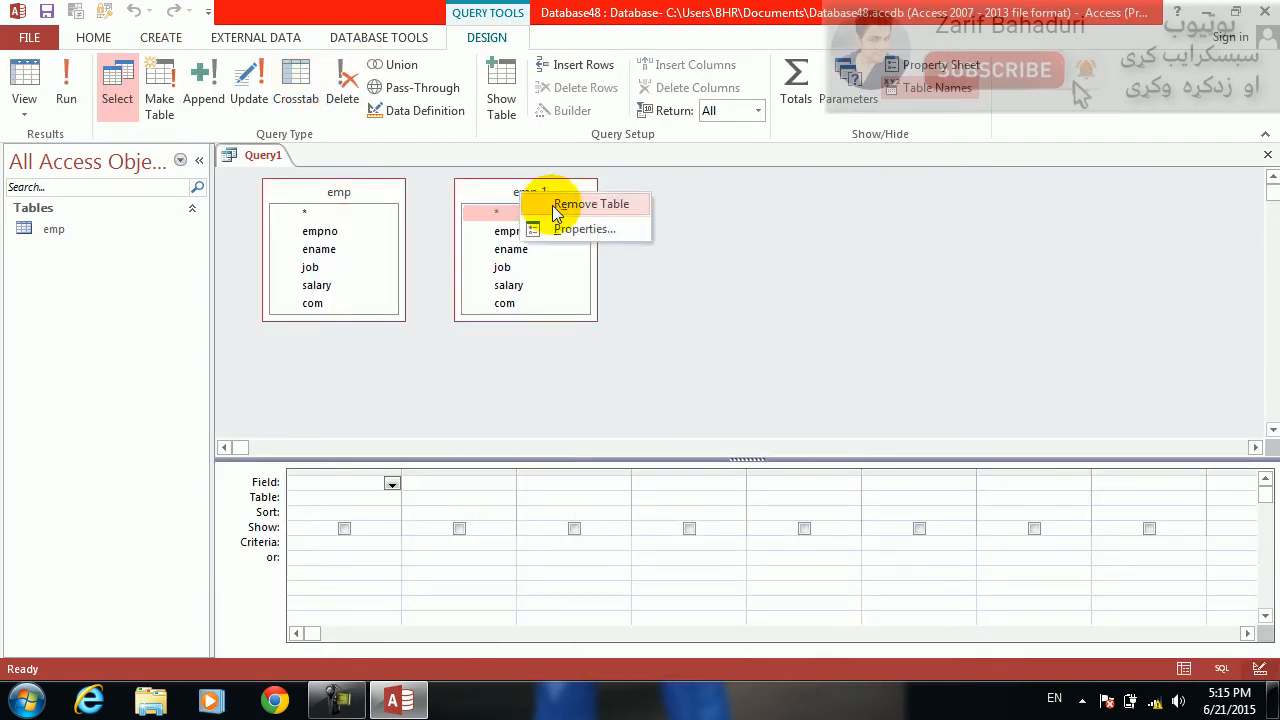
{"action": "left_click", "coordinate": [590, 201]}
Step: Add all emp fields to the query design grid and close the query without saving it
{"action": "left_click", "coordinate": [342, 192]}
{"action": "double_click", "coordinate": [344, 184]}
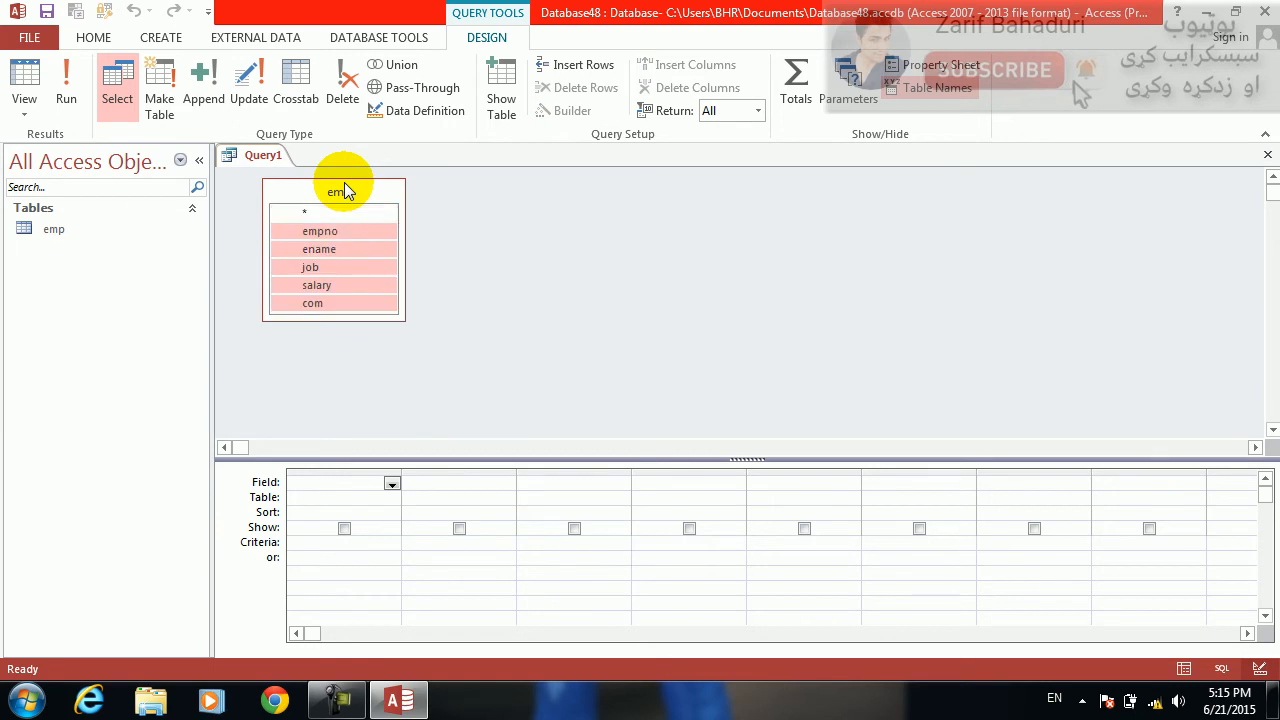
{"action": "left_click_drag", "start_coordinate": [327, 235], "coordinate": [316, 484]}
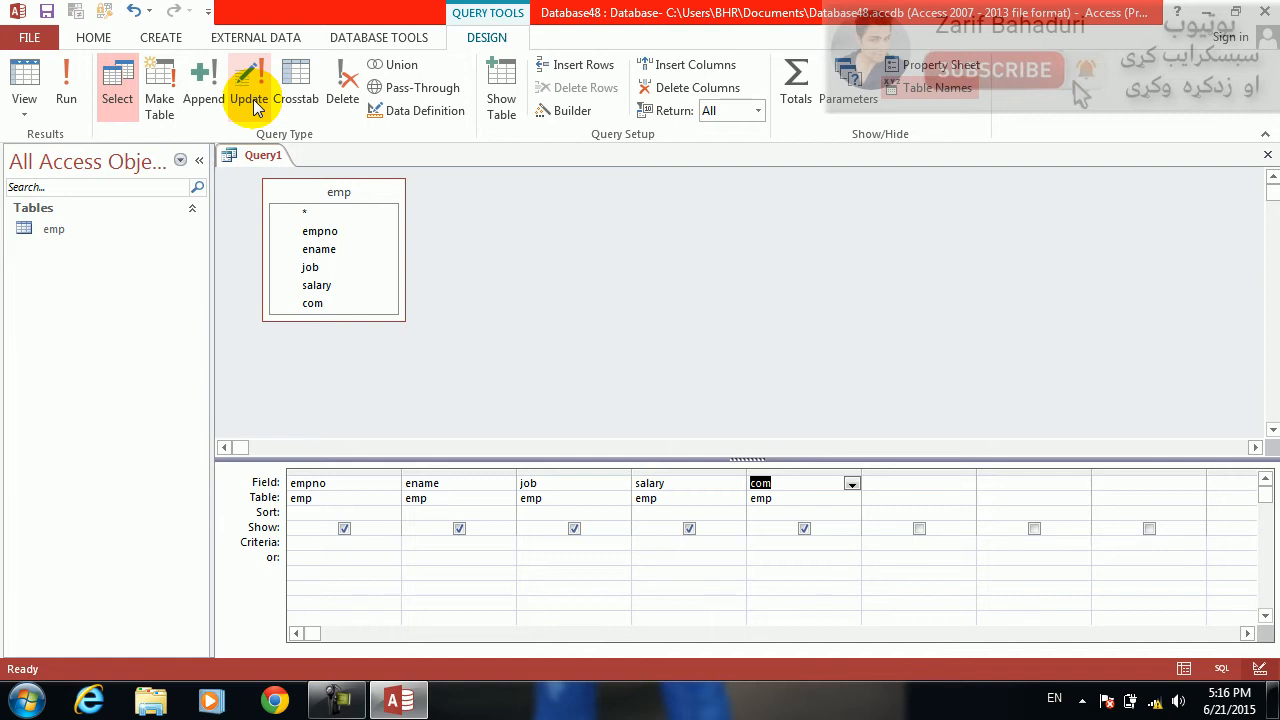
{"action": "key", "text": "ctrl+w"}
{"action": "key", "text": "Right"}
{"action": "key", "text": "Return"}
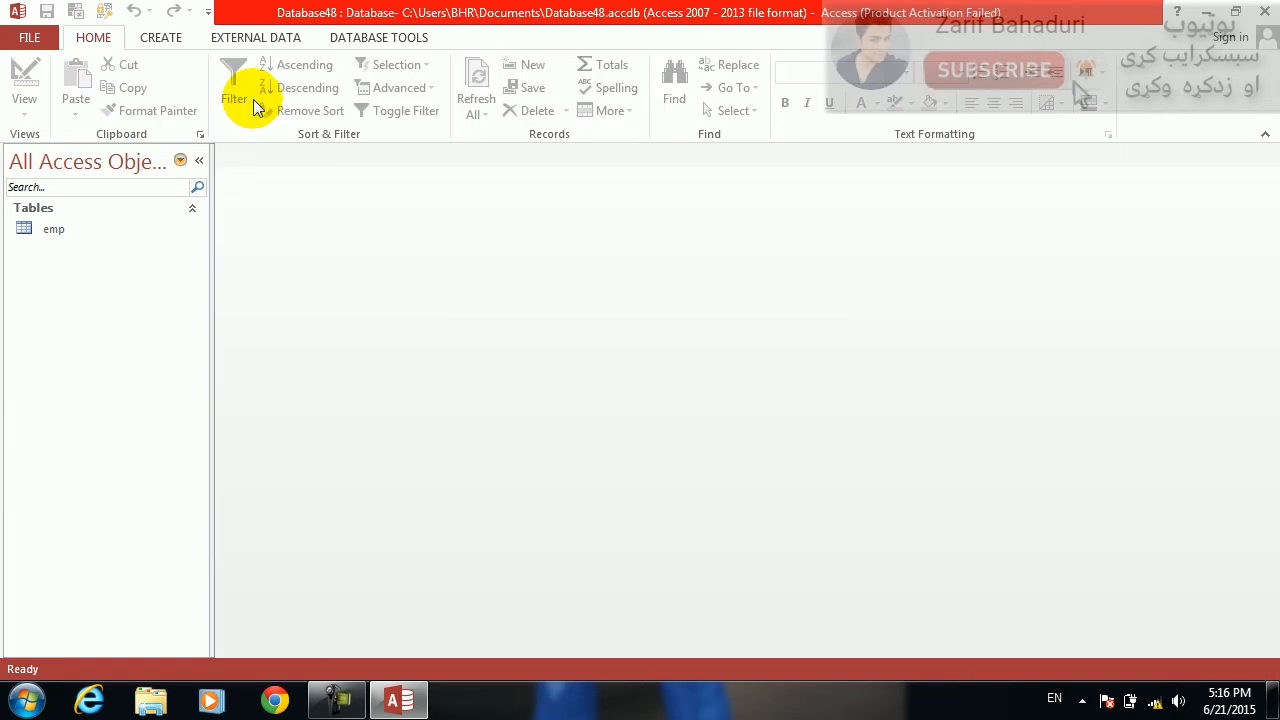
Step: Insert a Hiredate field with the Date/Time data type above the job field in the emp table design
{"action": "left_click", "coordinate": [51, 237]}
{"action": "right_click", "coordinate": [51, 237]}
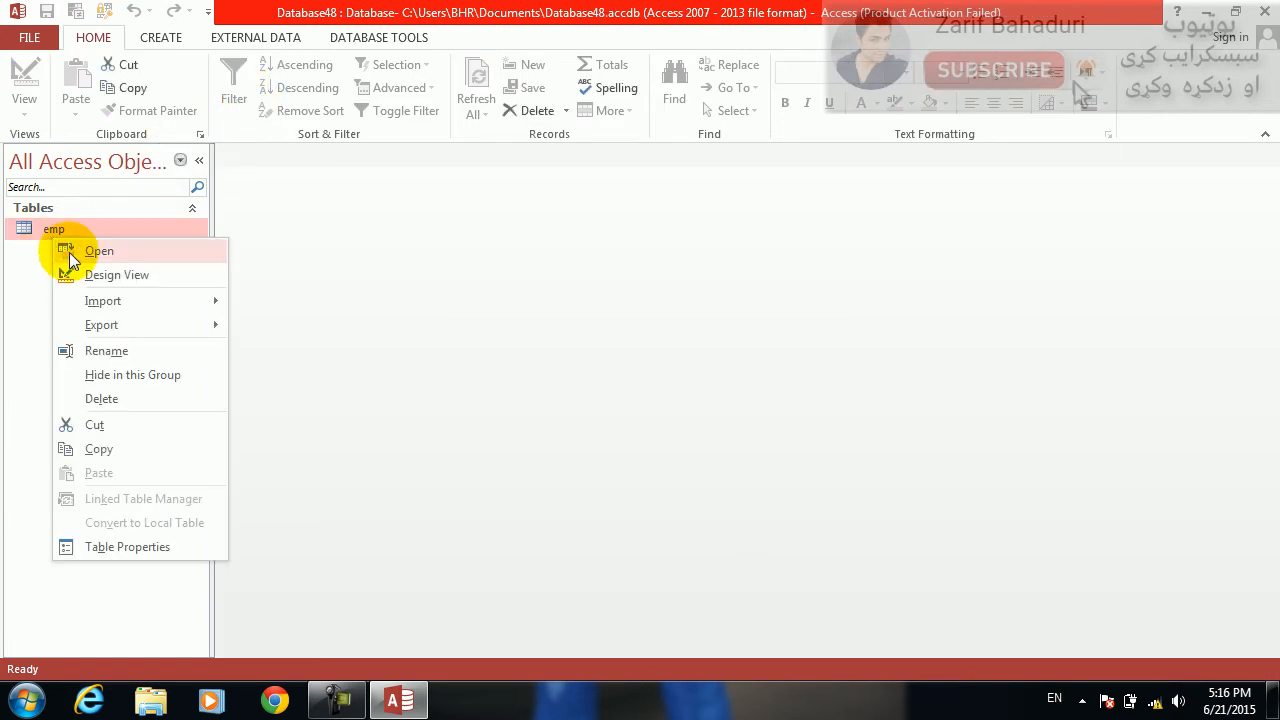
{"action": "left_click", "coordinate": [91, 275]}
{"action": "left_click", "coordinate": [293, 232]}
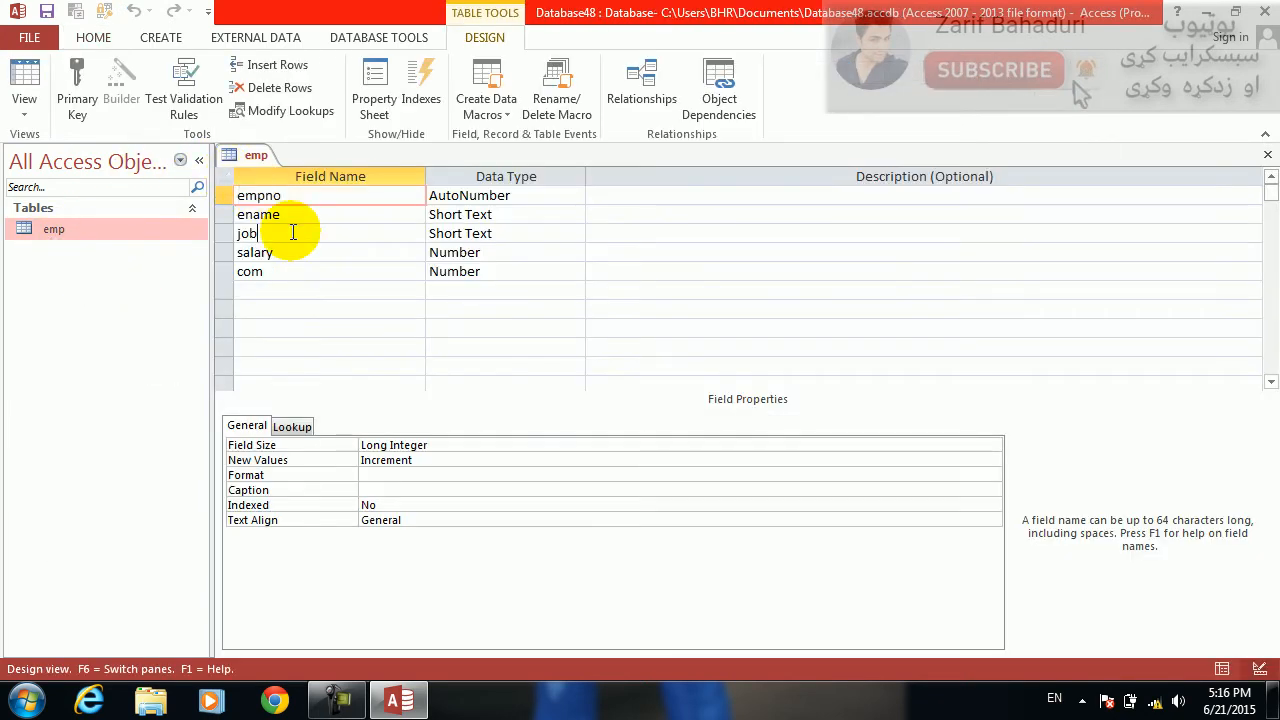
{"action": "left_click", "coordinate": [268, 66]}
{"action": "type", "text": "Hiredate"}
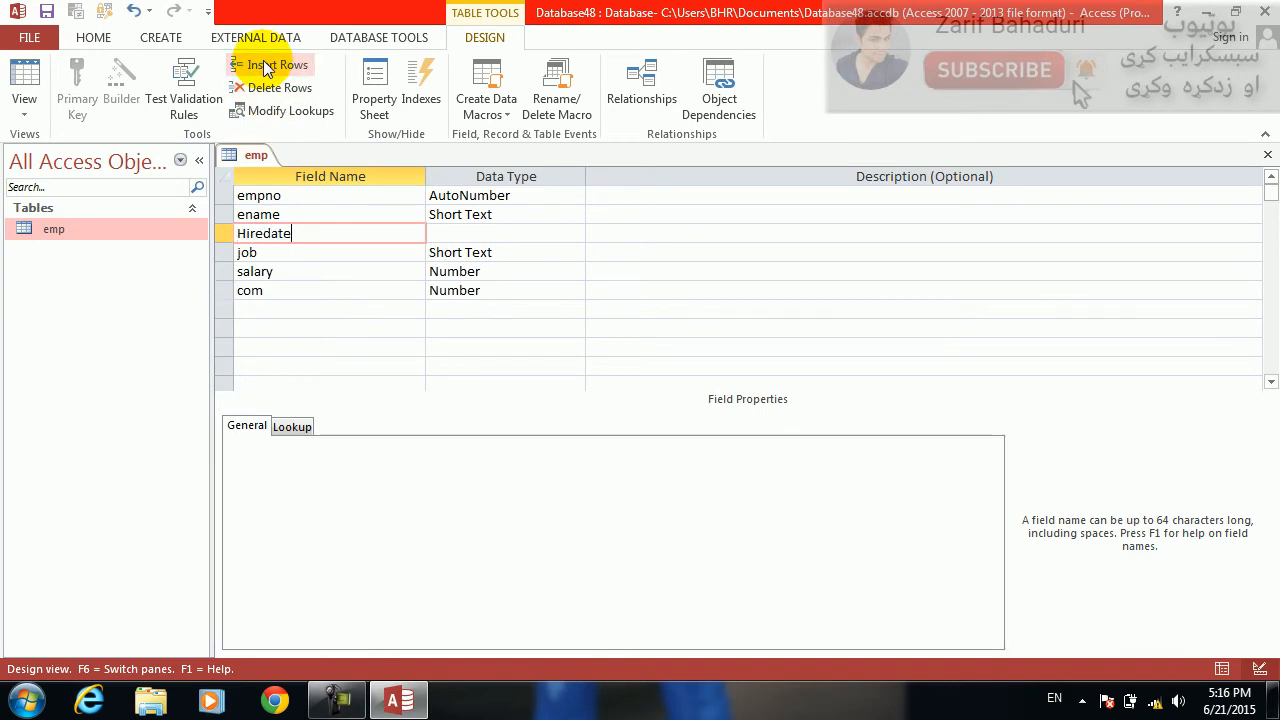
{"action": "key", "text": "Tab"}
{"action": "type", "text": "d"}
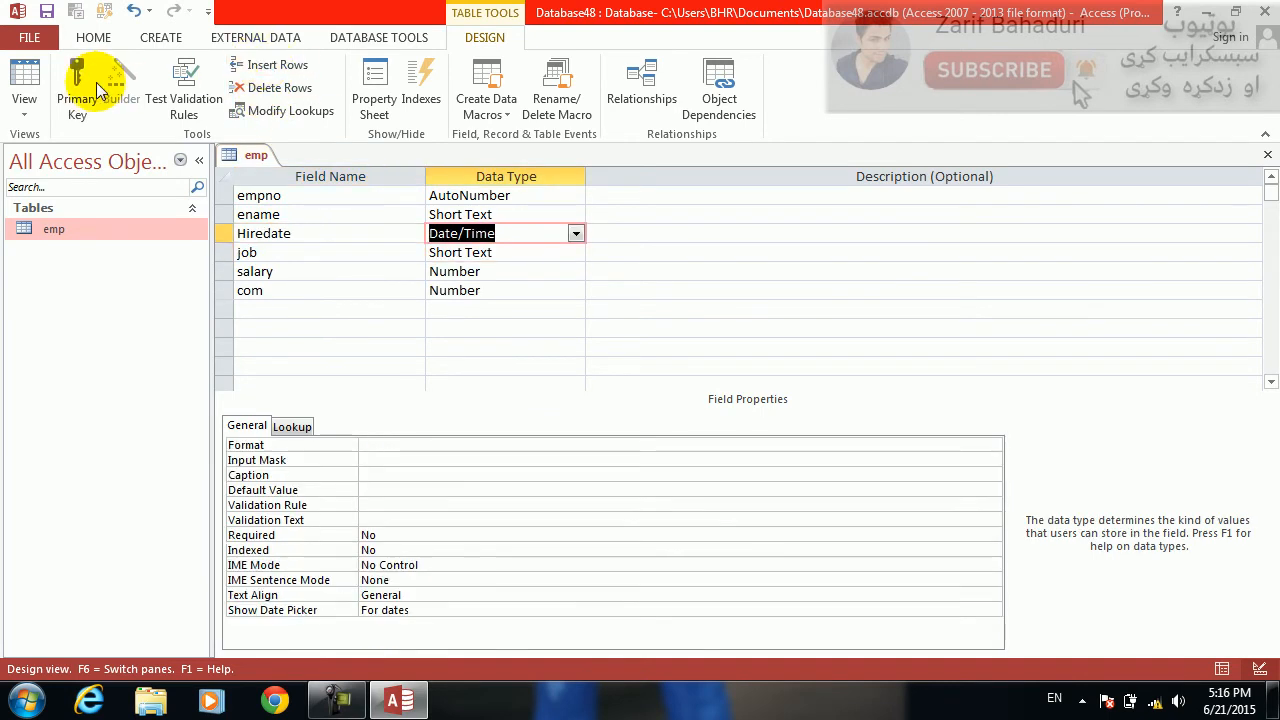
Step: Show the emp table in Datasheet view and fit the Hiredate and job column widths to their contents
{"action": "left_click", "coordinate": [24, 88]}
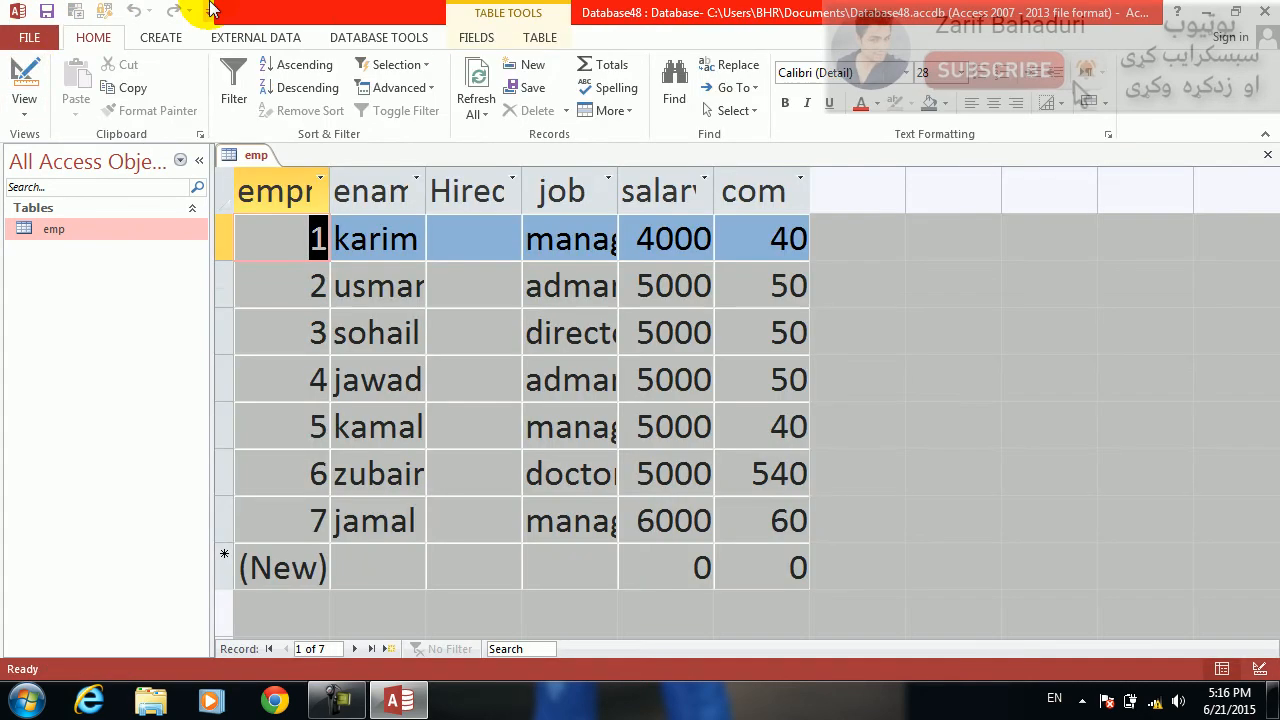
{"action": "double_click", "coordinate": [521, 180]}
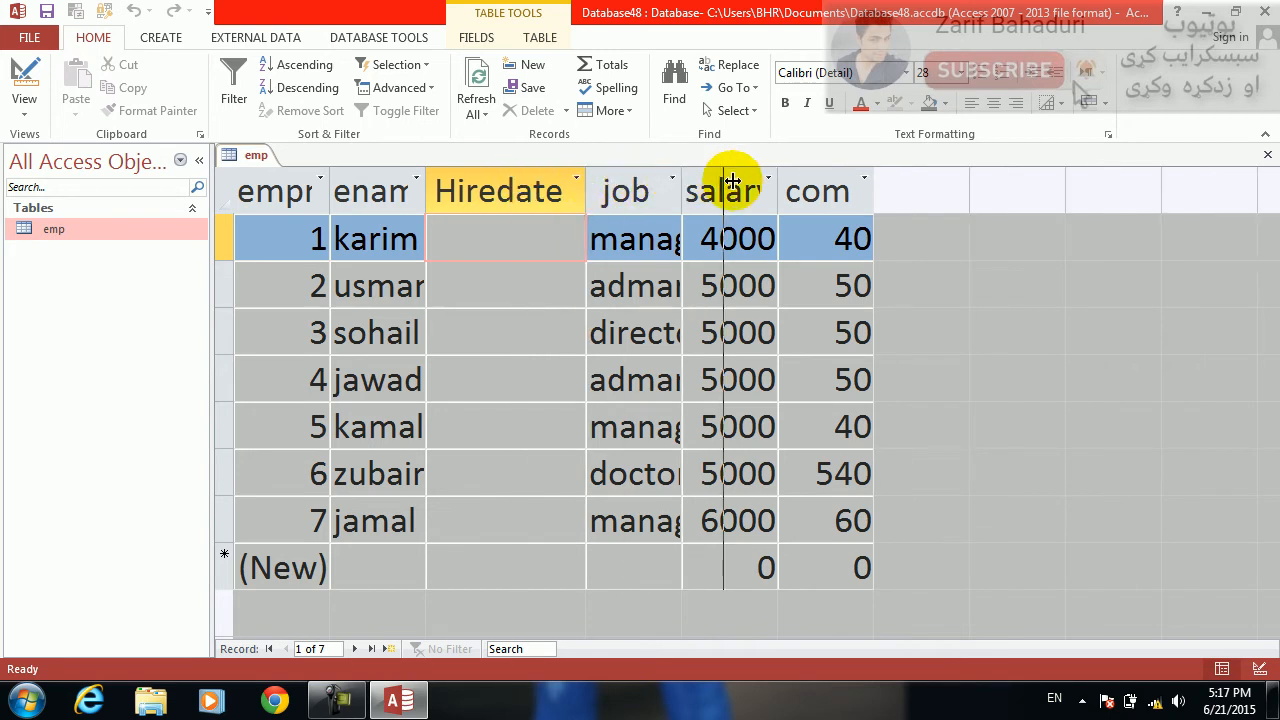
{"action": "double_click", "coordinate": [681, 180]}
Step: Enter the Hiredate values 1/1/2013, 2/1/2013 and 4/4/2013 for the first three records
{"action": "type", "text": "1/1/2013"}
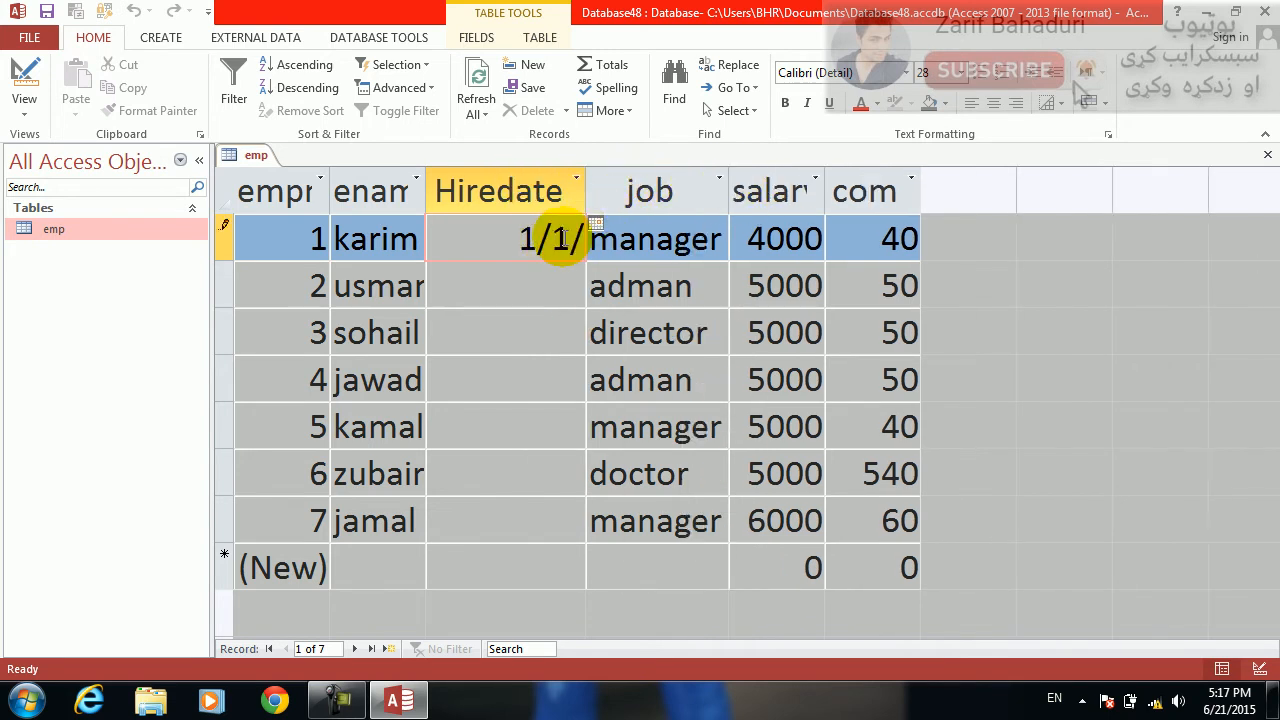
{"action": "key", "text": "Down"}
{"action": "type", "text": "2/1/"}
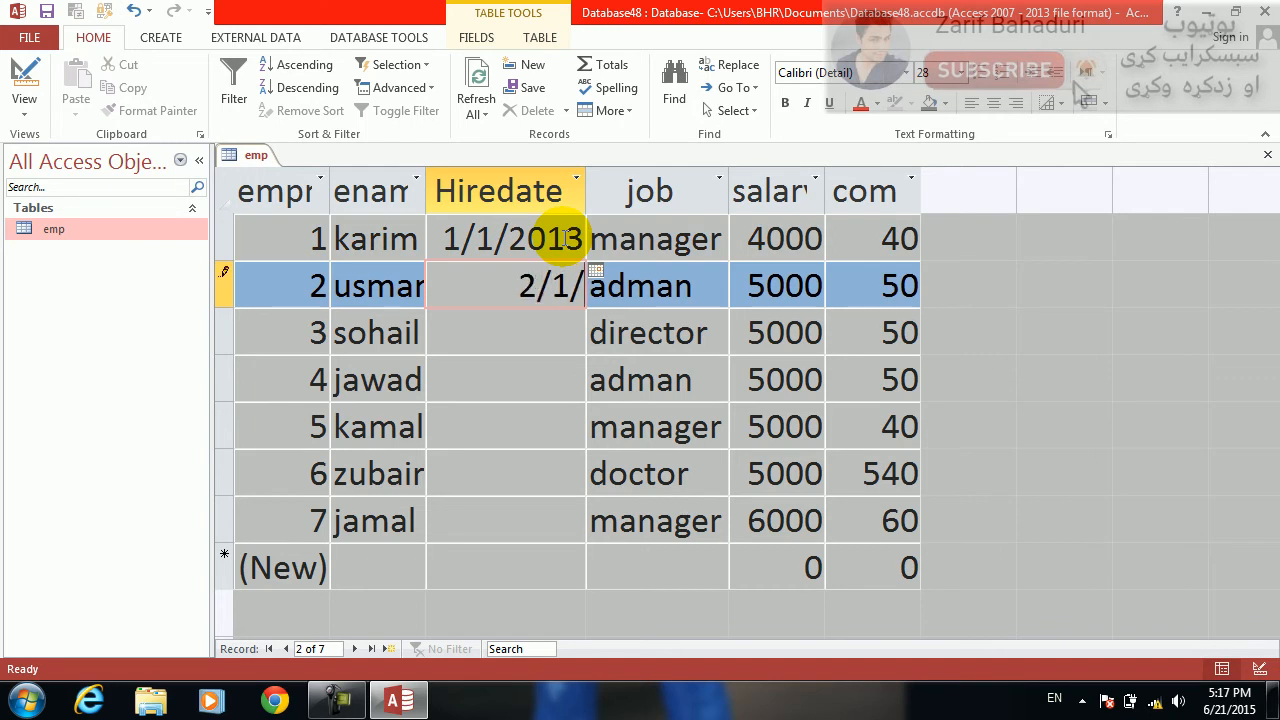
{"action": "type", "text": "2013"}
{"action": "key", "text": "Down"}
{"action": "type", "text": "4/4/20"}
{"action": "type", "text": "1"}
{"action": "key", "text": "BackSpace"}
{"action": "type", "text": "2013"}
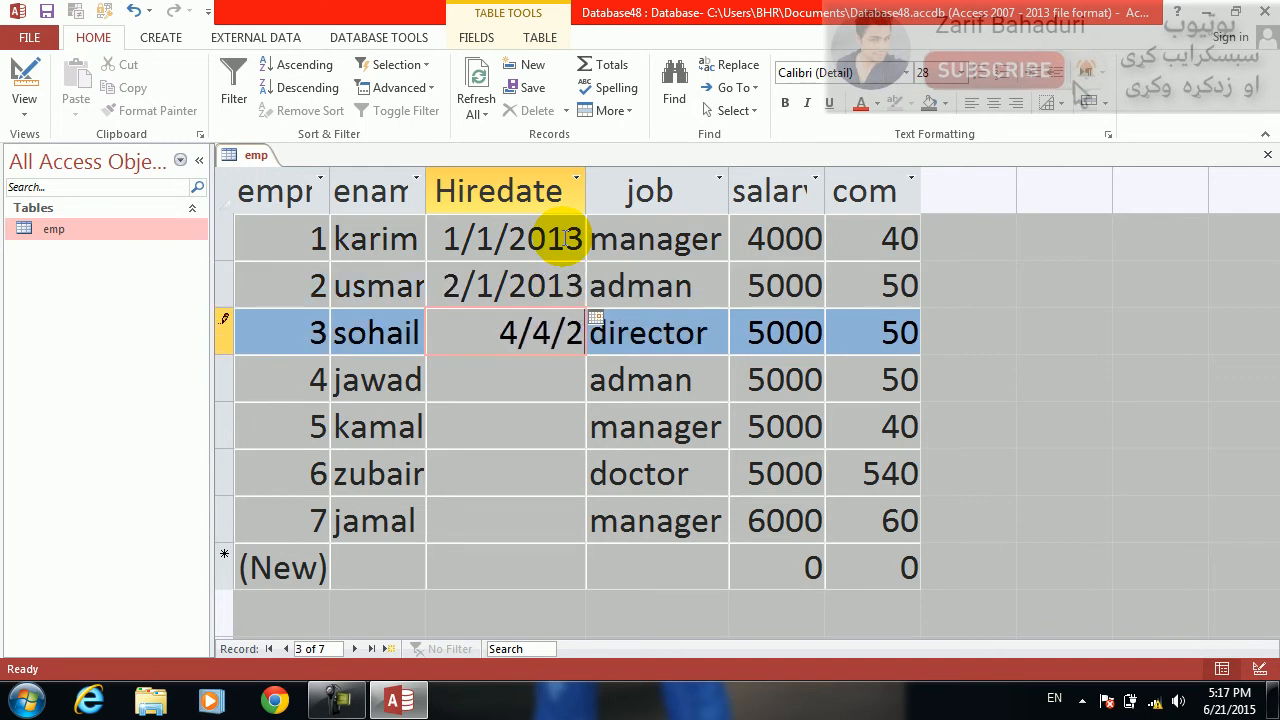
Step: Enter the Hiredate values 2/1/2014 and 3/4/2014 for the fourth and fifth records
{"action": "key", "text": "Down"}
{"action": "type", "text": "2/1/2014"}
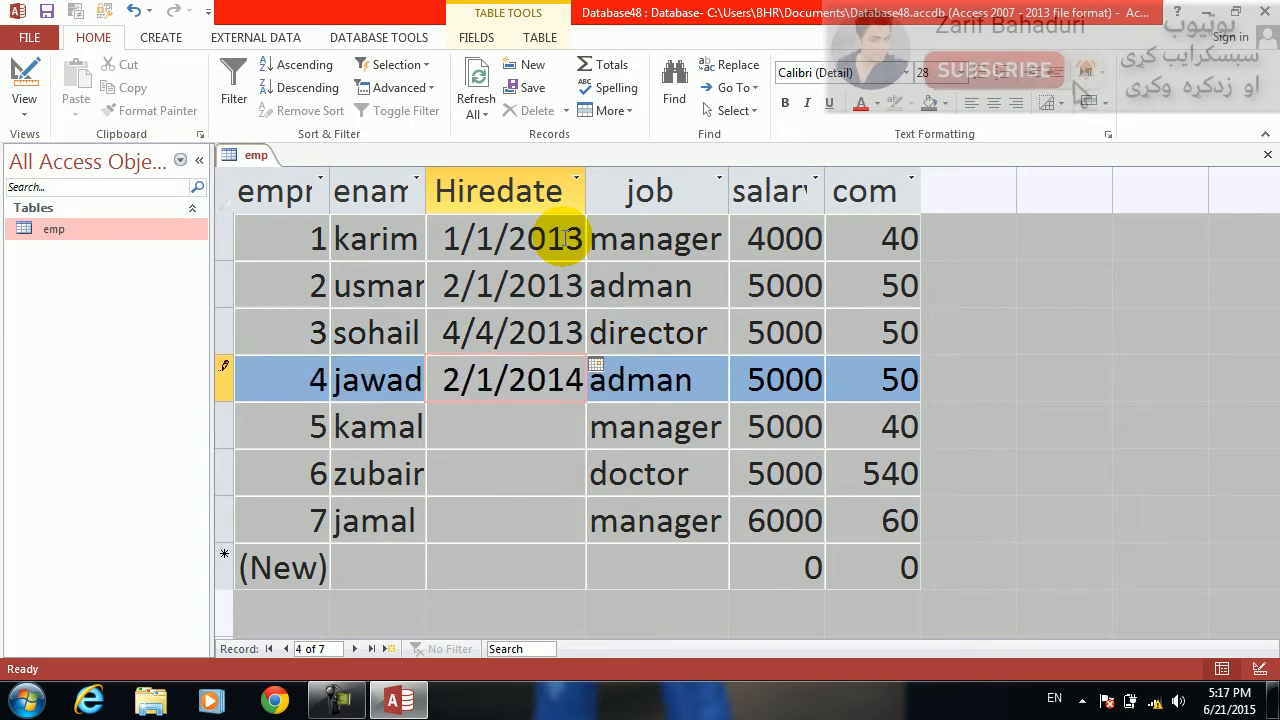
{"action": "key", "text": "Down"}
{"action": "type", "text": "3/4/2014"}
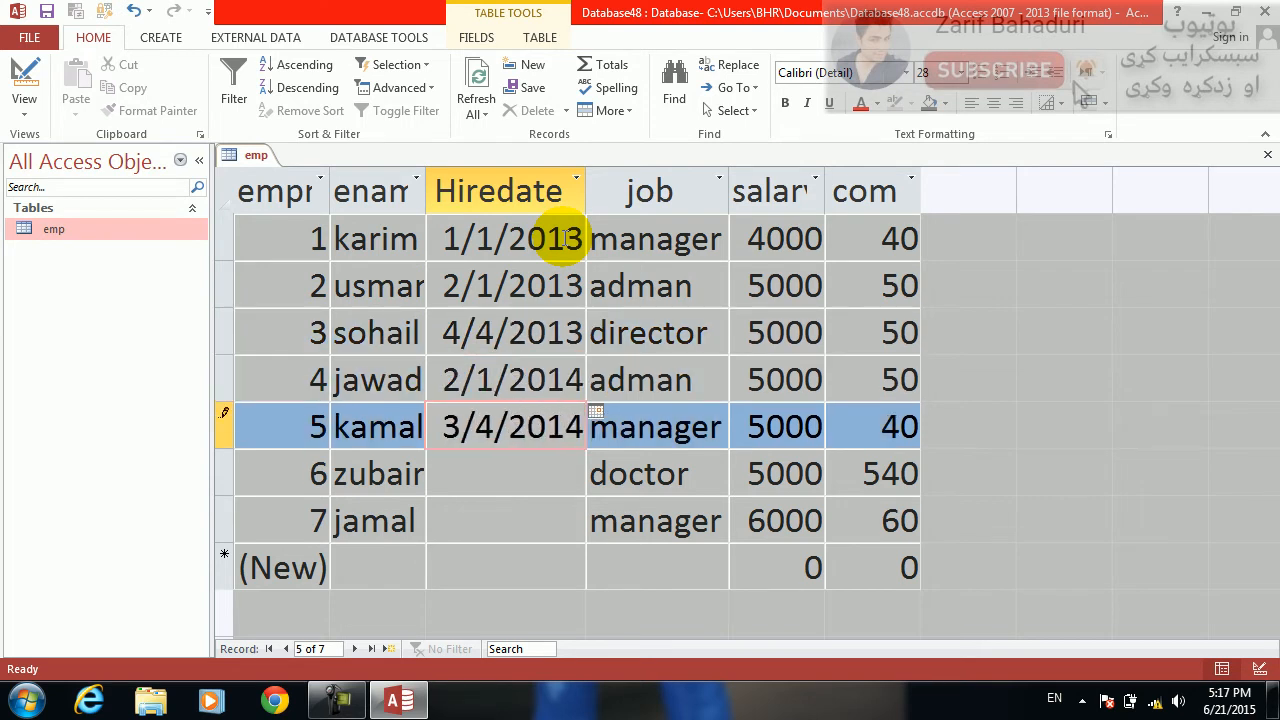
Step: Enter the Hiredate values 2/1/2015 and 2/1/2013 for the sixth and seventh records
{"action": "key", "text": "Down"}
{"action": "type", "text": "2/1/20"}
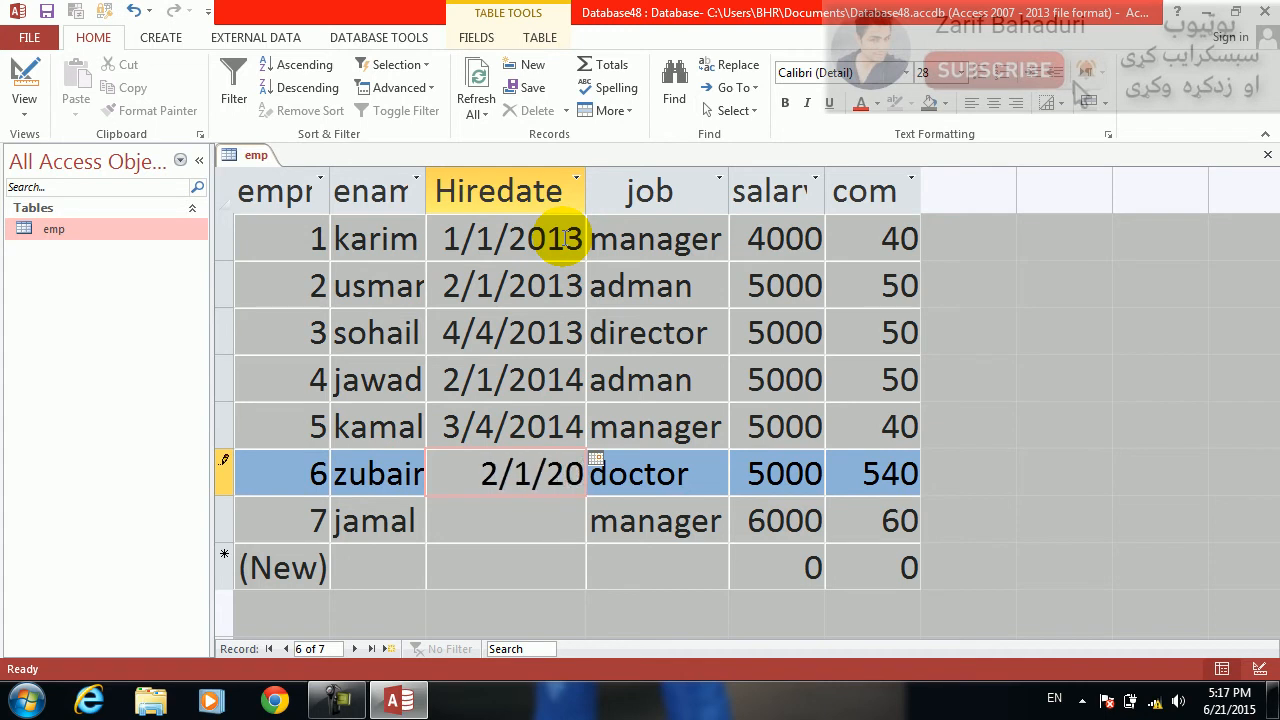
{"action": "type", "text": "25"}
{"action": "key", "text": "BackSpace"}
{"action": "key", "text": "BackSpace"}
{"action": "type", "text": "15"}
{"action": "key", "text": "Down"}
{"action": "type", "text": "2/1/2013"}
{"action": "key", "text": "Down"}
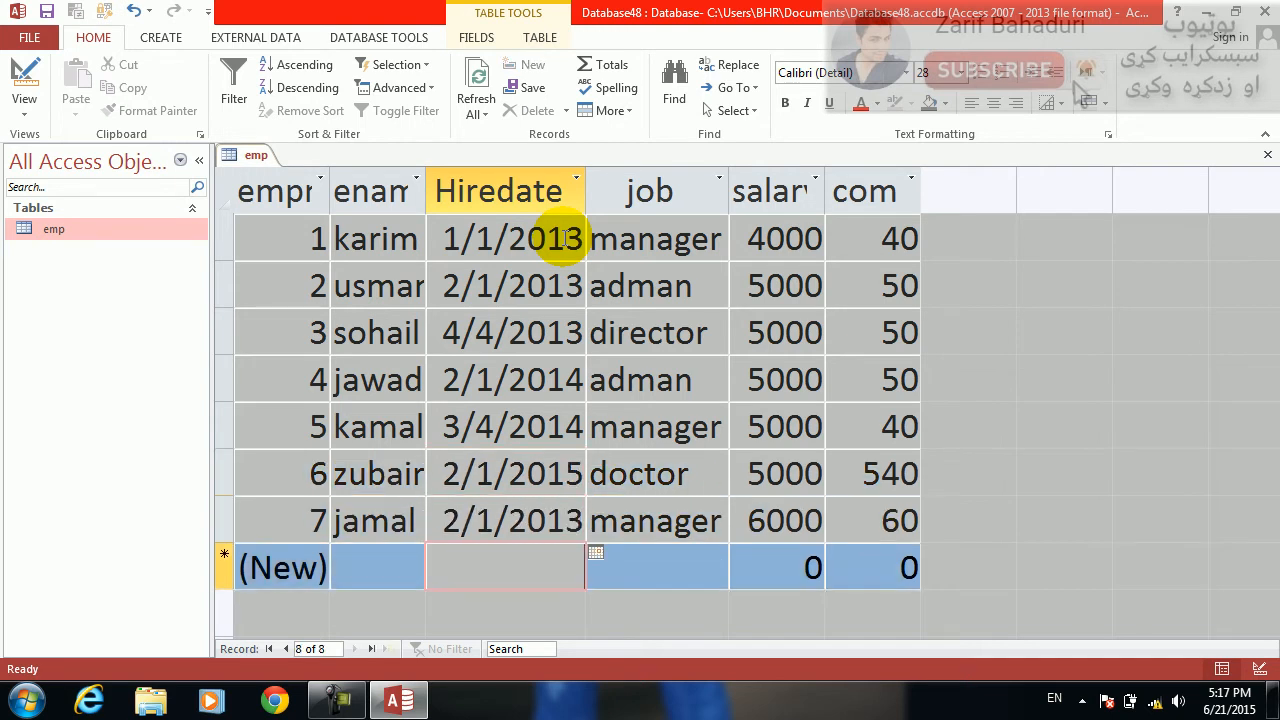
Step: Close the emp table and save its layout changes
{"action": "key", "text": "Up"}
{"action": "key", "text": "Up"}
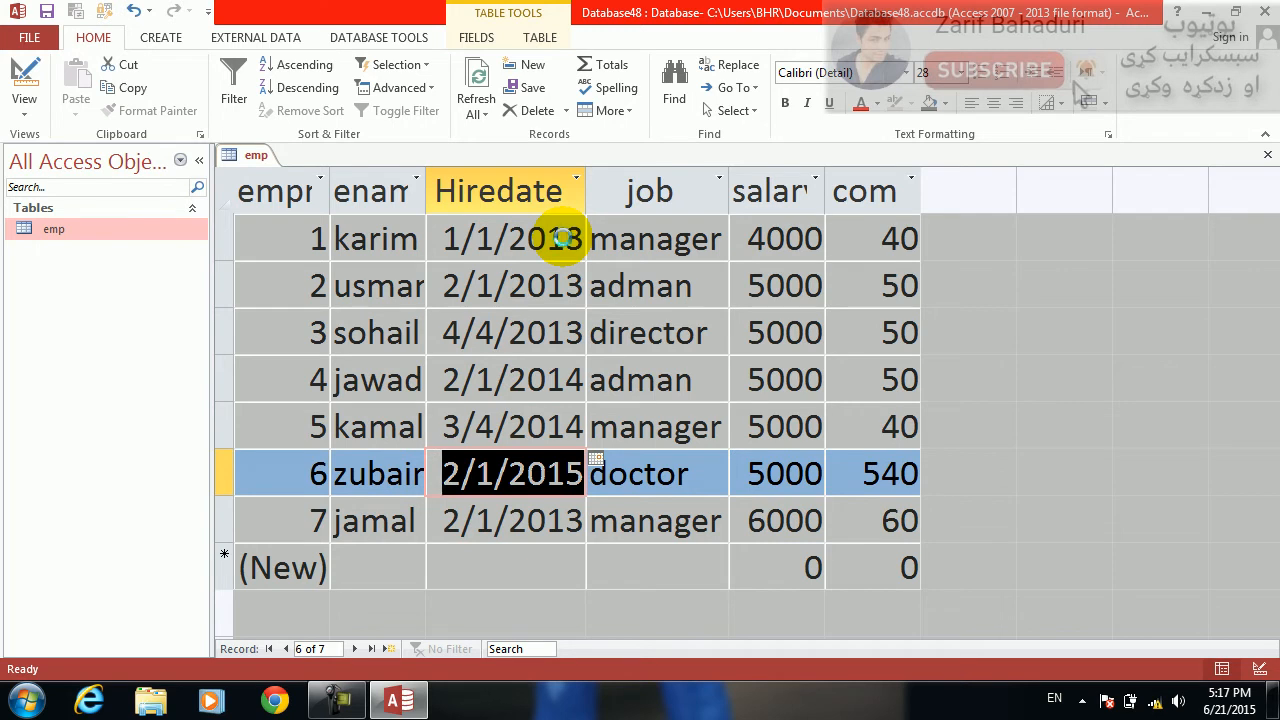
{"action": "key", "text": "ctrl+w"}
{"action": "key", "text": "Return"}
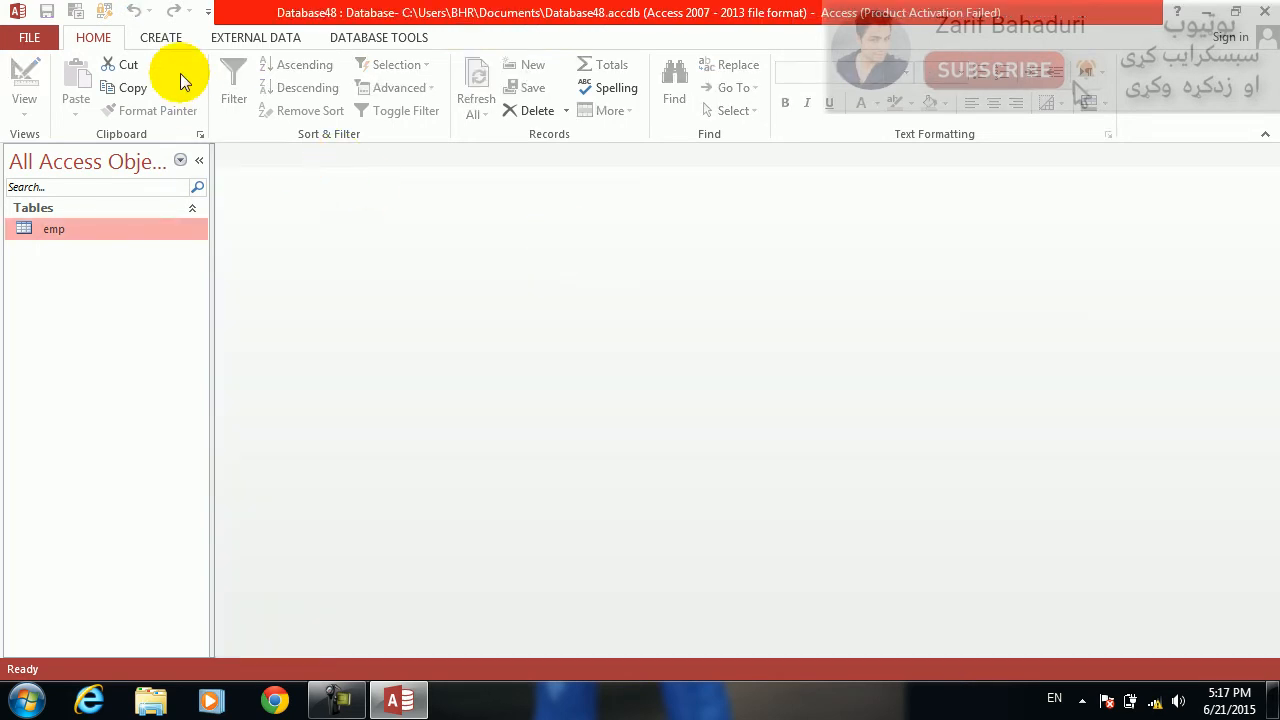
Step: Create a query in Design view from the emp table with all its fields in the design grid
{"action": "left_click", "coordinate": [161, 37]}
{"action": "left_click", "coordinate": [298, 100]}
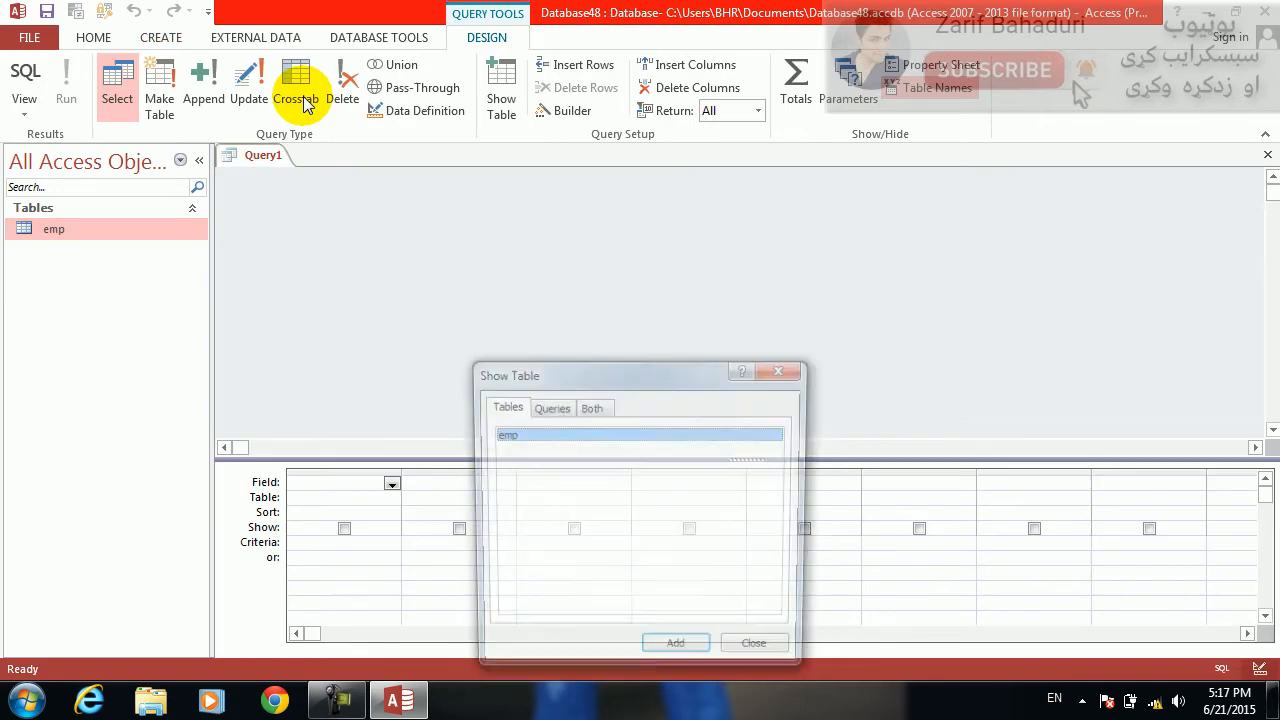
{"action": "key", "text": "Return"}
{"action": "key", "text": "Escape"}
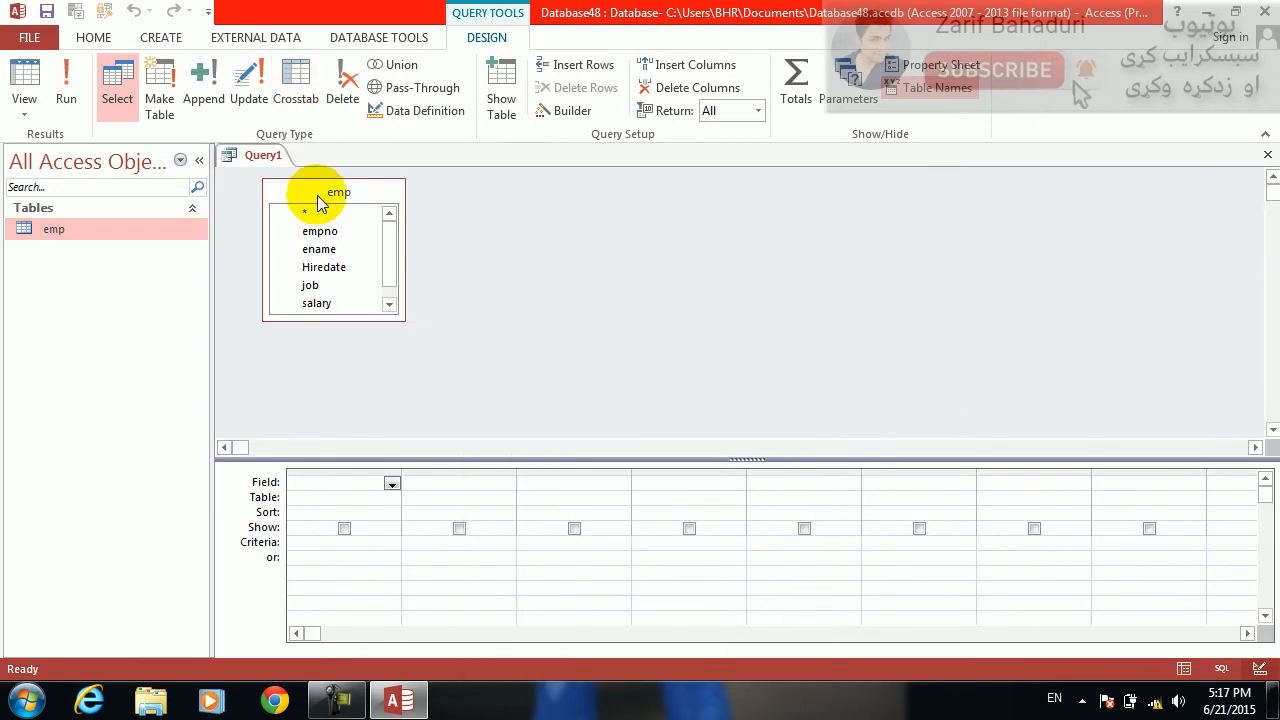
{"action": "double_click", "coordinate": [325, 194]}
{"action": "left_click_drag", "start_coordinate": [325, 229], "coordinate": [323, 488]}
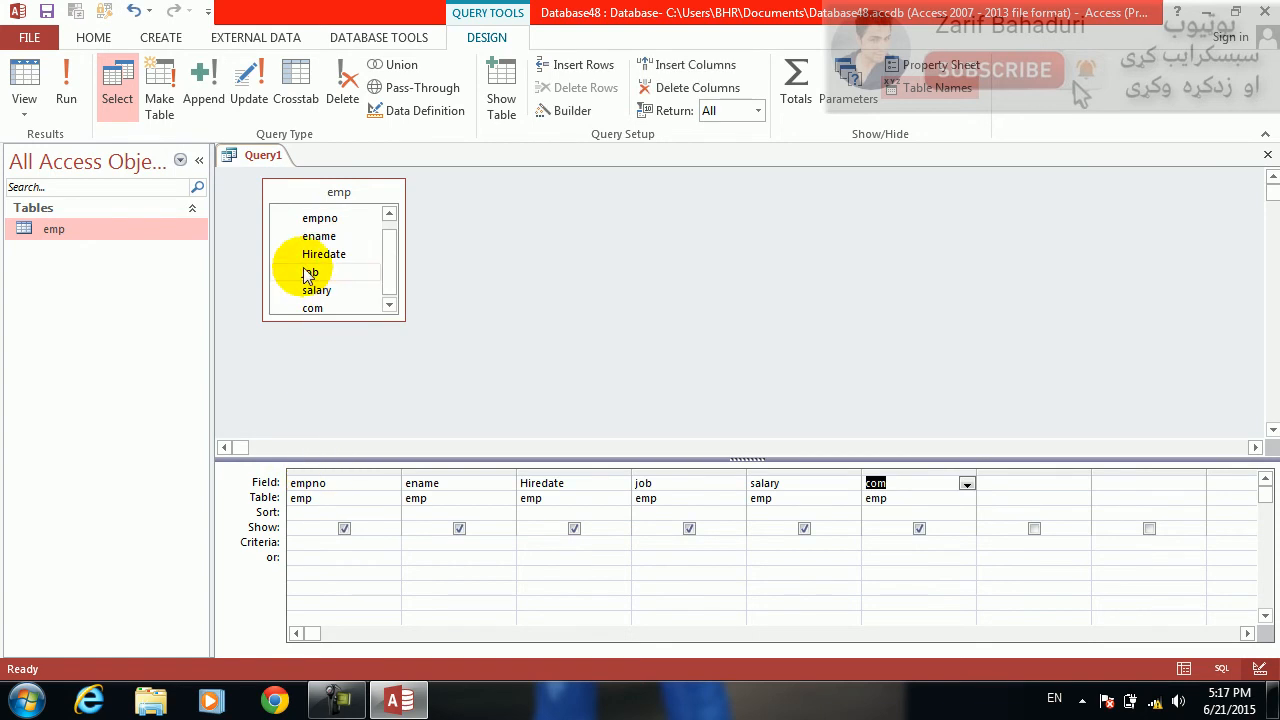
Step: Convert the query to an update query and try "like * 2014" as the Hiredate field's update value
{"action": "left_click", "coordinate": [246, 85]}
{"action": "left_click", "coordinate": [532, 512]}
{"action": "type", "text": "li"}
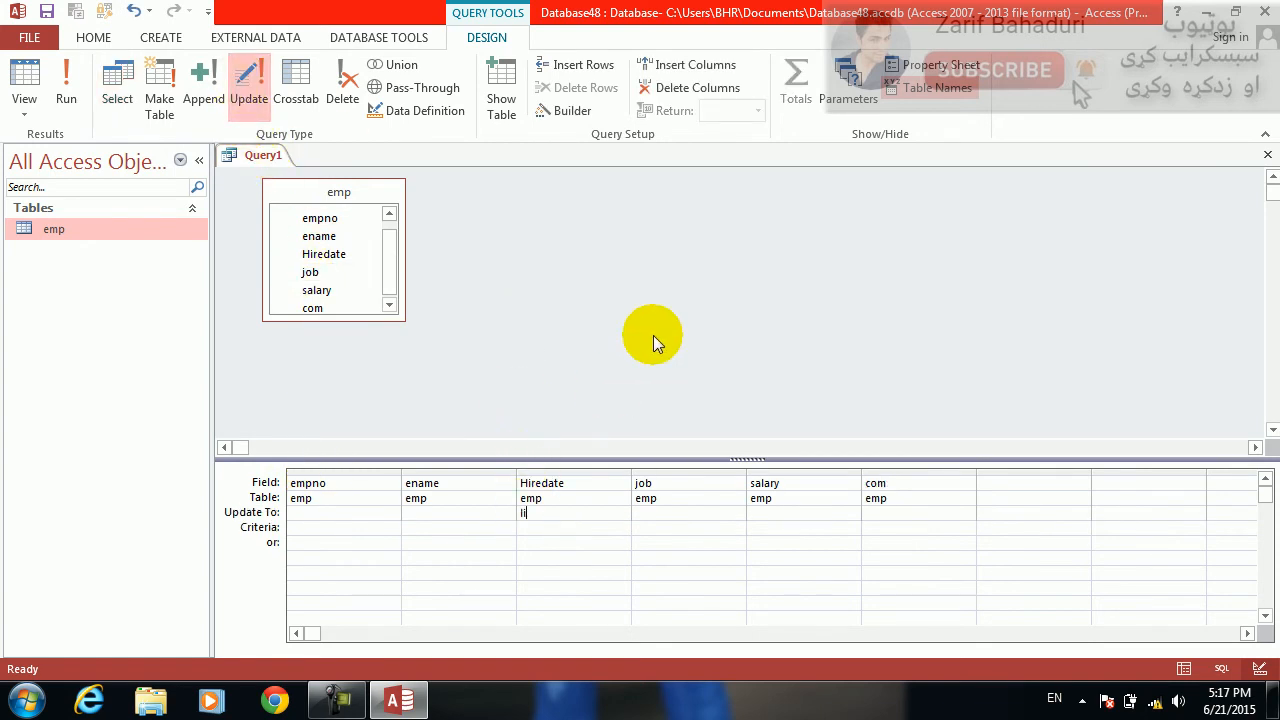
{"action": "type", "text": "ke *2014"}
{"action": "key", "text": "Return"}
{"action": "key", "text": "Return"}
{"action": "key", "text": "Return"}
{"action": "key", "text": "Return"}
{"action": "key", "text": "Escape"}
{"action": "type", "text": "\"like\""}
{"action": "key", "text": "BackSpace"}
{"action": "type", "text": "* 2014\""}
Step: Set the Hiredate field's criteria to Like "* 2013"
{"action": "key", "text": "Down"}
{"action": "type", "text": "like"}
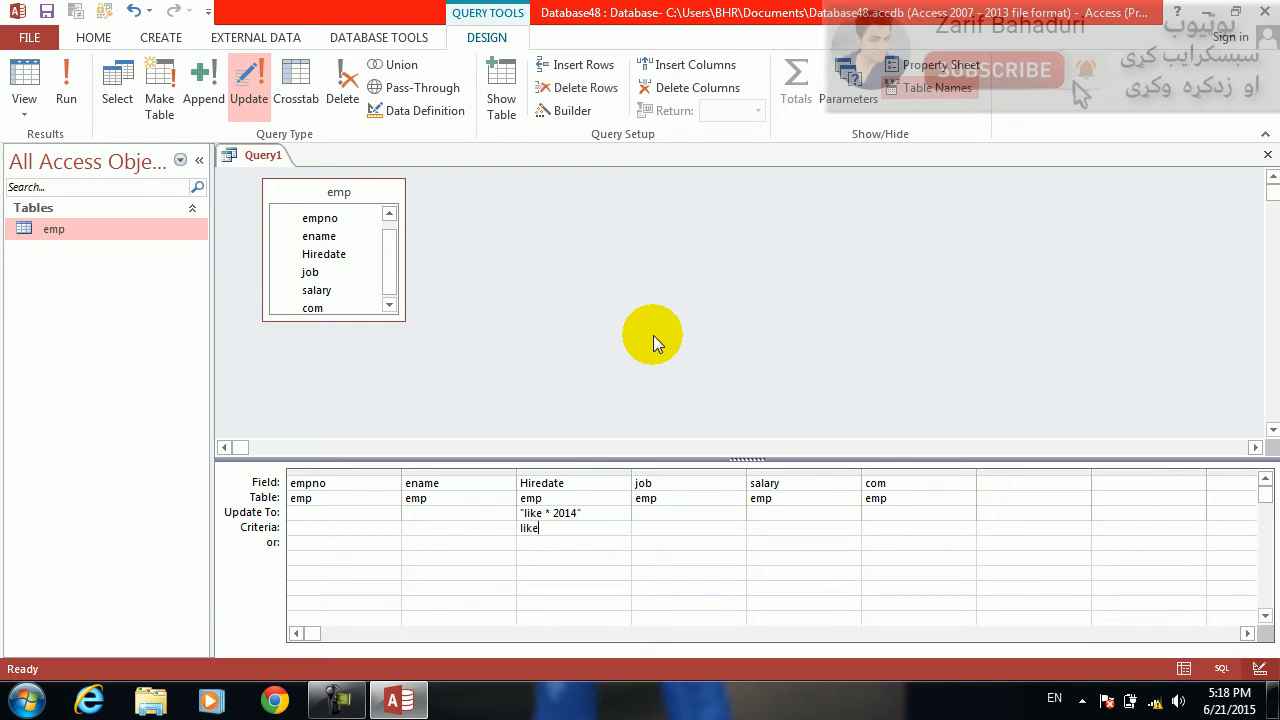
{"action": "type", "text": " *201"}
{"action": "key", "text": "BackSpace"}
{"action": "key", "text": "BackSpace"}
{"action": "key", "text": "BackSpace"}
{"action": "type", "text": "2013"}
{"action": "key", "text": "Tab"}
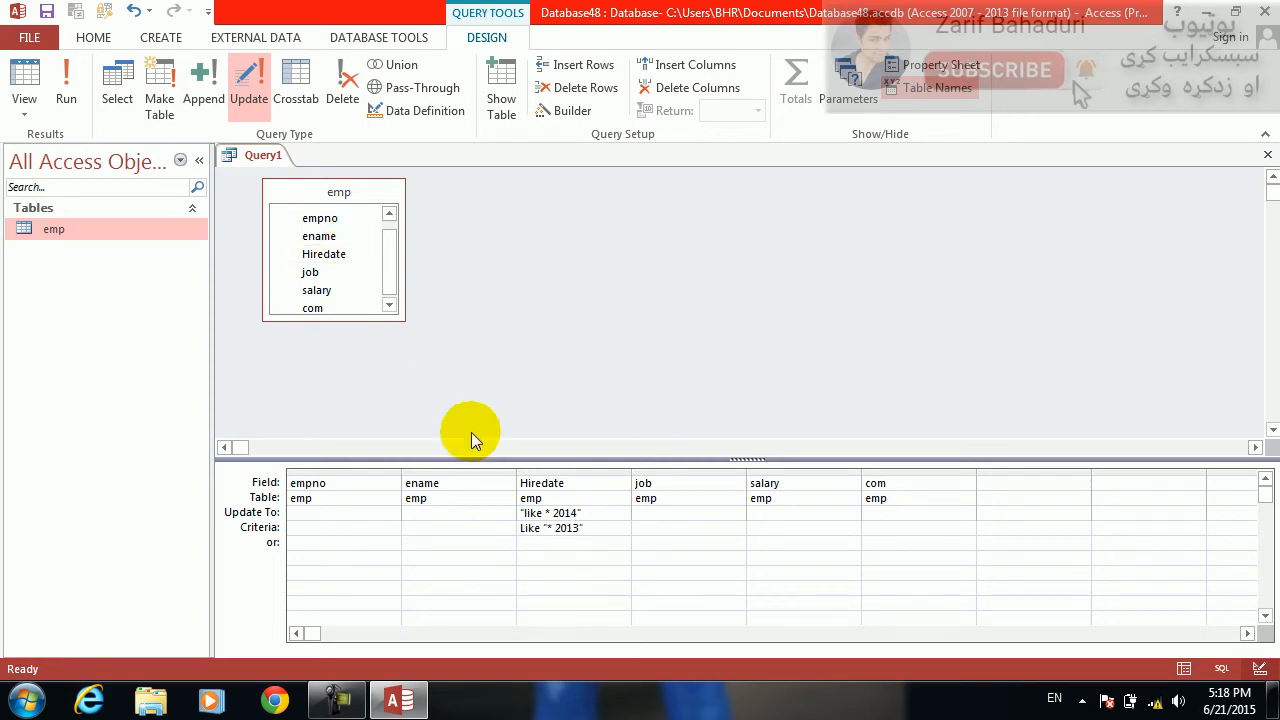
Step: Try to rewrite the Hiredate update value as like "* 2014" with the operator outside the quotation marks
{"action": "left_click", "coordinate": [525, 513]}
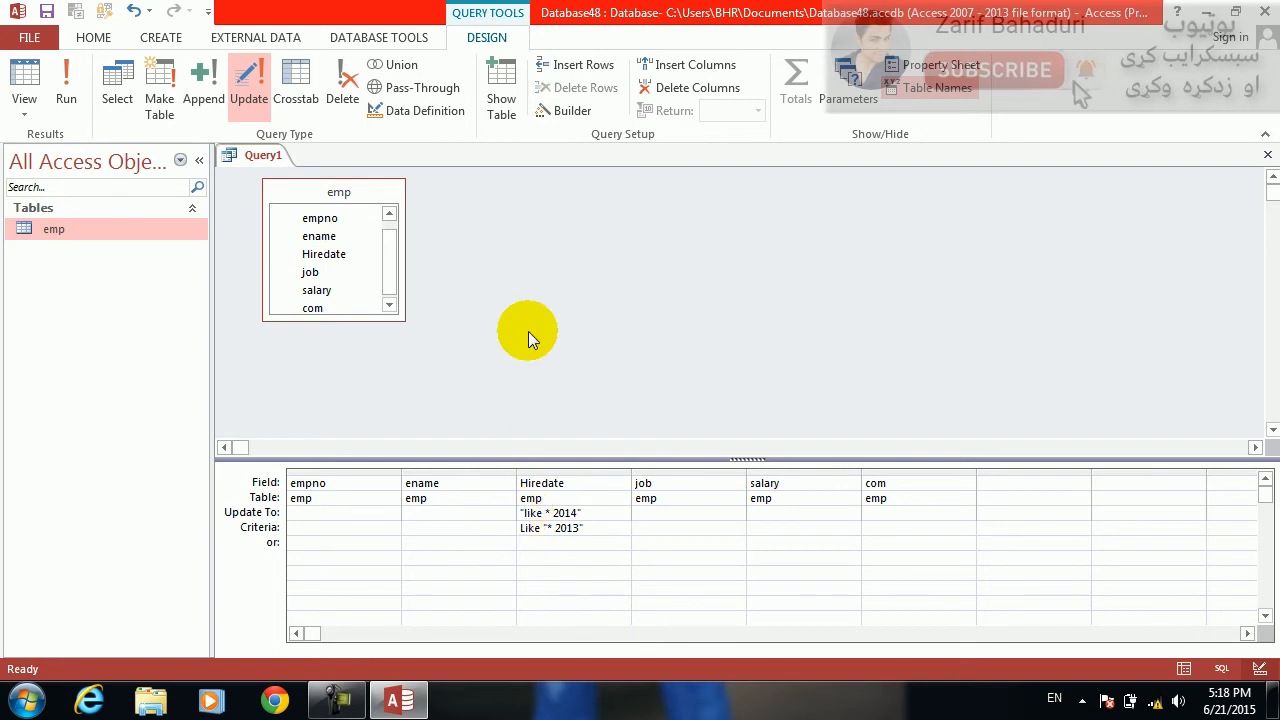
{"action": "type", "text": "like"}
{"action": "key", "text": "Return"}
{"action": "key", "text": "Return"}
{"action": "key", "text": "Return"}
{"action": "key", "text": "Return"}
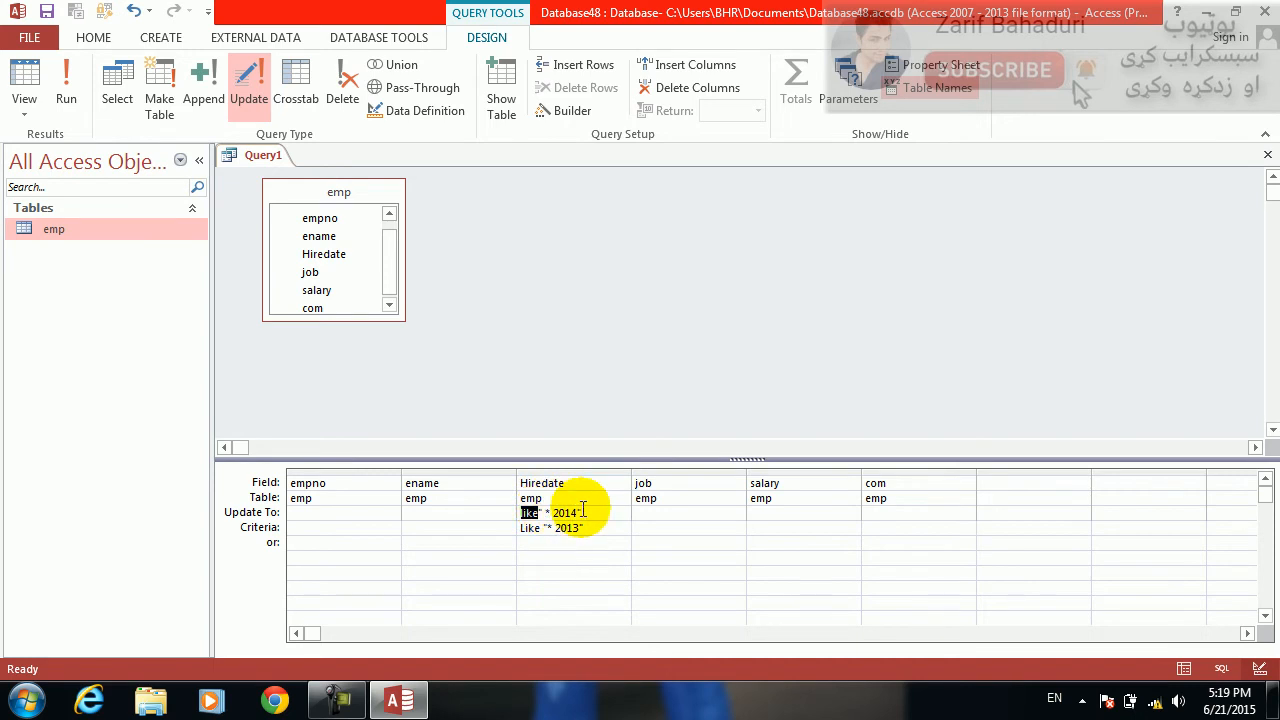
{"action": "left_click_drag", "start_coordinate": [591, 512], "coordinate": [503, 518]}
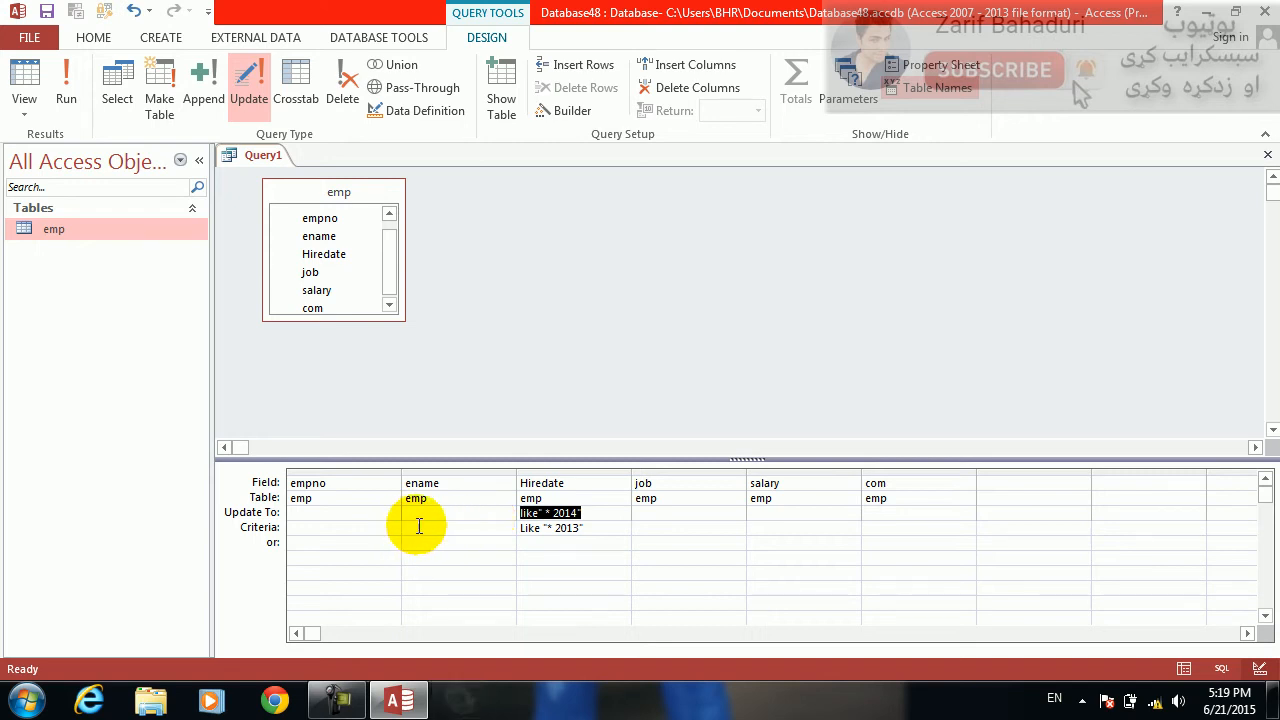
{"action": "left_click_drag", "start_coordinate": [538, 512], "coordinate": [507, 522]}
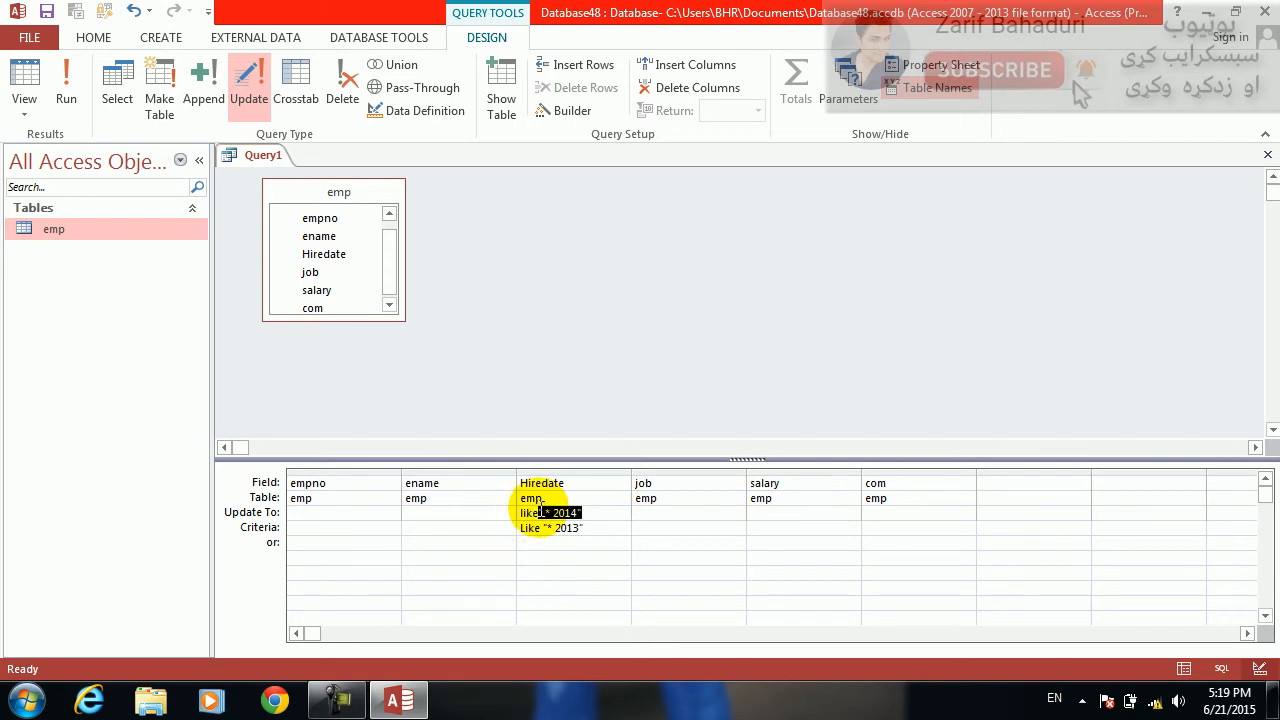
{"action": "double_click", "coordinate": [529, 513]}
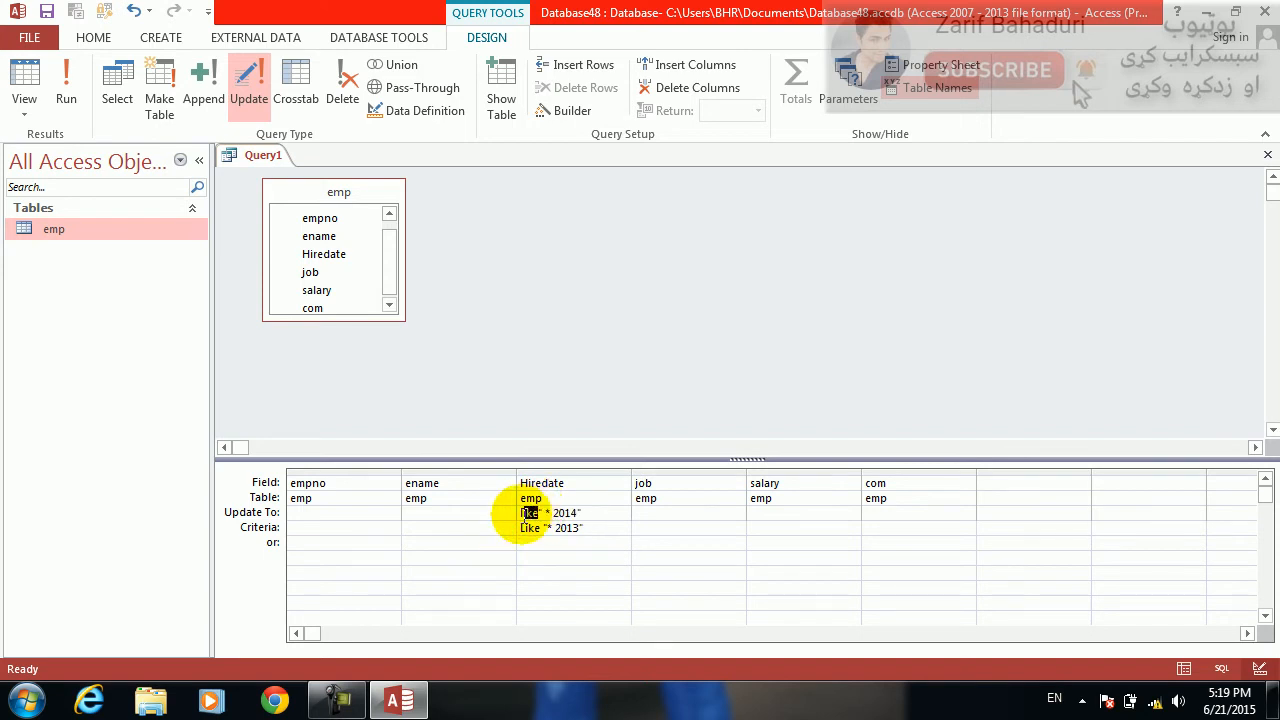
{"action": "left_click", "coordinate": [547, 535]}
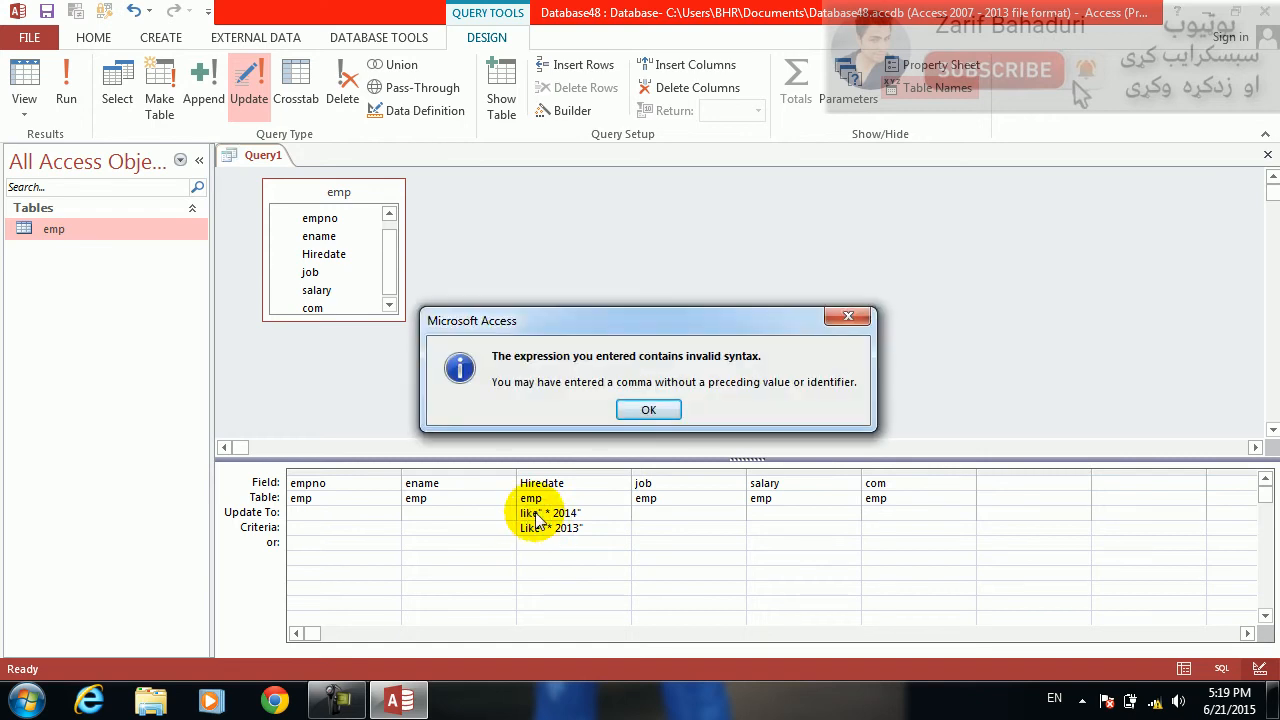
{"action": "left_click", "coordinate": [648, 410]}
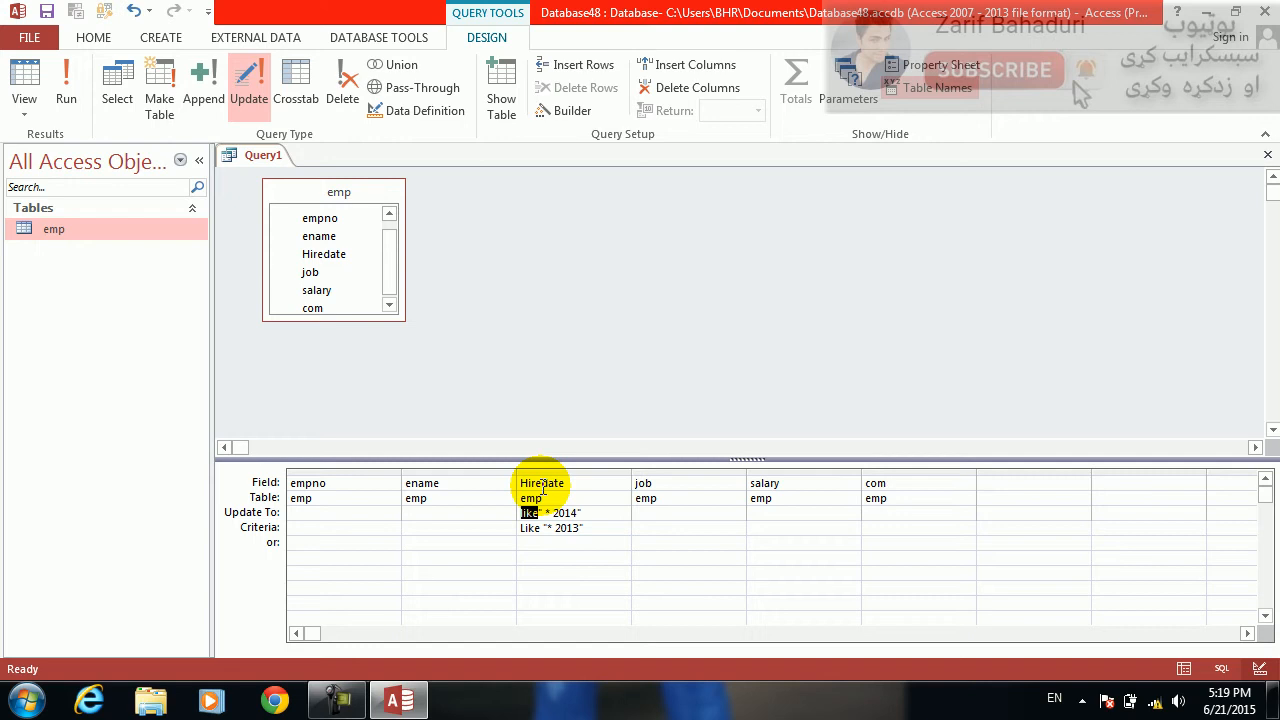
Step: Clear both the update value and the criteria of the Hiredate field
{"action": "key", "text": "Delete"}
{"action": "key", "text": "Delete"}
{"action": "key", "text": "Delete"}
{"action": "key", "text": "Delete"}
{"action": "key", "text": "Delete"}
{"action": "key", "text": "Delete"}
{"action": "key", "text": "Delete"}
{"action": "key", "text": "Delete"}
{"action": "key", "text": "Delete"}
{"action": "key", "text": "Delete"}
{"action": "key", "text": "Down"}
{"action": "key", "text": "Delete"}
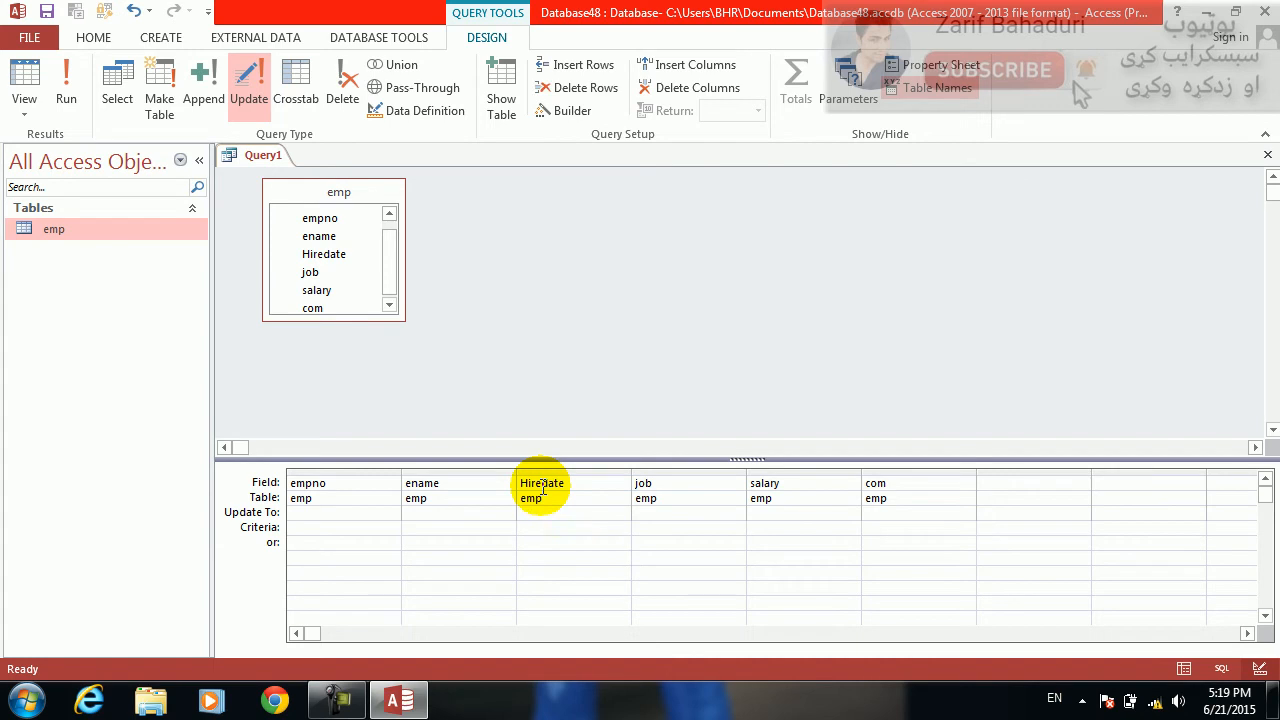
Step: Add a calculated field year: Format([hiredate],"yyyy") in the empty column after com
{"action": "key", "text": "Up"}
{"action": "key", "text": "Up"}
{"action": "key", "text": "Up"}
{"action": "left_click", "coordinate": [543, 490]}
{"action": "key", "text": "Tab"}
{"action": "key", "text": "Tab"}
{"action": "key", "text": "Tab"}
{"action": "key", "text": "Tab"}
{"action": "type", "text": "year:form"}
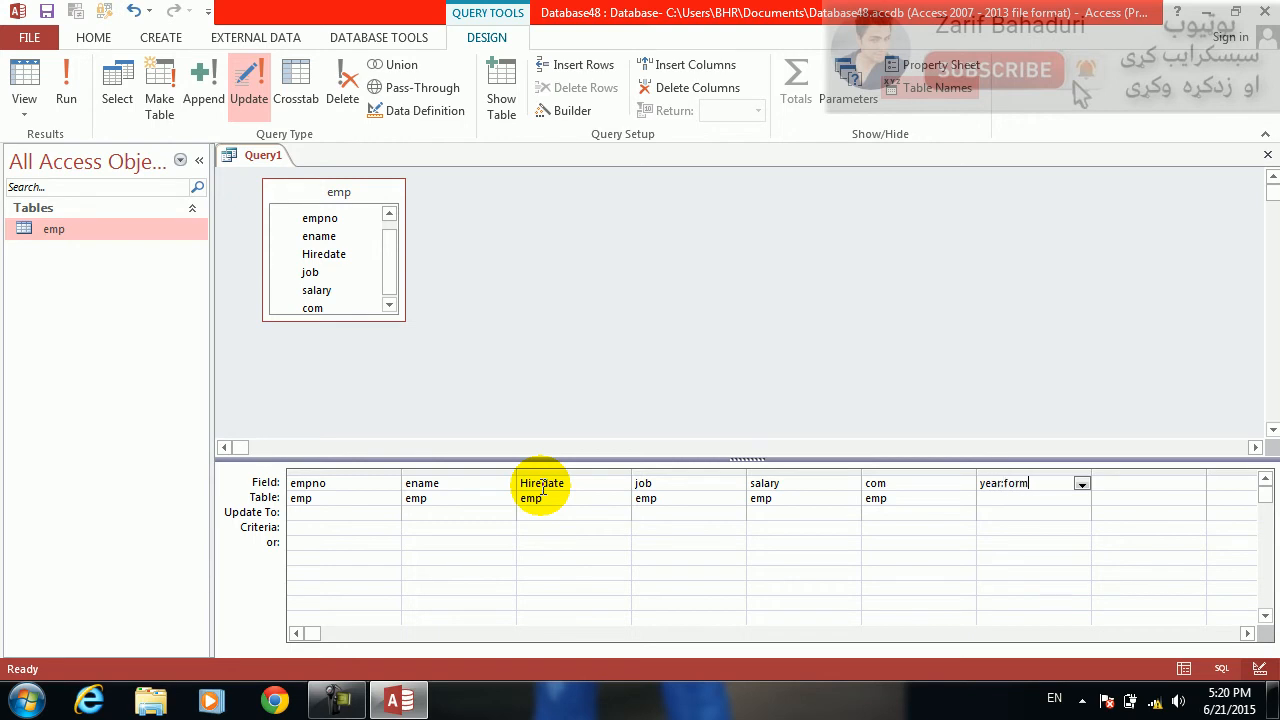
{"action": "type", "text": "at(hiredate,\"yyyy\")"}
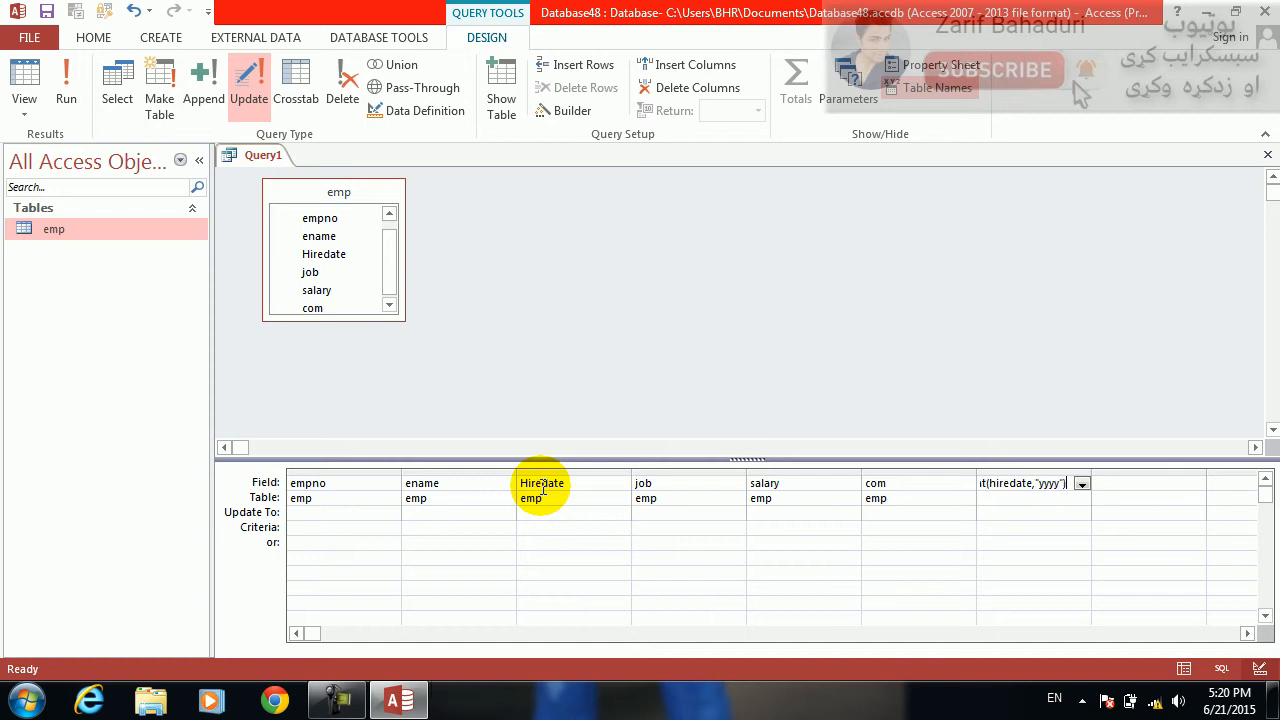
{"action": "key", "text": "Return"}
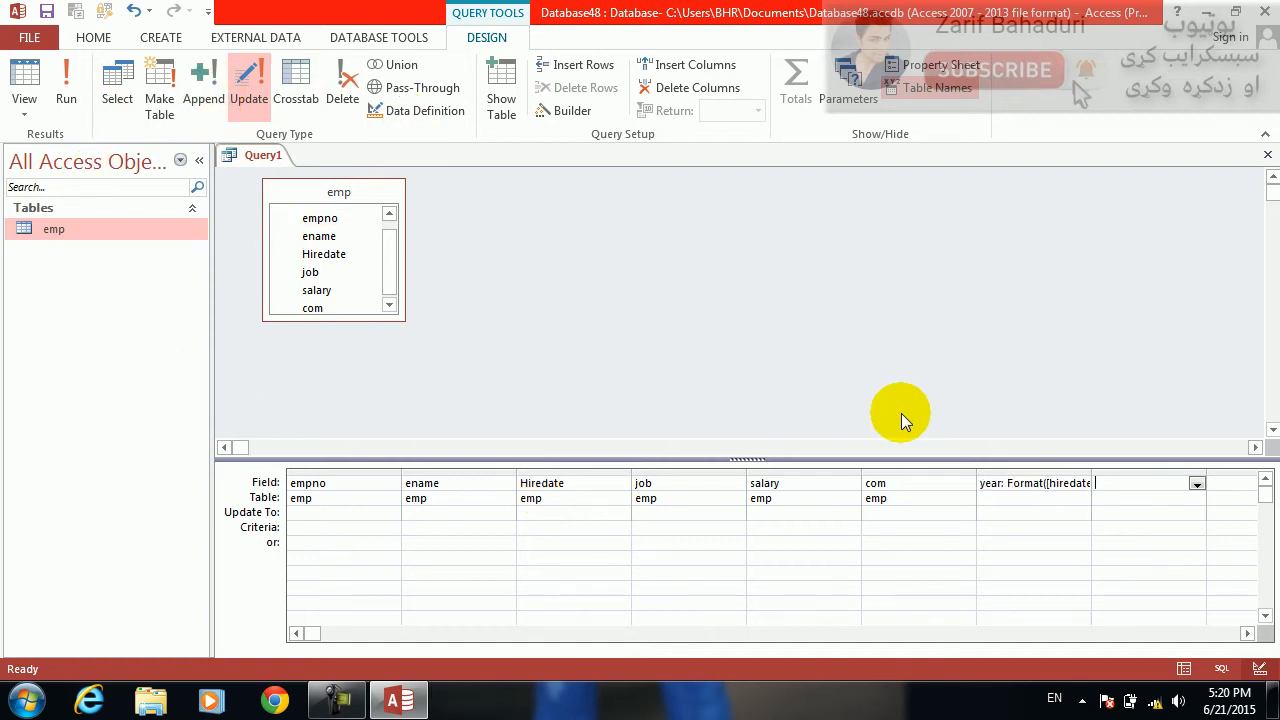
Step: Give the year field the emp table, the update value 2014 and the criteria 2013
{"action": "left_click", "coordinate": [988, 498]}
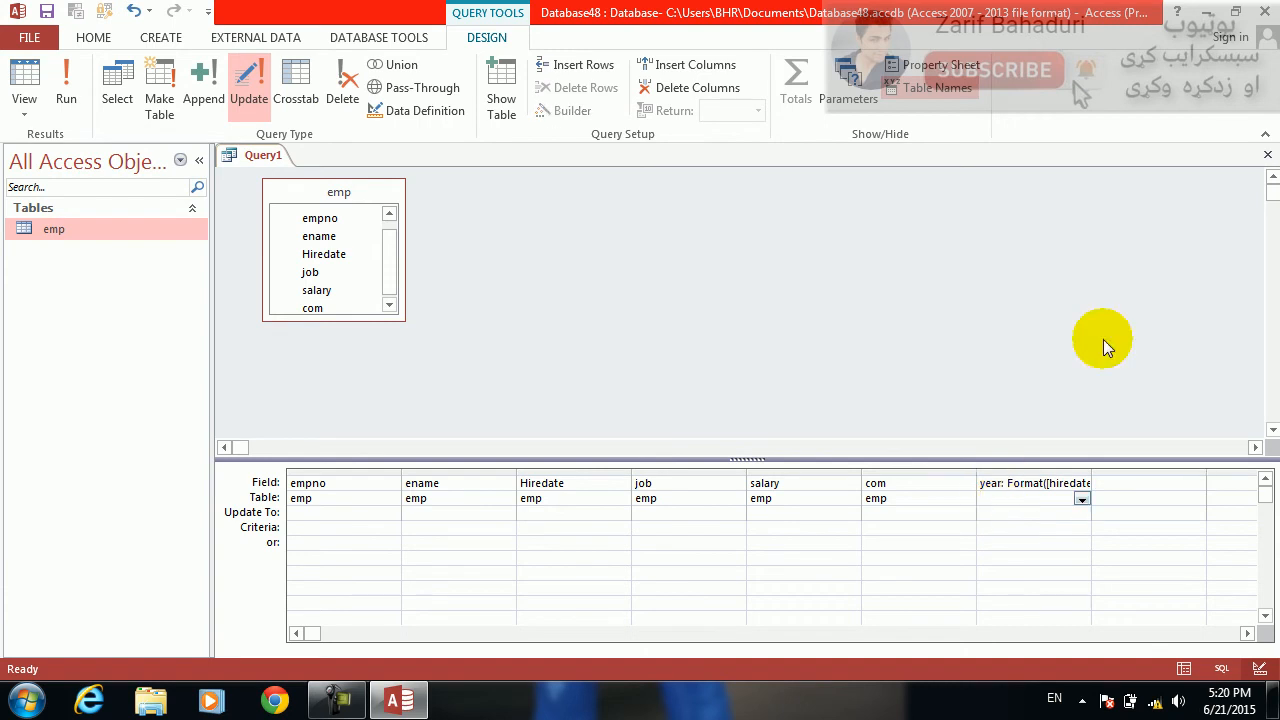
{"action": "type", "text": "emp"}
{"action": "key", "text": "Down"}
{"action": "type", "text": "2014"}
{"action": "key", "text": "Down"}
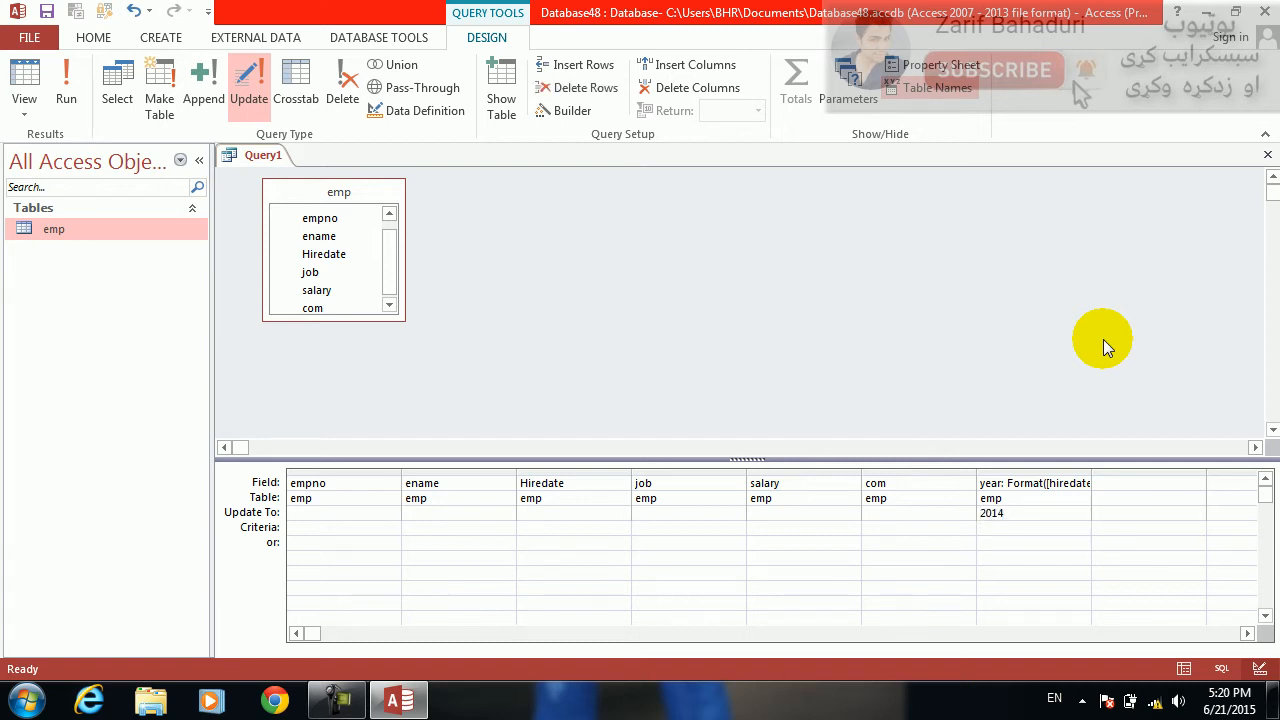
{"action": "type", "text": "2013"}
{"action": "key", "text": "Tab"}
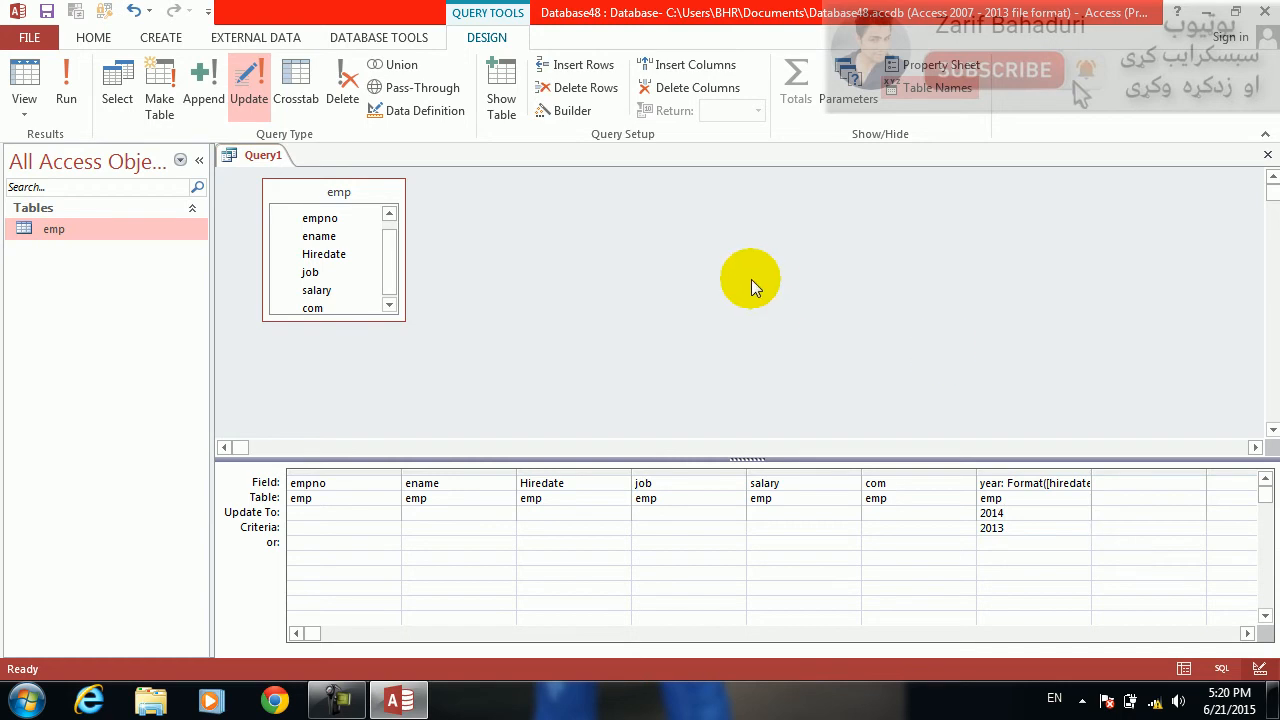
Step: Try to run the update query, and close it without saving its design
{"action": "left_click", "coordinate": [62, 84]}
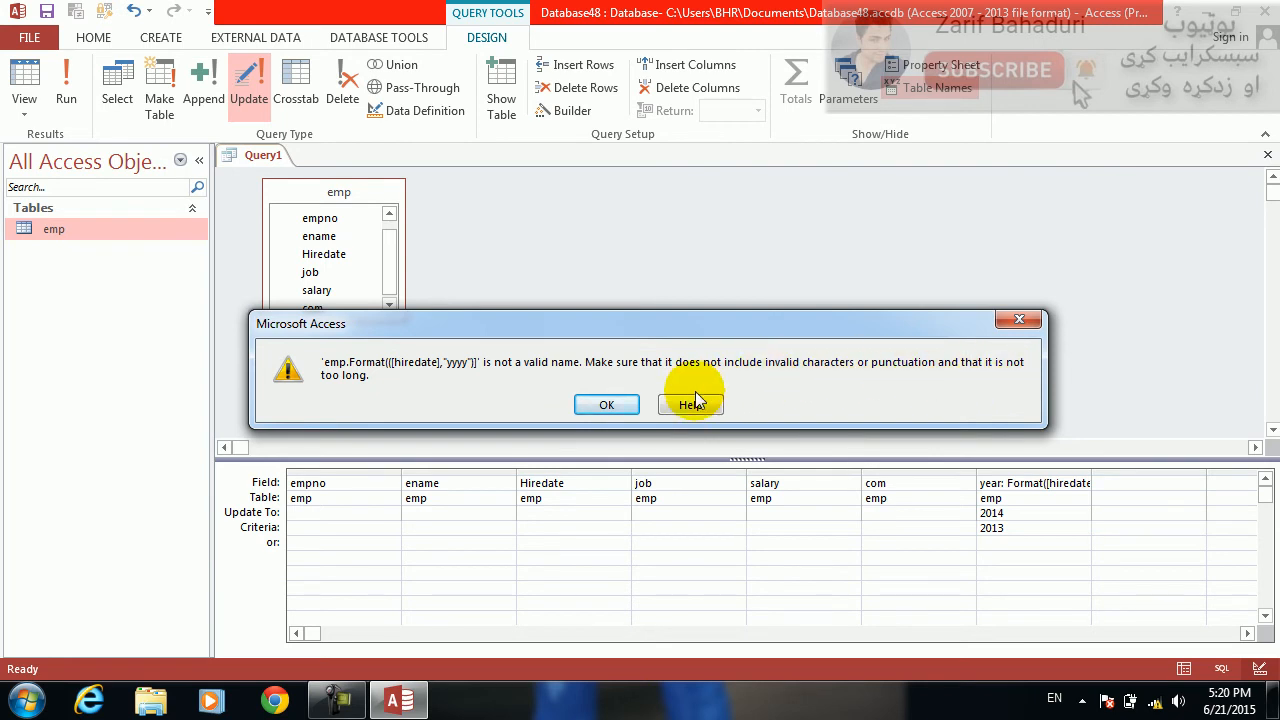
{"action": "left_click", "coordinate": [606, 405]}
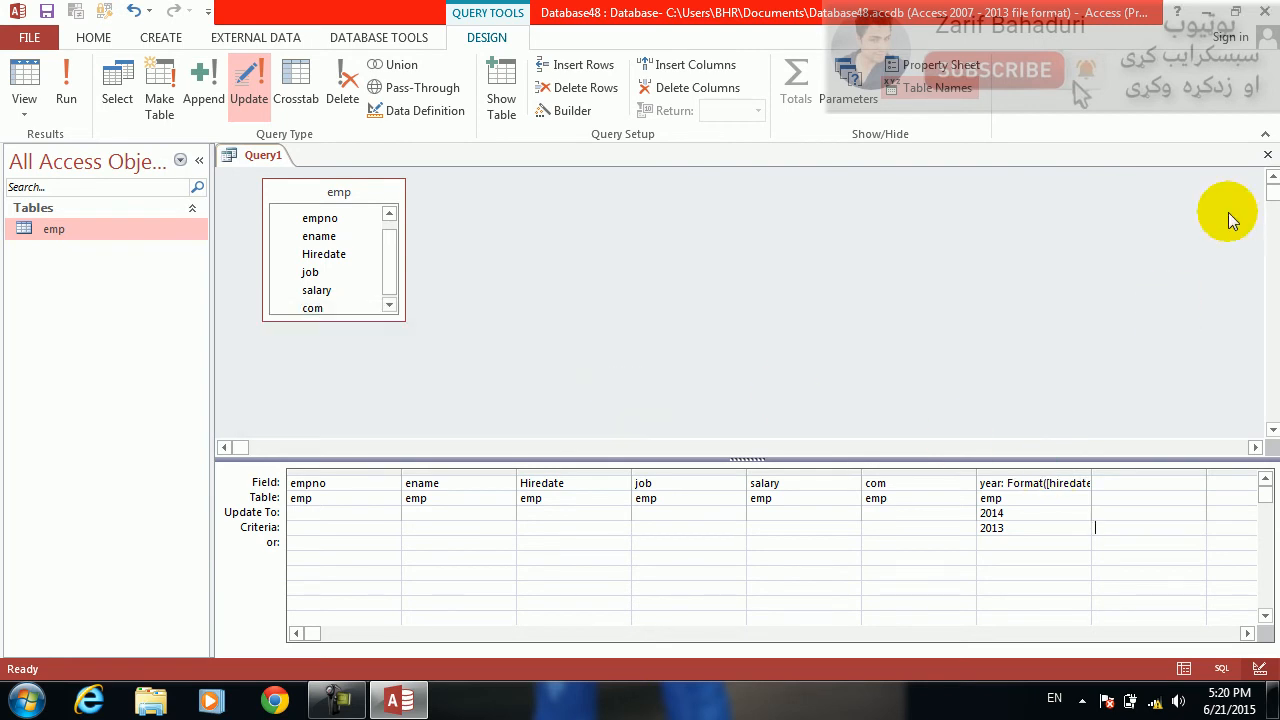
{"action": "left_click", "coordinate": [1267, 155]}
{"action": "key", "text": "Tab"}
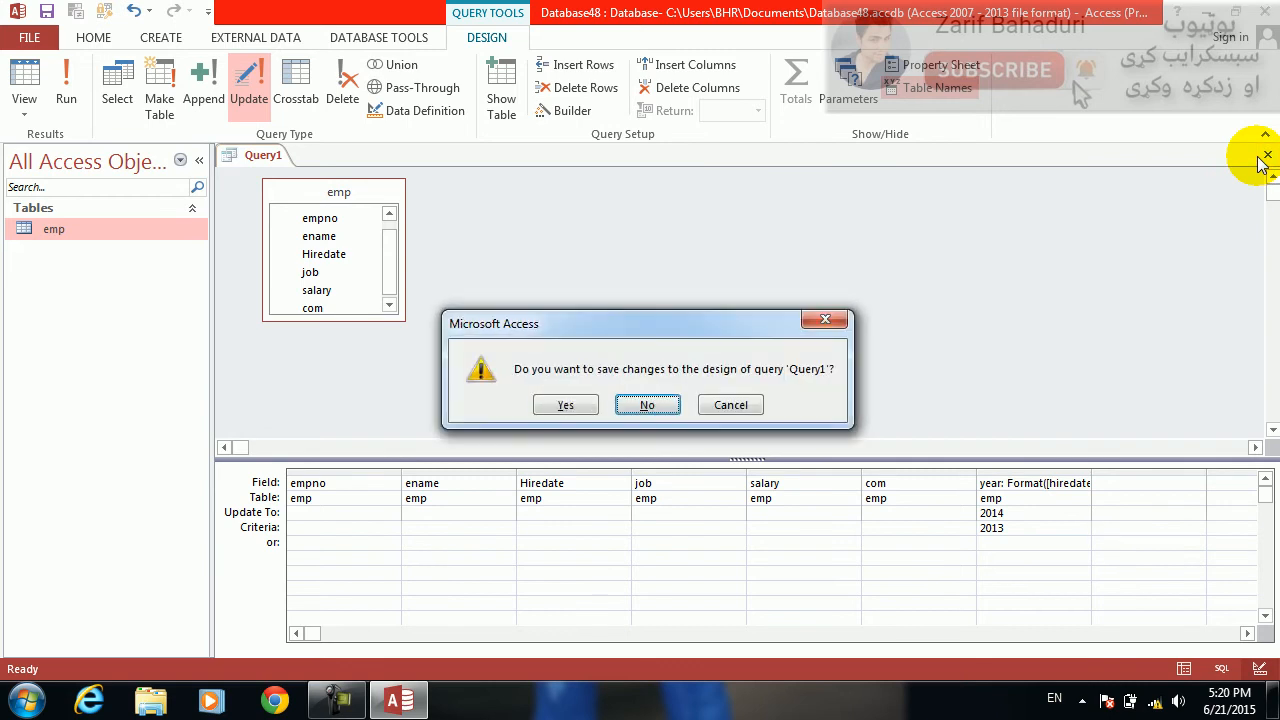
{"action": "key", "text": "Return"}
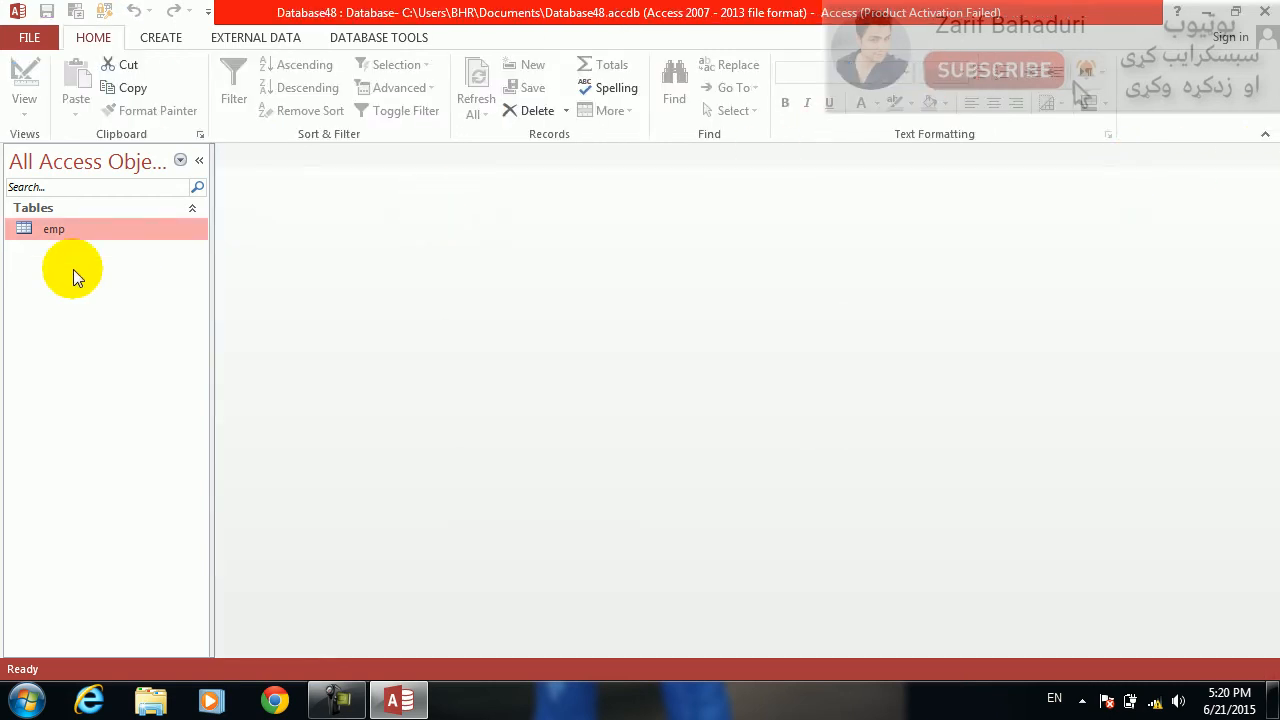
Step: Open the emp table in Design view and set the Hiredate field's Format property to yyyy
{"action": "right_click", "coordinate": [43, 226]}
{"action": "left_click", "coordinate": [75, 258]}
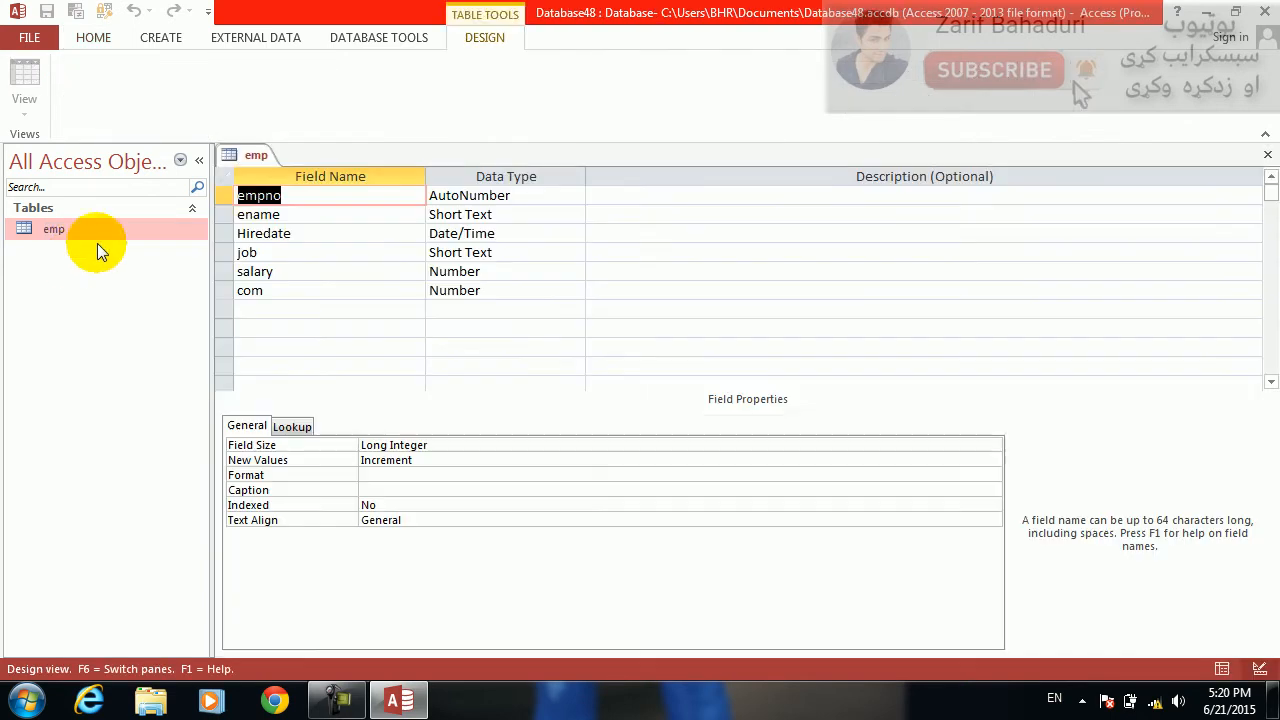
{"action": "left_click", "coordinate": [300, 233]}
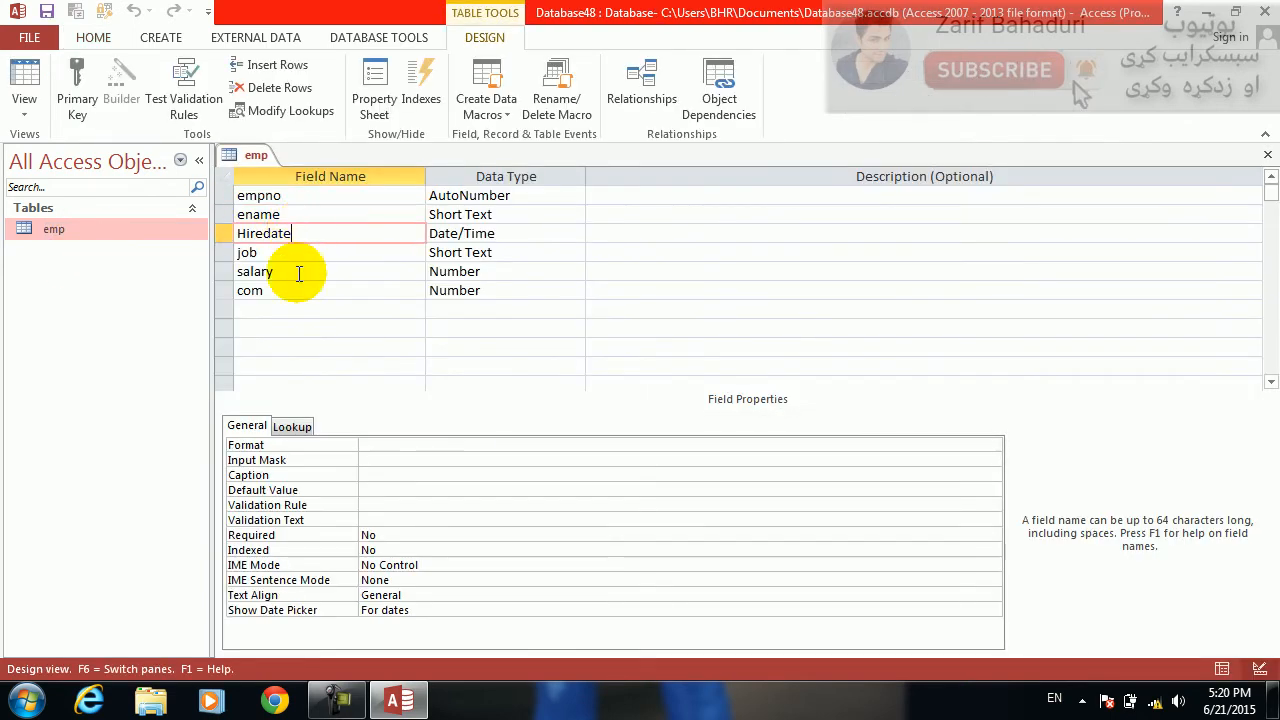
{"action": "left_click", "coordinate": [292, 428]}
{"action": "left_click", "coordinate": [262, 425]}
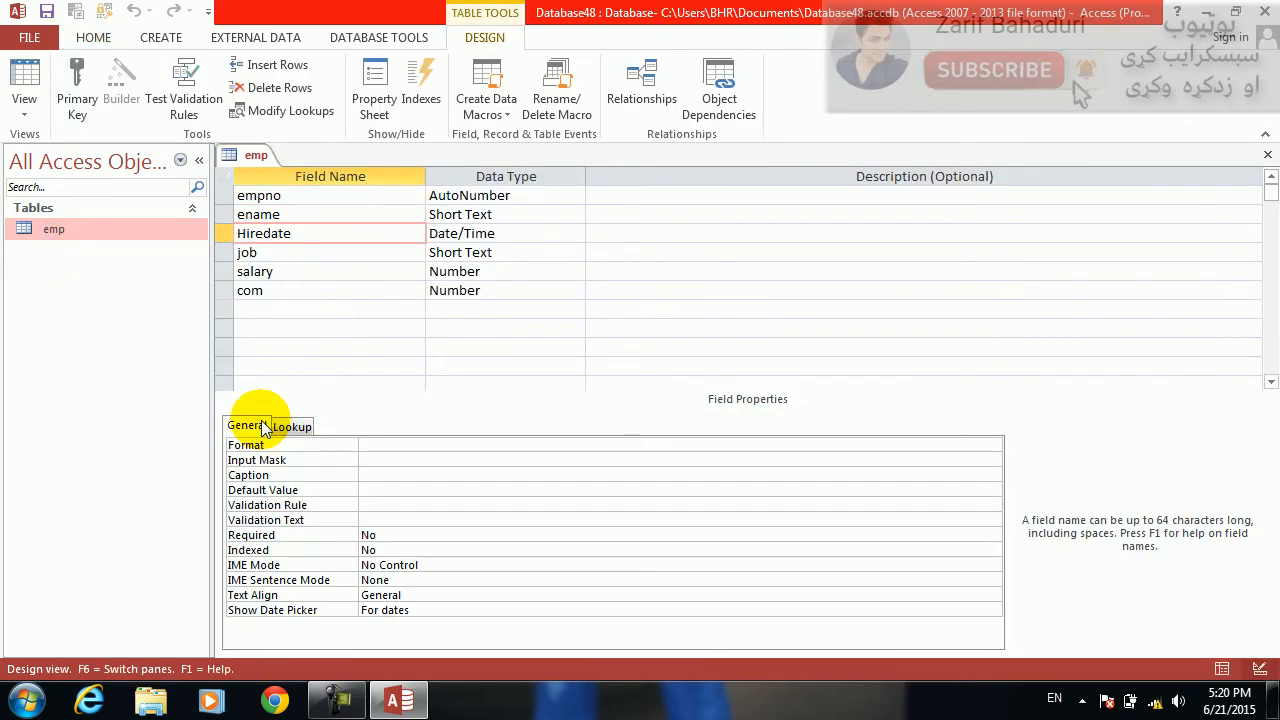
{"action": "left_click", "coordinate": [245, 445]}
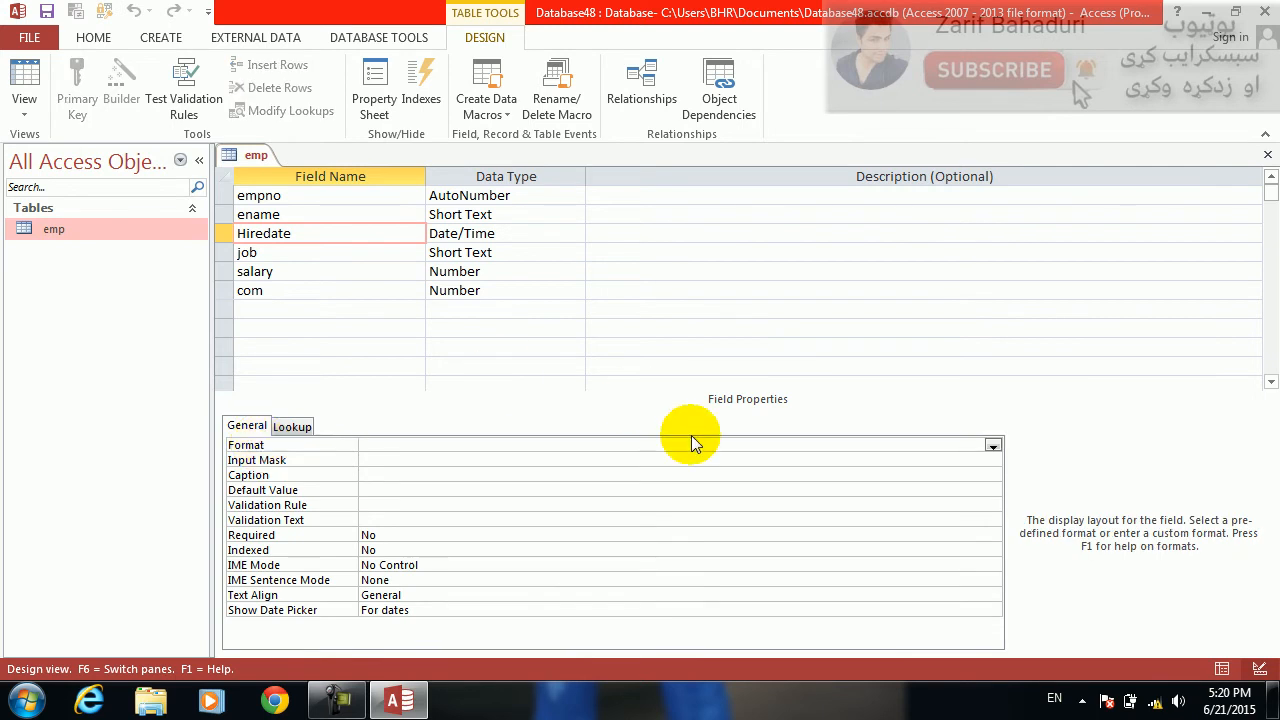
{"action": "type", "text": "yyyy"}
{"action": "key", "text": "Return"}
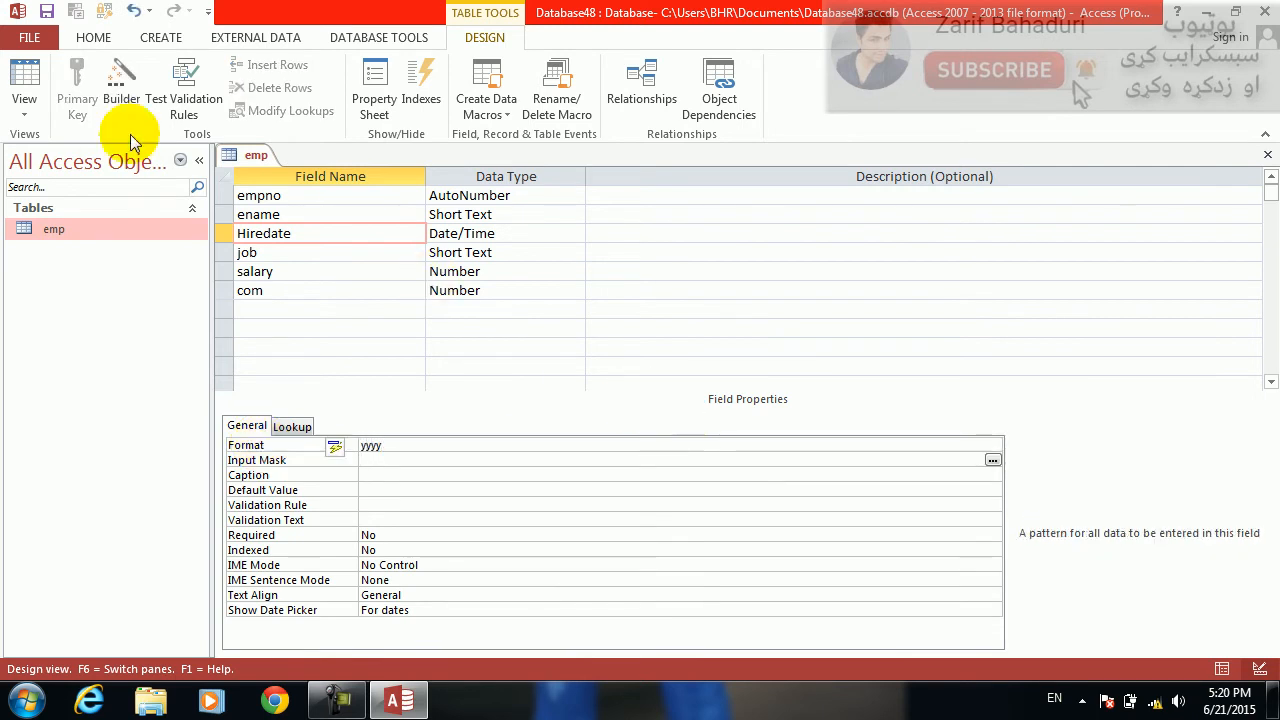
Step: Show the emp table's records in Datasheet view and close the table
{"action": "left_click", "coordinate": [27, 99]}
{"action": "left_click", "coordinate": [25, 86]}
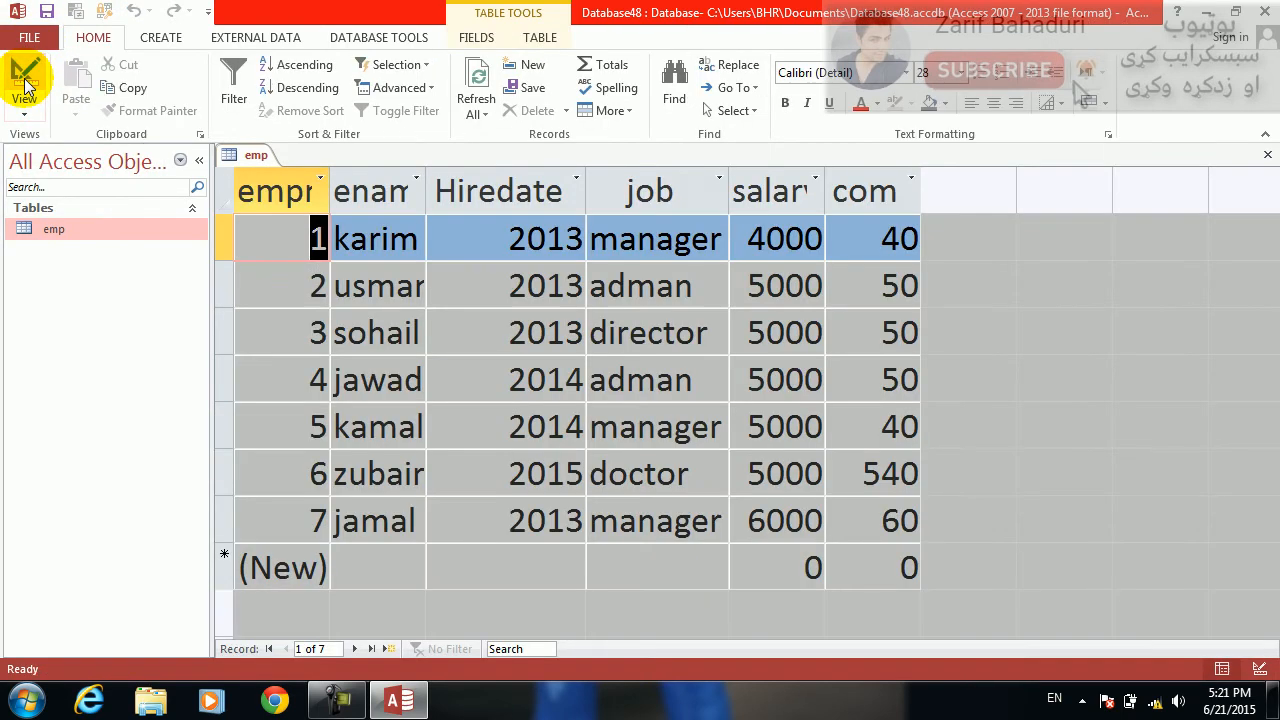
{"action": "left_click", "coordinate": [25, 86]}
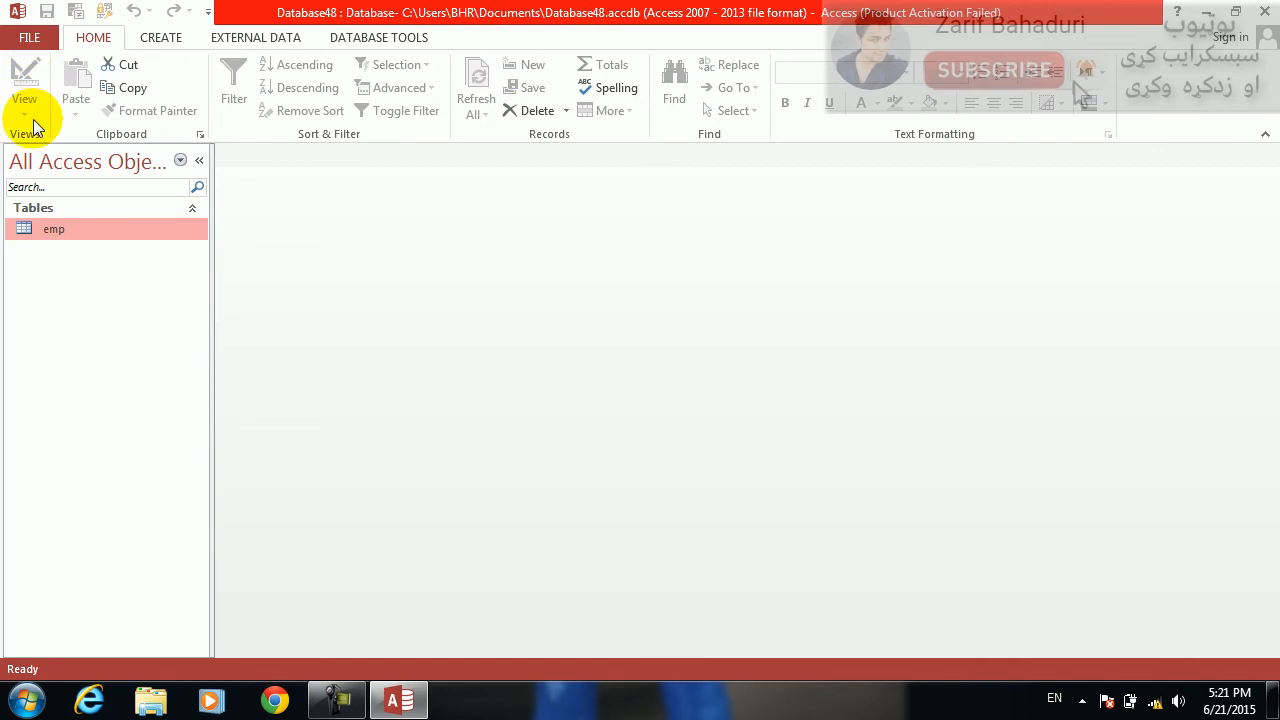
Step: Create a new query in Design view from the emp table and add all its fields to the grid
{"action": "left_click", "coordinate": [160, 37]}
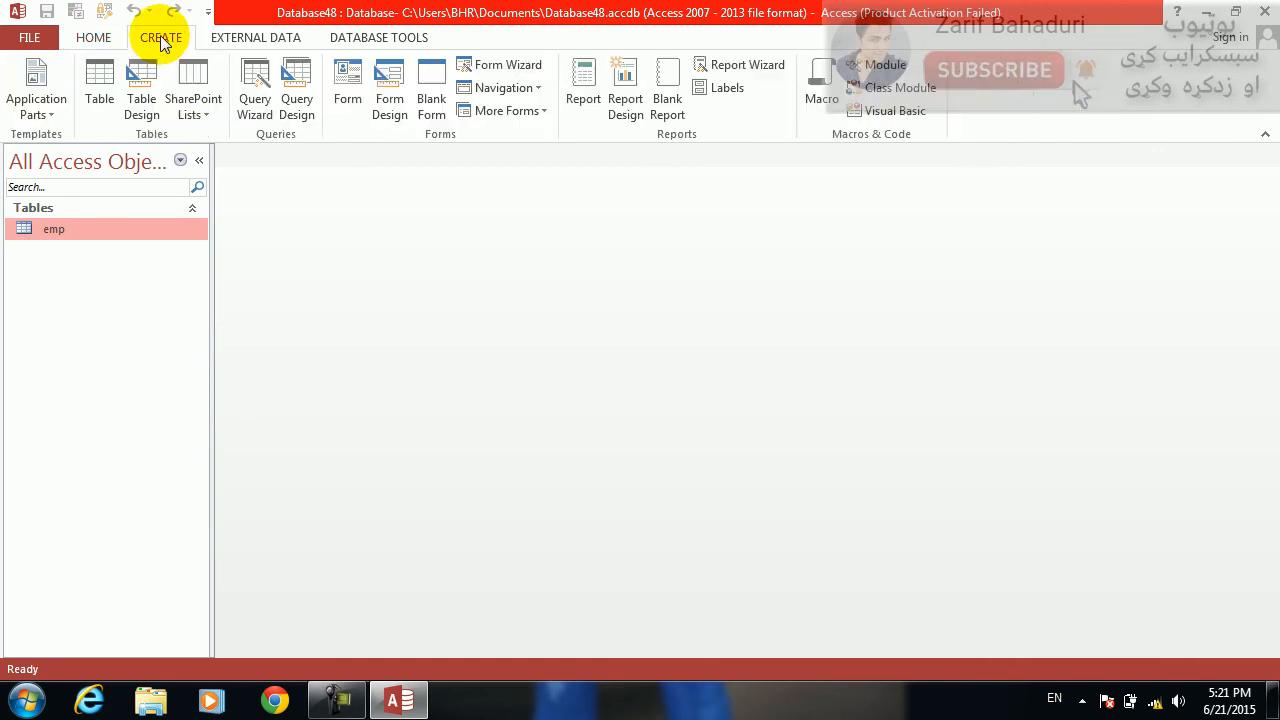
{"action": "left_click", "coordinate": [307, 108]}
{"action": "key", "text": "Return"}
{"action": "key", "text": "Escape"}
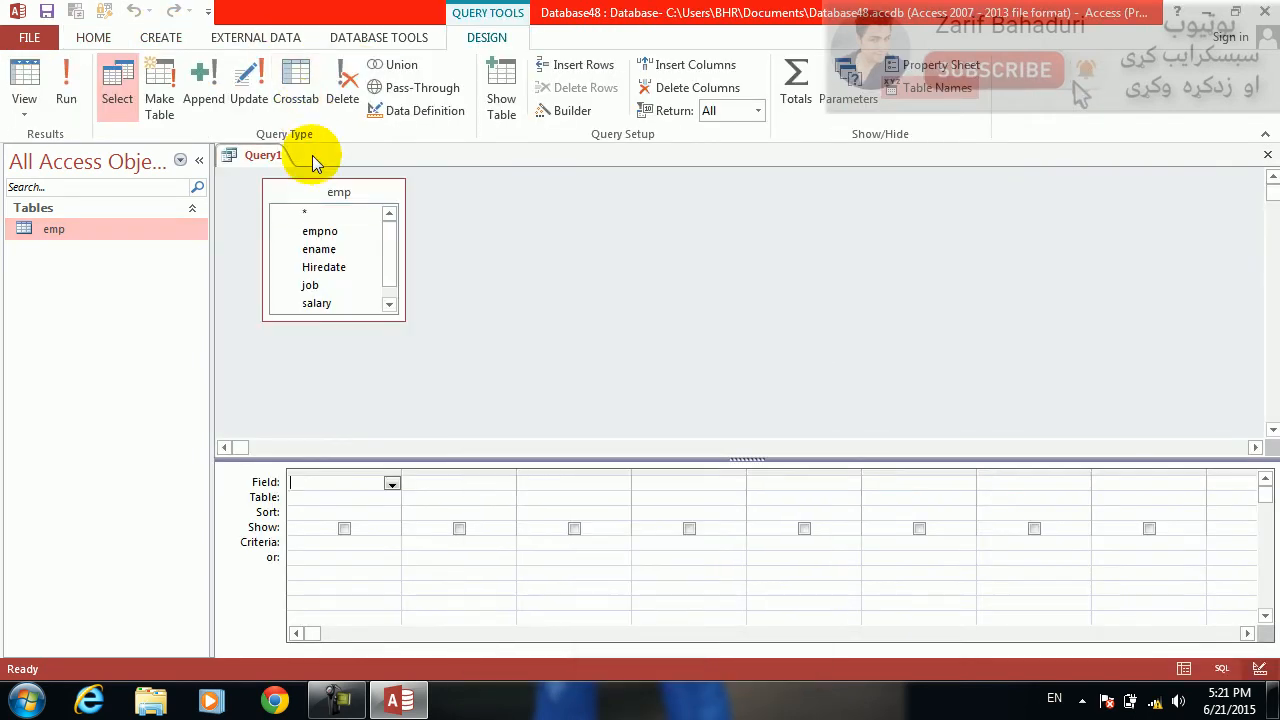
{"action": "double_click", "coordinate": [316, 201]}
{"action": "left_click_drag", "start_coordinate": [323, 217], "coordinate": [315, 478]}
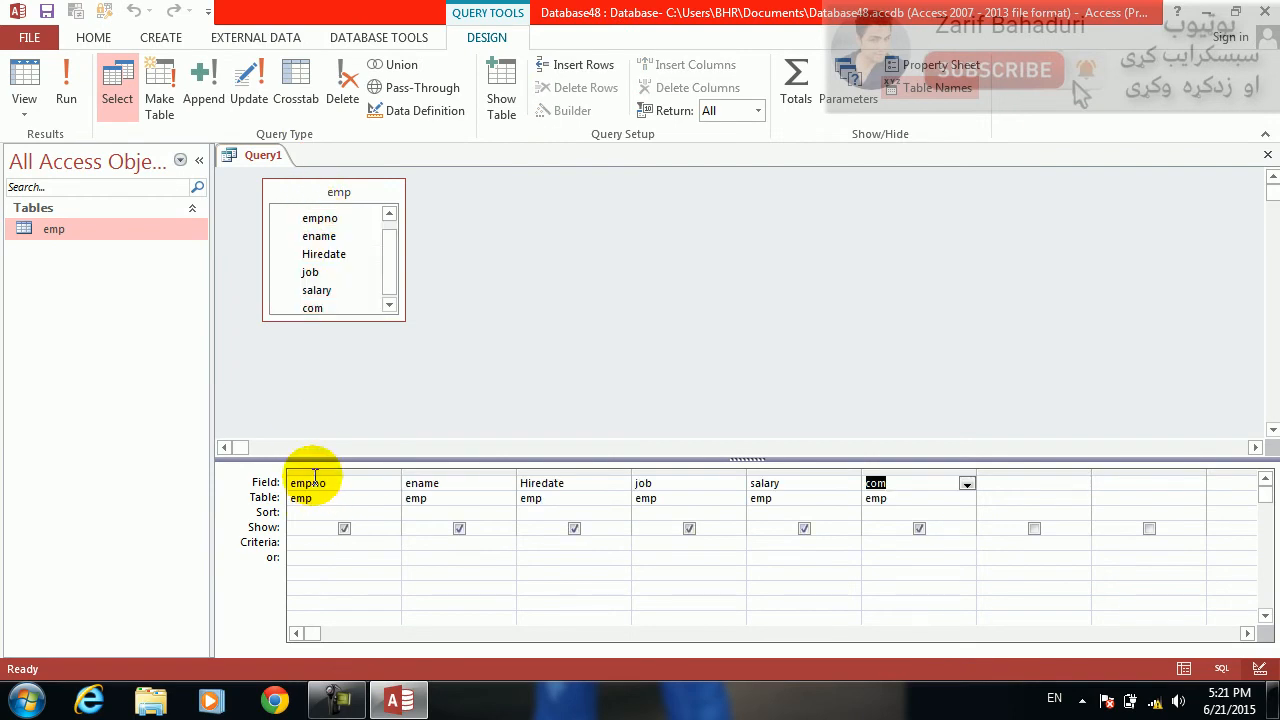
Step: Make it an update query and give the Hiredate field the update value 2014 and the criteria 2013
{"action": "left_click", "coordinate": [247, 88]}
{"action": "left_click", "coordinate": [543, 510]}
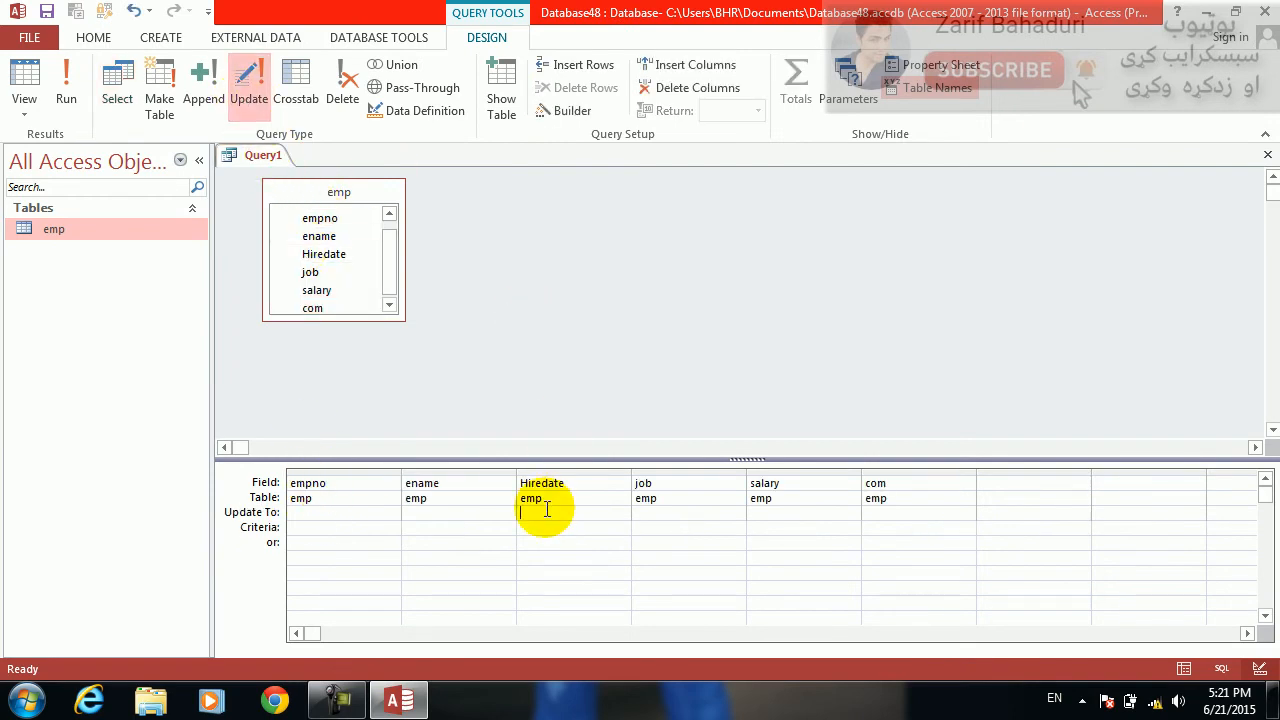
{"action": "type", "text": "2014"}
{"action": "key", "text": "Down"}
{"action": "type", "text": "1013"}
{"action": "key", "text": "Tab"}
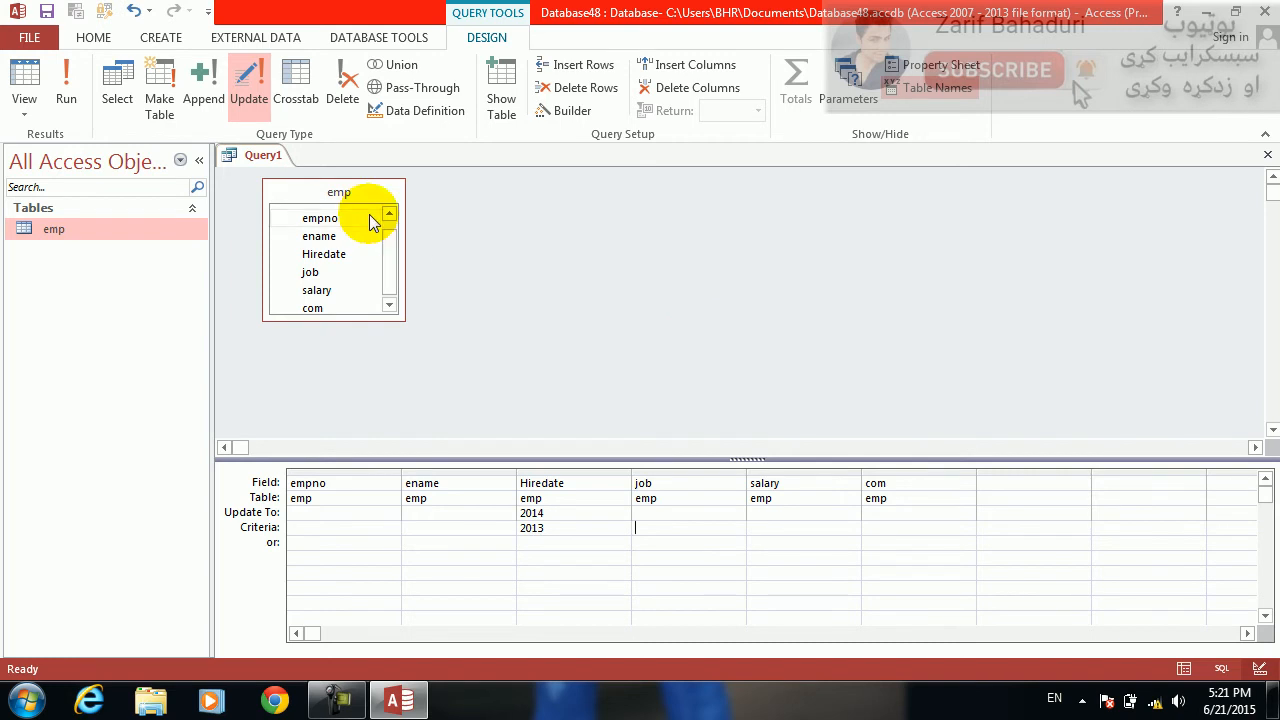
Step: Run the update query and confirm updating the records
{"action": "left_click", "coordinate": [66, 90]}
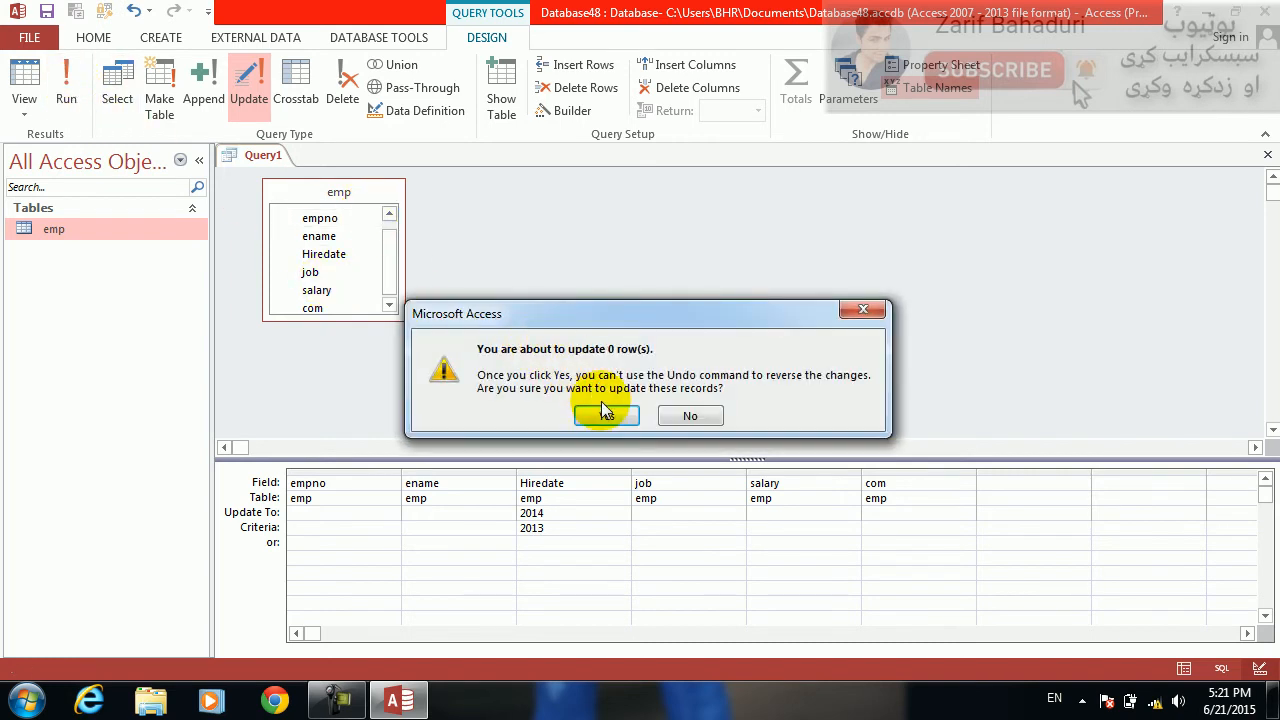
{"action": "left_click_drag", "start_coordinate": [596, 313], "coordinate": [568, 233]}
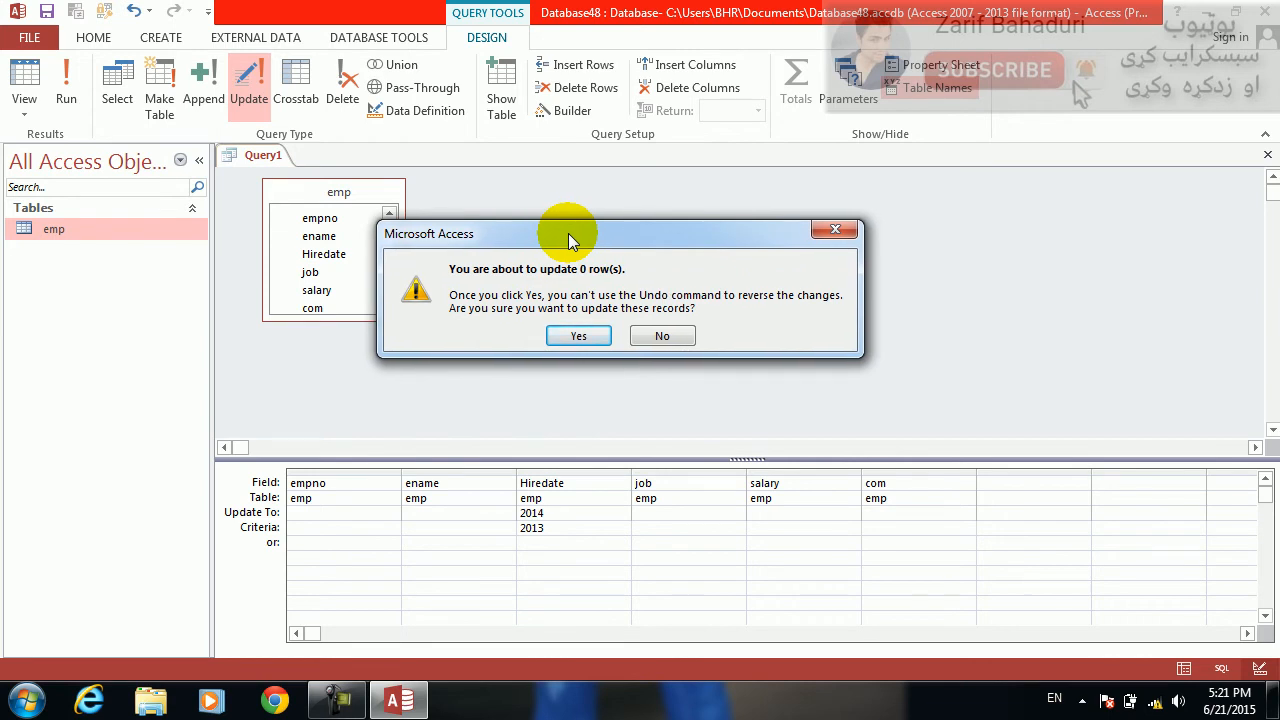
{"action": "left_click", "coordinate": [576, 337]}
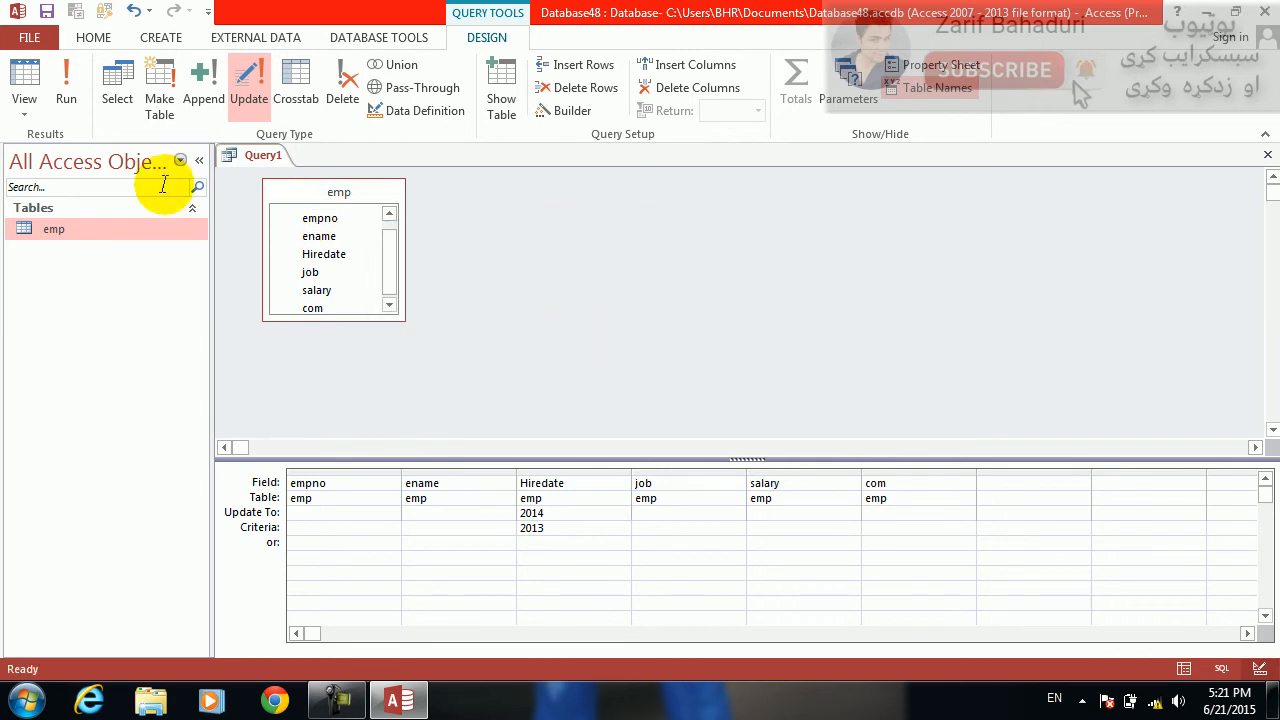
Step: Open the emp table in Datasheet view to check the Hiredate values, and close it
{"action": "left_click", "coordinate": [53, 231]}
{"action": "double_click", "coordinate": [53, 231]}
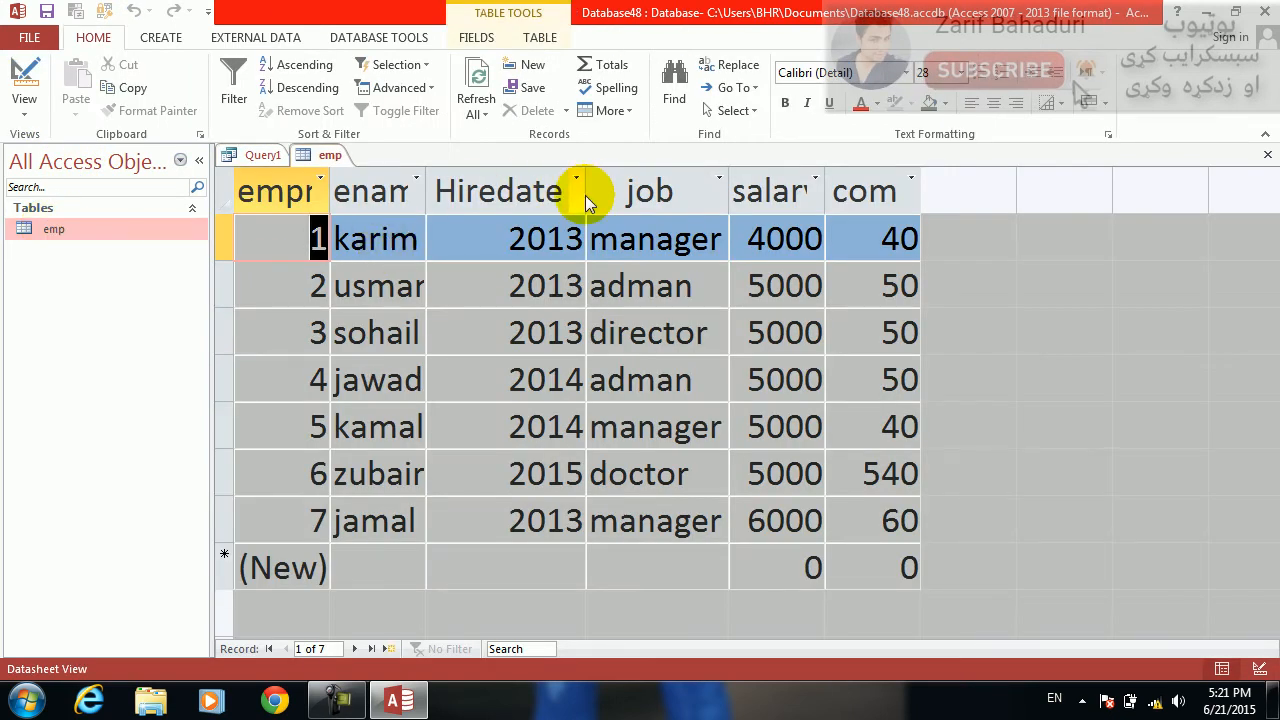
{"action": "key", "text": "ctrl+w"}
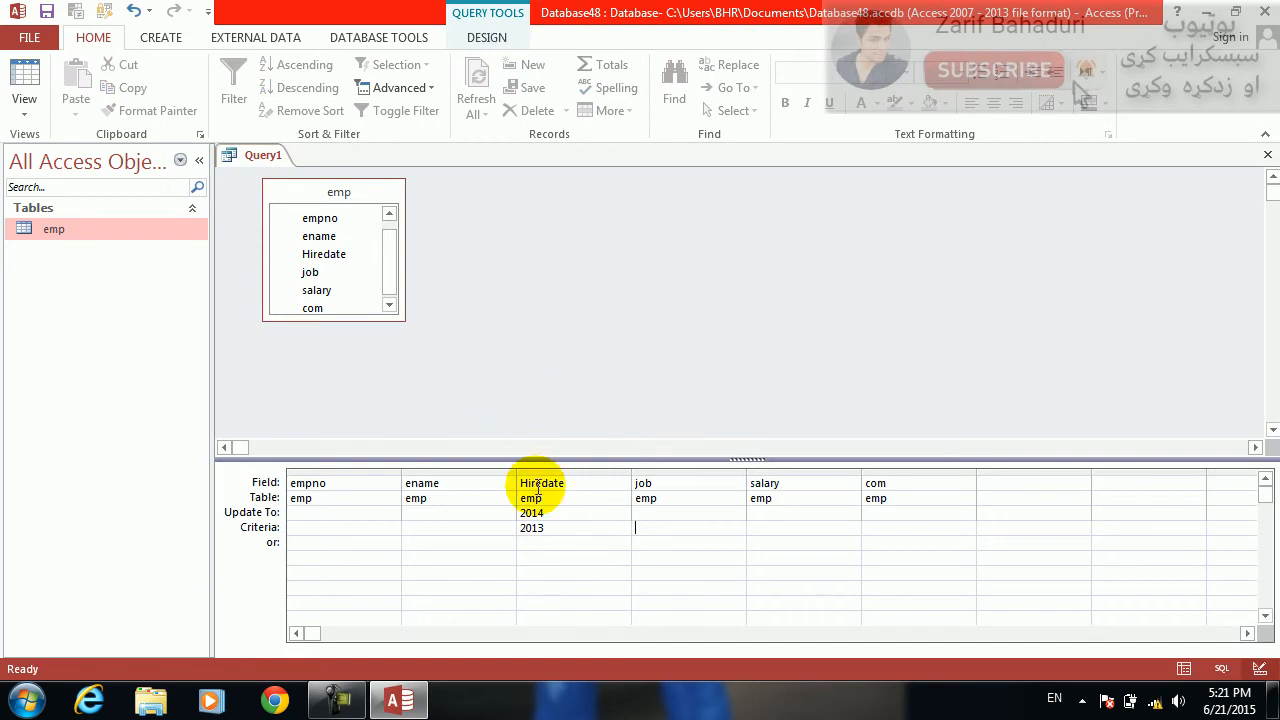
Step: Replace the Hiredate criteria in the update query with the expression CDate(2013)
{"action": "double_click", "coordinate": [540, 512]}
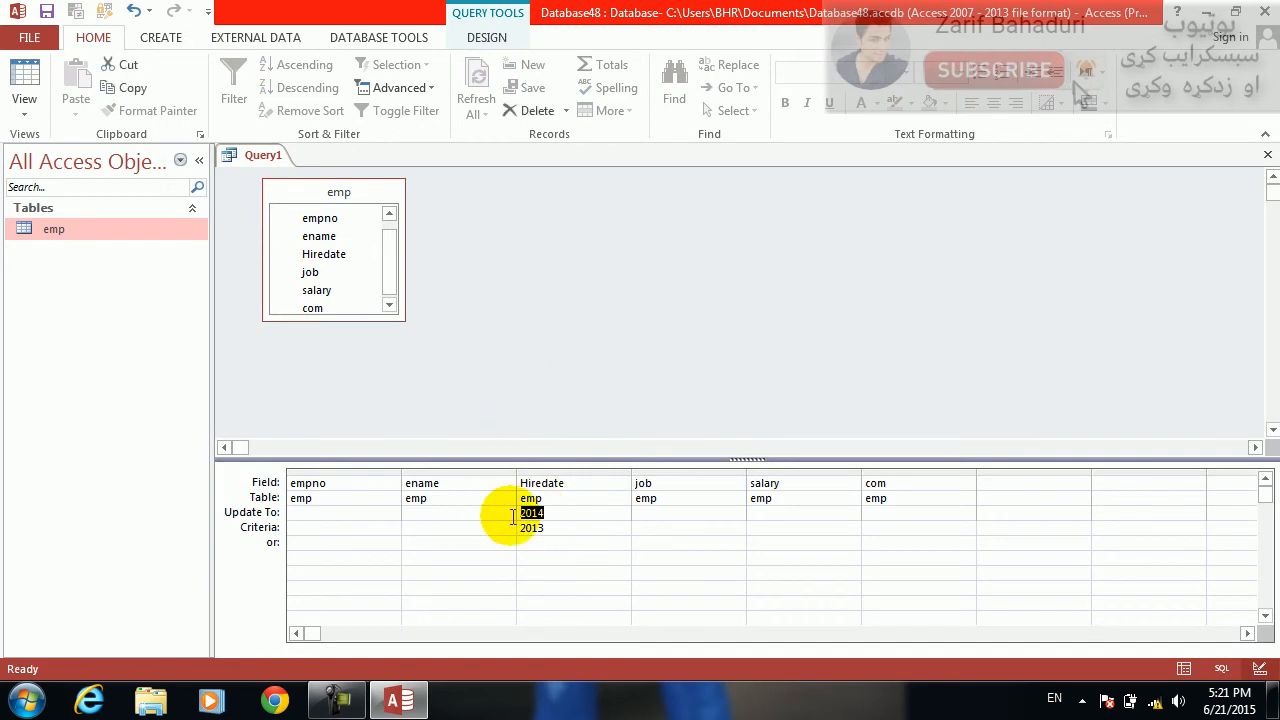
{"action": "double_click", "coordinate": [543, 528]}
{"action": "key", "text": "Delete"}
{"action": "type", "text": "c"}
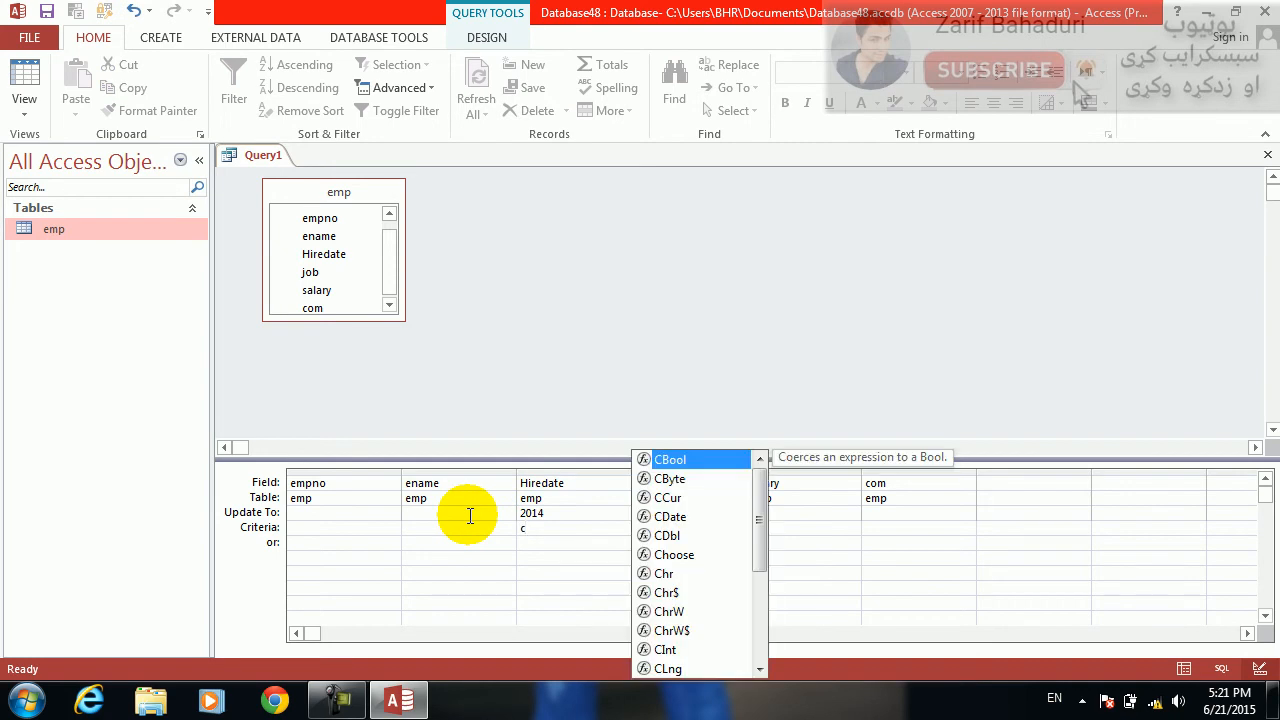
{"action": "key", "text": "Down"}
{"action": "key", "text": "Down"}
{"action": "key", "text": "Down"}
{"action": "key", "text": "Tab"}
{"action": "type", "text": "2013)"}
{"action": "key", "text": "Tab"}
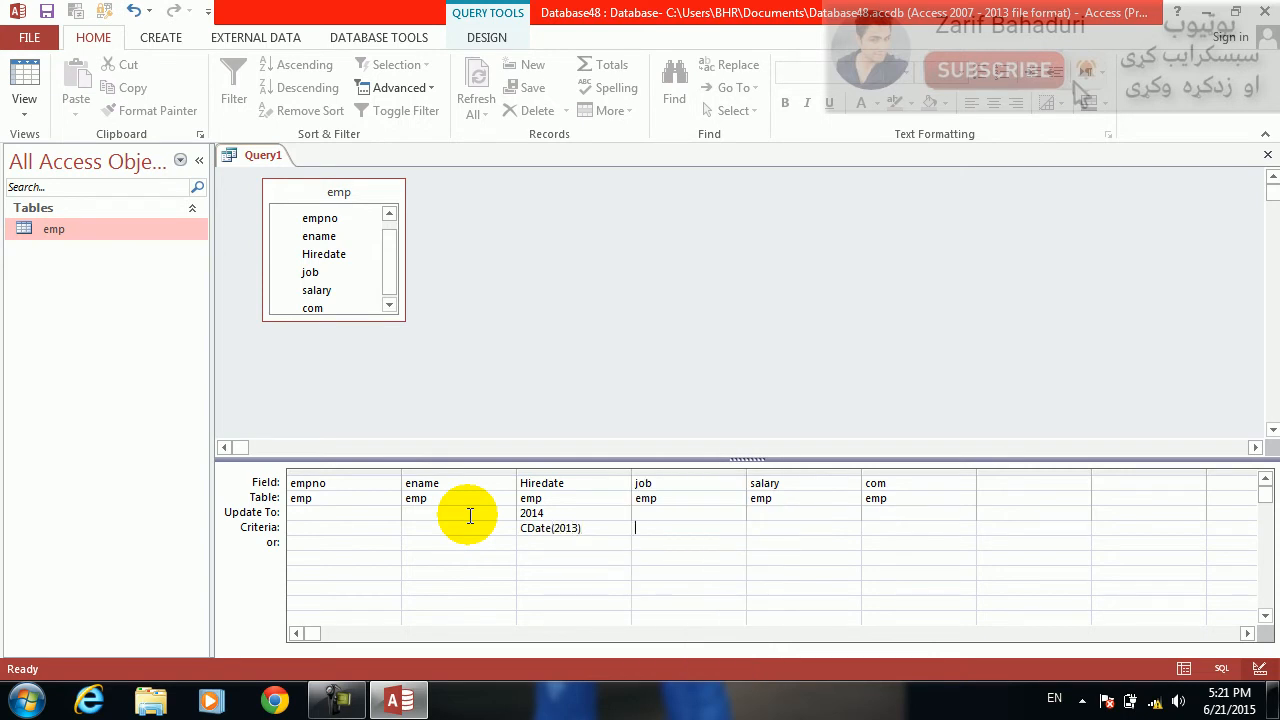
Step: Preview the query in Datasheet view and close it without saving
{"action": "left_click", "coordinate": [26, 72]}
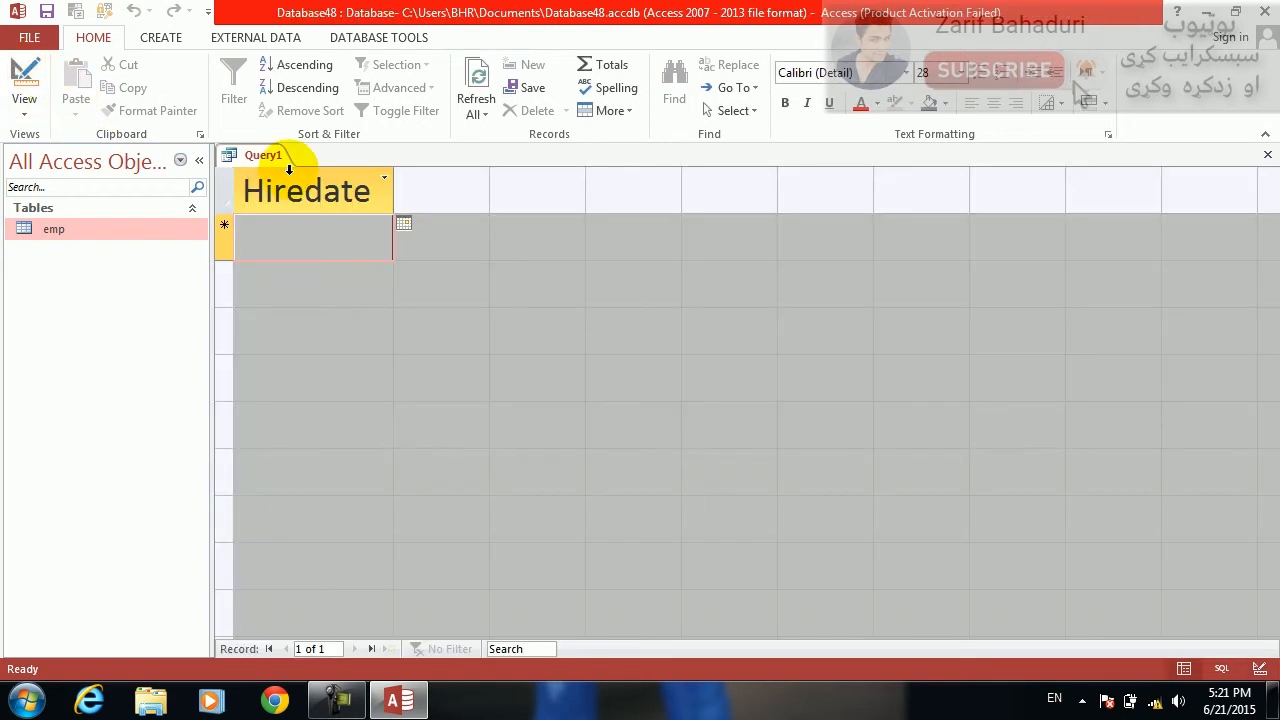
{"action": "key", "text": "ctrl+w"}
{"action": "key", "text": "Tab"}
{"action": "key", "text": "Return"}
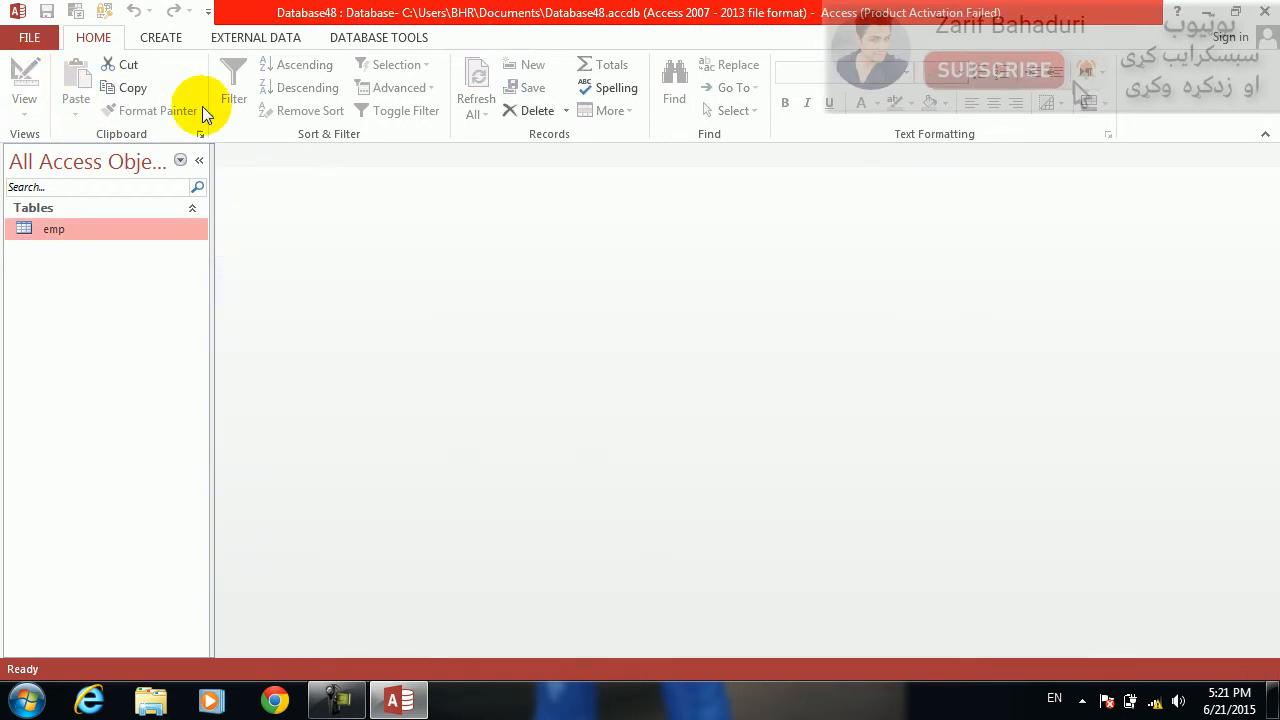
Step: Create a new query in Design view based on the emp table and place all of its fields in the grid
{"action": "left_click", "coordinate": [164, 41]}
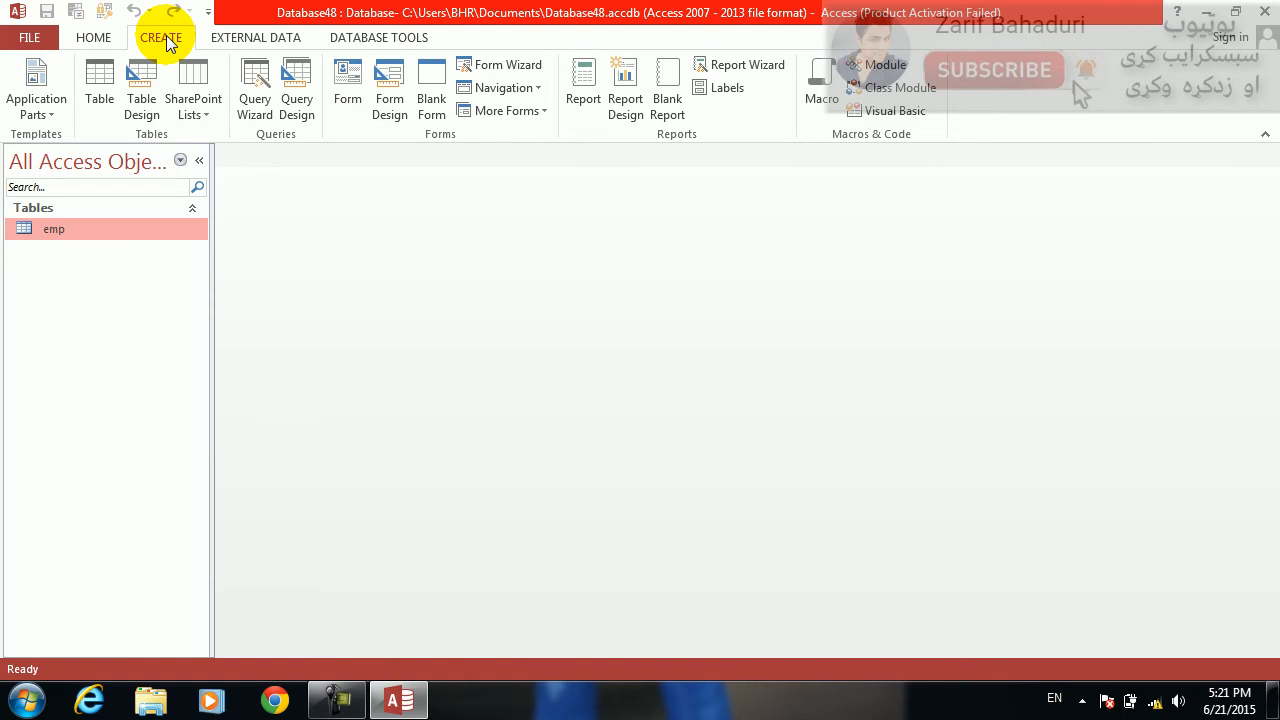
{"action": "left_click", "coordinate": [305, 112]}
{"action": "key", "text": "Return"}
{"action": "key", "text": "Escape"}
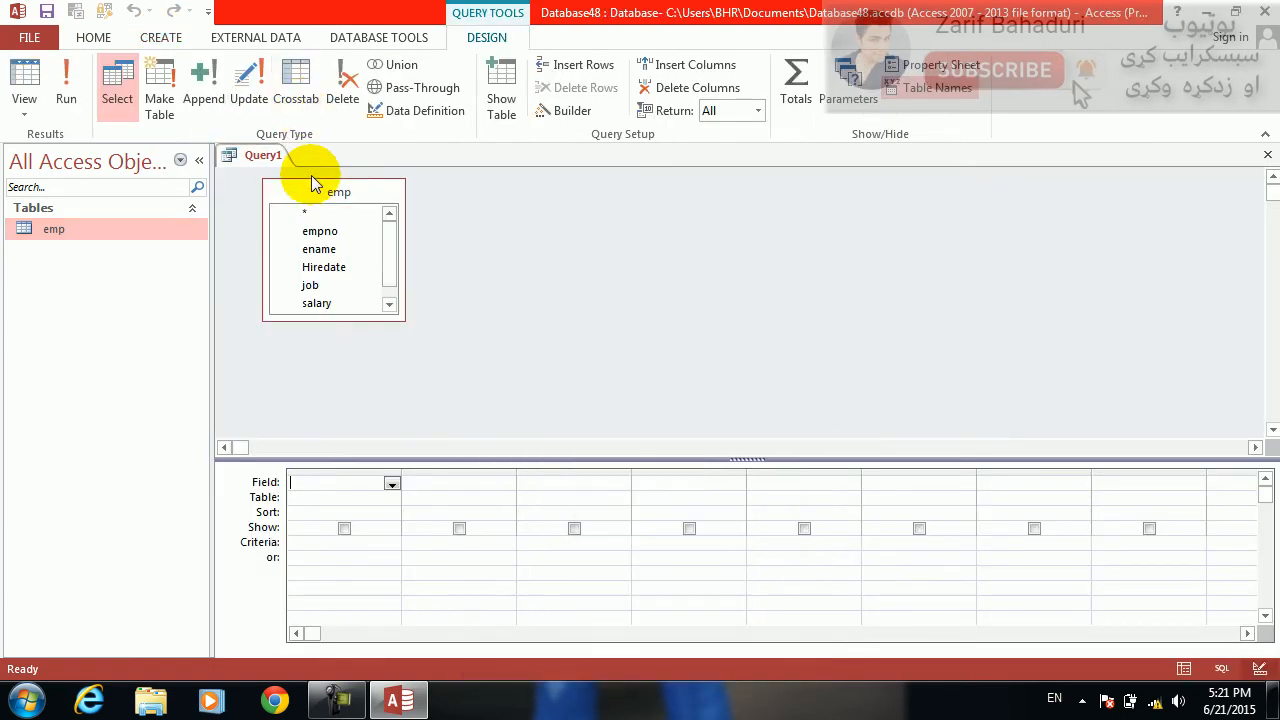
{"action": "double_click", "coordinate": [320, 195]}
{"action": "left_click_drag", "start_coordinate": [320, 217], "coordinate": [320, 483]}
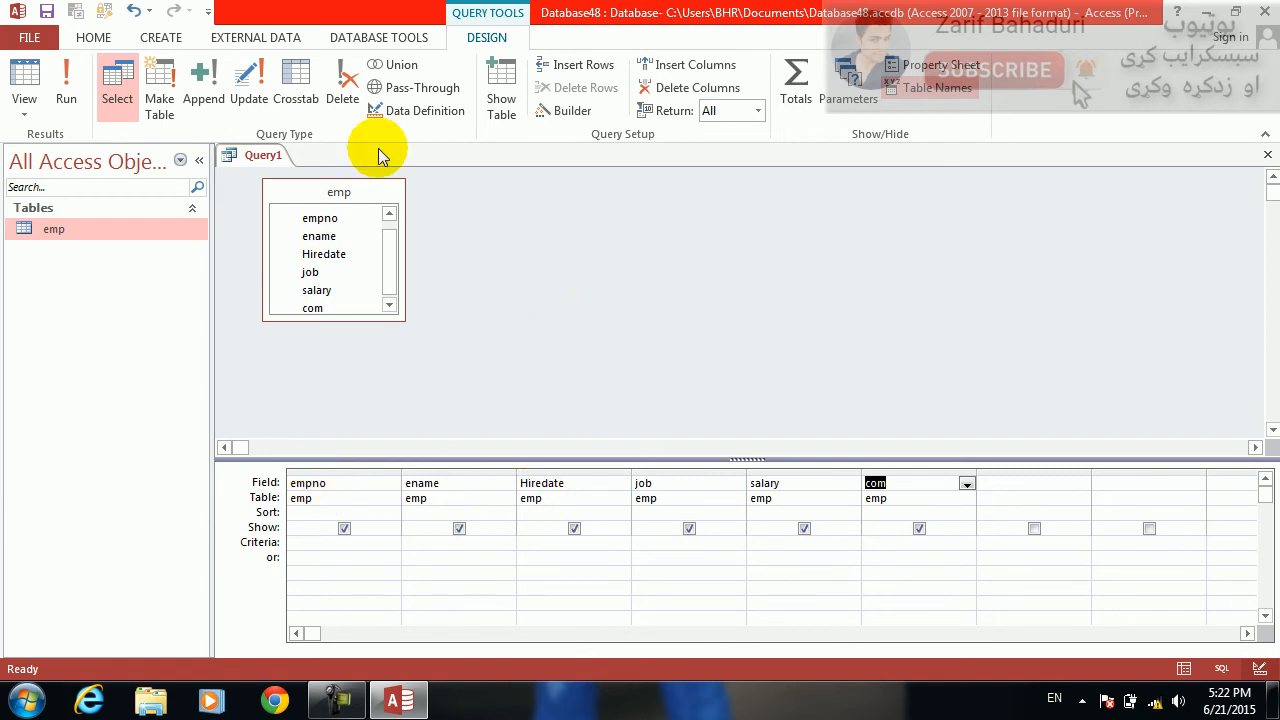
Step: Make it an update query with Hiredate update value CDate(2014) and criteria CDate(2013), and try running it without committing the update
{"action": "left_click", "coordinate": [254, 100]}
{"action": "left_click", "coordinate": [528, 516]}
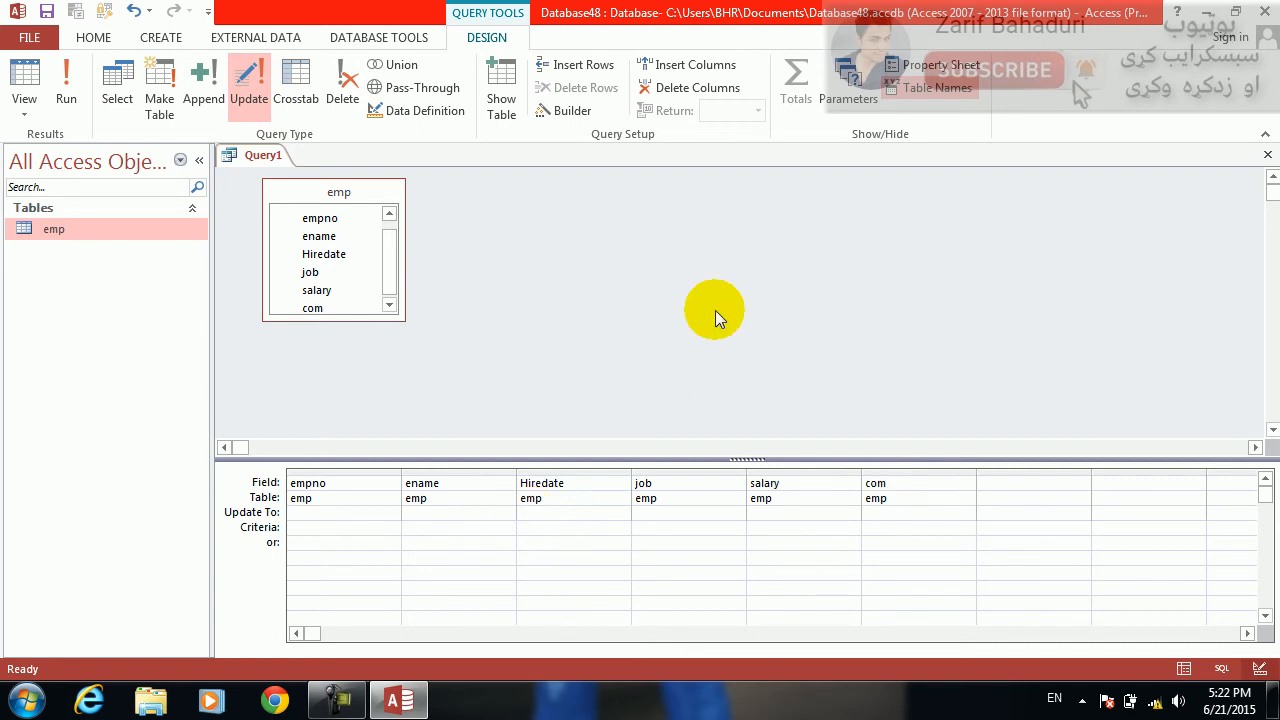
{"action": "type", "text": "cdate"}
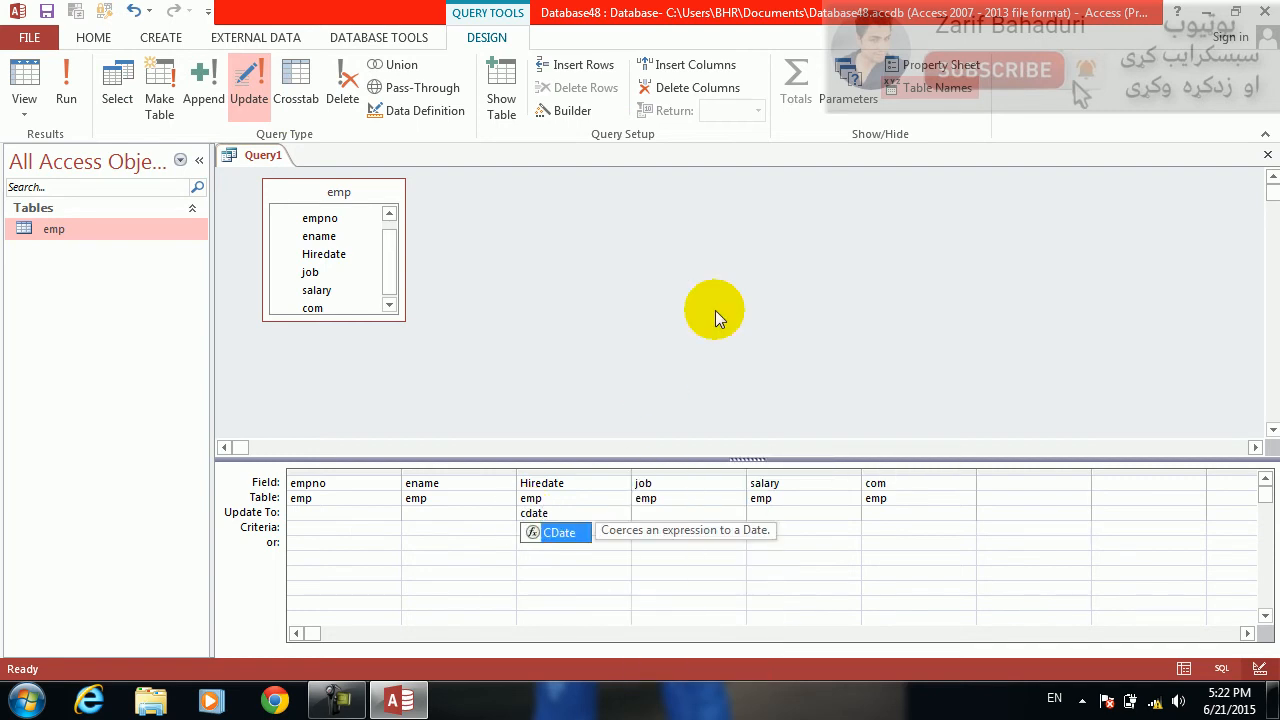
{"action": "type", "text": "(20"}
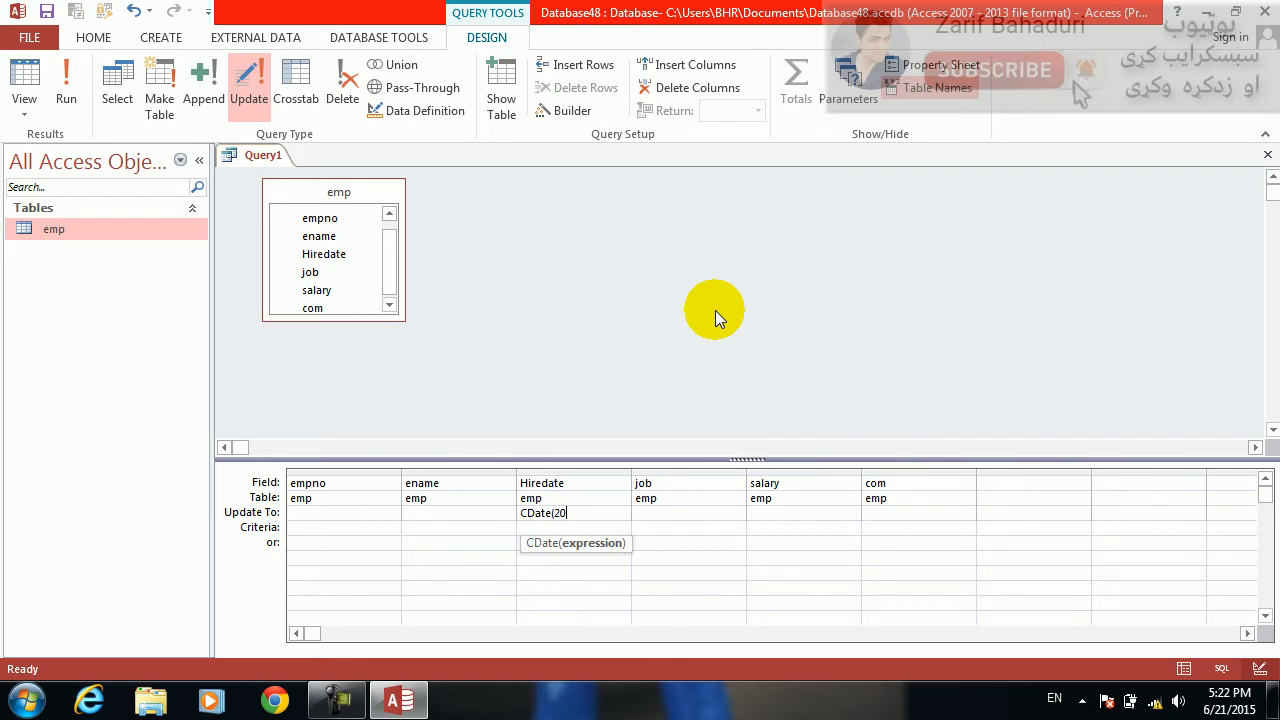
{"action": "type", "text": "14)"}
{"action": "type", "text": "cdate"}
{"action": "type", "text": "("}
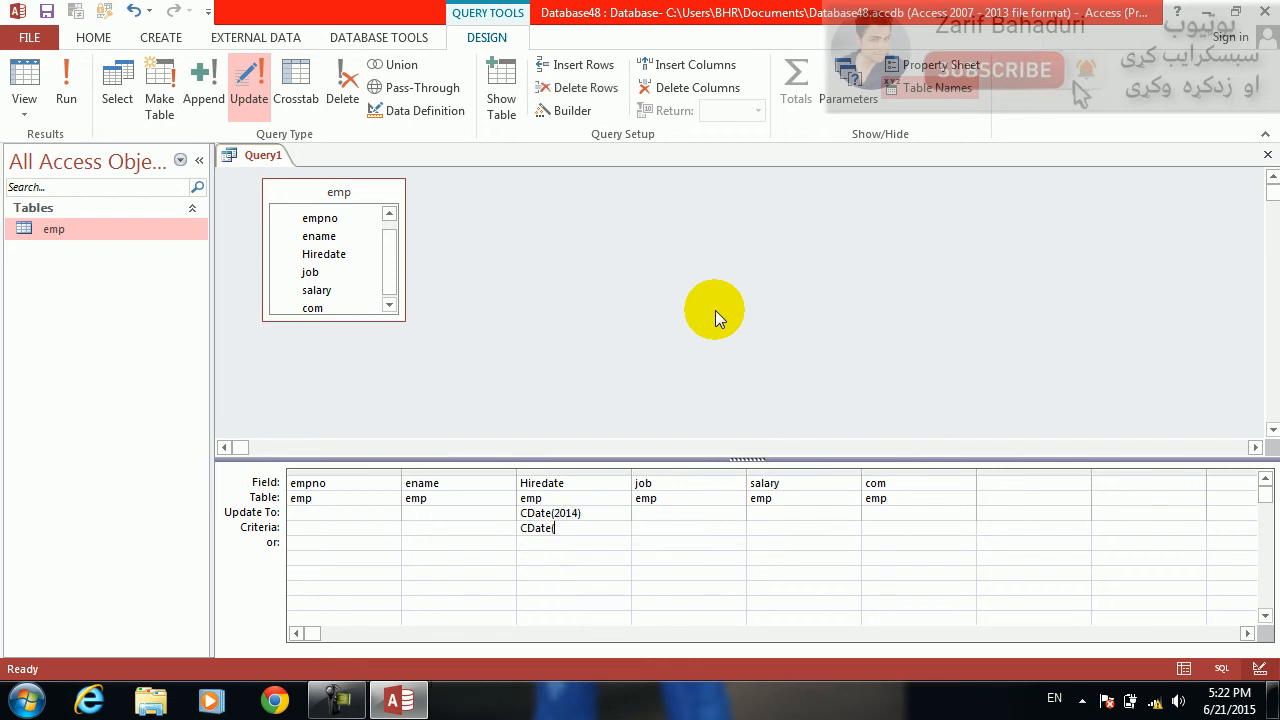
{"action": "type", "text": "2013)"}
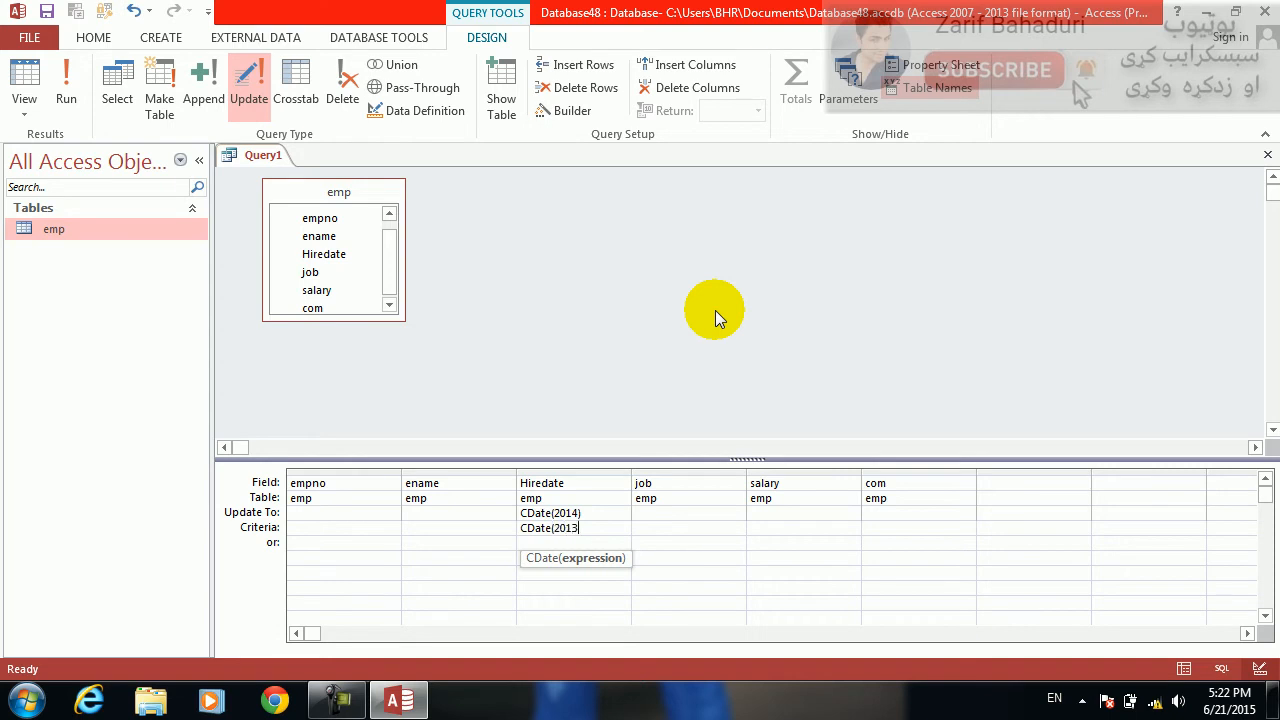
{"action": "key", "text": "Tab"}
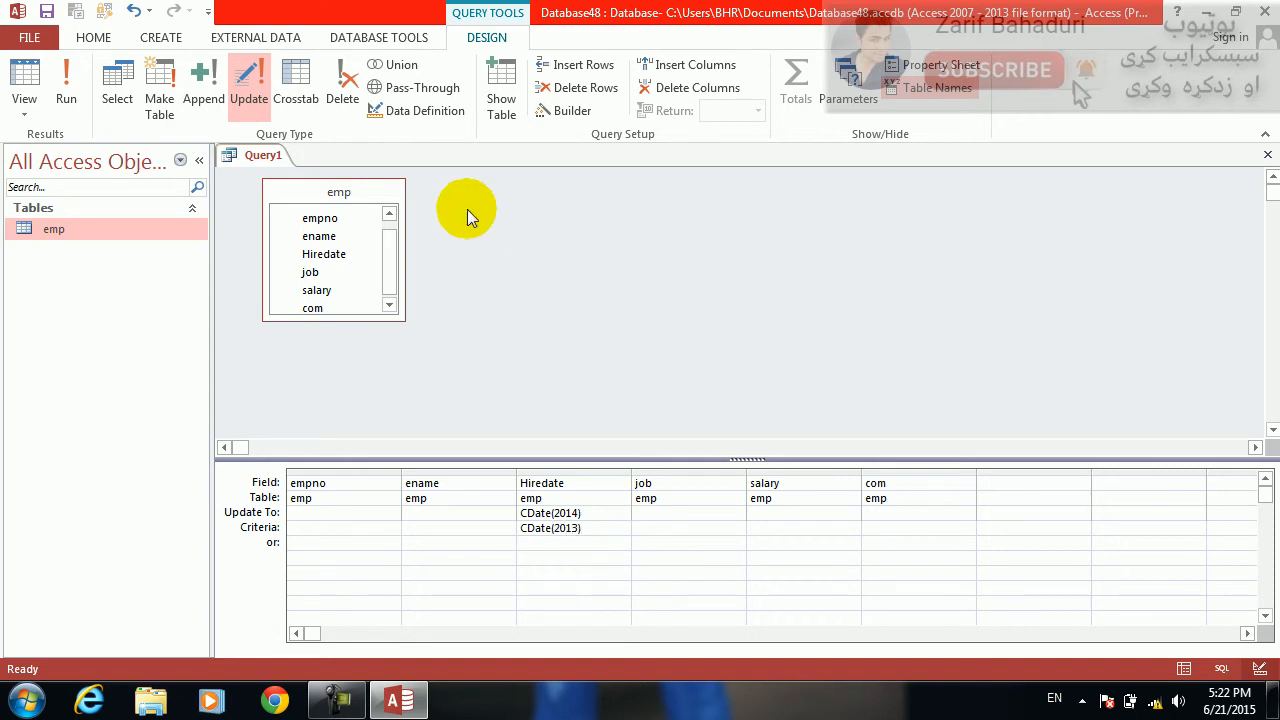
{"action": "left_click", "coordinate": [64, 92]}
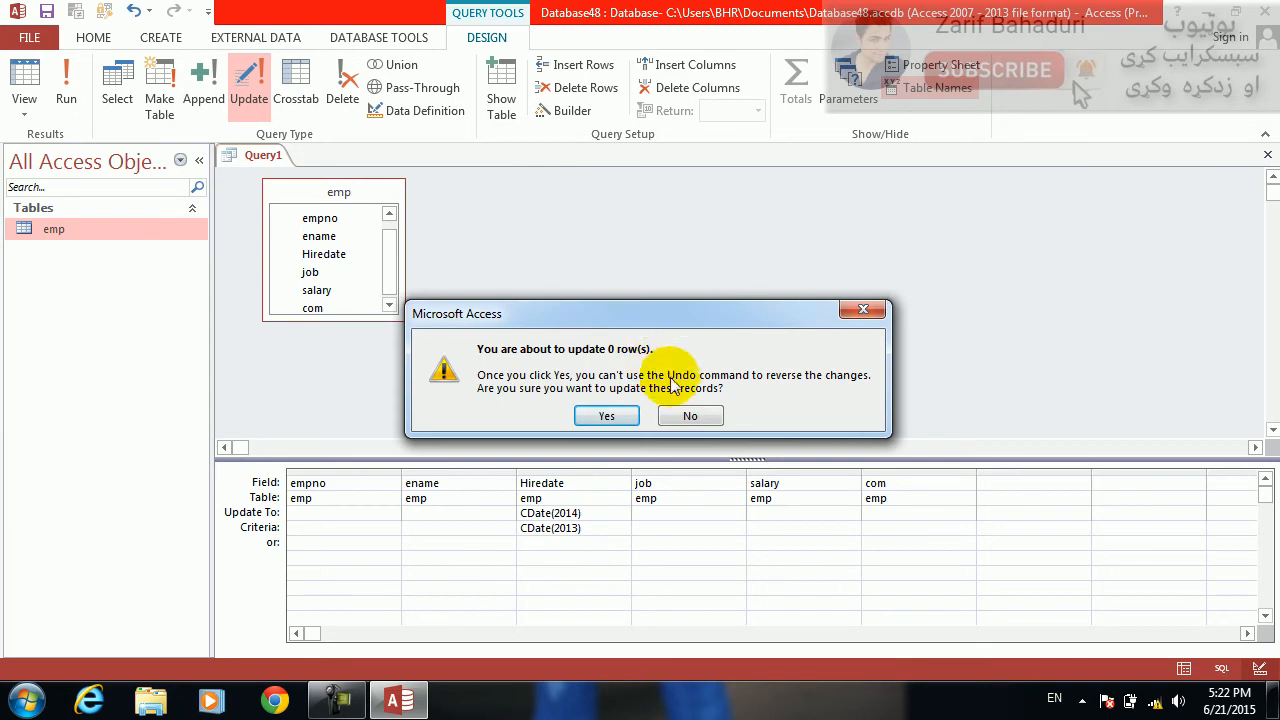
{"action": "left_click", "coordinate": [690, 413]}
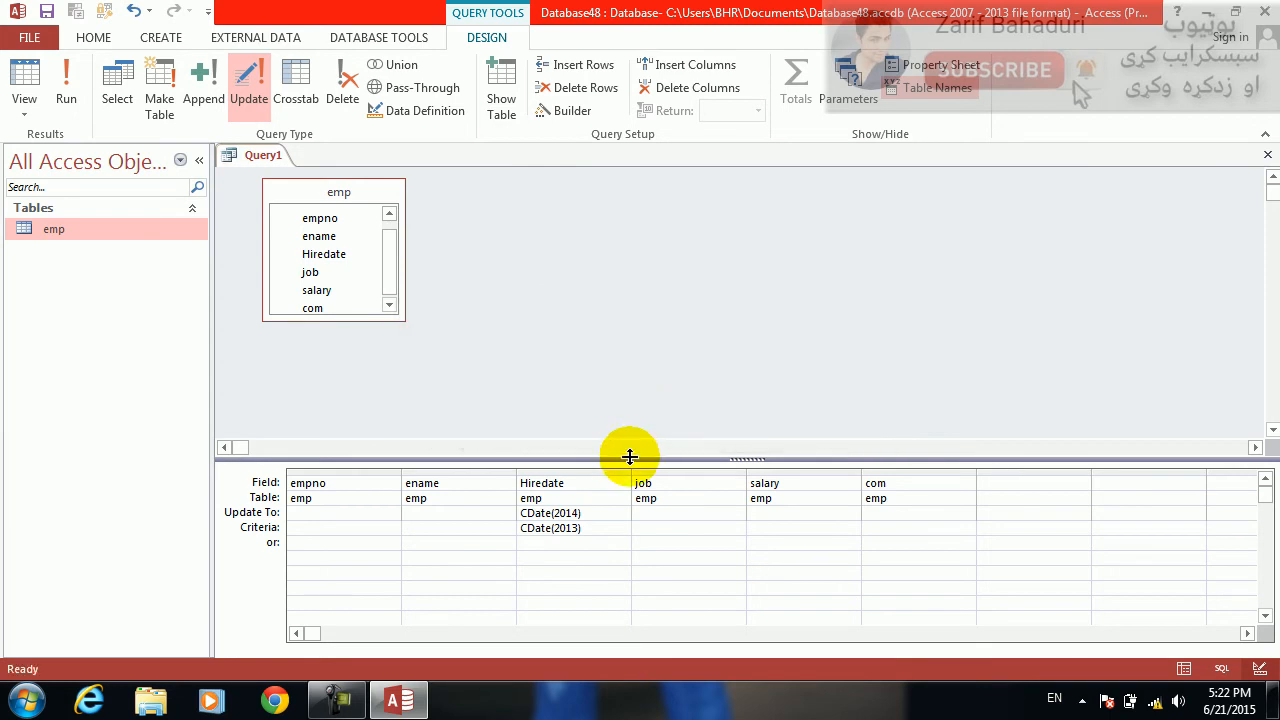
Step: Replace the Hiredate update value with the expression CStr(2014)
{"action": "left_click_drag", "start_coordinate": [600, 513], "coordinate": [444, 515]}
{"action": "key", "text": "Delete"}
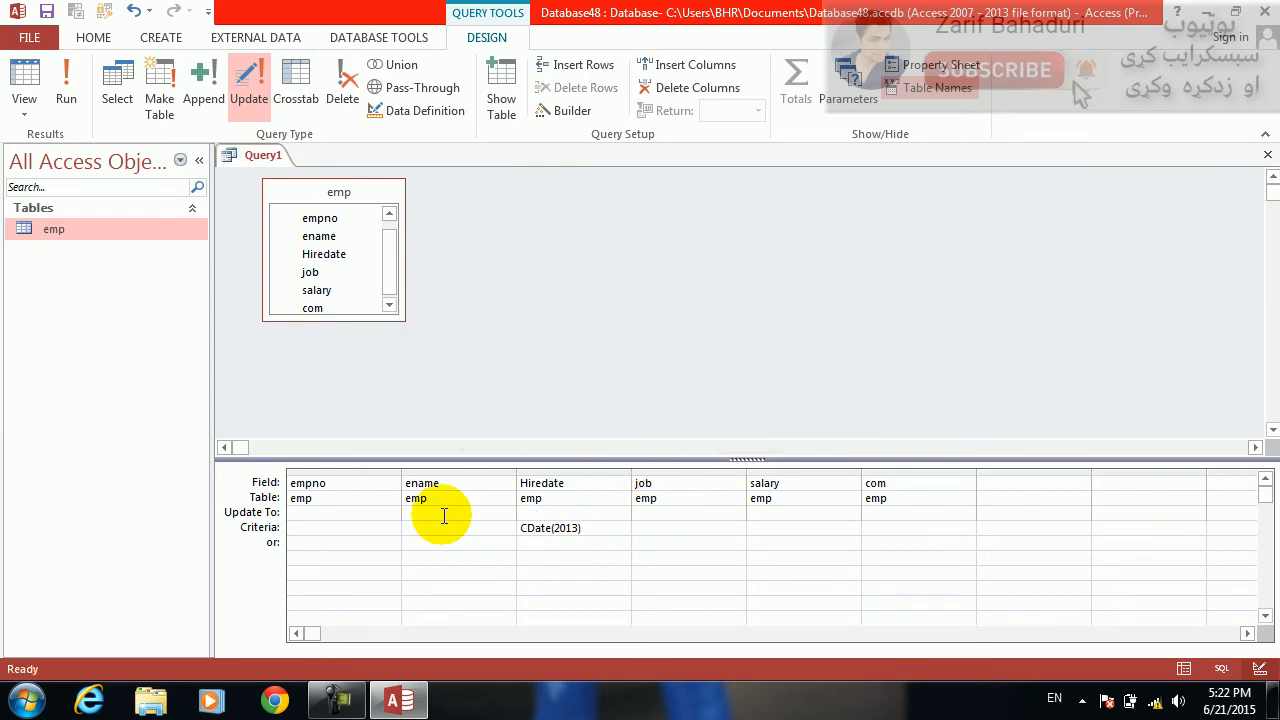
{"action": "type", "text": "c"}
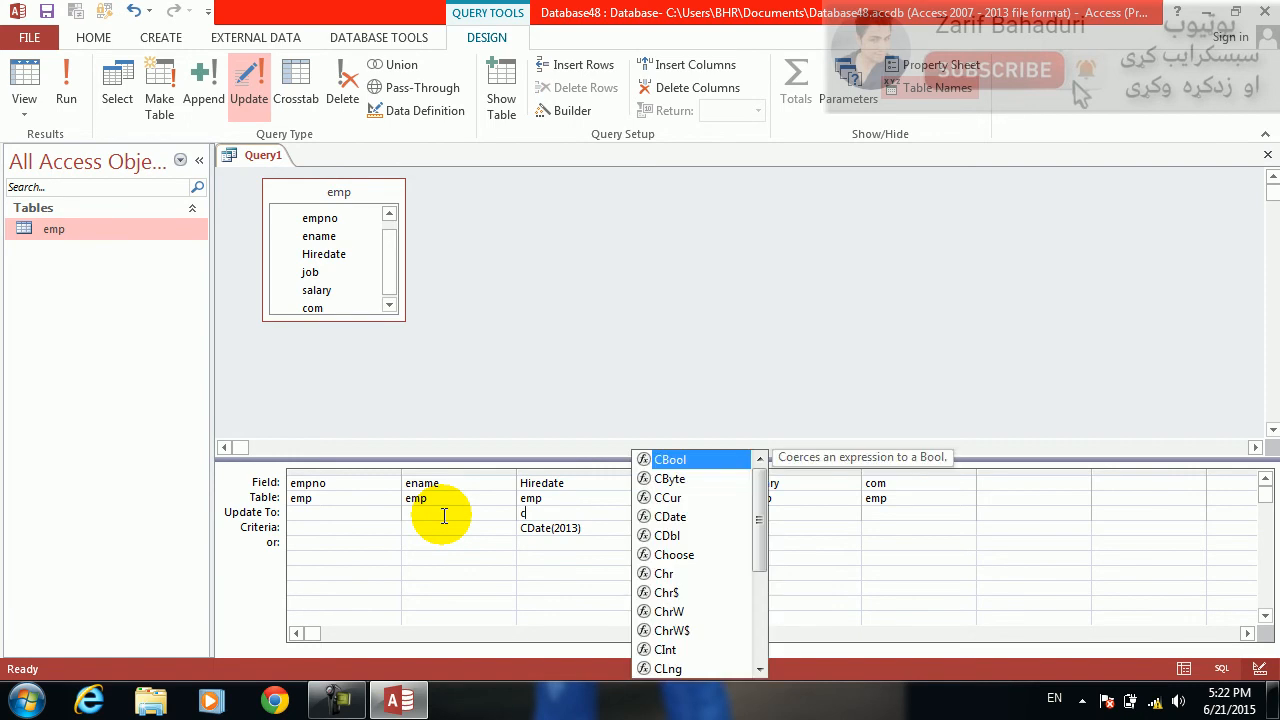
{"action": "key", "text": "Down"}
{"action": "key", "text": "Down"}
{"action": "key", "text": "Up"}
{"action": "key", "text": "Up"}
{"action": "key", "text": "Down"}
{"action": "key", "text": "Down"}
{"action": "key", "text": "Down"}
{"action": "key", "text": "Down"}
{"action": "key", "text": "Down"}
{"action": "key", "text": "Down"}
{"action": "key", "text": "Down"}
{"action": "key", "text": "Down"}
{"action": "key", "text": "Down"}
{"action": "key", "text": "Down"}
{"action": "key", "text": "Down"}
{"action": "key", "text": "Down"}
{"action": "key", "text": "Down"}
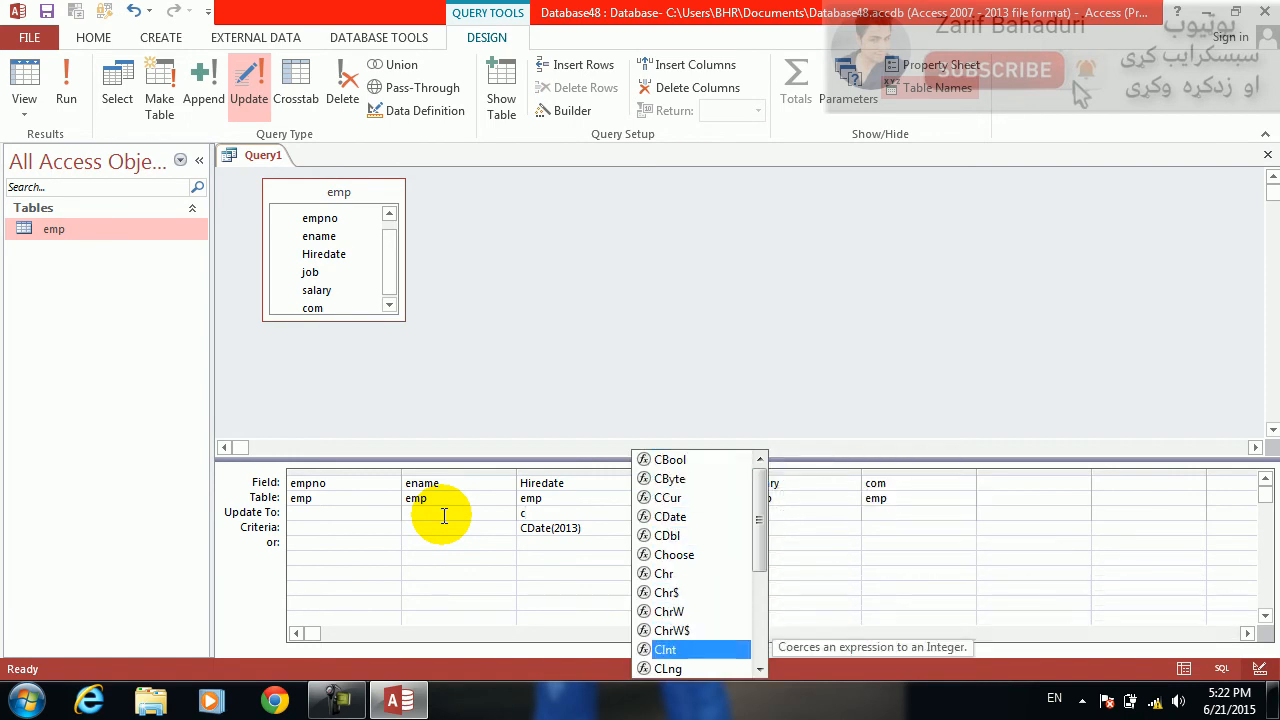
{"action": "key", "text": "Up"}
{"action": "key", "text": "Down"}
{"action": "key", "text": "Down"}
{"action": "key", "text": "Down"}
{"action": "key", "text": "Down"}
{"action": "key", "text": "Down"}
{"action": "key", "text": "Down"}
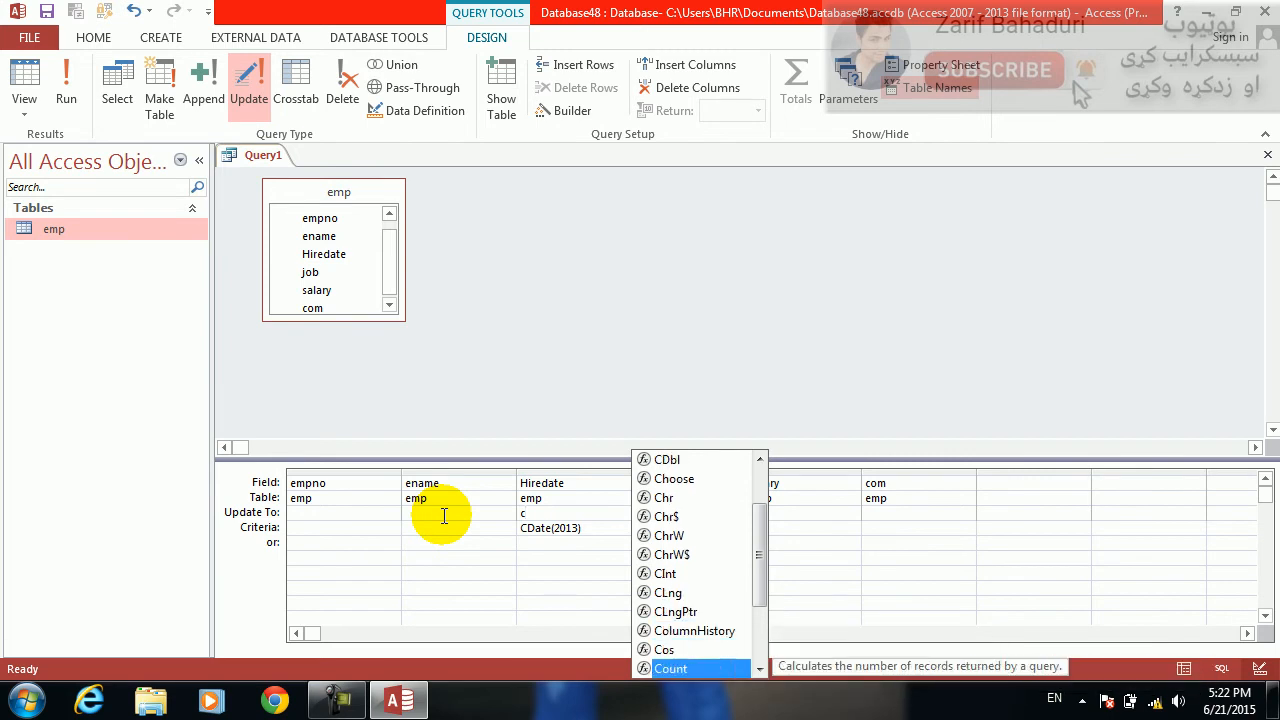
{"action": "key", "text": "Down"}
{"action": "key", "text": "Up"}
{"action": "key", "text": "Up"}
{"action": "key", "text": "Down"}
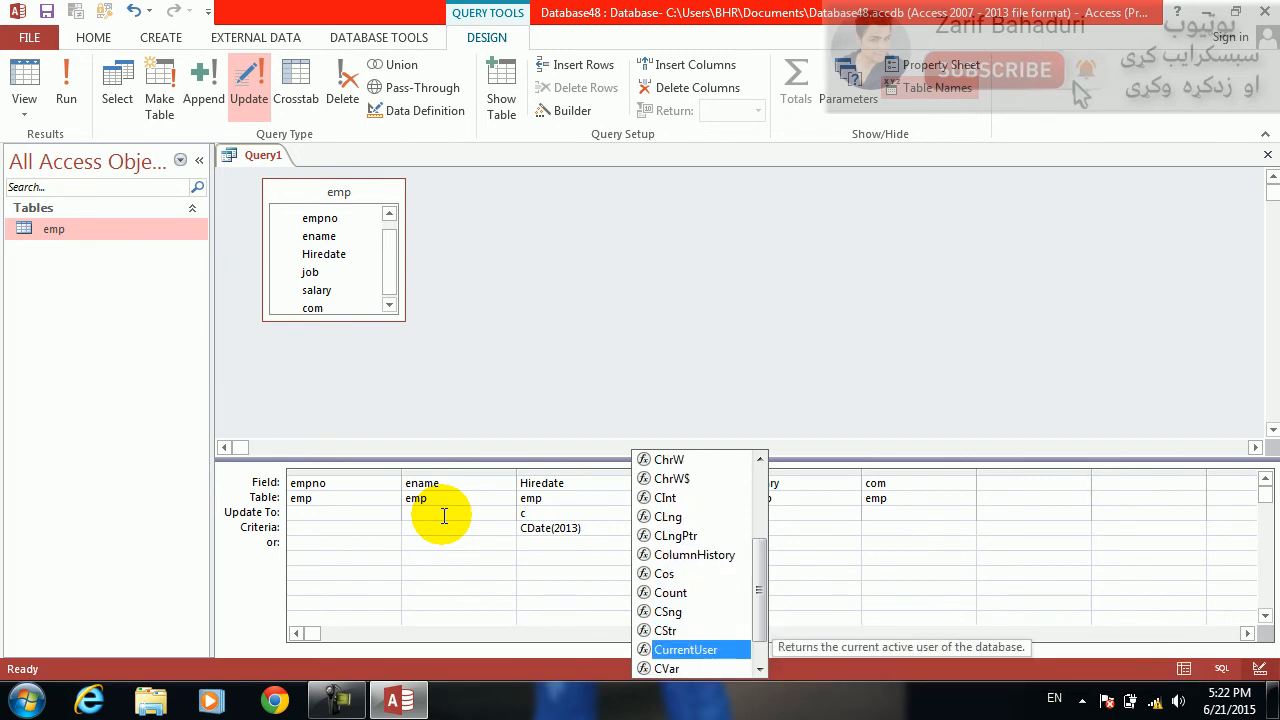
{"action": "key", "text": "Up"}
{"action": "type", "text": "(201"}
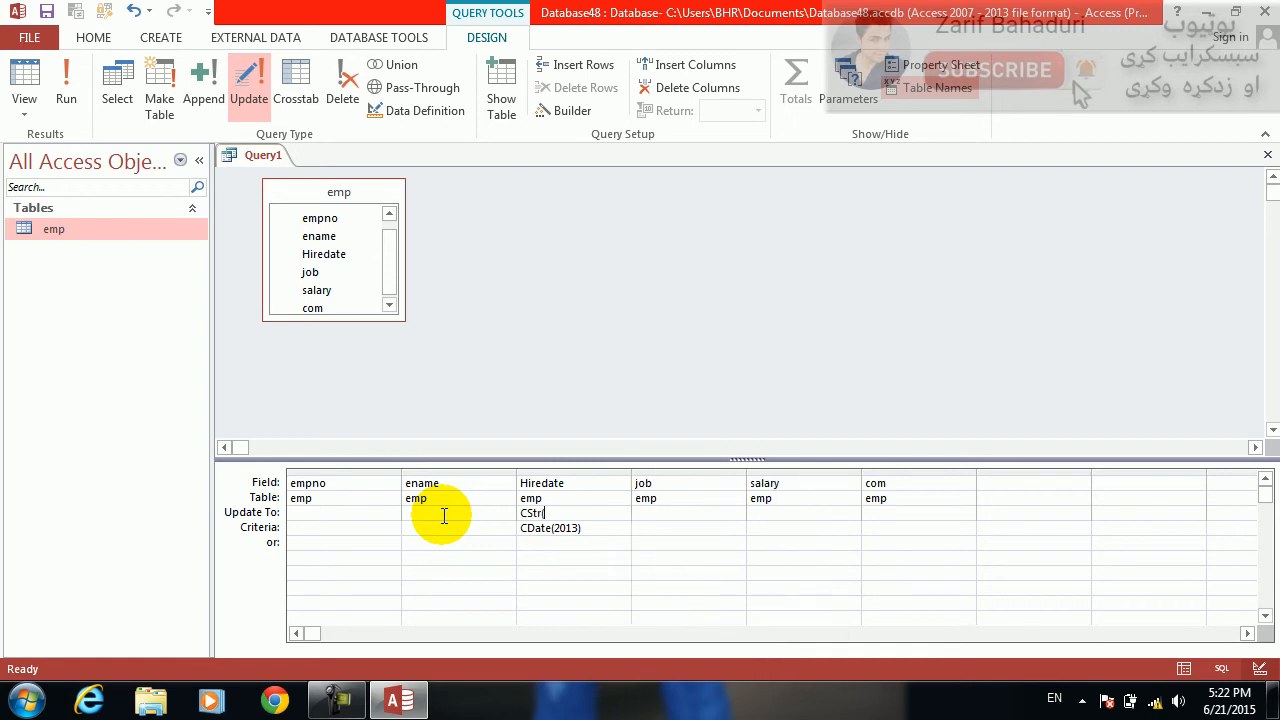
{"action": "type", "text": "3)"}
{"action": "key", "text": "BackSpace"}
{"action": "key", "text": "BackSpace"}
{"action": "type", "text": "4)"}
Step: Set the Hiredate criteria to CStr(2013) and try running the update query
{"action": "key", "text": "Down"}
{"action": "key", "text": "BackSpace"}
{"action": "type", "text": "cs"}
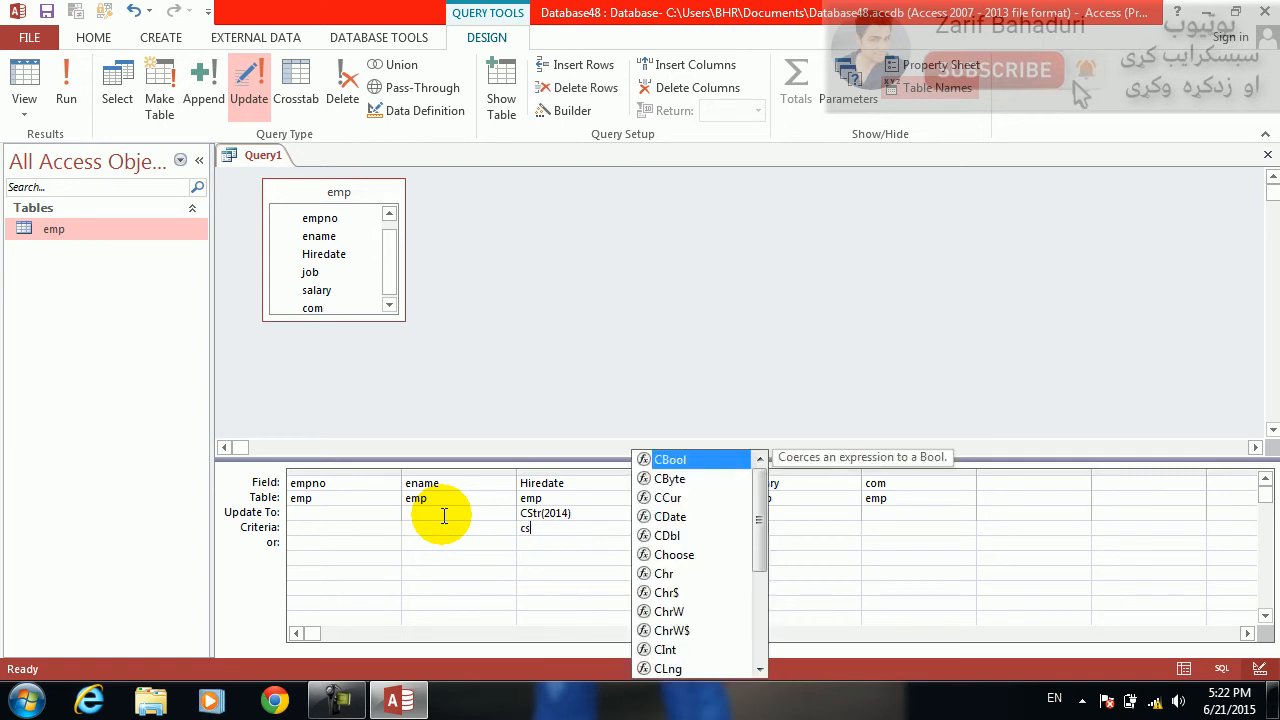
{"action": "type", "text": "tr(2013)"}
{"action": "key", "text": "Tab"}
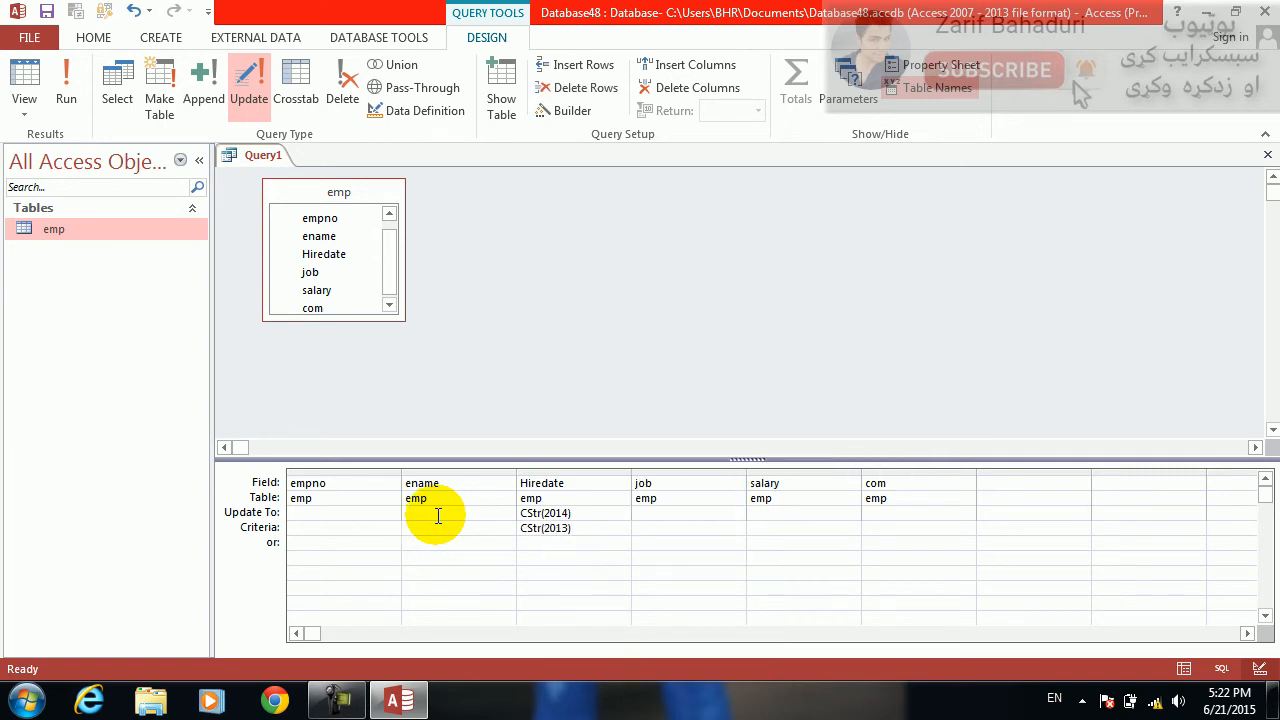
{"action": "left_click", "coordinate": [64, 82]}
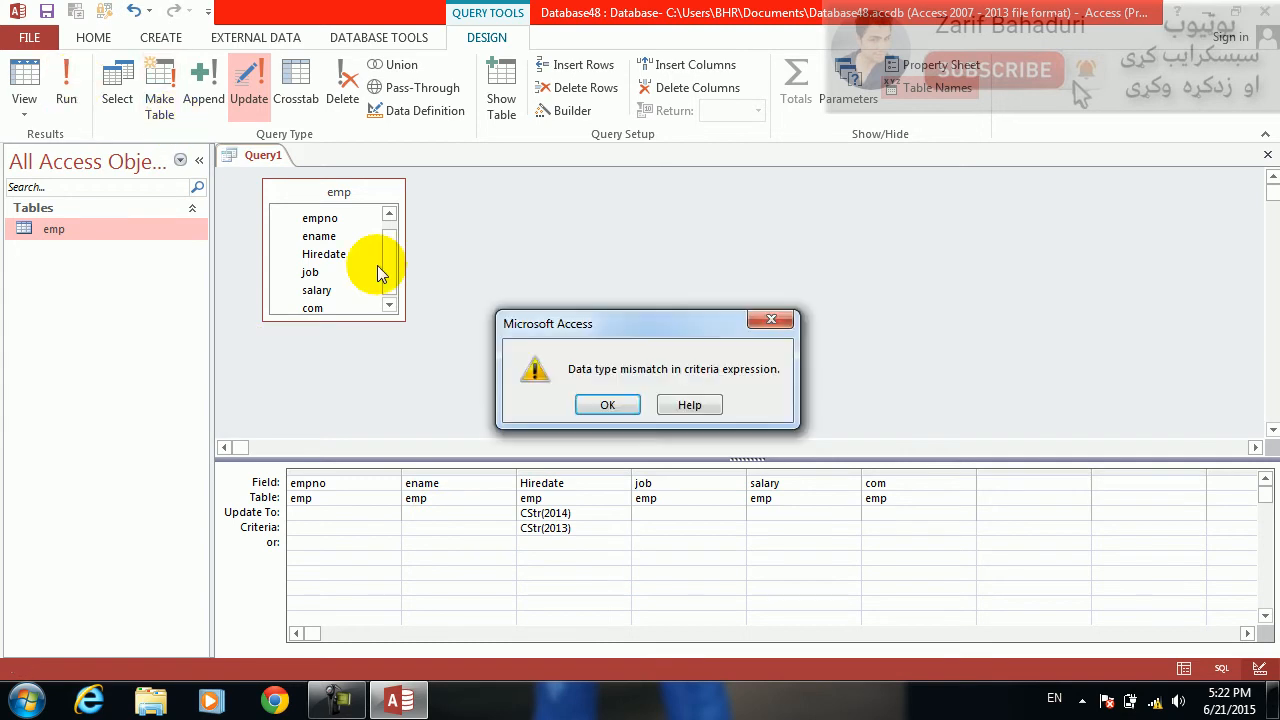
{"action": "left_click", "coordinate": [607, 404]}
Step: Replace the Hiredate update value with the expression CInt(2014)
{"action": "right_click", "coordinate": [586, 513]}
{"action": "left_click", "coordinate": [586, 513]}
{"action": "key", "text": "BackSpace"}
{"action": "key", "text": "BackSpace"}
{"action": "key", "text": "BackSpace"}
{"action": "key", "text": "BackSpace"}
{"action": "key", "text": "BackSpace"}
{"action": "key", "text": "BackSpace"}
{"action": "key", "text": "BackSpace"}
{"action": "key", "text": "BackSpace"}
{"action": "key", "text": "BackSpace"}
{"action": "key", "text": "BackSpace"}
{"action": "type", "text": "="}
{"action": "key", "text": "BackSpace"}
{"action": "type", "text": "CInt(2014)"}
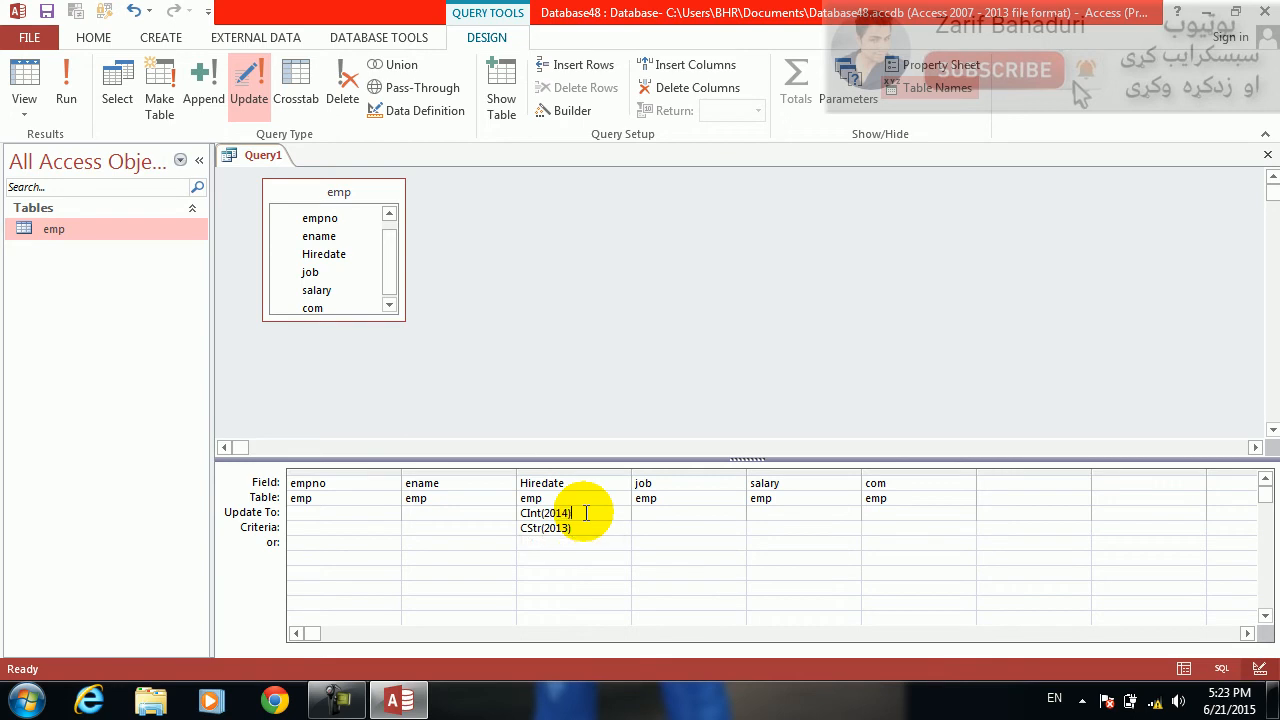
Step: Set the Hiredate criteria to CInt(2013) and try running the update query without committing the update
{"action": "key", "text": "Down"}
{"action": "type", "text": "CInt((2013)"}
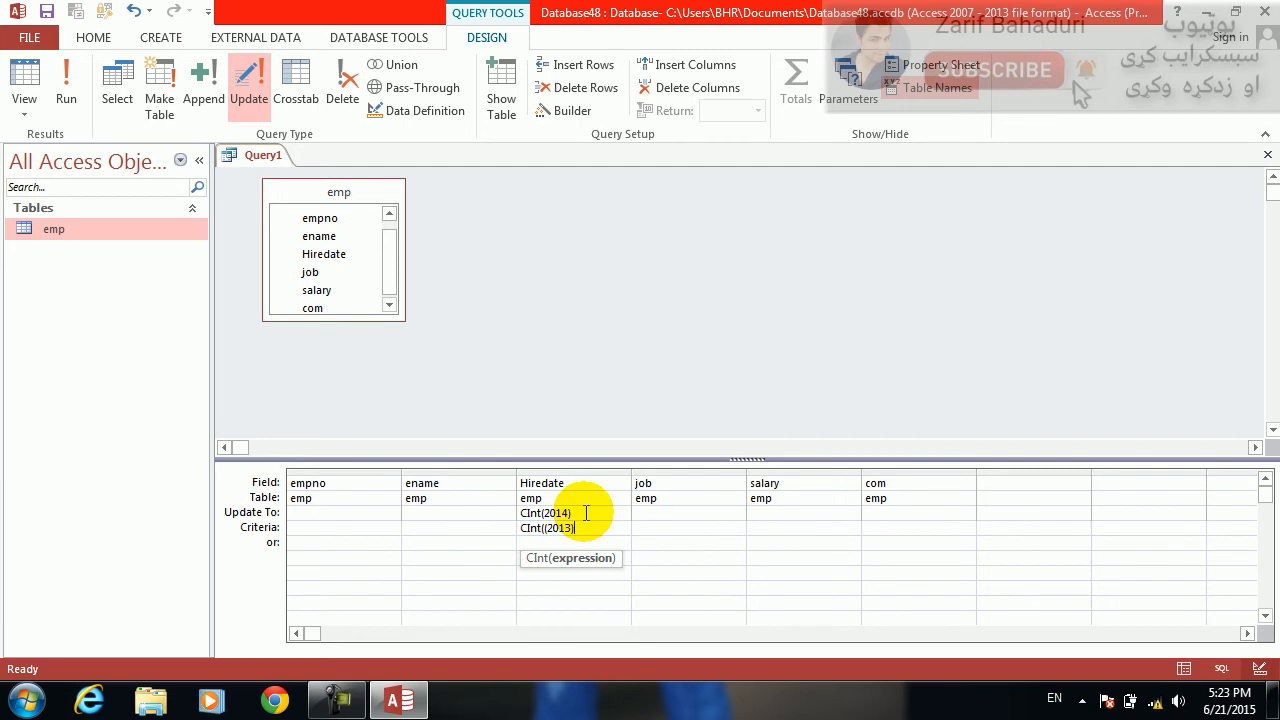
{"action": "key", "text": "Return"}
{"action": "key", "text": "Return"}
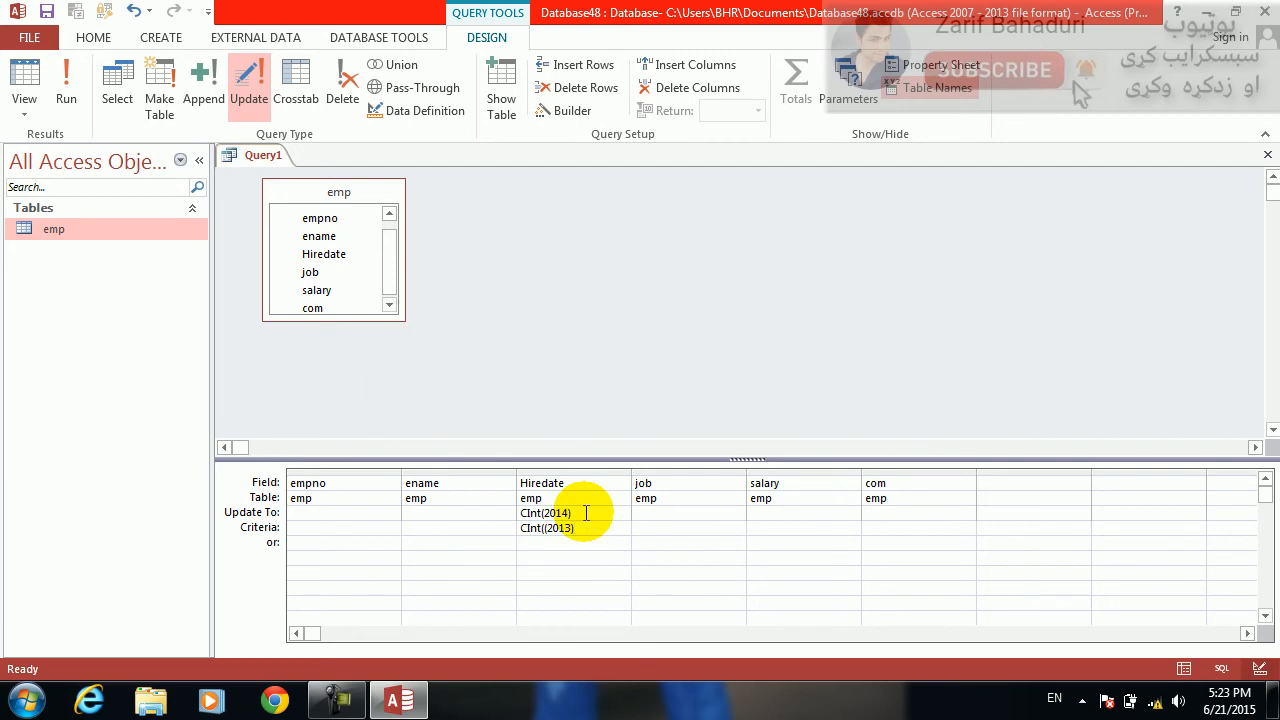
{"action": "key", "text": "BackSpace"}
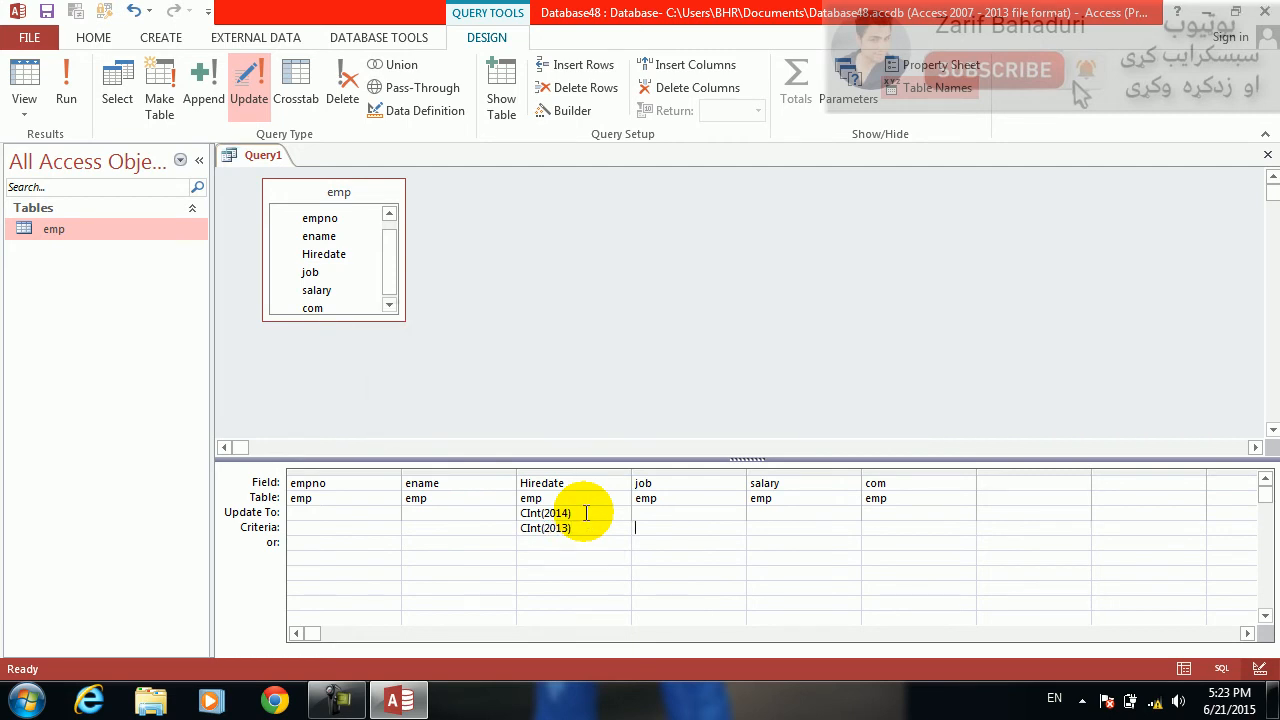
{"action": "left_click", "coordinate": [63, 106]}
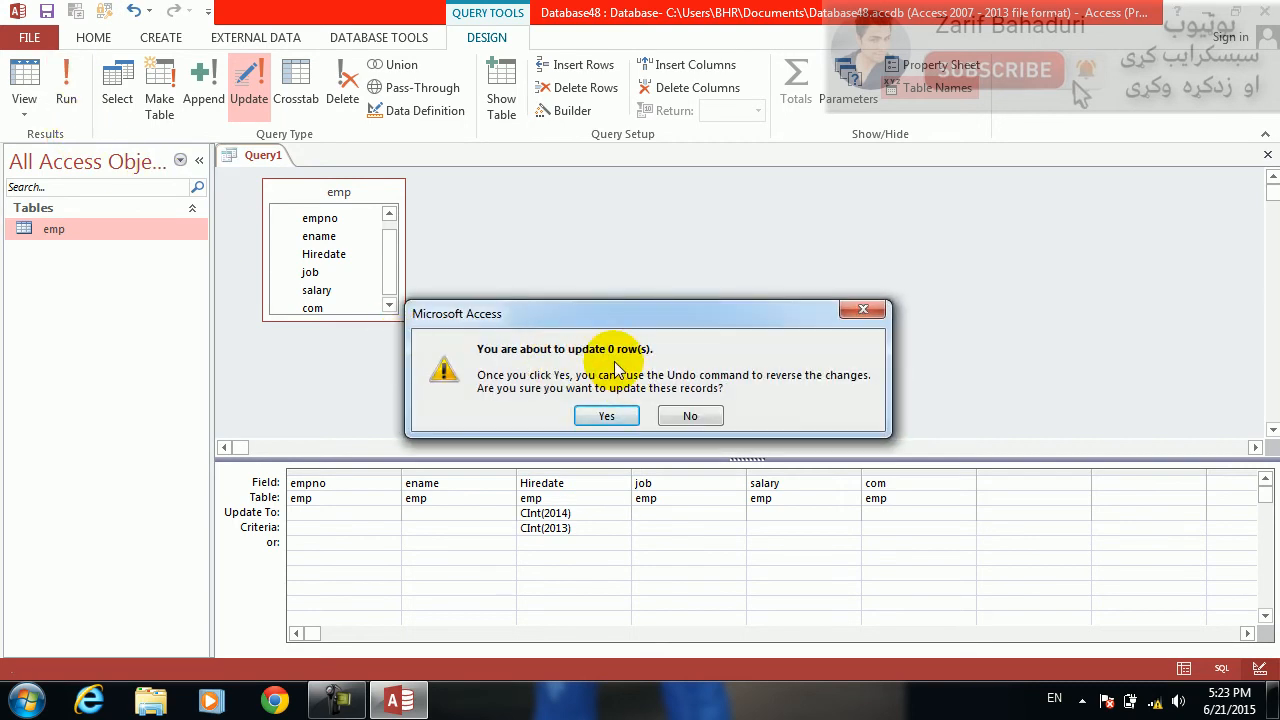
{"action": "left_click", "coordinate": [690, 416]}
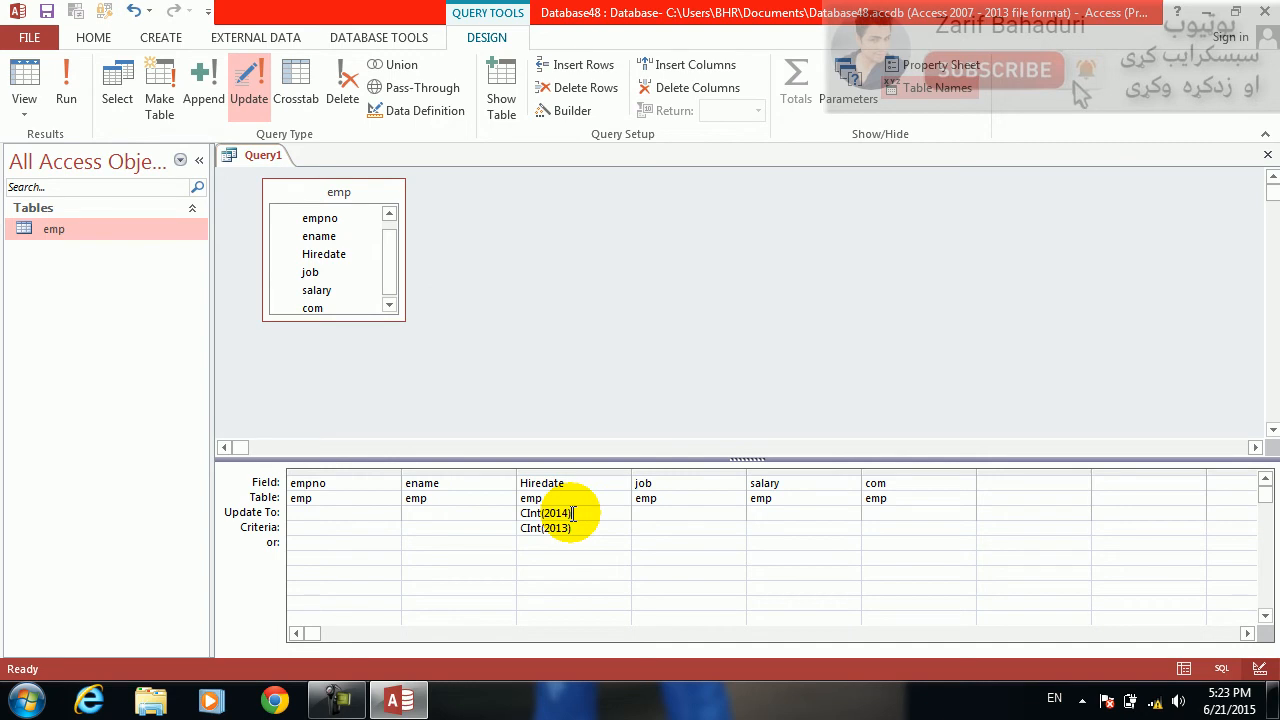
Step: Clear both the update value and the criteria of the Hiredate column
{"action": "left_click", "coordinate": [572, 513]}
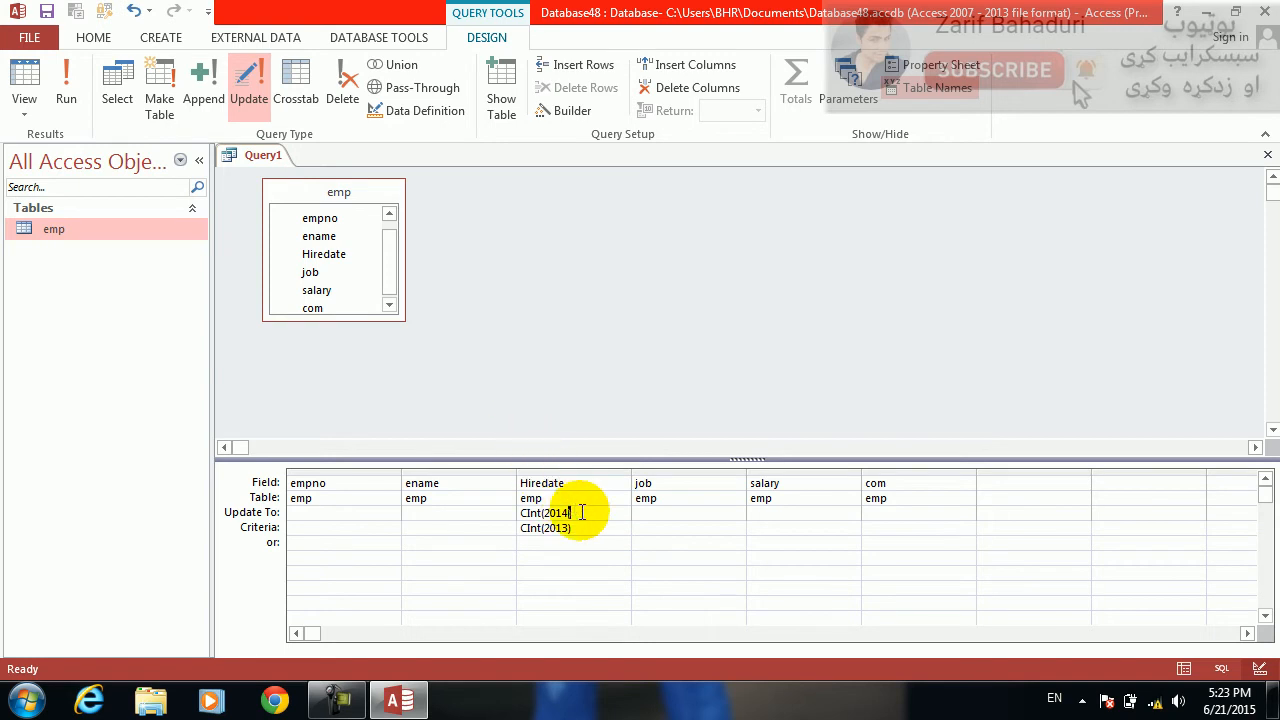
{"action": "left_click_drag", "start_coordinate": [571, 513], "coordinate": [434, 503]}
{"action": "key", "text": "Delete"}
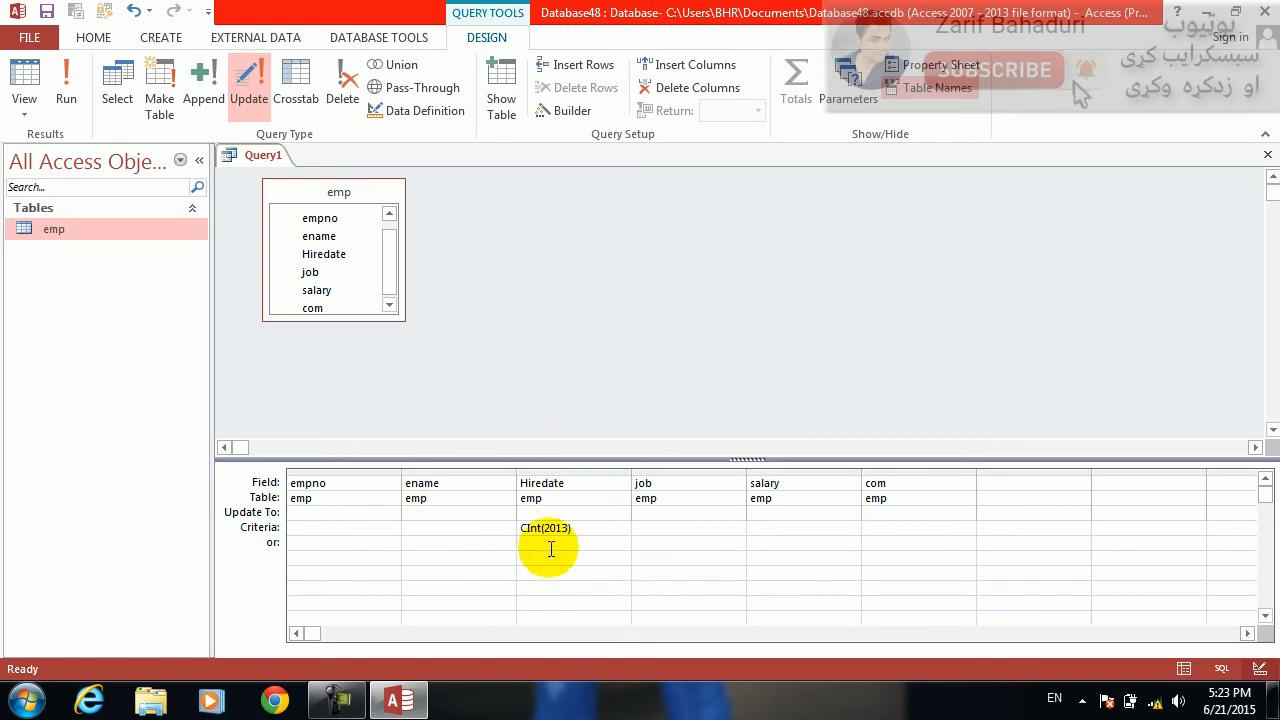
{"action": "left_click_drag", "start_coordinate": [574, 528], "coordinate": [391, 511]}
{"action": "key", "text": "Delete"}
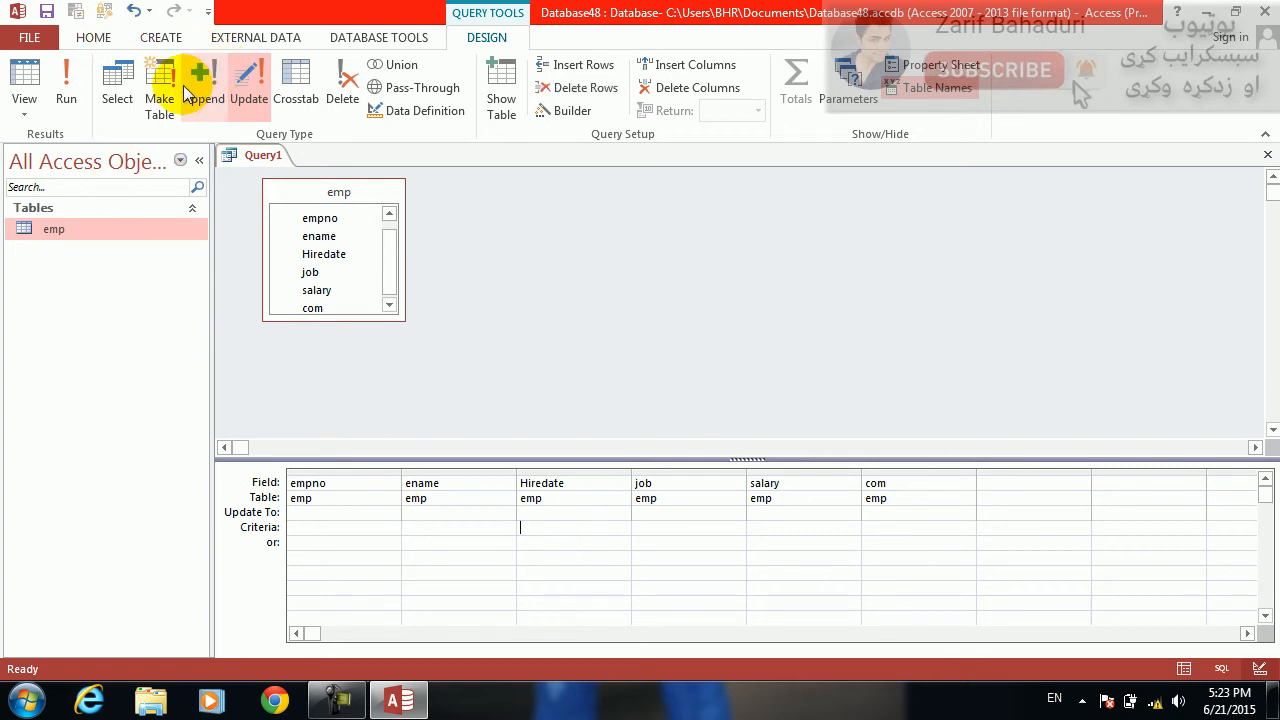
Step: Convert the query back to a select query and run it to check the employees' hire dates
{"action": "left_click", "coordinate": [117, 88]}
{"action": "left_click", "coordinate": [64, 88]}
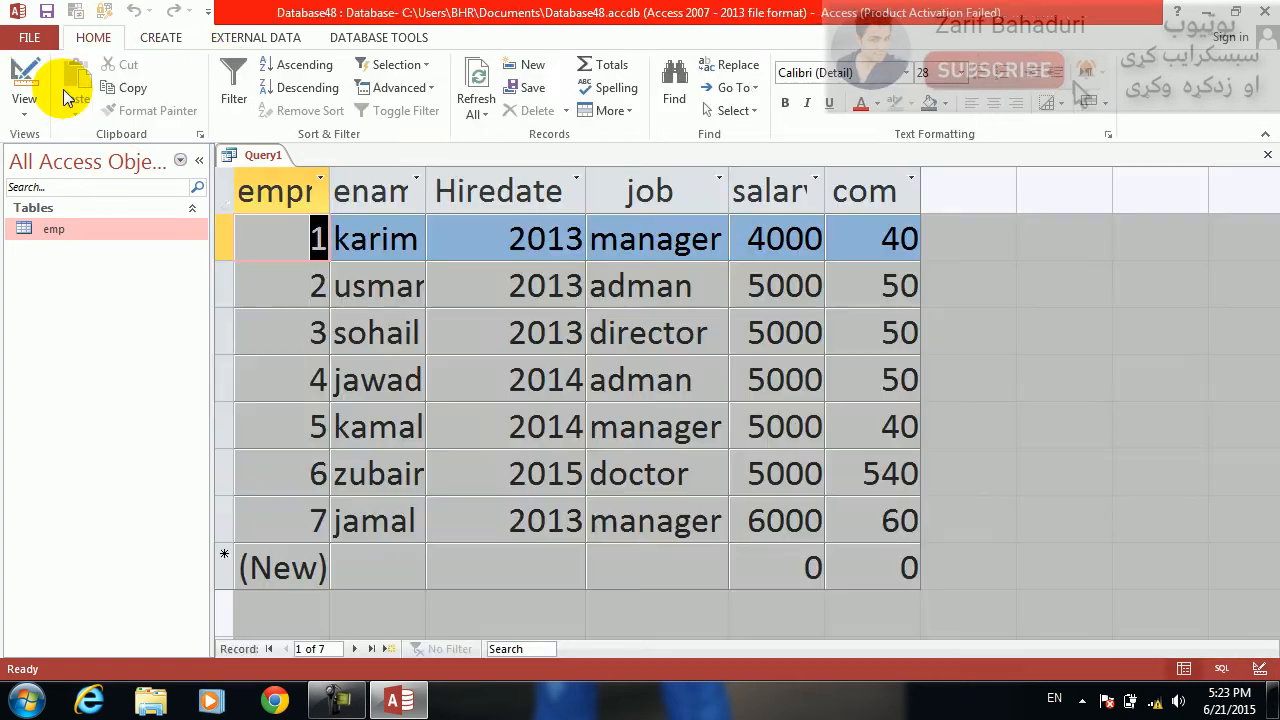
{"action": "left_click", "coordinate": [507, 238]}
{"action": "left_click", "coordinate": [652, 240]}
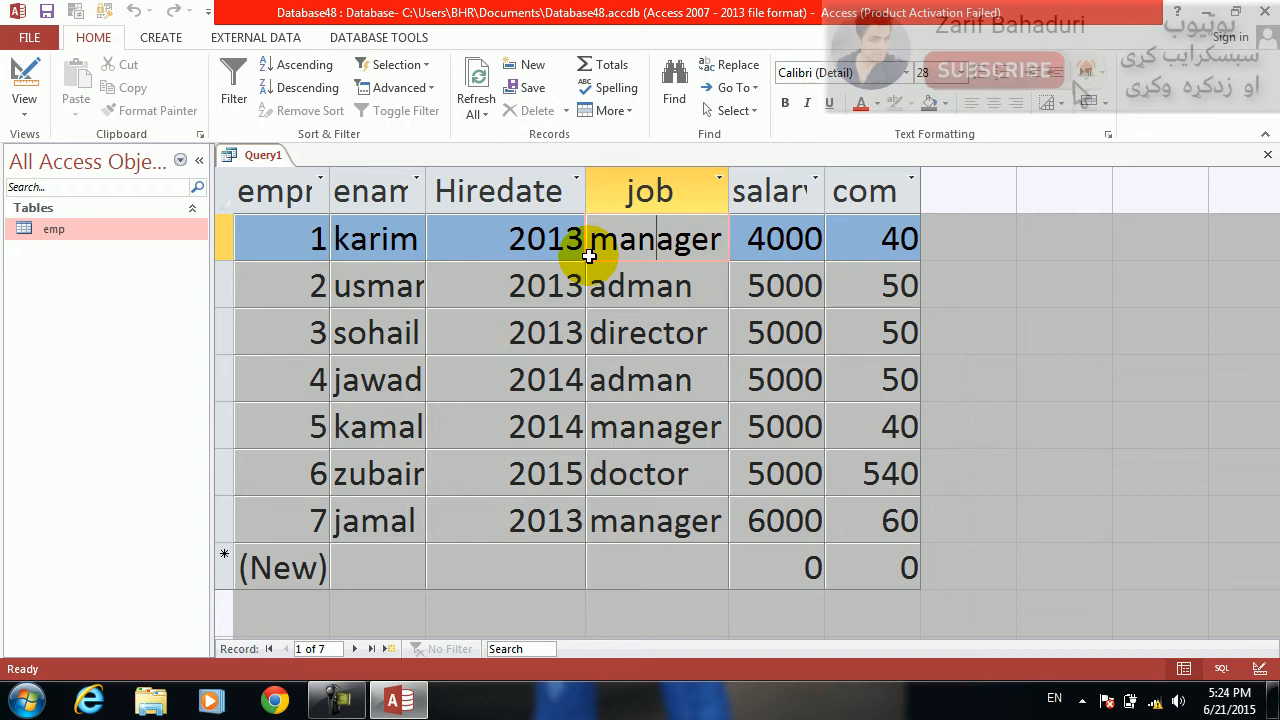
Step: Close the query without saving its design
{"action": "key", "text": "ctrl+w"}
{"action": "key", "text": "Return"}
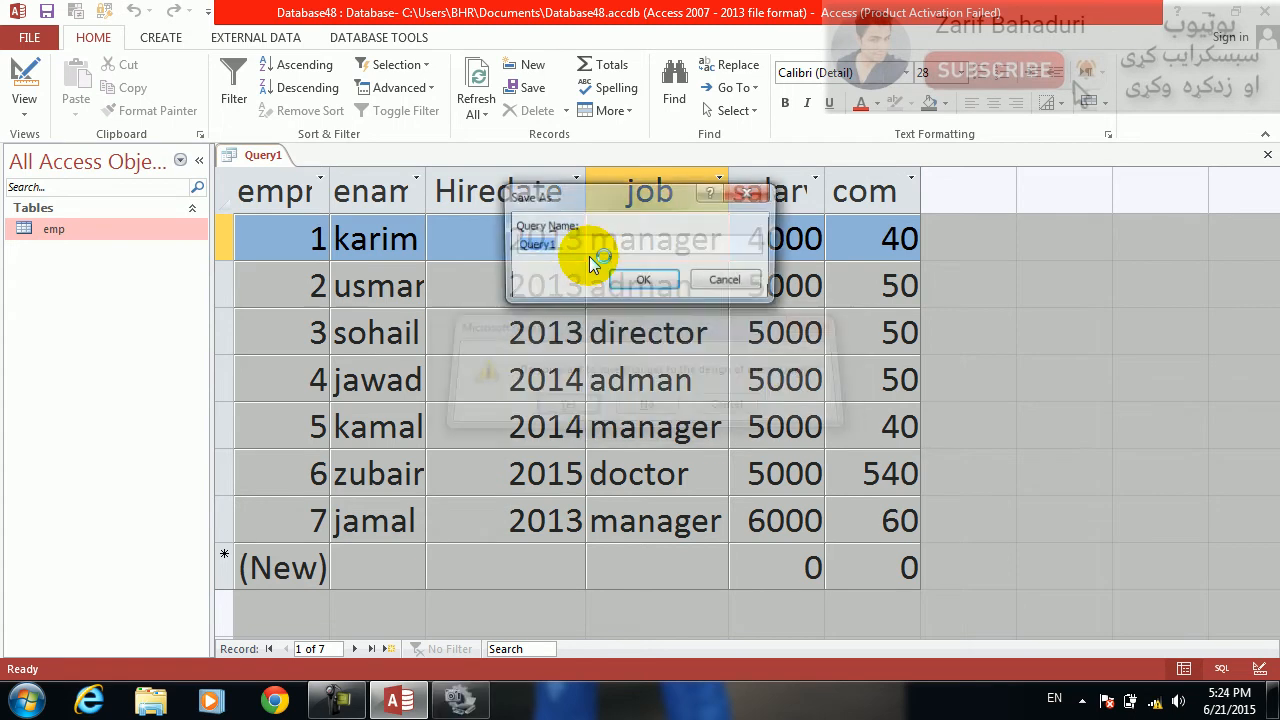
{"action": "key", "text": "Escape"}
{"action": "key", "text": "ctrl+w"}
{"action": "key", "text": "Return"}
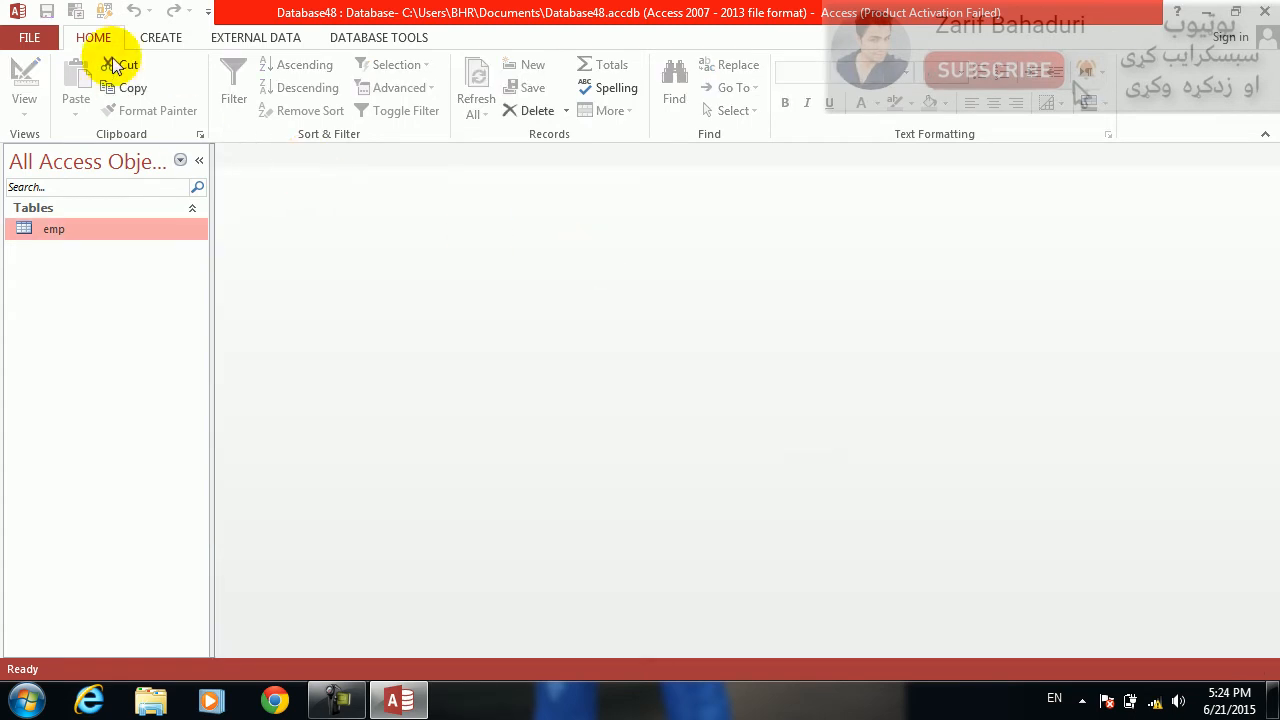
Step: Create a new design-view query based on the emp table and add all its fields from empno to com
{"action": "left_click", "coordinate": [155, 37]}
{"action": "left_click", "coordinate": [306, 71]}
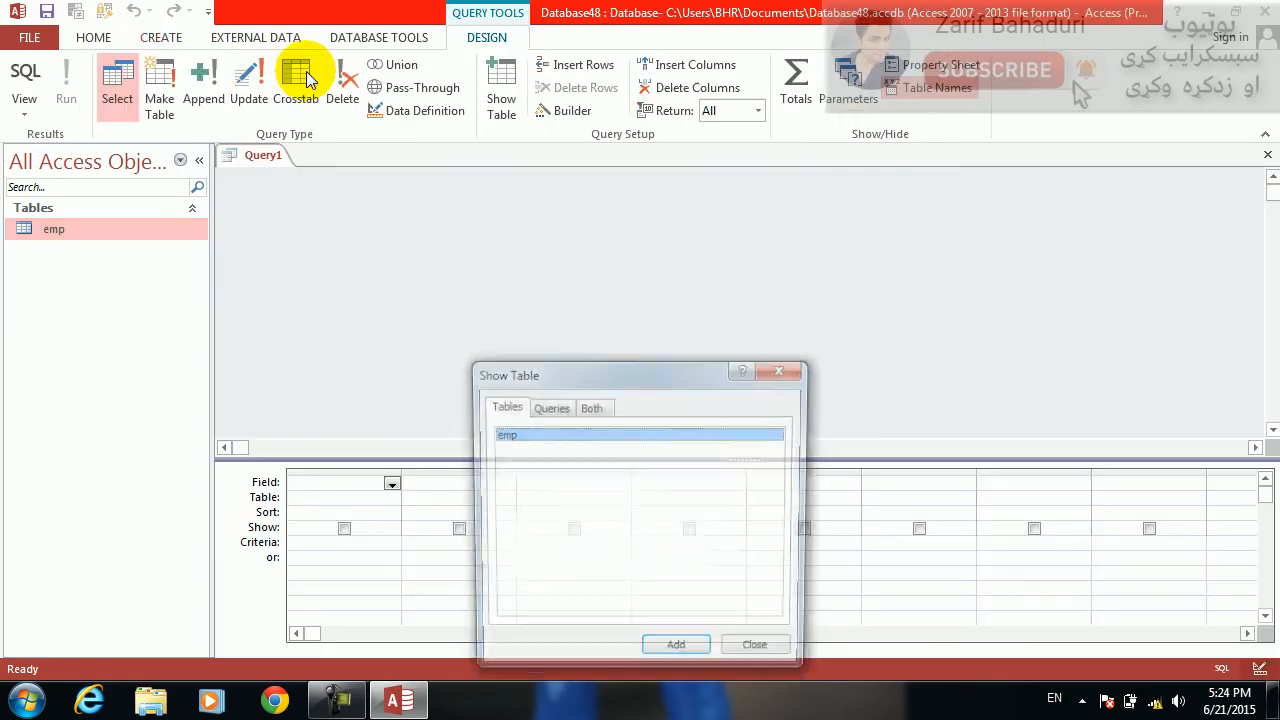
{"action": "key", "text": "Return"}
{"action": "key", "text": "Escape"}
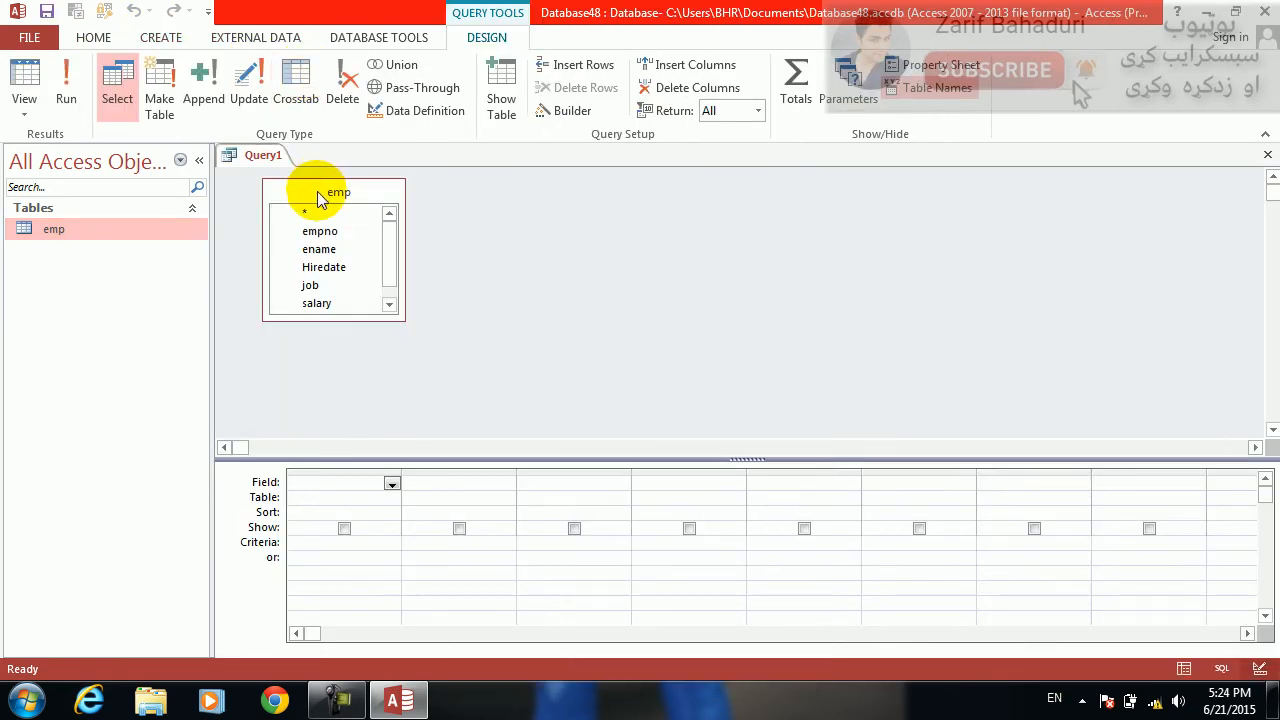
{"action": "double_click", "coordinate": [317, 191]}
{"action": "left_click_drag", "start_coordinate": [318, 216], "coordinate": [297, 336]}
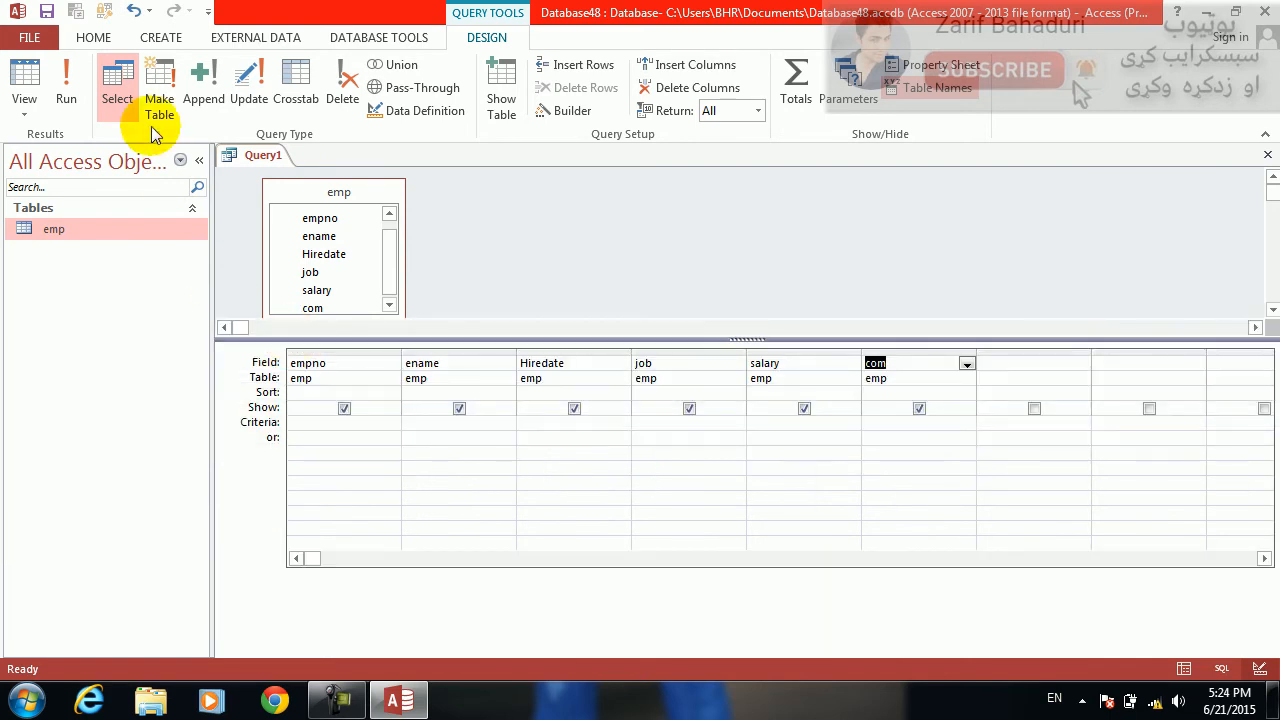
Step: Run the query to review the emp records, return to its design and make it an update query
{"action": "left_click", "coordinate": [64, 82]}
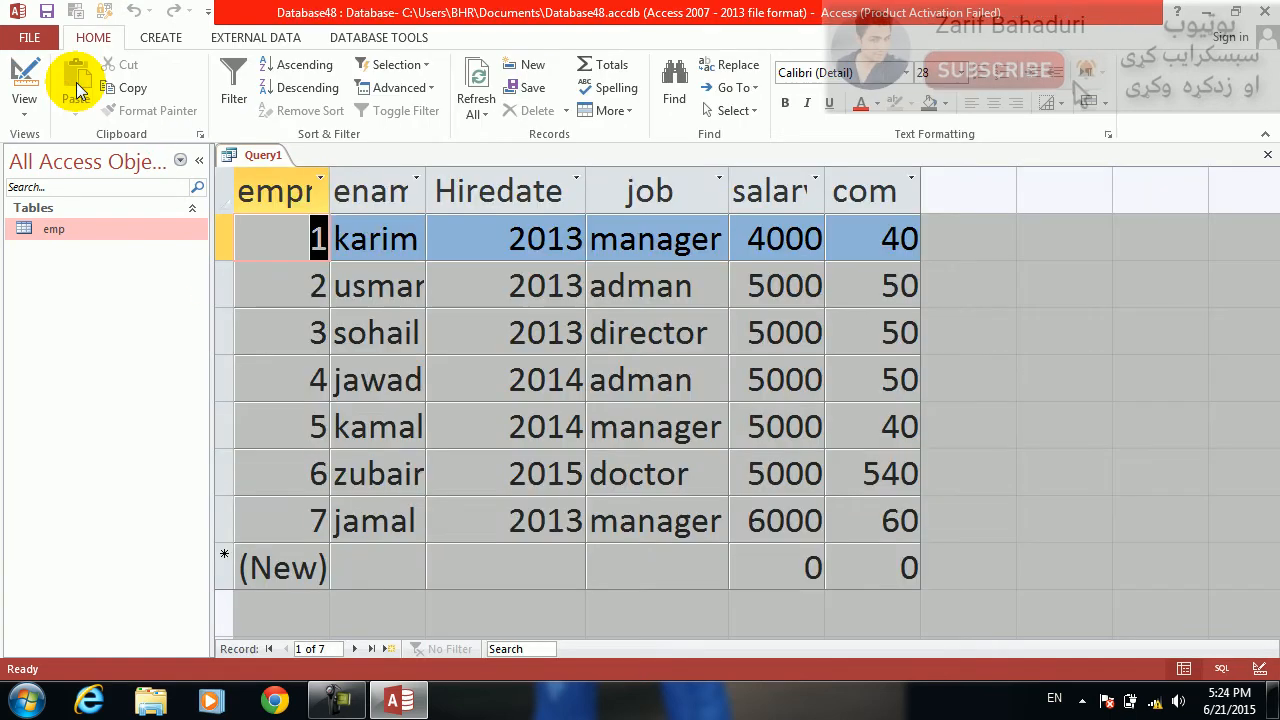
{"action": "left_click", "coordinate": [25, 82]}
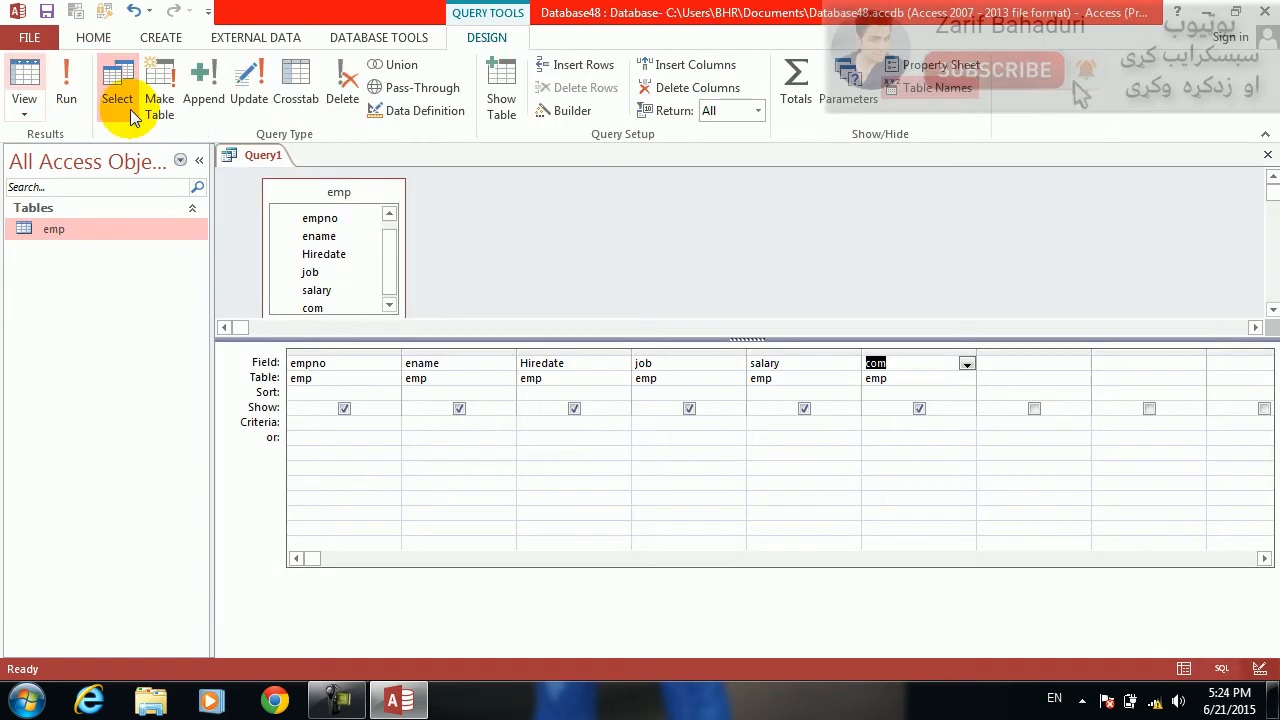
{"action": "left_click", "coordinate": [250, 105]}
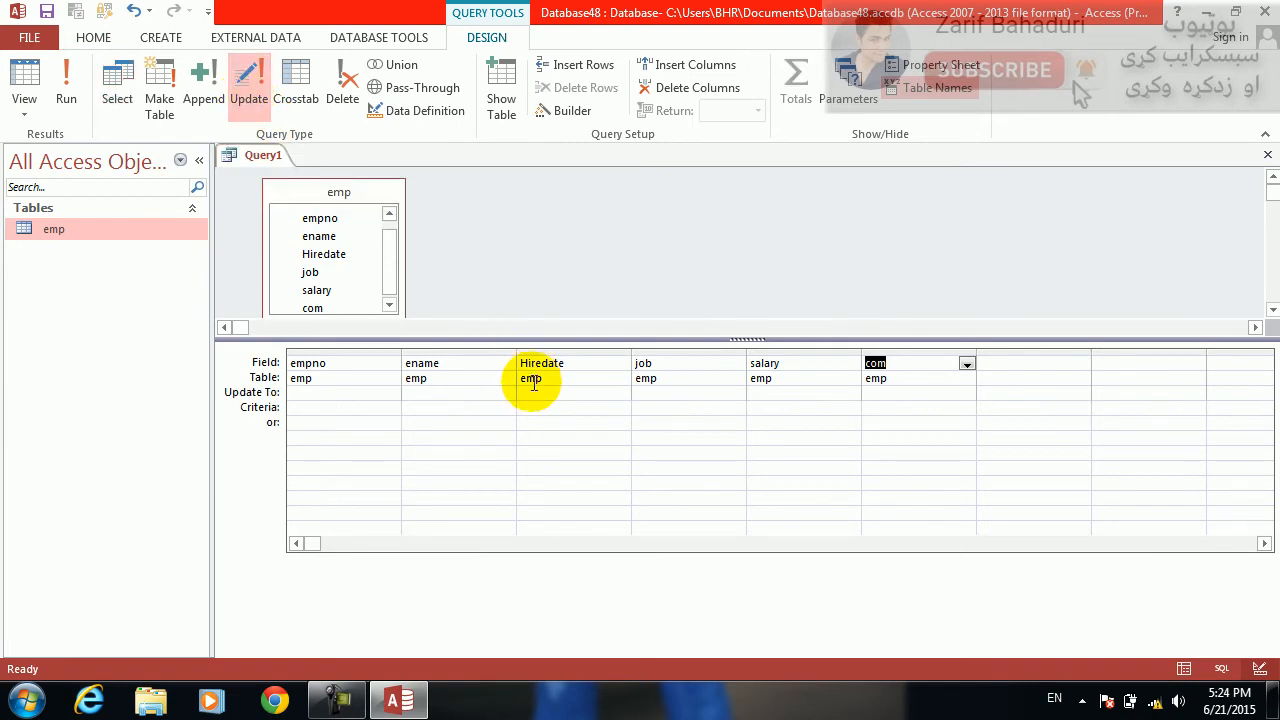
Step: Look through the suggested functions starting with c and set the Hiredate update value to CVDate(2014)
{"action": "left_click", "coordinate": [534, 394]}
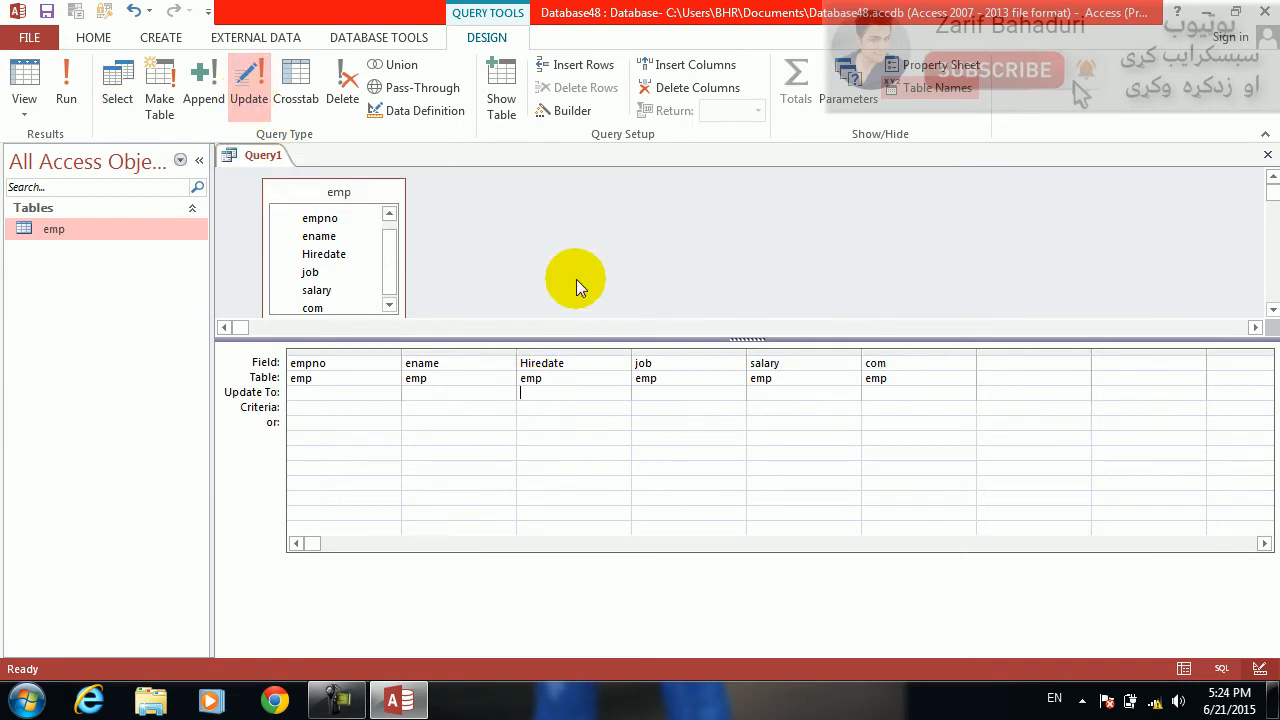
{"action": "type", "text": "c"}
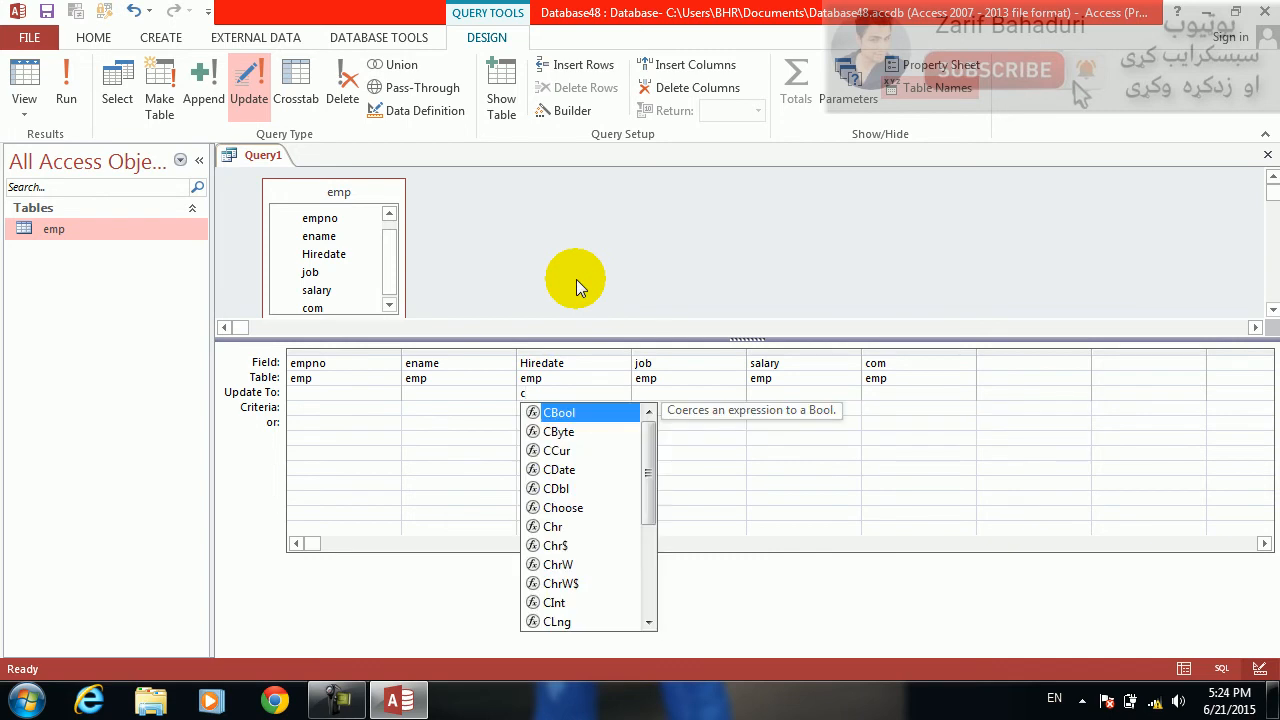
{"action": "key", "text": "Down"}
{"action": "key", "text": "Down"}
{"action": "key", "text": "Down"}
{"action": "key", "text": "Down"}
{"action": "key", "text": "Down"}
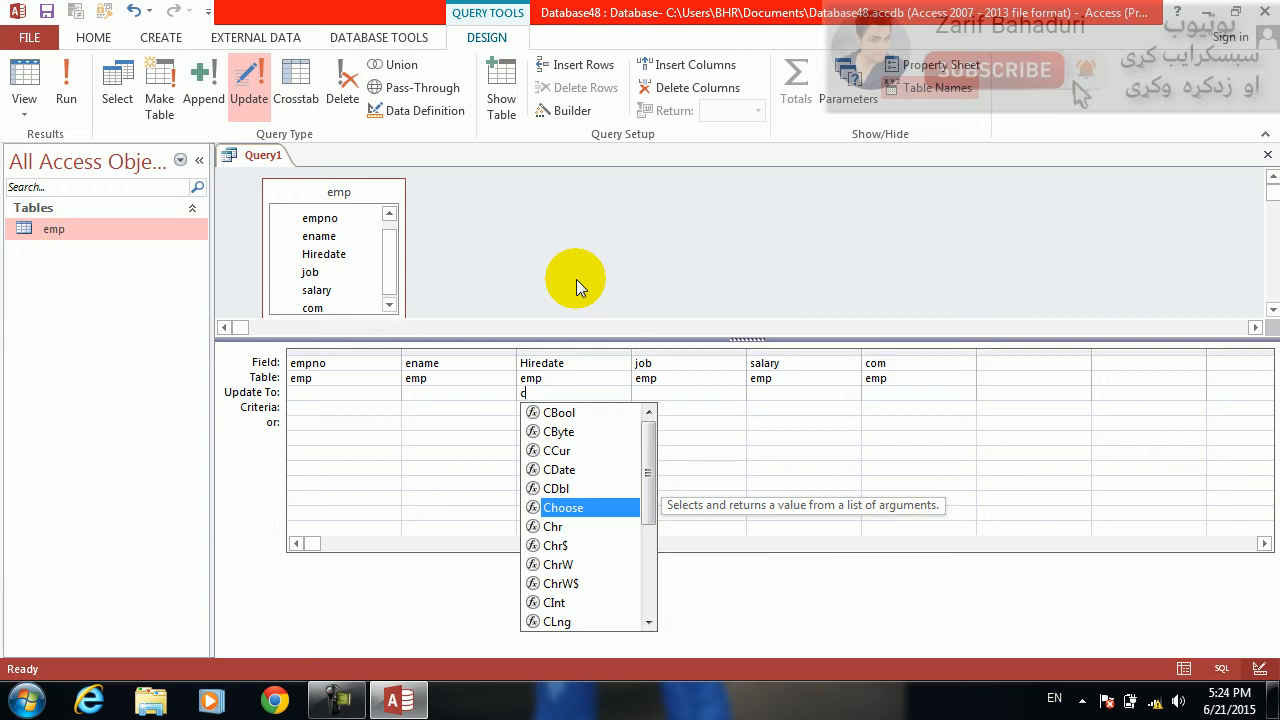
{"action": "key", "text": "Up"}
{"action": "key", "text": "Up"}
{"action": "key", "text": "Up"}
{"action": "key", "text": "Up"}
{"action": "key", "text": "Up"}
{"action": "key", "text": "Down"}
{"action": "key", "text": "Down"}
{"action": "key", "text": "Down"}
{"action": "key", "text": "Down"}
{"action": "key", "text": "Down"}
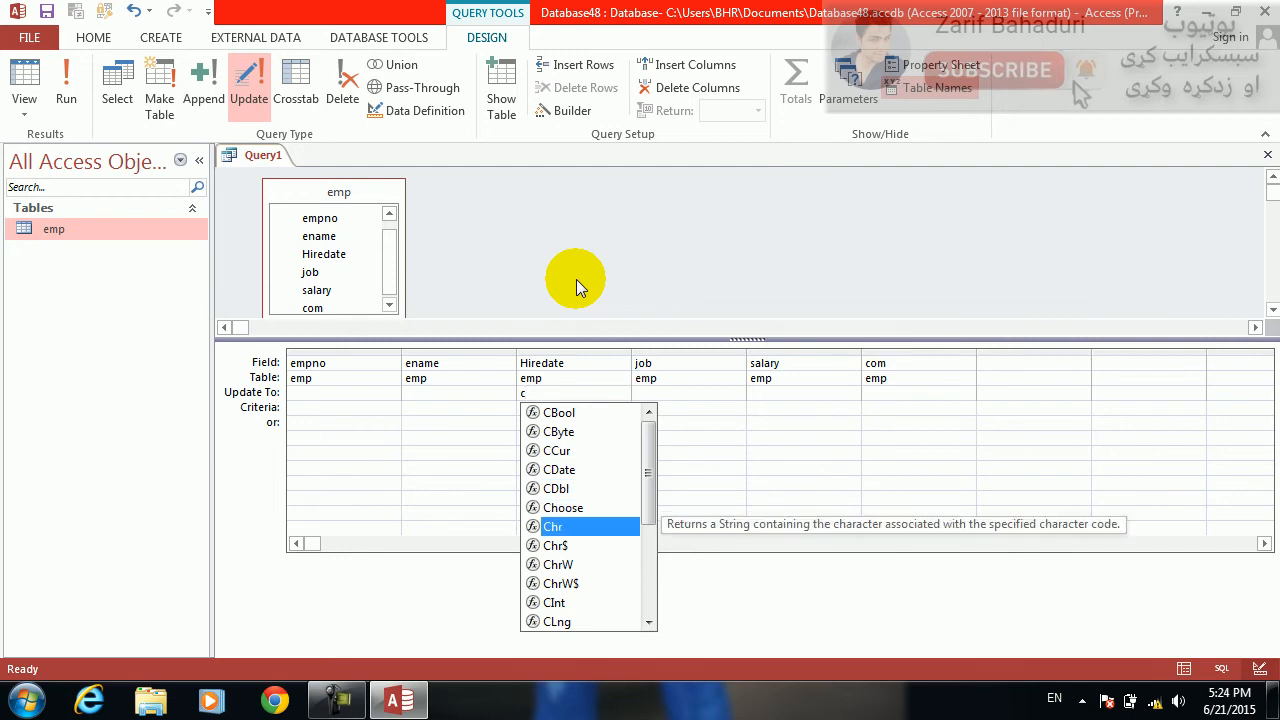
{"action": "key", "text": "Down"}
{"action": "key", "text": "Down"}
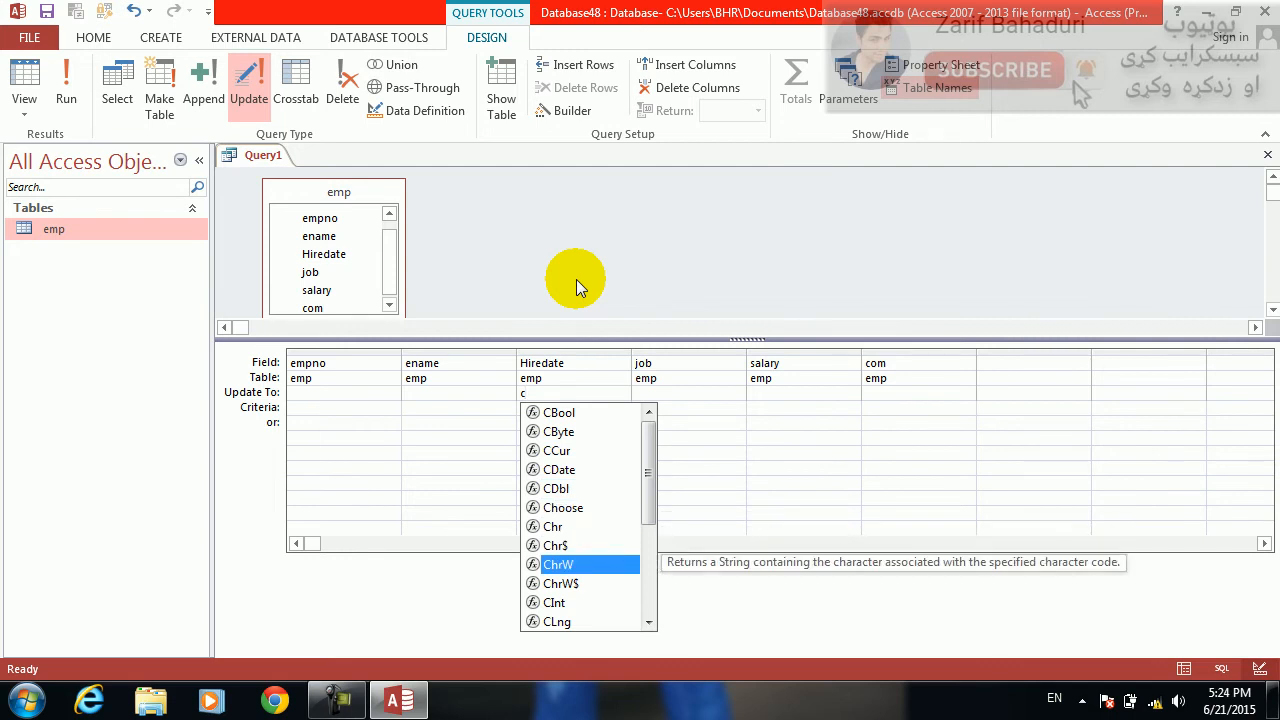
{"action": "key", "text": "Down"}
{"action": "key", "text": "Down"}
{"action": "key", "text": "Down"}
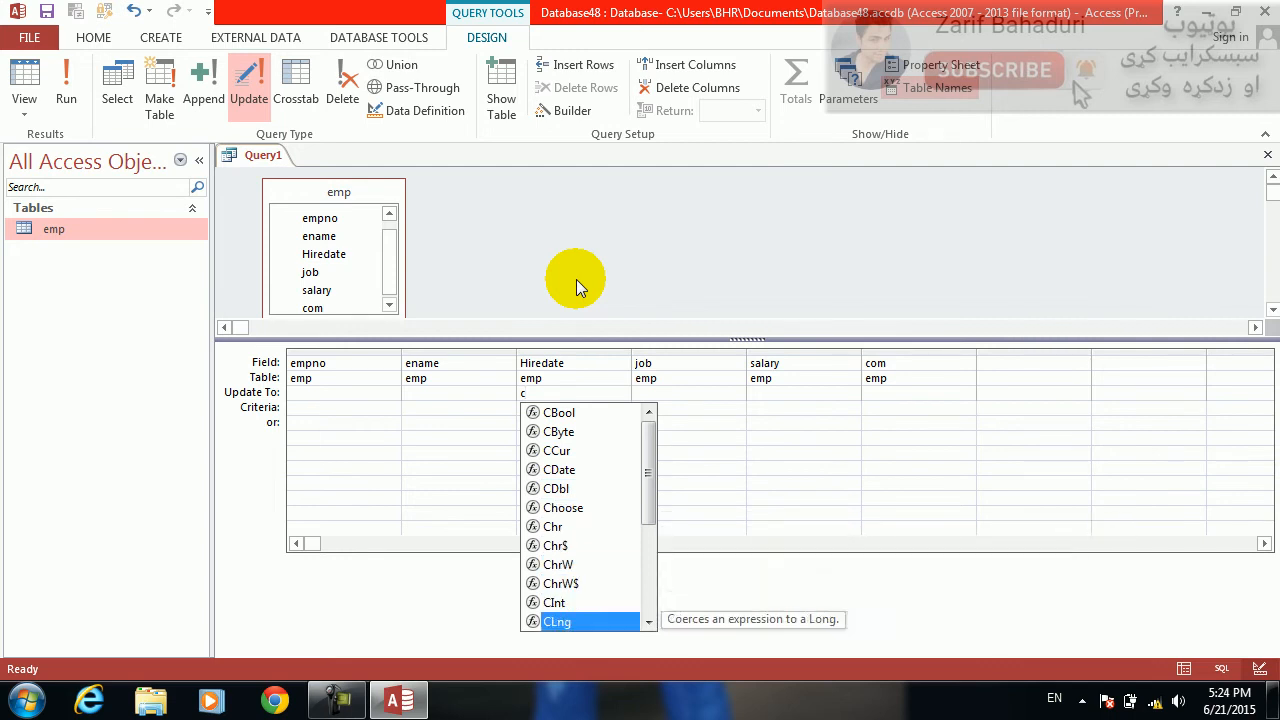
{"action": "key", "text": "Down"}
{"action": "key", "text": "Down"}
{"action": "key", "text": "Down"}
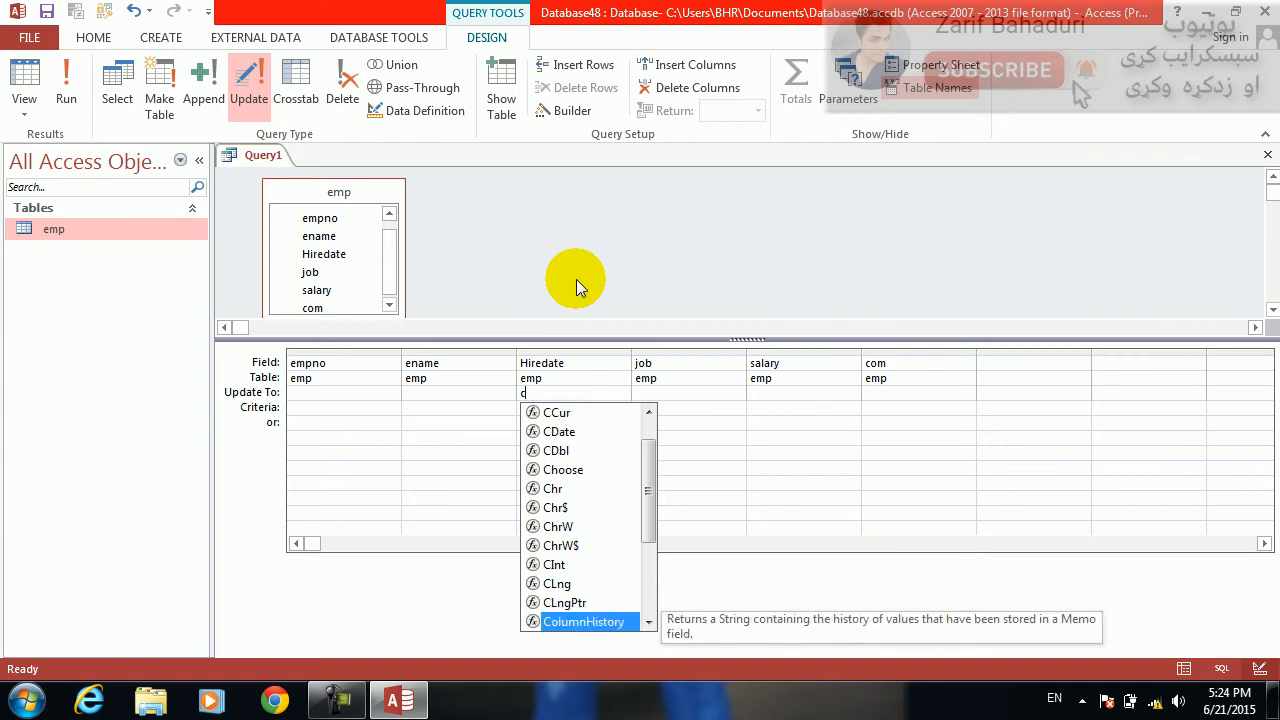
{"action": "key", "text": "Down"}
{"action": "key", "text": "Down"}
{"action": "key", "text": "Down"}
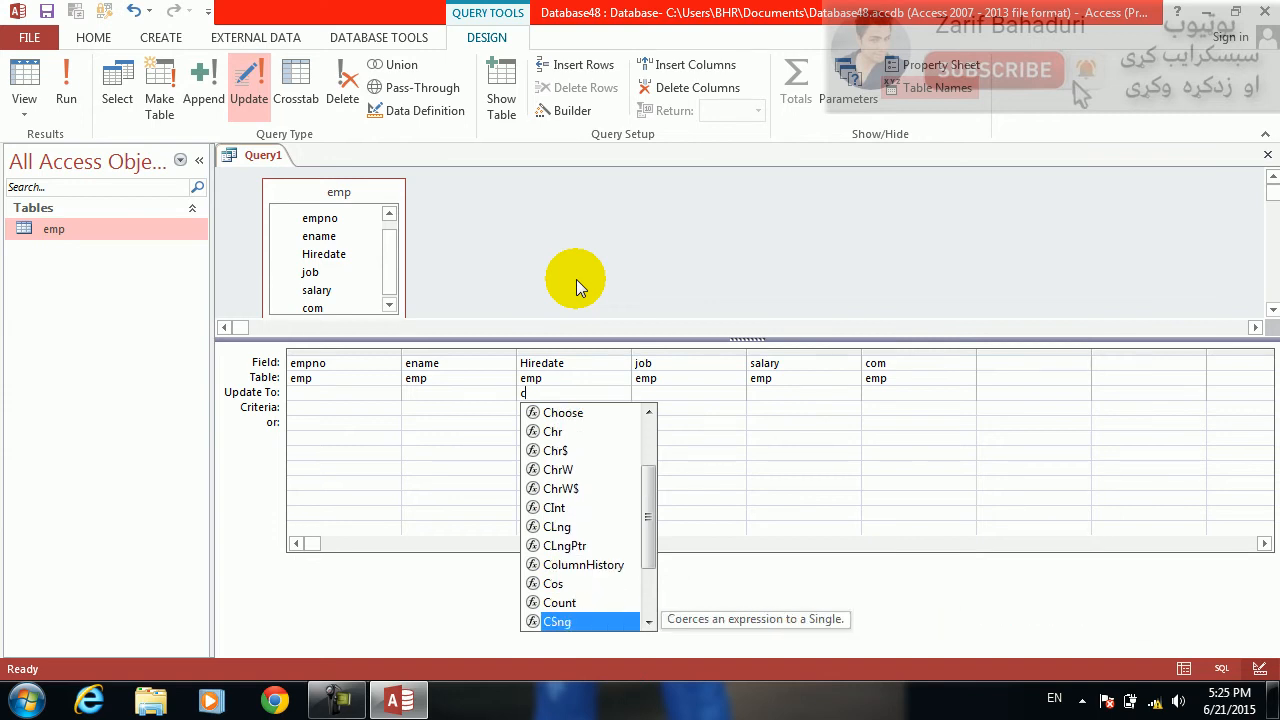
{"action": "key", "text": "Down"}
{"action": "key", "text": "Down"}
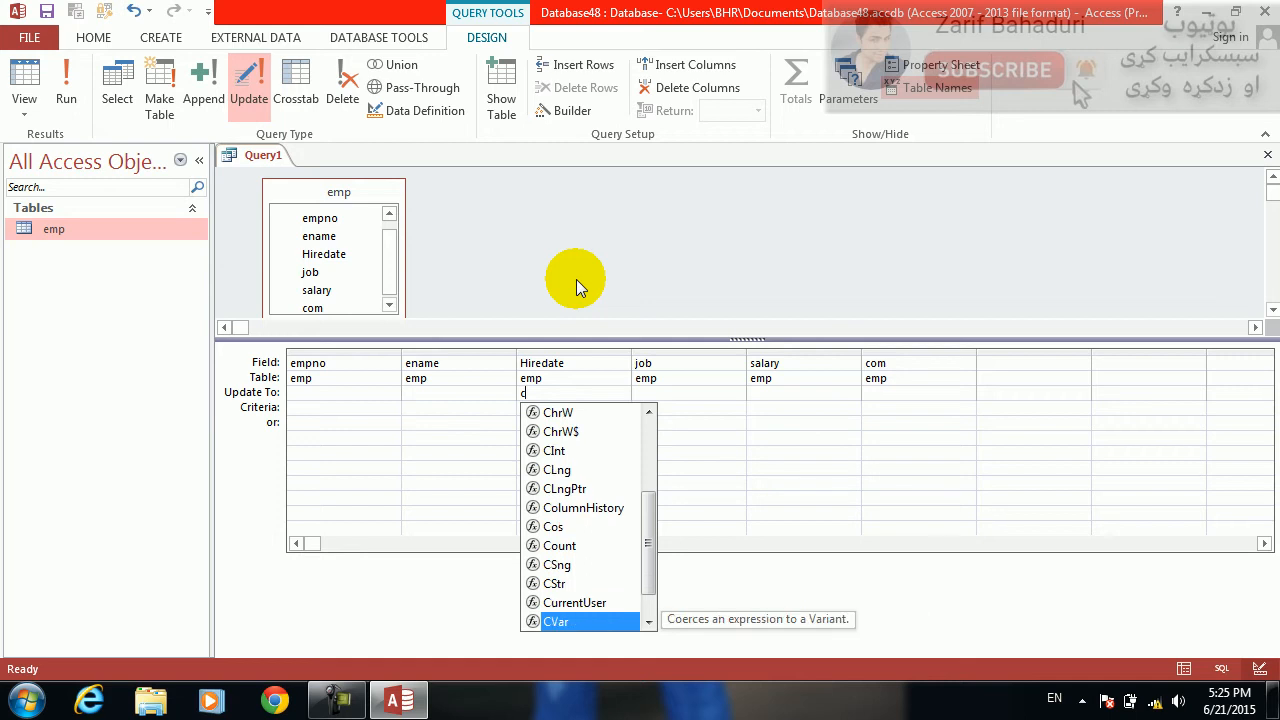
{"action": "key", "text": "Down"}
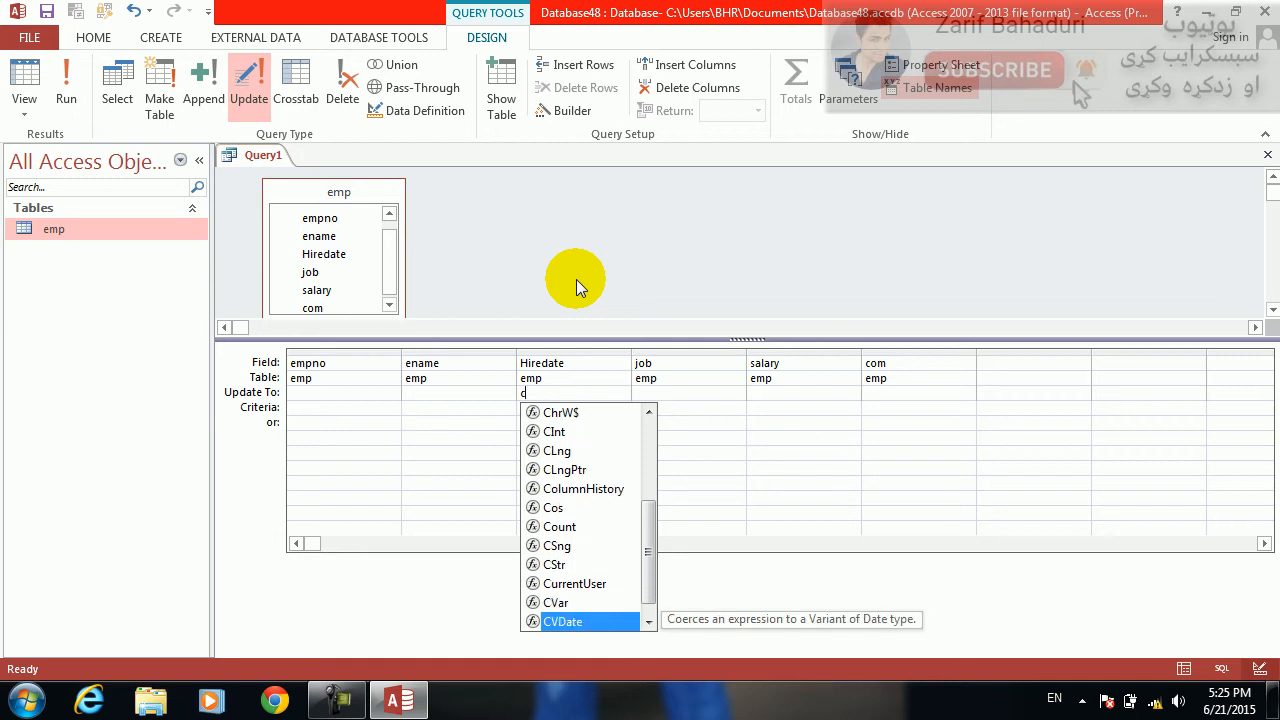
{"action": "key", "text": "Down"}
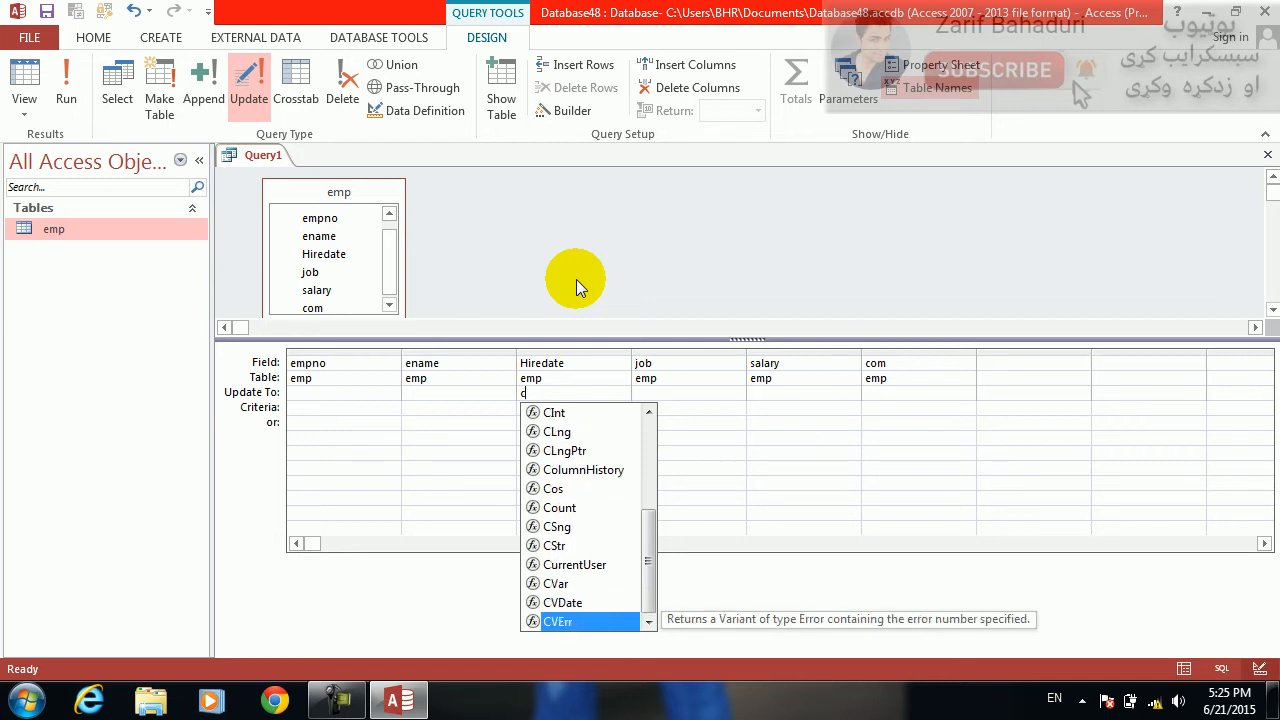
{"action": "key", "text": "Up"}
{"action": "key", "text": "Tab"}
{"action": "type", "text": "("}
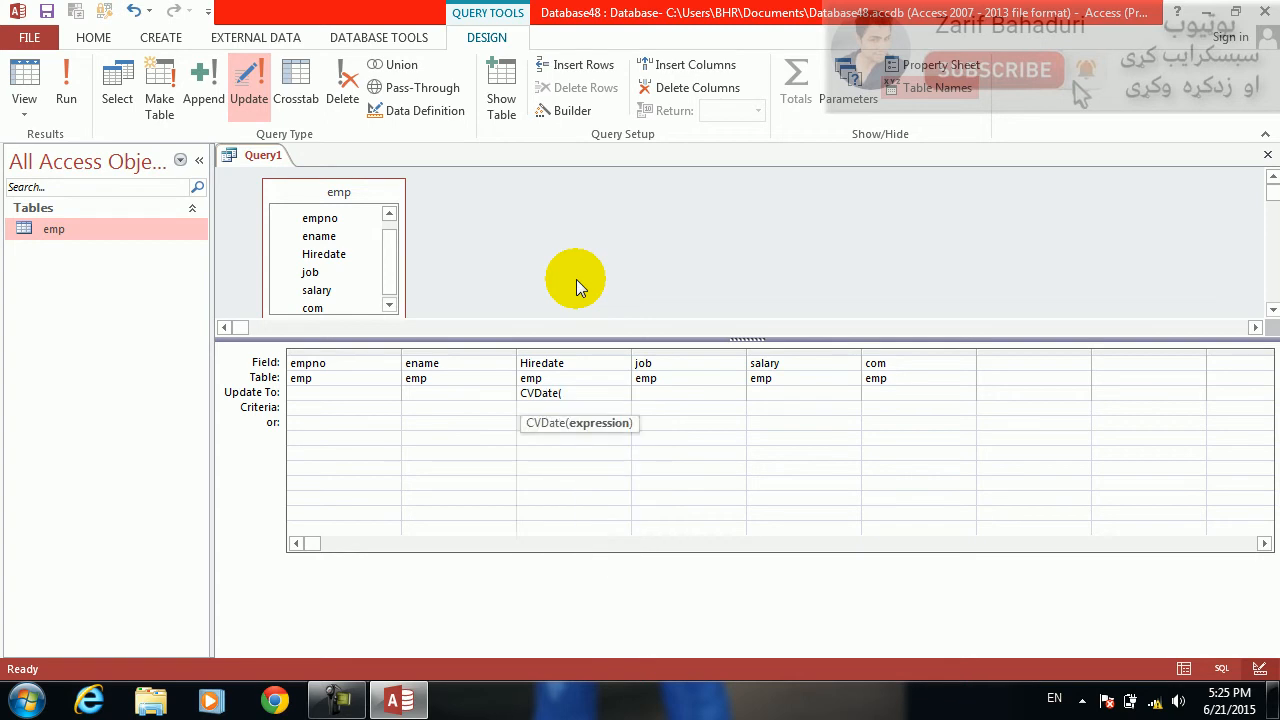
{"action": "type", "text": "2014)"}
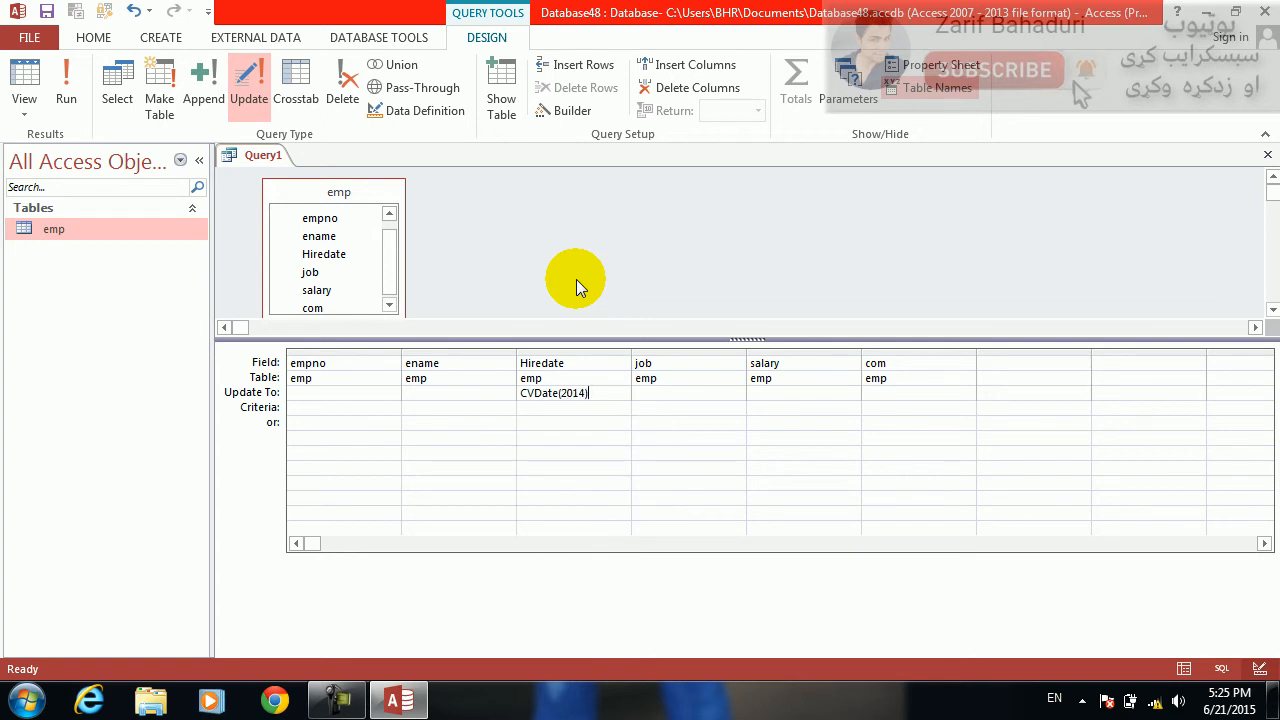
Step: Set the Hiredate criteria to CVDate(2013) and try running the update query without committing the update
{"action": "key", "text": "Down"}
{"action": "type", "text": "cvd"}
{"action": "key", "text": "Tab"}
{"action": "type", "text": "(2013)"}
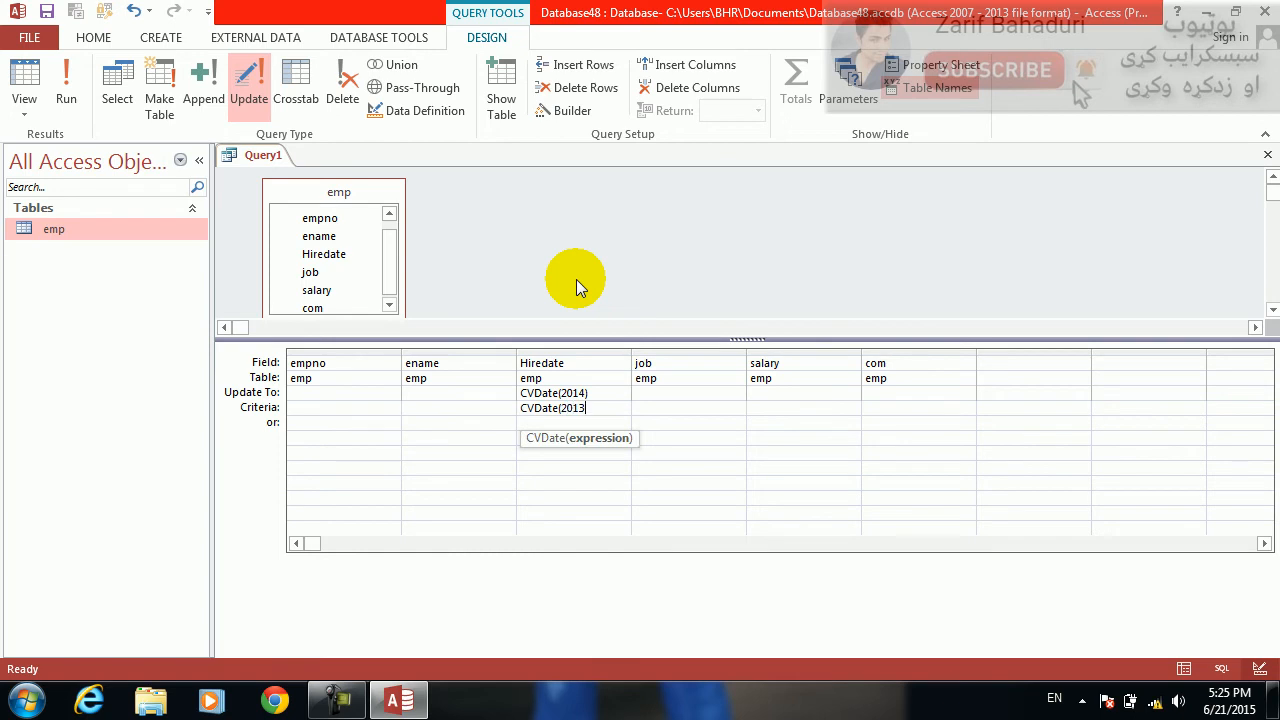
{"action": "key", "text": "Tab"}
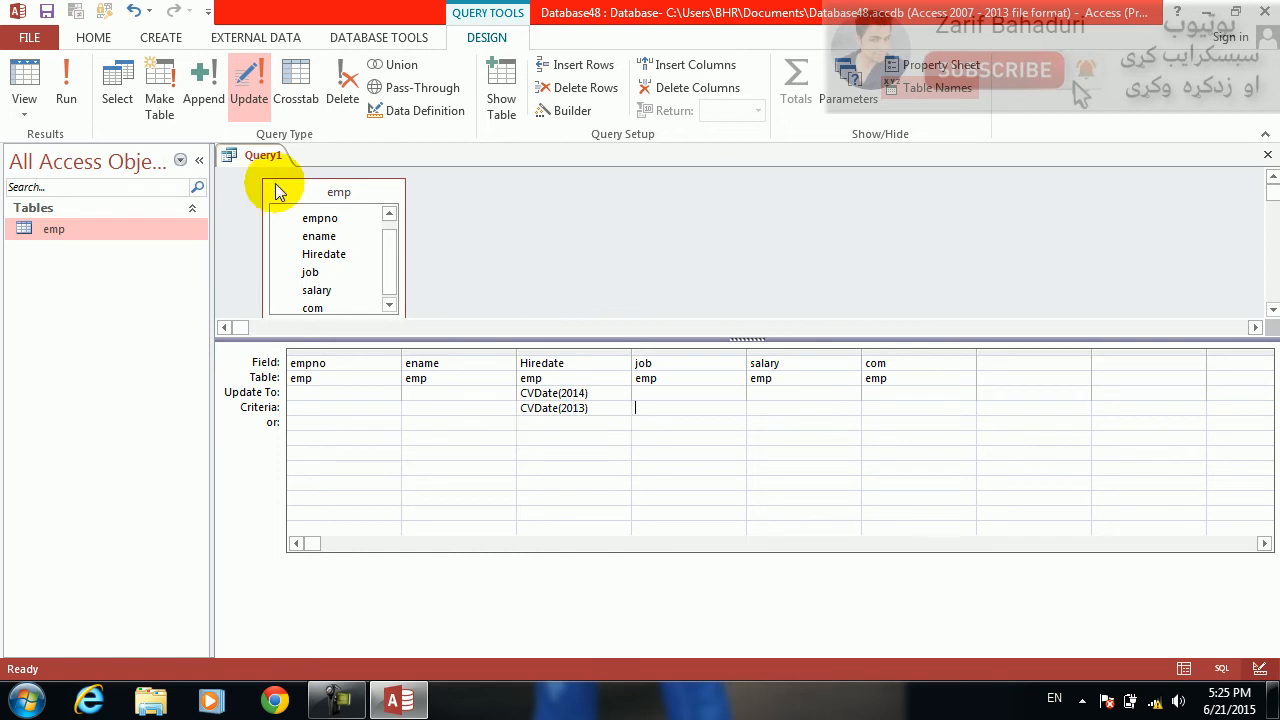
{"action": "left_click", "coordinate": [66, 78]}
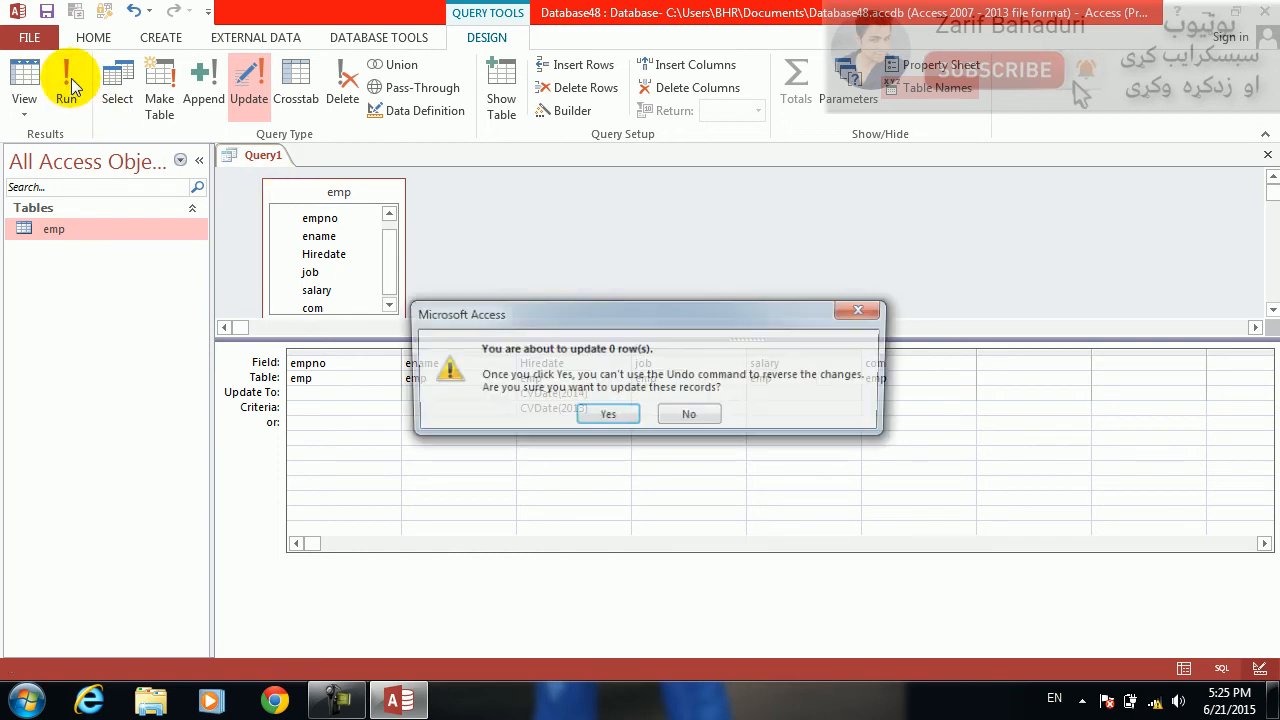
{"action": "left_click", "coordinate": [683, 414]}
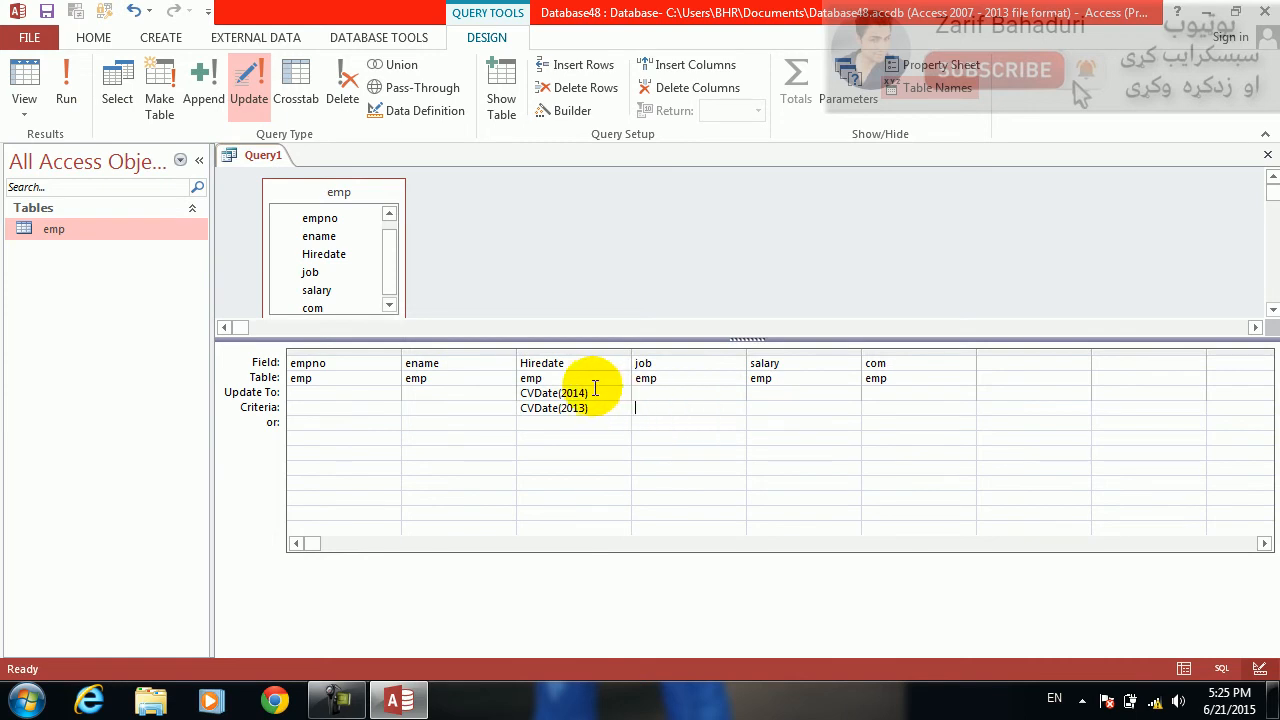
Step: Clear the Hiredate update value and criteria, and close the update query
{"action": "left_click_drag", "start_coordinate": [586, 393], "coordinate": [538, 396]}
{"action": "key", "text": "shift+Home"}
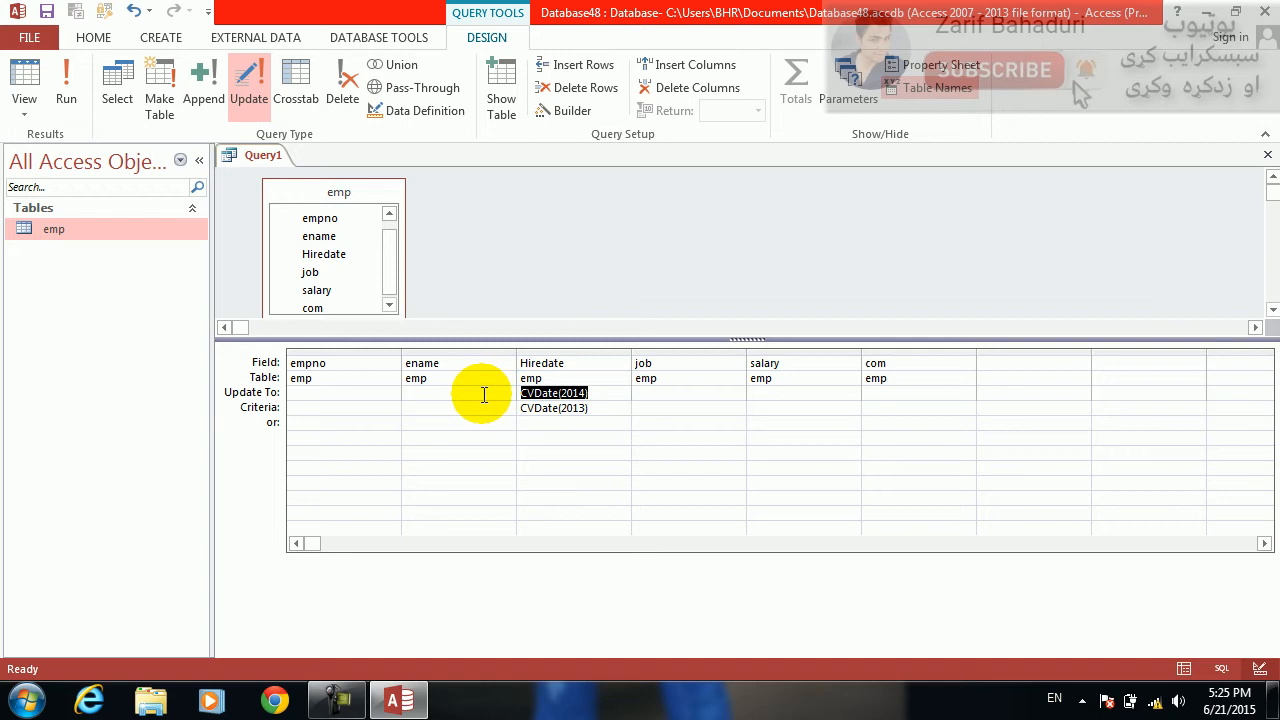
{"action": "key", "text": "Delete"}
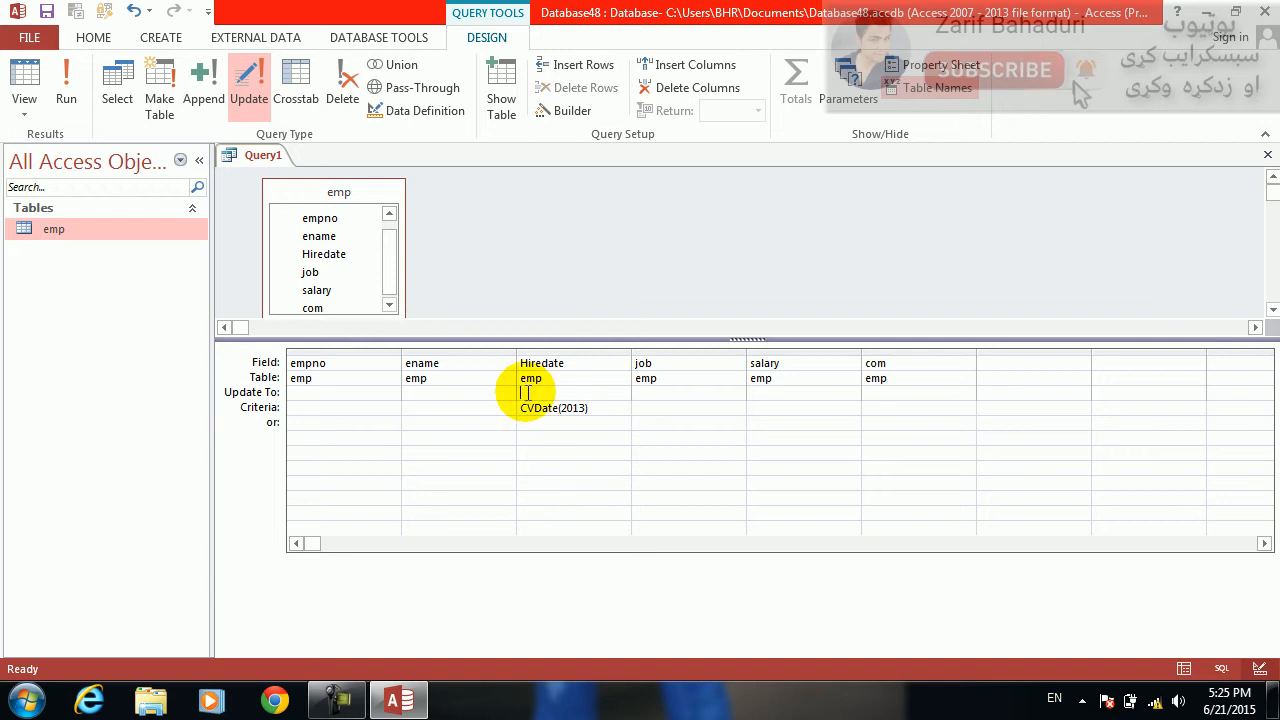
{"action": "key", "text": "Down"}
{"action": "key", "text": "Delete"}
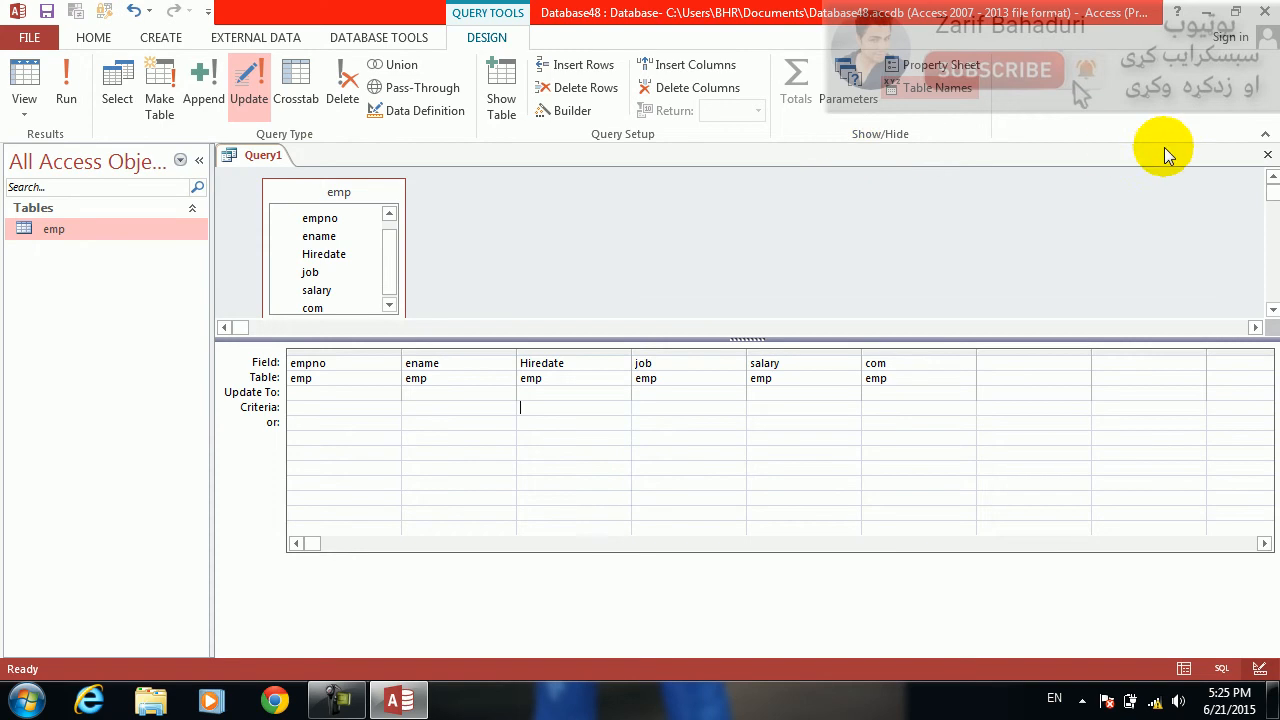
{"action": "left_click", "coordinate": [1268, 154]}
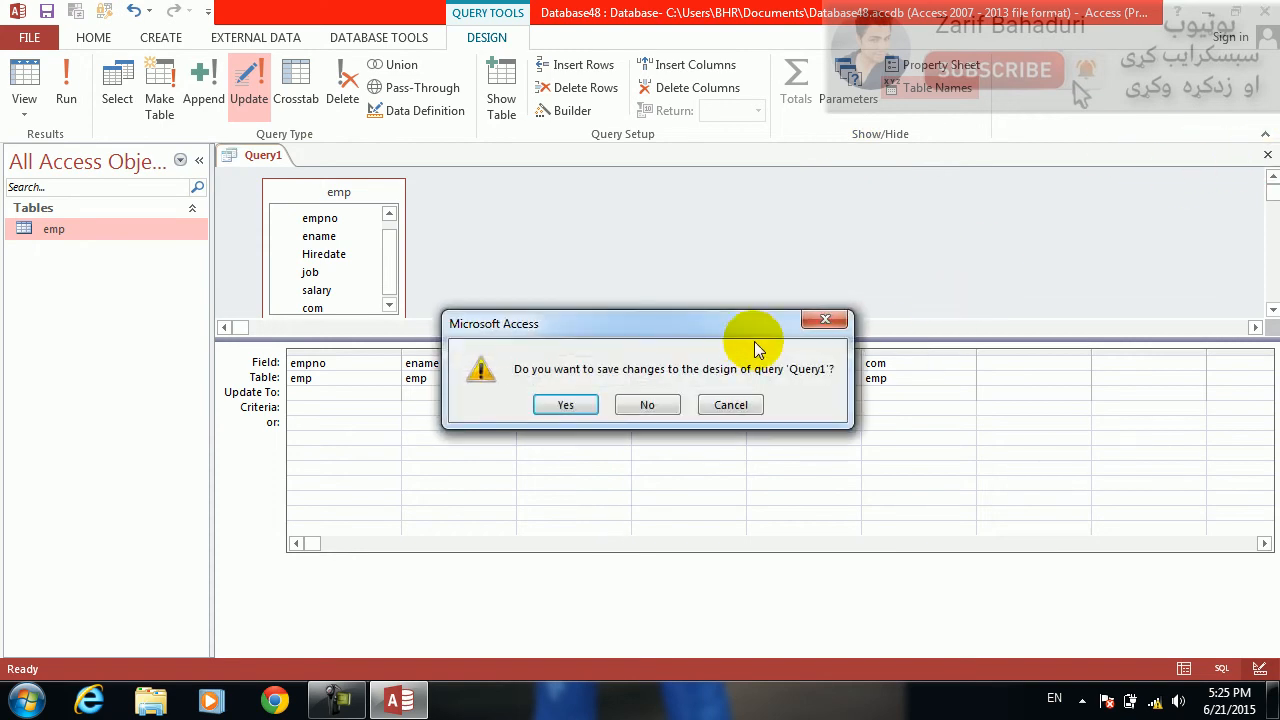
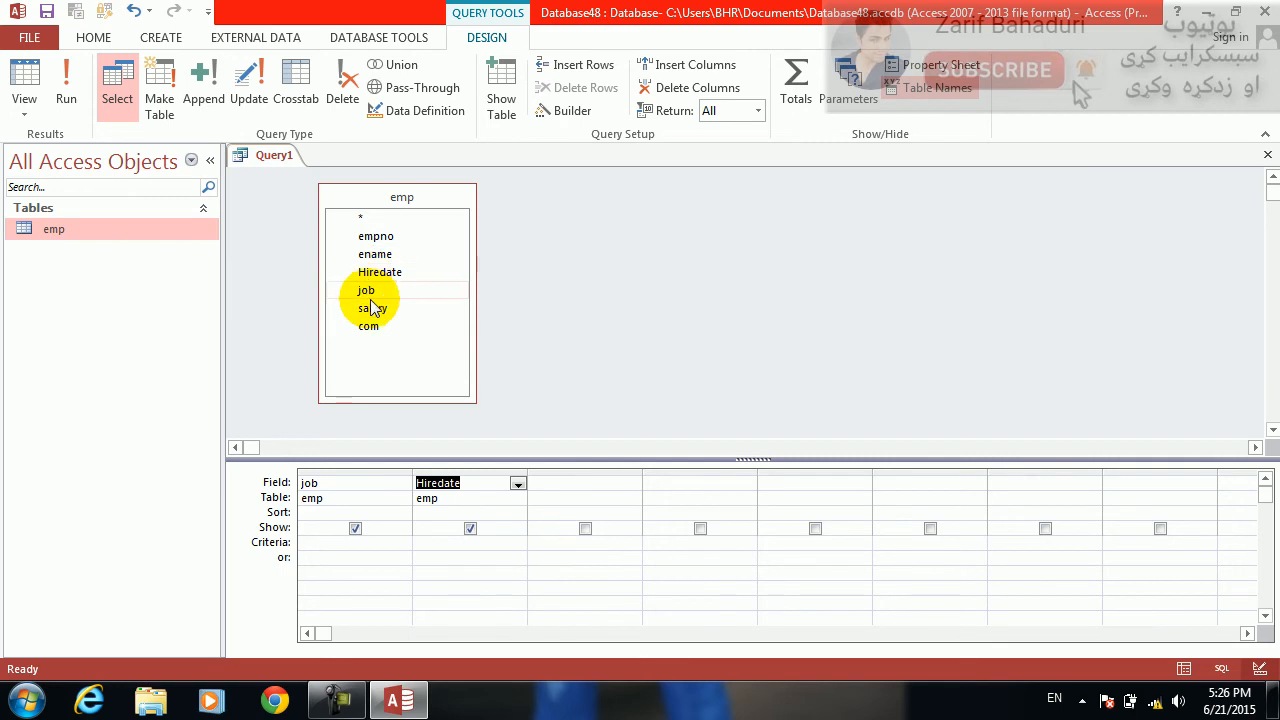
Step: Add salary and make the query a crosstab with job as Row Heading, Hiredate as Column Heading and salary as Value
{"action": "double_click", "coordinate": [373, 308]}
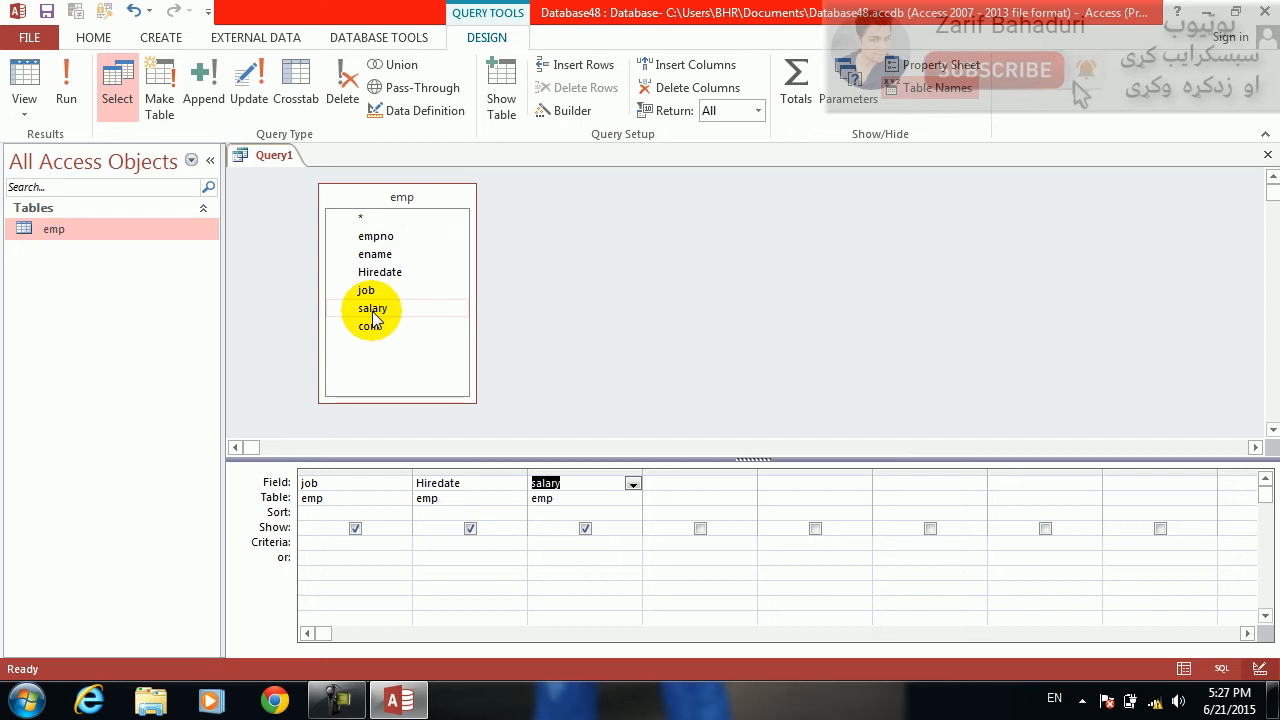
{"action": "left_click", "coordinate": [293, 101]}
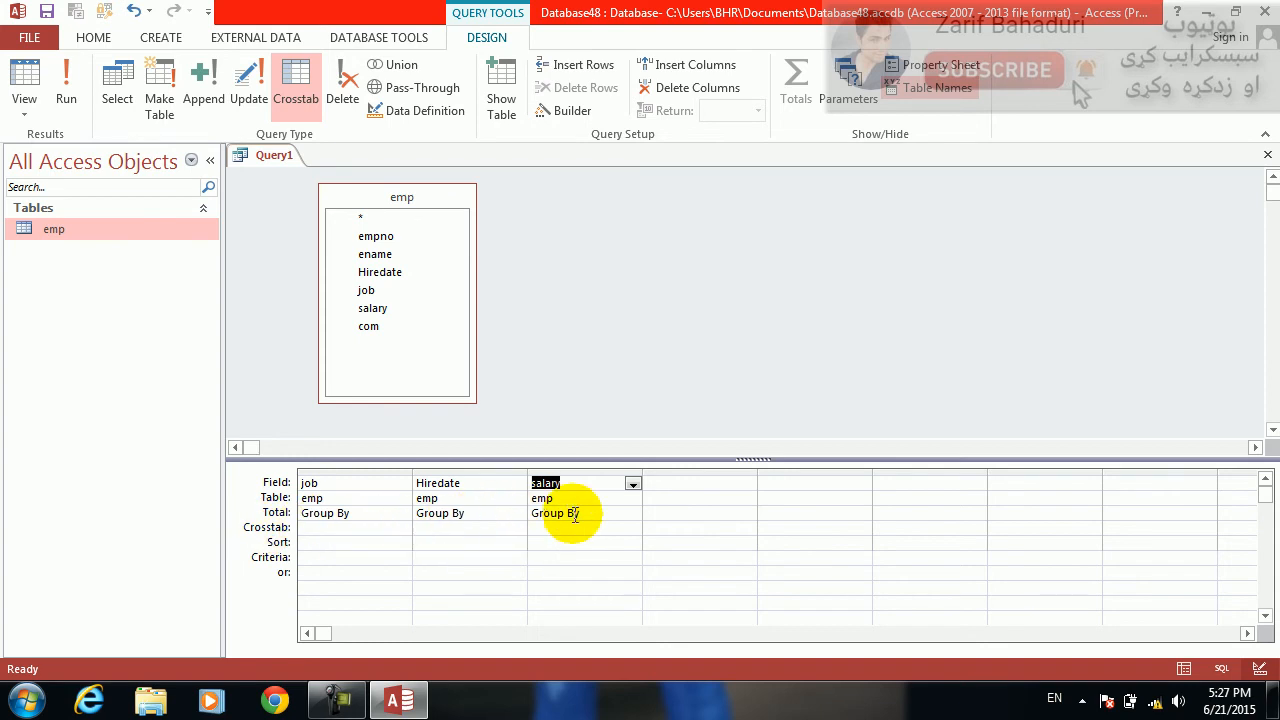
{"action": "left_click", "coordinate": [404, 526]}
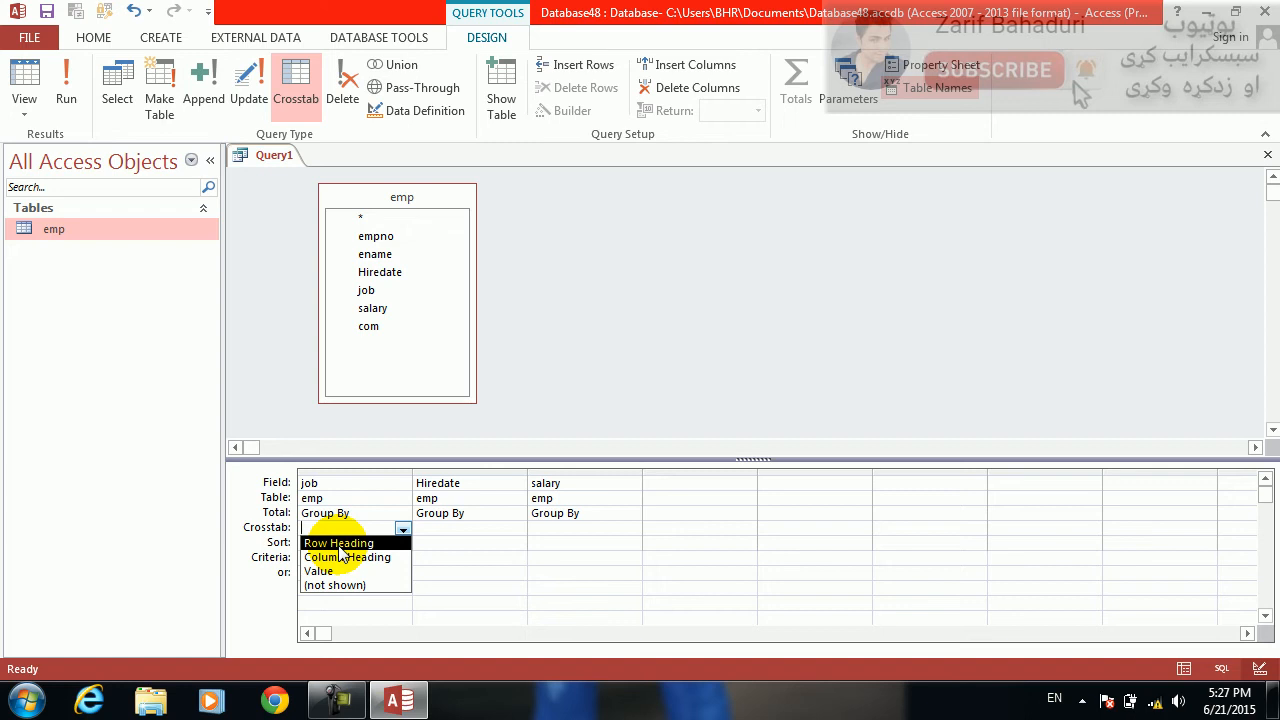
{"action": "left_click", "coordinate": [339, 545]}
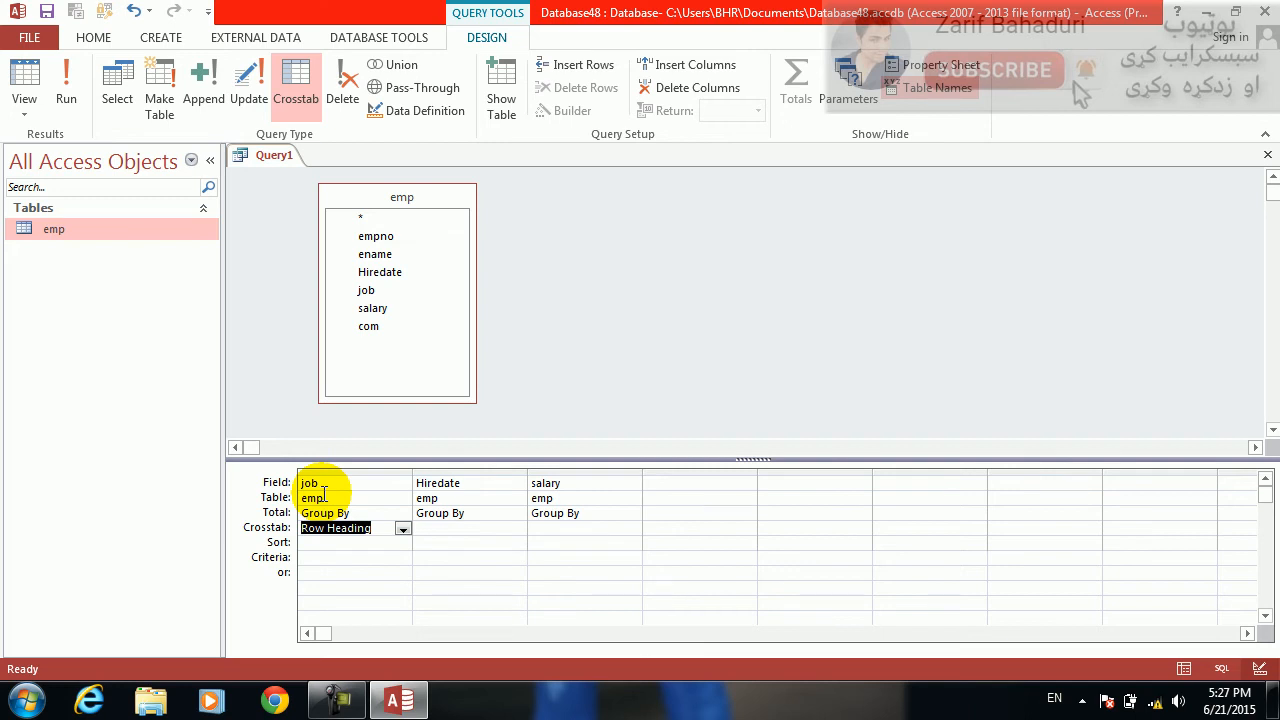
{"action": "left_click", "coordinate": [484, 484]}
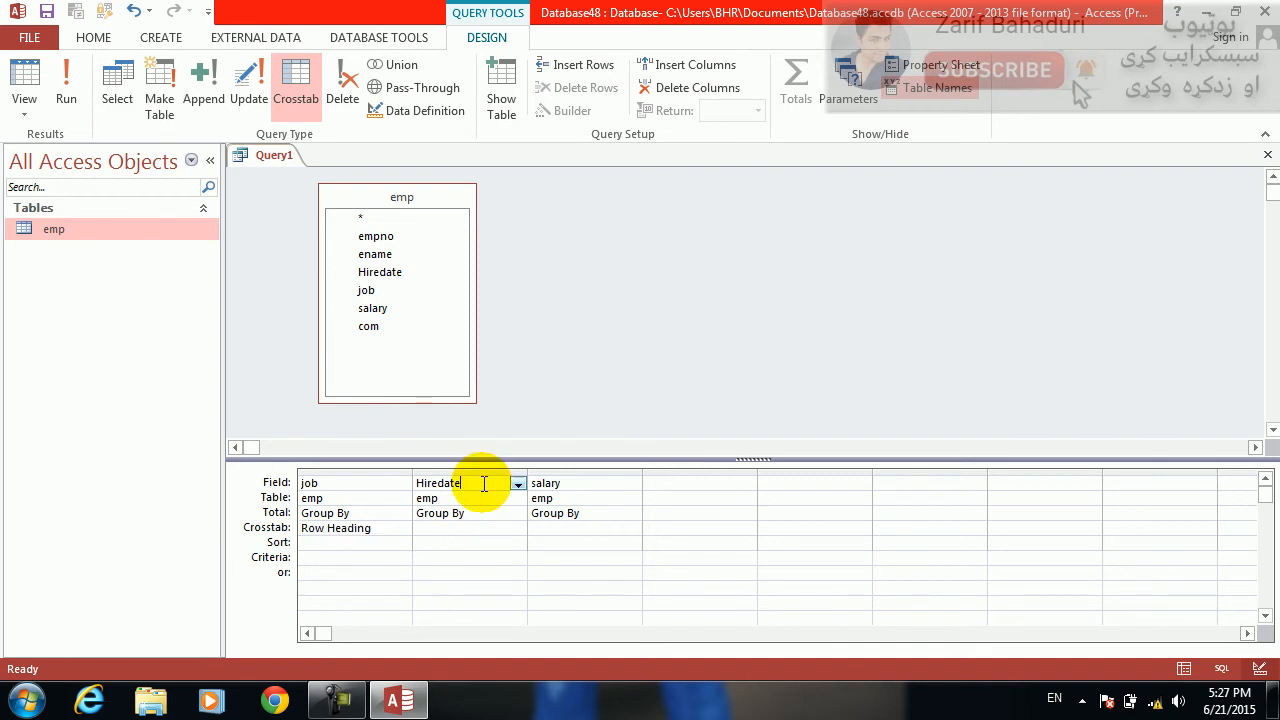
{"action": "left_click", "coordinate": [517, 528]}
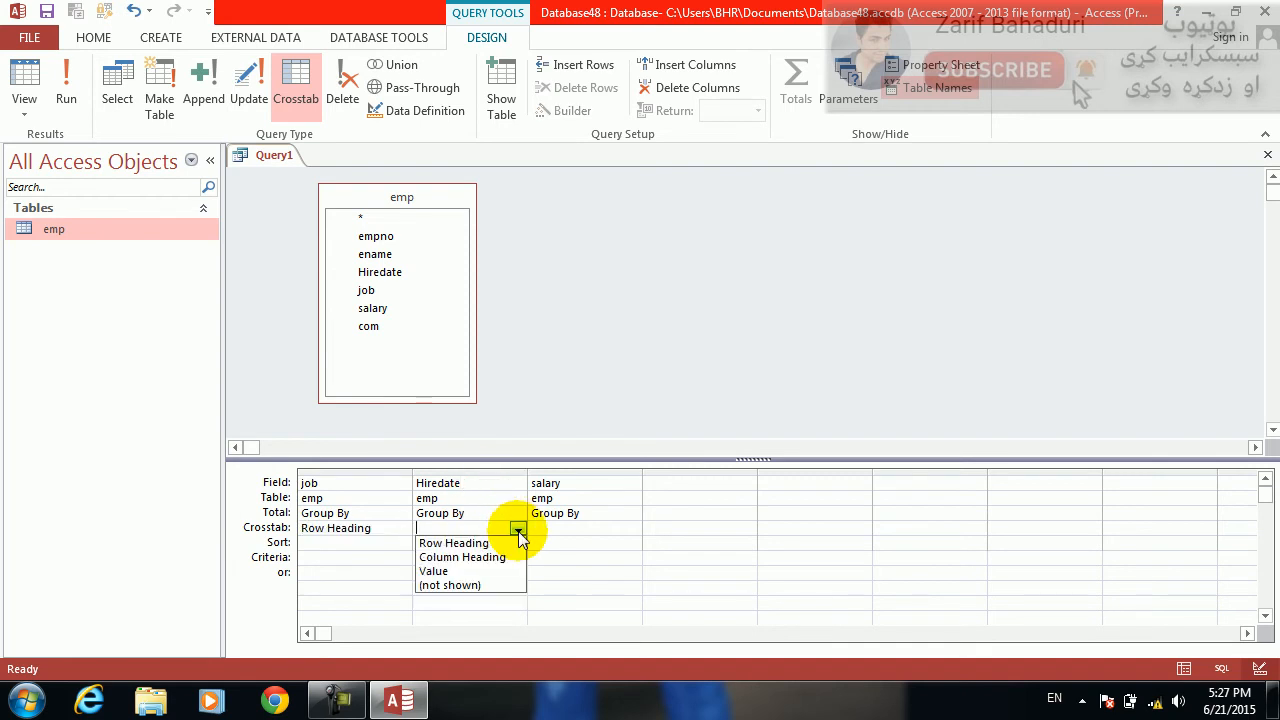
{"action": "left_click", "coordinate": [444, 557]}
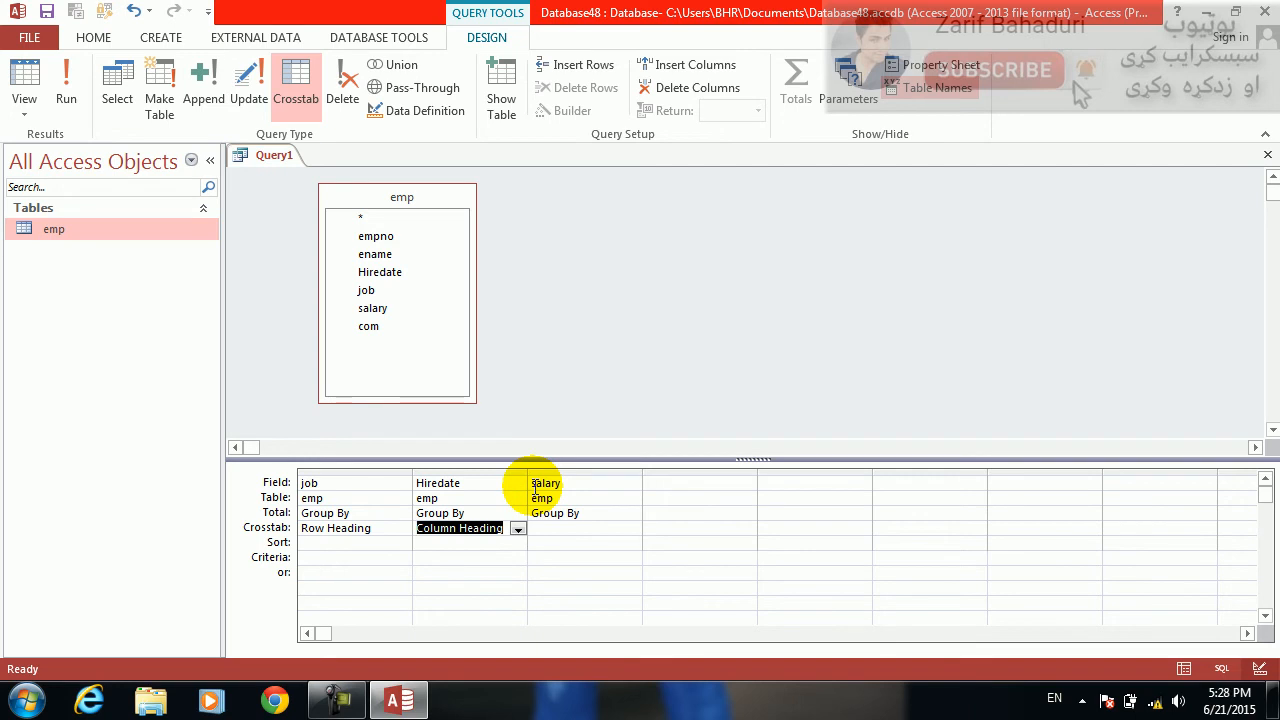
{"action": "left_click", "coordinate": [632, 528]}
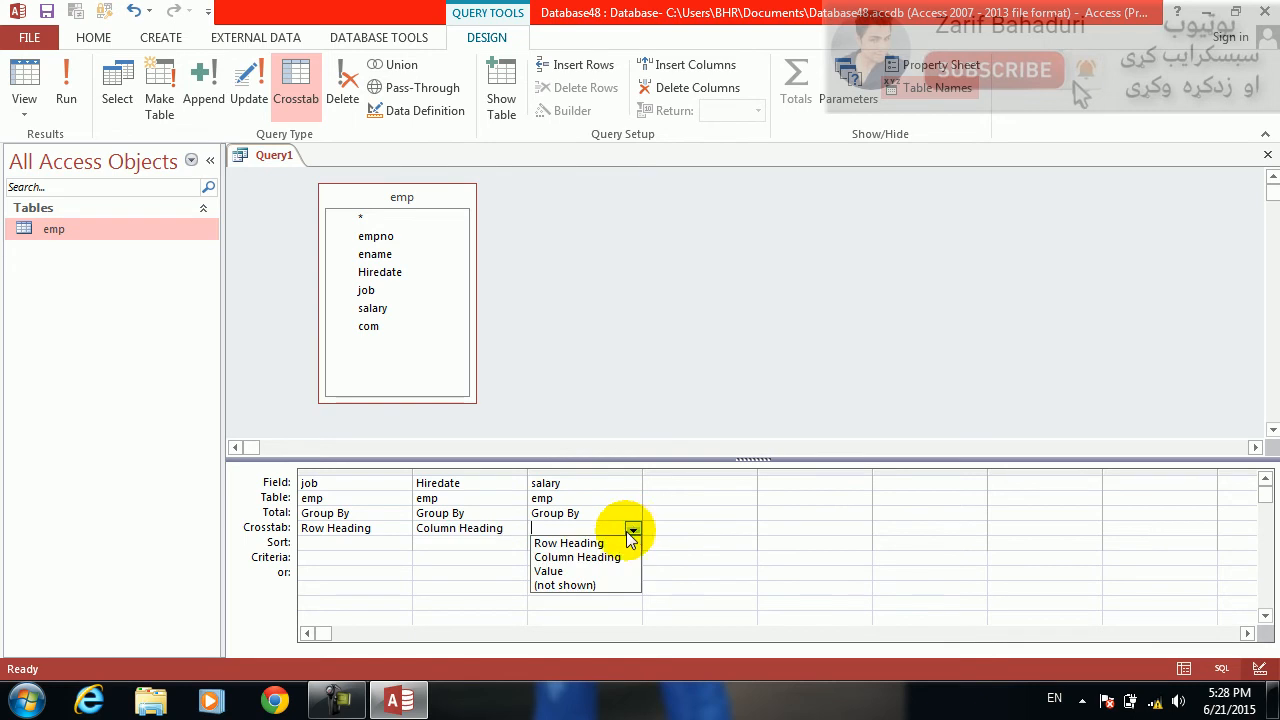
{"action": "left_click", "coordinate": [557, 573]}
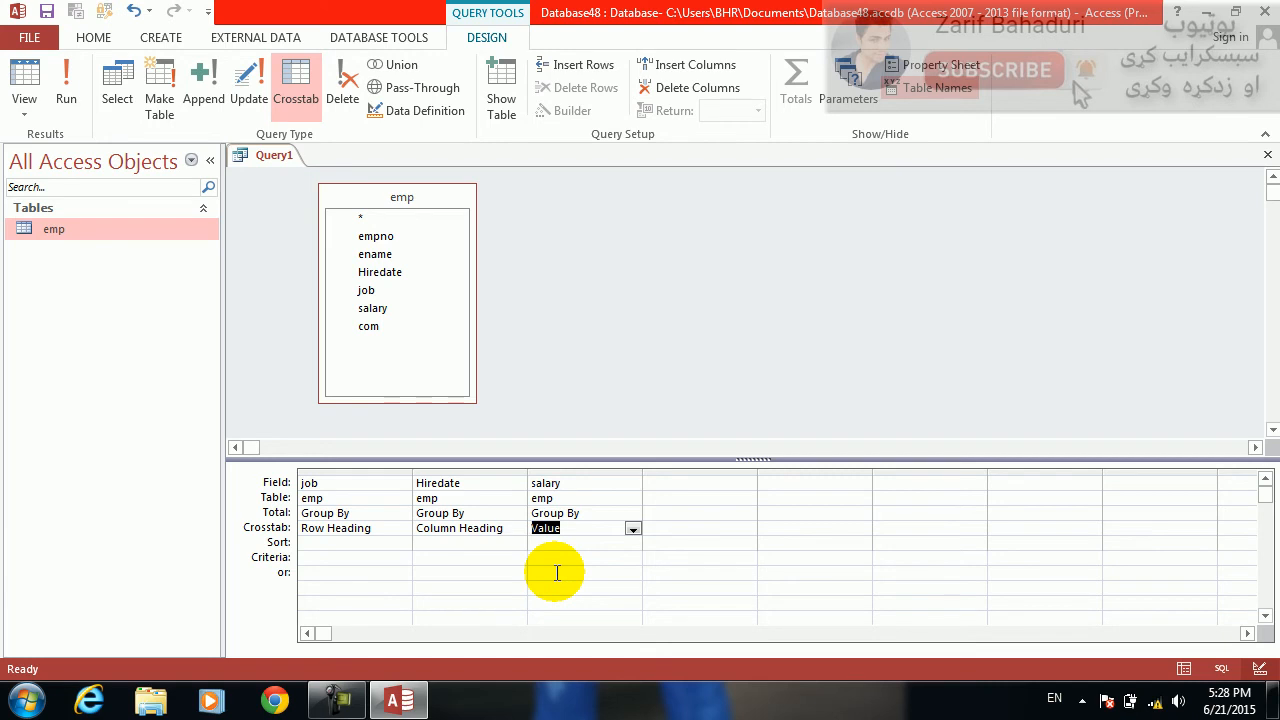
Step: Set the salary column's total to Sum and add salary again as a fourth column
{"action": "key", "text": "Up"}
{"action": "type", "text": "s"}
{"action": "key", "text": "Up"}
{"action": "key", "text": "Up"}
{"action": "key", "text": "Right"}
{"action": "type", "text": "s"}
{"action": "key", "text": "Down"}
{"action": "key", "text": "Down"}
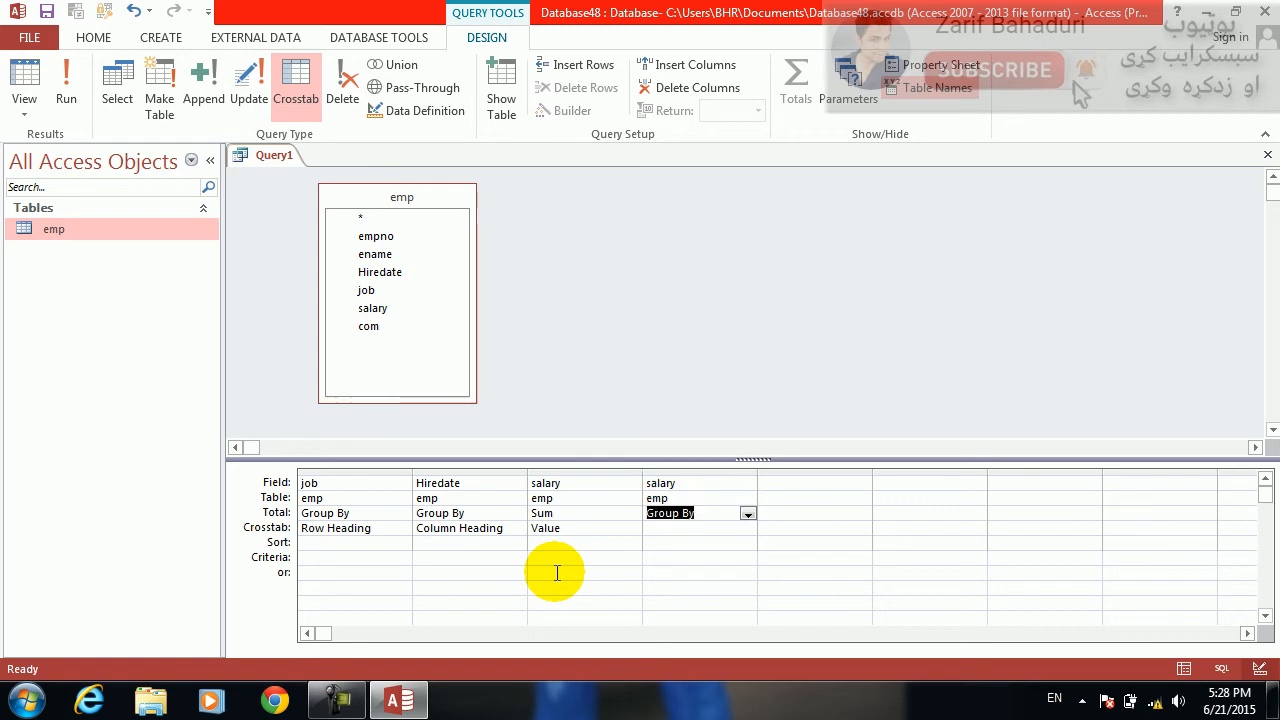
Step: Set the second salary column's total to Count and its crosstab role to Value
{"action": "type", "text": "s"}
{"action": "key", "text": "Down"}
{"action": "type", "text": "v"}
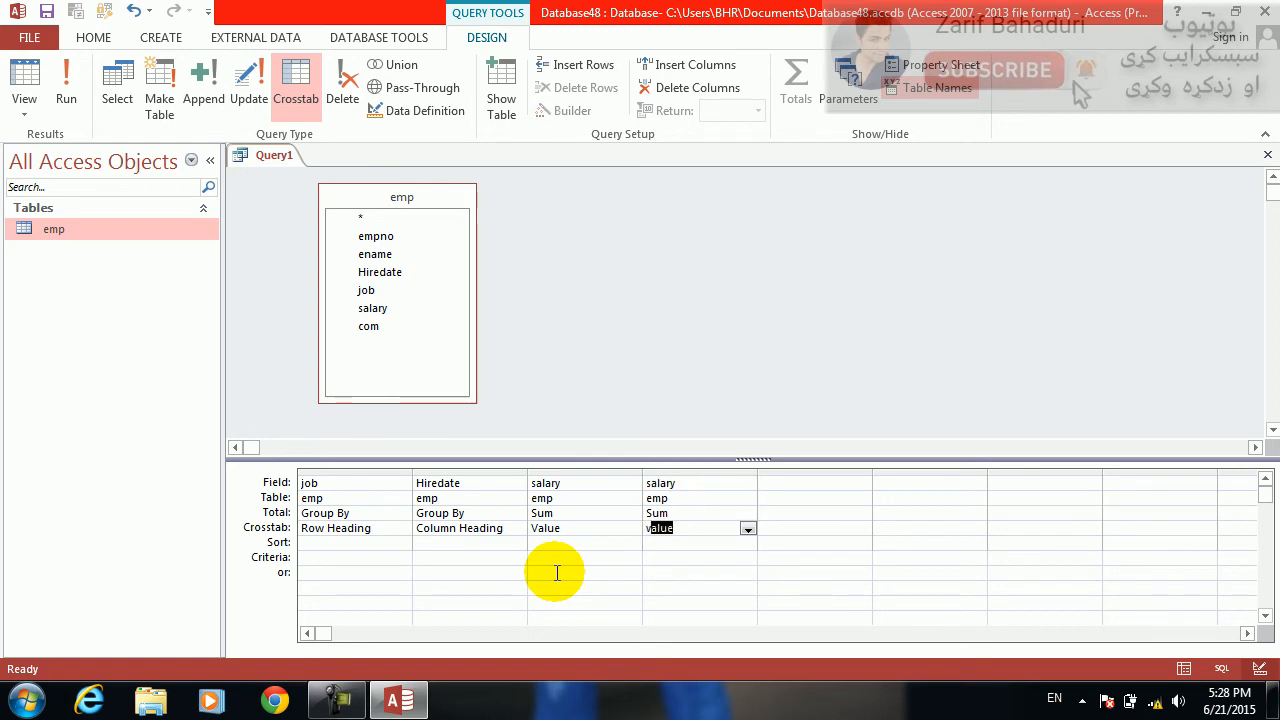
{"action": "key", "text": "Up"}
{"action": "key", "text": "Up"}
{"action": "key", "text": "Up"}
{"action": "key", "text": "Down"}
{"action": "key", "text": "Down"}
{"action": "type", "text": "c"}
{"action": "key", "text": "Down"}
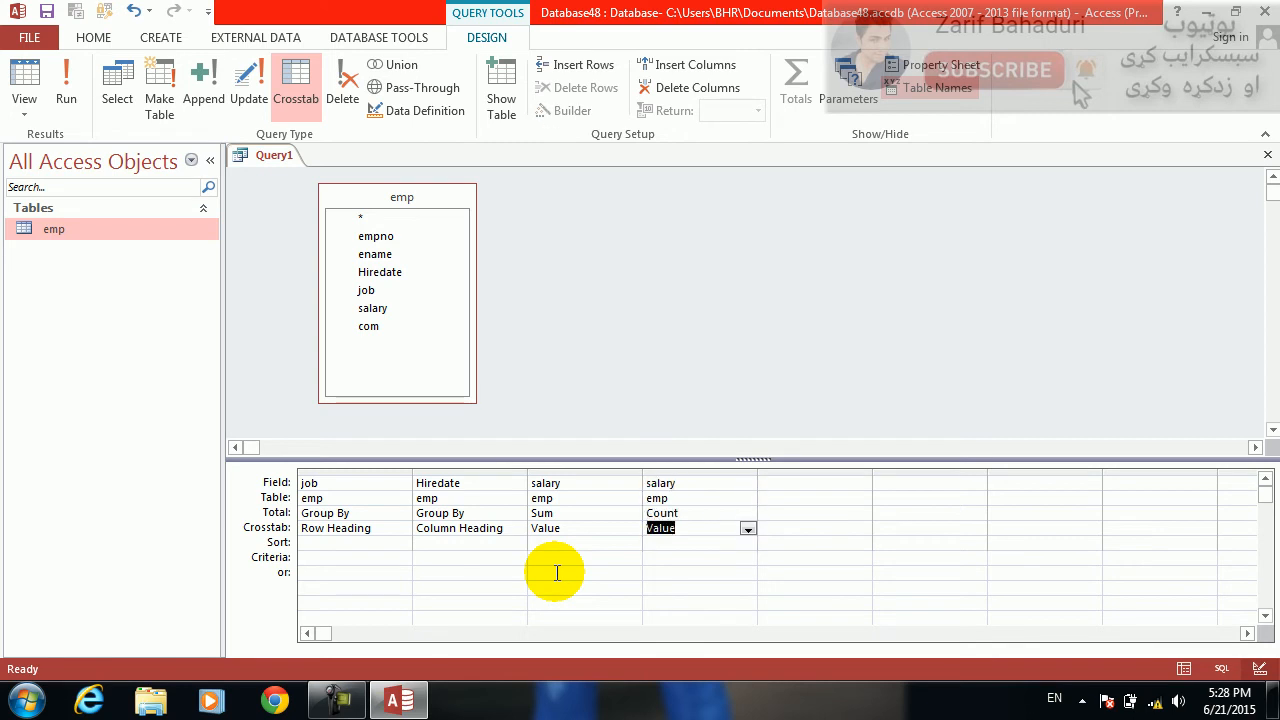
Step: Review the crosstab roles assigned to the job, Hiredate and salary columns
{"action": "left_click", "coordinate": [375, 530]}
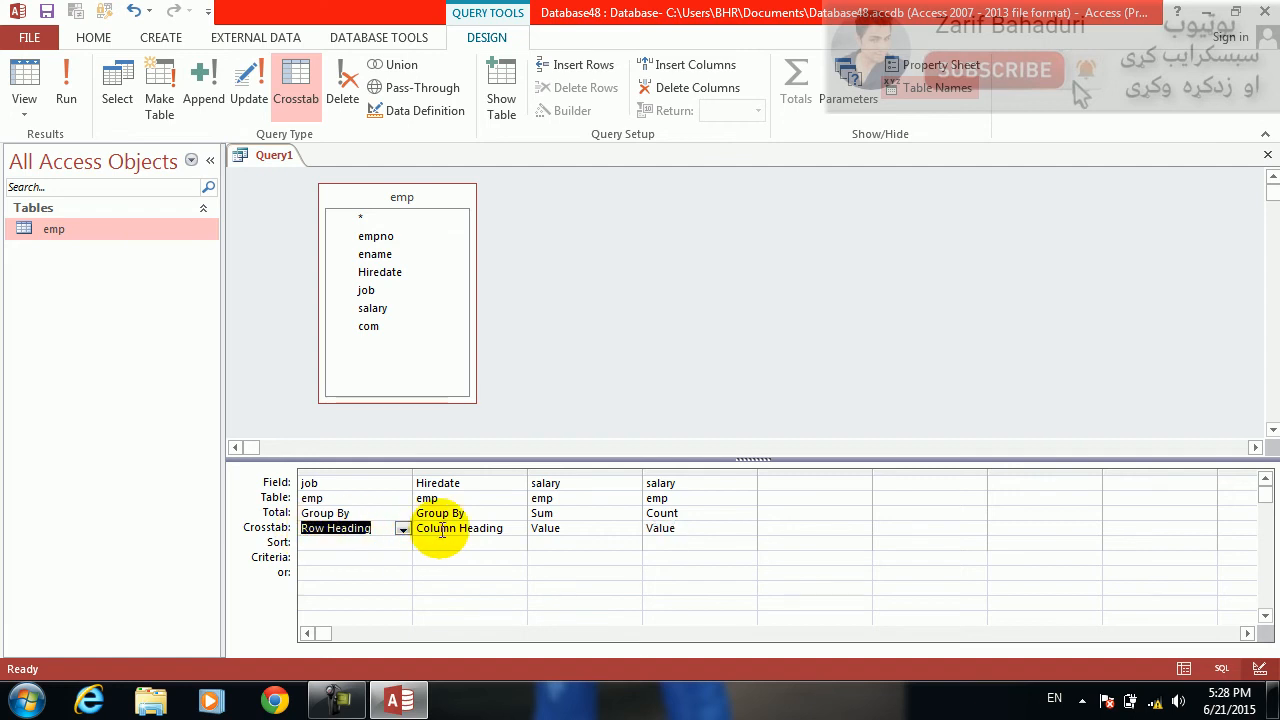
{"action": "left_click", "coordinate": [490, 529]}
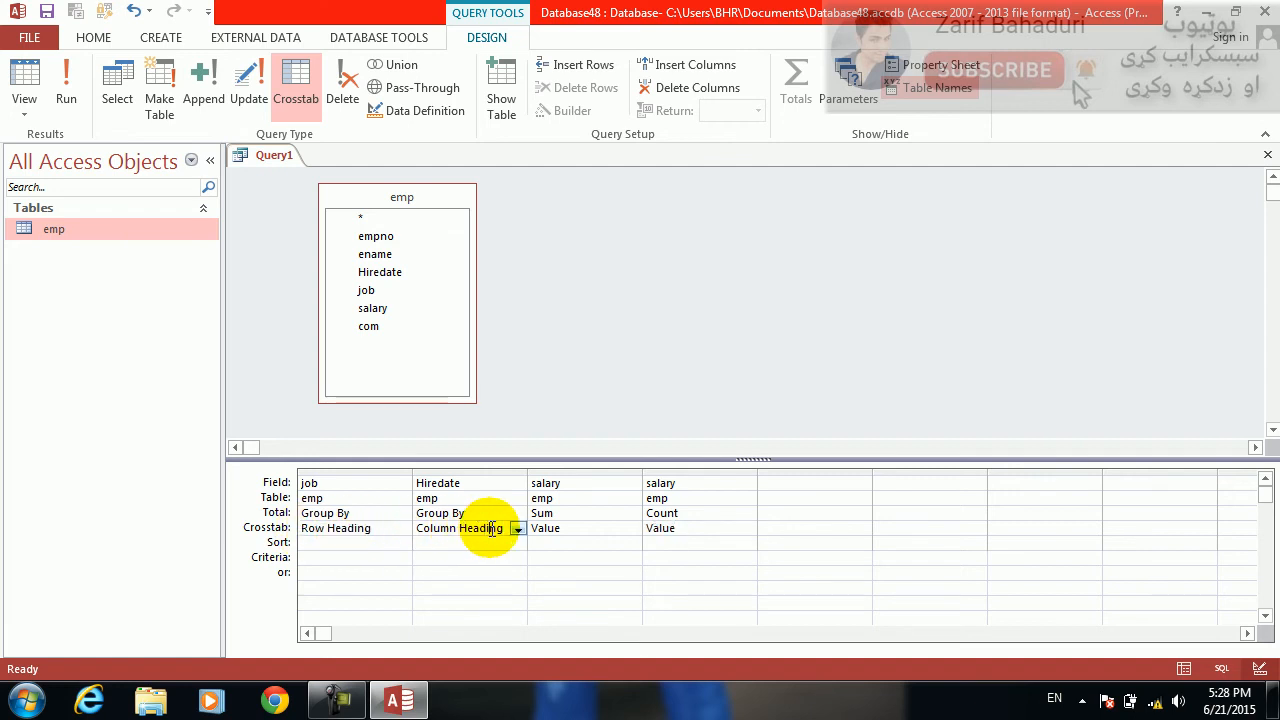
{"action": "left_click", "coordinate": [560, 530]}
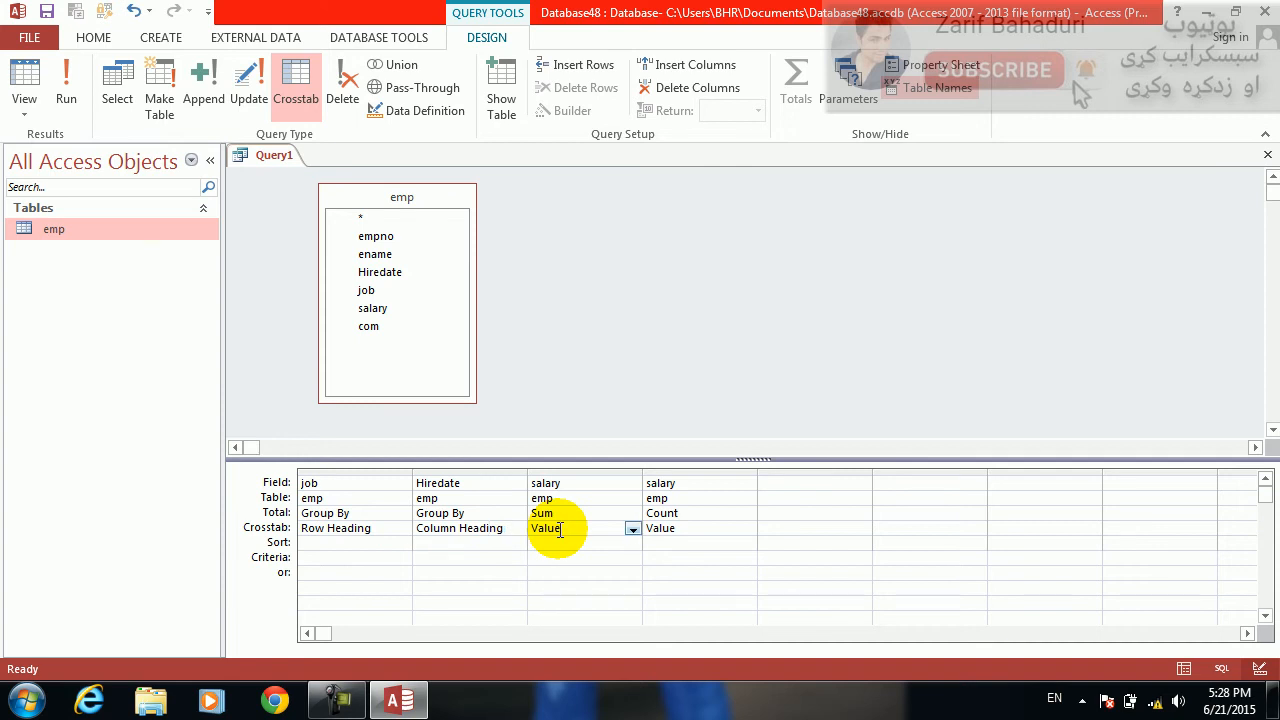
{"action": "left_click", "coordinate": [378, 532]}
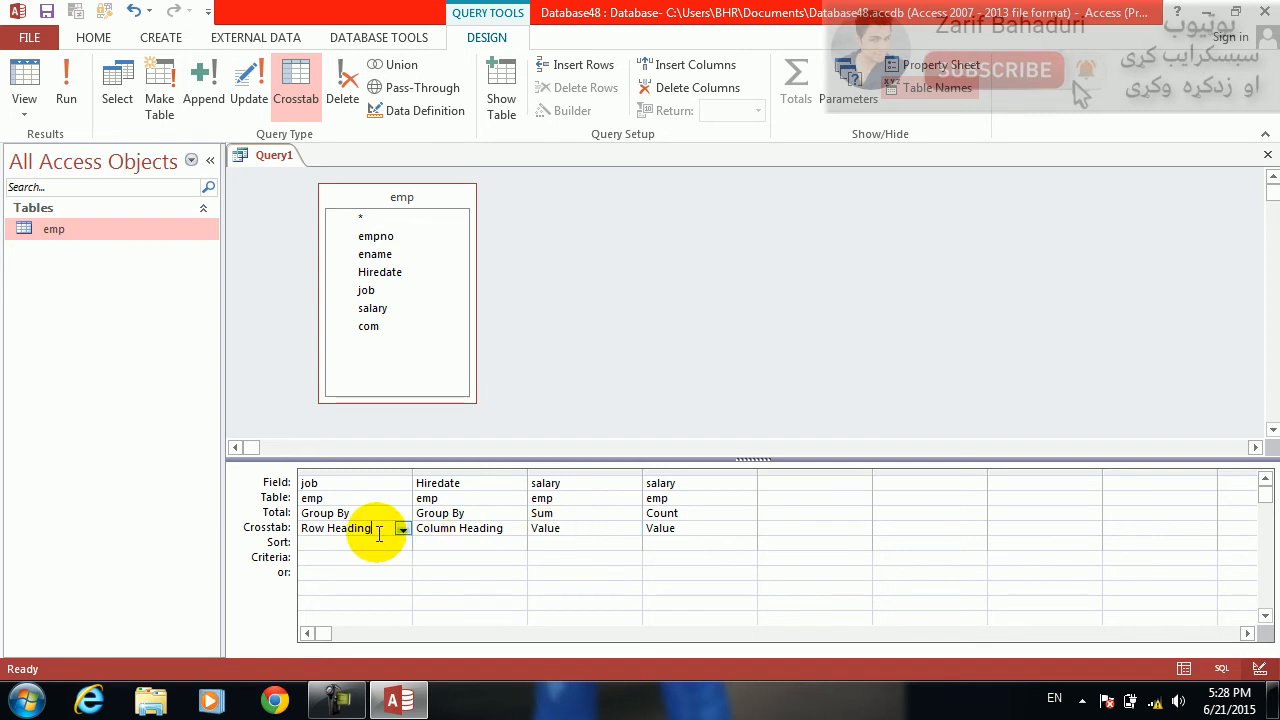
{"action": "key", "text": "Tab"}
{"action": "key", "text": "Tab"}
{"action": "key", "text": "Tab"}
{"action": "key", "text": "shift+Tab"}
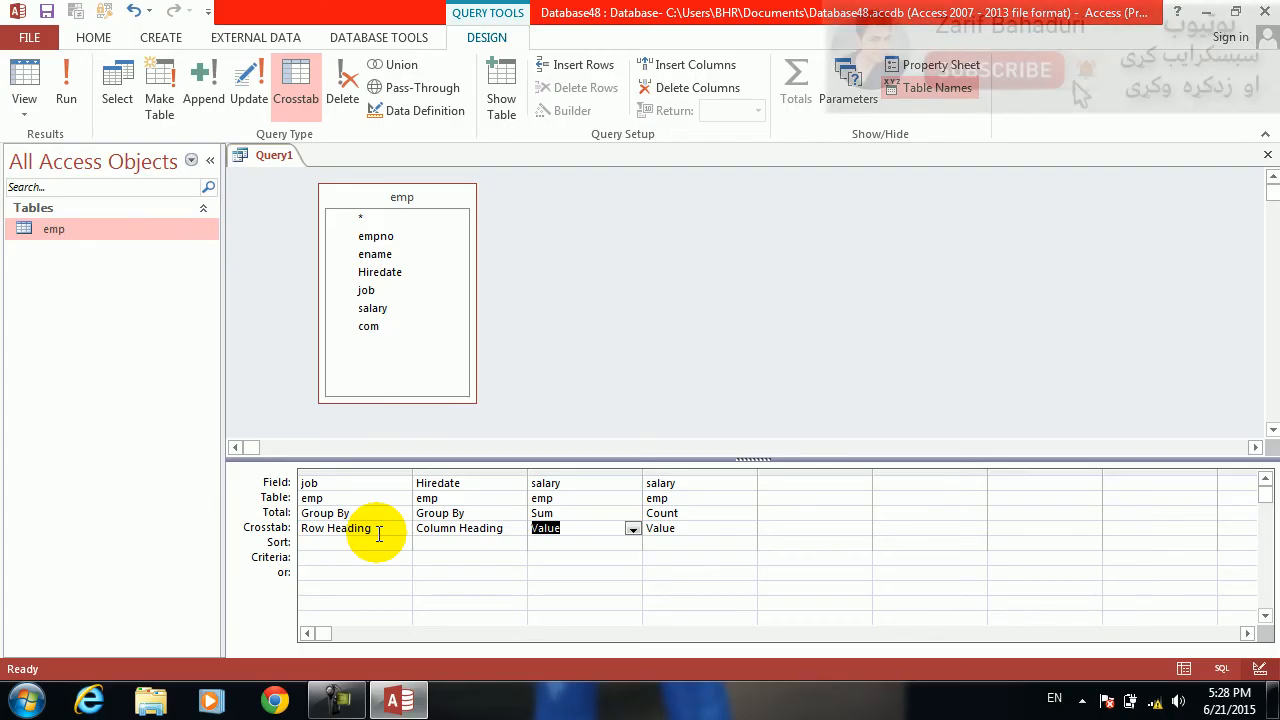
Step: Change the counted salary column's crosstab role to Row Heading
{"action": "key", "text": "Tab"}
{"action": "type", "text": "4"}
{"action": "key", "text": "Tab"}
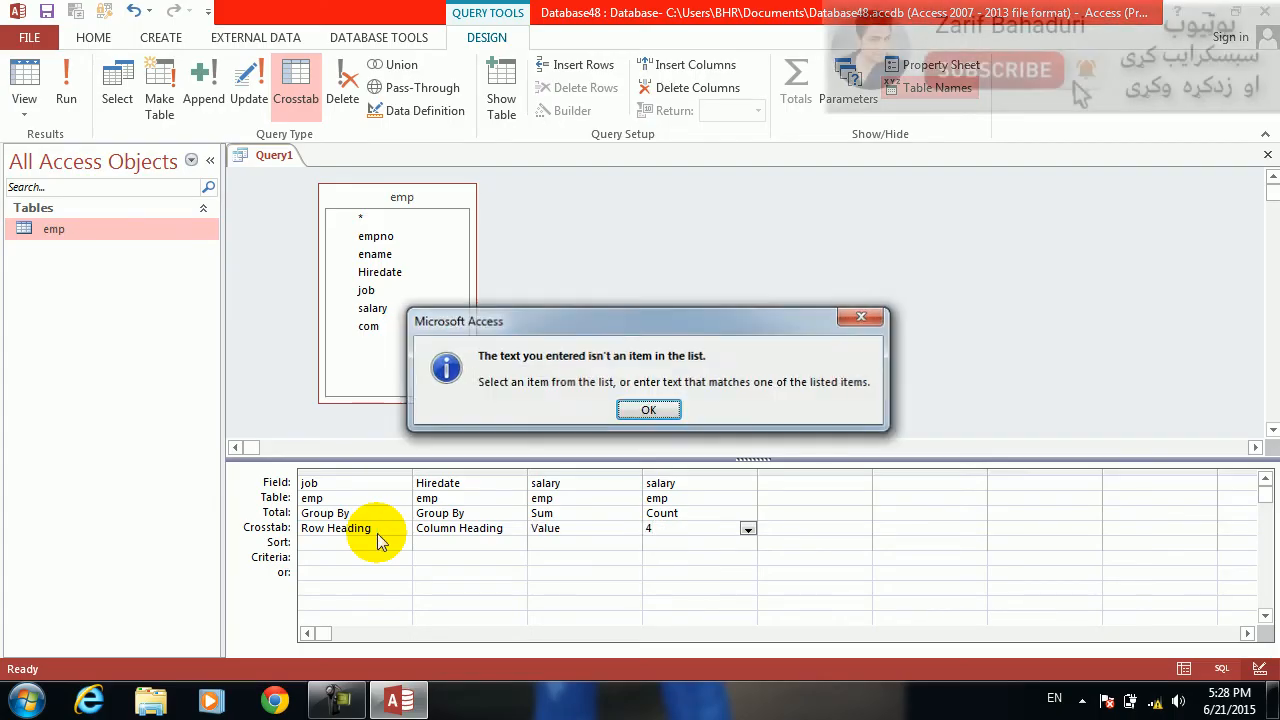
{"action": "key", "text": "Return"}
{"action": "key", "text": "BackSpace"}
{"action": "key", "text": "Down"}
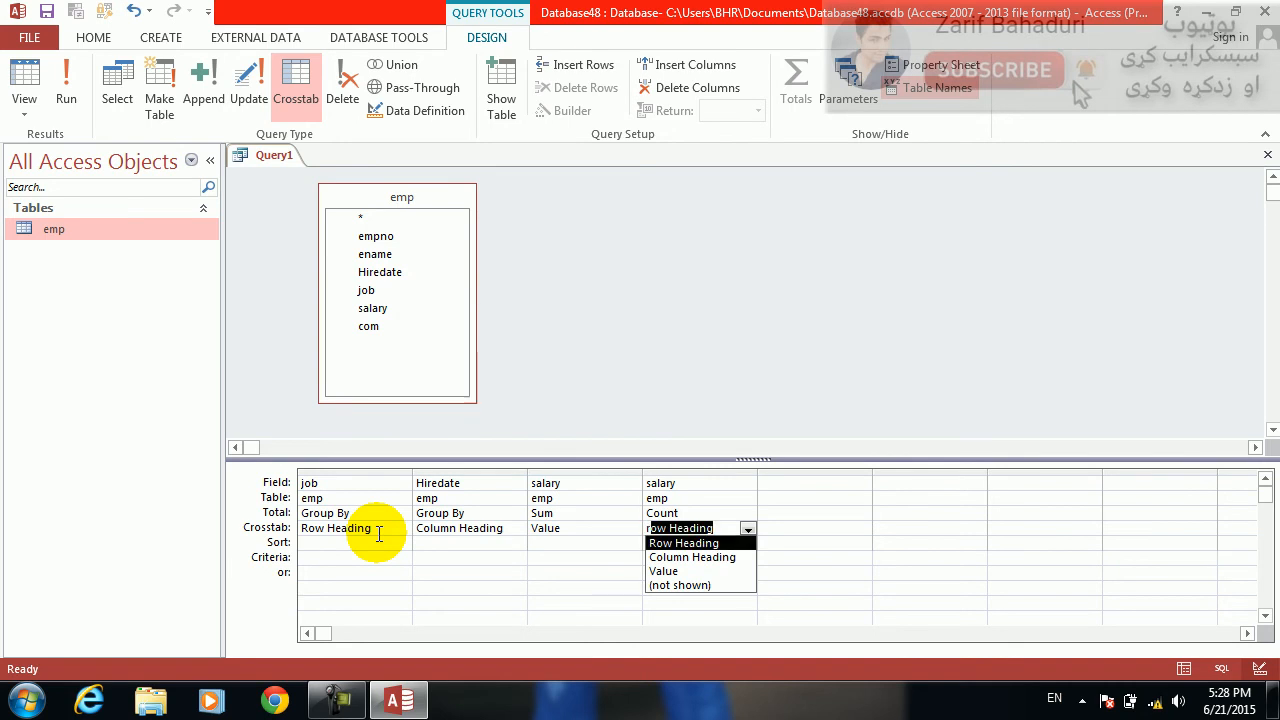
{"action": "key", "text": "Return"}
{"action": "key", "text": "Tab"}
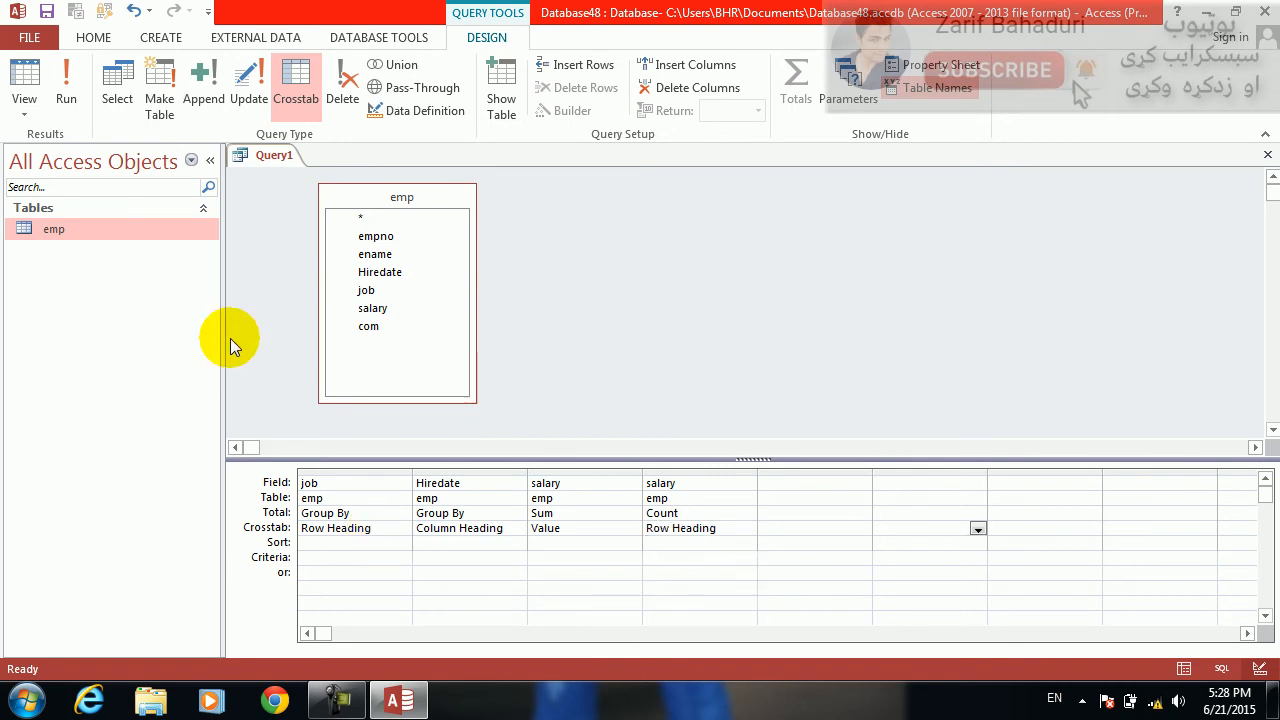
Step: Run the crosstab query and widen the salary count and hire date columns so their headings are readable
{"action": "left_click", "coordinate": [66, 88]}
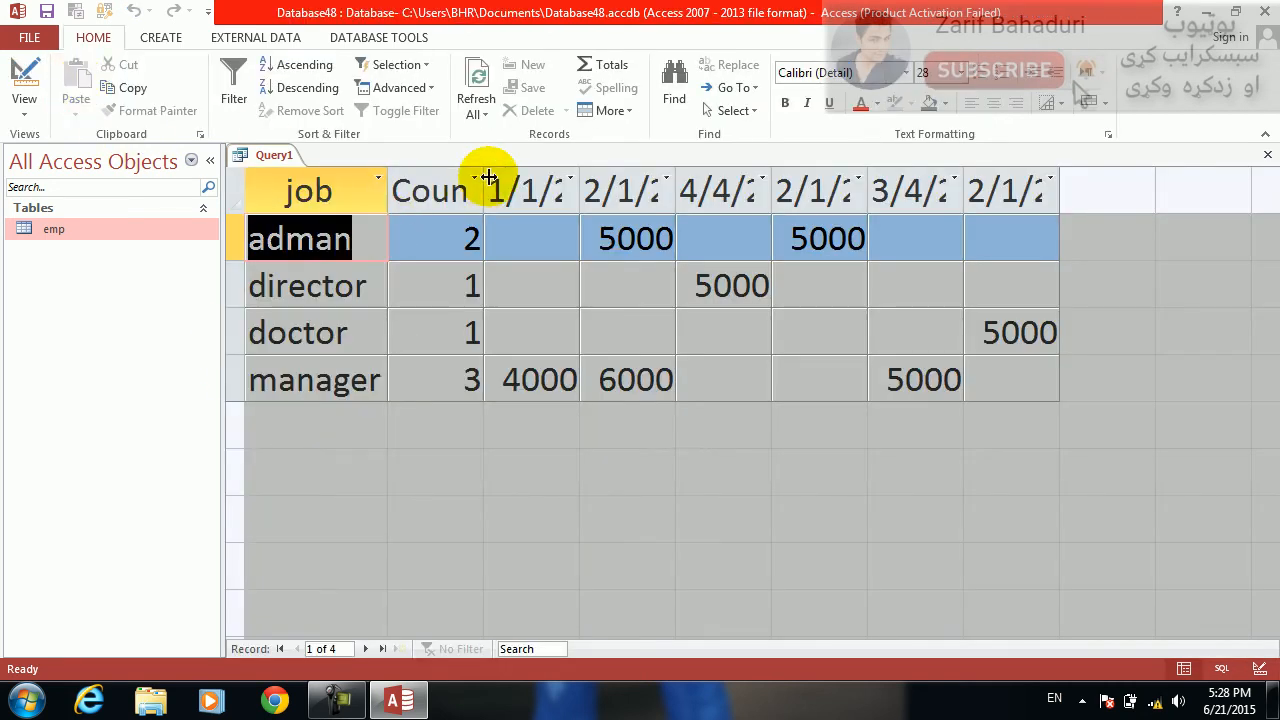
{"action": "left_click_drag", "start_coordinate": [486, 177], "coordinate": [629, 166]}
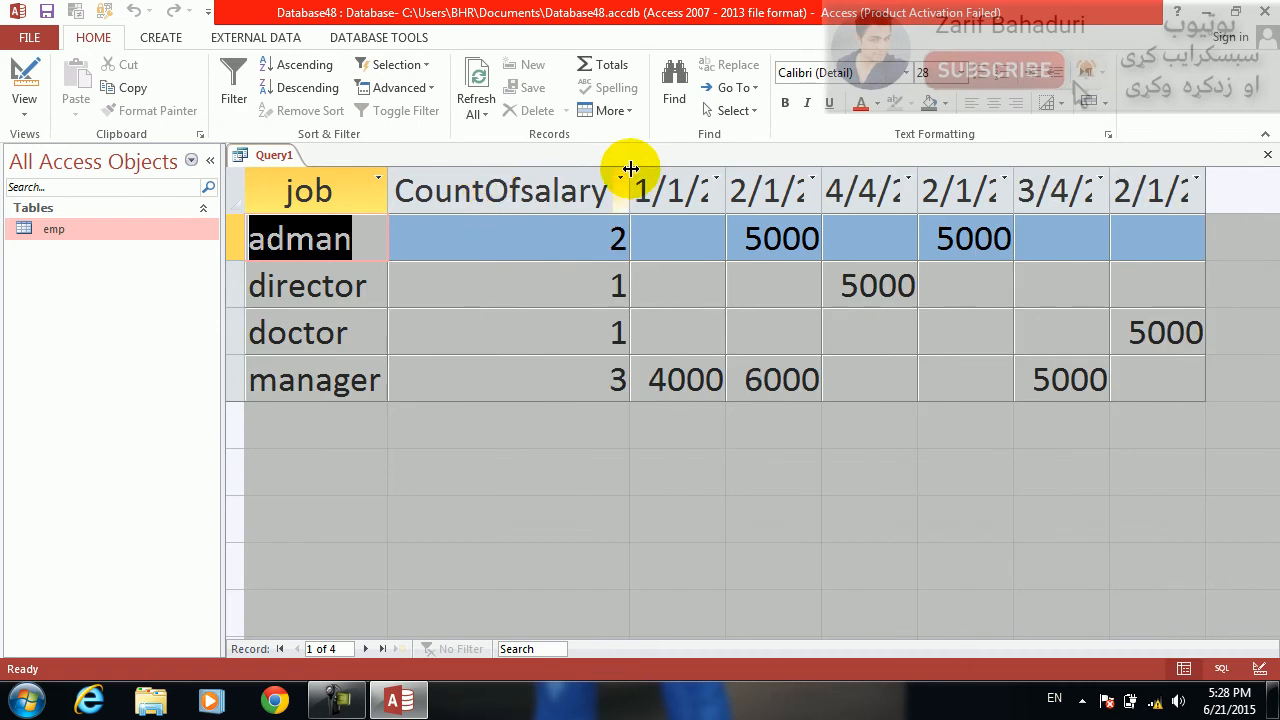
{"action": "double_click", "coordinate": [726, 177]}
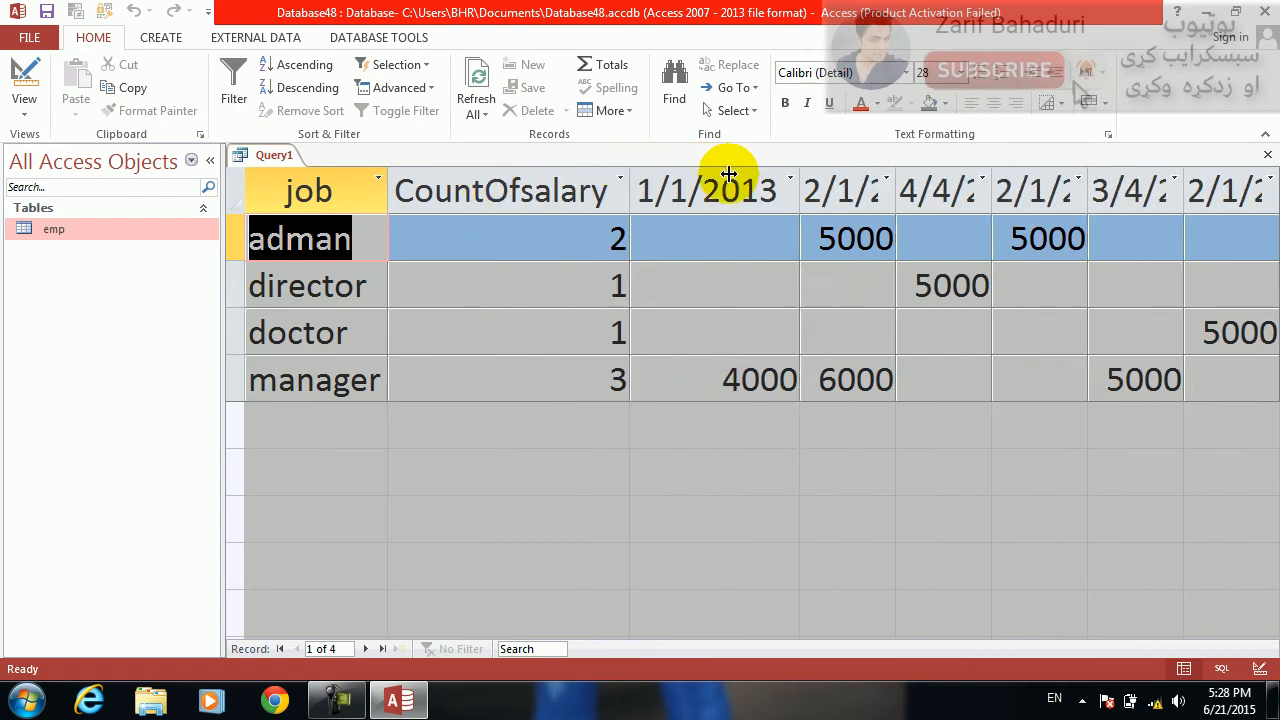
{"action": "double_click", "coordinate": [896, 178]}
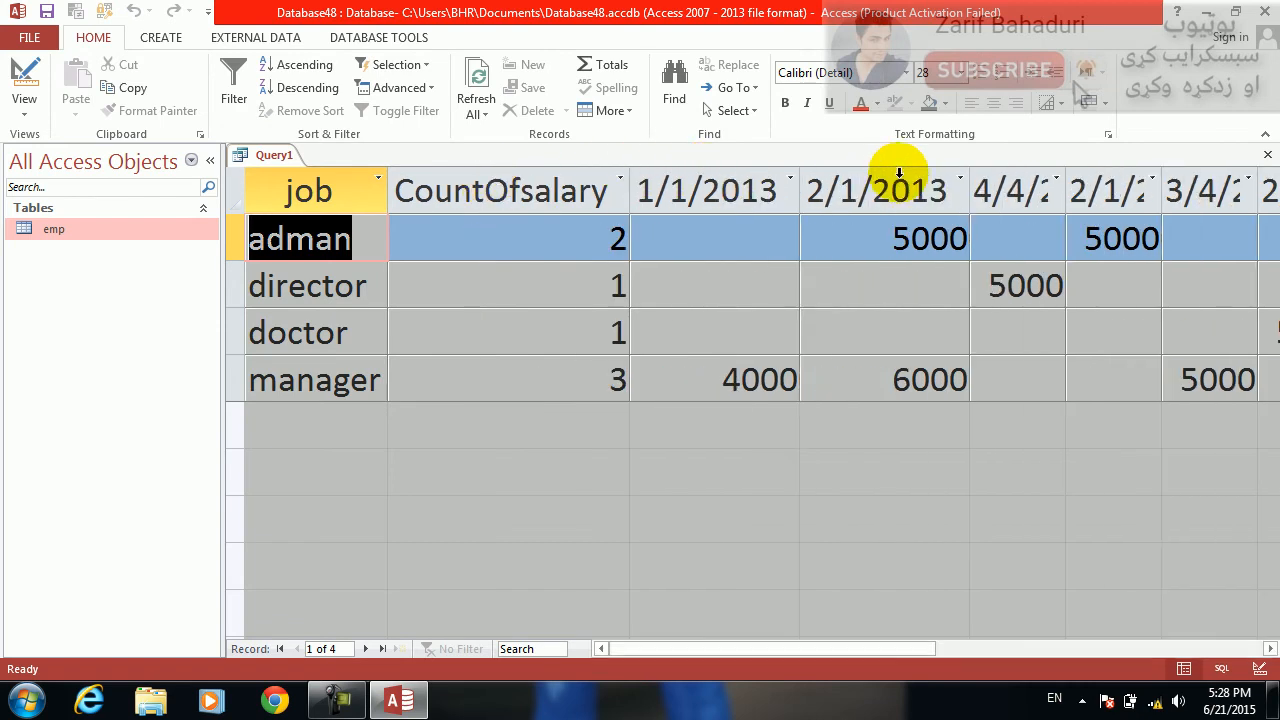
{"action": "double_click", "coordinate": [1066, 177]}
{"action": "double_click", "coordinate": [1238, 177]}
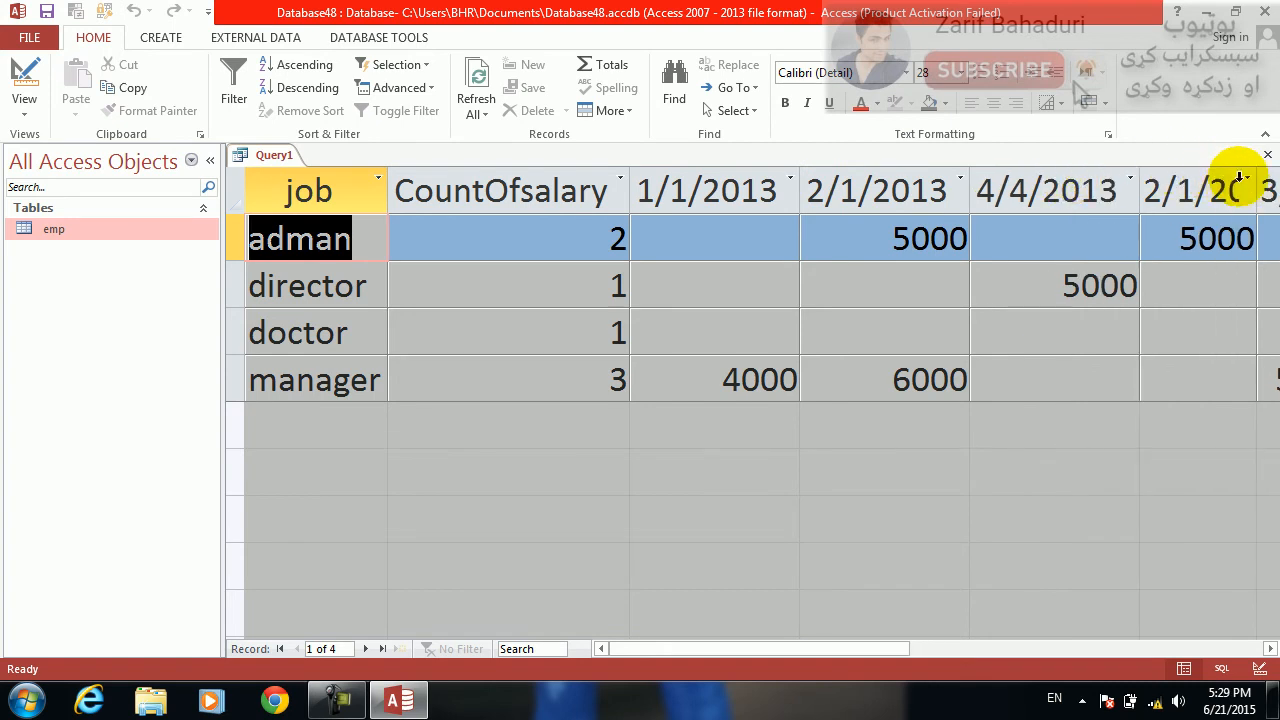
Step: Examine the adman row's salary count and its salary sums across the hire date columns
{"action": "left_click", "coordinate": [364, 240]}
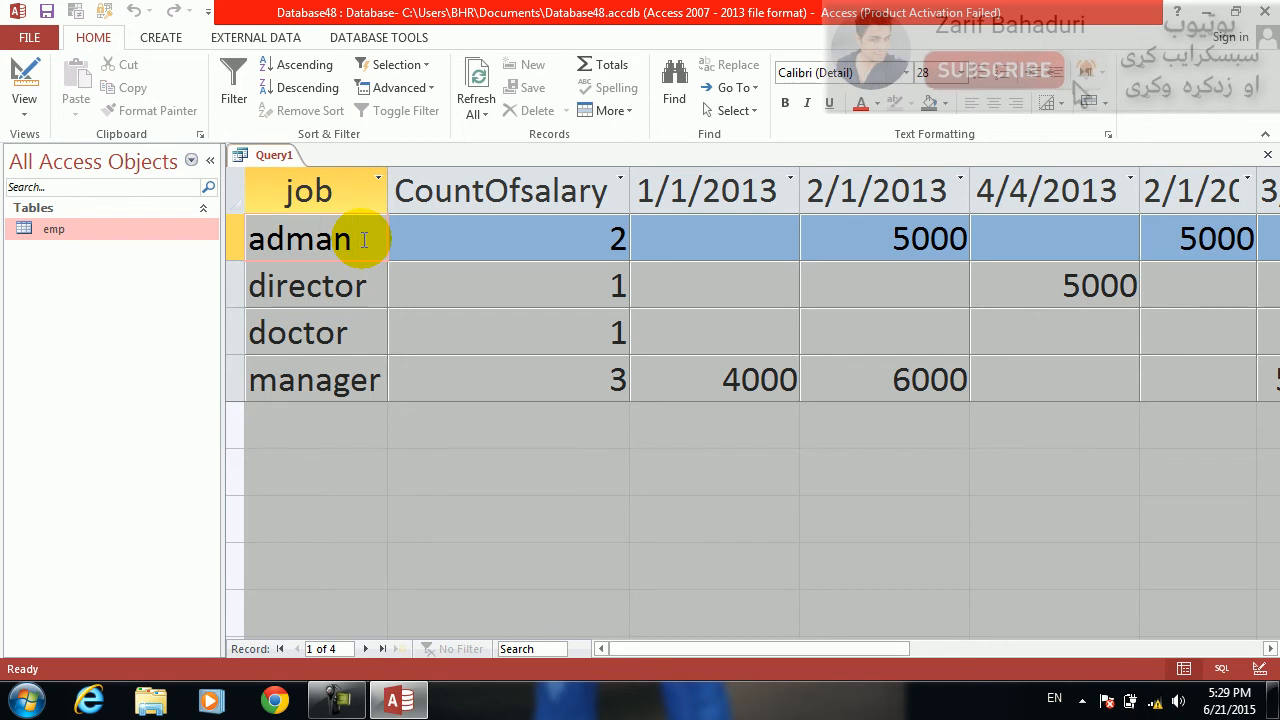
{"action": "key", "text": "Tab"}
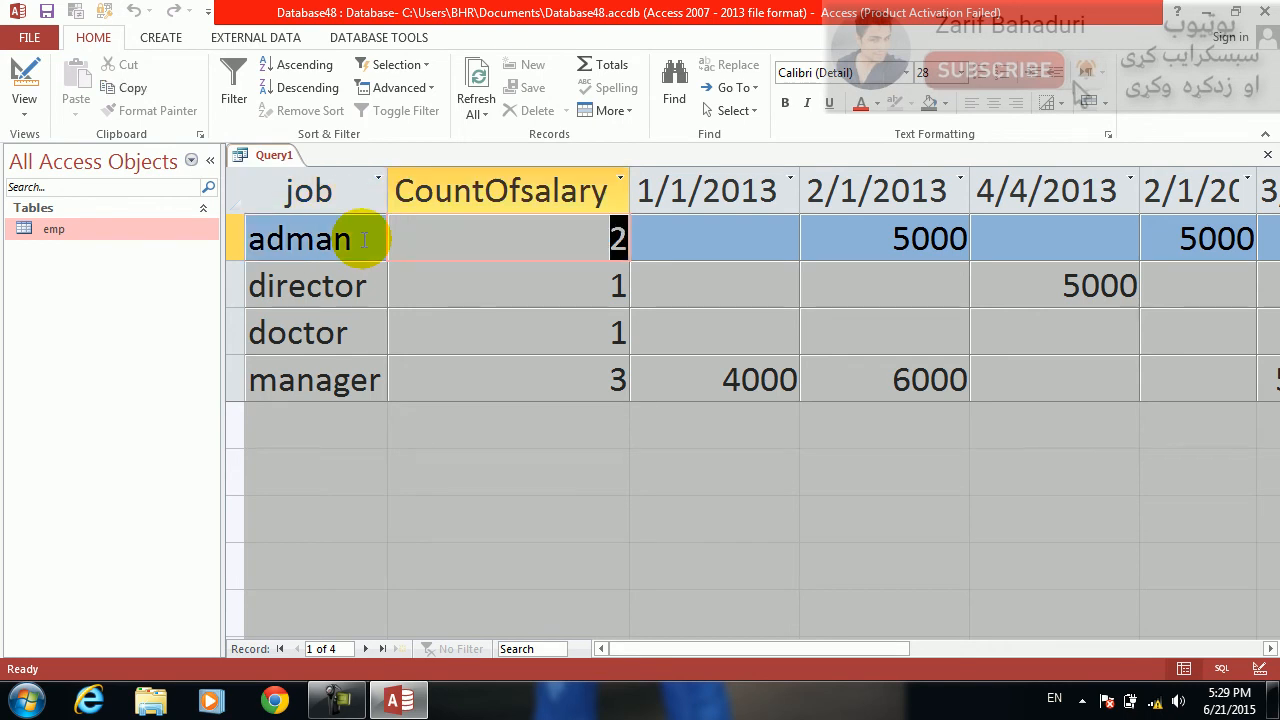
{"action": "key", "text": "Tab"}
{"action": "key", "text": "Tab"}
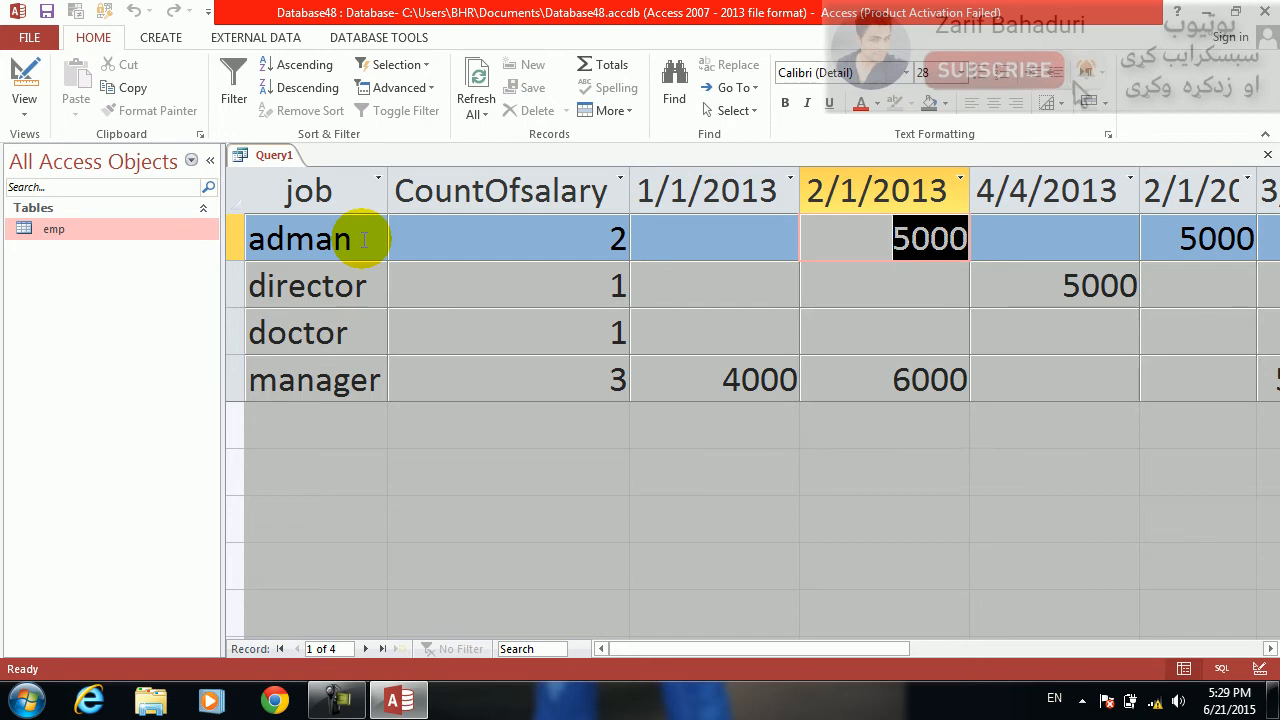
{"action": "key", "text": "Tab"}
{"action": "key", "text": "Tab"}
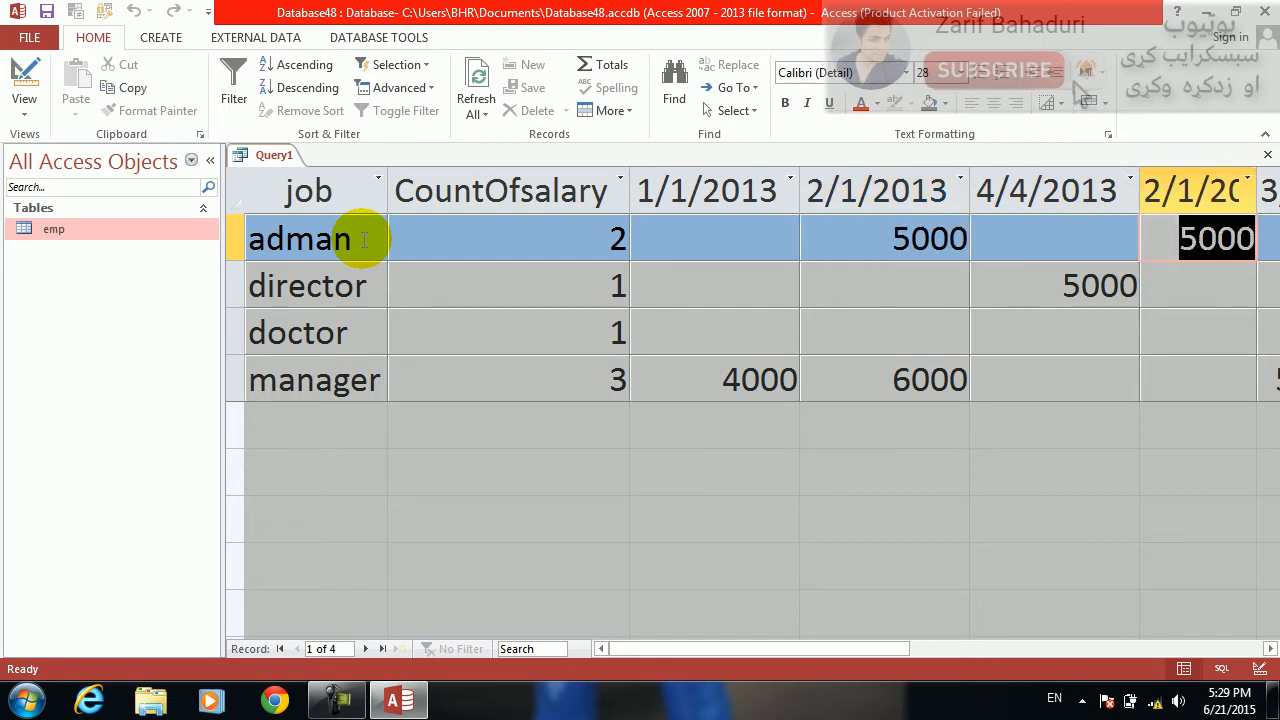
{"action": "key", "text": "shift+Tab"}
{"action": "key", "text": "shift+Tab"}
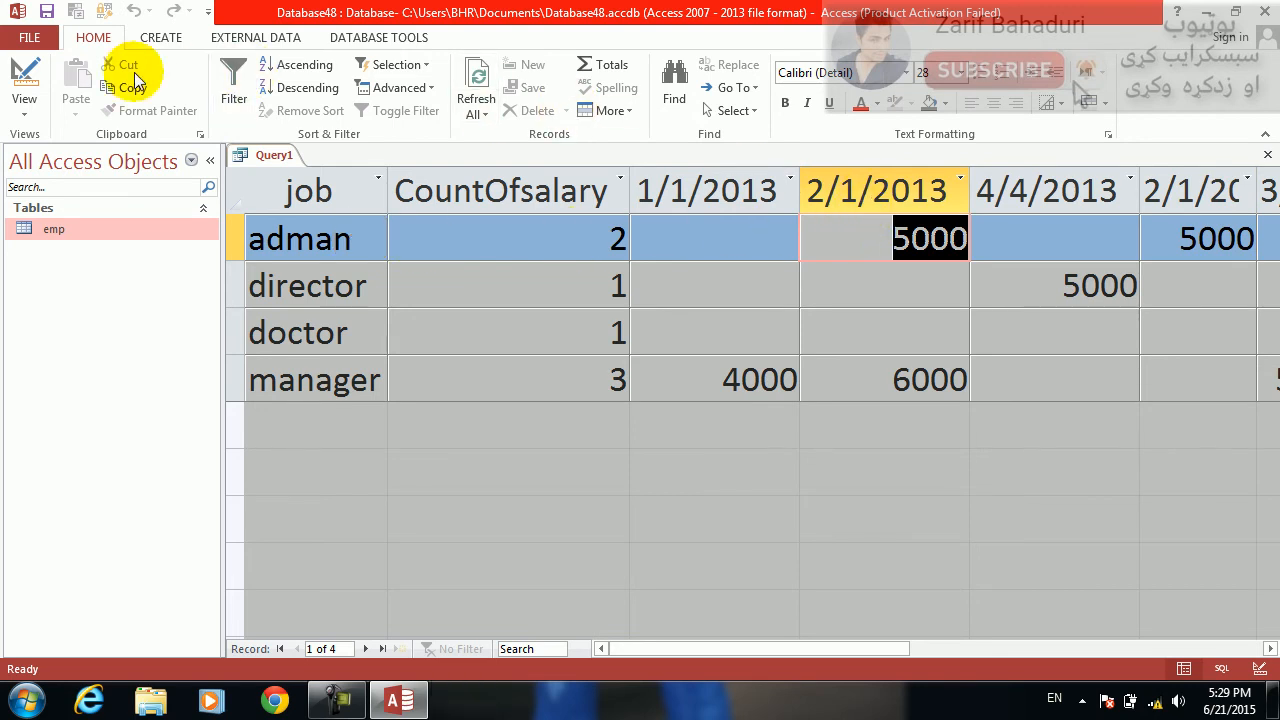
Step: Replace Hiredate with ename as the crosstab query's column heading field and run the query
{"action": "left_click", "coordinate": [17, 70]}
{"action": "key", "text": "Up"}
{"action": "key", "text": "Left"}
{"action": "key", "text": "Left"}
{"action": "key", "text": "Up"}
{"action": "key", "text": "Left"}
{"action": "key", "text": "Left"}
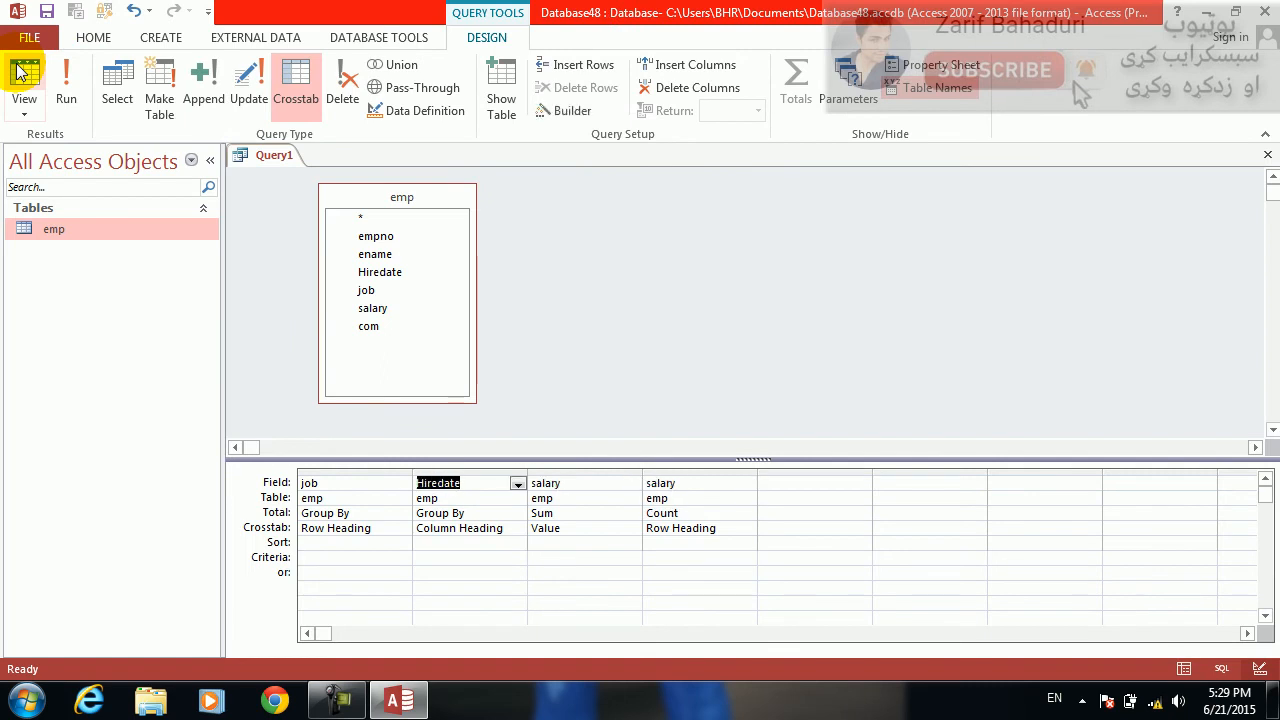
{"action": "type", "text": "ename"}
{"action": "key", "text": "Down"}
{"action": "key", "text": "Up"}
{"action": "left_click", "coordinate": [20, 72]}
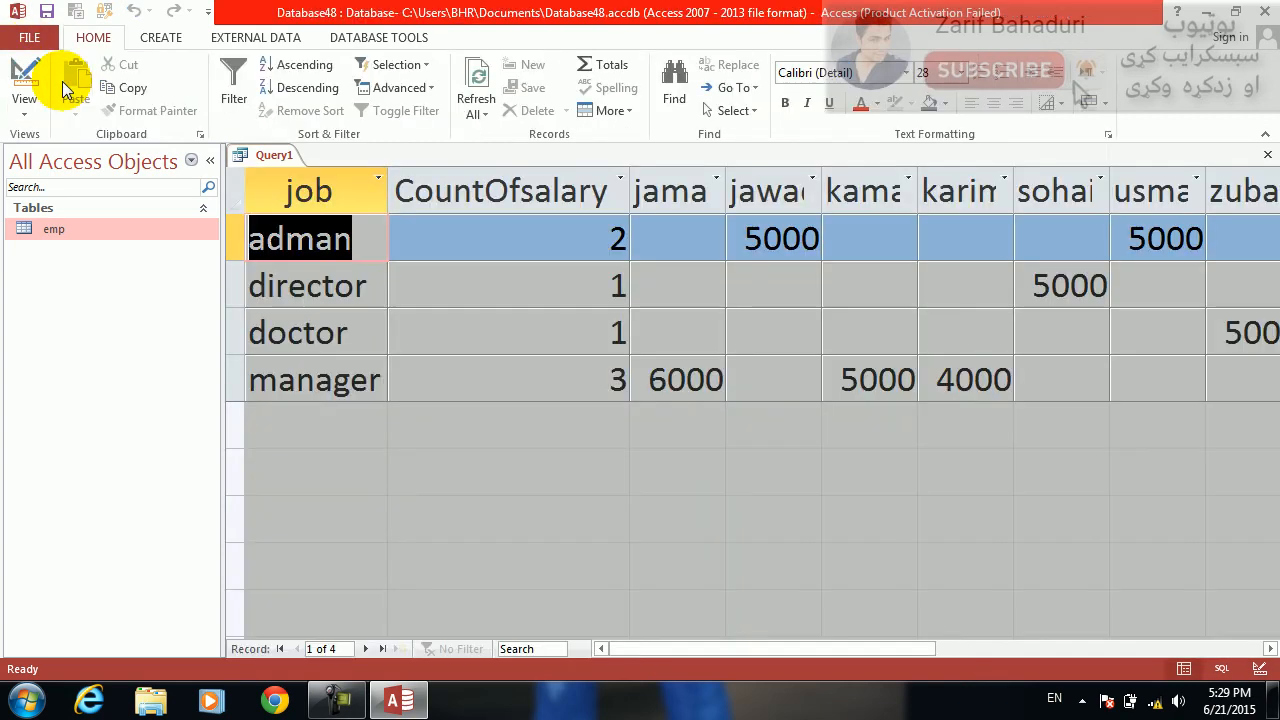
Step: Widen the second employee name column and examine the adman row's salary count and sums across the employee columns
{"action": "double_click", "coordinate": [822, 175]}
{"action": "key", "text": "Tab"}
{"action": "key", "text": "Tab"}
{"action": "key", "text": "Tab"}
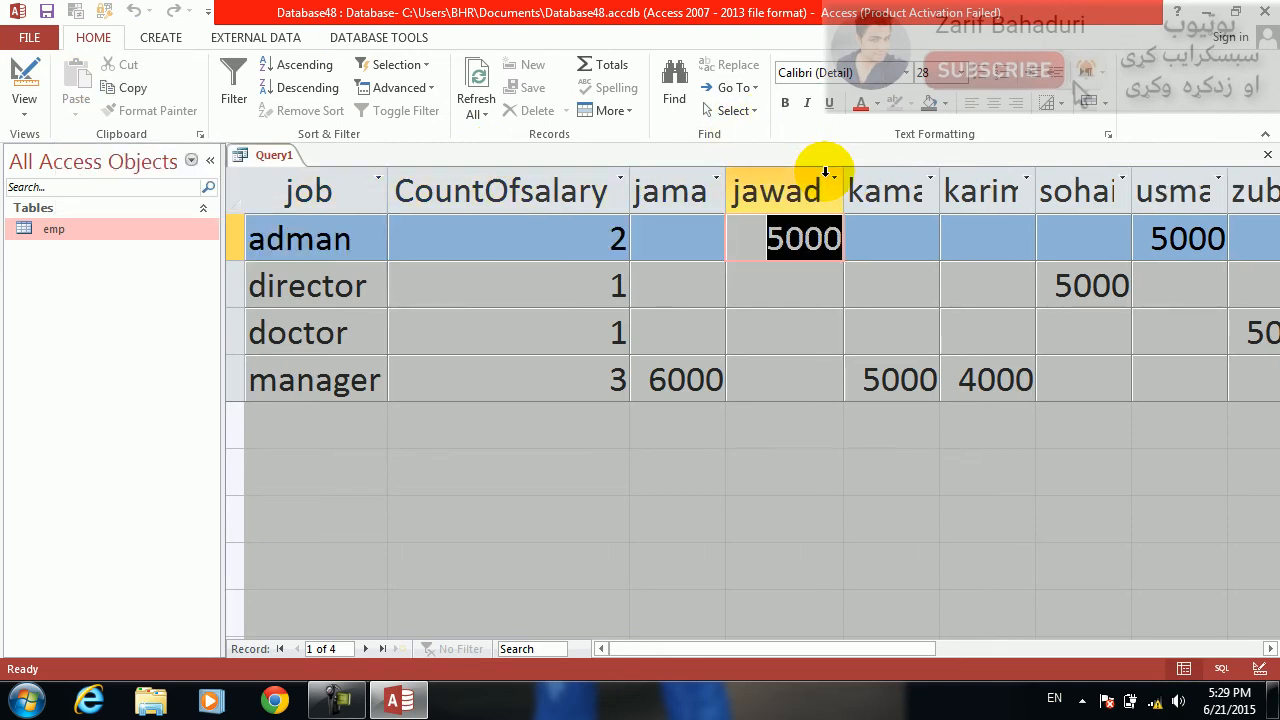
{"action": "key", "text": "Tab"}
{"action": "key", "text": "Tab"}
{"action": "key", "text": "Tab"}
{"action": "key", "text": "Tab"}
{"action": "key", "text": "Tab"}
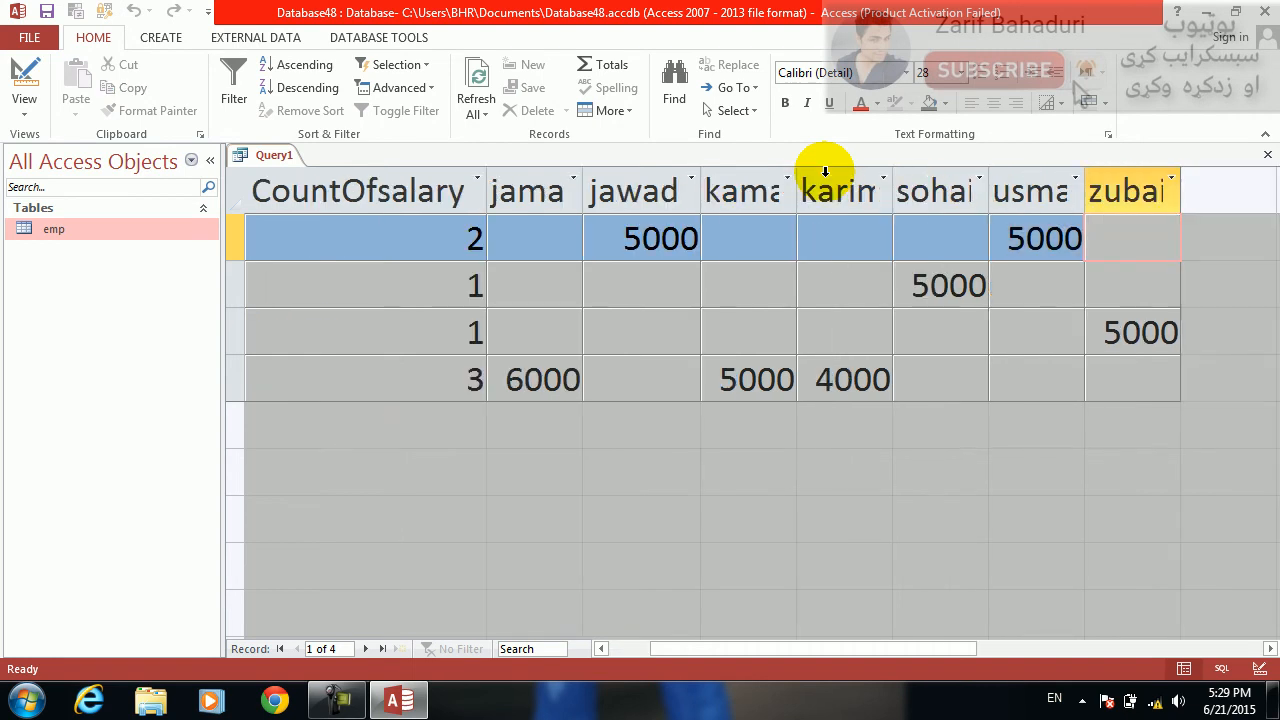
{"action": "key", "text": "Tab"}
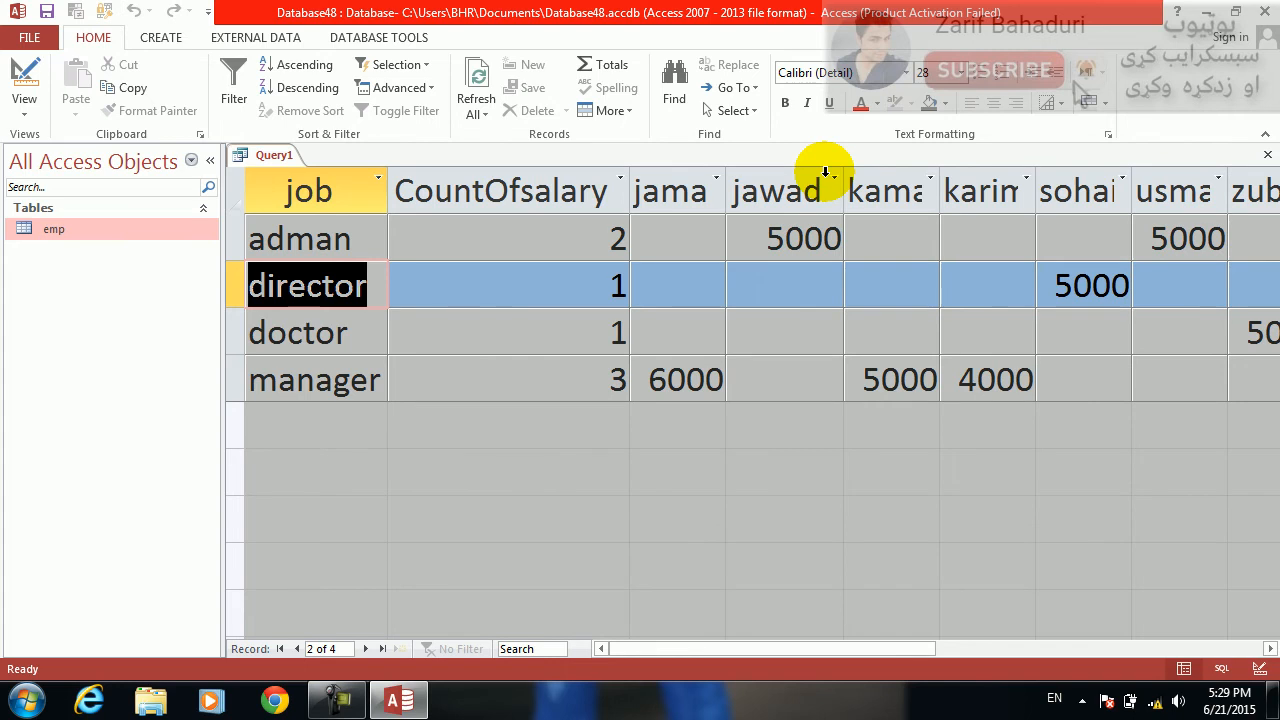
Step: Examine the director and doctor rows' salary counts and sums across the employee name columns
{"action": "key", "text": "Tab"}
{"action": "key", "text": "Tab"}
{"action": "key", "text": "Tab"}
{"action": "key", "text": "Tab"}
{"action": "key", "text": "Tab"}
{"action": "key", "text": "Tab"}
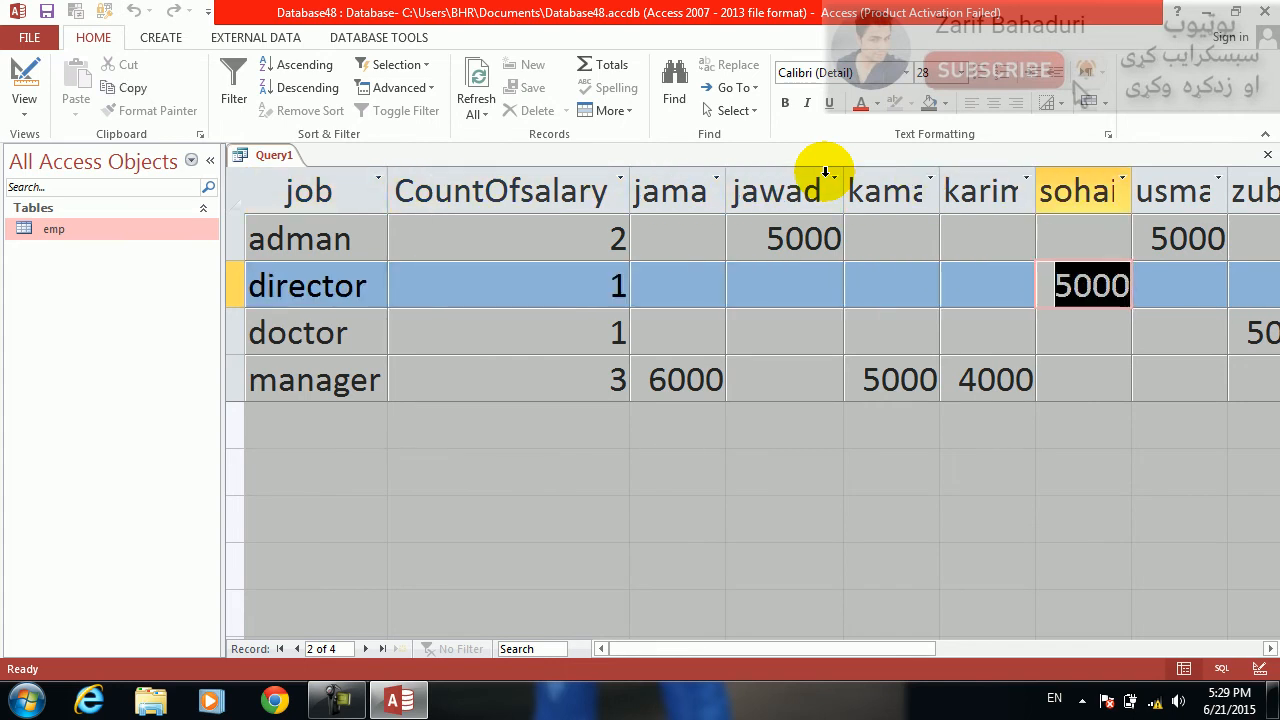
{"action": "key", "text": "Tab"}
{"action": "key", "text": "Tab"}
{"action": "key", "text": "Tab"}
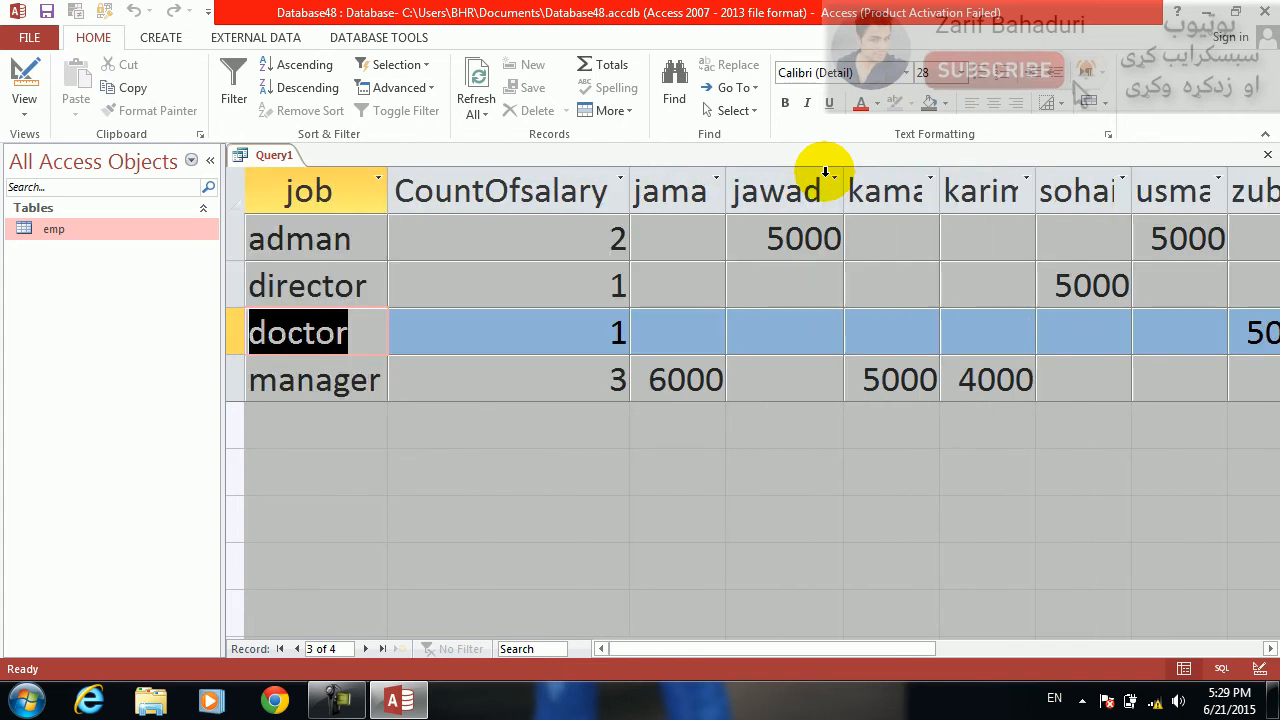
{"action": "key", "text": "Tab"}
{"action": "key", "text": "Tab"}
{"action": "key", "text": "Tab"}
{"action": "key", "text": "Tab"}
{"action": "key", "text": "Tab"}
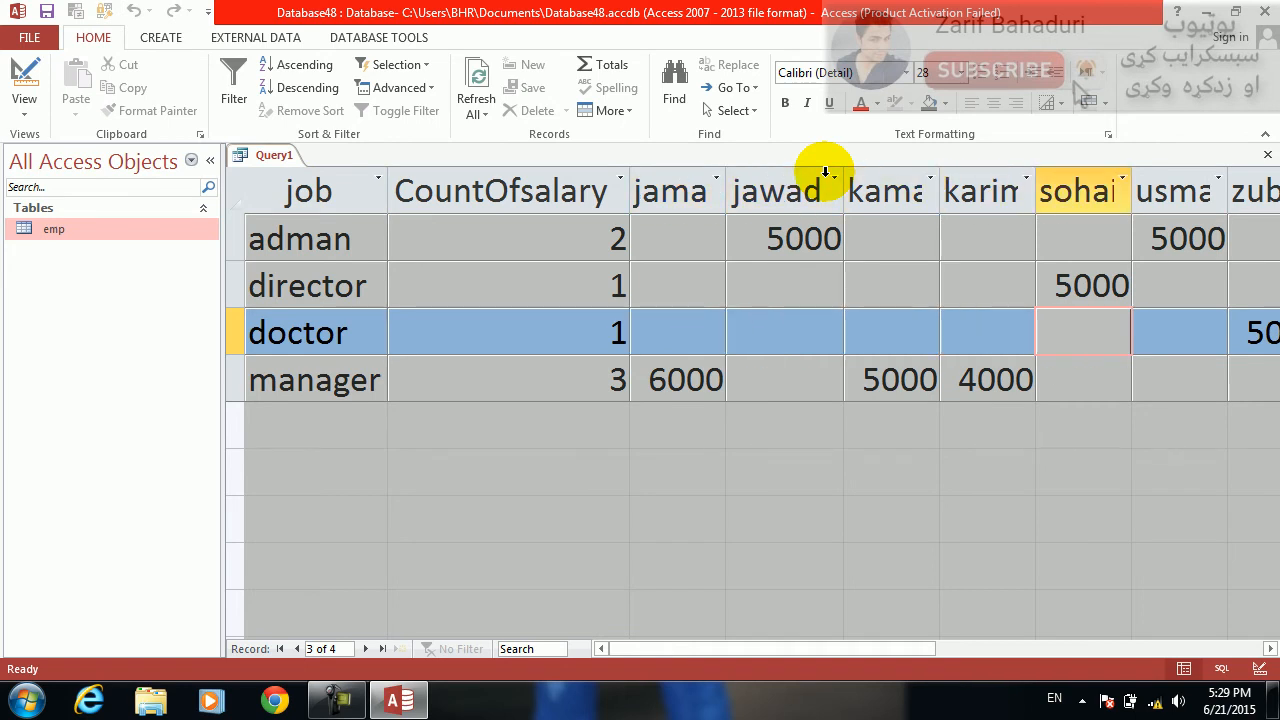
{"action": "key", "text": "Tab"}
{"action": "key", "text": "Tab"}
{"action": "key", "text": "Tab"}
{"action": "key", "text": "Tab"}
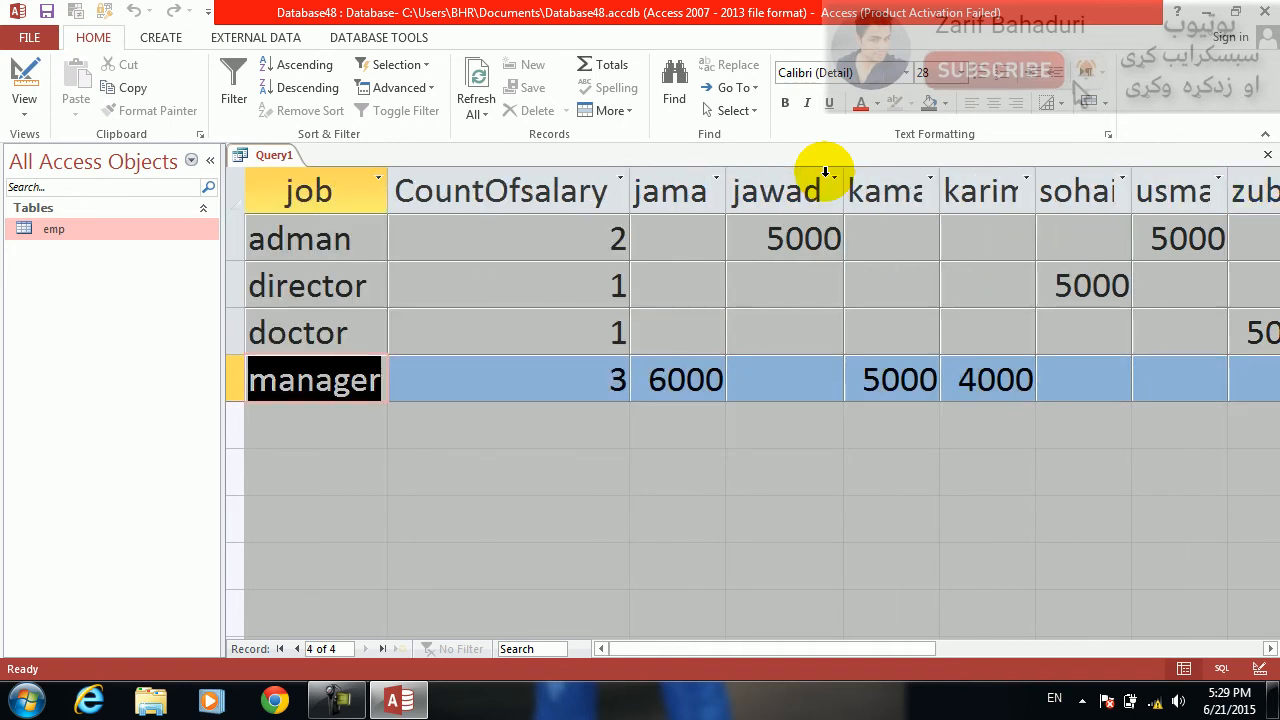
Step: Examine the manager row's salary count and the salary sums under each employee name
{"action": "key", "text": "Tab"}
{"action": "key", "text": "Tab"}
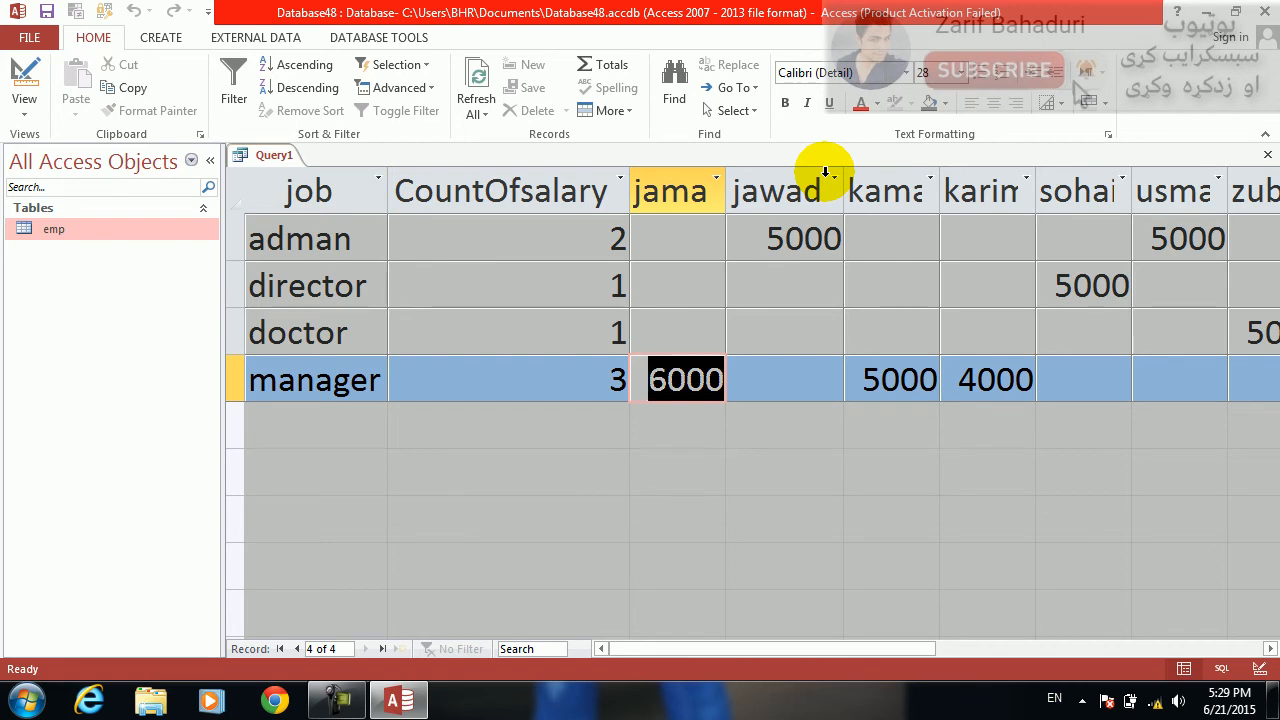
{"action": "key", "text": "Tab"}
{"action": "key", "text": "Tab"}
{"action": "key", "text": "Tab"}
{"action": "key", "text": "Tab"}
{"action": "key", "text": "Tab"}
{"action": "key", "text": "Tab"}
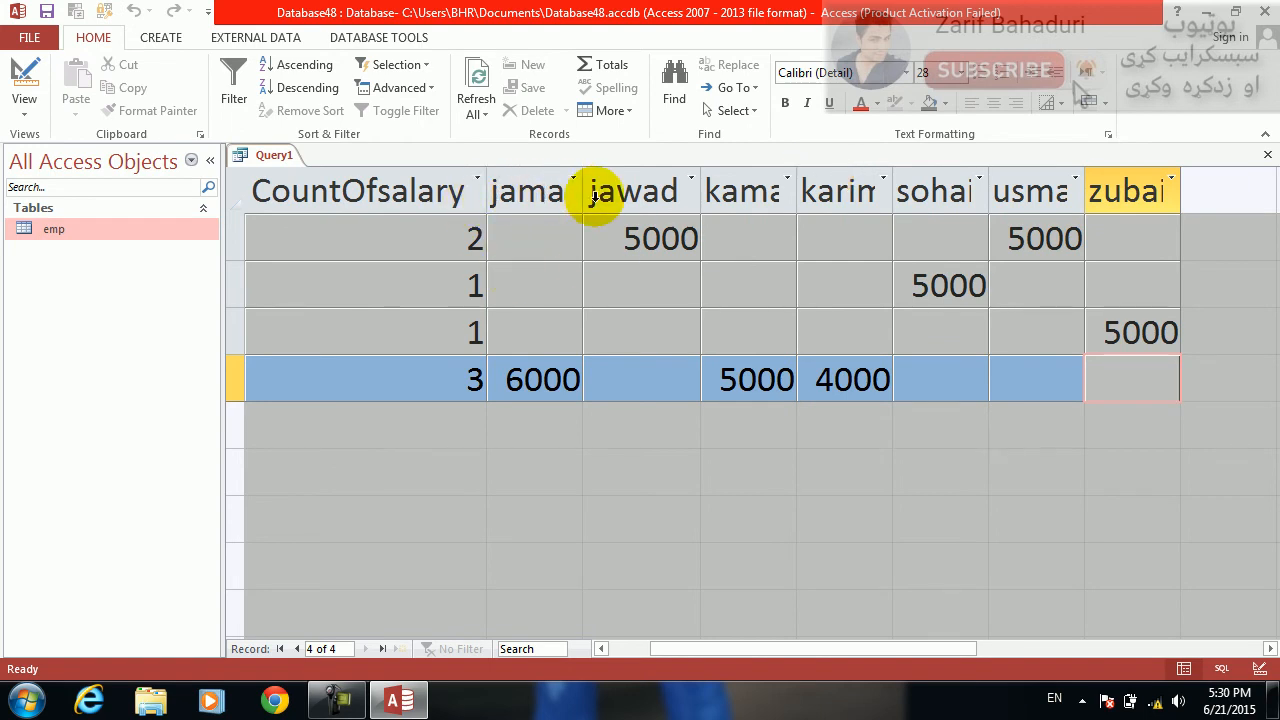
Step: Review the crosstab roles of the ename and job columns in the query design and show the query results again
{"action": "left_click", "coordinate": [25, 78]}
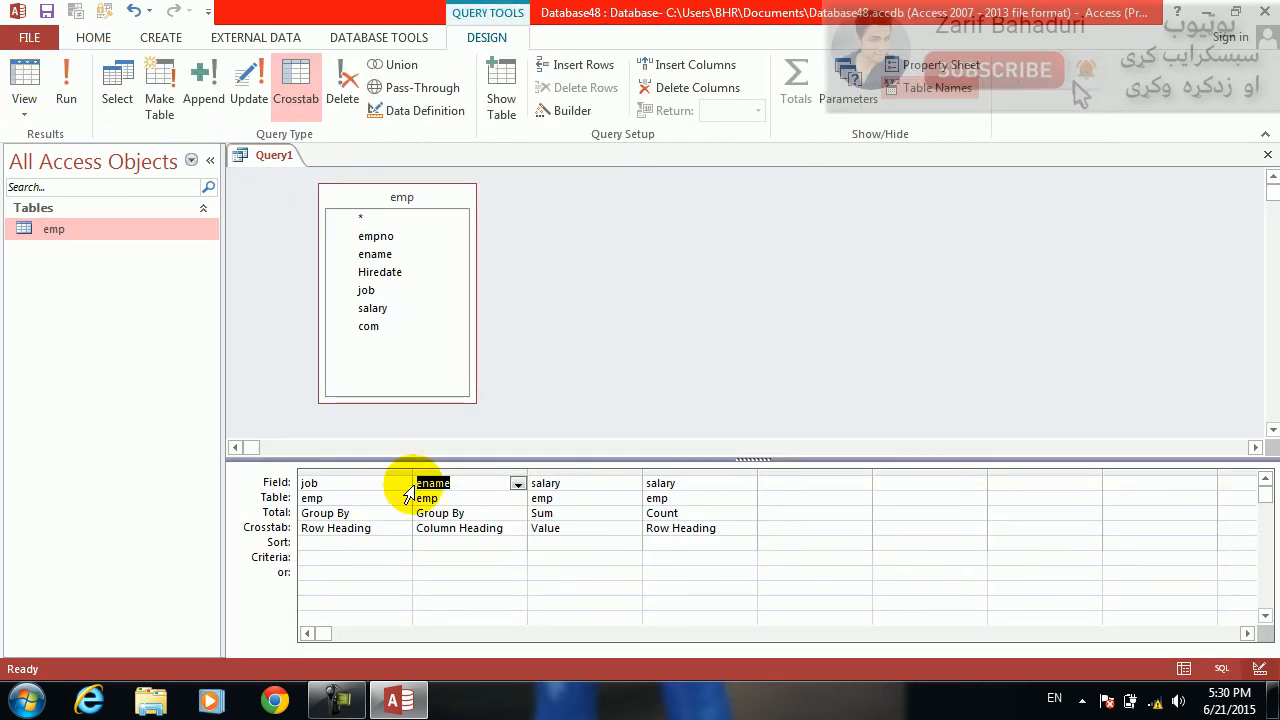
{"action": "left_click", "coordinate": [515, 529]}
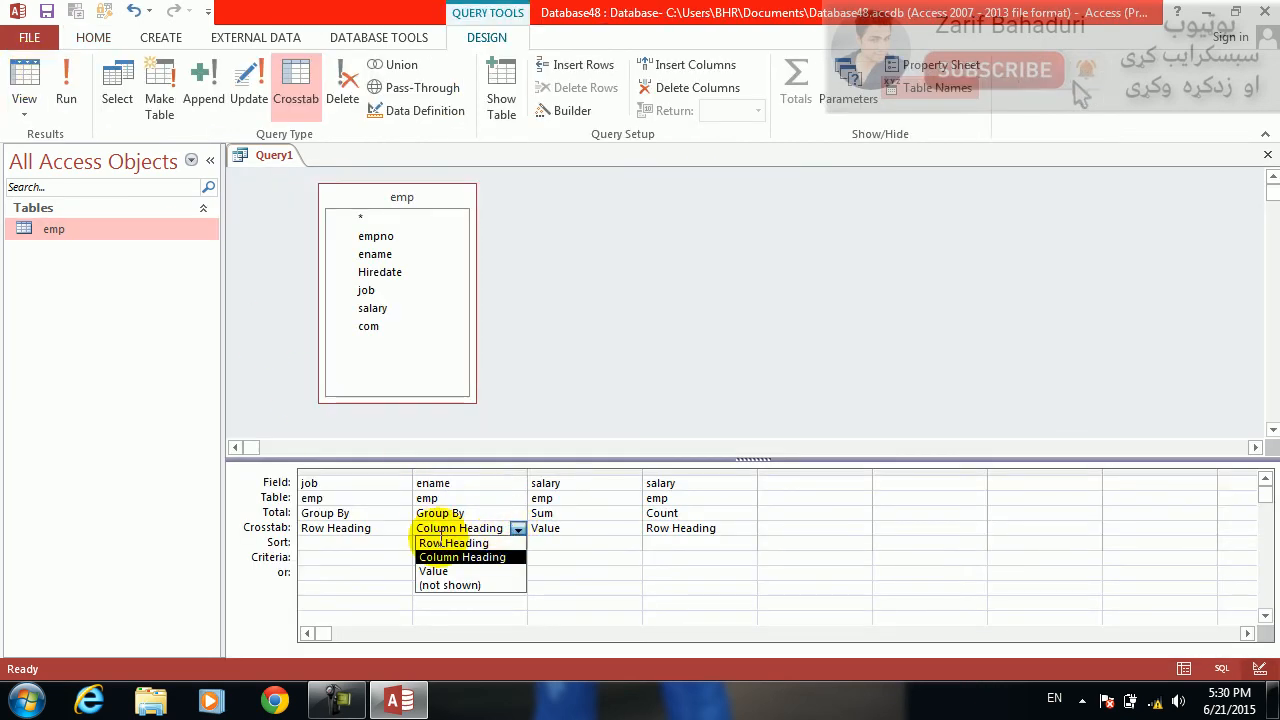
{"action": "left_click", "coordinate": [372, 530]}
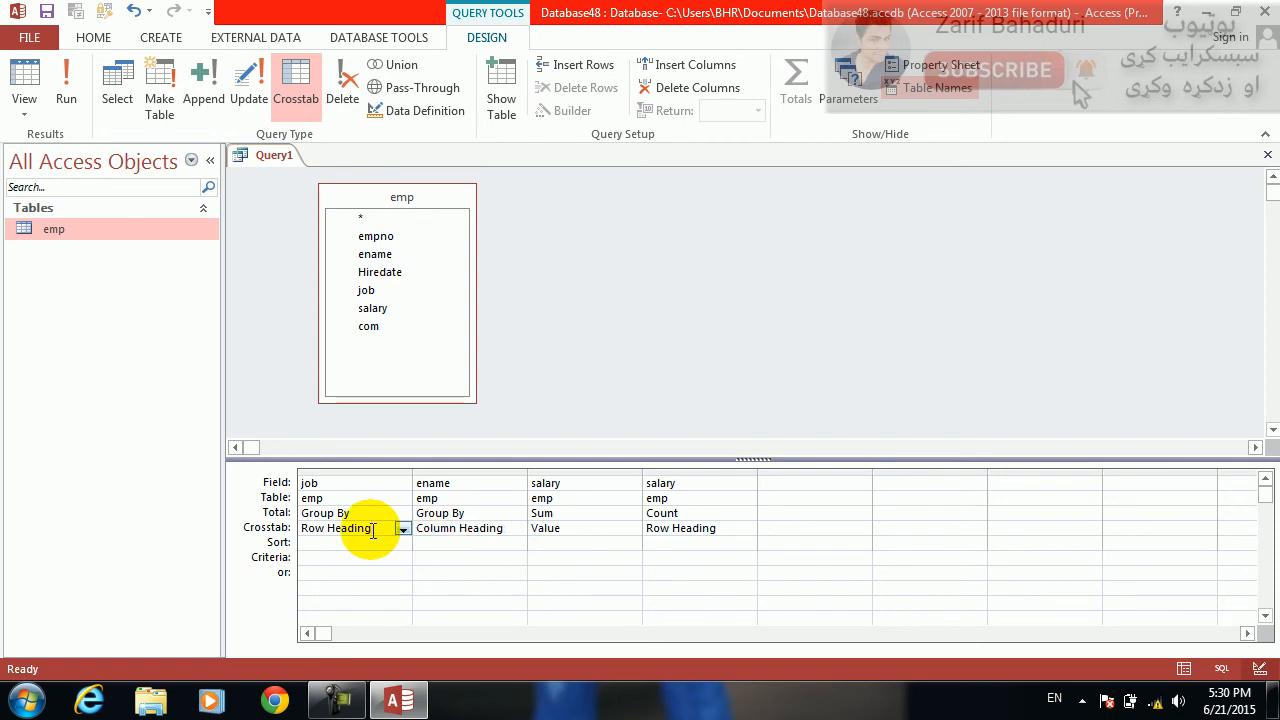
{"action": "left_click", "coordinate": [338, 484]}
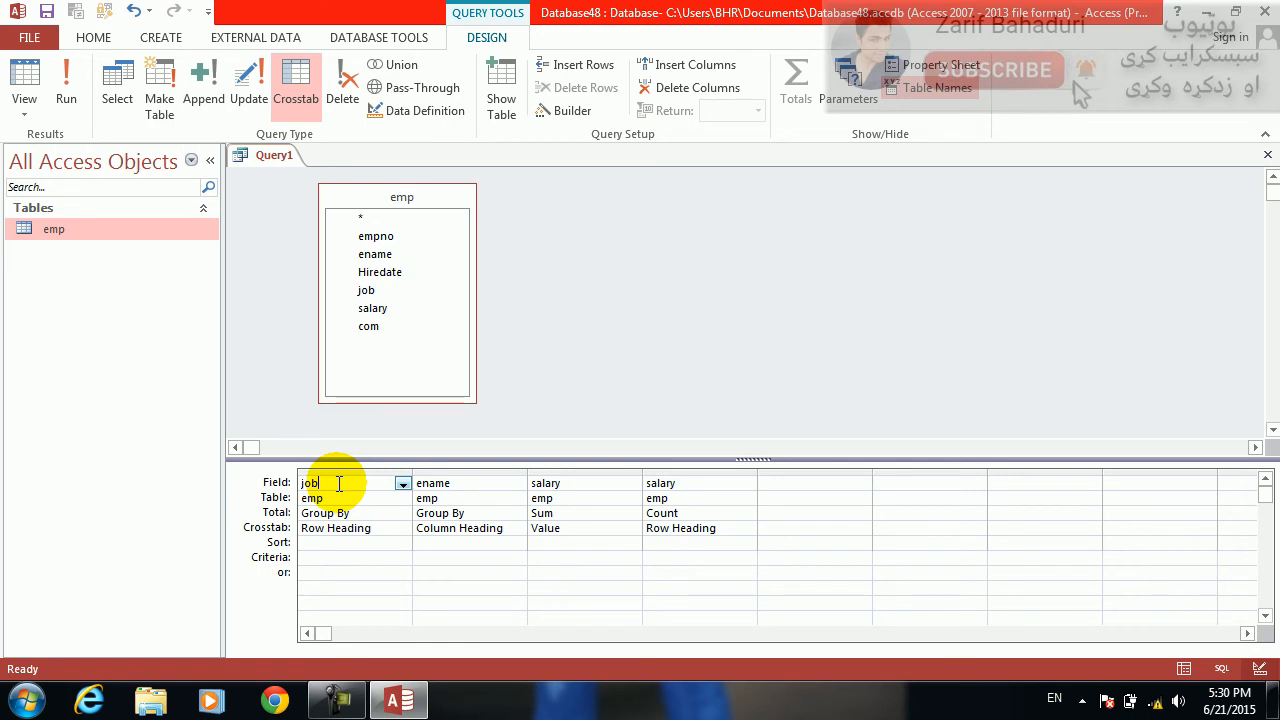
{"action": "left_click", "coordinate": [78, 74]}
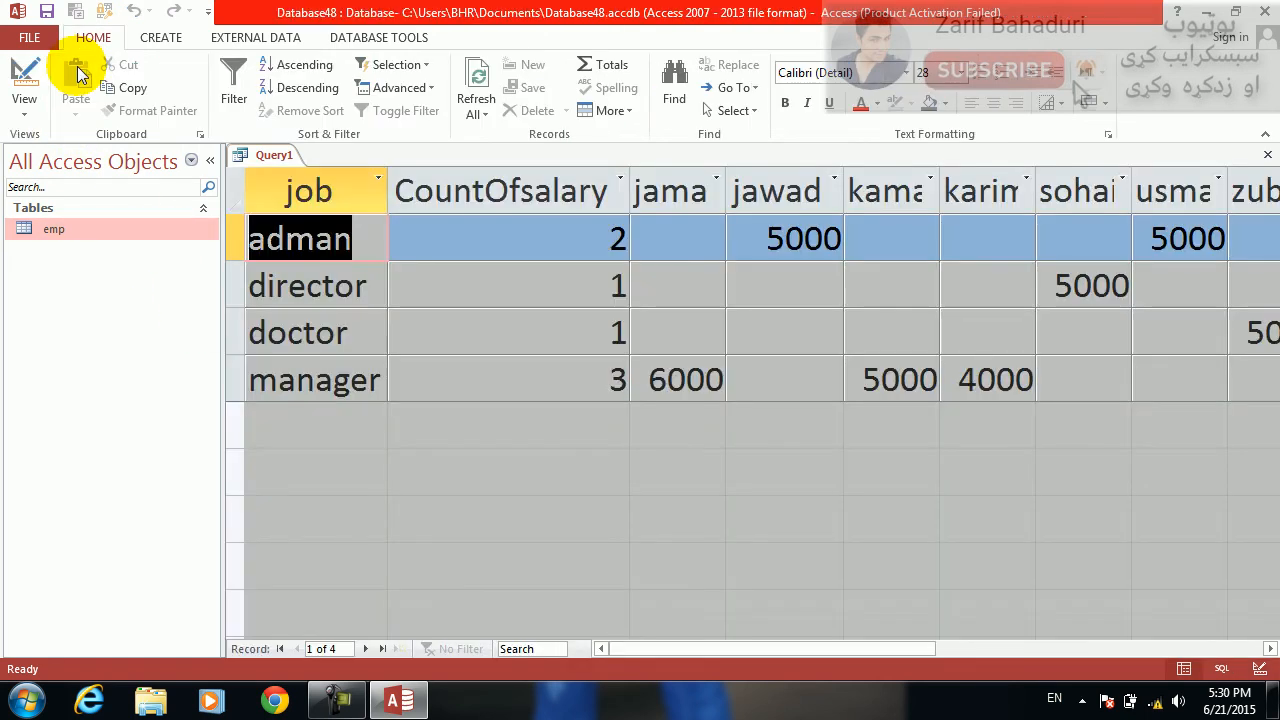
Step: Close the crosstab query without saving its design and delete the emp table from the database
{"action": "left_click", "coordinate": [1268, 157]}
{"action": "key", "text": "Tab"}
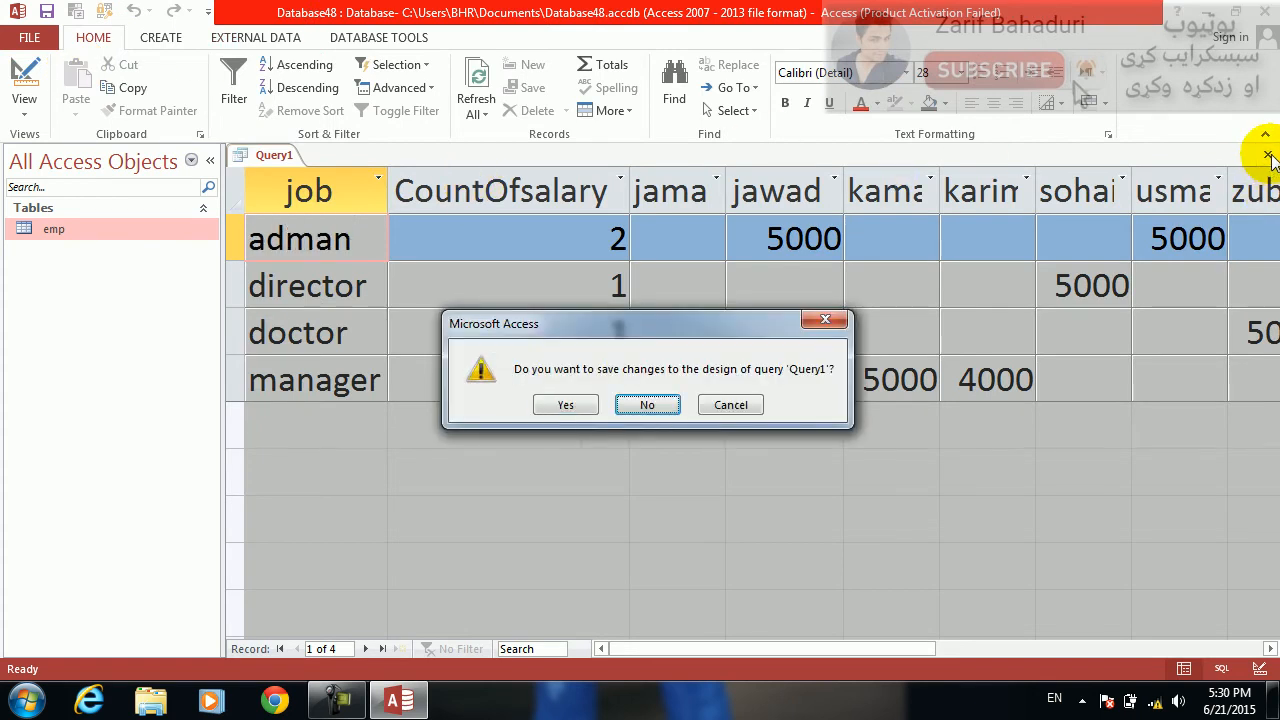
{"action": "key", "text": "Return"}
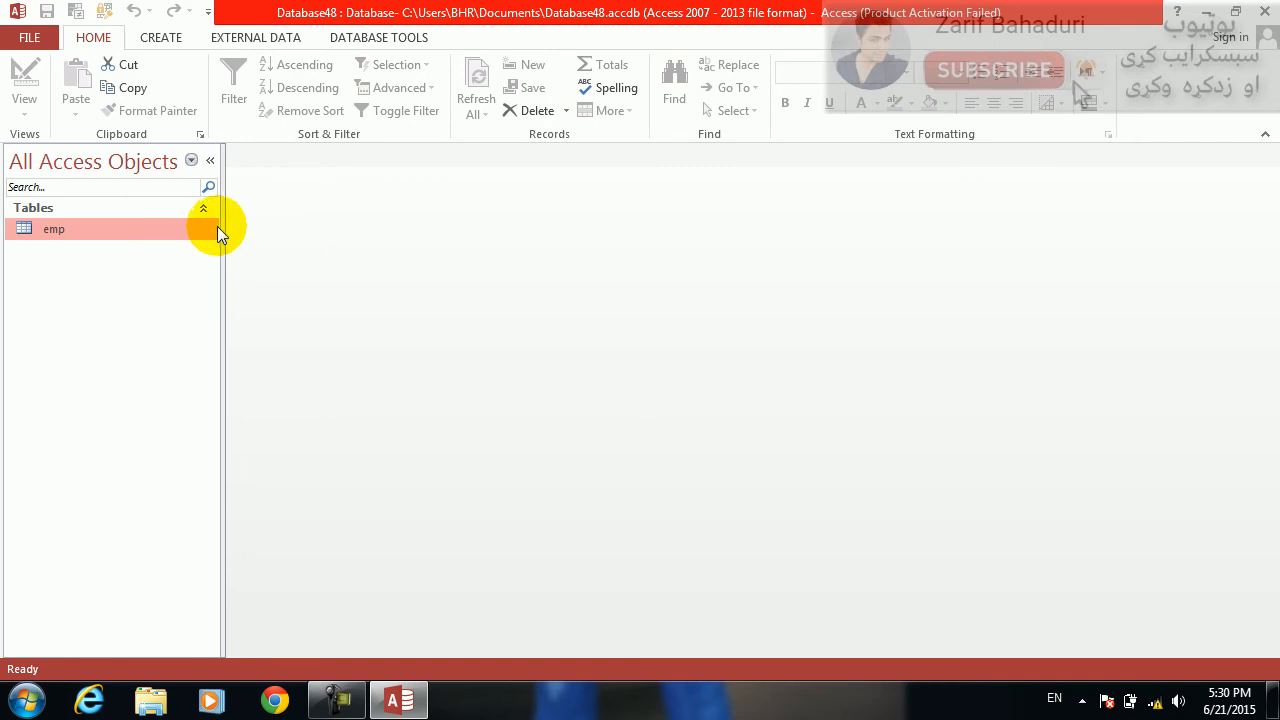
{"action": "key", "text": "Delete"}
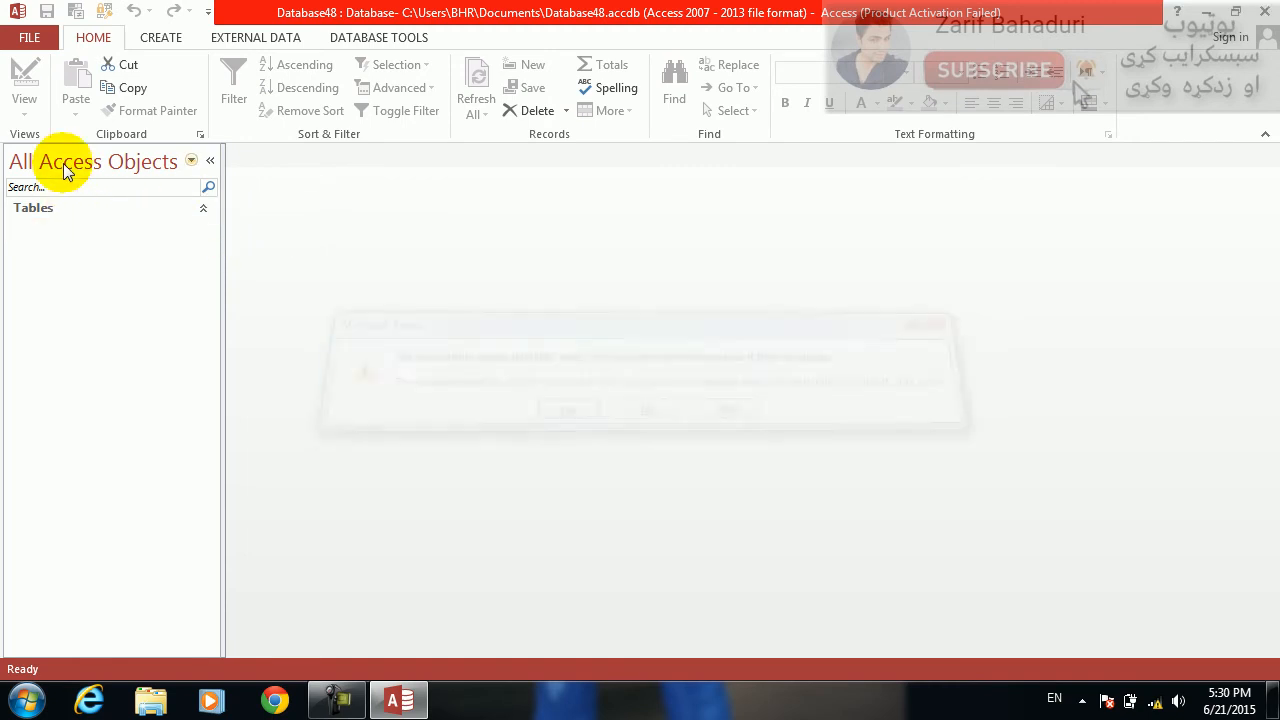
{"action": "key", "text": "Return"}
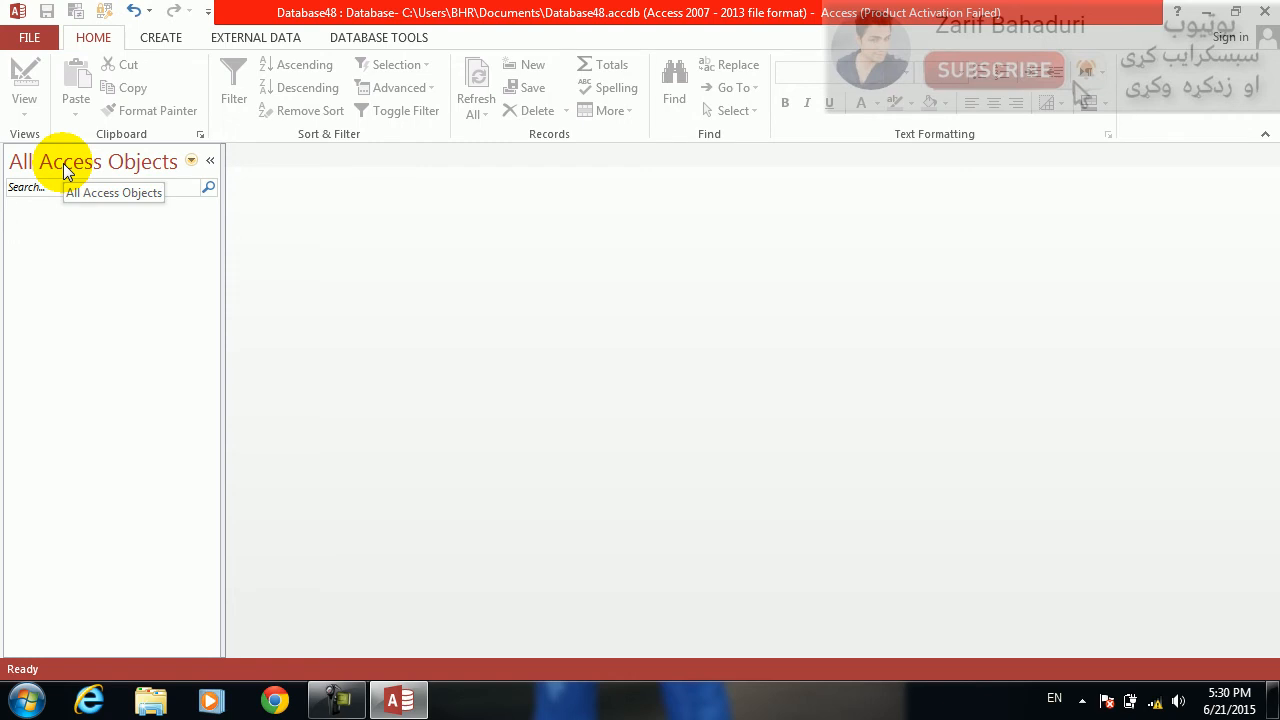
Step: Design a new table with the Short Text fields sname, fname and program
{"action": "left_click", "coordinate": [157, 40]}
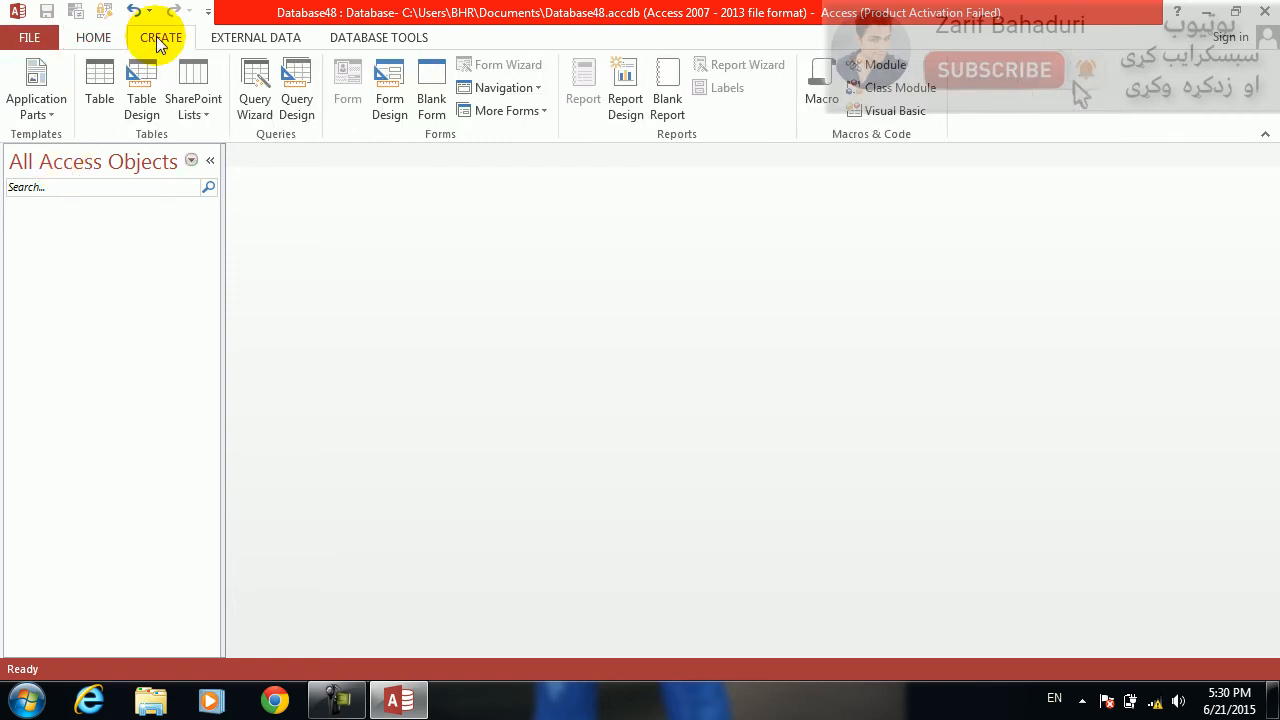
{"action": "left_click", "coordinate": [141, 82]}
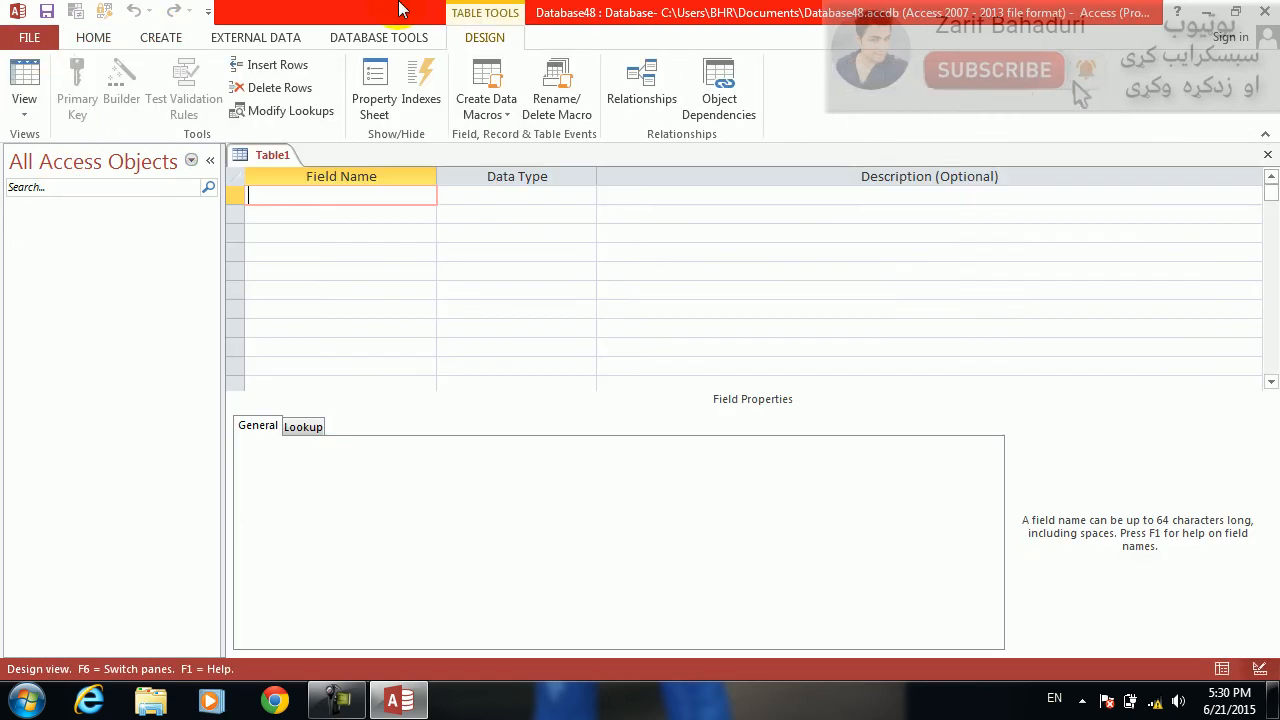
{"action": "type", "text": "sname"}
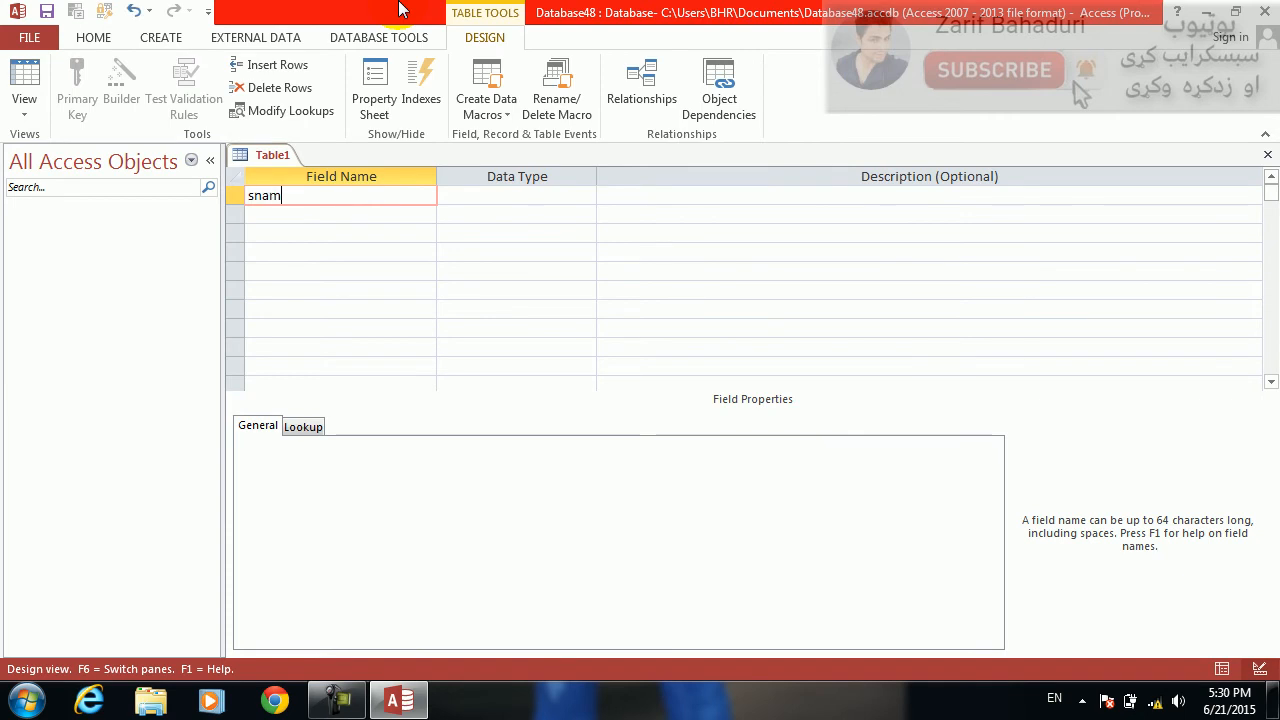
{"action": "key", "text": "Tab"}
{"action": "key", "text": "Tab"}
{"action": "key", "text": "Tab"}
{"action": "type", "text": "fname"}
{"action": "key", "text": "Tab"}
{"action": "key", "text": "Tab"}
{"action": "key", "text": "Tab"}
{"action": "type", "text": "program"}
{"action": "key", "text": "Tab"}
{"action": "key", "text": "Tab"}
{"action": "key", "text": "Tab"}
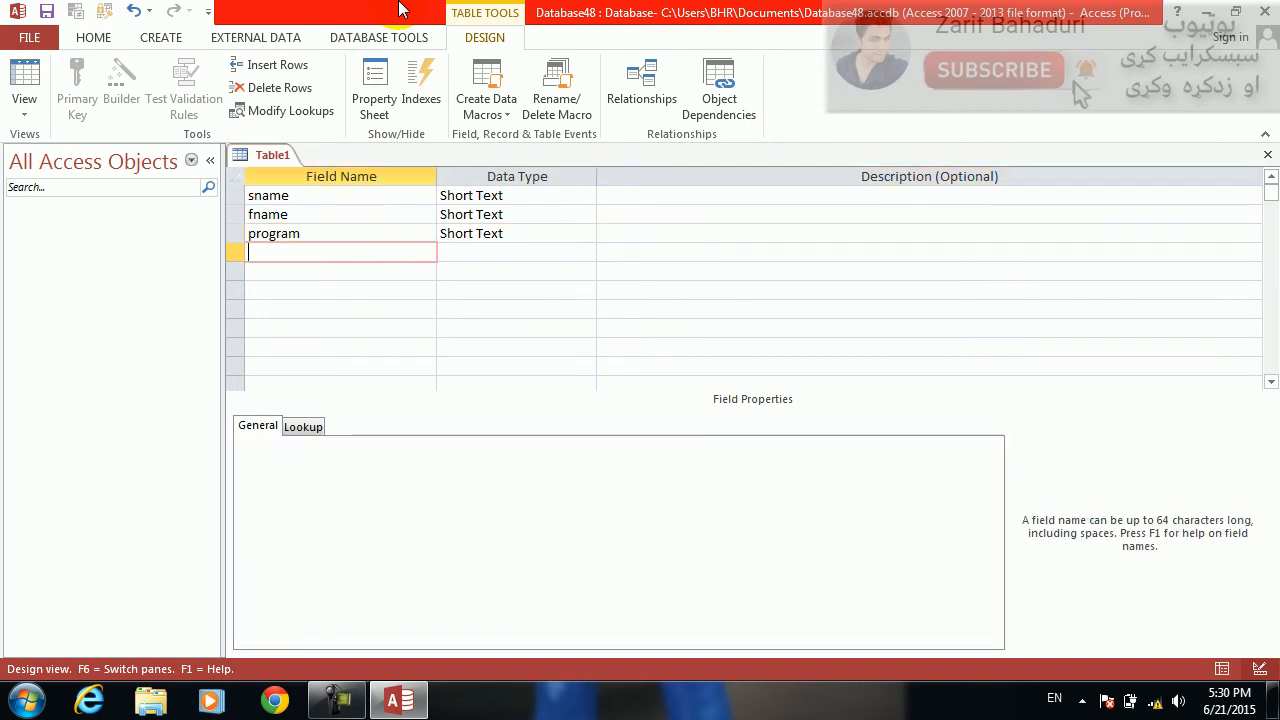
Step: Add a Number field called fee and save the table as Table1 without a primary key
{"action": "type", "text": "fee"}
{"action": "key", "text": "Tab"}
{"action": "type", "text": "n"}
{"action": "key", "text": "Tab"}
{"action": "key", "text": "Tab"}
{"action": "key", "text": "ctrl+s"}
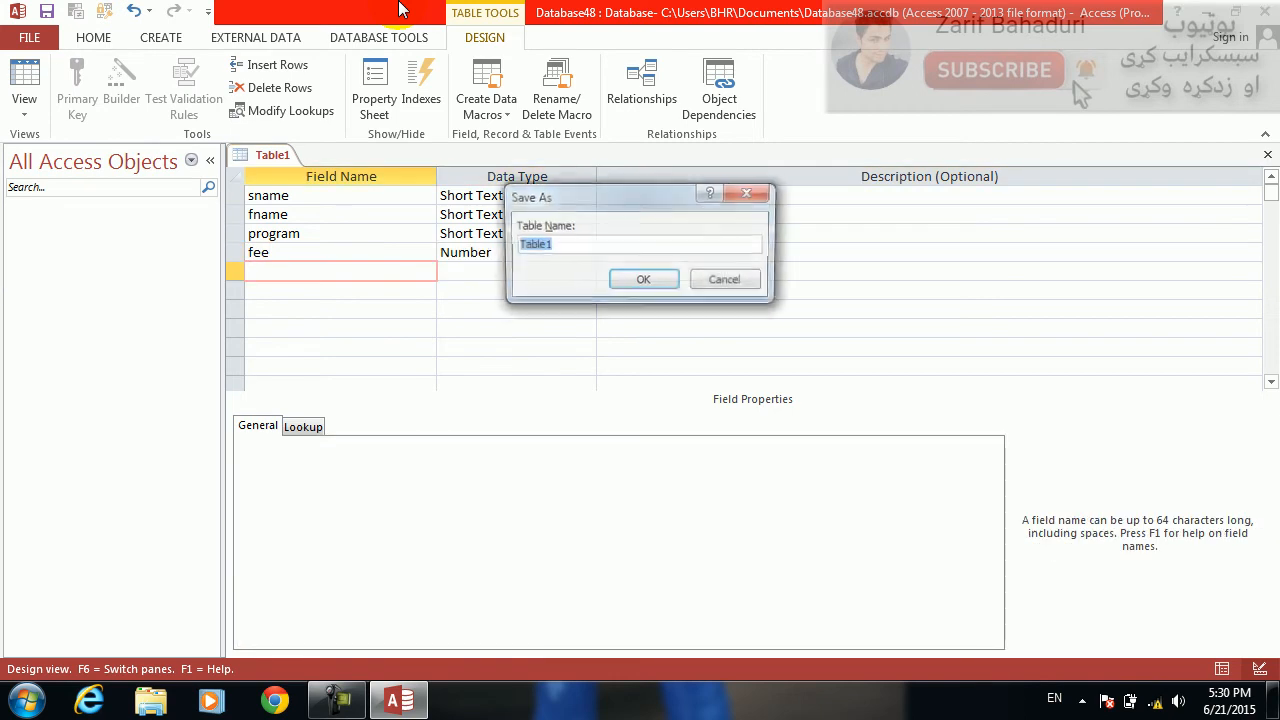
{"action": "key", "text": "Return"}
{"action": "left_click", "coordinate": [649, 423]}
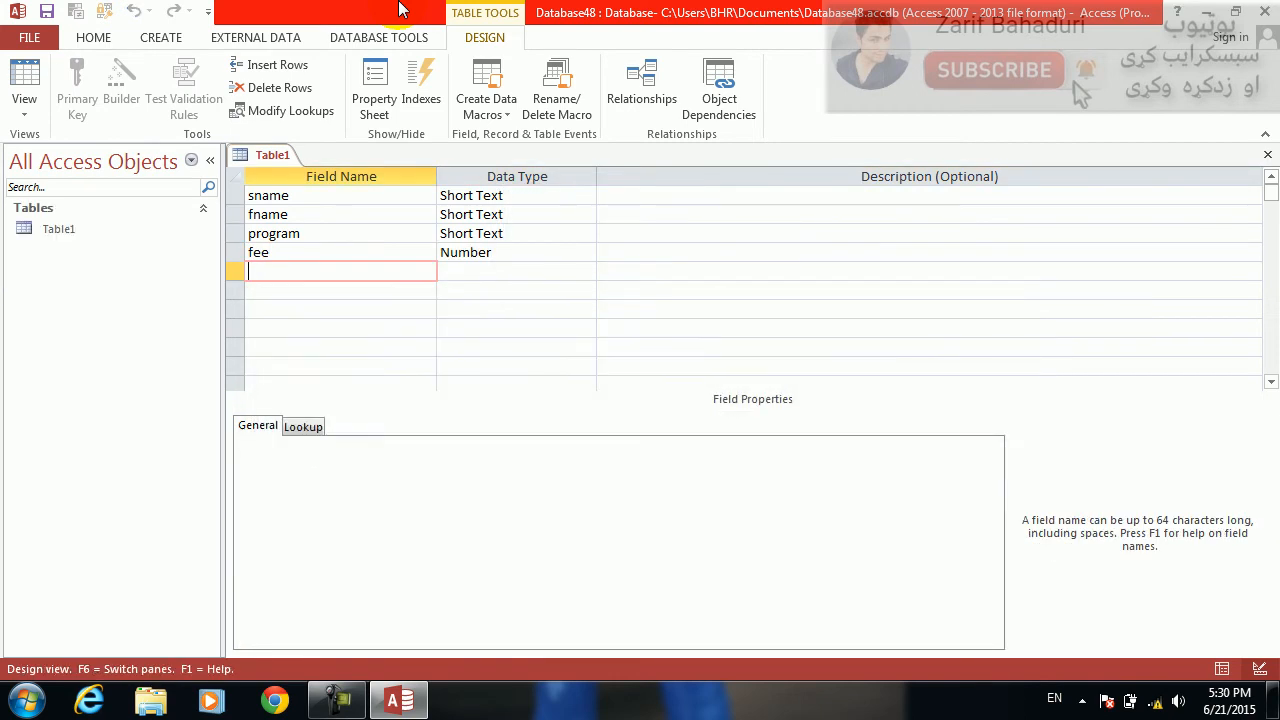
Step: Open Table1 for data entry and enter student names in the sname field of the first four records
{"action": "left_click", "coordinate": [30, 74]}
{"action": "type", "text": "ali"}
{"action": "key", "text": "Down"}
{"action": "type", "text": "khhg"}
{"action": "key", "text": "BackSpace"}
{"action": "key", "text": "BackSpace"}
{"action": "key", "text": "BackSpace"}
{"action": "type", "text": "arim"}
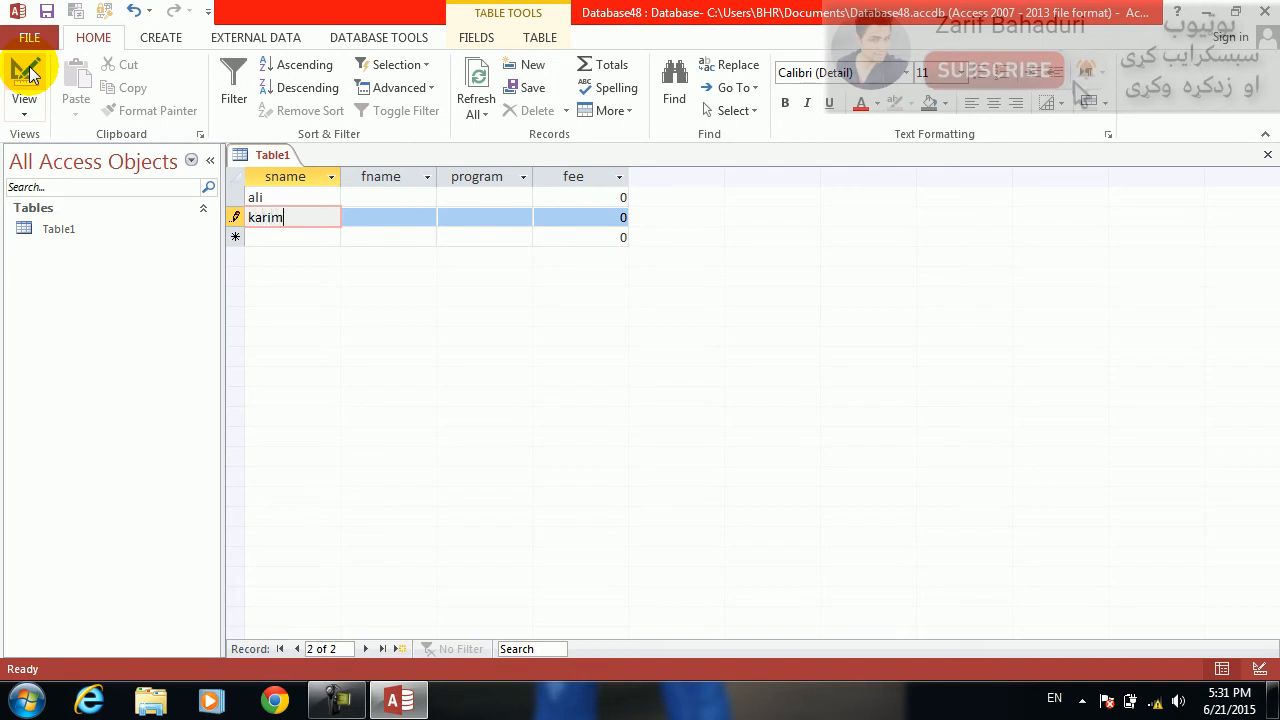
{"action": "key", "text": "Down"}
{"action": "type", "text": "saleem"}
{"action": "key", "text": "Down"}
{"action": "type", "text": "as"}
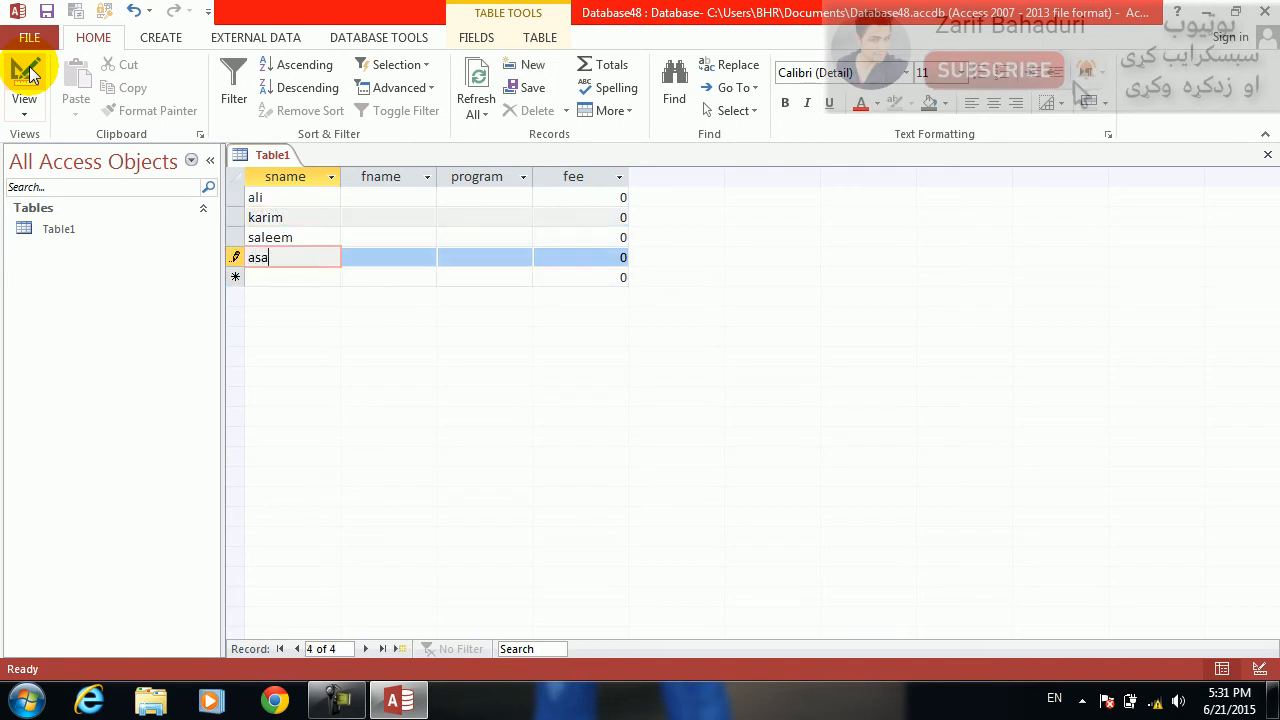
{"action": "type", "text": "ad"}
Step: Enter six more student names in the sname column to make ten records
{"action": "key", "text": "Down"}
{"action": "type", "text": "waheed"}
{"action": "key", "text": "Down"}
{"action": "type", "text": "jamal"}
{"action": "key", "text": "Down"}
{"action": "type", "text": "obaid"}
{"action": "key", "text": "Down"}
{"action": "type", "text": "ikram"}
{"action": "key", "text": "Down"}
{"action": "type", "text": "kamal"}
{"action": "key", "text": "Down"}
{"action": "type", "text": "naeem"}
{"action": "key", "text": "Tab"}
{"action": "type", "text": "aslam"}
{"action": "key", "text": "BackSpace"}
{"action": "key", "text": "BackSpace"}
{"action": "key", "text": "BackSpace"}
{"action": "key", "text": "BackSpace"}
{"action": "key", "text": "BackSpace"}
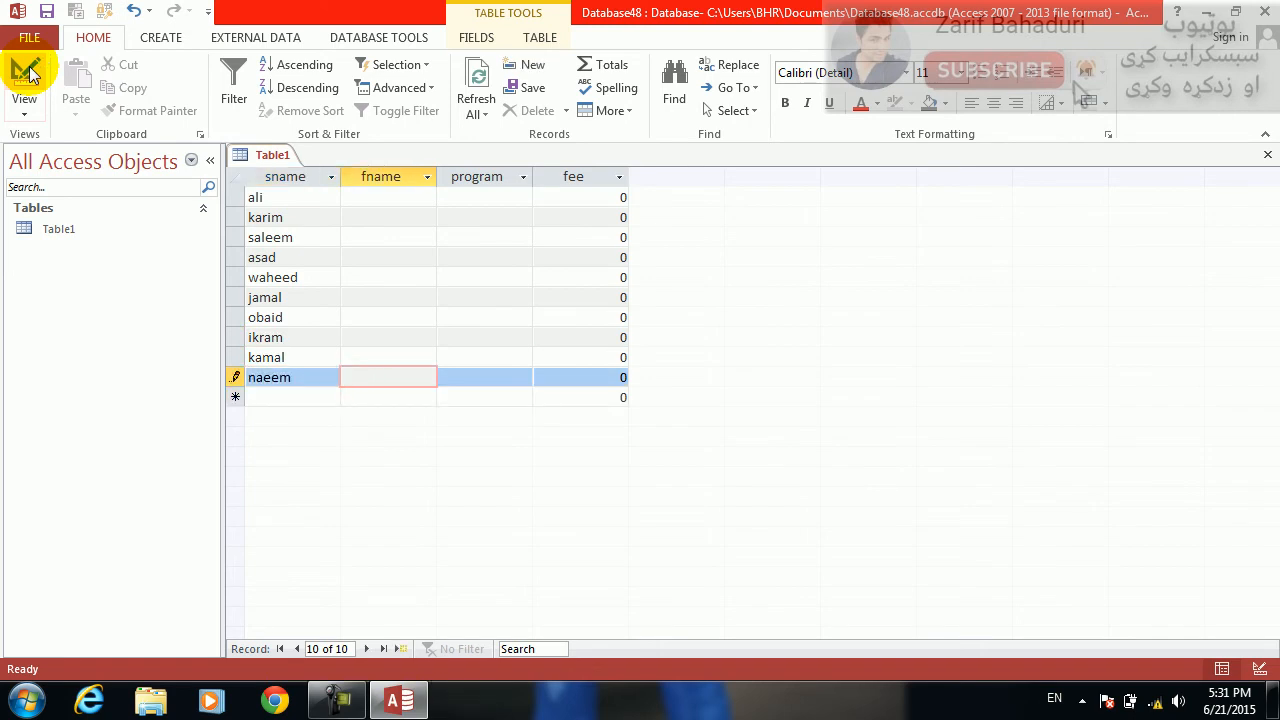
Step: Fill the program field of the last five records, from the tenth upward, with DIT, CIT, DEL, DEL and DEL
{"action": "key", "text": "Tab"}
{"action": "key", "text": "Caps_Lock"}
{"action": "type", "text": "DIT"}
{"action": "key", "text": "Up"}
{"action": "type", "text": "CIT"}
{"action": "key", "text": "Up"}
{"action": "type", "text": "DEL"}
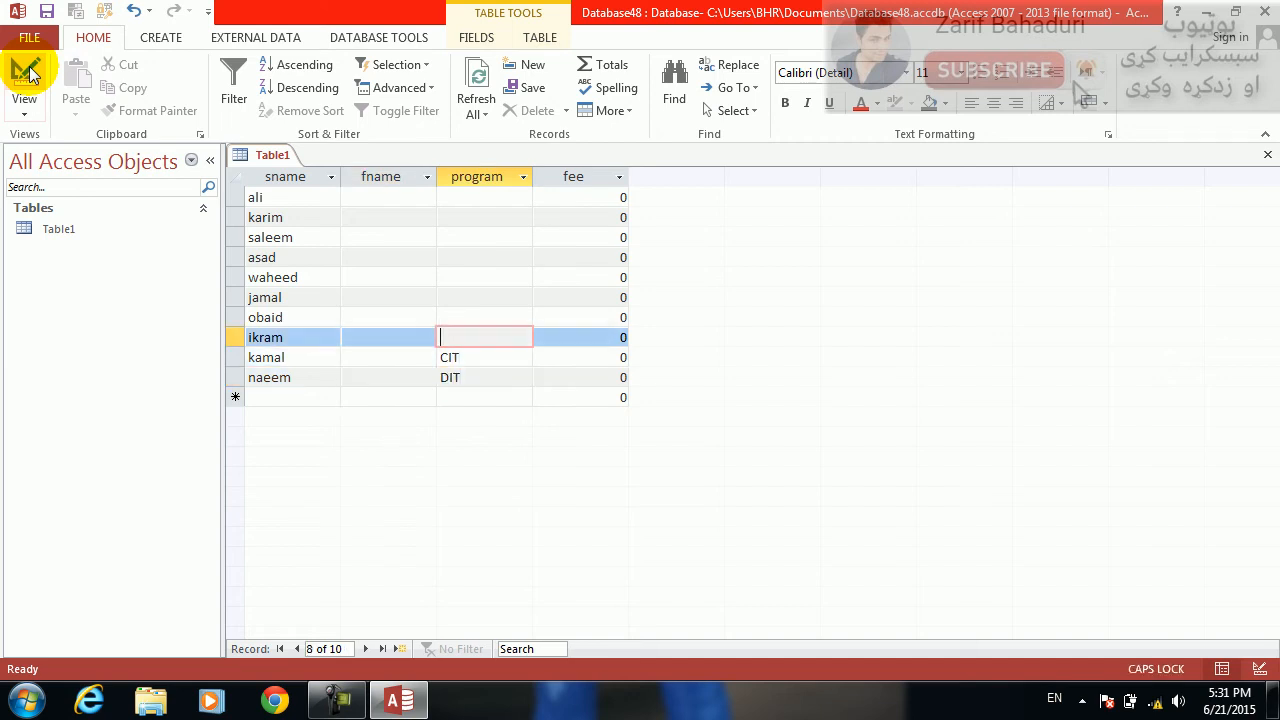
{"action": "key", "text": "Up"}
{"action": "type", "text": "DEL"}
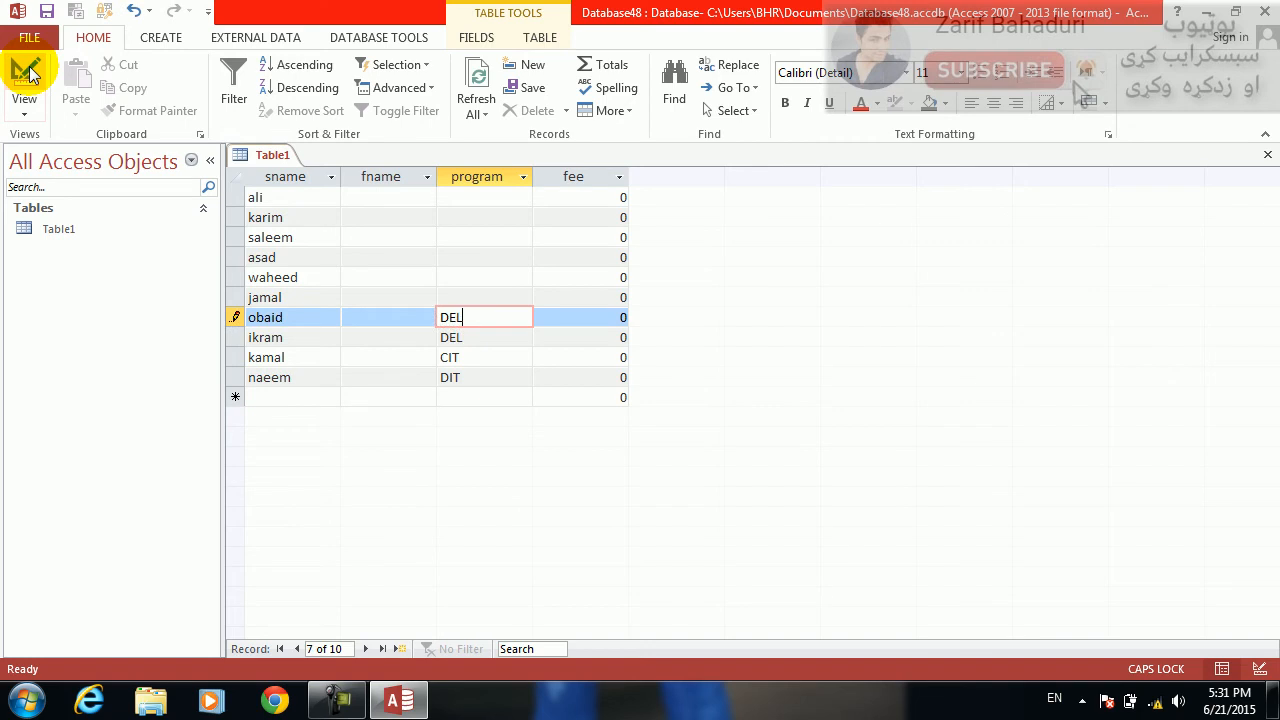
{"action": "key", "text": "Up"}
{"action": "type", "text": "DEL"}
Step: Set the program to DIT for the fifth and fourth records and to CIT for the first three records
{"action": "key", "text": "Up"}
{"action": "type", "text": "DIT"}
{"action": "key", "text": "Up"}
{"action": "type", "text": "DEIT"}
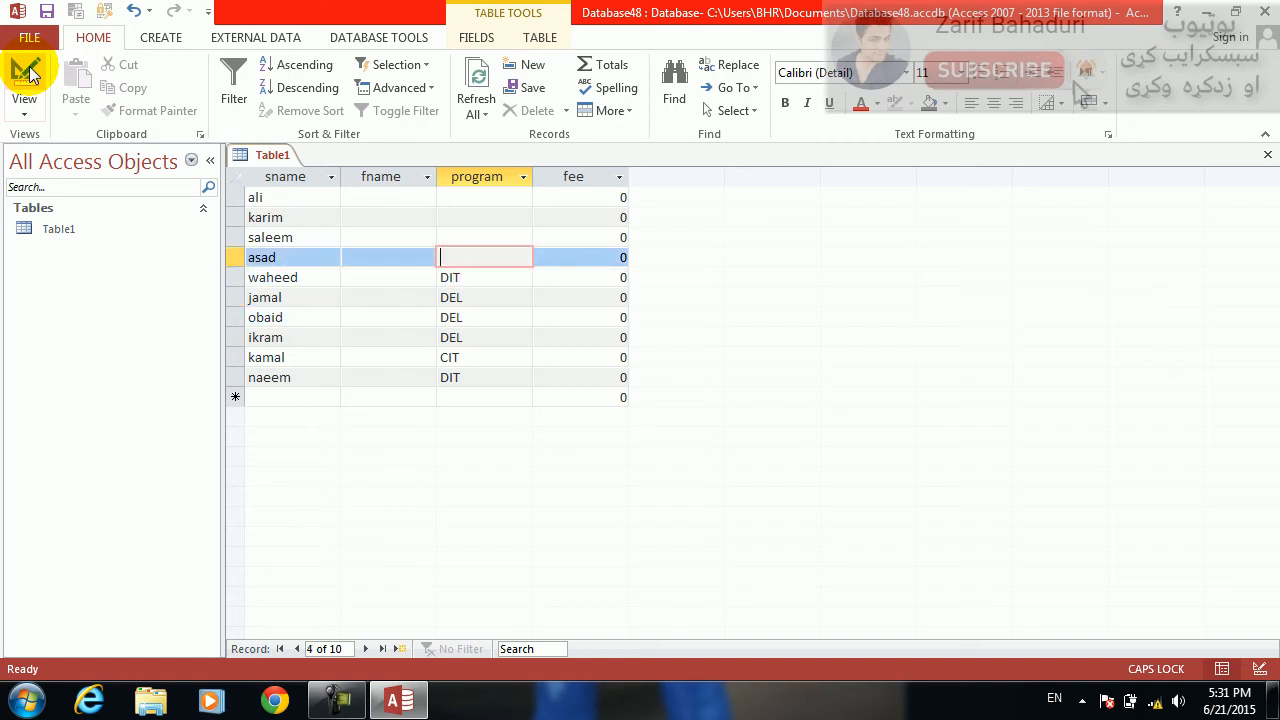
{"action": "key", "text": "BackSpace"}
{"action": "key", "text": "BackSpace"}
{"action": "key", "text": "BackSpace"}
{"action": "type", "text": "IT"}
{"action": "key", "text": "Up"}
{"action": "type", "text": "CIT"}
{"action": "key", "text": "Up"}
{"action": "type", "text": "C"}
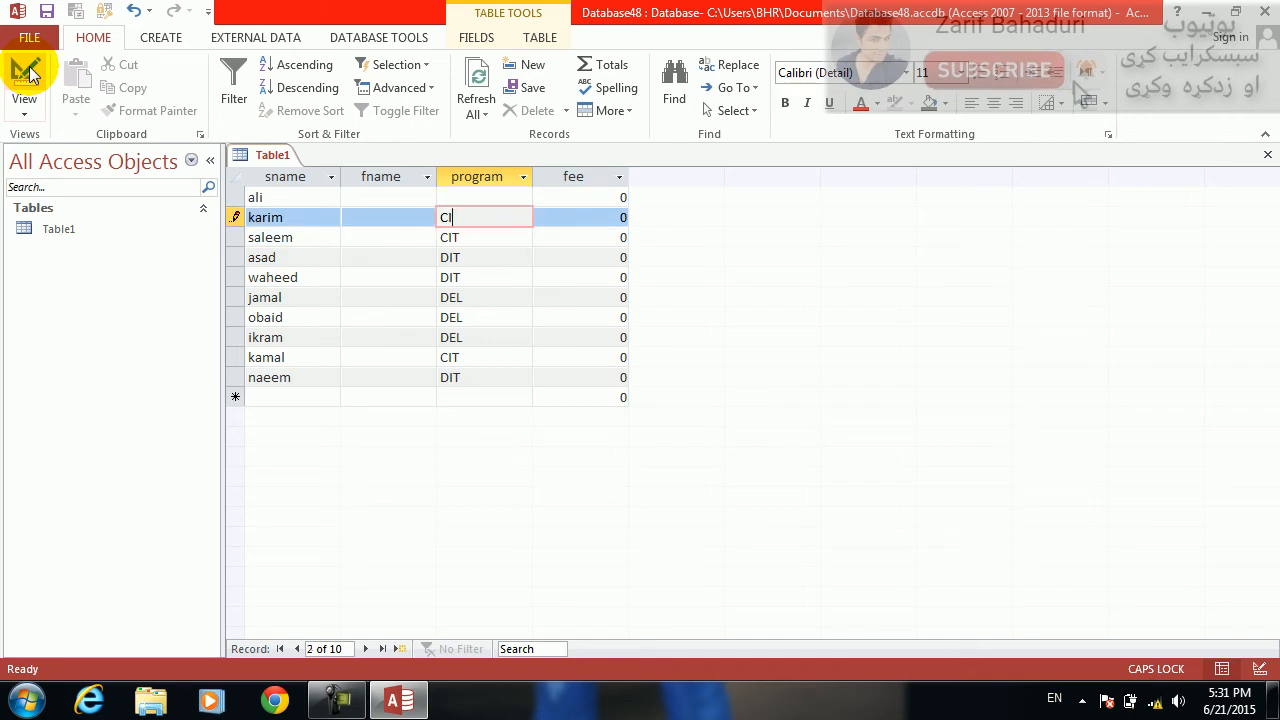
{"action": "type", "text": "IT"}
{"action": "key", "text": "Up"}
{"action": "type", "text": "CIT"}
Step: Enter fees of 900, 800, 900, 800 and 900 for the first five records
{"action": "key", "text": "Tab"}
{"action": "type", "text": "900"}
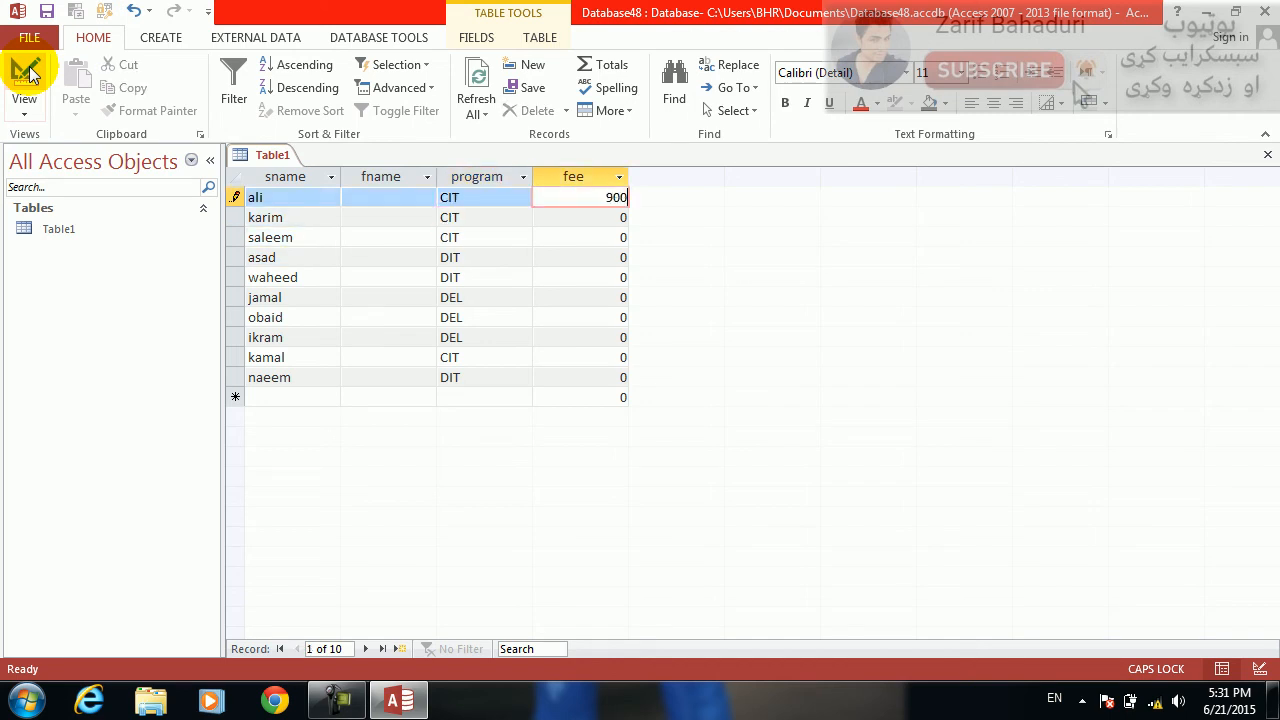
{"action": "key", "text": "Down"}
{"action": "type", "text": "800"}
{"action": "key", "text": "Down"}
{"action": "type", "text": "900"}
{"action": "key", "text": "Down"}
{"action": "type", "text": "800"}
{"action": "key", "text": "Down"}
{"action": "type", "text": "900"}
Step: Enter fees of 900, 800, 900, 900 and 800 for the last five records and close Table1
{"action": "key", "text": "Down"}
{"action": "type", "text": "900"}
{"action": "key", "text": "Down"}
{"action": "type", "text": "800"}
{"action": "key", "text": "Down"}
{"action": "type", "text": "900"}
{"action": "key", "text": "Down"}
{"action": "type", "text": "900"}
{"action": "key", "text": "Down"}
{"action": "type", "text": "800"}
{"action": "left_click", "coordinate": [25, 75]}
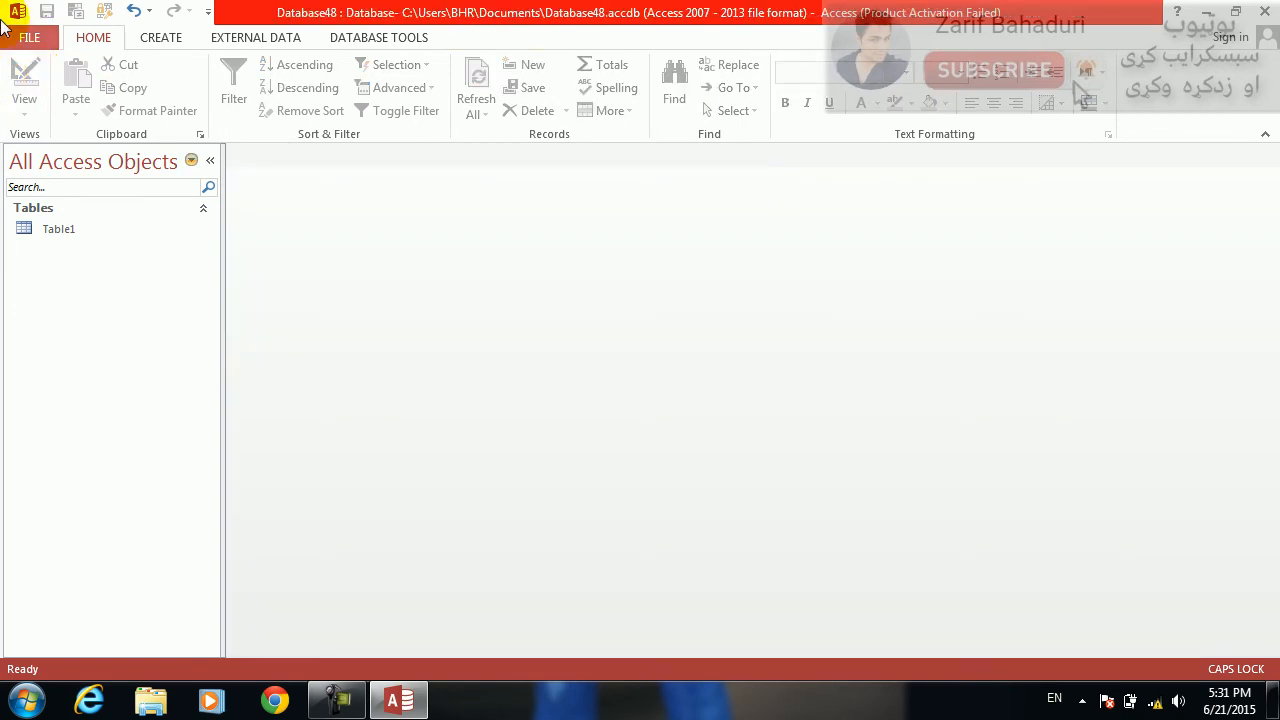
Step: Create a new query in design view, add Table1 to it and reposition the table's field list
{"action": "left_click", "coordinate": [163, 35]}
{"action": "left_click", "coordinate": [300, 78]}
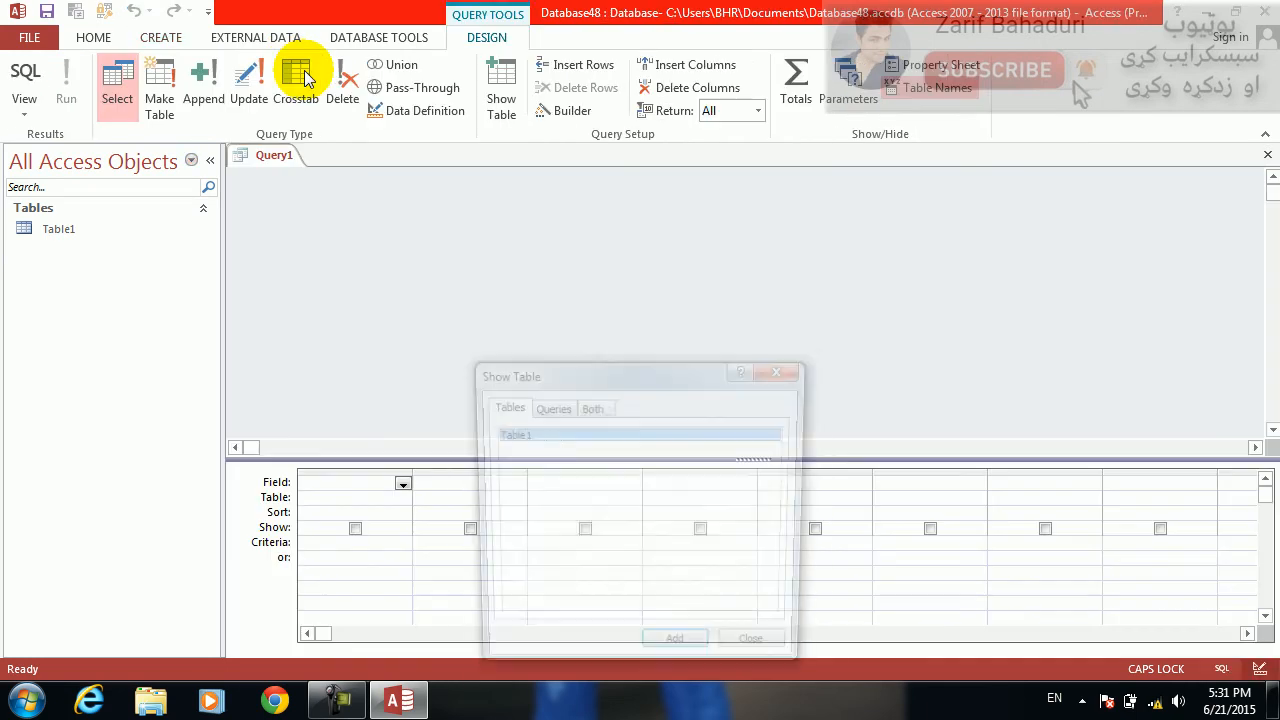
{"action": "key", "text": "Return"}
{"action": "key", "text": "Escape"}
{"action": "left_click_drag", "start_coordinate": [333, 200], "coordinate": [405, 200]}
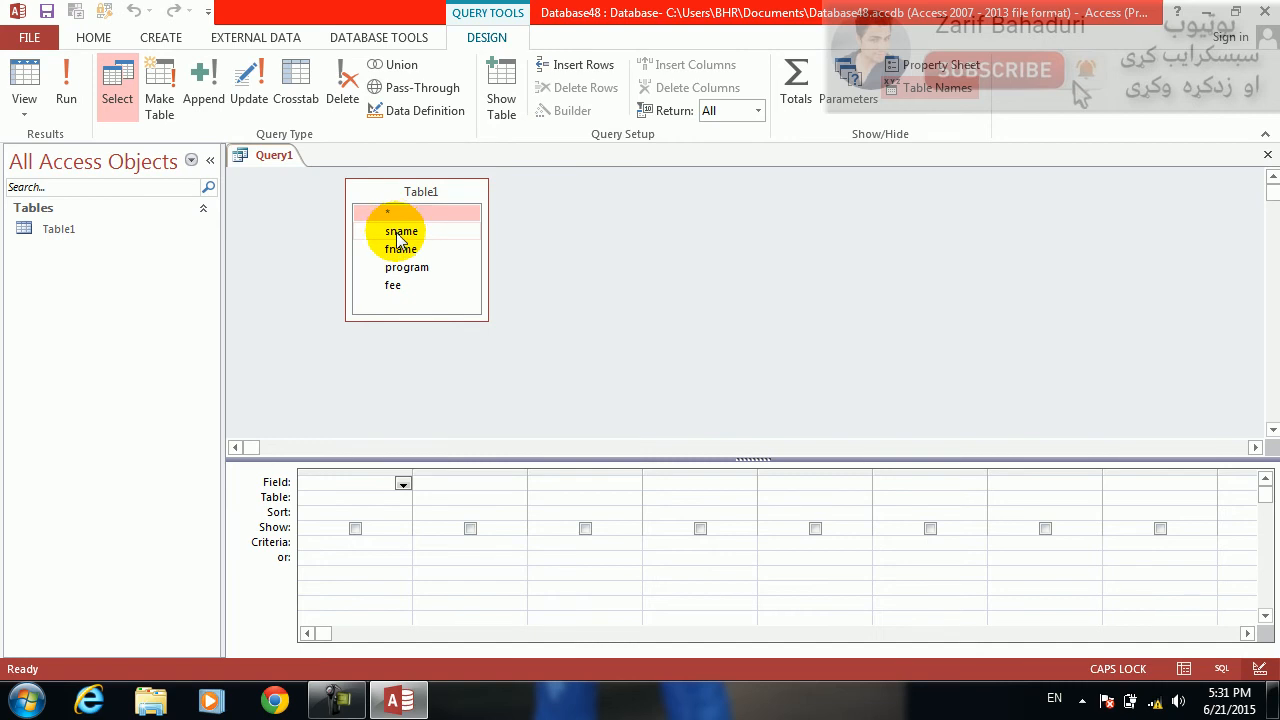
Step: Add the program, sname and fee fields to the query grid and convert the query to a crosstab
{"action": "double_click", "coordinate": [400, 267]}
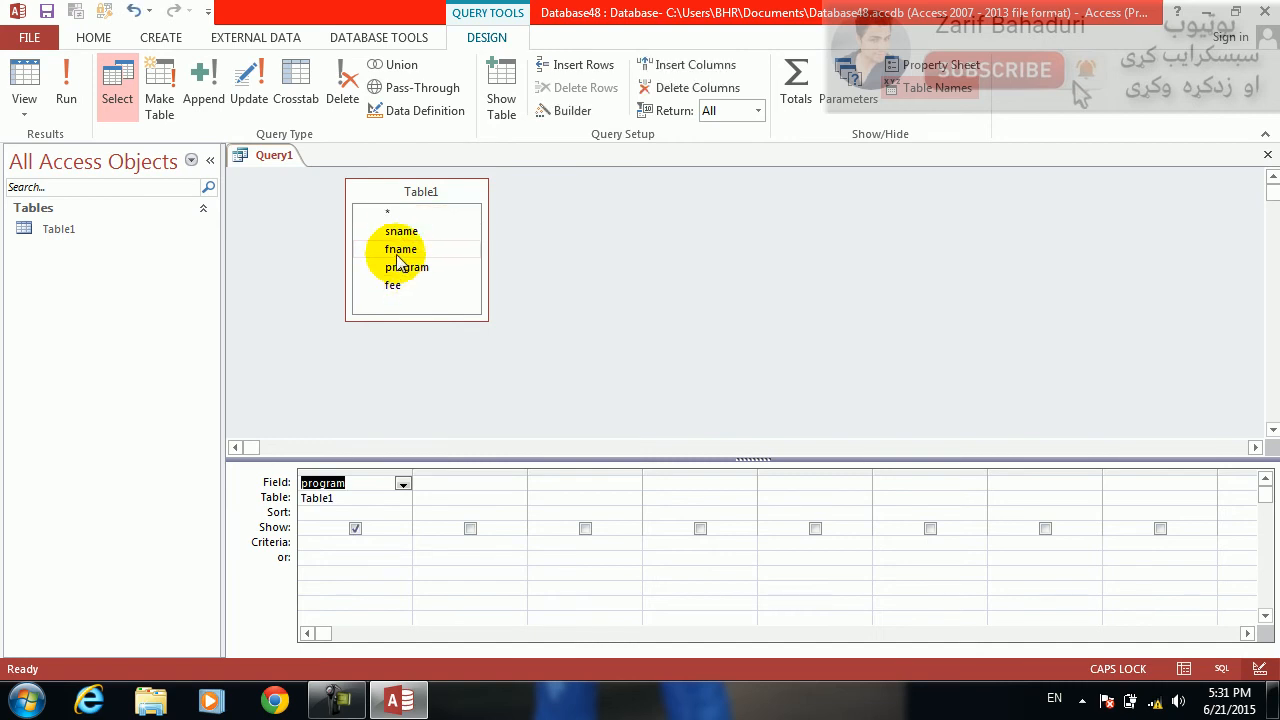
{"action": "left_click", "coordinate": [398, 233]}
{"action": "double_click", "coordinate": [398, 236]}
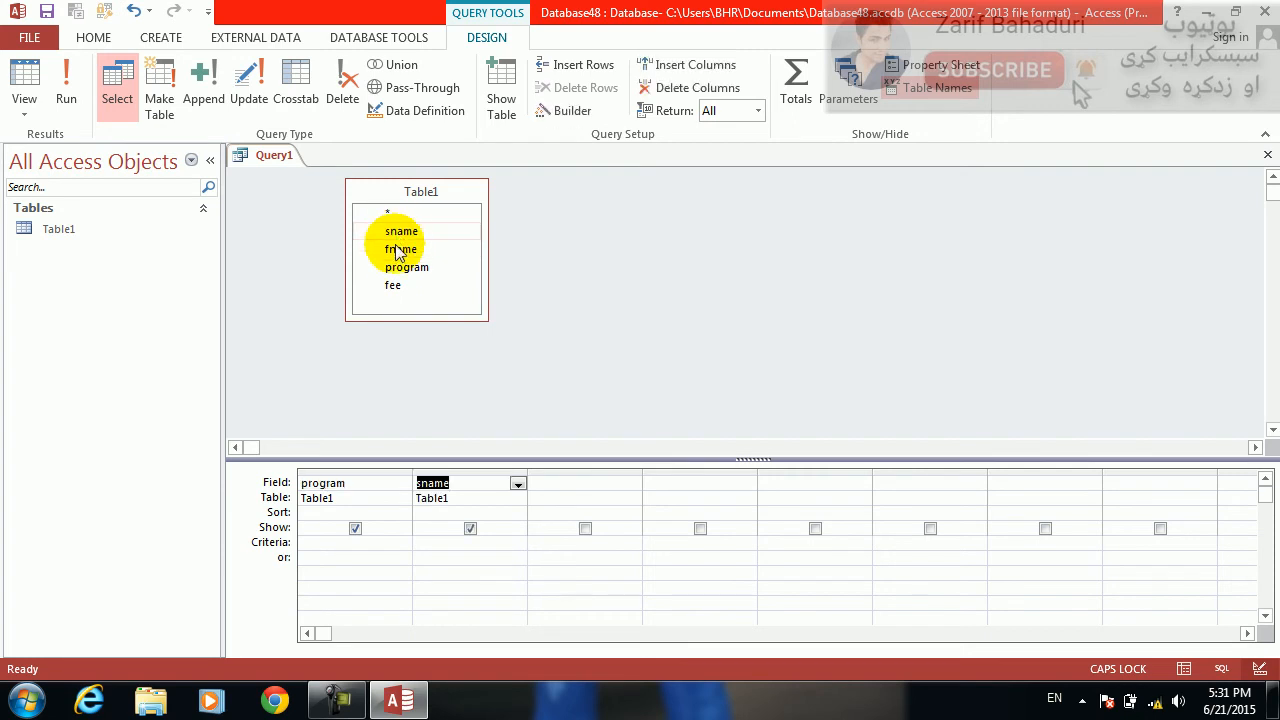
{"action": "double_click", "coordinate": [392, 284]}
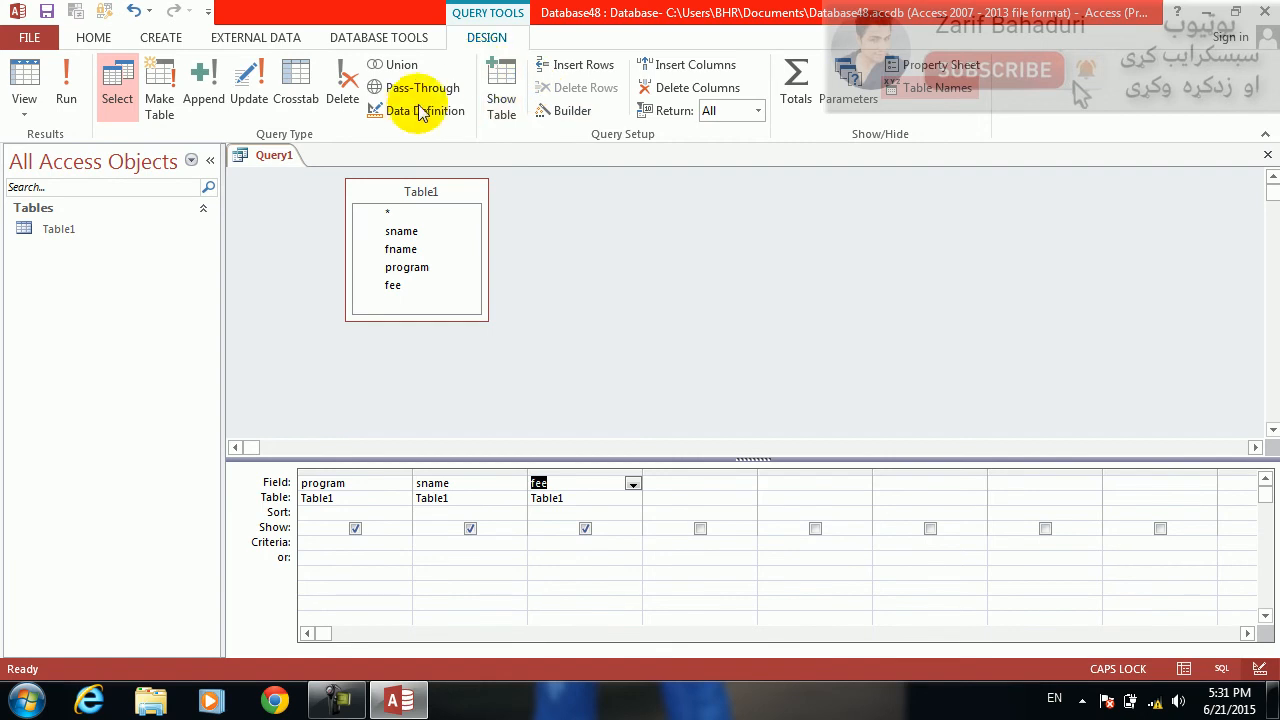
{"action": "left_click", "coordinate": [296, 98]}
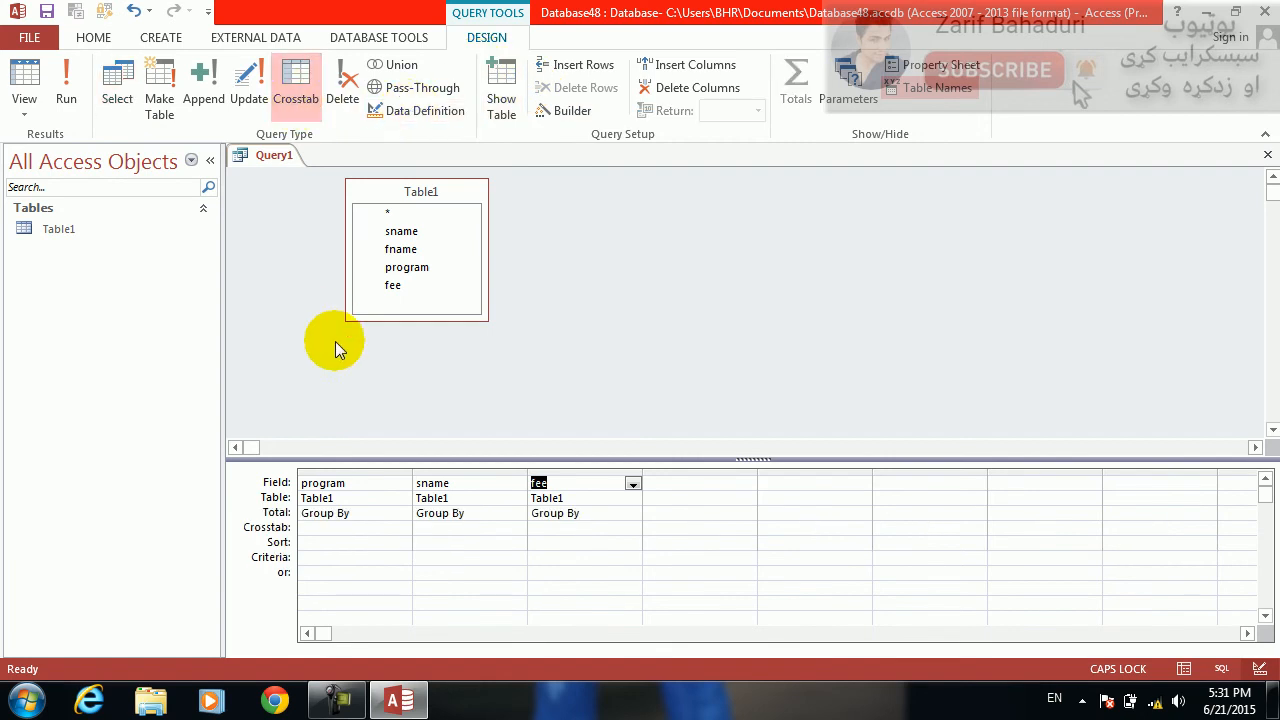
Step: Set program as the Row Heading and sname as the Column Heading of the crosstab
{"action": "left_click", "coordinate": [349, 527]}
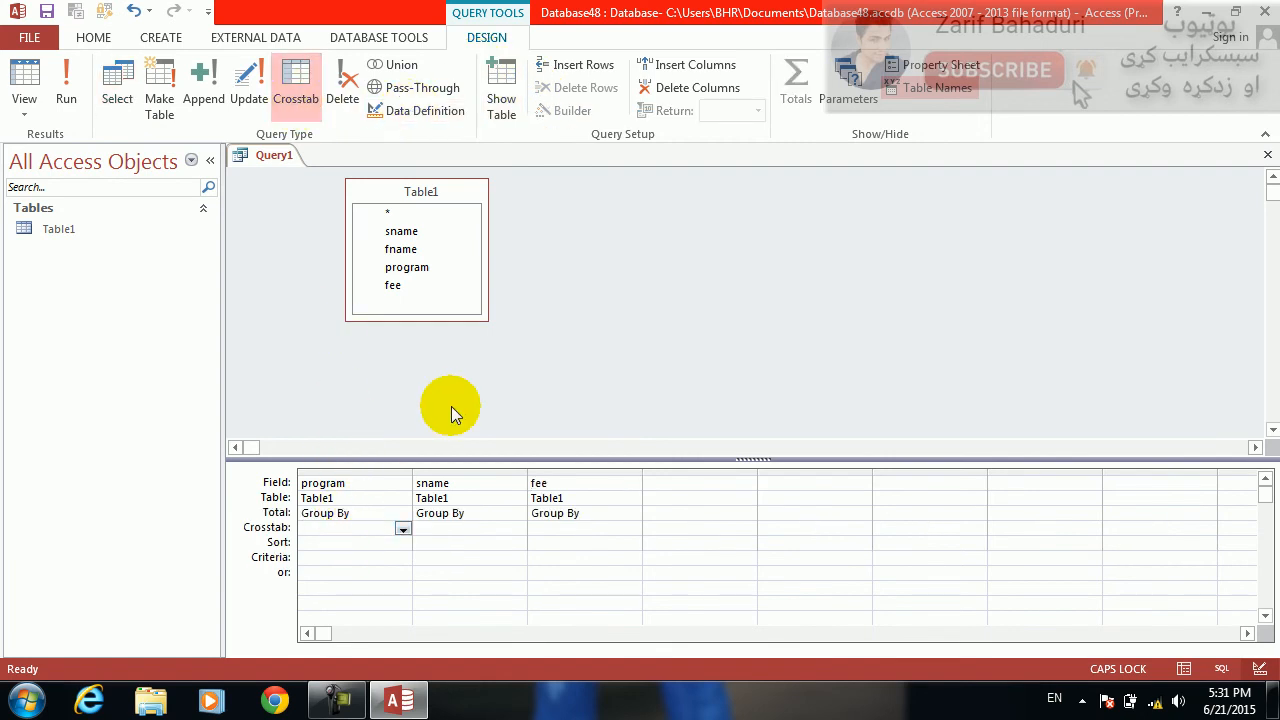
{"action": "type", "text": "Row Heading"}
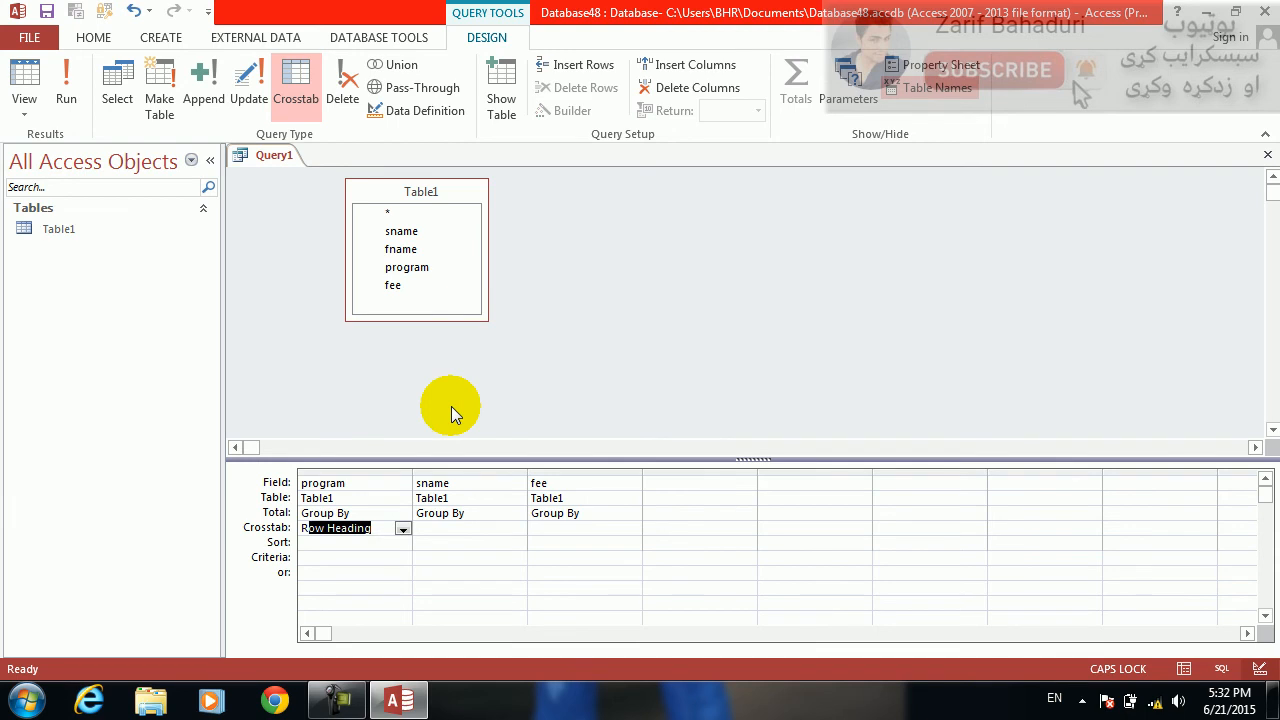
{"action": "key", "text": "Return"}
{"action": "key", "text": "Tab"}
{"action": "key", "text": "Up"}
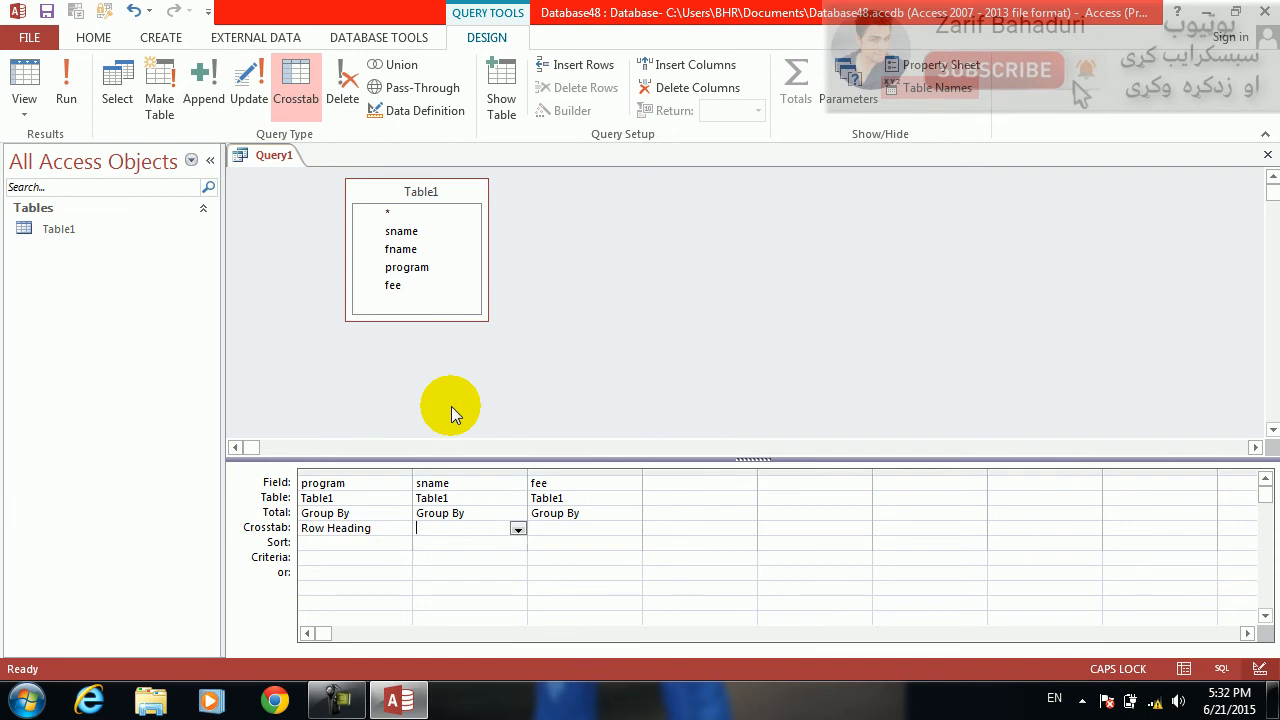
{"action": "type", "text": "C"}
{"action": "key", "text": "Return"}
Step: Set fee as the crosstab Value and its total to Sum
{"action": "type", "text": "V"}
{"action": "key", "text": "Up"}
{"action": "type", "text": "S"}
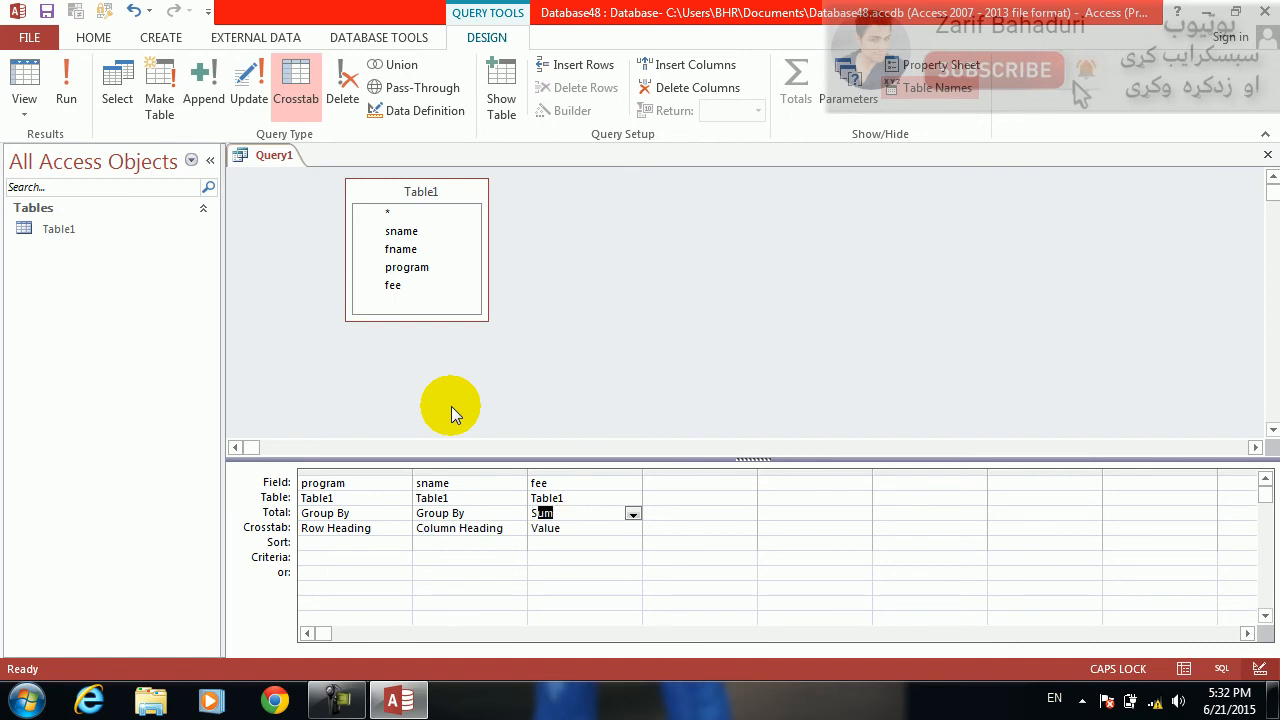
{"action": "key", "text": "Up"}
{"action": "key", "text": "Up"}
Step: Add fname as the fourth column of the query grid, with its total set to Sum and its crosstab role to Row Heading
{"action": "key", "text": "Tab"}
{"action": "type", "text": "F"}
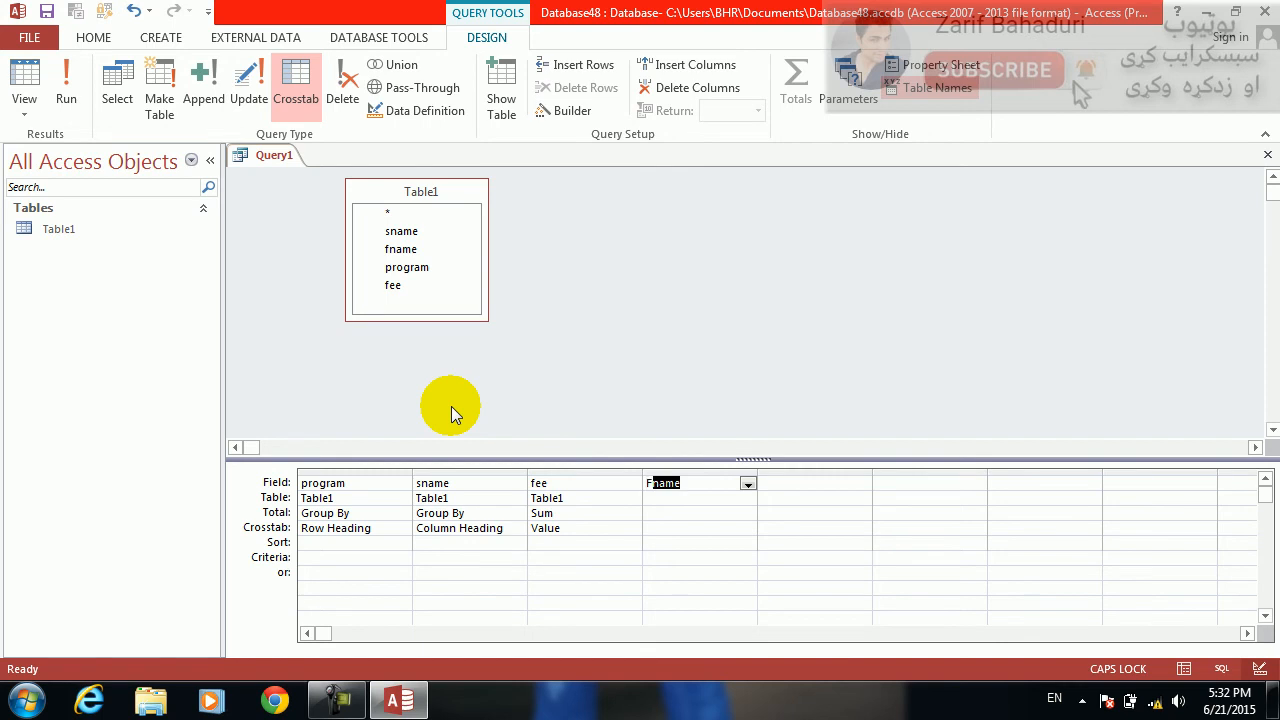
{"action": "key", "text": "Down"}
{"action": "key", "text": "Left"}
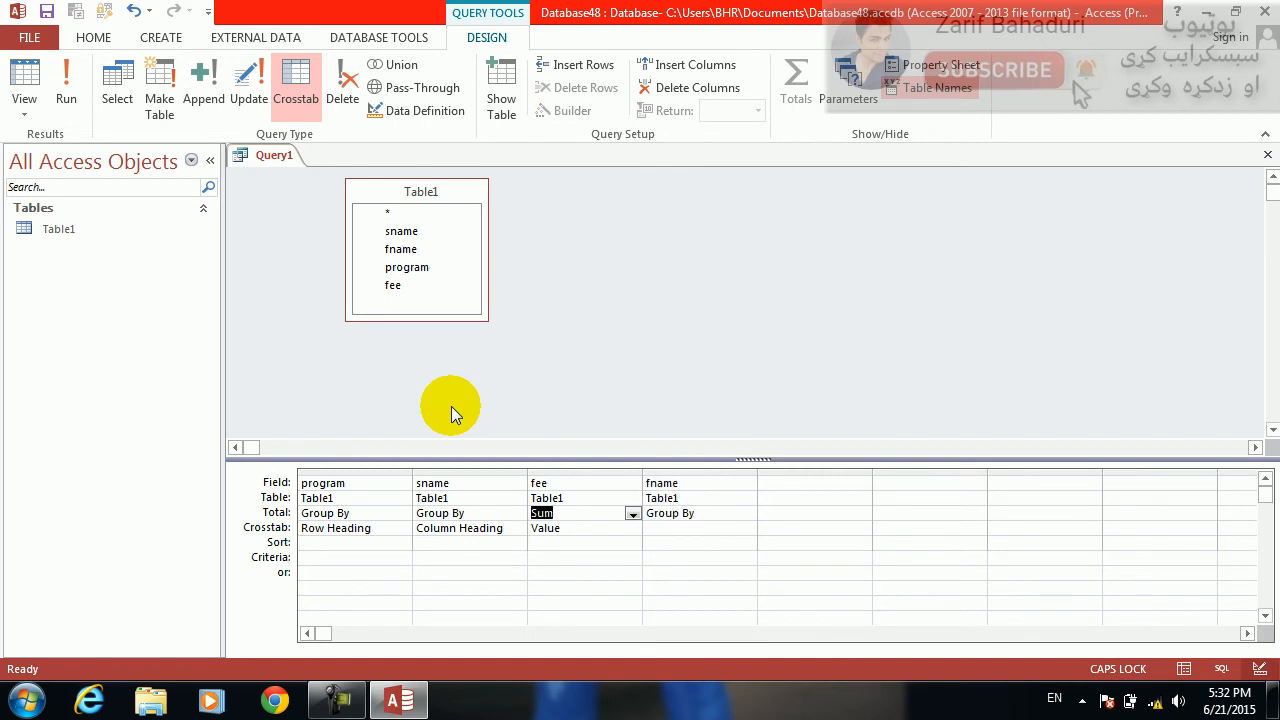
{"action": "key", "text": "Down"}
{"action": "key", "text": "Up"}
{"action": "key", "text": "Right"}
{"action": "type", "text": "Sum"}
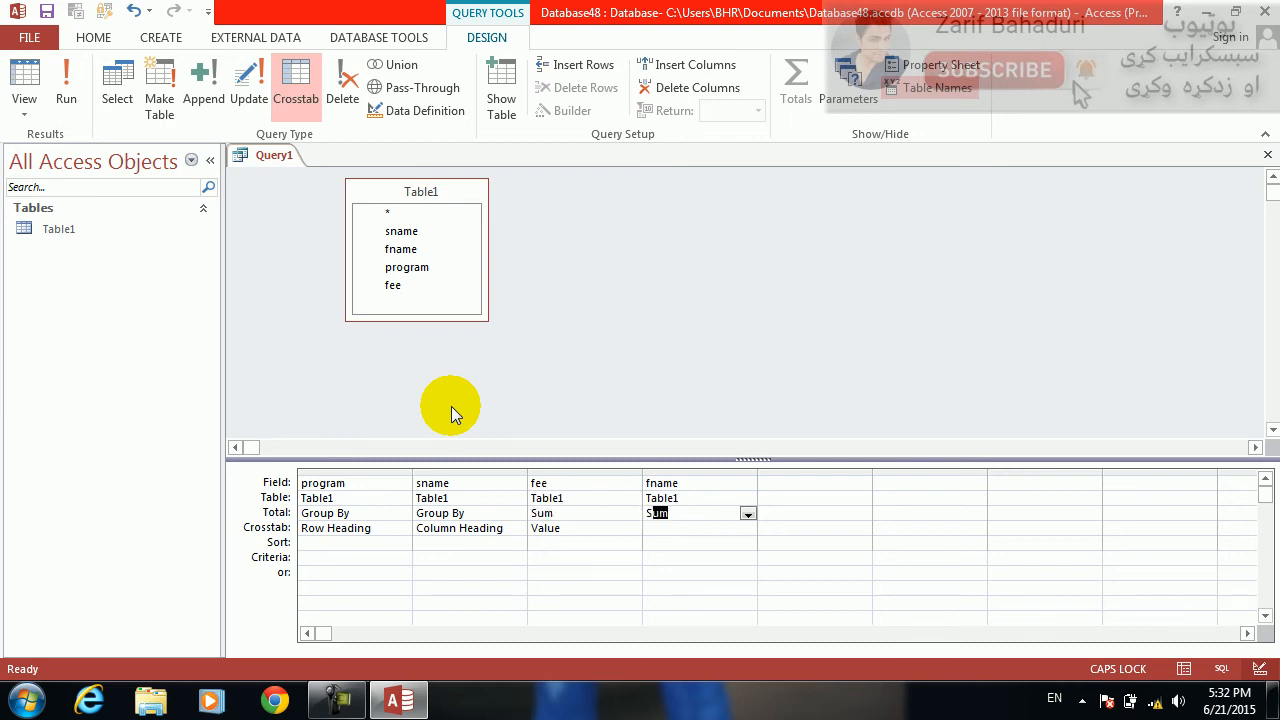
{"action": "key", "text": "Down"}
{"action": "type", "text": "Row Heading"}
Step: Replace the field of the fourth query column with fee
{"action": "key", "text": "Up"}
{"action": "key", "text": "Up"}
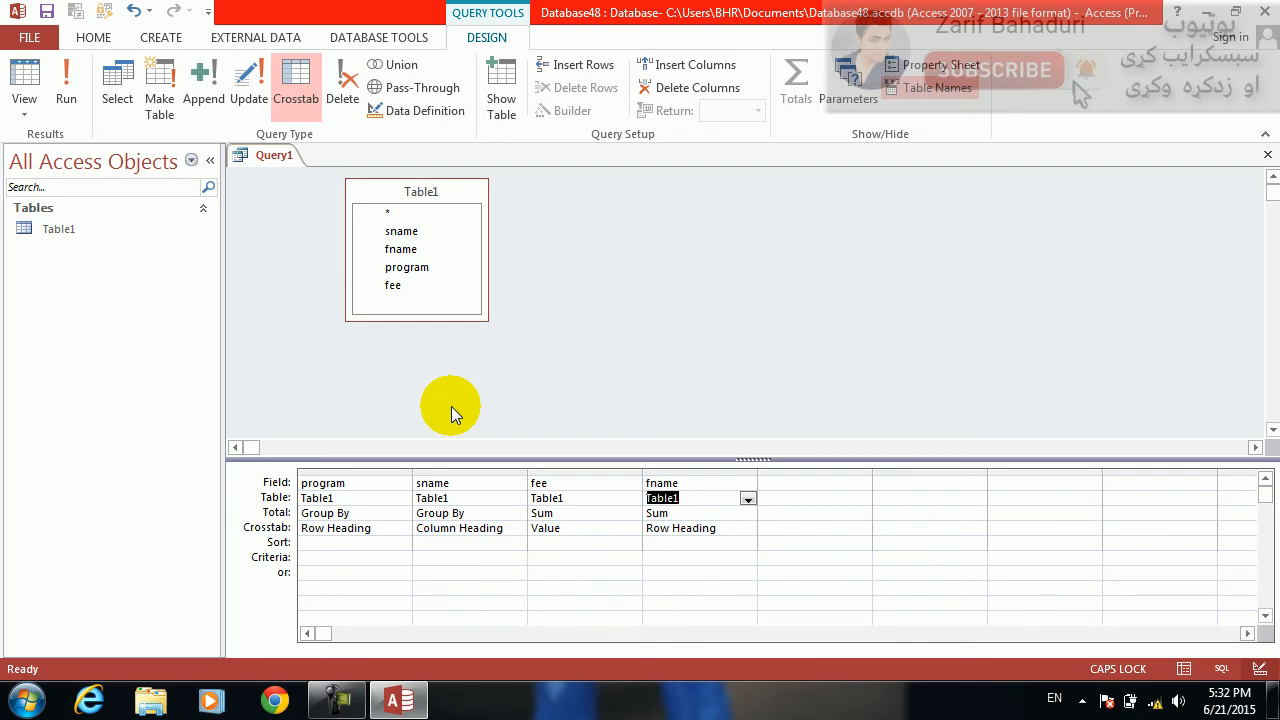
{"action": "type", "text": "Fnam"}
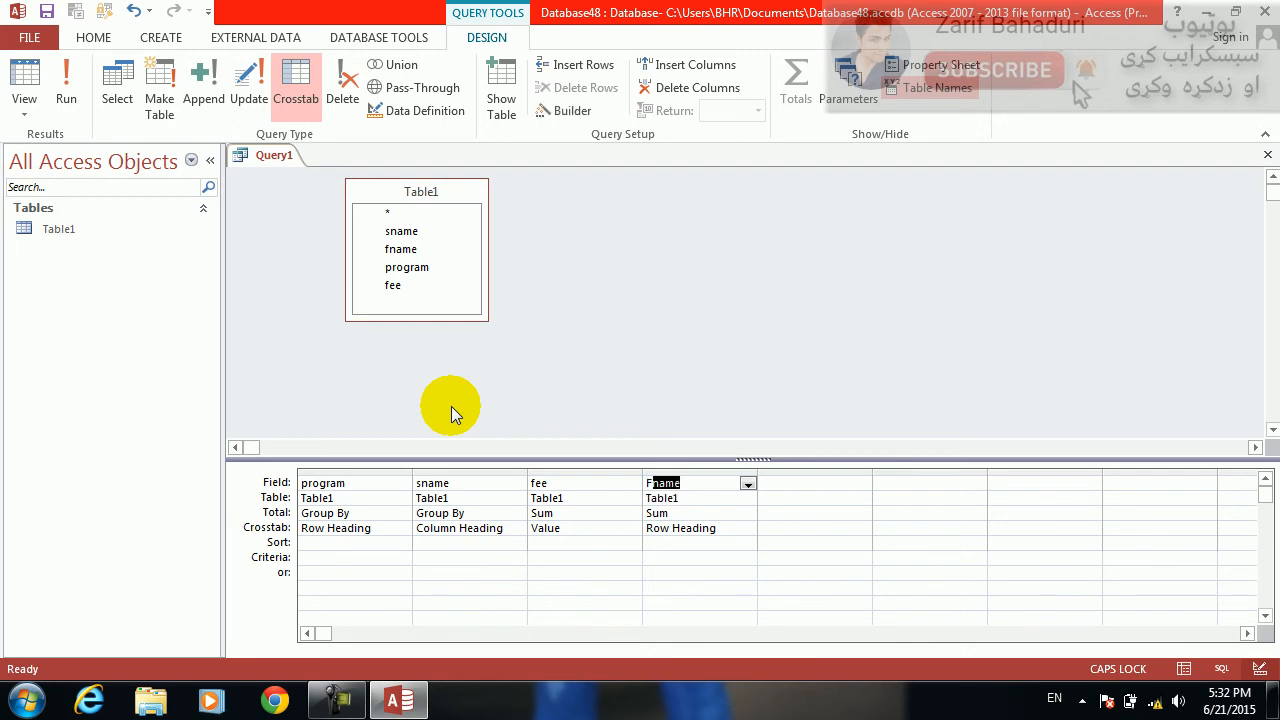
{"action": "type", "text": "e"}
Step: Add fee again as the fifth column, with its total set to Count and its crosstab role to Row Heading
{"action": "key", "text": "Tab"}
{"action": "type", "text": "Fe"}
{"action": "key", "text": "Down"}
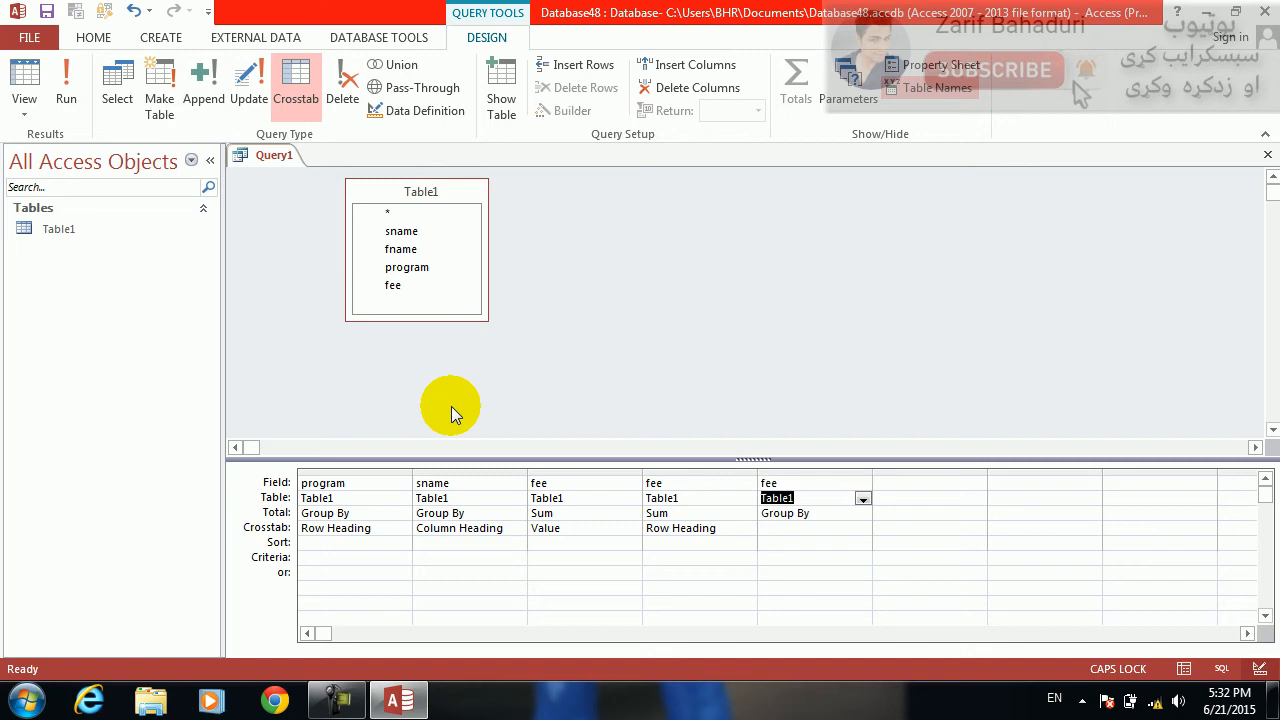
{"action": "key", "text": "Down"}
{"action": "type", "text": "C"}
{"action": "key", "text": "Down"}
{"action": "type", "text": "R"}
{"action": "key", "text": "Down"}
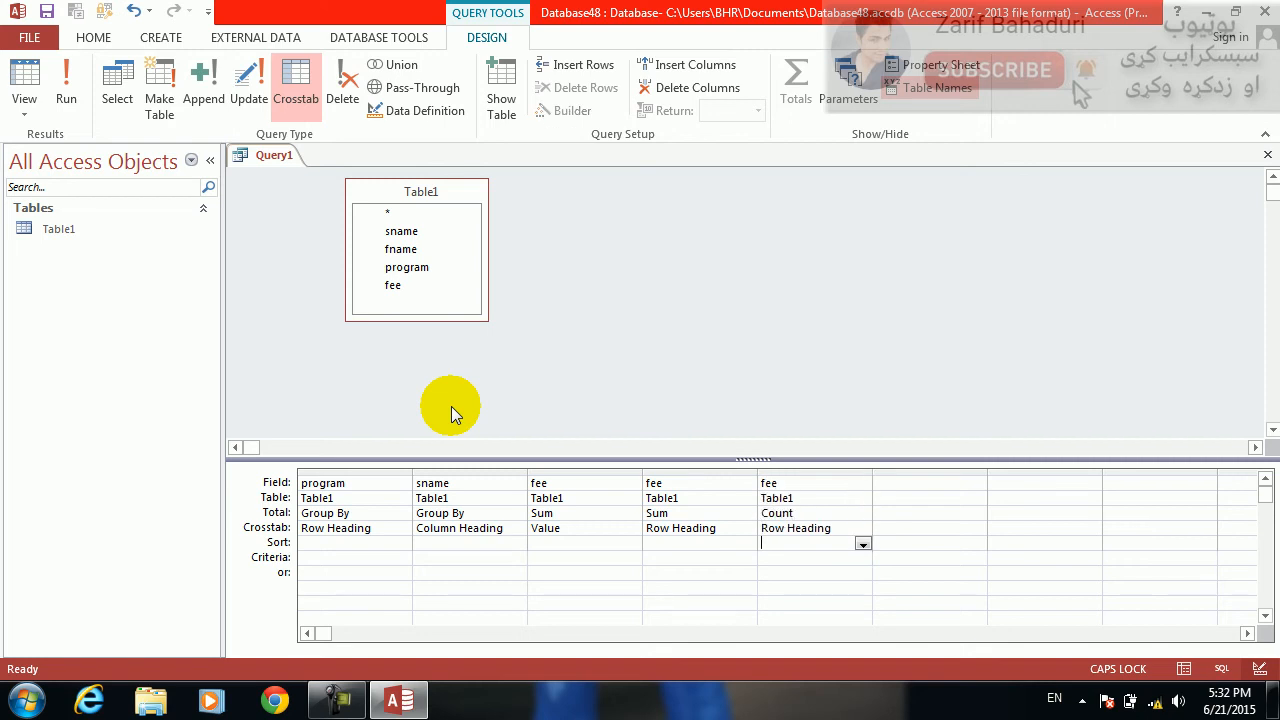
Step: Run the crosstab query and widen the fee sum and fee count columns to fit their headings
{"action": "left_click", "coordinate": [65, 97]}
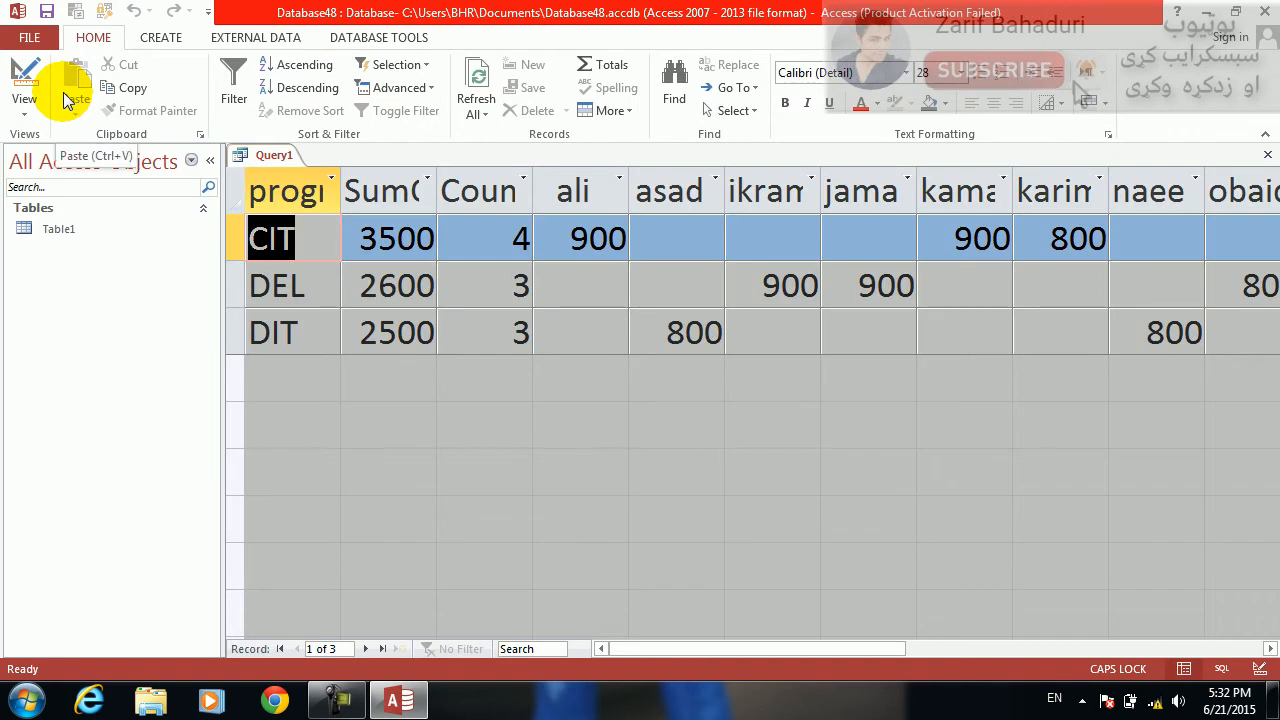
{"action": "left_click", "coordinate": [436, 175]}
{"action": "left_click", "coordinate": [437, 173]}
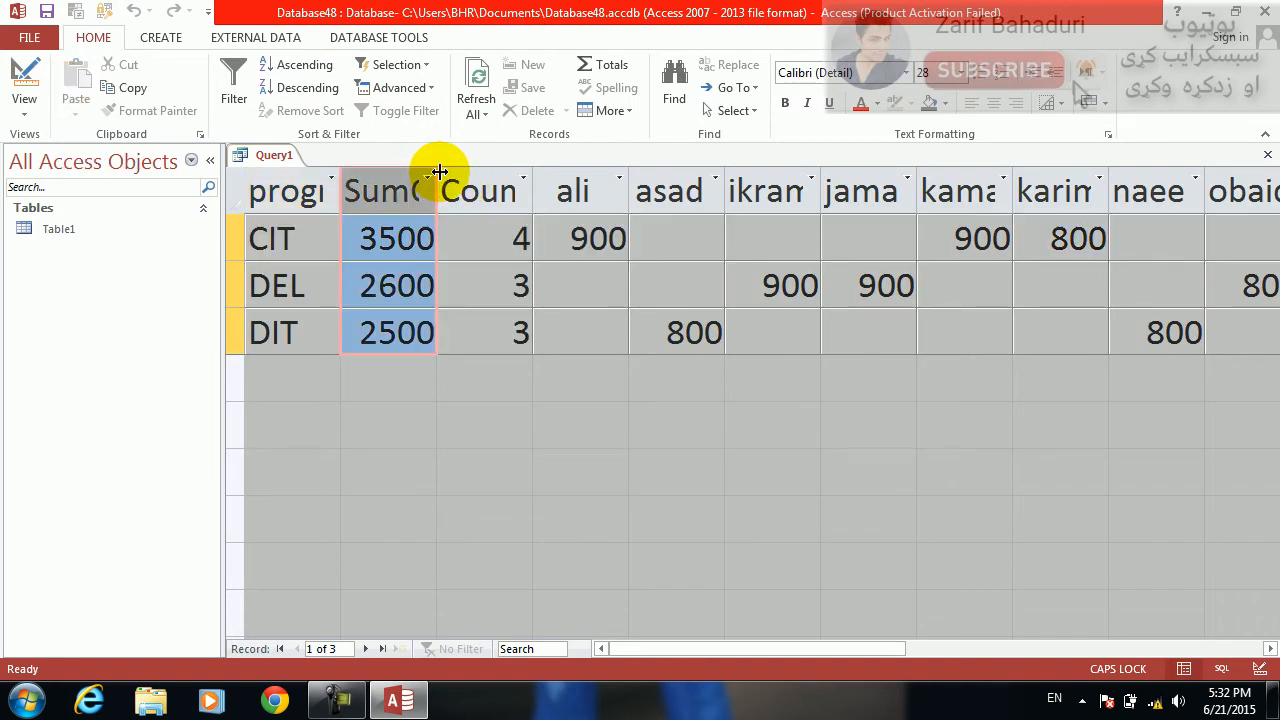
{"action": "double_click", "coordinate": [438, 173]}
{"action": "left_click", "coordinate": [429, 240]}
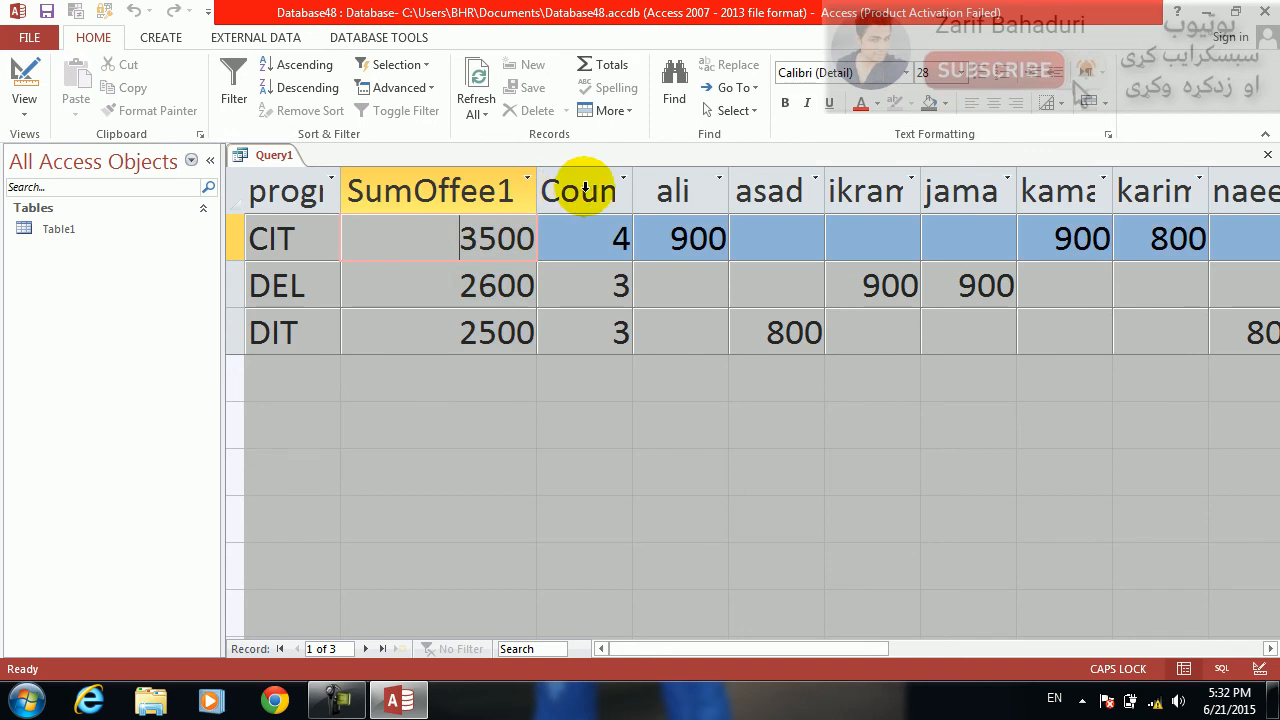
{"action": "double_click", "coordinate": [632, 179]}
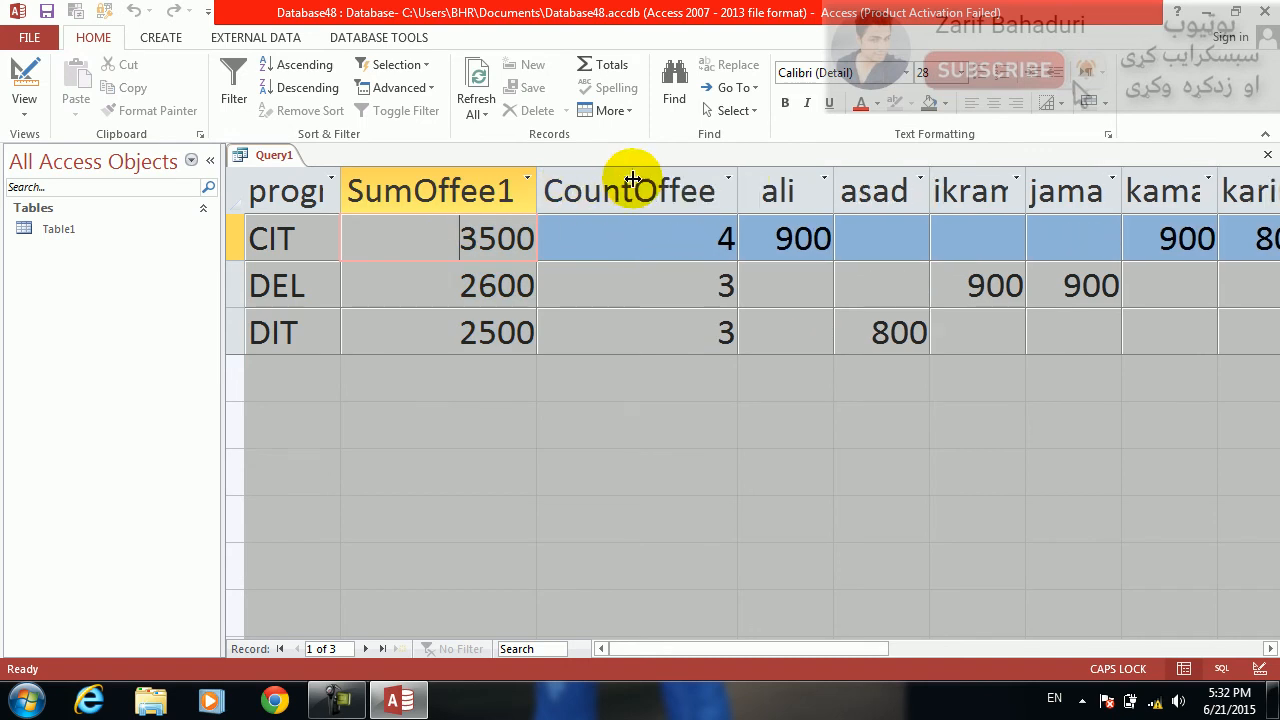
Step: Examine the CIT row of the crosstab query, comparing its fee sum and count with the individual student fees
{"action": "left_click", "coordinate": [636, 243]}
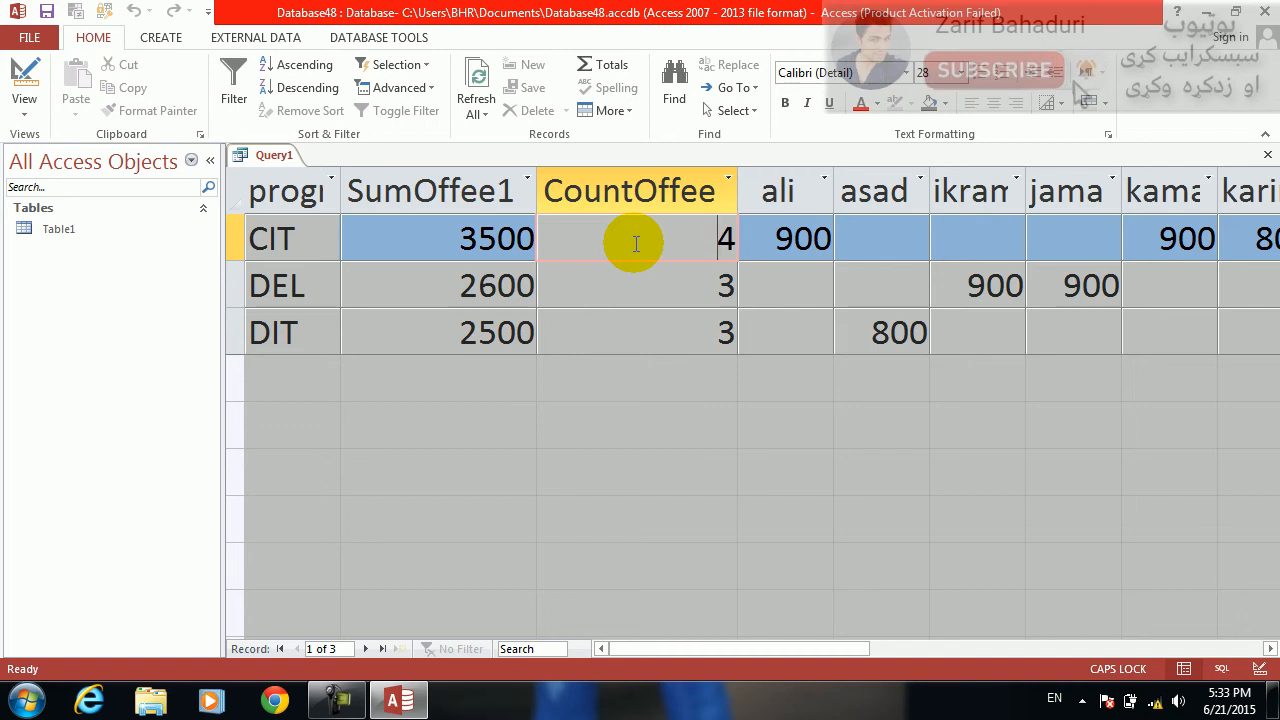
{"action": "key", "text": "Tab"}
{"action": "key", "text": "Tab"}
{"action": "key", "text": "Tab"}
{"action": "key", "text": "Tab"}
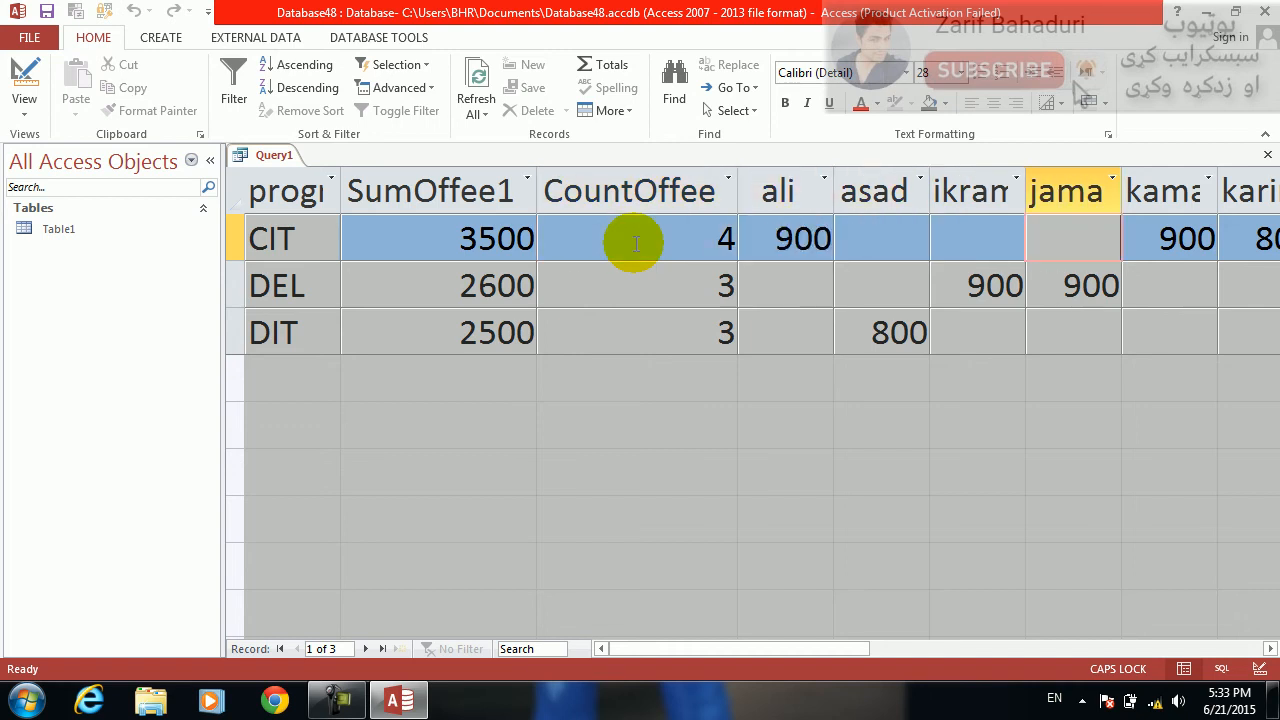
{"action": "key", "text": "Tab"}
{"action": "key", "text": "Tab"}
{"action": "key", "text": "Tab"}
{"action": "key", "text": "Tab"}
{"action": "key", "text": "Tab"}
{"action": "key", "text": "Tab"}
{"action": "key", "text": "Tab"}
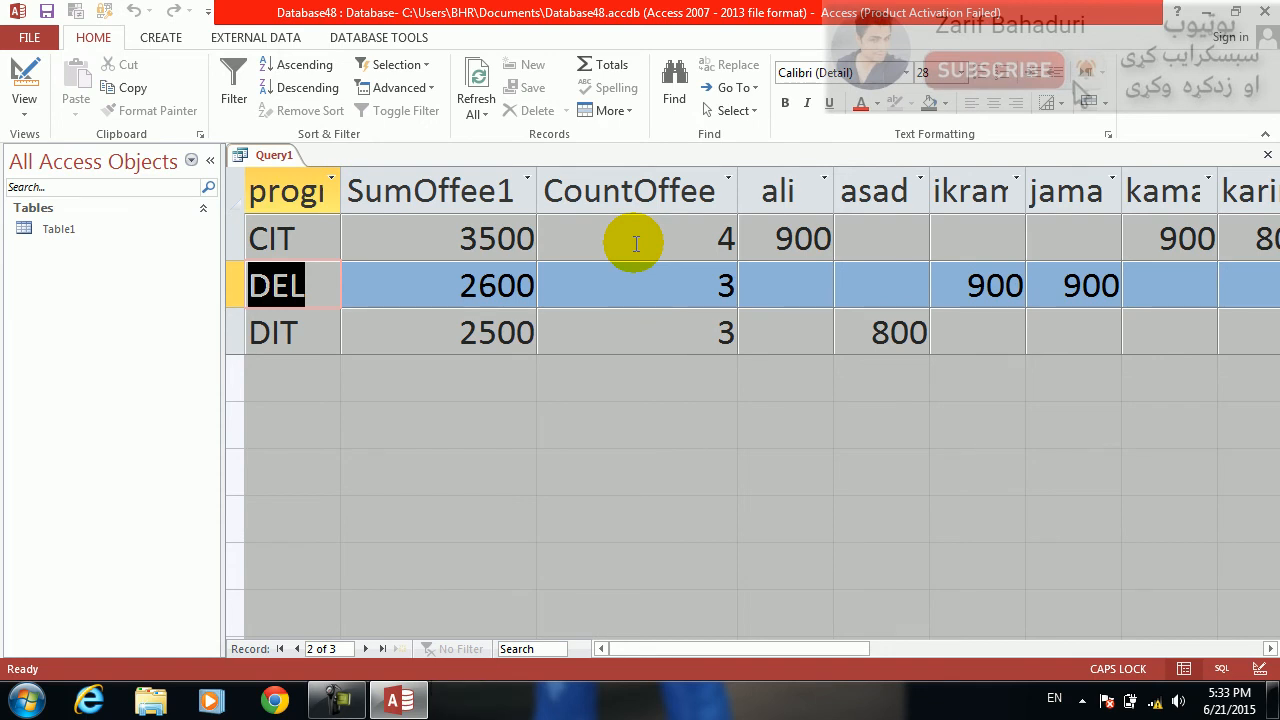
{"action": "key", "text": "Up"}
{"action": "key", "text": "Tab"}
{"action": "key", "text": "Tab"}
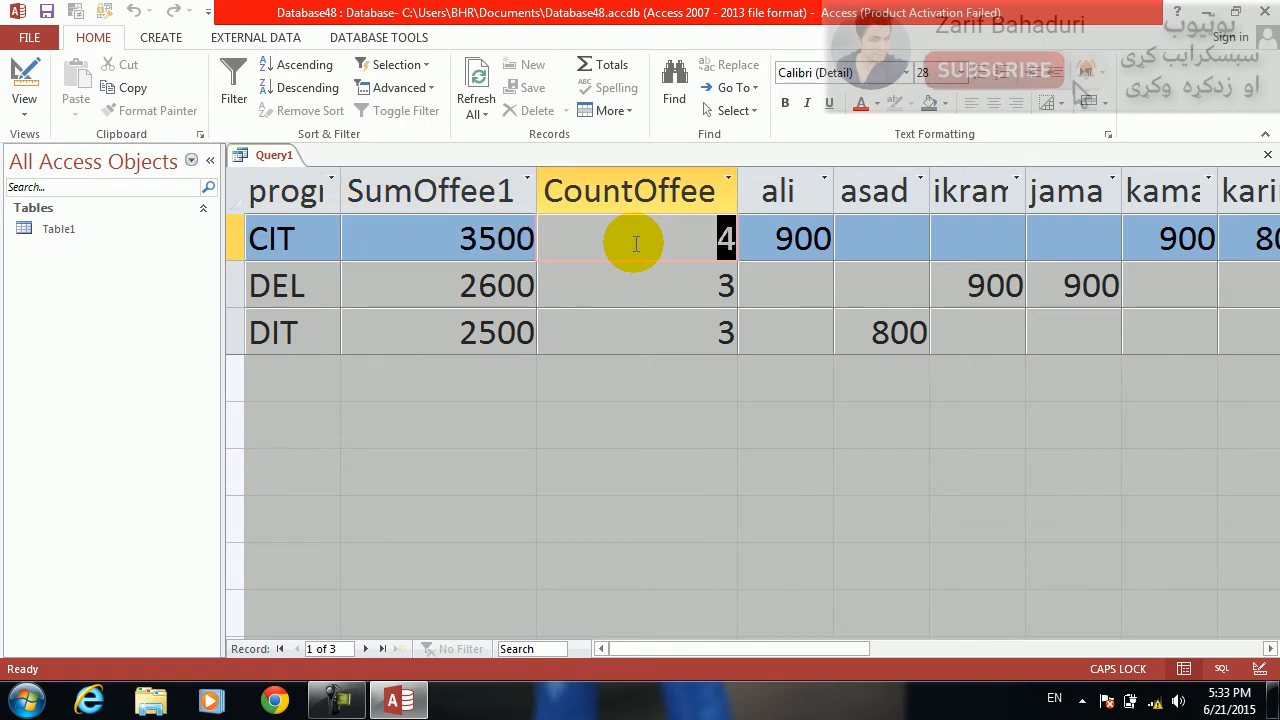
{"action": "key", "text": "Tab"}
{"action": "key", "text": "Tab"}
{"action": "key", "text": "Tab"}
{"action": "key", "text": "Tab"}
{"action": "key", "text": "Tab"}
{"action": "key", "text": "Tab"}
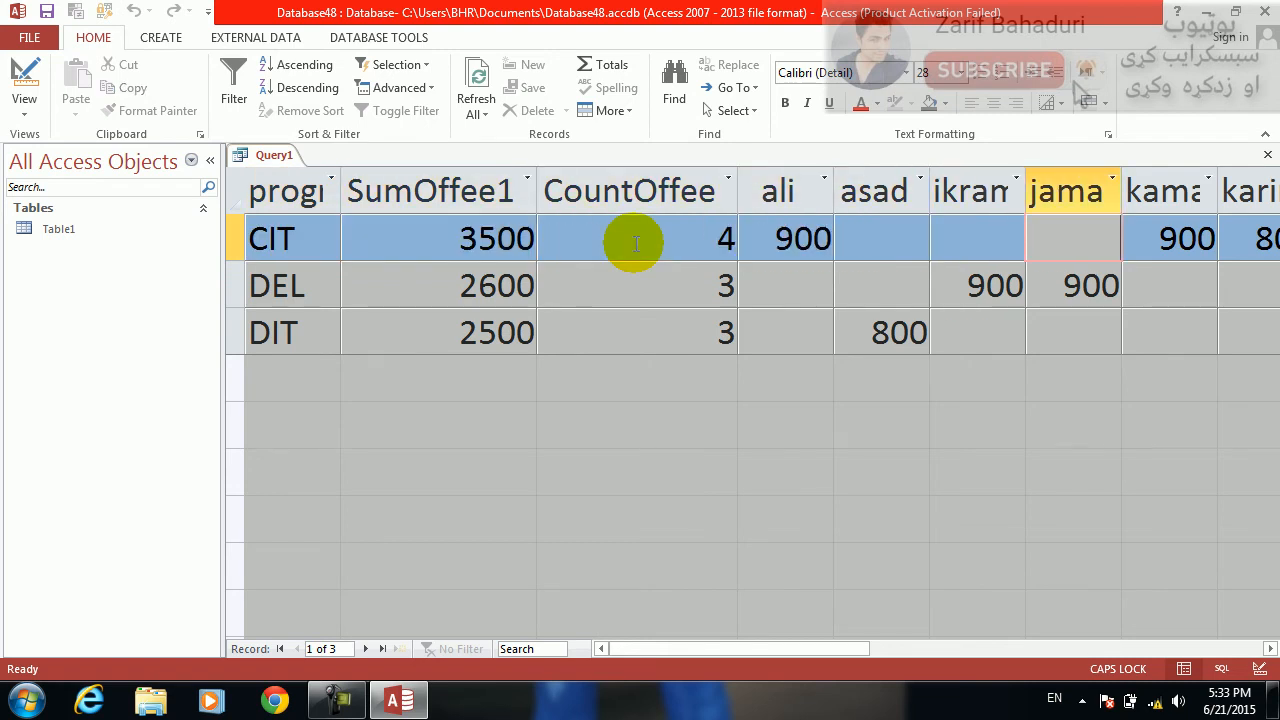
{"action": "key", "text": "Tab"}
{"action": "key", "text": "Tab"}
{"action": "key", "text": "Tab"}
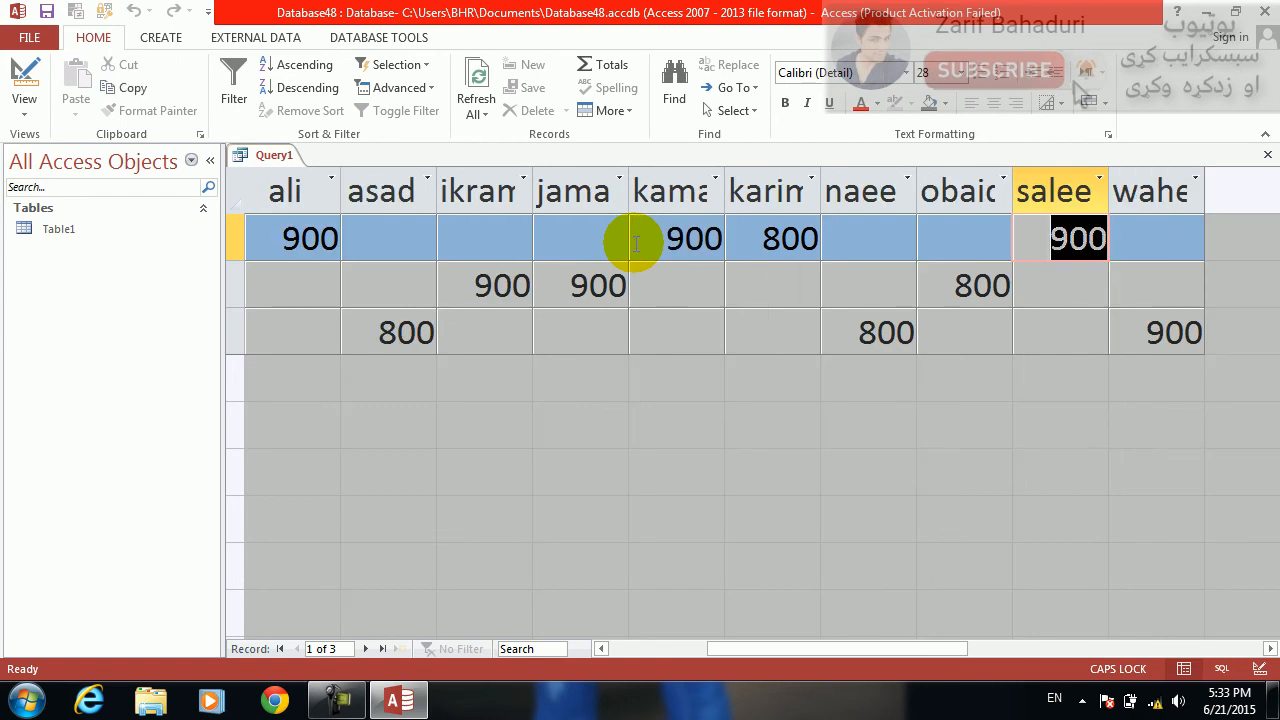
{"action": "key", "text": "Tab"}
Step: Examine the DEL row's fee sum, count and individual student fees in the crosstab query
{"action": "key", "text": "Tab"}
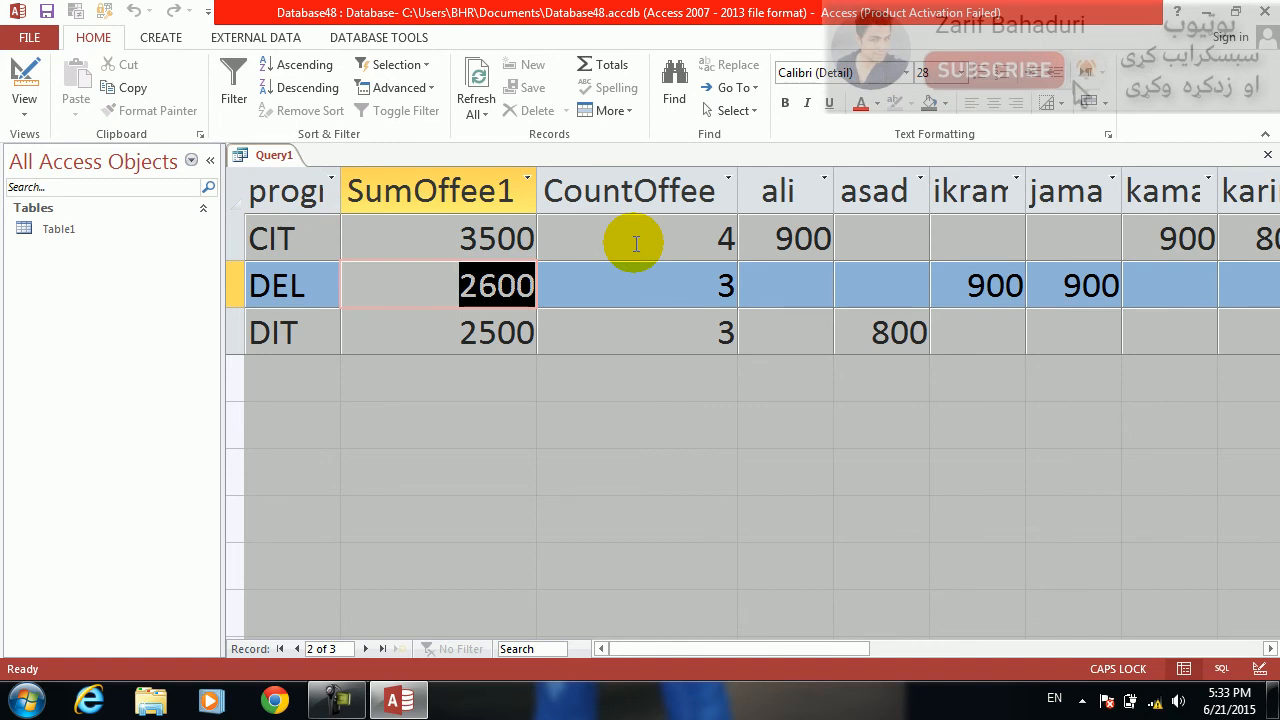
{"action": "key", "text": "Tab"}
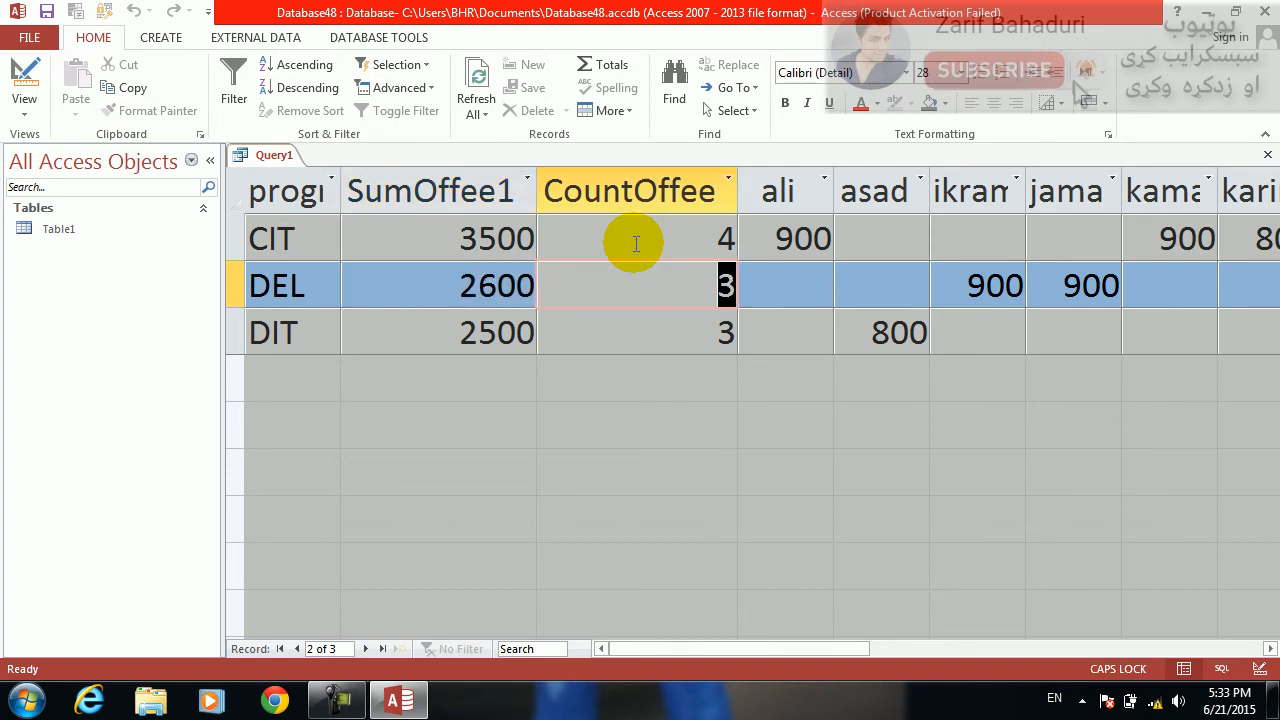
{"action": "key", "text": "Tab"}
{"action": "key", "text": "Tab"}
{"action": "key", "text": "Tab"}
{"action": "key", "text": "Tab"}
{"action": "key", "text": "Tab"}
{"action": "key", "text": "Tab"}
{"action": "key", "text": "Tab"}
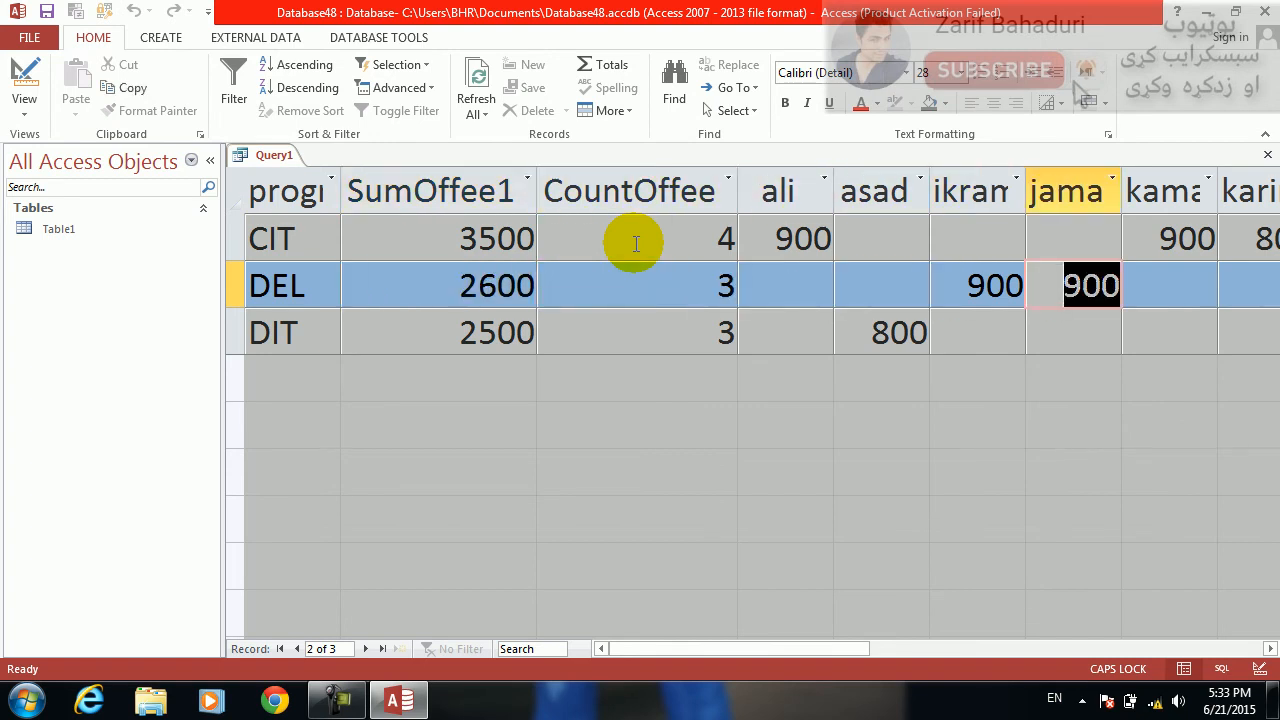
{"action": "key", "text": "Tab"}
{"action": "key", "text": "Tab"}
{"action": "key", "text": "Tab"}
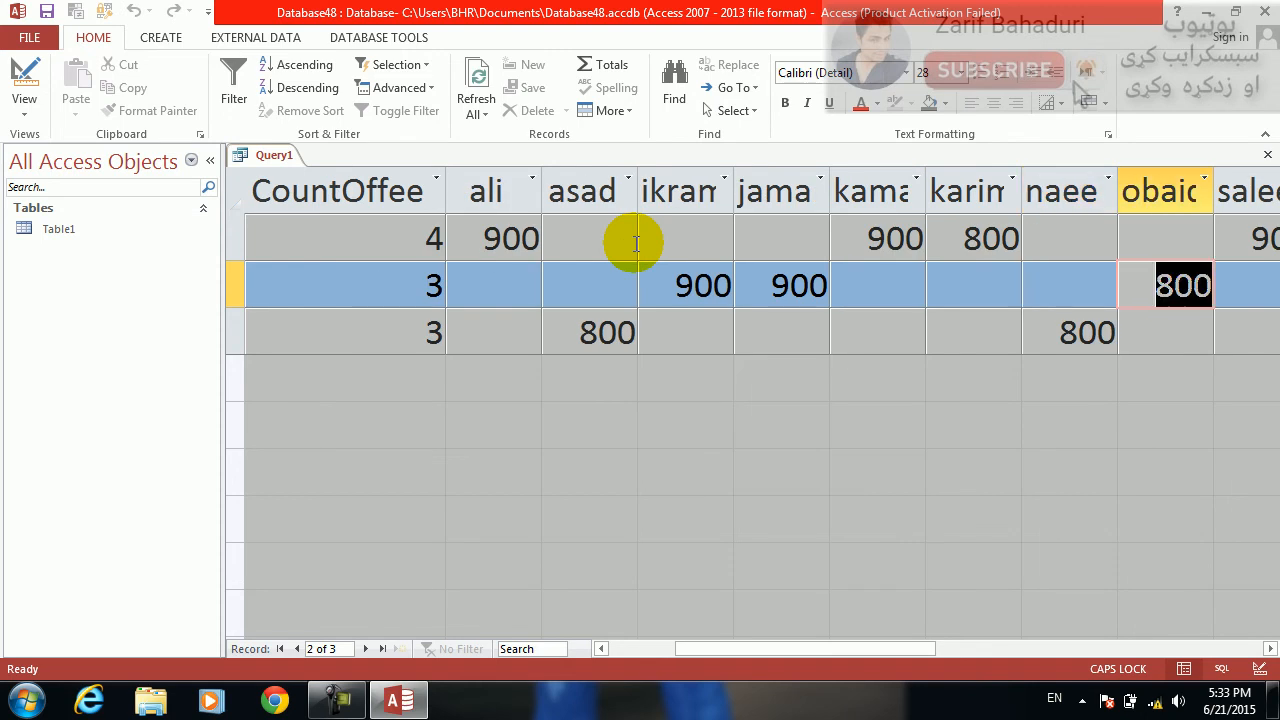
Step: Examine the DIT row's fee sum, count and individual student fees across to the last student column
{"action": "key", "text": "Tab"}
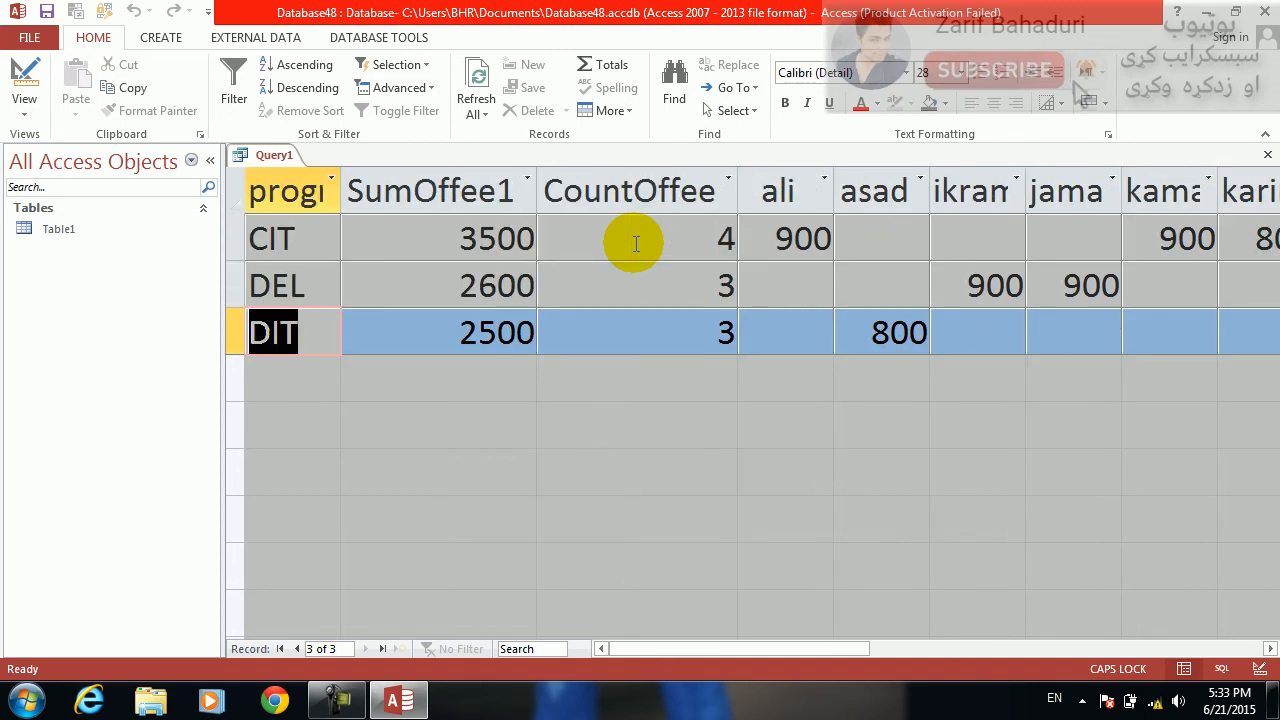
{"action": "key", "text": "Tab"}
{"action": "key", "text": "Tab"}
{"action": "key", "text": "Tab"}
{"action": "key", "text": "Tab"}
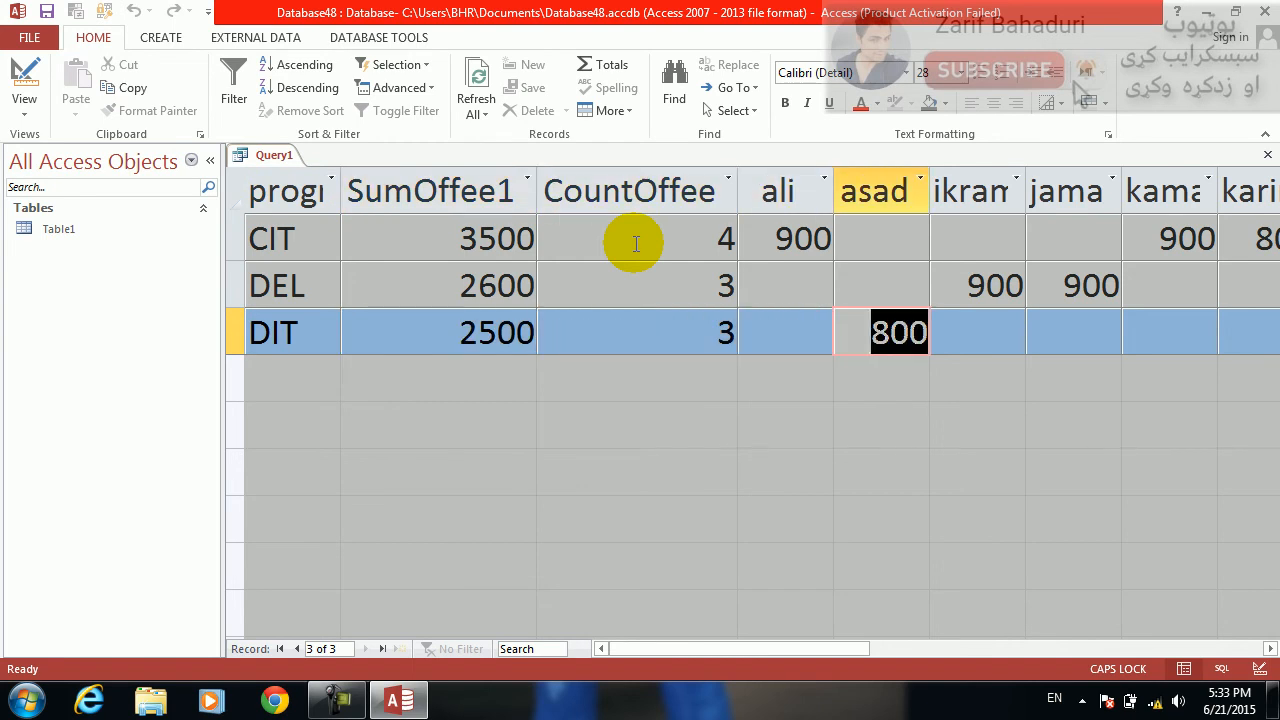
{"action": "key", "text": "Tab"}
{"action": "key", "text": "Tab"}
{"action": "key", "text": "Tab"}
{"action": "key", "text": "Tab"}
{"action": "key", "text": "Tab"}
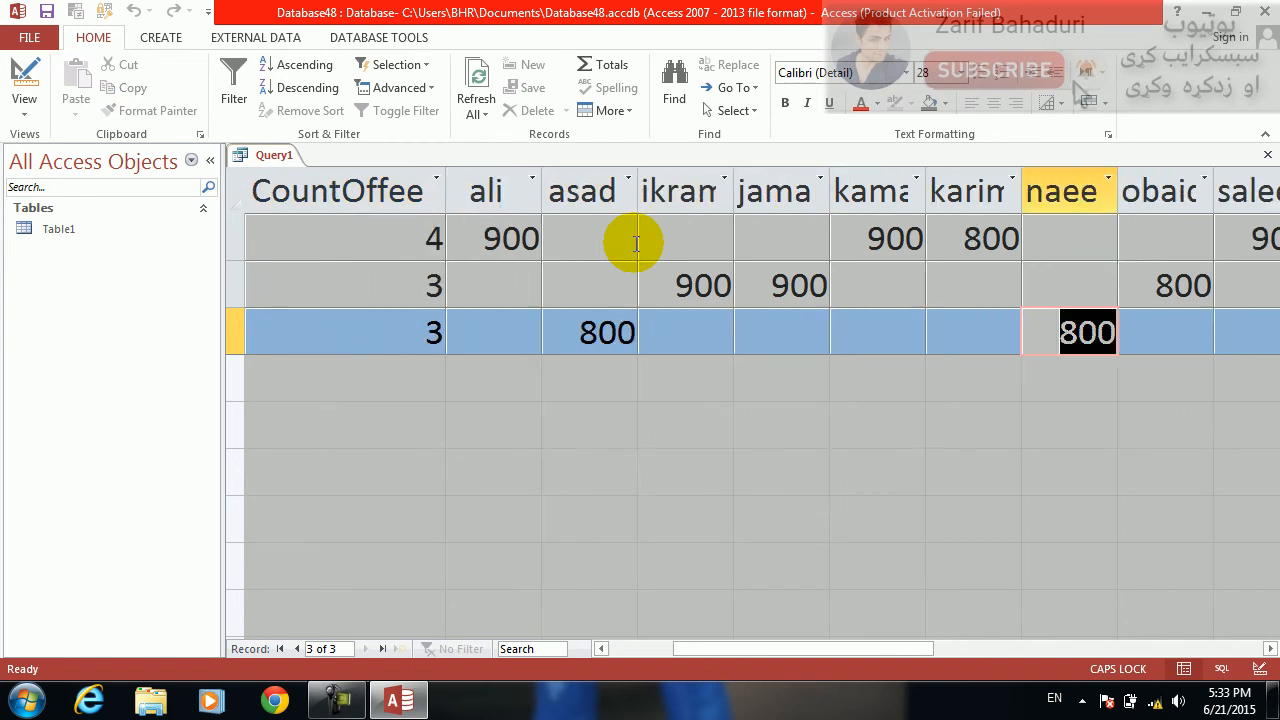
{"action": "key", "text": "Tab"}
{"action": "key", "text": "Tab"}
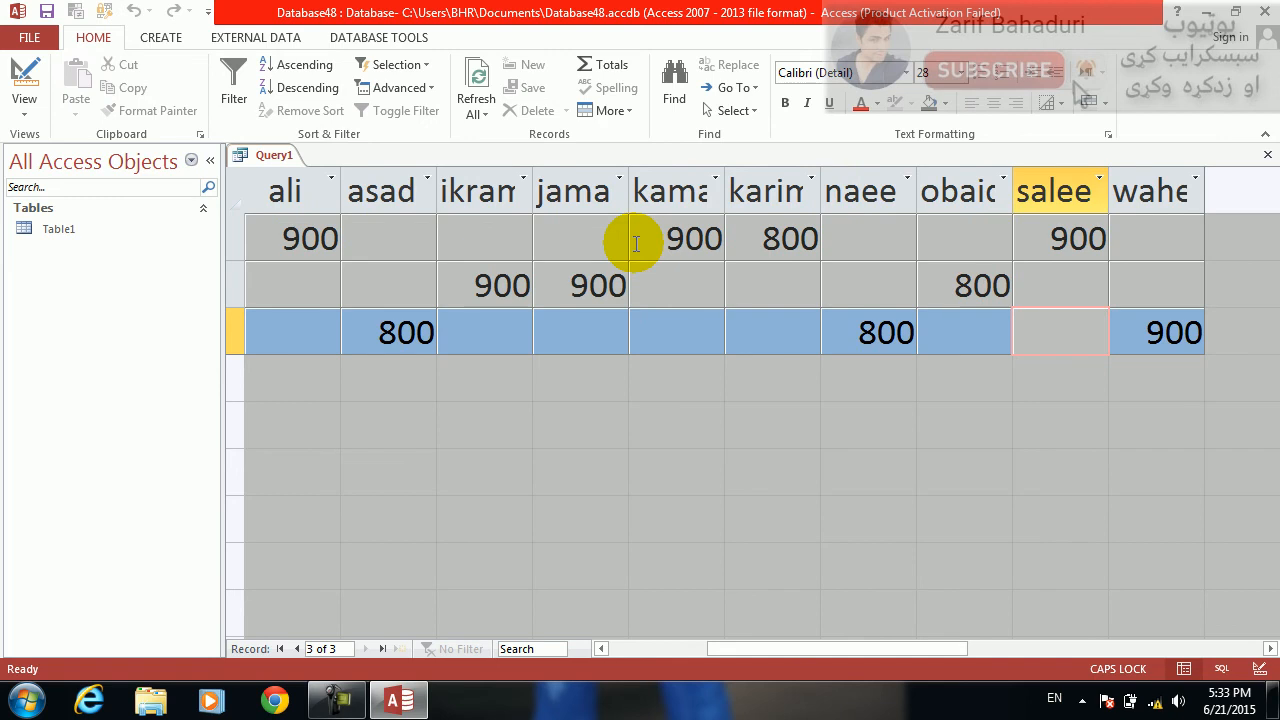
{"action": "key", "text": "Tab"}
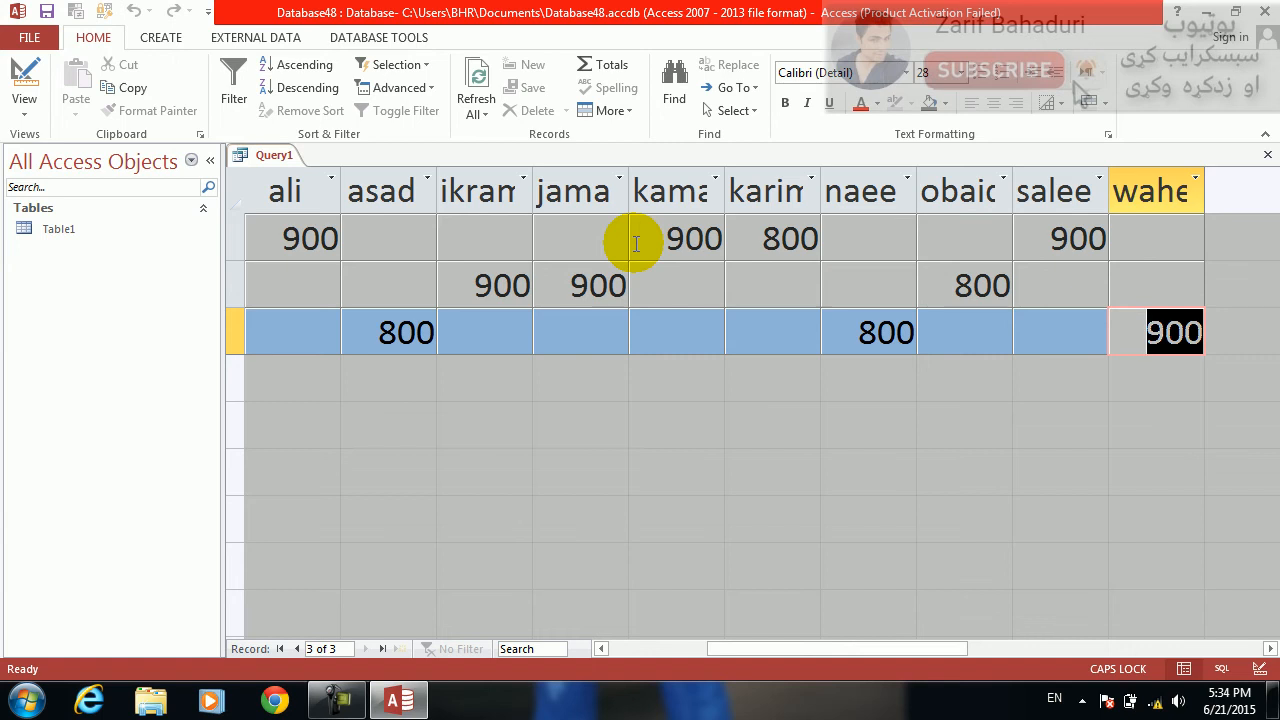
Step: Close the crosstab query without saving it
{"action": "key", "text": "ctrl+w"}
{"action": "key", "text": "Tab"}
{"action": "key", "text": "Return"}
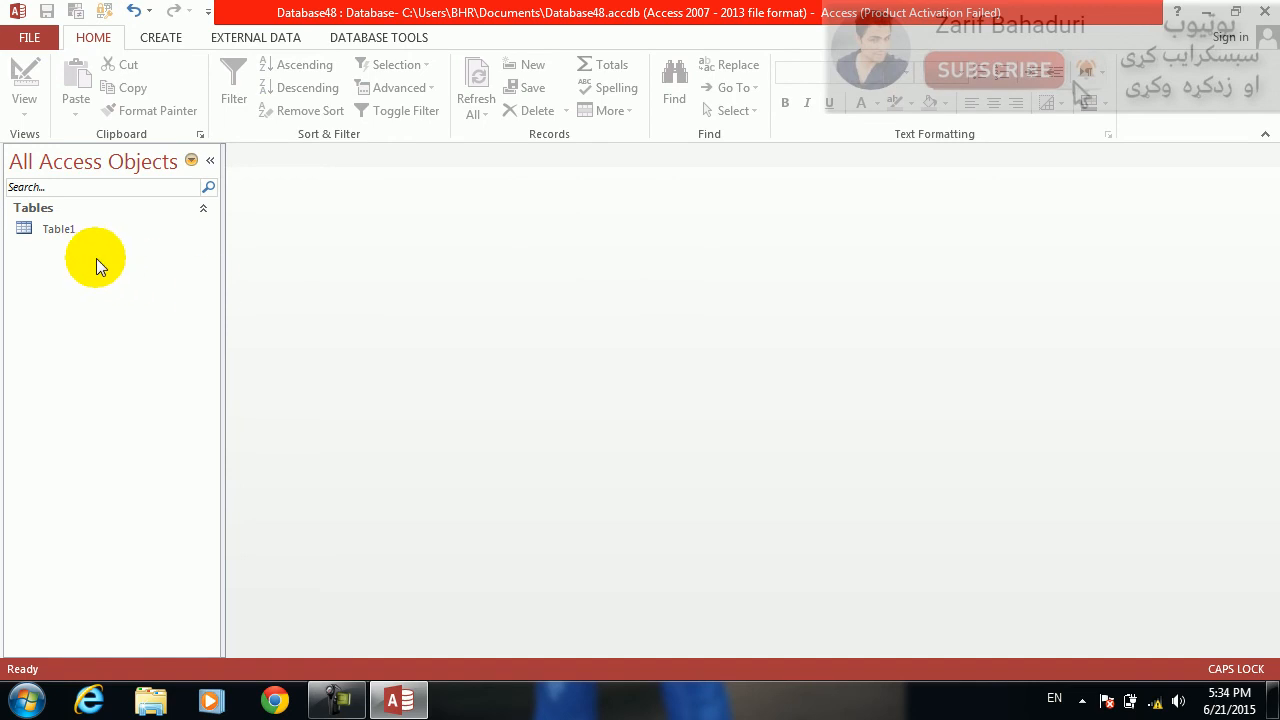
Step: Open Table1 in Design View and insert a Date/Time field named ADate between sname and fname
{"action": "right_click", "coordinate": [57, 235]}
{"action": "left_click", "coordinate": [110, 275]}
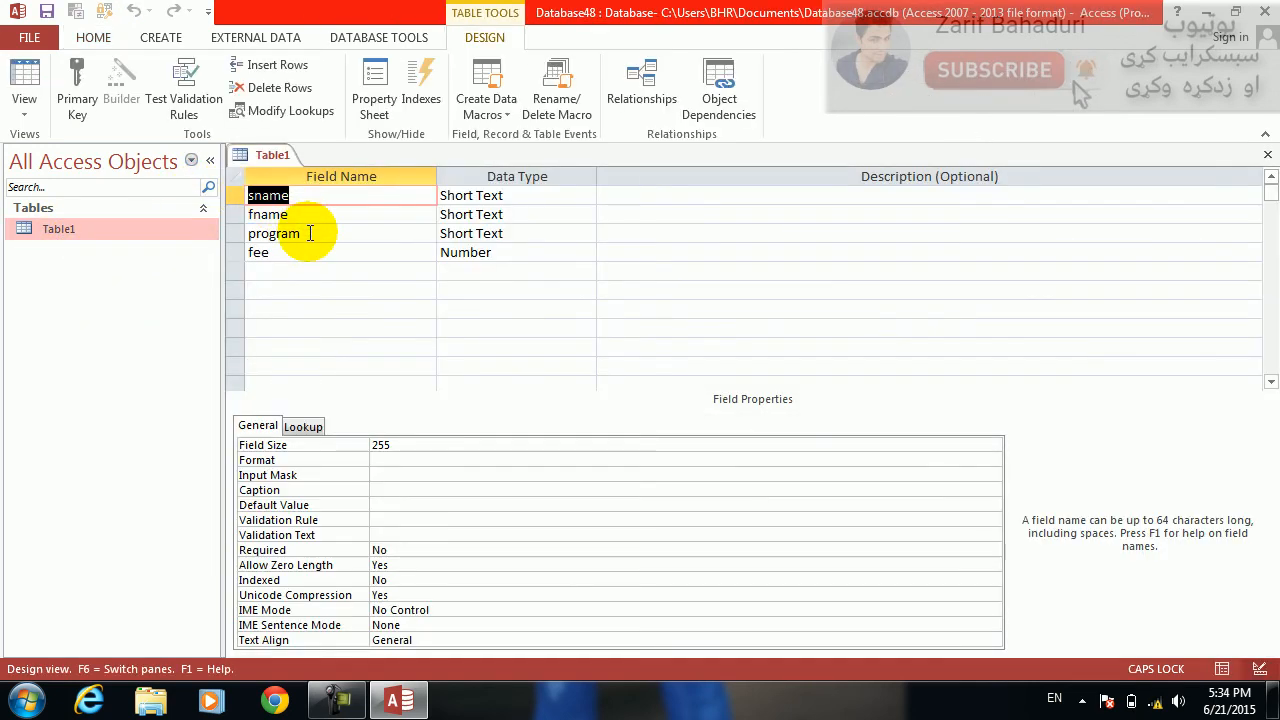
{"action": "left_click", "coordinate": [312, 229]}
{"action": "left_click", "coordinate": [306, 222]}
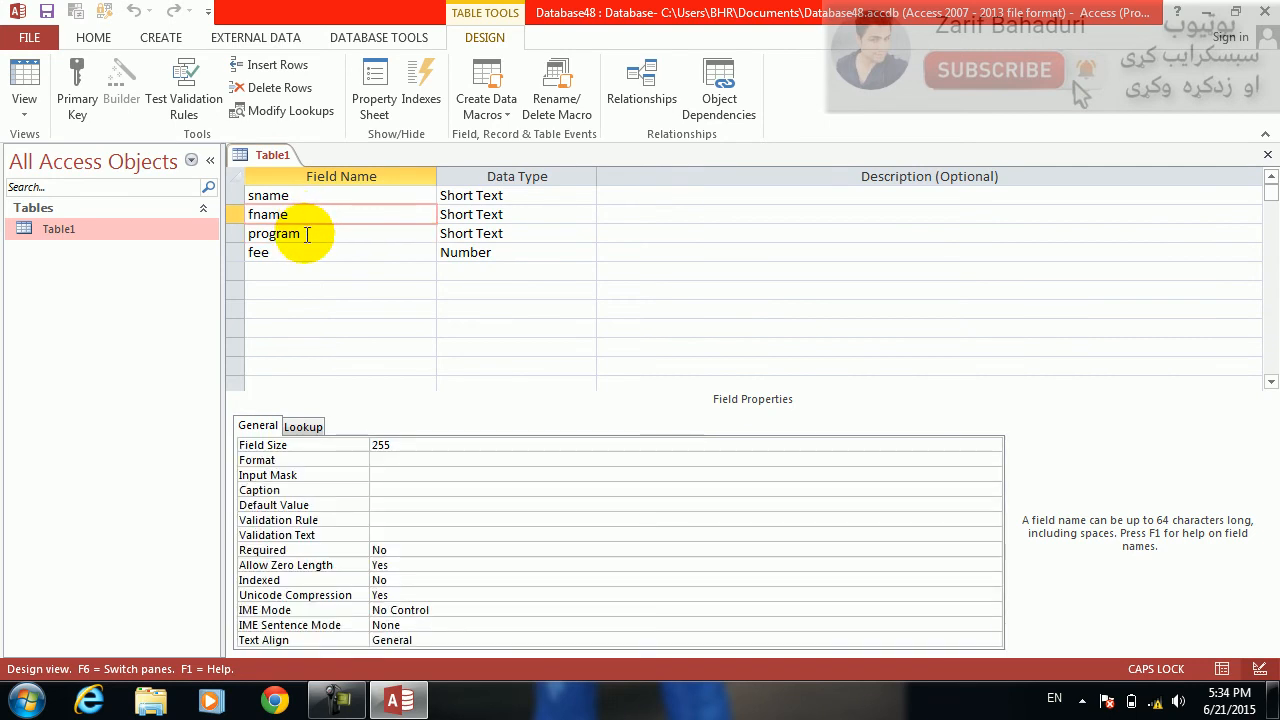
{"action": "left_click", "coordinate": [278, 66]}
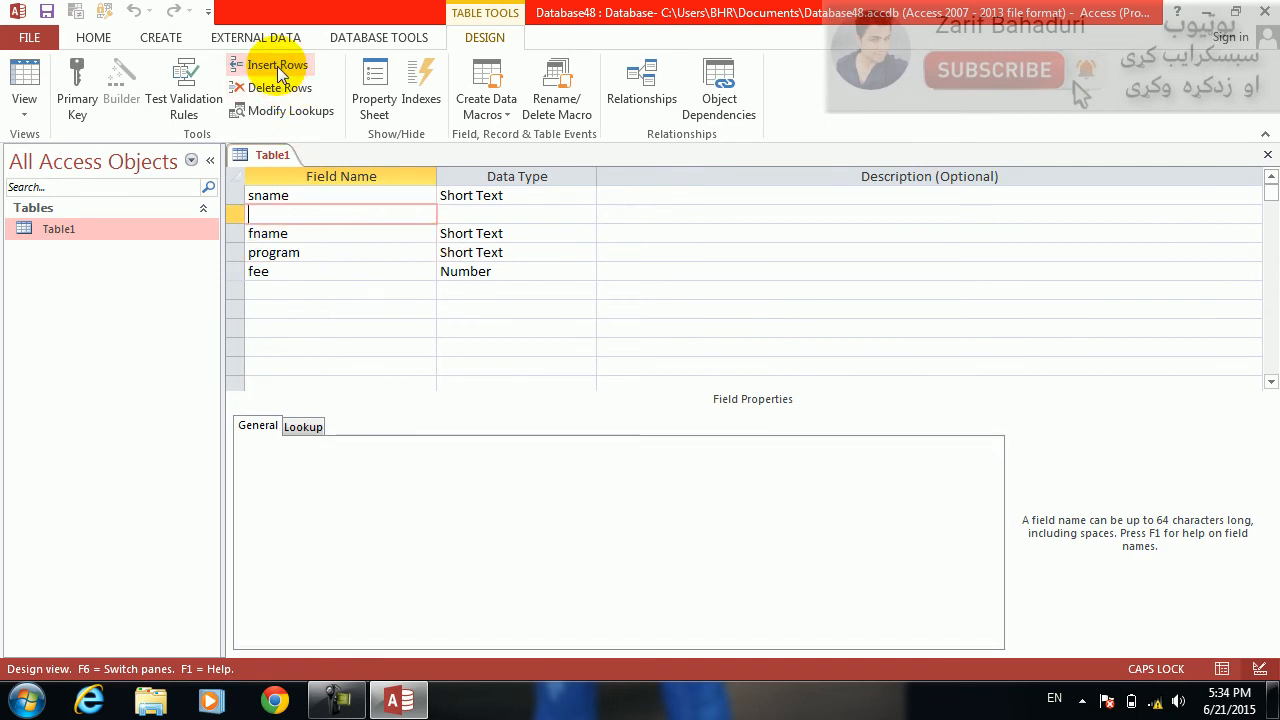
{"action": "type", "text": "f"}
{"action": "key", "text": "BackSpace"}
{"action": "type", "text": "ADate"}
{"action": "key", "text": "Tab"}
{"action": "type", "text": "d"}
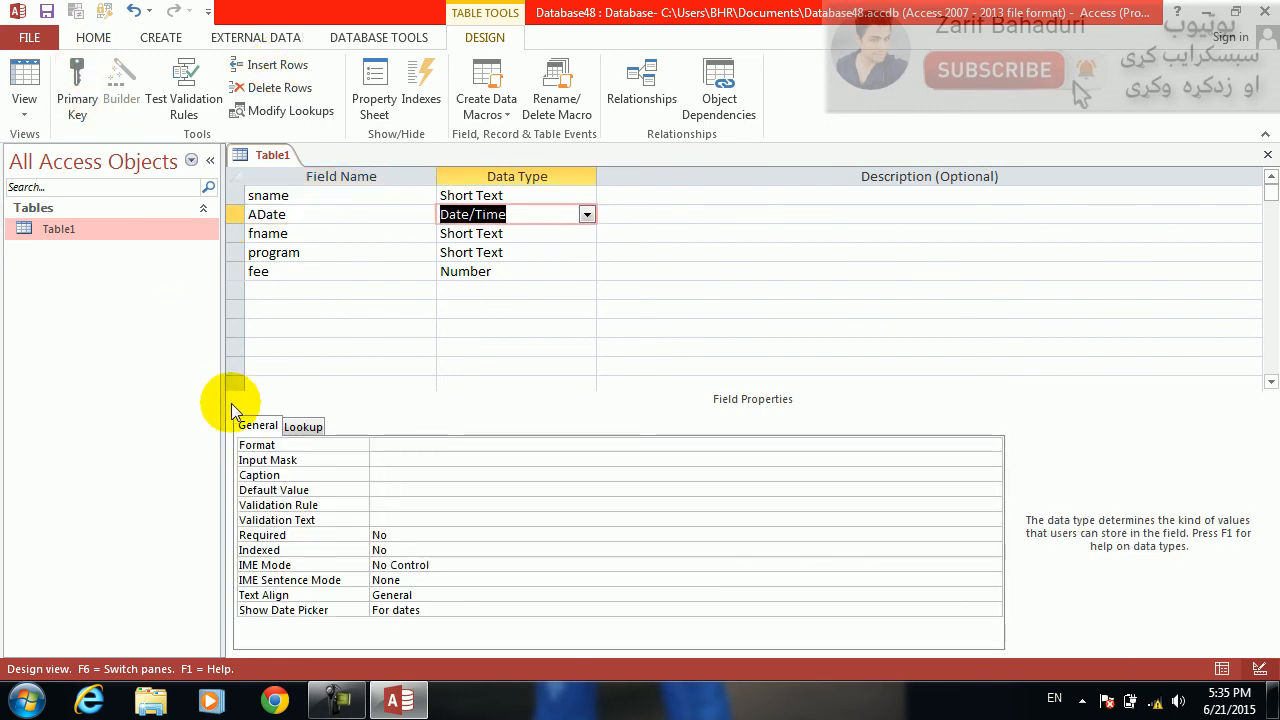
Step: Set the ADate field's format to yyyy
{"action": "left_click", "coordinate": [249, 449]}
{"action": "type", "text": "yyy"}
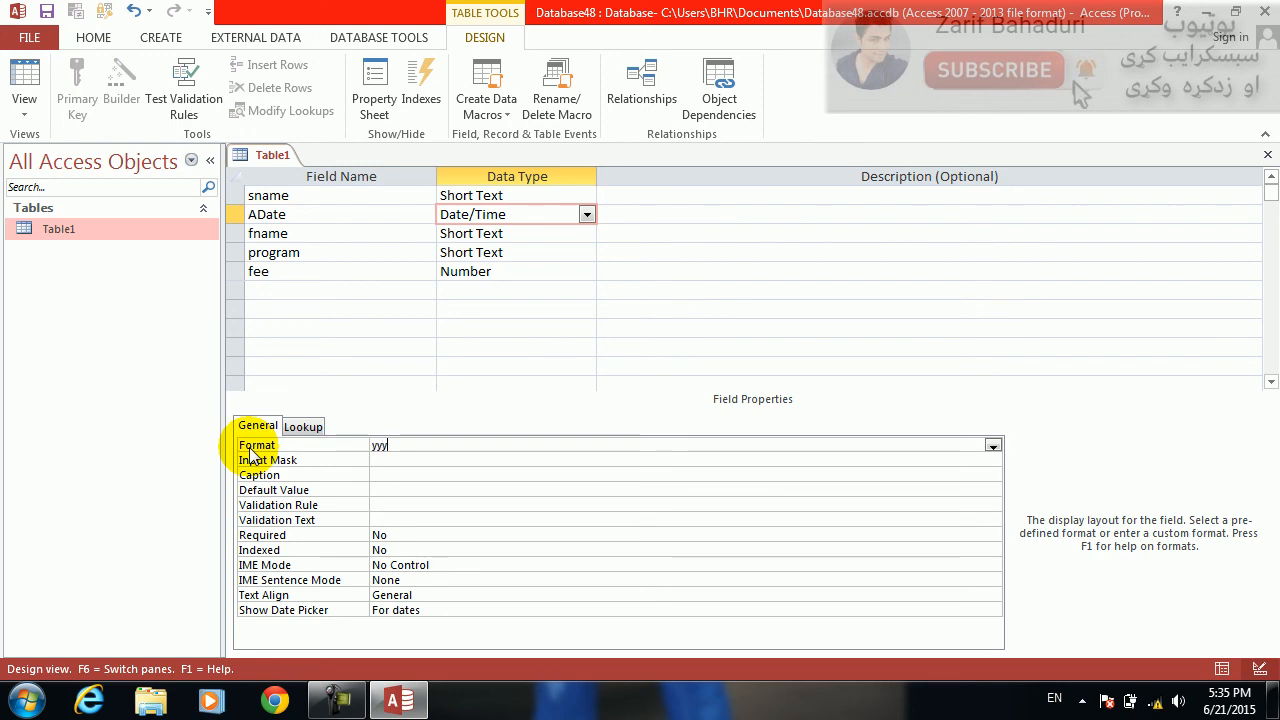
{"action": "type", "text": "y"}
{"action": "key", "text": "Return"}
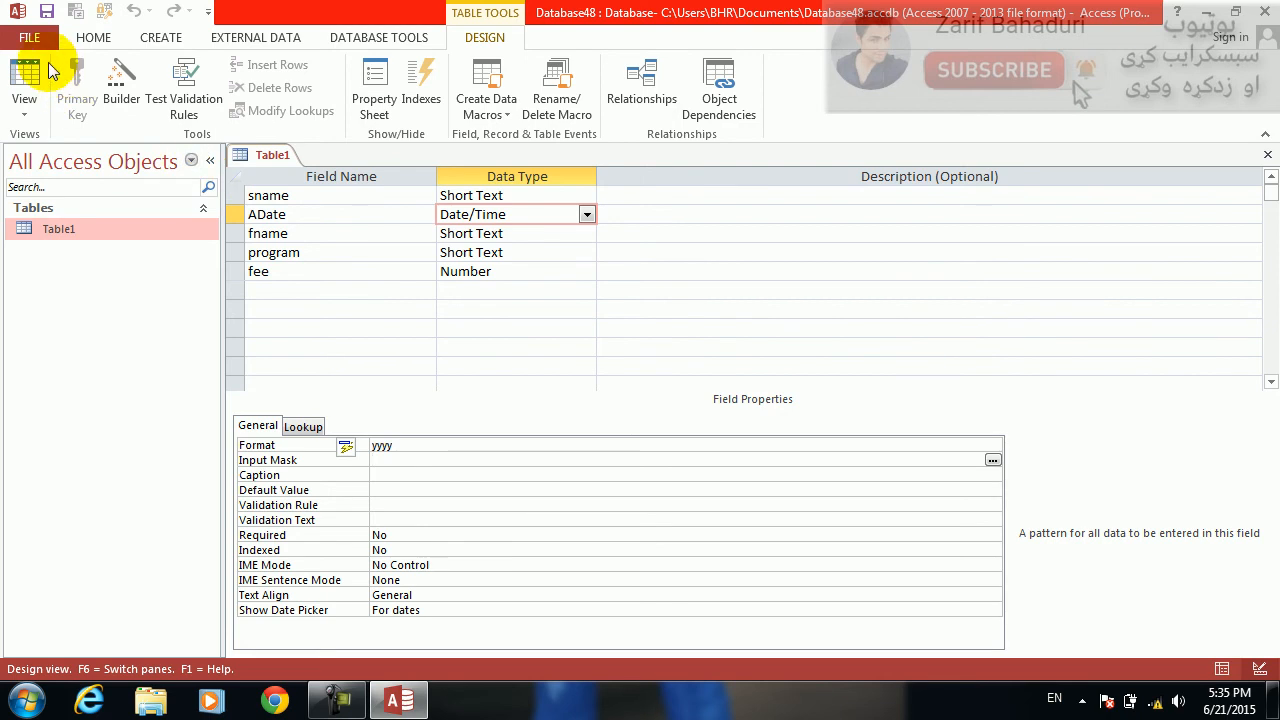
Step: Save Table1 and, in Datasheet View, fit the ADate, program and fname columns to their contents
{"action": "left_click", "coordinate": [47, 11]}
{"action": "left_click", "coordinate": [24, 75]}
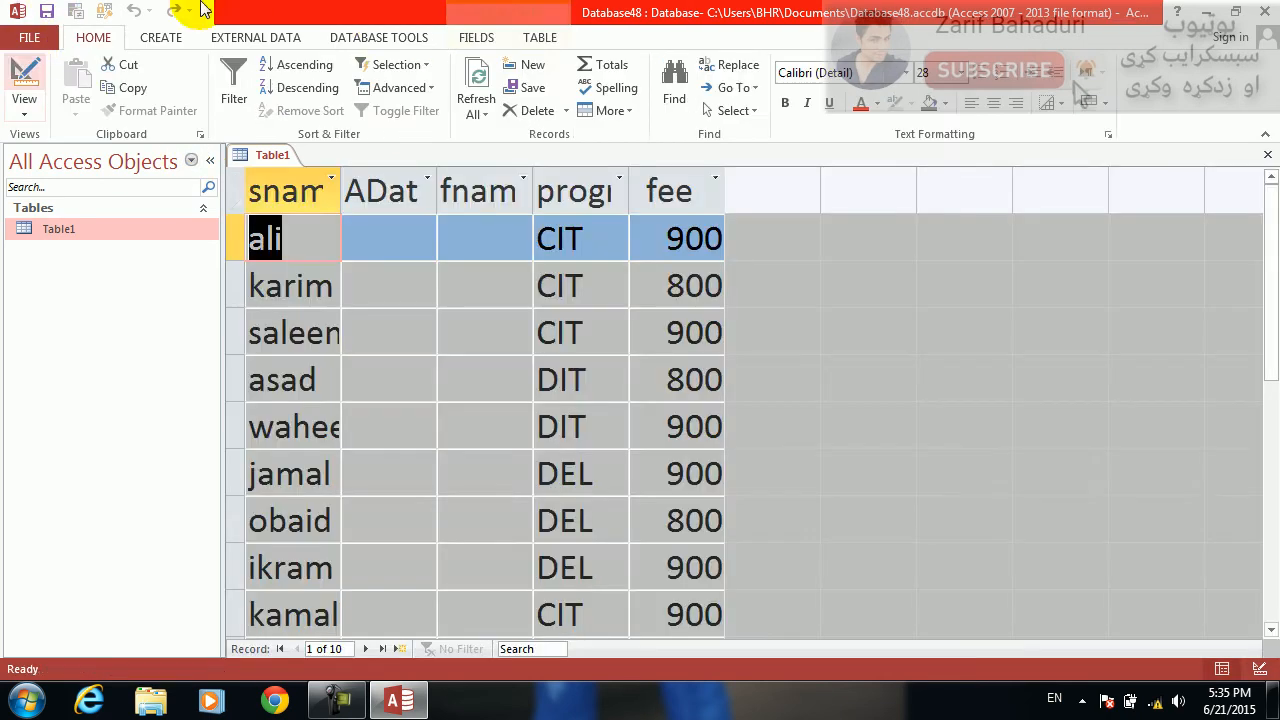
{"action": "double_click", "coordinate": [435, 176]}
{"action": "double_click", "coordinate": [665, 177]}
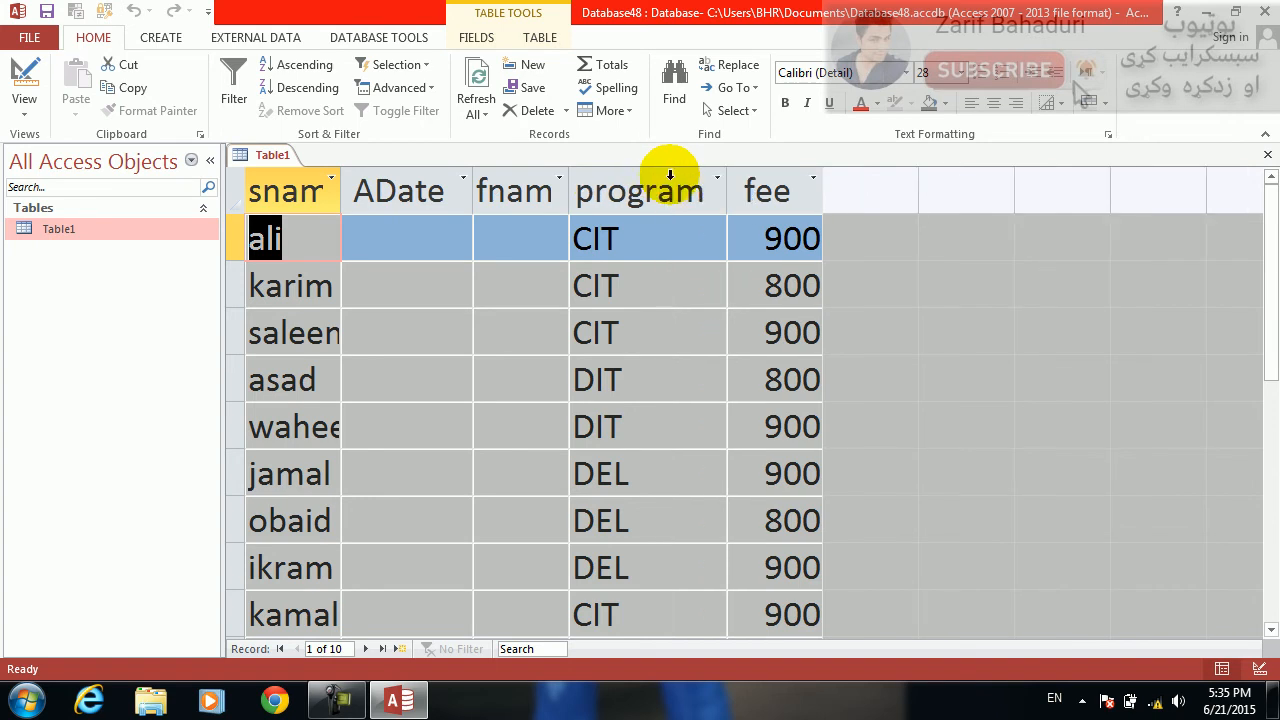
{"action": "double_click", "coordinate": [569, 179]}
Step: Enter 1/1/2015 as the ADate of the first record
{"action": "left_click", "coordinate": [451, 243]}
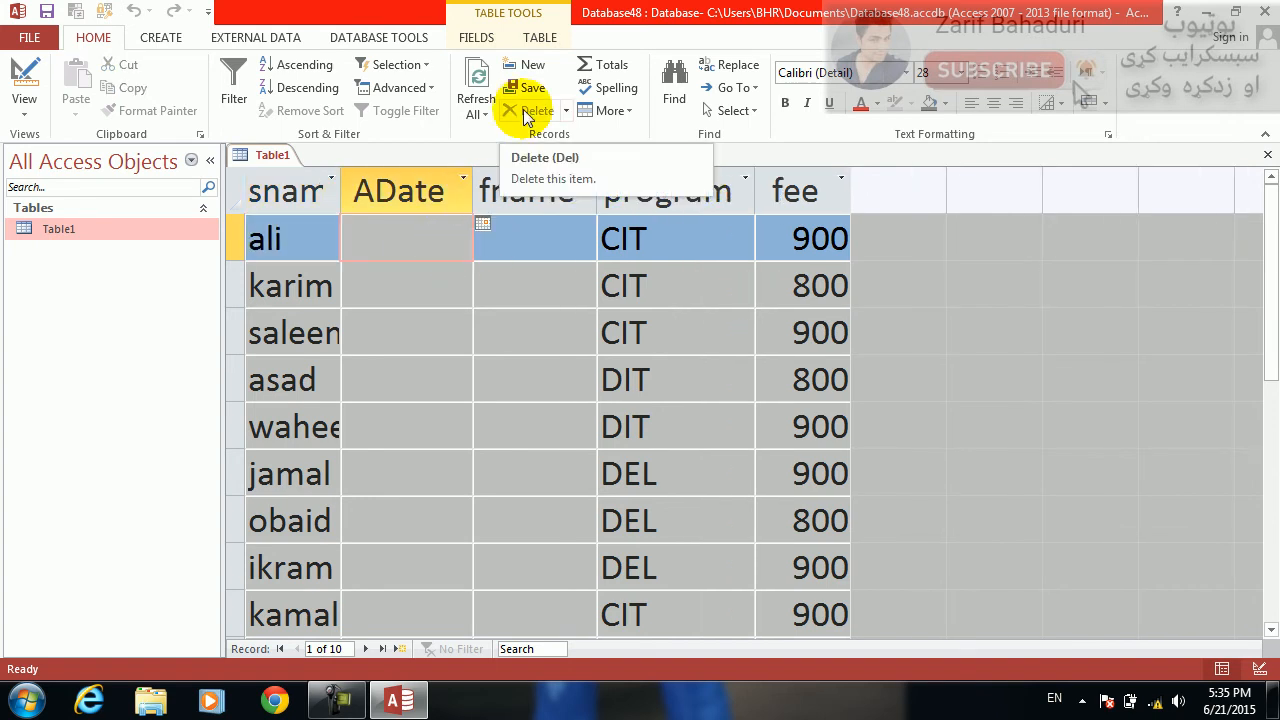
{"action": "type", "text": "1/1/2015"}
{"action": "key", "text": "Down"}
{"action": "key", "text": "Up"}
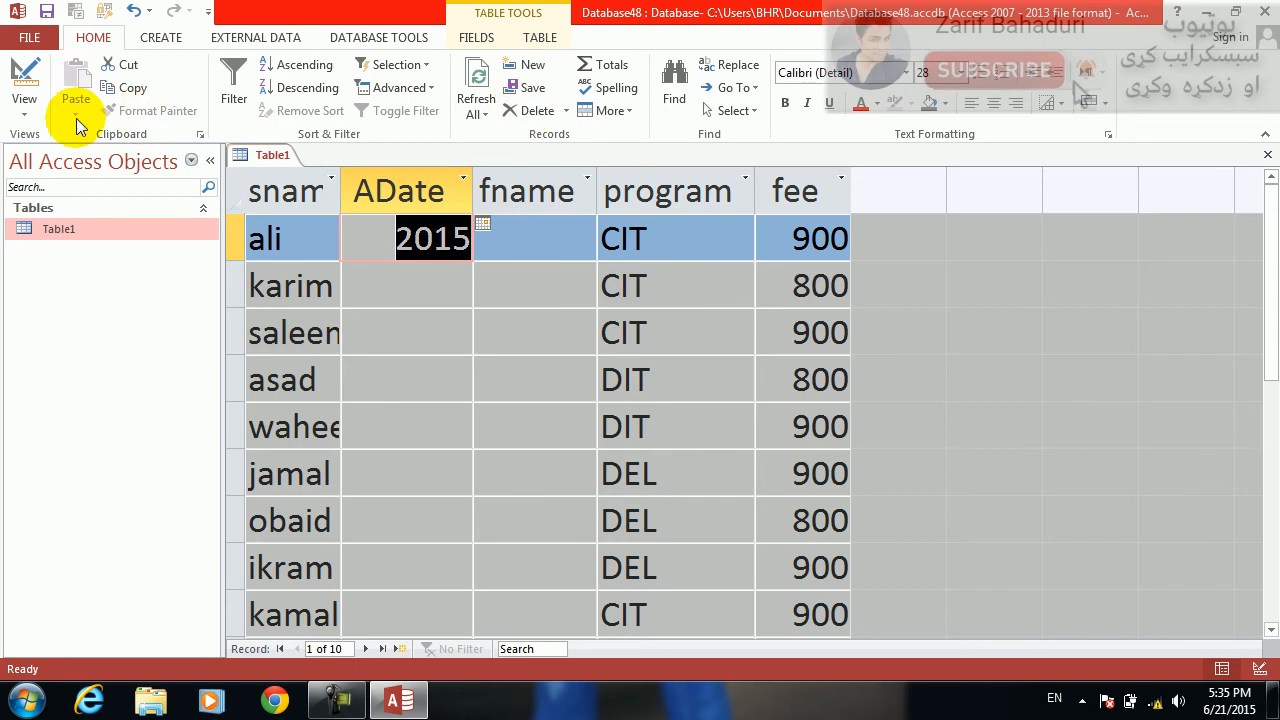
Step: Set the ADate field's format to mmmm and widen the ADate column slightly in Datasheet View
{"action": "left_click", "coordinate": [23, 80]}
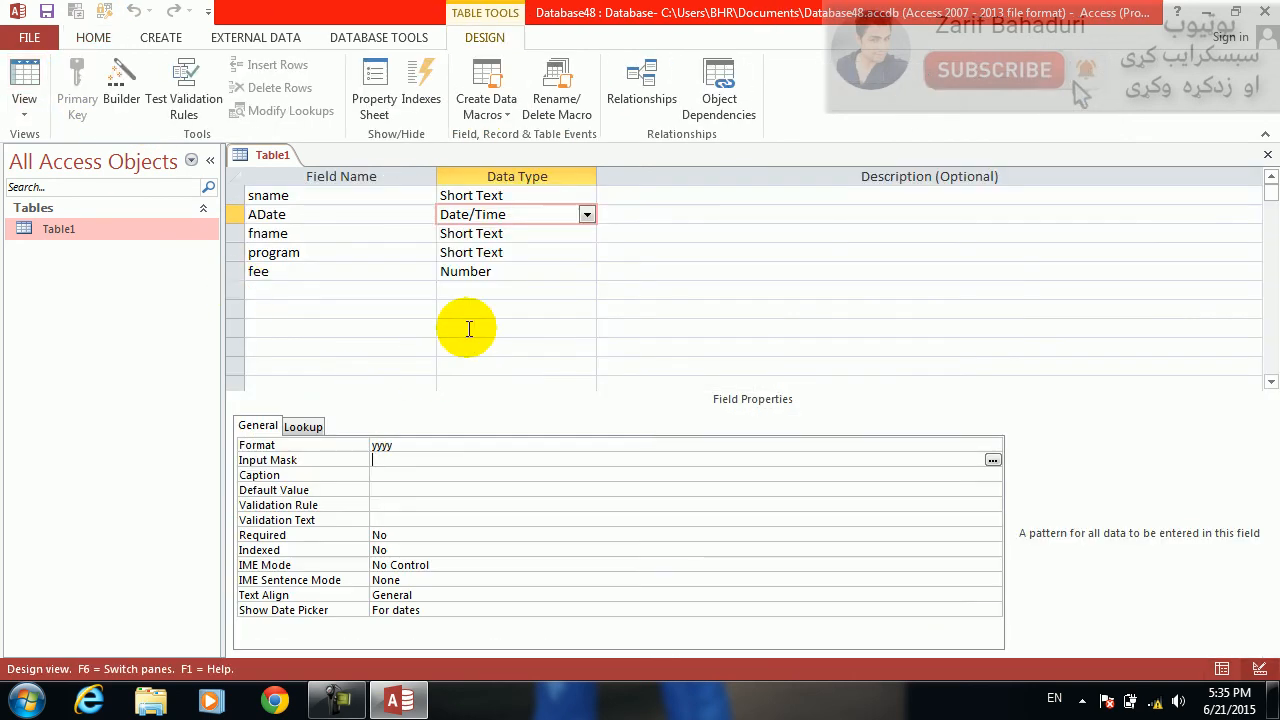
{"action": "key", "text": "F6"}
{"action": "type", "text": "mmm"}
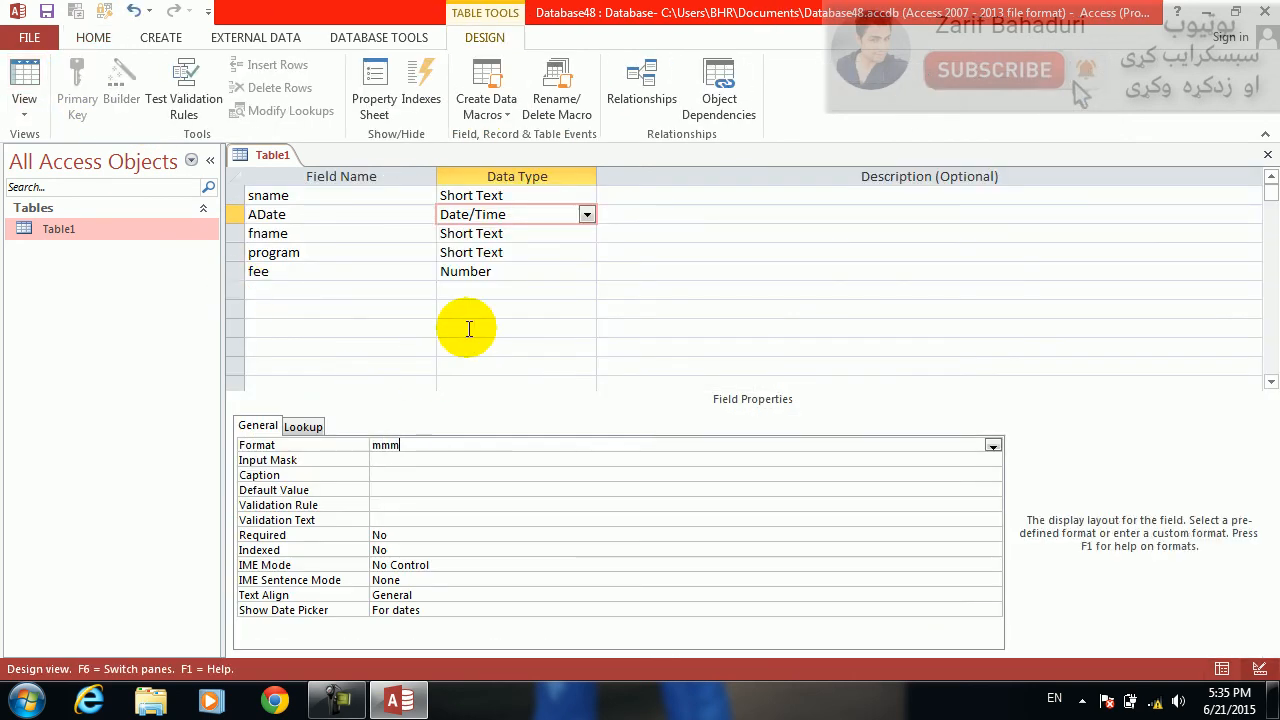
{"action": "type", "text": "m"}
{"action": "key", "text": "Return"}
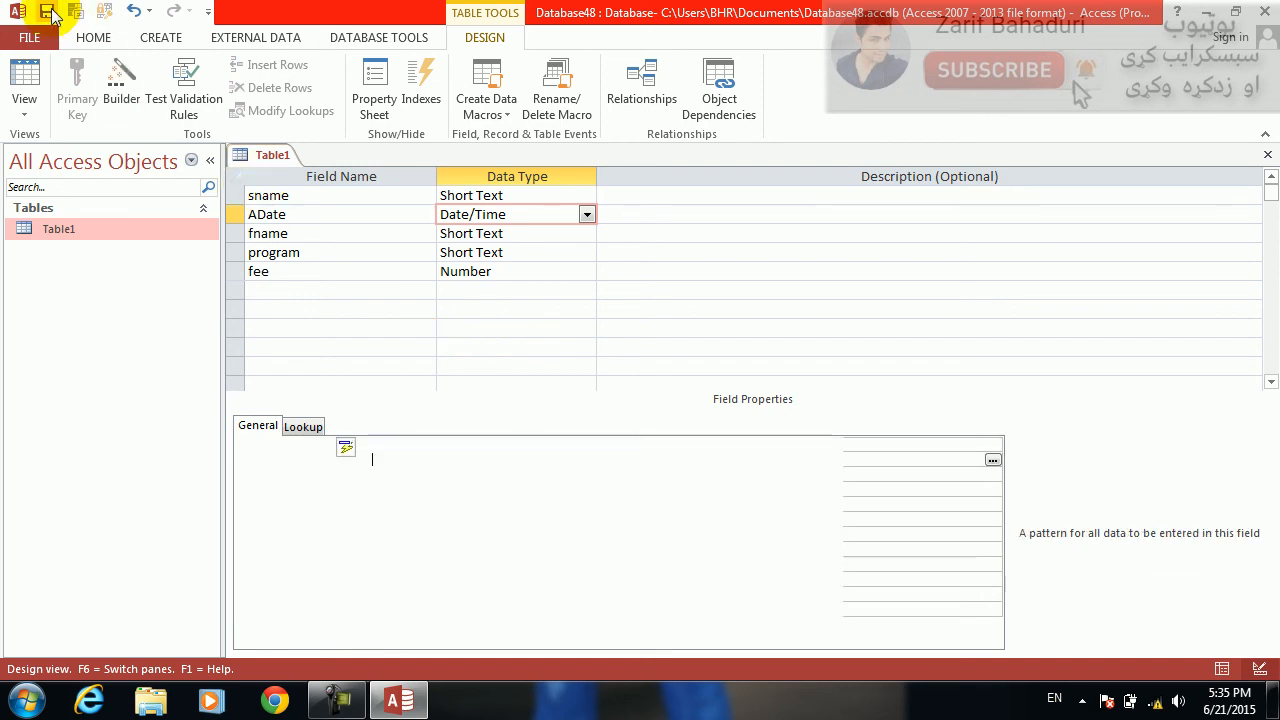
{"action": "left_click", "coordinate": [24, 70]}
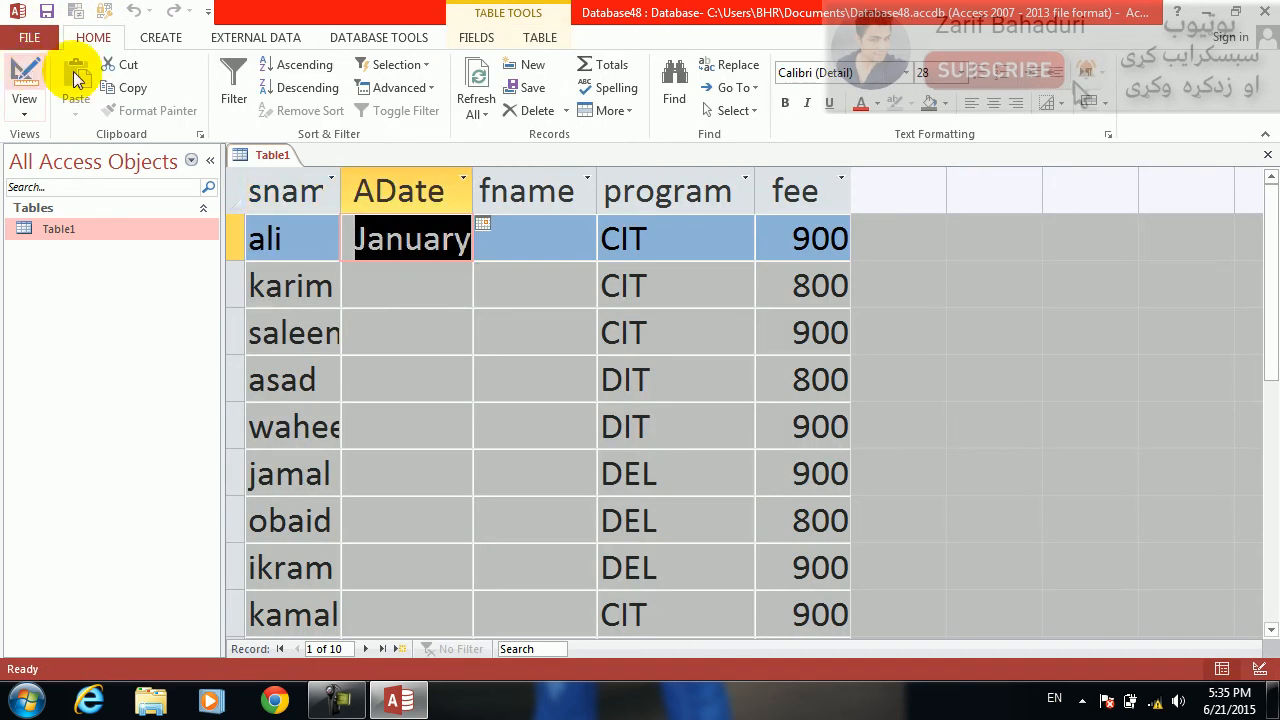
{"action": "left_click_drag", "start_coordinate": [474, 180], "coordinate": [503, 182]}
Step: Copy the full date 1/1/2015 from the first record's ADate and paste it into the second record
{"action": "left_click_drag", "start_coordinate": [434, 252], "coordinate": [443, 282]}
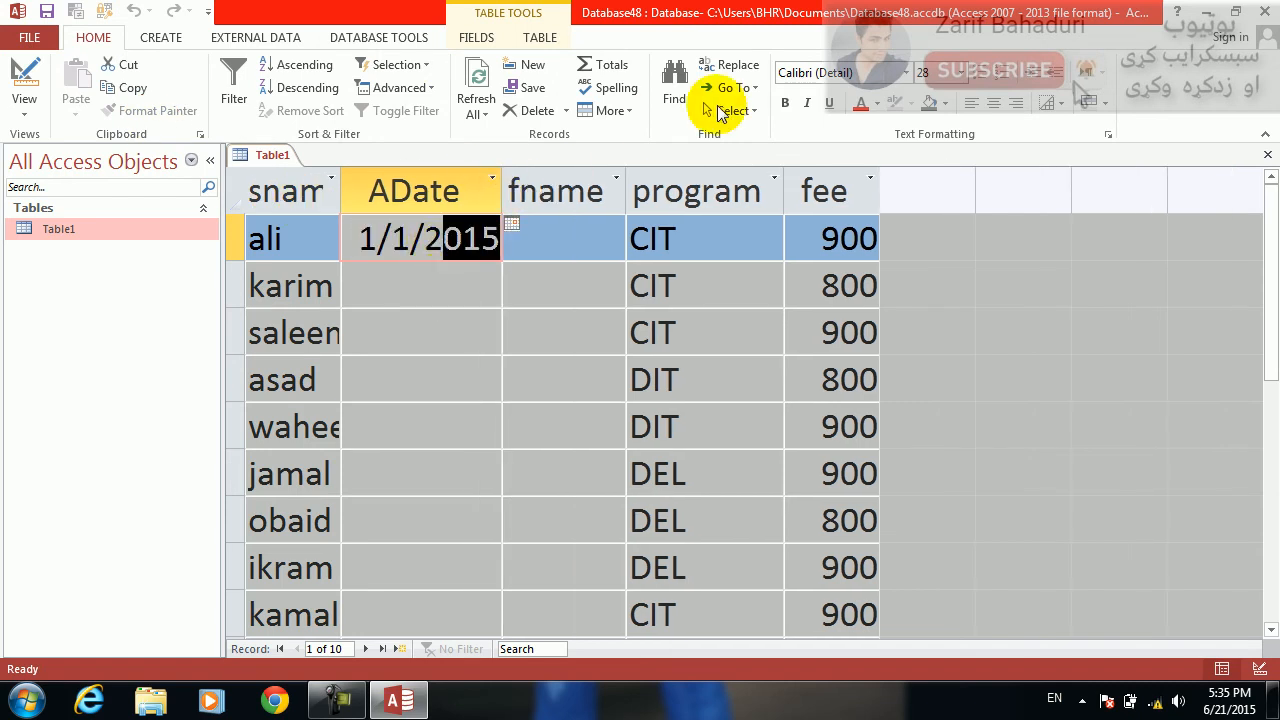
{"action": "key", "text": "Left"}
{"action": "key", "text": "Left"}
{"action": "key", "text": "Left"}
{"action": "key", "text": "Left"}
{"action": "key", "text": "Left"}
{"action": "key", "text": "Left"}
{"action": "key", "text": "Left"}
{"action": "key", "text": "Left"}
{"action": "key", "text": "shift+Right"}
{"action": "key", "text": "shift+Right"}
{"action": "key", "text": "shift+Right"}
{"action": "key", "text": "shift+Right"}
{"action": "key", "text": "shift+Right"}
{"action": "key", "text": "shift+Right"}
{"action": "key", "text": "shift+Right"}
{"action": "key", "text": "shift+Right"}
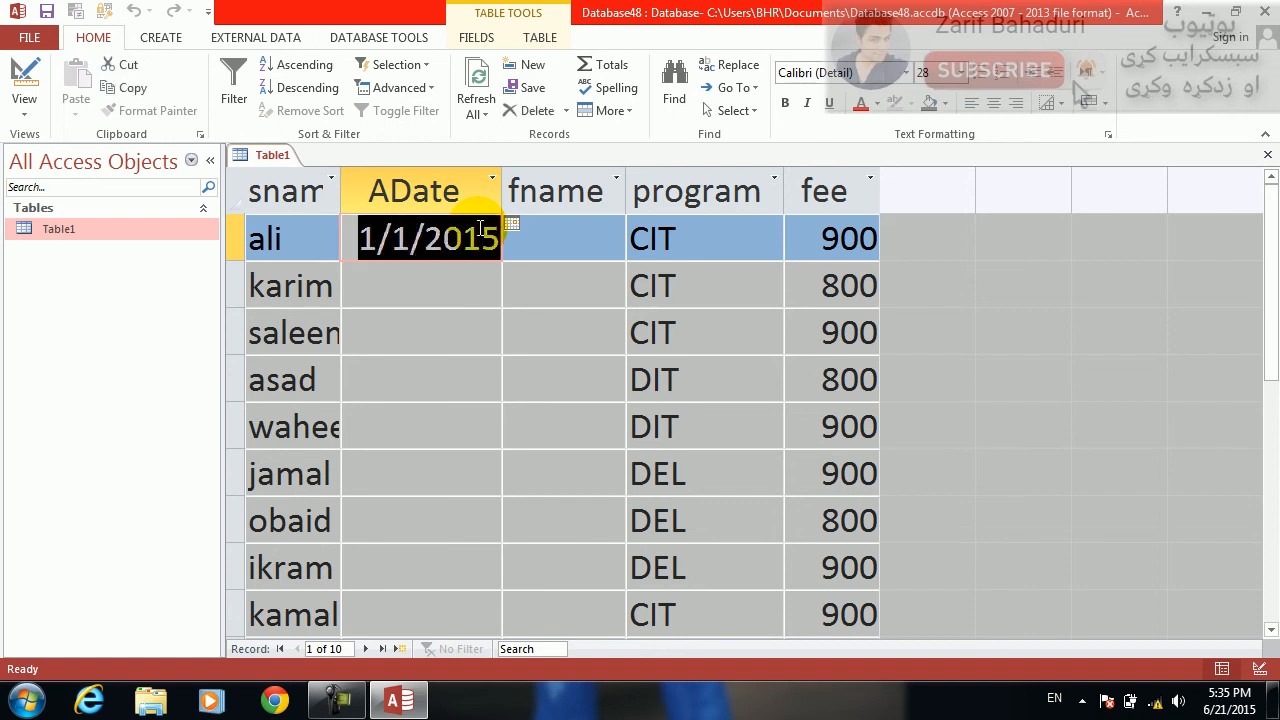
{"action": "key", "text": "ctrl+c"}
{"action": "key", "text": "Down"}
{"action": "key", "text": "ctrl+v"}
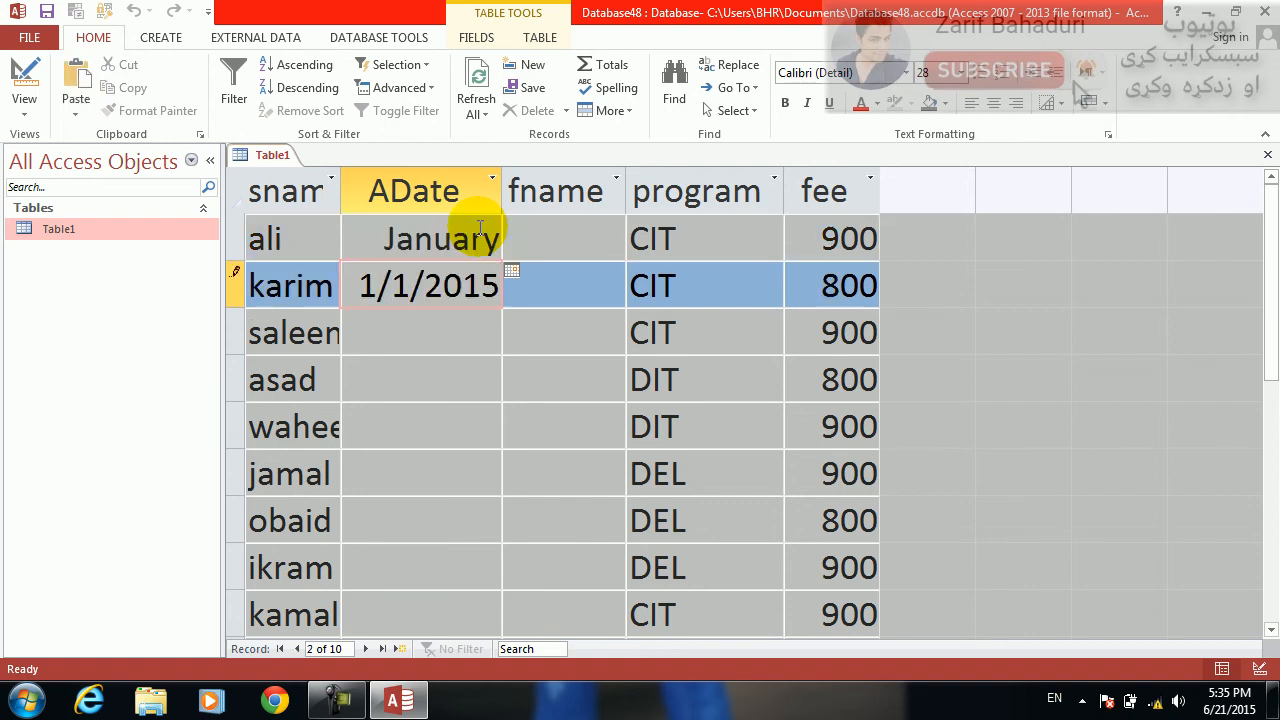
Step: Paste the copied date 1/1/2015 into the ADate field of the third through tenth records
{"action": "key", "text": "Down"}
{"action": "key", "text": "ctrl+v"}
{"action": "key", "text": "Down"}
{"action": "key", "text": "ctrl+v"}
{"action": "key", "text": "ctrl+Down"}
{"action": "key", "text": "Up"}
{"action": "key", "text": "Up"}
{"action": "key", "text": "Up"}
{"action": "key", "text": "Up"}
{"action": "key", "text": "Up"}
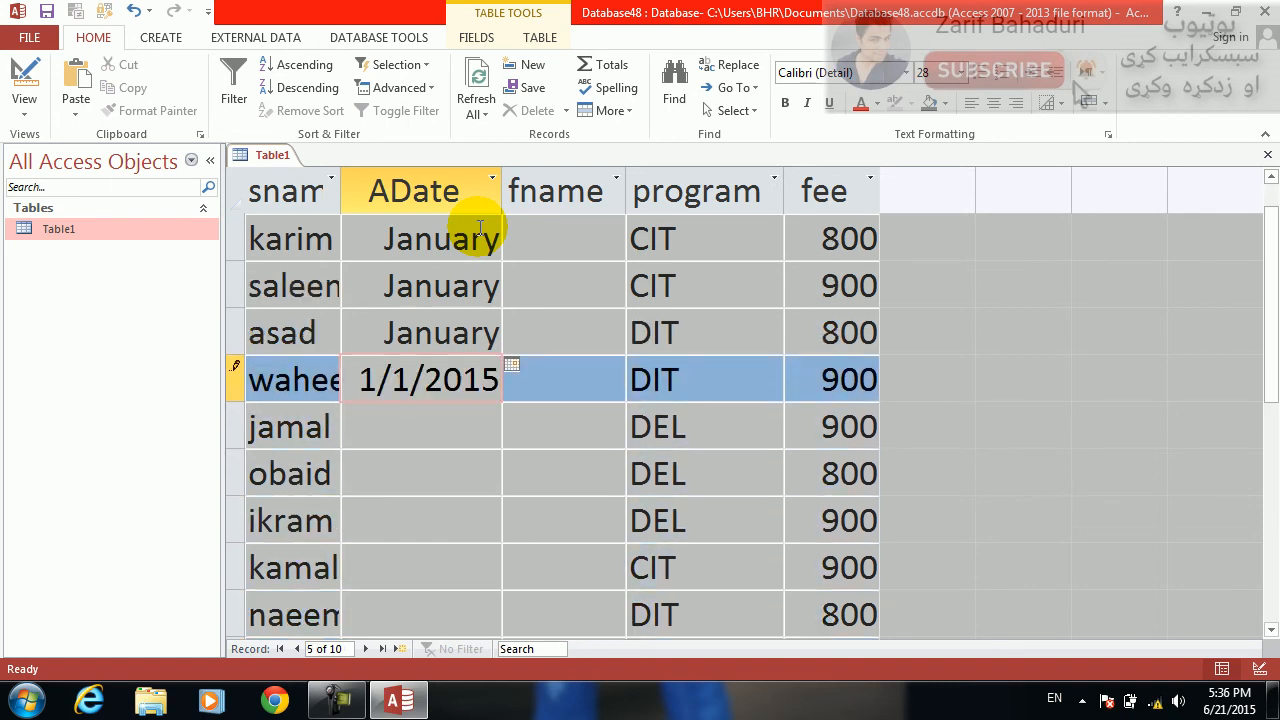
{"action": "key", "text": "ctrl+v"}
{"action": "key", "text": "Down"}
{"action": "key", "text": "ctrl+v"}
{"action": "key", "text": "Down"}
{"action": "key", "text": "ctrl+v"}
{"action": "key", "text": "Down"}
{"action": "key", "text": "ctrl+v"}
{"action": "key", "text": "Down"}
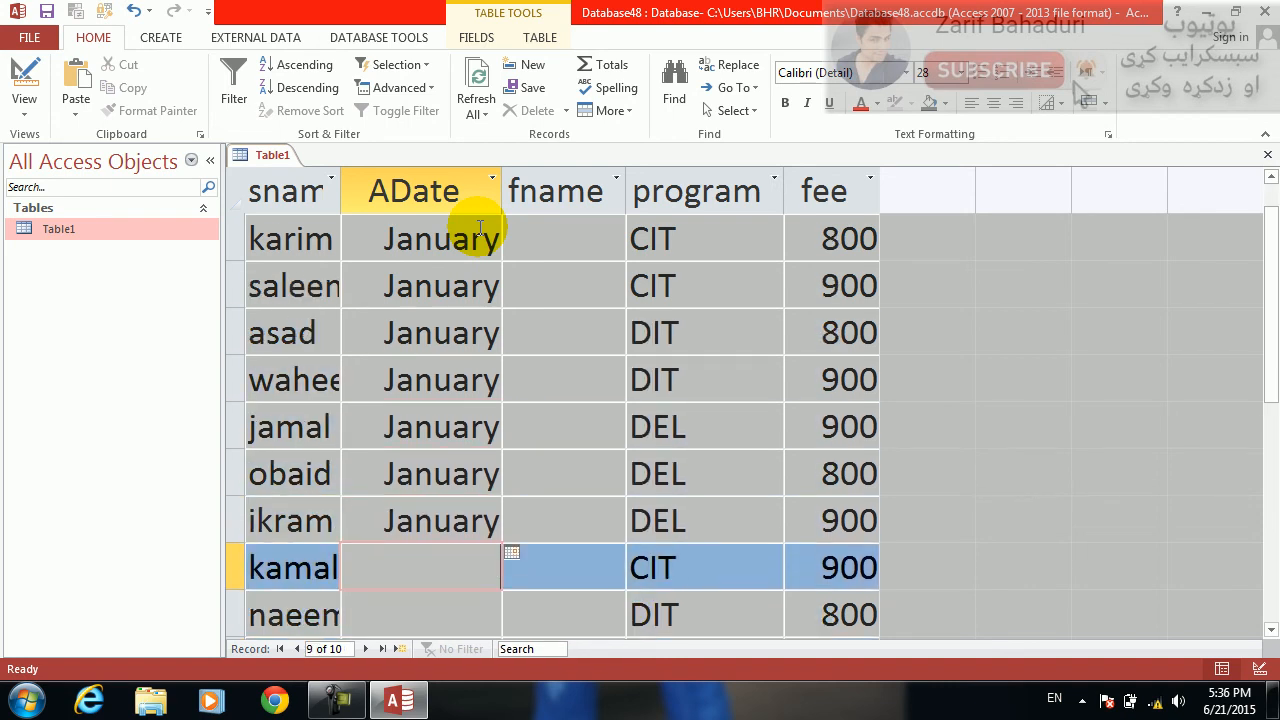
{"action": "key", "text": "ctrl+v"}
{"action": "key", "text": "Down"}
{"action": "key", "text": "ctrl+v"}
{"action": "key", "text": "Down"}
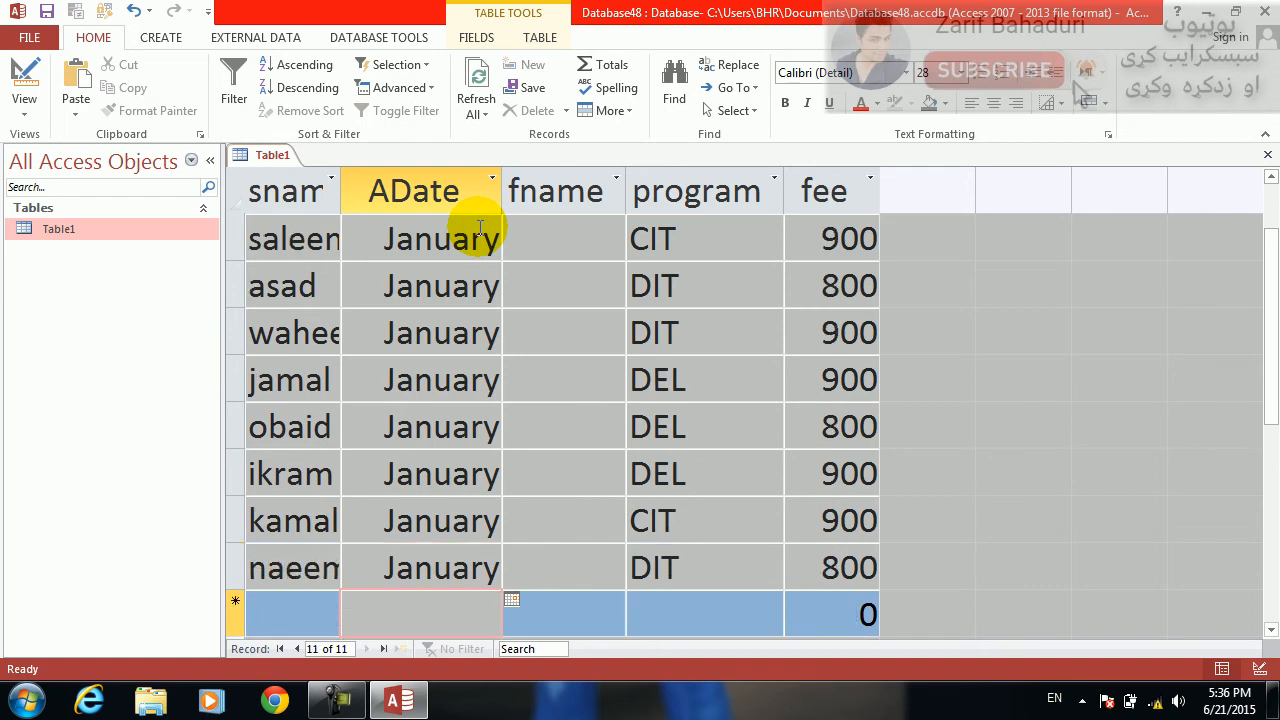
Step: Start a new record with the first student's name again and 2/1/2015 as its ADate, leaving fname empty
{"action": "key", "text": "Left"}
{"action": "type", "text": "ali"}
{"action": "key", "text": "Tab"}
{"action": "type", "text": "2/1/2015"}
{"action": "key", "text": "Tab"}
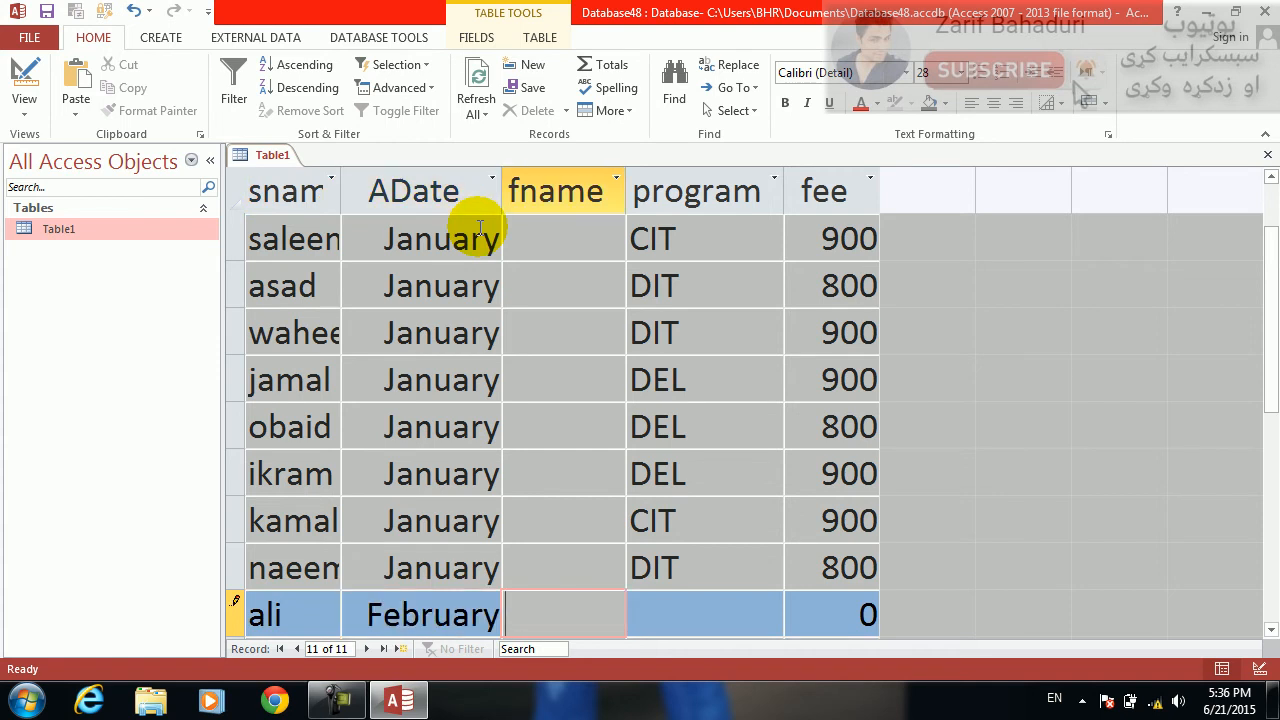
{"action": "key", "text": "Tab"}
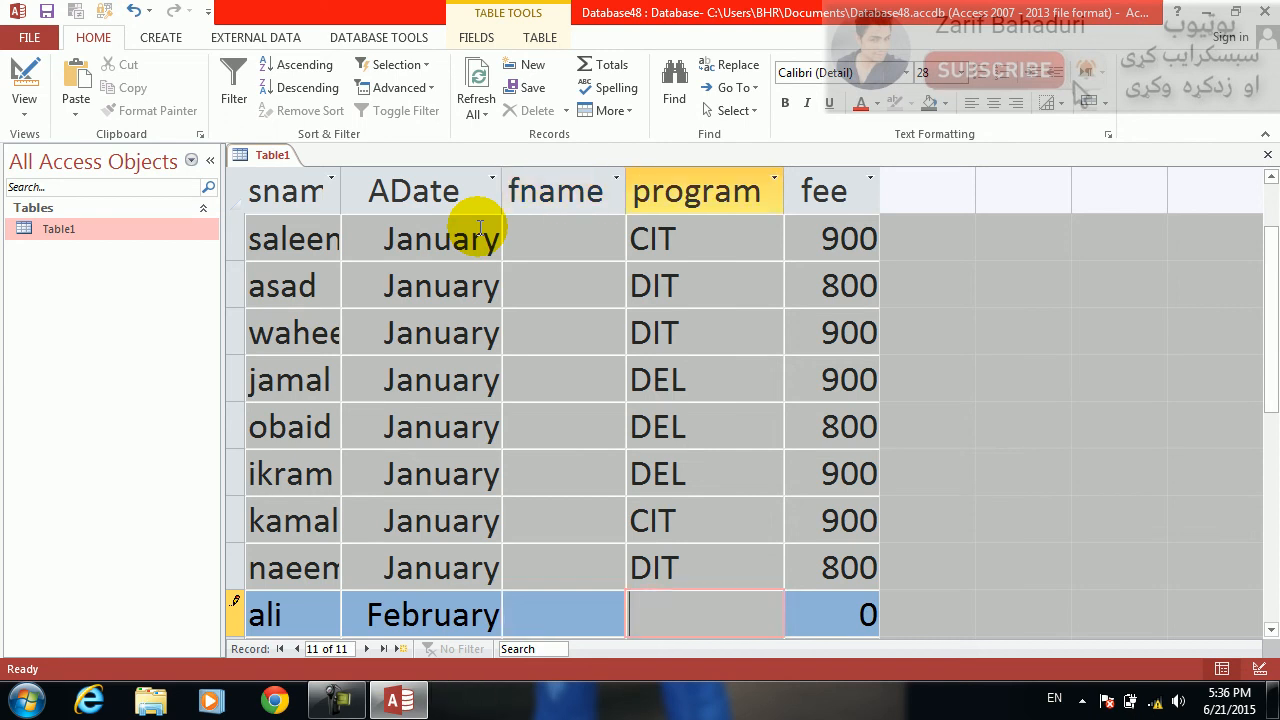
Step: Check the program and fee in the first record, which belongs to the same student
{"action": "key", "text": "Up"}
{"action": "key", "text": "Up"}
{"action": "key", "text": "Up"}
{"action": "key", "text": "Up"}
{"action": "key", "text": "Up"}
{"action": "key", "text": "Up"}
{"action": "key", "text": "Up"}
{"action": "key", "text": "Up"}
{"action": "key", "text": "Up"}
{"action": "key", "text": "Up"}
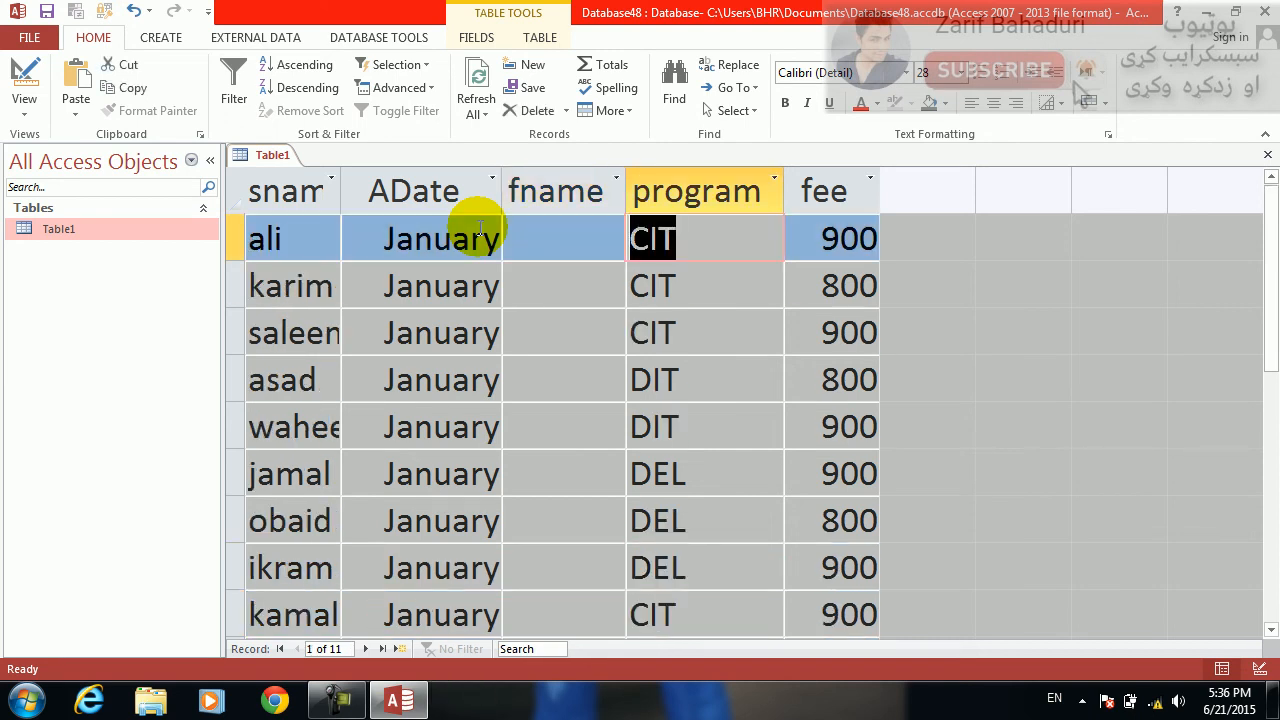
Step: Set the February record's program to CIT and its fee to 900
{"action": "key", "text": "Down"}
{"action": "key", "text": "Down"}
{"action": "key", "text": "Down"}
{"action": "key", "text": "Down"}
{"action": "key", "text": "Down"}
{"action": "key", "text": "Down"}
{"action": "key", "text": "Down"}
{"action": "key", "text": "Down"}
{"action": "key", "text": "Down"}
{"action": "key", "text": "Down"}
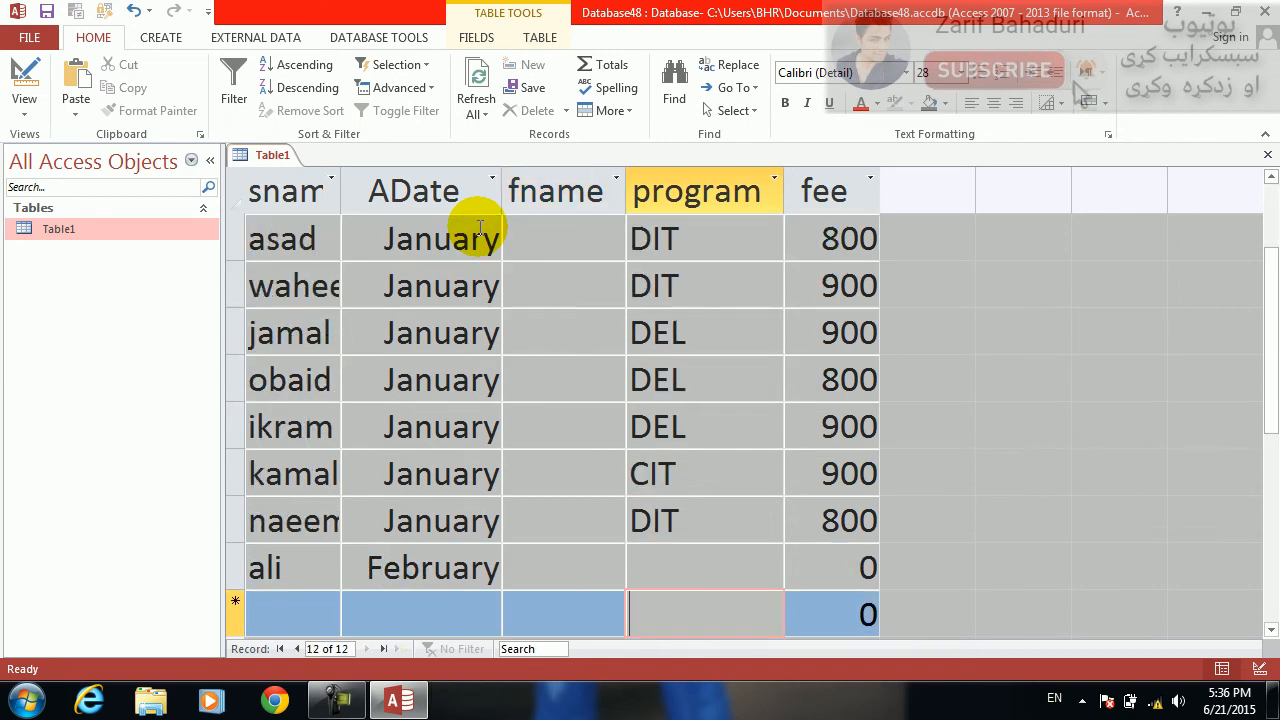
{"action": "type", "text": "c"}
{"action": "key", "text": "BackSpace"}
{"action": "key", "text": "Caps_Lock"}
{"action": "type", "text": "CIT"}
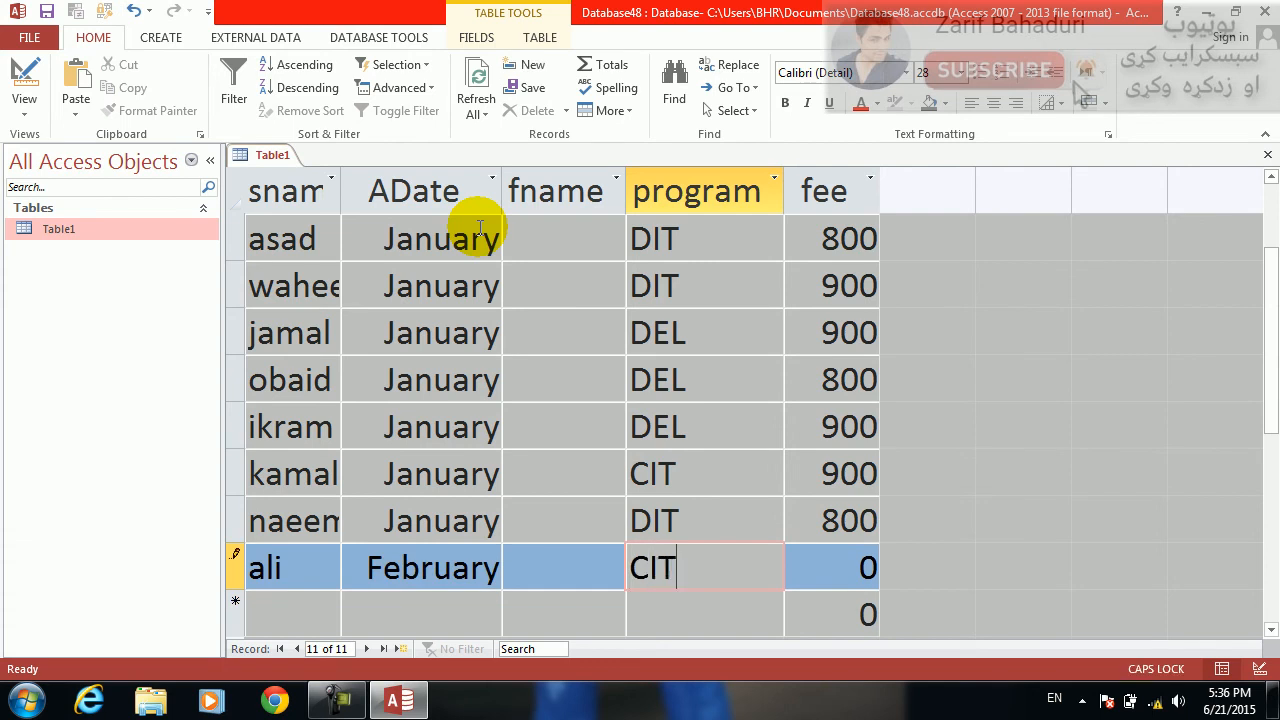
{"action": "key", "text": "Tab"}
{"action": "type", "text": "8"}
{"action": "key", "text": "BackSpace"}
{"action": "type", "text": "900"}
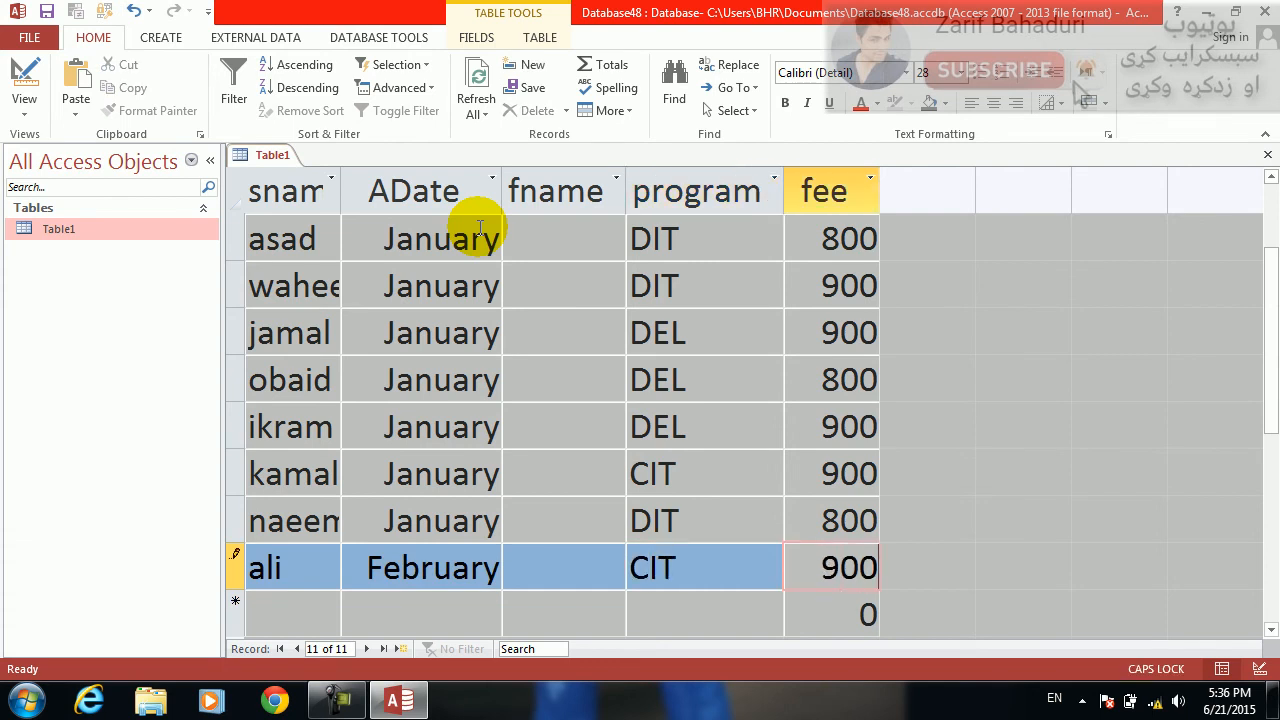
Step: Commit the February record and close Table1, saving its layout changes
{"action": "key", "text": "Tab"}
{"action": "key", "text": "ctrl+w"}
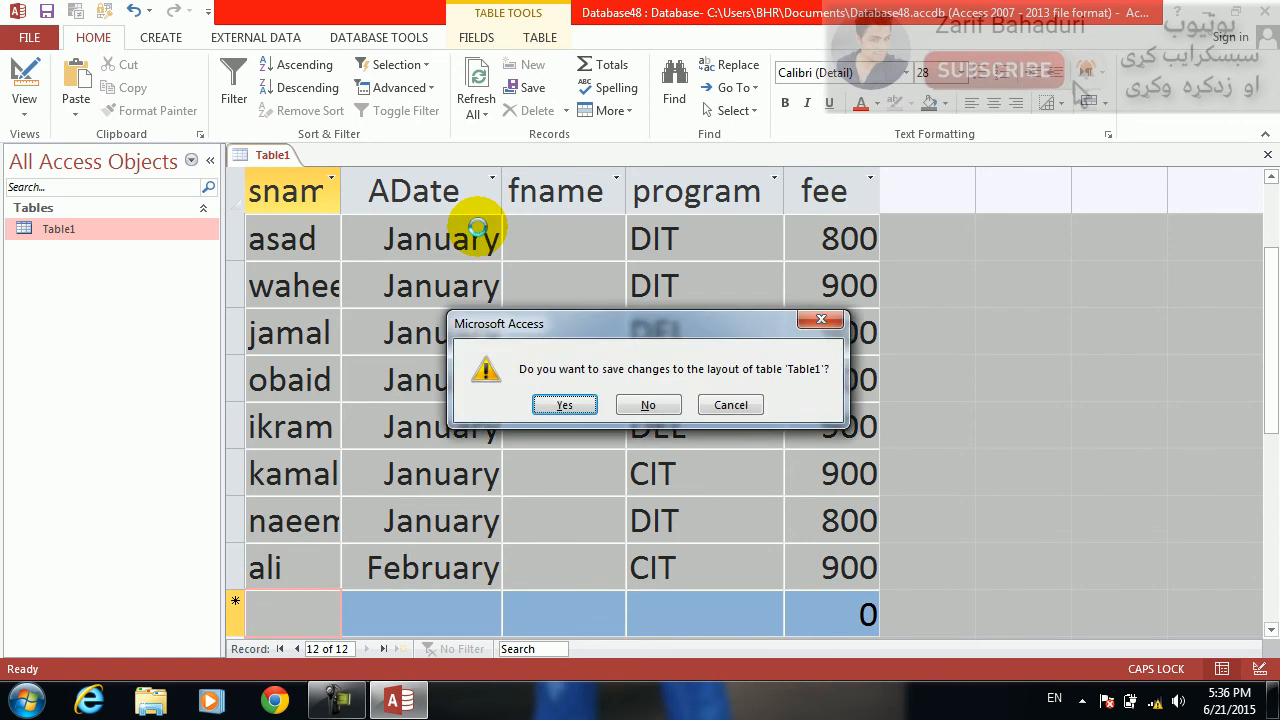
{"action": "key", "text": "Return"}
Step: Create a new query in Design View based on Table1 with the fields program, ADate and fee
{"action": "left_click", "coordinate": [161, 37]}
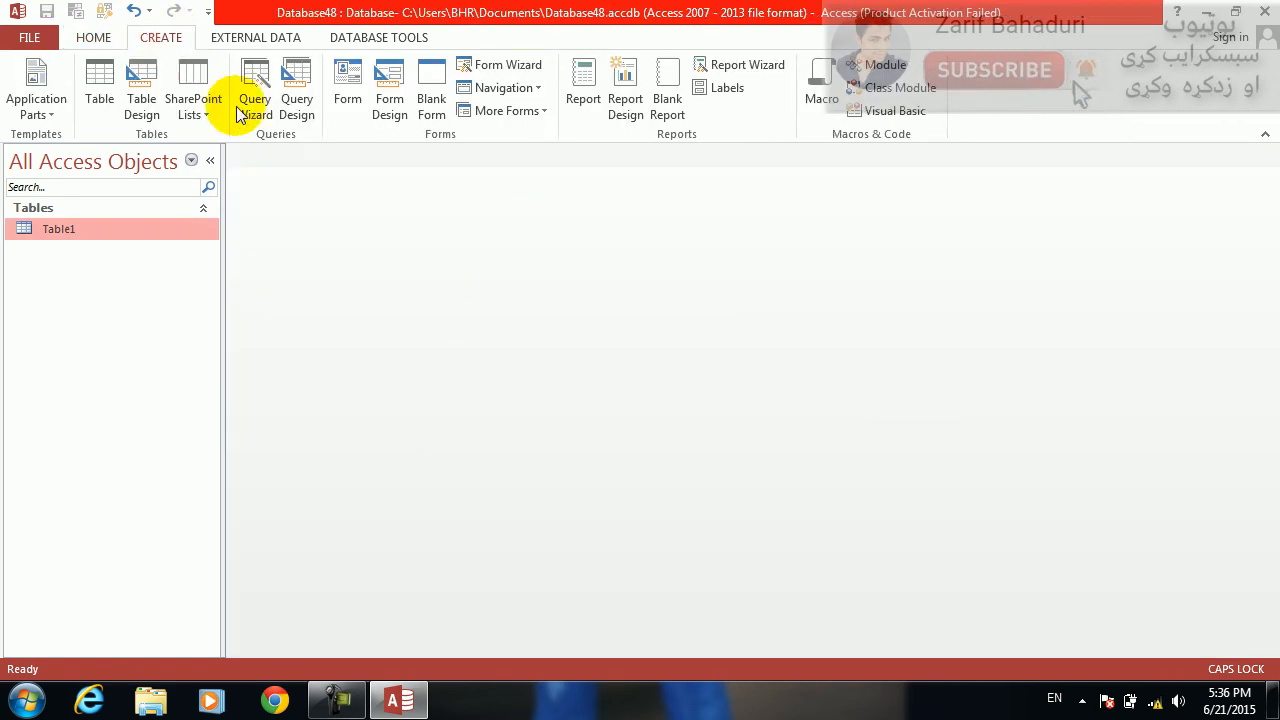
{"action": "left_click", "coordinate": [302, 110]}
{"action": "key", "text": "Return"}
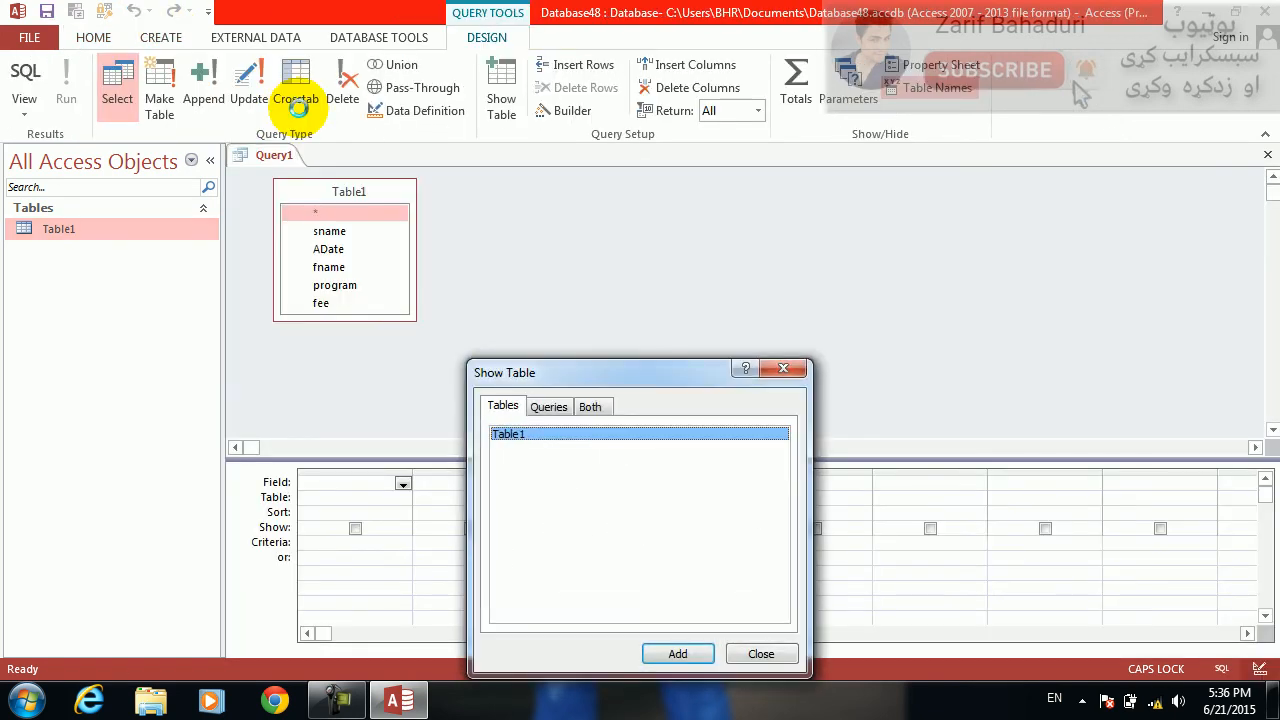
{"action": "key", "text": "Escape"}
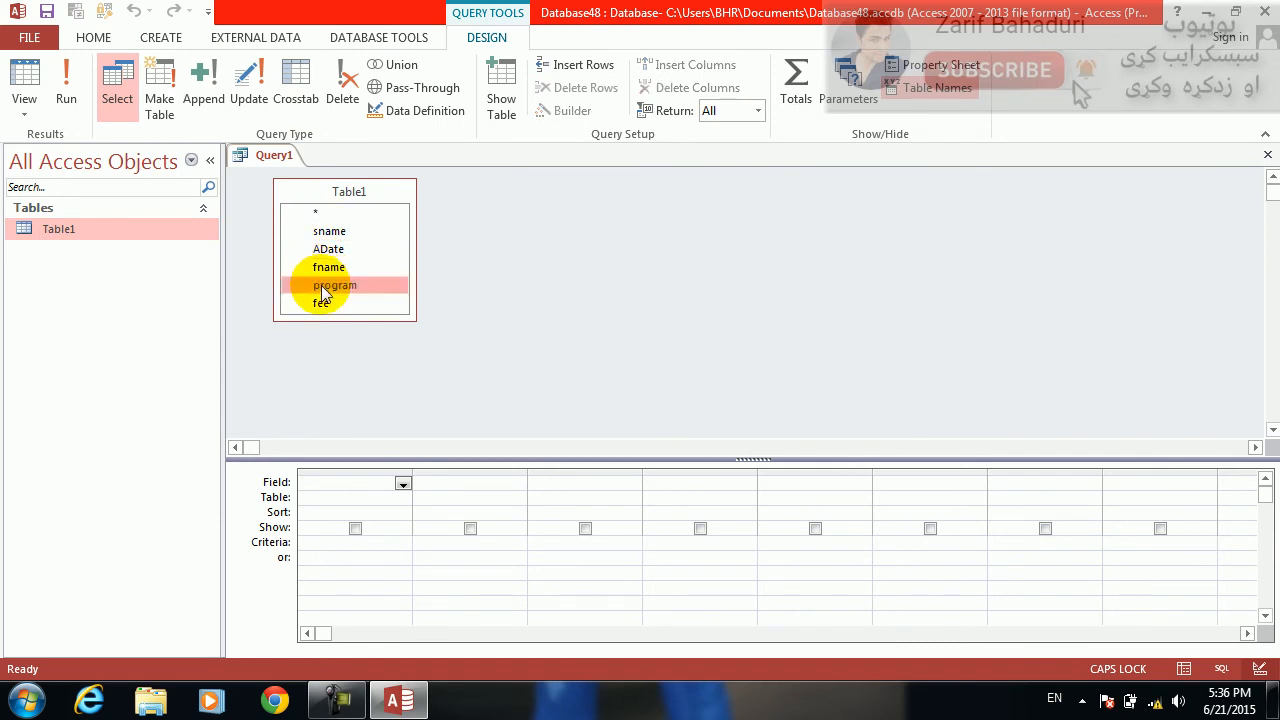
{"action": "double_click", "coordinate": [322, 288]}
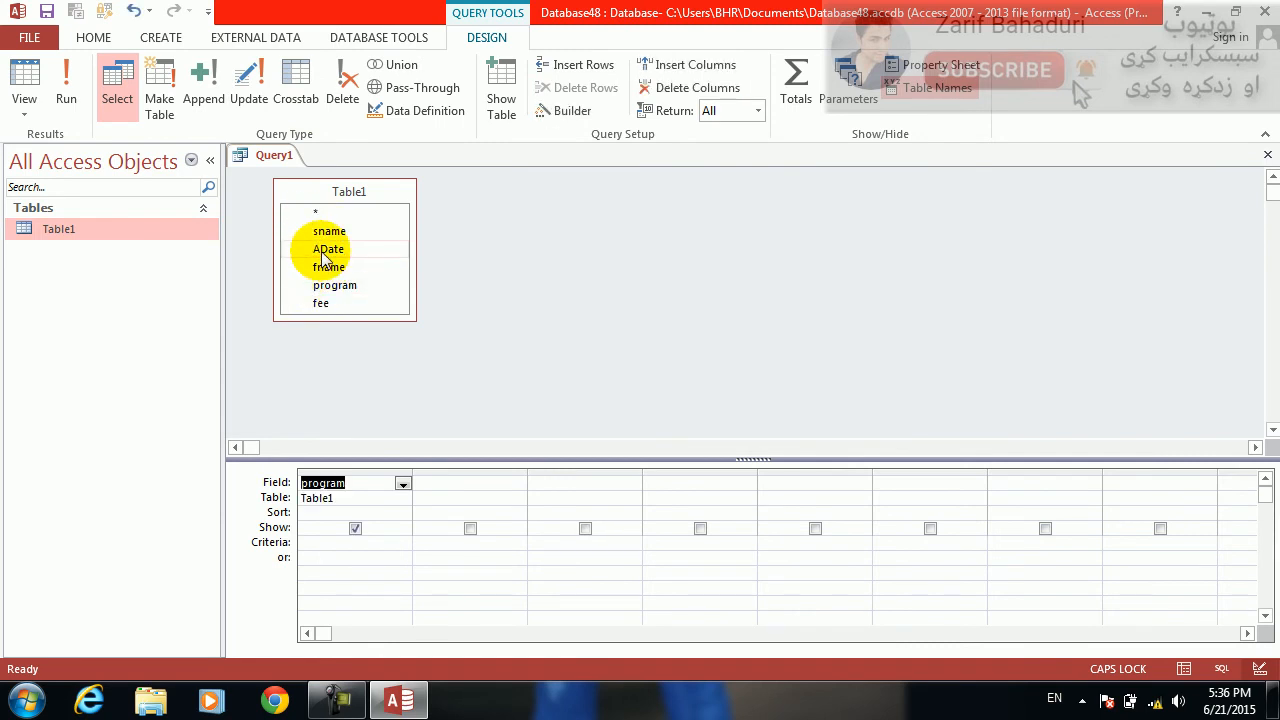
{"action": "double_click", "coordinate": [322, 250]}
{"action": "double_click", "coordinate": [322, 304]}
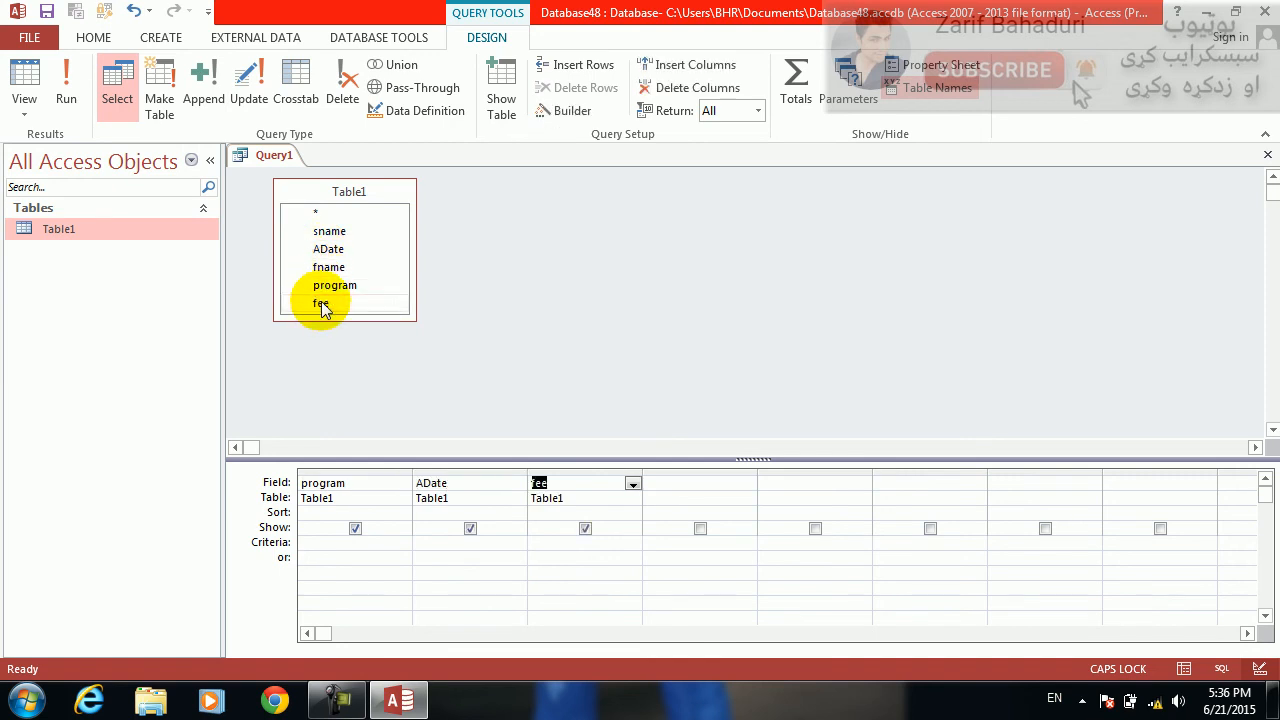
Step: Make the query a crosstab with program as Row Heading and ADate as Column Heading
{"action": "left_click", "coordinate": [296, 98]}
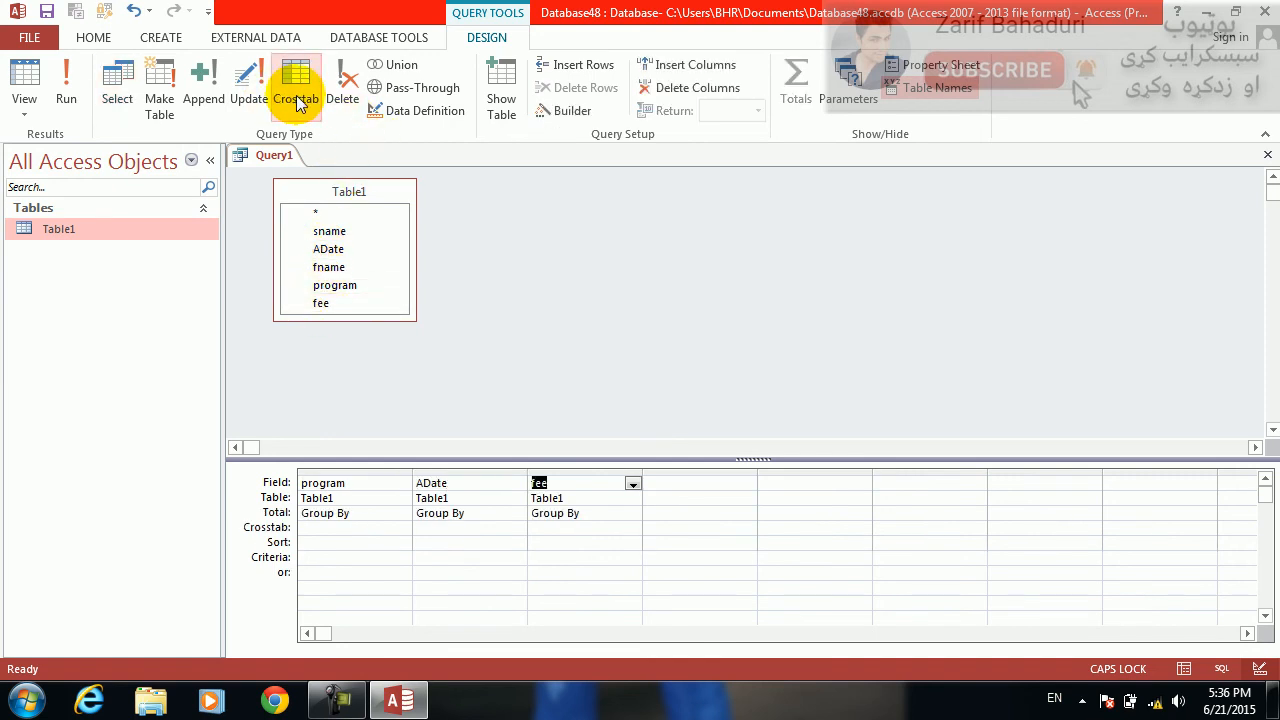
{"action": "left_click", "coordinate": [318, 530]}
{"action": "type", "text": "Row Heading"}
{"action": "key", "text": "Tab"}
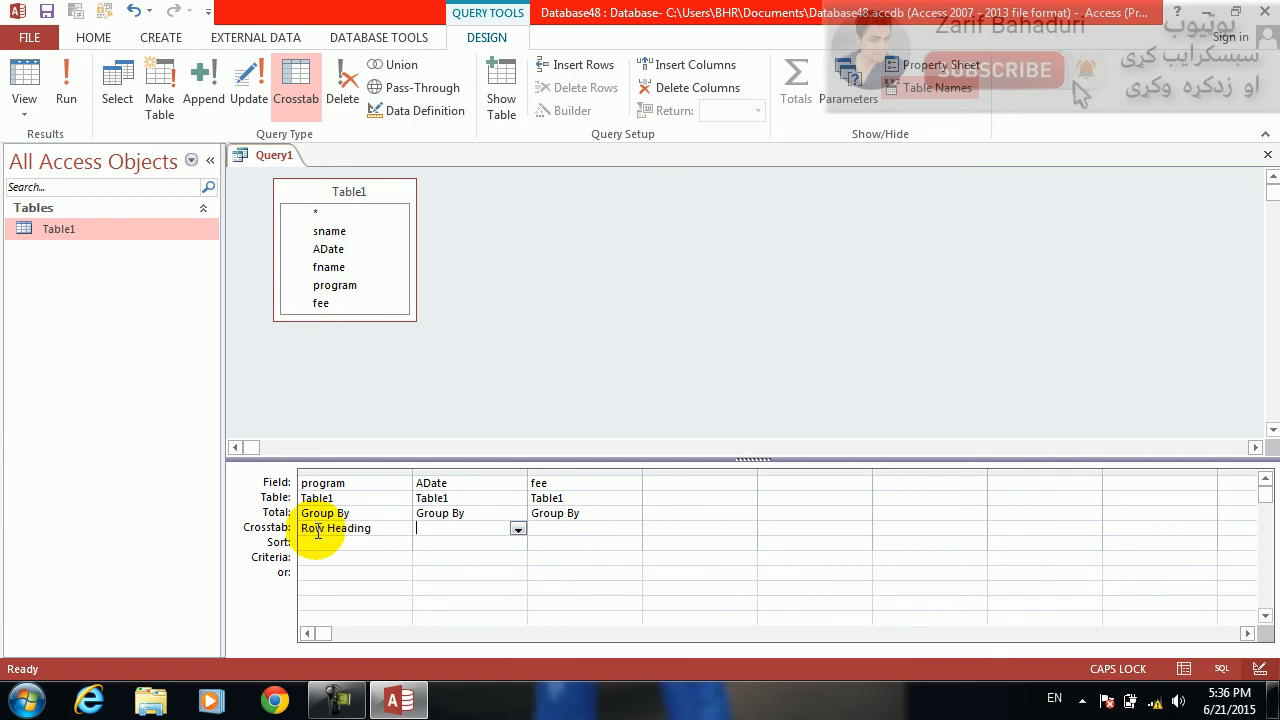
{"action": "type", "text": "C"}
{"action": "key", "text": "Up"}
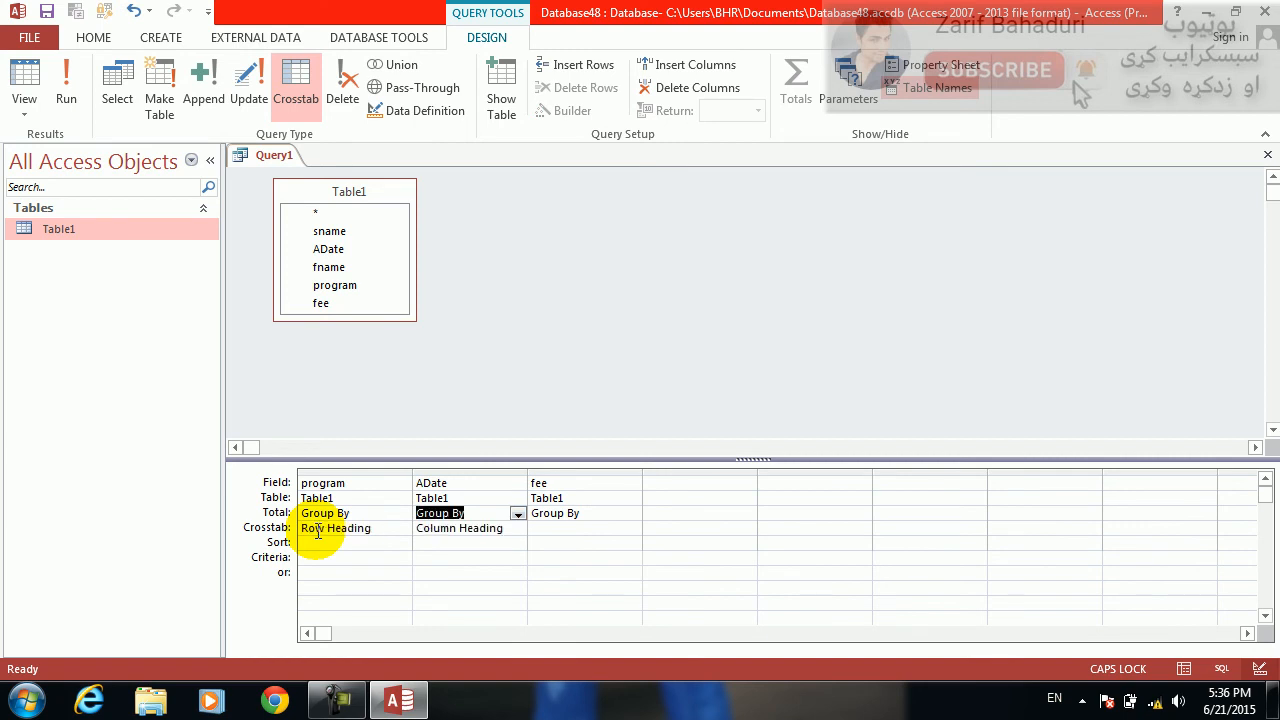
Step: Set the fee field's total to Sum and its crosstab role to Value
{"action": "key", "text": "Tab"}
{"action": "type", "text": "V"}
{"action": "key", "text": "Down"}
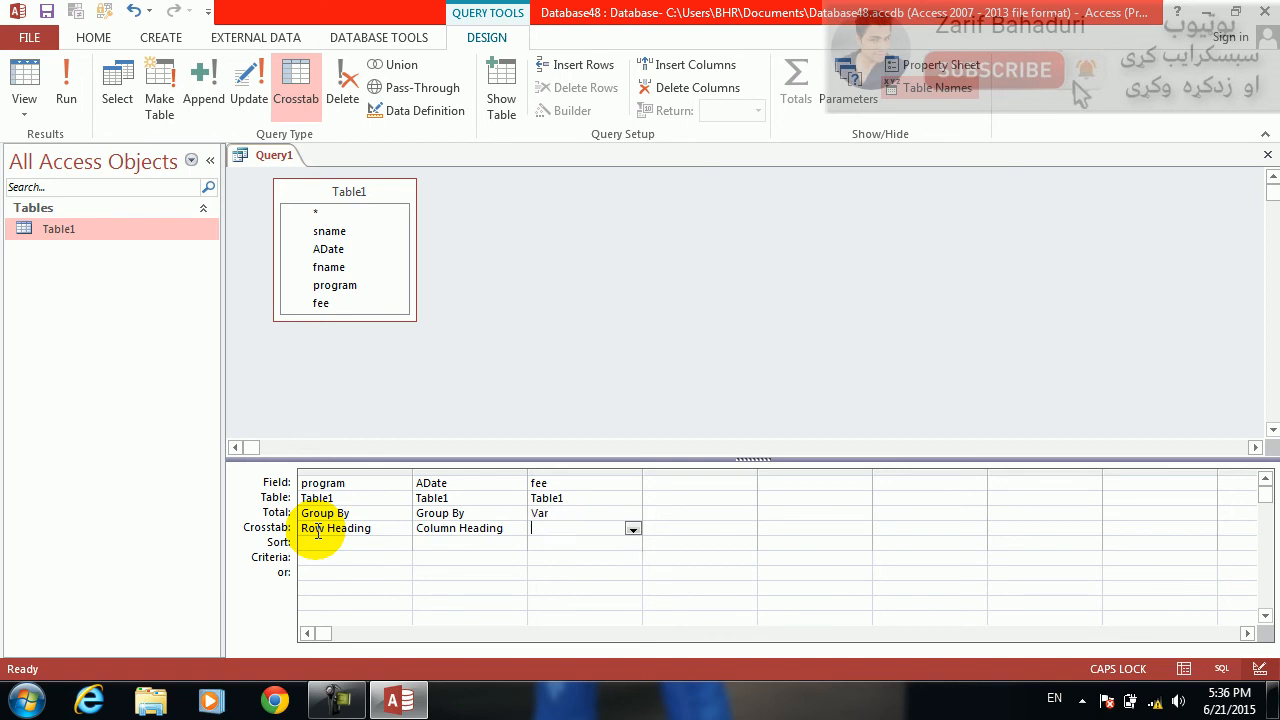
{"action": "key", "text": "Up"}
{"action": "type", "text": "Sum"}
{"action": "key", "text": "Down"}
{"action": "type", "text": "Value"}
{"action": "key", "text": "Down"}
{"action": "key", "text": "Up"}
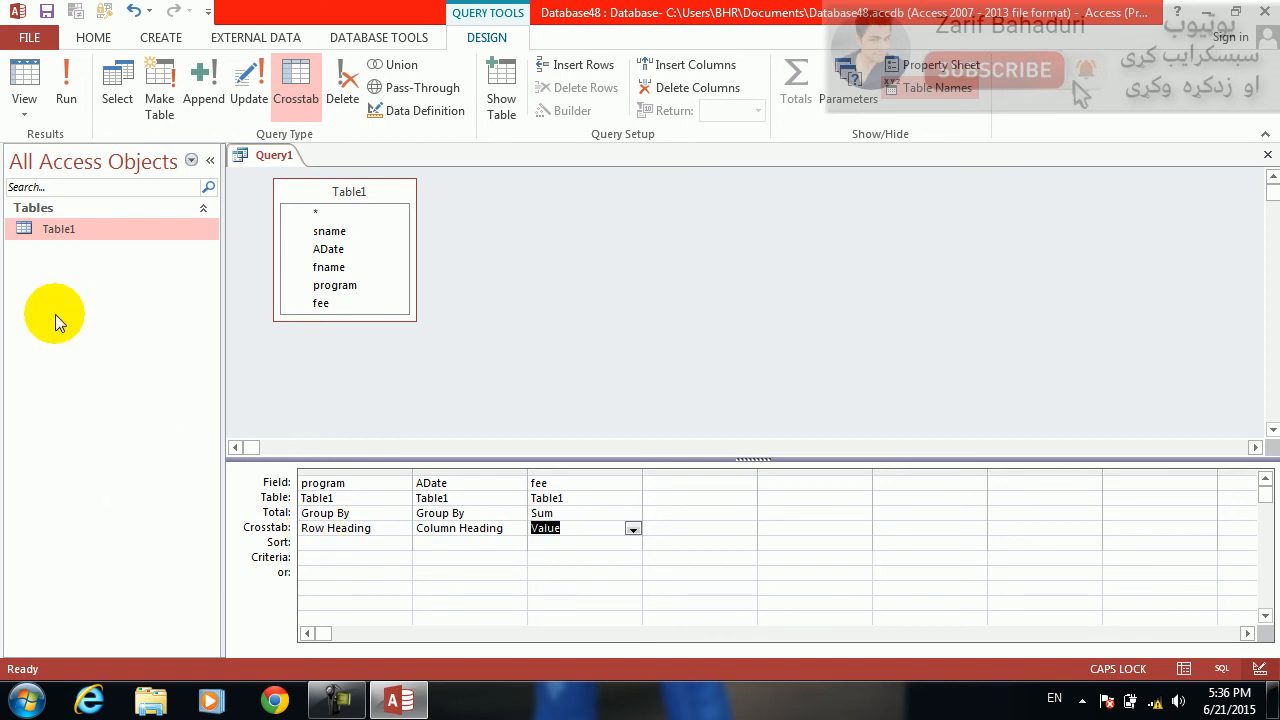
Step: Run the crosstab query, fit both date columns to their contents and examine the CIT fee total for 1/1/2015
{"action": "left_click", "coordinate": [65, 85]}
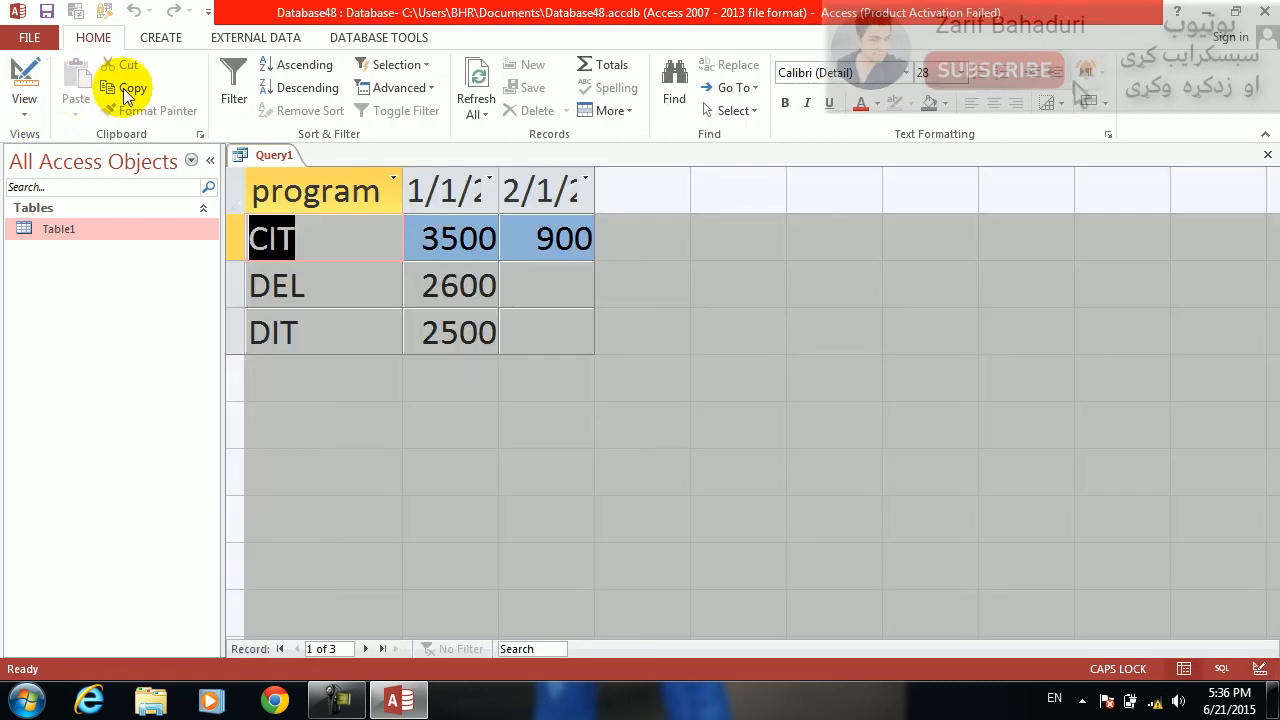
{"action": "double_click", "coordinate": [594, 176]}
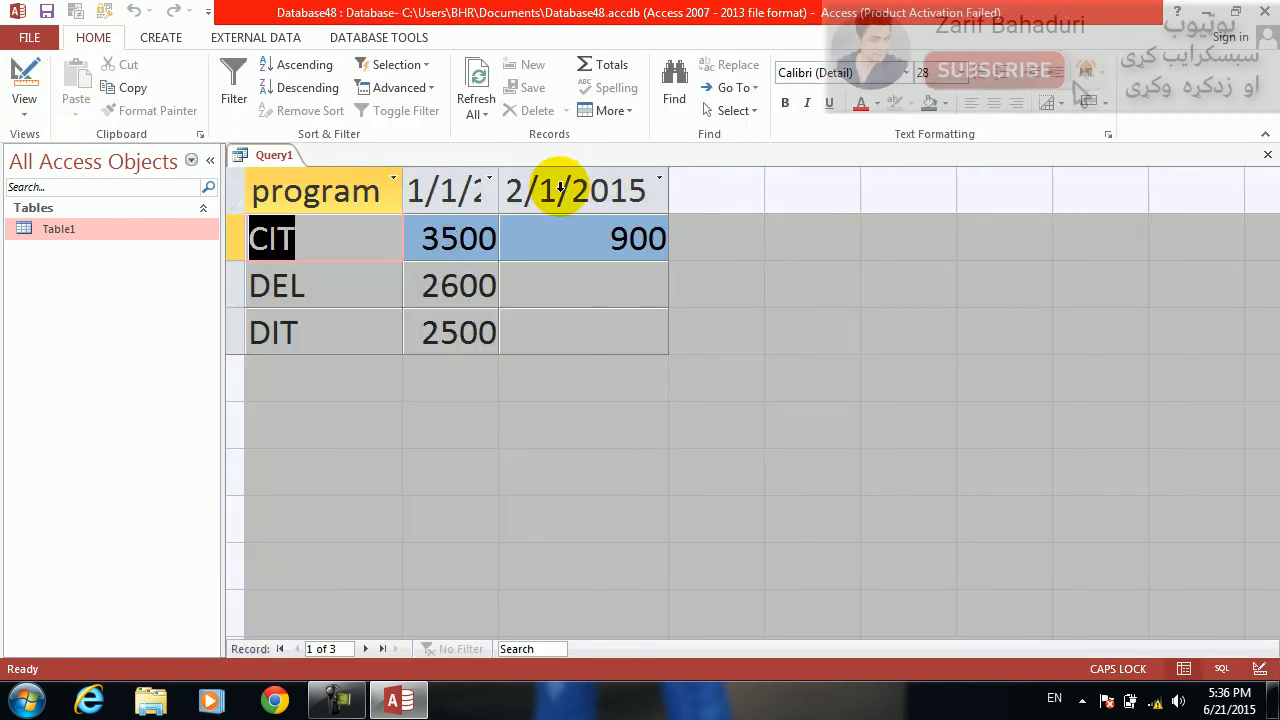
{"action": "double_click", "coordinate": [500, 186]}
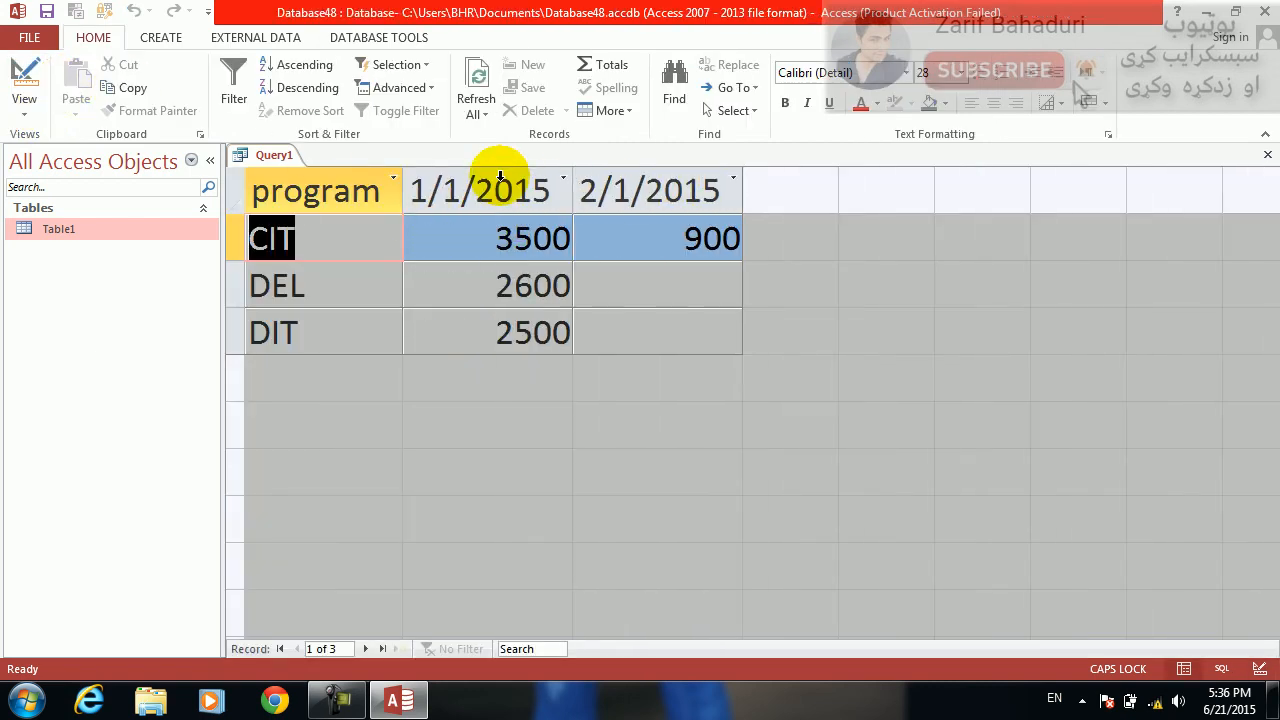
{"action": "left_click", "coordinate": [470, 230]}
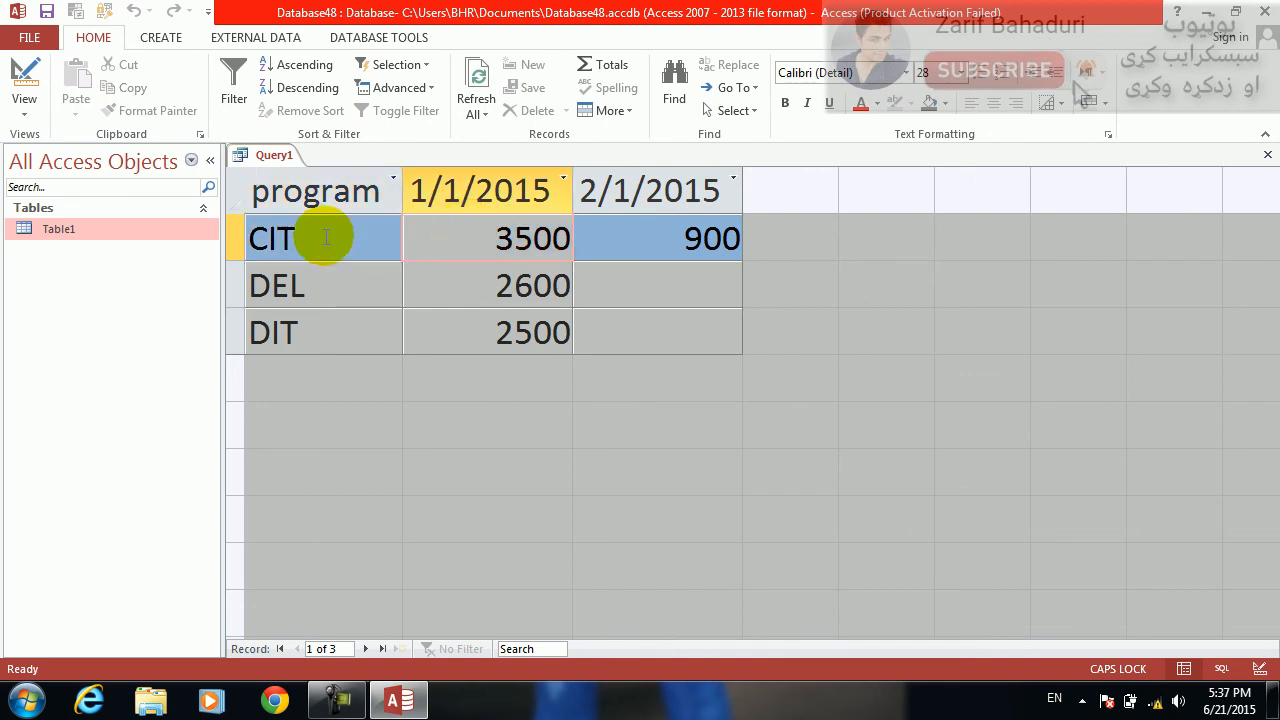
{"action": "left_click_drag", "start_coordinate": [471, 237], "coordinate": [562, 236]}
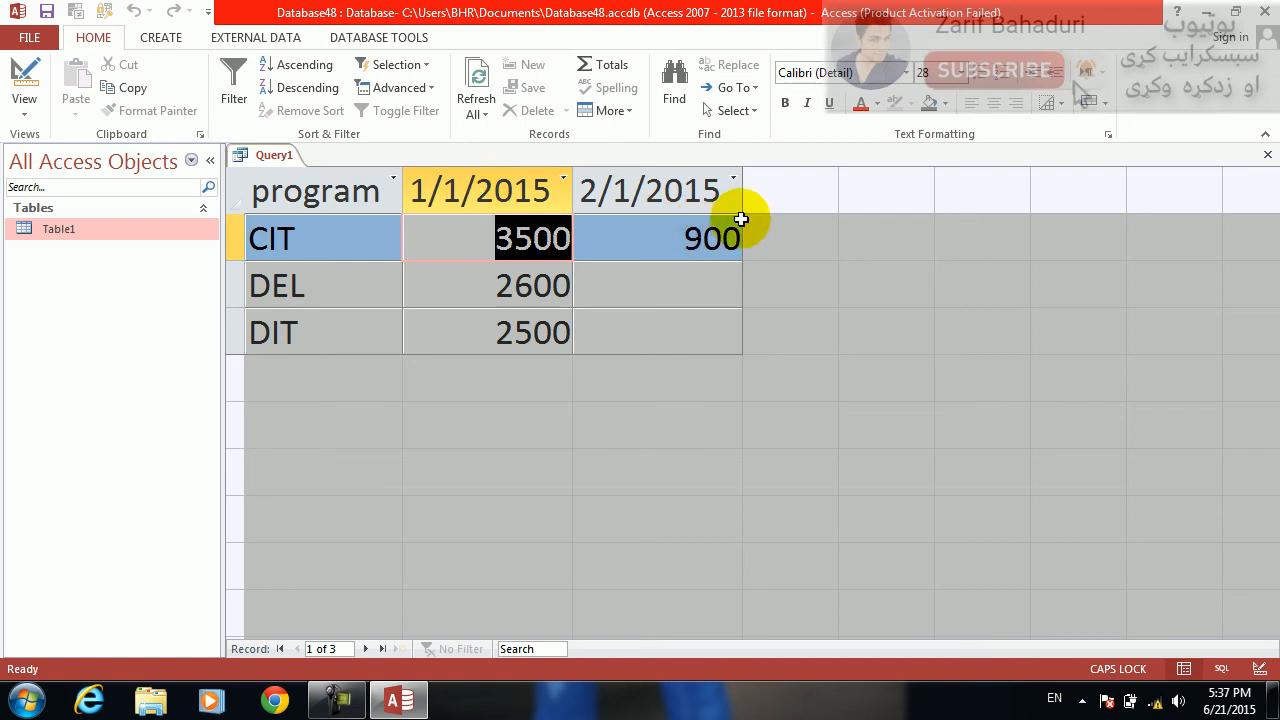
Step: In Design View, change the column heading field to the expression ADate: Format([ADATE],"mmmm")
{"action": "left_click", "coordinate": [25, 72]}
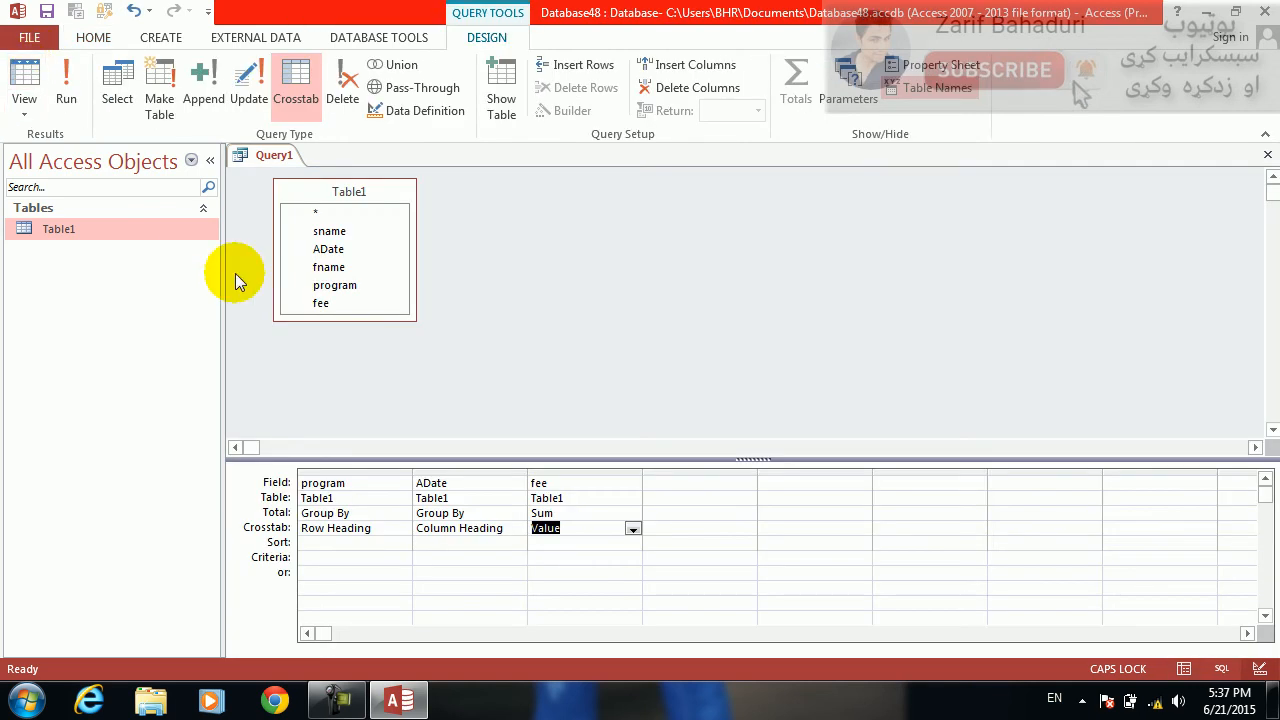
{"action": "left_click", "coordinate": [446, 484]}
{"action": "type", "text": ":FORMAT("}
{"action": "type", "text": "ADATE,"}
{"action": "type", "text": "\"mmm\")"}
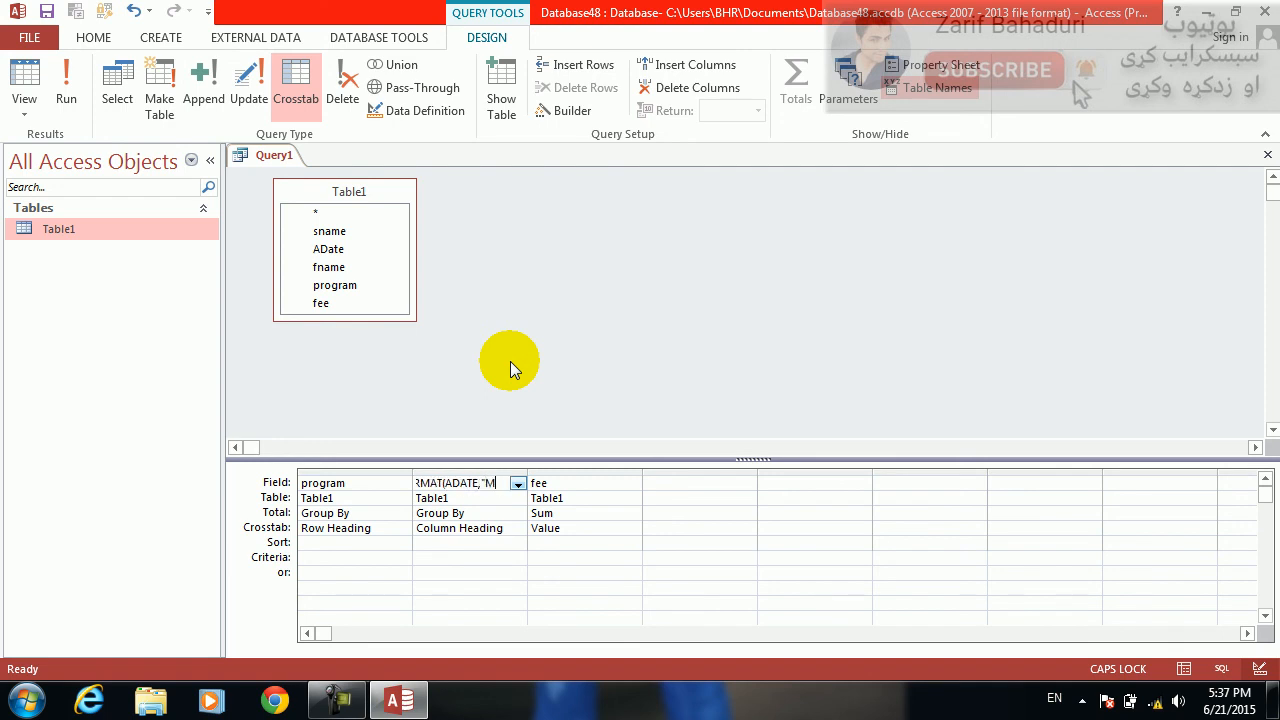
{"action": "key", "text": "Tab"}
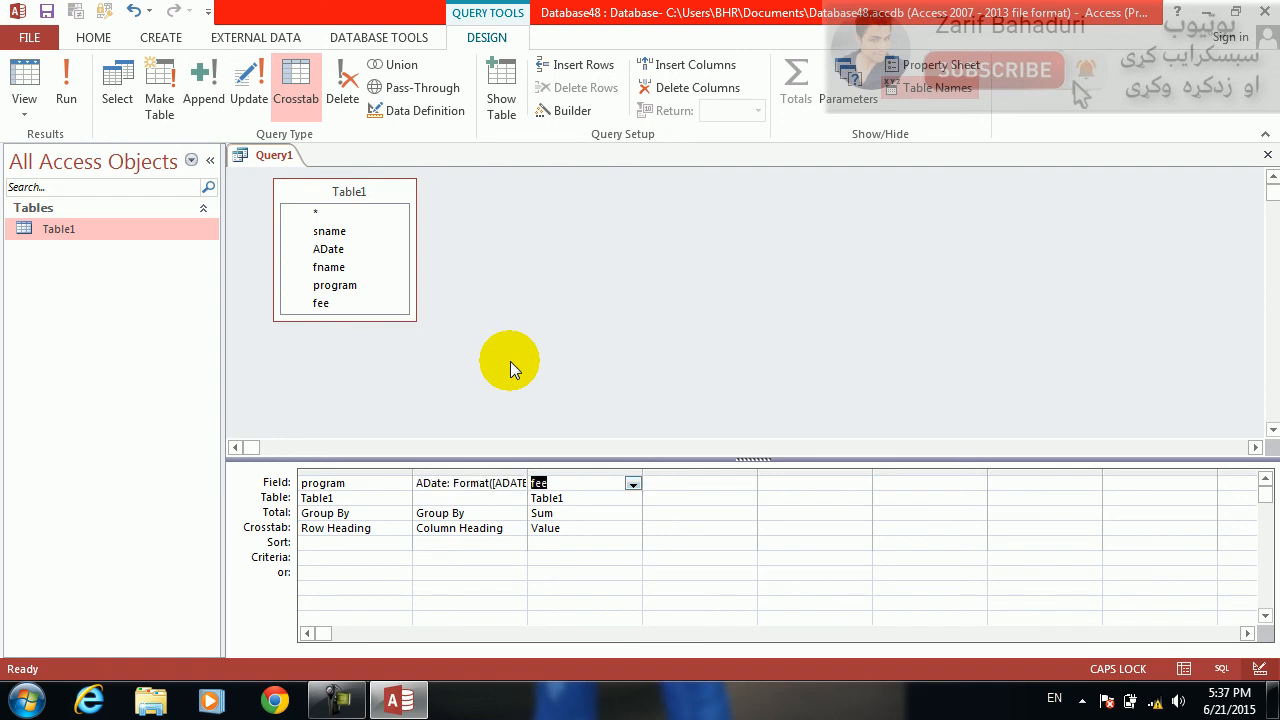
Step: Try to run the query and inspect the full ADate expression in the Zoom window
{"action": "left_click", "coordinate": [65, 80]}
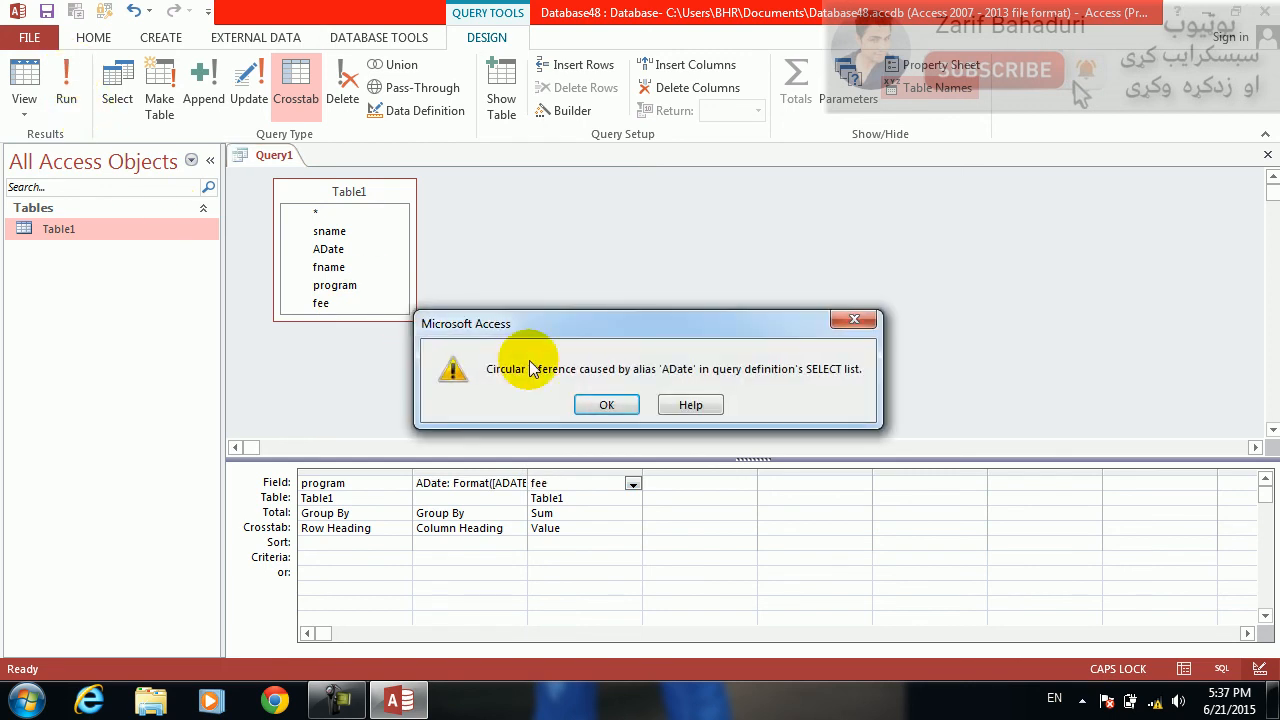
{"action": "left_click", "coordinate": [606, 404]}
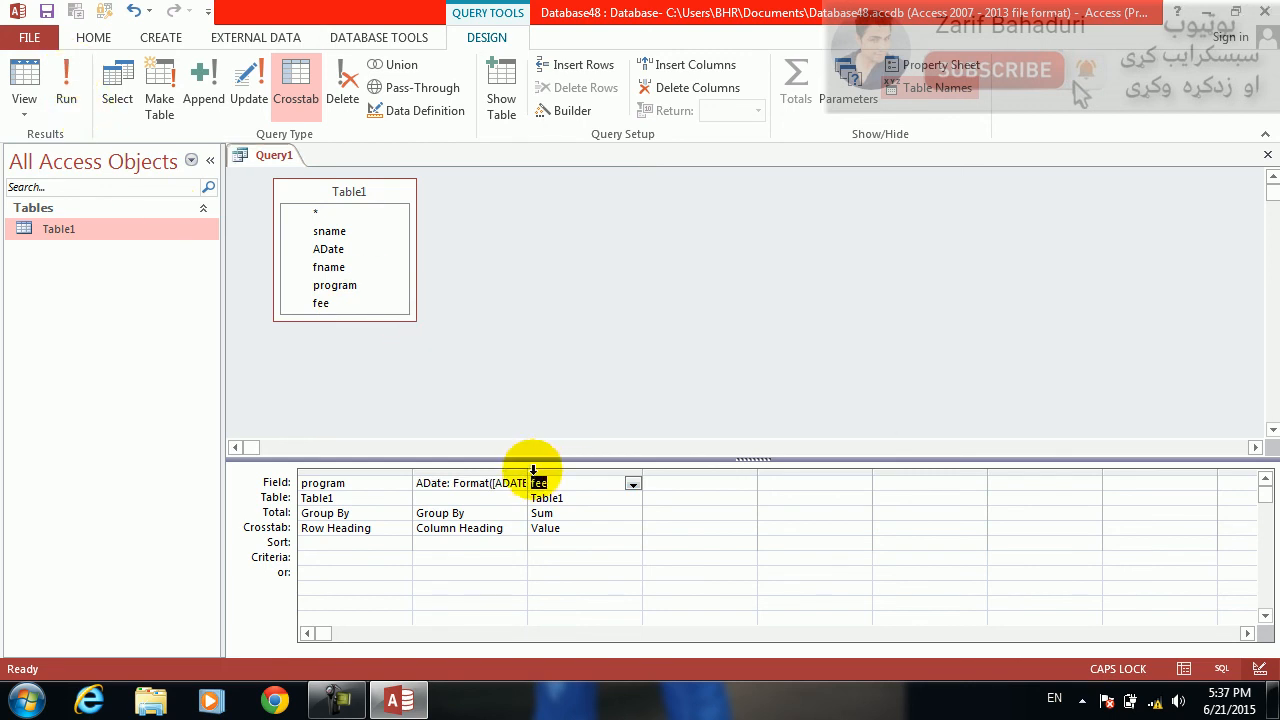
{"action": "right_click", "coordinate": [511, 481]}
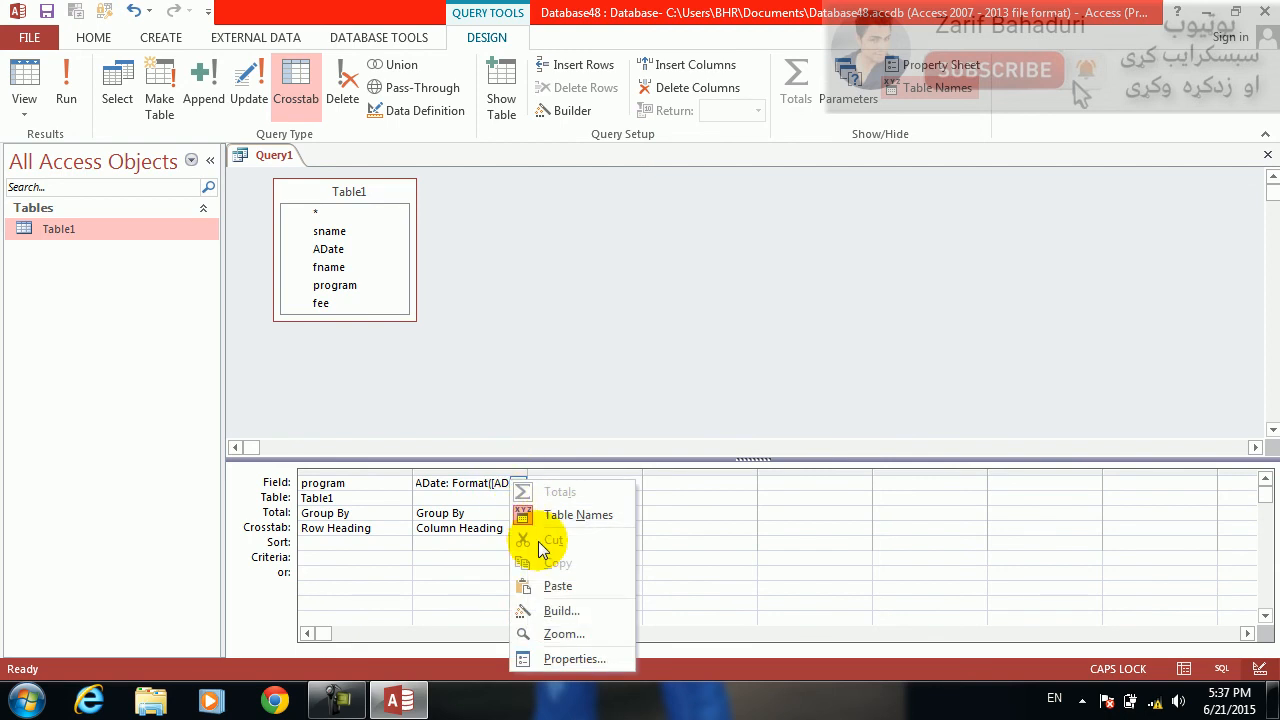
{"action": "left_click", "coordinate": [557, 632]}
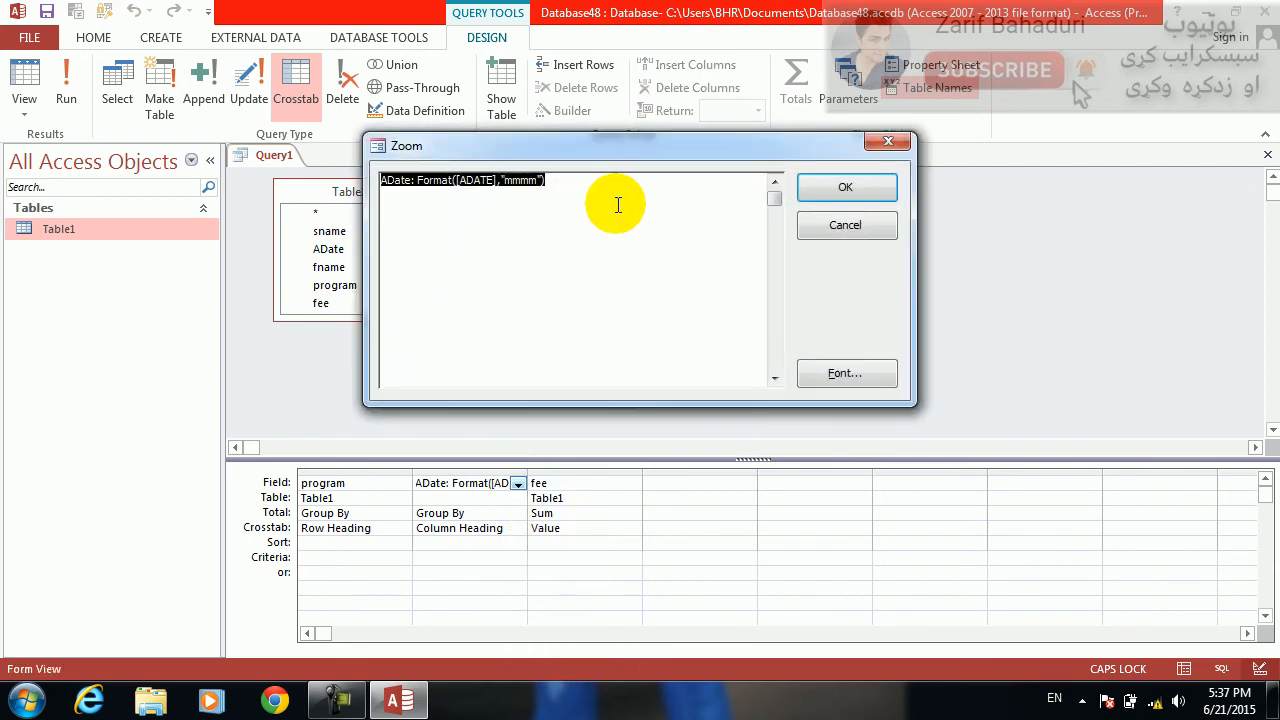
{"action": "left_click", "coordinate": [874, 228]}
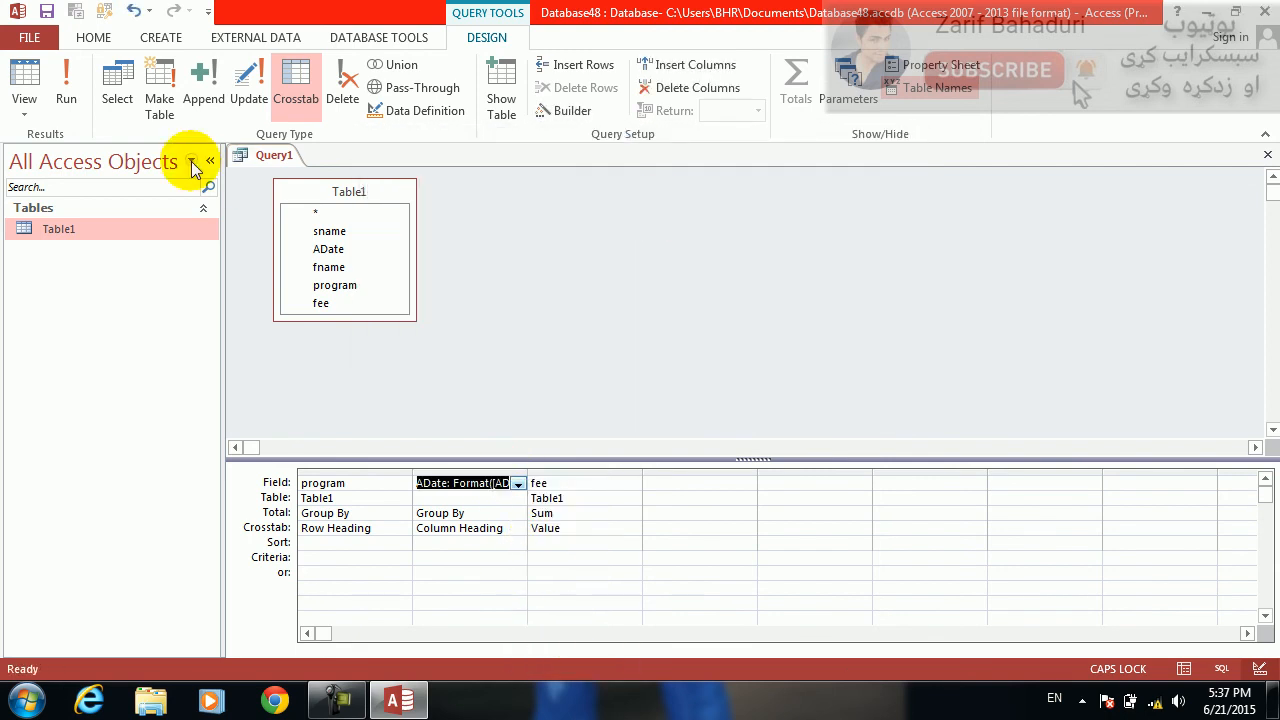
Step: Examine the crosstab query's statement in SQL View, placing the cursor at the end of the SELECT line
{"action": "left_click", "coordinate": [24, 110]}
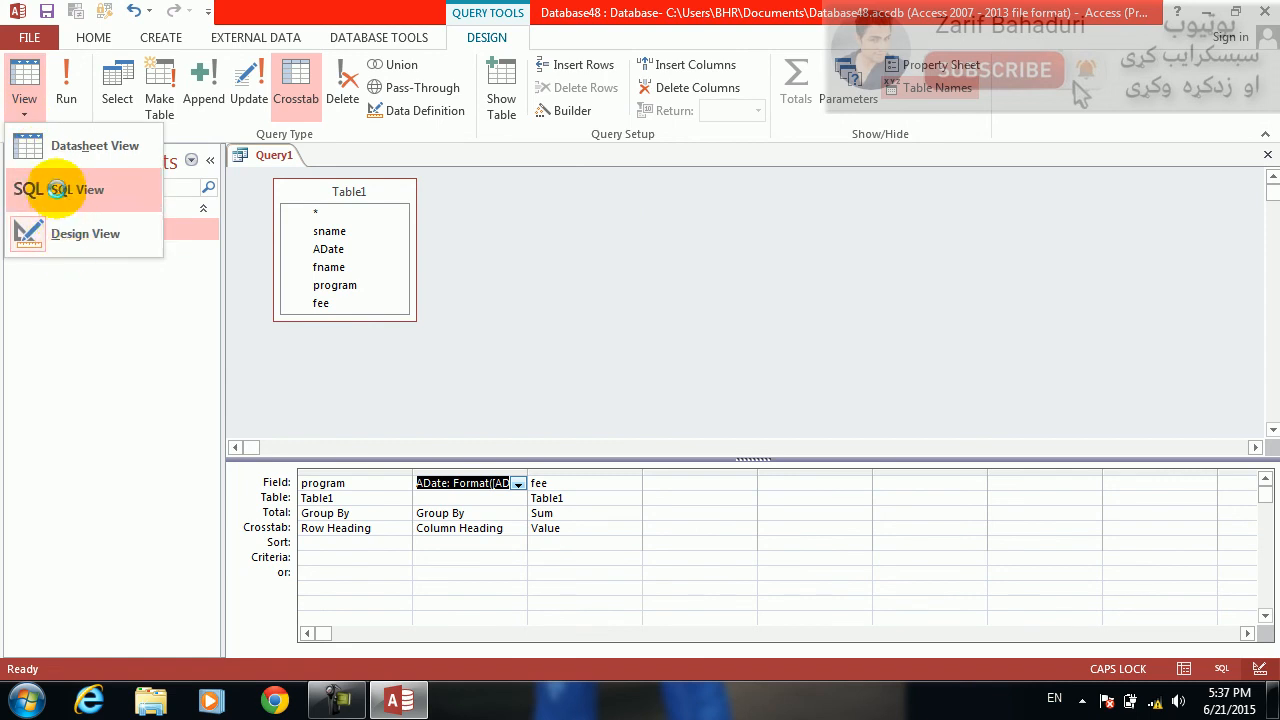
{"action": "left_click", "coordinate": [57, 190]}
{"action": "left_click", "coordinate": [391, 188]}
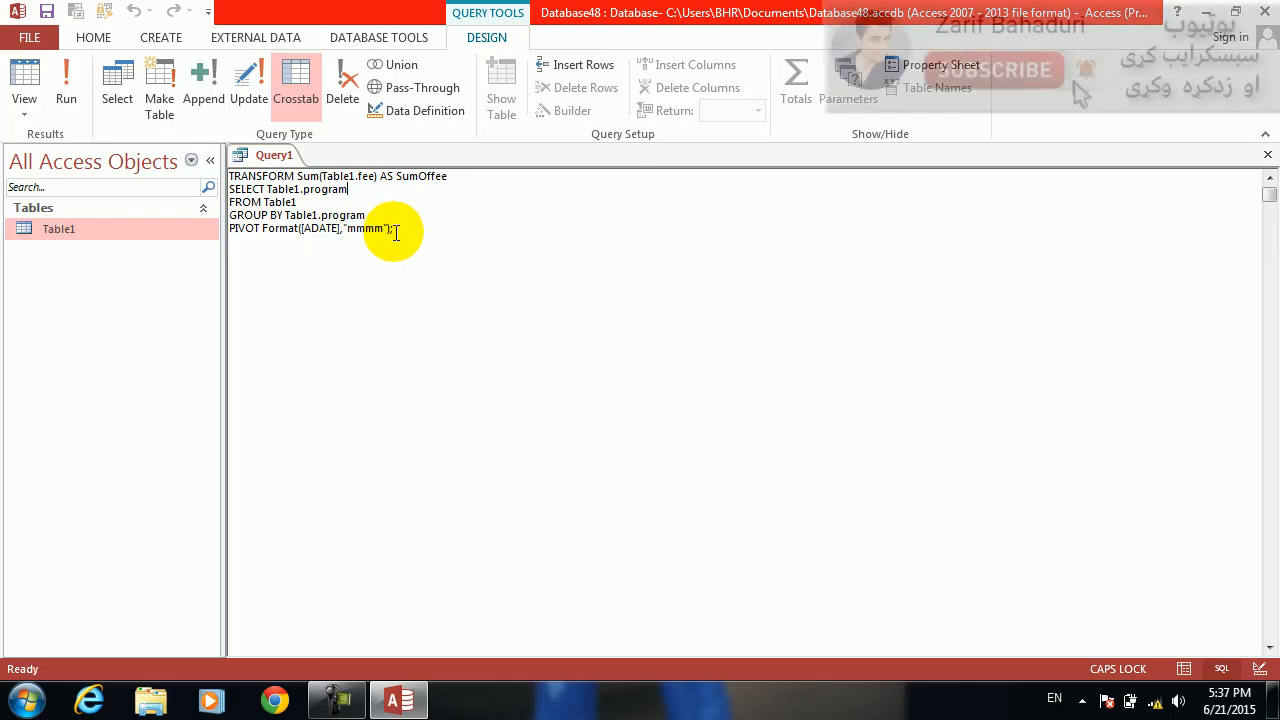
Step: Try to add the alias AS MONTH to the PIVOT expression in place of the closing semicolon and run the query
{"action": "key", "text": "BackSpace"}
{"action": "type", "text": "AS MONTH"}
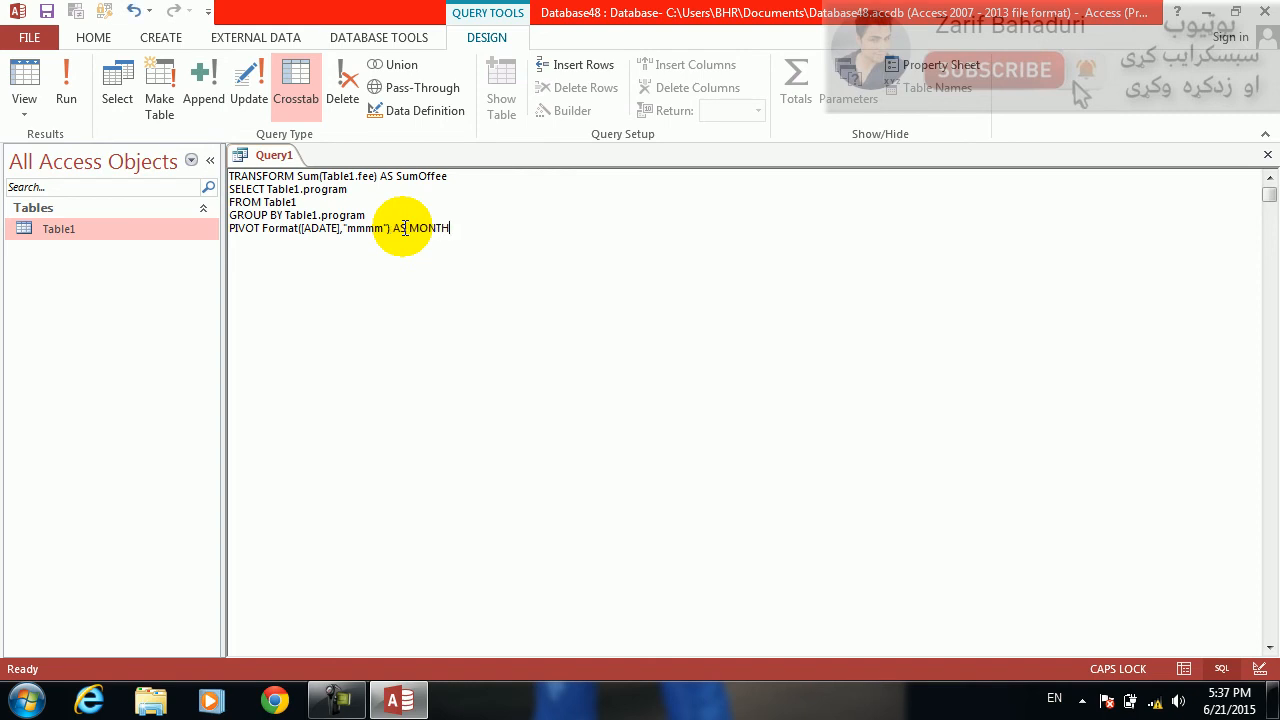
{"action": "left_click", "coordinate": [60, 95]}
{"action": "left_click", "coordinate": [604, 404]}
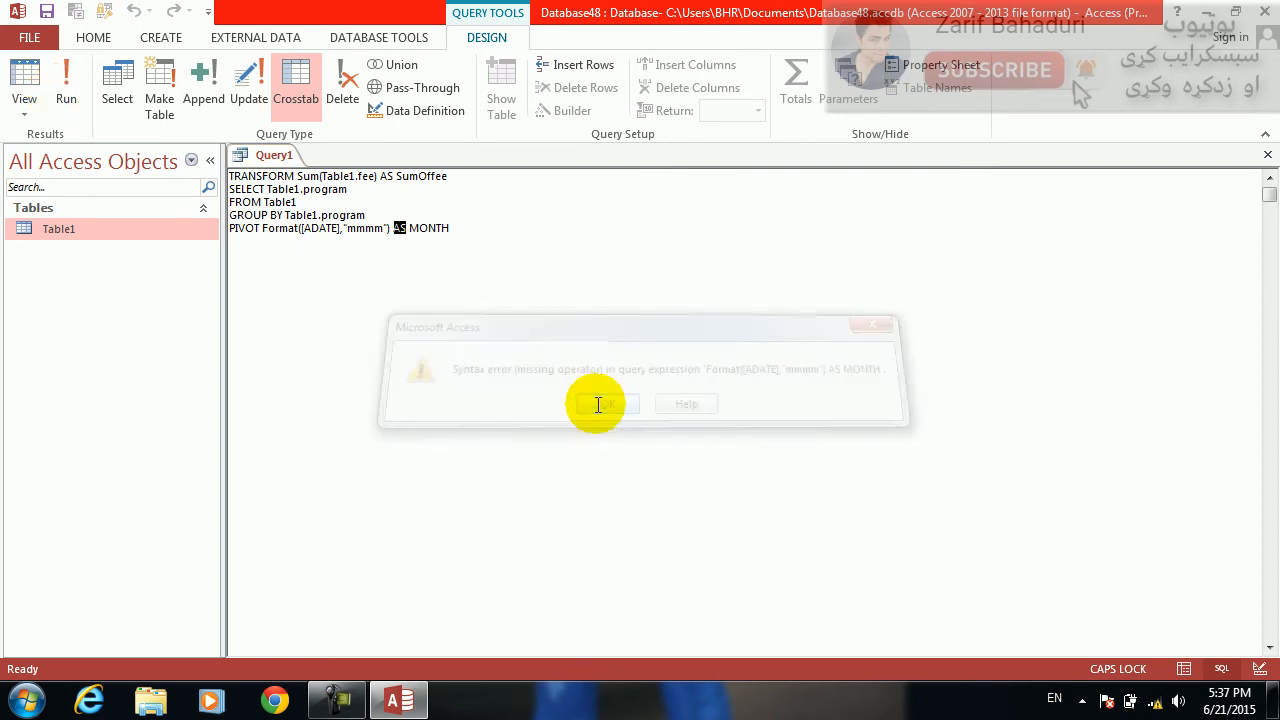
Step: Erase the whole crosstab statement in SQL View
{"action": "key", "text": "Left"}
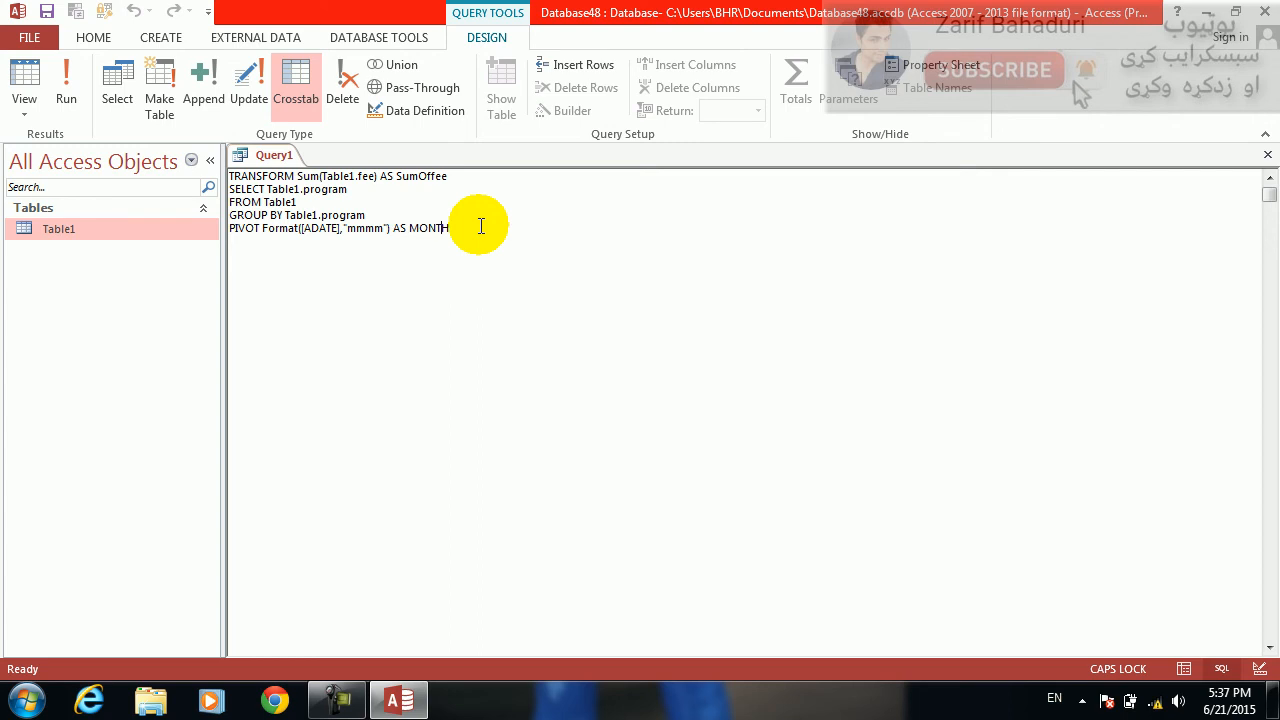
{"action": "key", "text": "BackSpace"}
{"action": "key", "text": "BackSpace"}
{"action": "key", "text": "BackSpace"}
{"action": "key", "text": "BackSpace"}
{"action": "key", "text": "BackSpace"}
{"action": "key", "text": "BackSpace"}
{"action": "key", "text": "BackSpace"}
{"action": "key", "text": "BackSpace"}
{"action": "key", "text": "BackSpace"}
{"action": "key", "text": "BackSpace"}
{"action": "key", "text": "BackSpace"}
{"action": "key", "text": "BackSpace"}
{"action": "key", "text": "BackSpace"}
{"action": "key", "text": "BackSpace"}
{"action": "key", "text": "BackSpace"}
{"action": "key", "text": "BackSpace"}
{"action": "key", "text": "BackSpace"}
{"action": "key", "text": "BackSpace"}
{"action": "key", "text": "BackSpace"}
{"action": "key", "text": "BackSpace"}
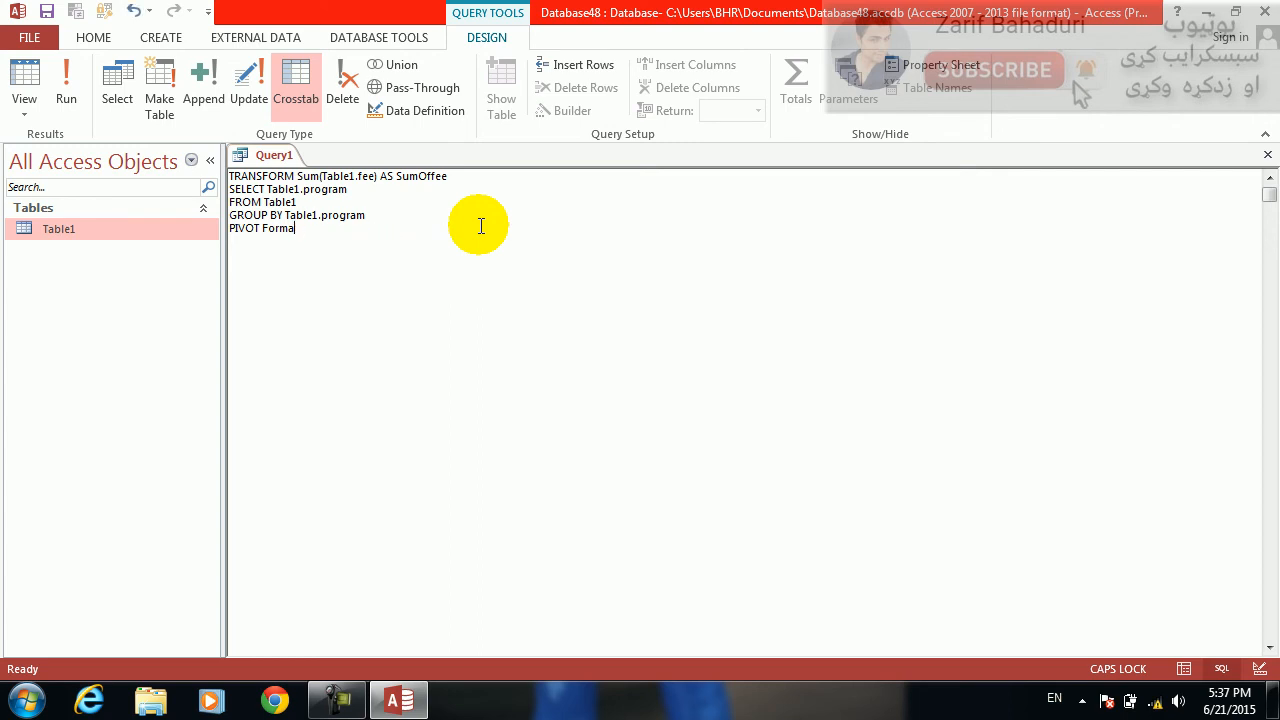
{"action": "key", "text": "BackSpace"}
{"action": "key", "text": "BackSpace"}
{"action": "key", "text": "BackSpace"}
{"action": "key", "text": "BackSpace"}
{"action": "key", "text": "BackSpace"}
{"action": "key", "text": "BackSpace"}
{"action": "key", "text": "BackSpace"}
{"action": "key", "text": "BackSpace"}
{"action": "key", "text": "BackSpace"}
{"action": "key", "text": "BackSpace"}
{"action": "key", "text": "BackSpace"}
{"action": "key", "text": "BackSpace"}
{"action": "key", "text": "BackSpace"}
{"action": "key", "text": "BackSpace"}
{"action": "key", "text": "BackSpace"}
{"action": "key", "text": "BackSpace"}
{"action": "key", "text": "BackSpace"}
{"action": "key", "text": "BackSpace"}
{"action": "key", "text": "BackSpace"}
{"action": "key", "text": "BackSpace"}
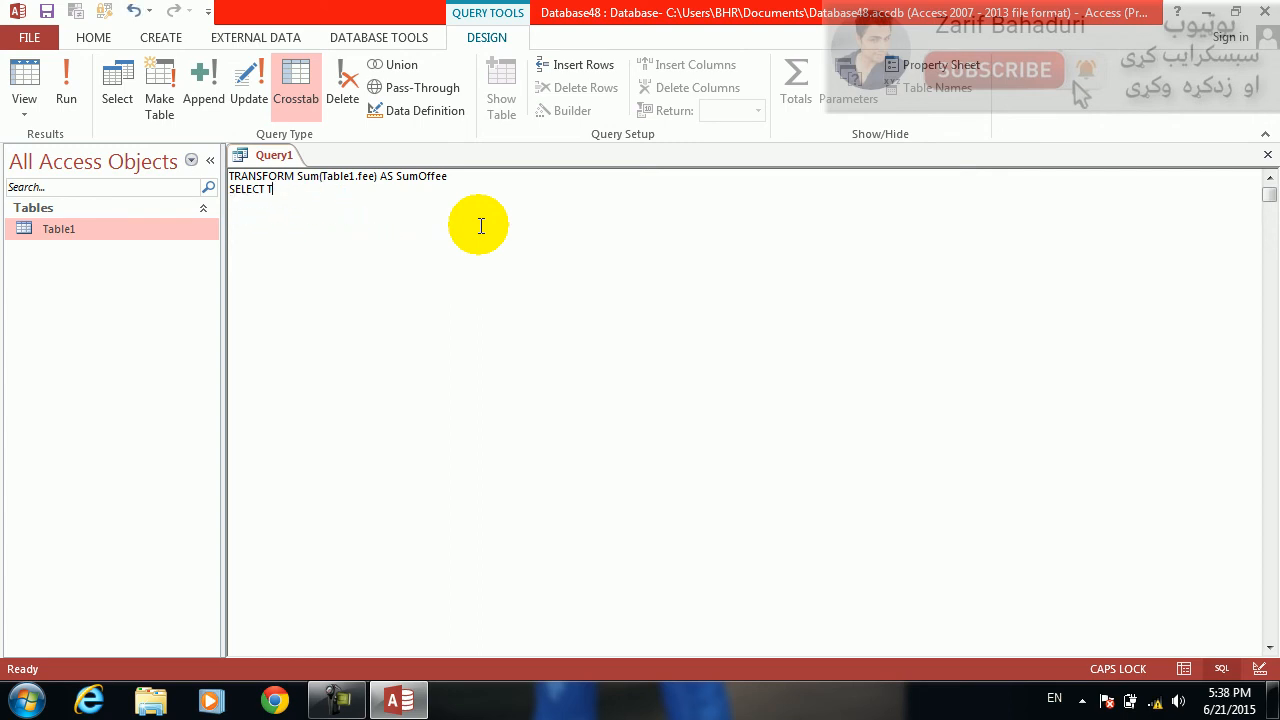
{"action": "key", "text": "BackSpace"}
{"action": "key", "text": "BackSpace"}
{"action": "key", "text": "BackSpace"}
{"action": "key", "text": "BackSpace"}
{"action": "key", "text": "BackSpace"}
{"action": "key", "text": "BackSpace"}
{"action": "key", "text": "BackSpace"}
{"action": "key", "text": "BackSpace"}
{"action": "key", "text": "BackSpace"}
{"action": "key", "text": "BackSpace"}
{"action": "key", "text": "BackSpace"}
{"action": "key", "text": "BackSpace"}
{"action": "key", "text": "BackSpace"}
{"action": "key", "text": "BackSpace"}
{"action": "key", "text": "BackSpace"}
{"action": "key", "text": "BackSpace"}
{"action": "key", "text": "BackSpace"}
{"action": "key", "text": "BackSpace"}
{"action": "key", "text": "BackSpace"}
{"action": "key", "text": "BackSpace"}
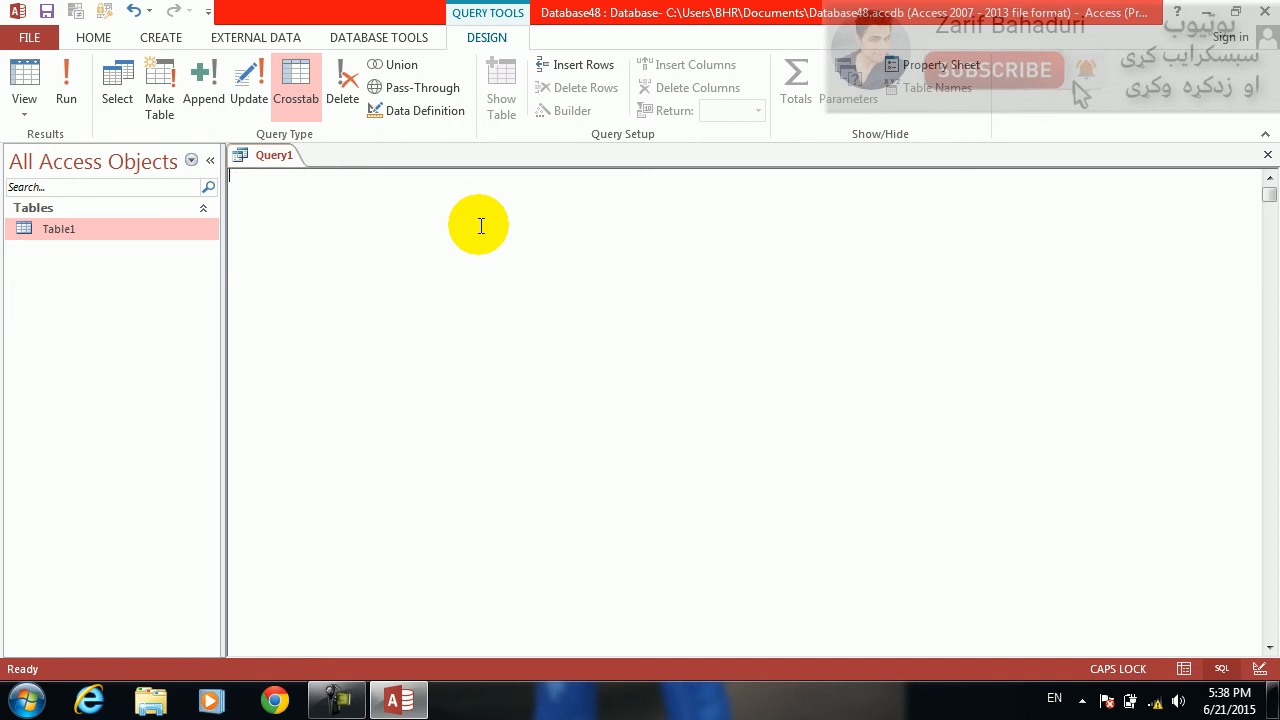
Step: Quit Access without saving the query, restart it, reopen Database48.accdb from My Documents and enable its content
{"action": "key", "text": "alt+F4"}
{"action": "key", "text": "n"}
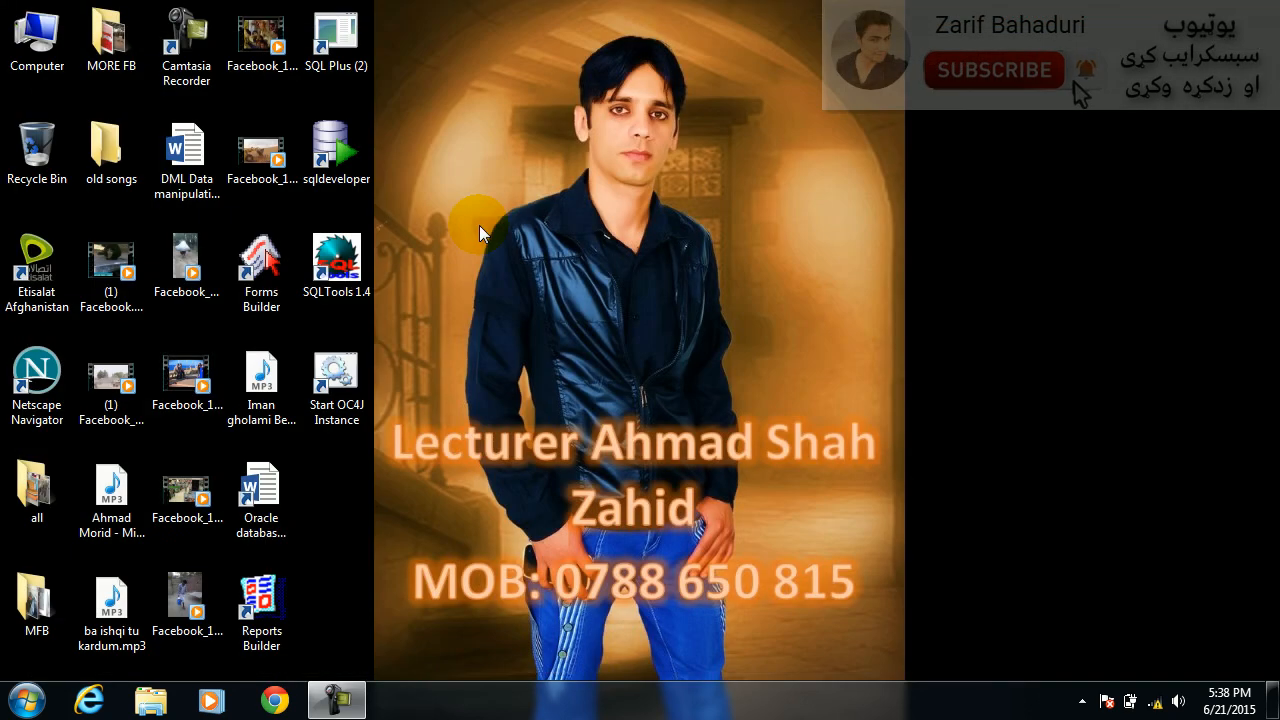
{"action": "left_click", "coordinate": [40, 700]}
{"action": "type", "text": "MS"}
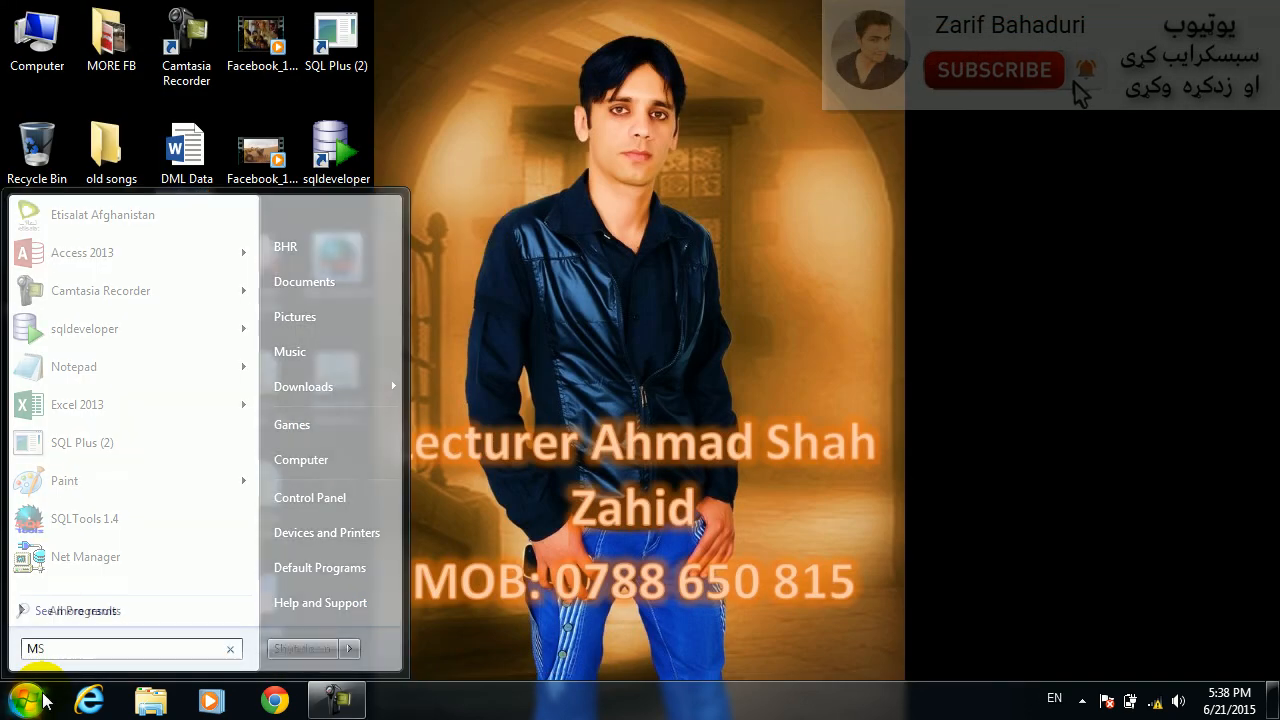
{"action": "type", "text": "ACCESS"}
{"action": "key", "text": "Return"}
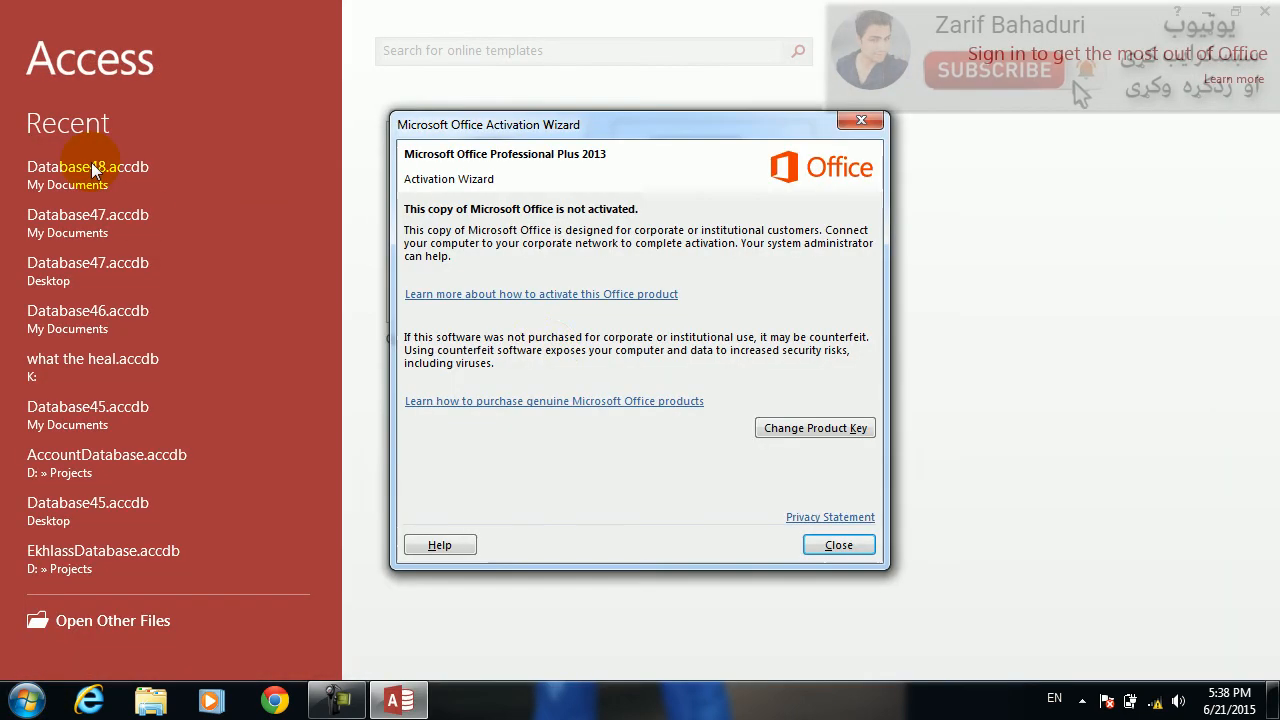
{"action": "left_click", "coordinate": [838, 545]}
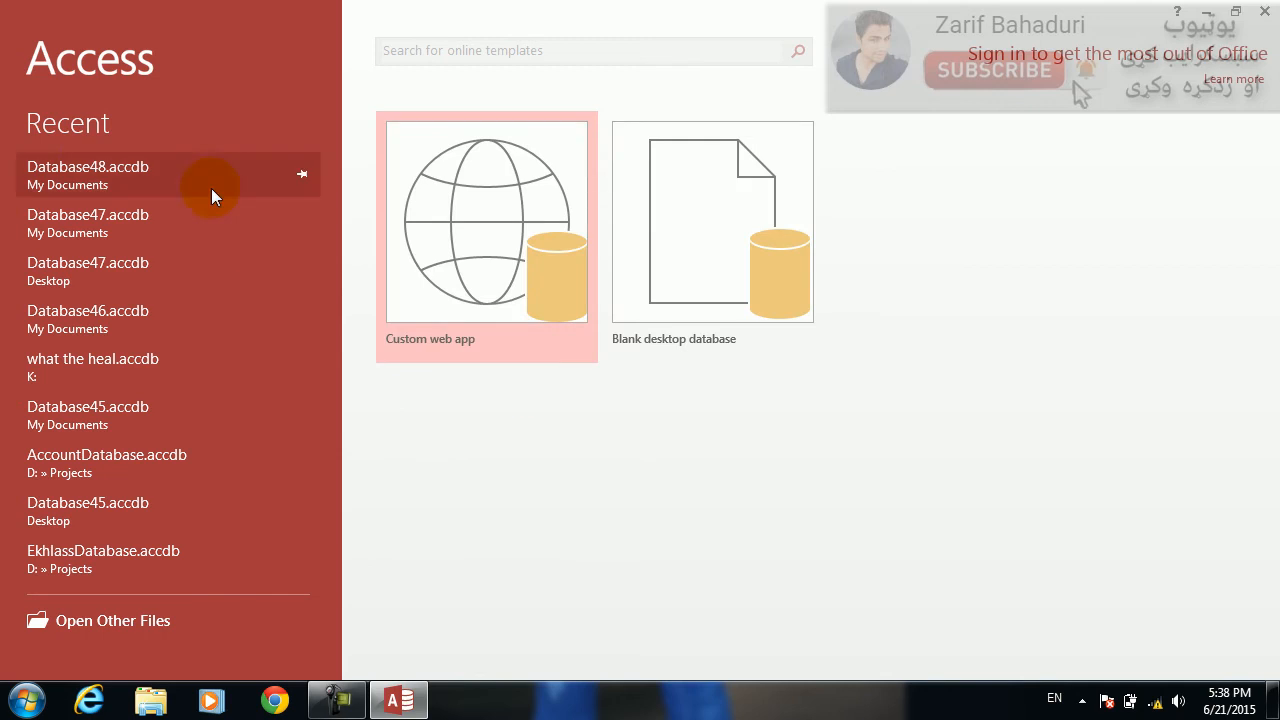
{"action": "left_click", "coordinate": [87, 163]}
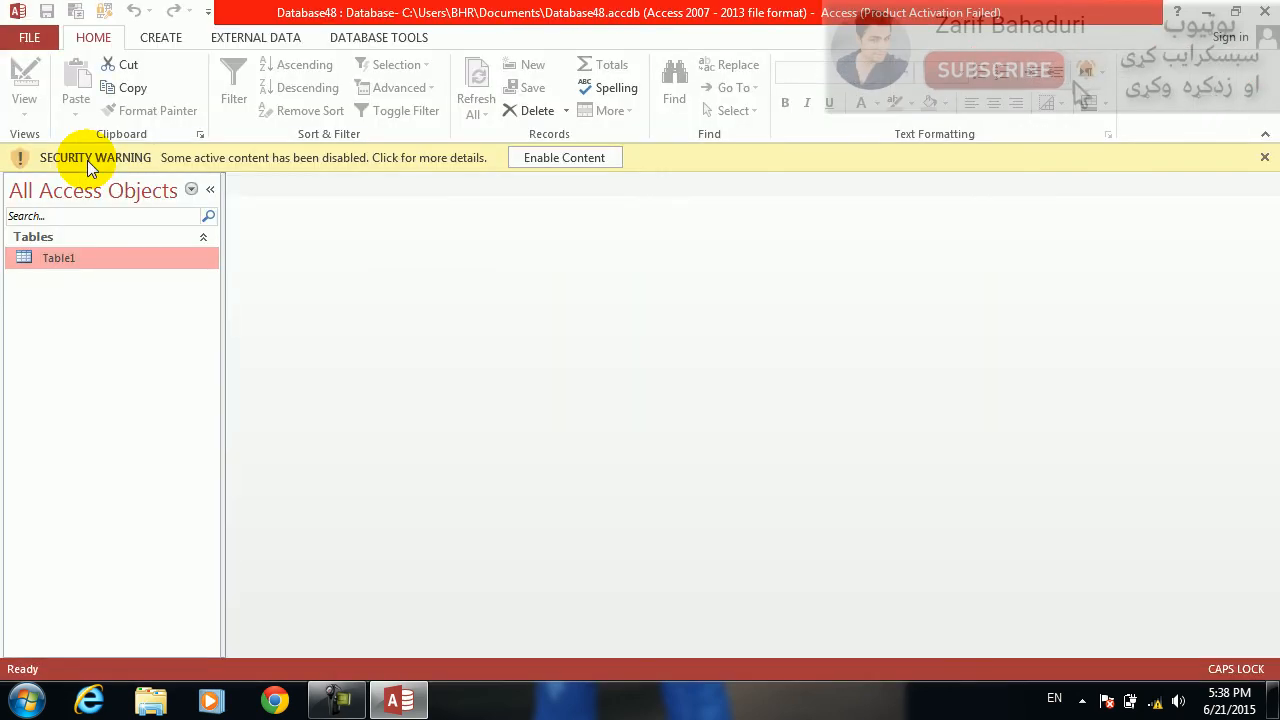
{"action": "left_click", "coordinate": [535, 158]}
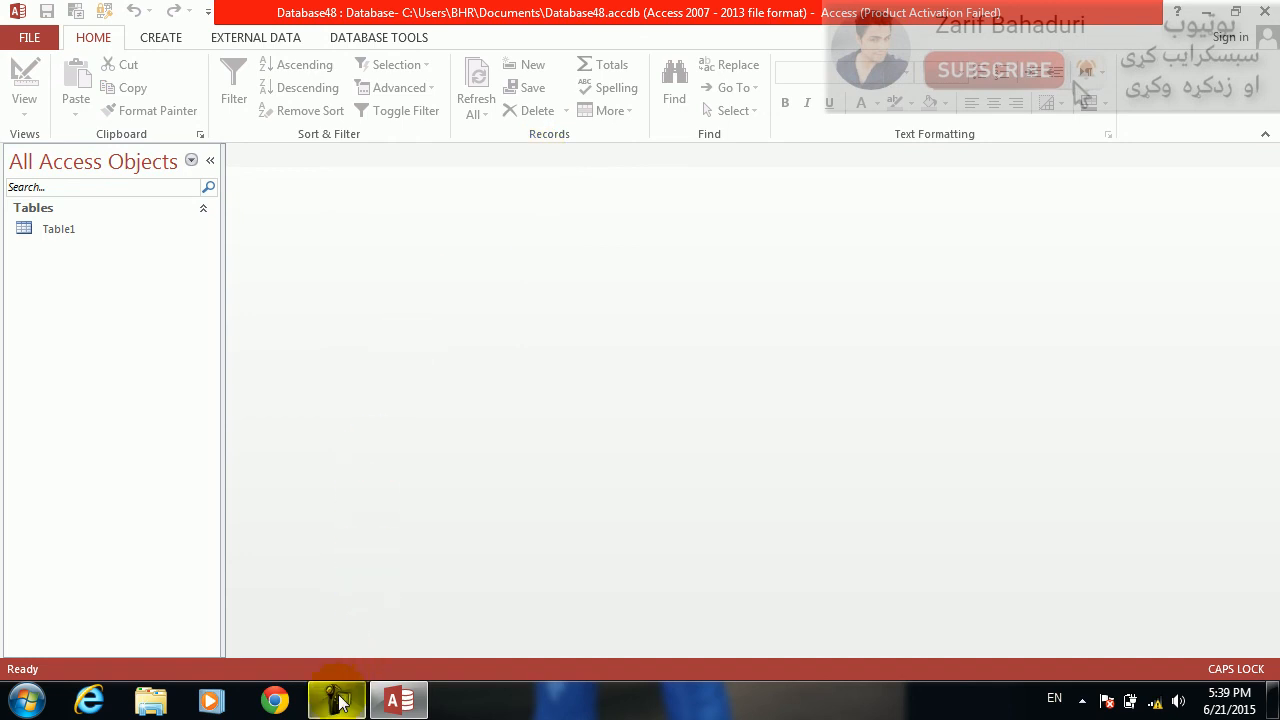
Step: Start a new query with the Crosstab Query Wizard and use Table1 as its source
{"action": "mouse_move", "coordinate": [336, 700]}
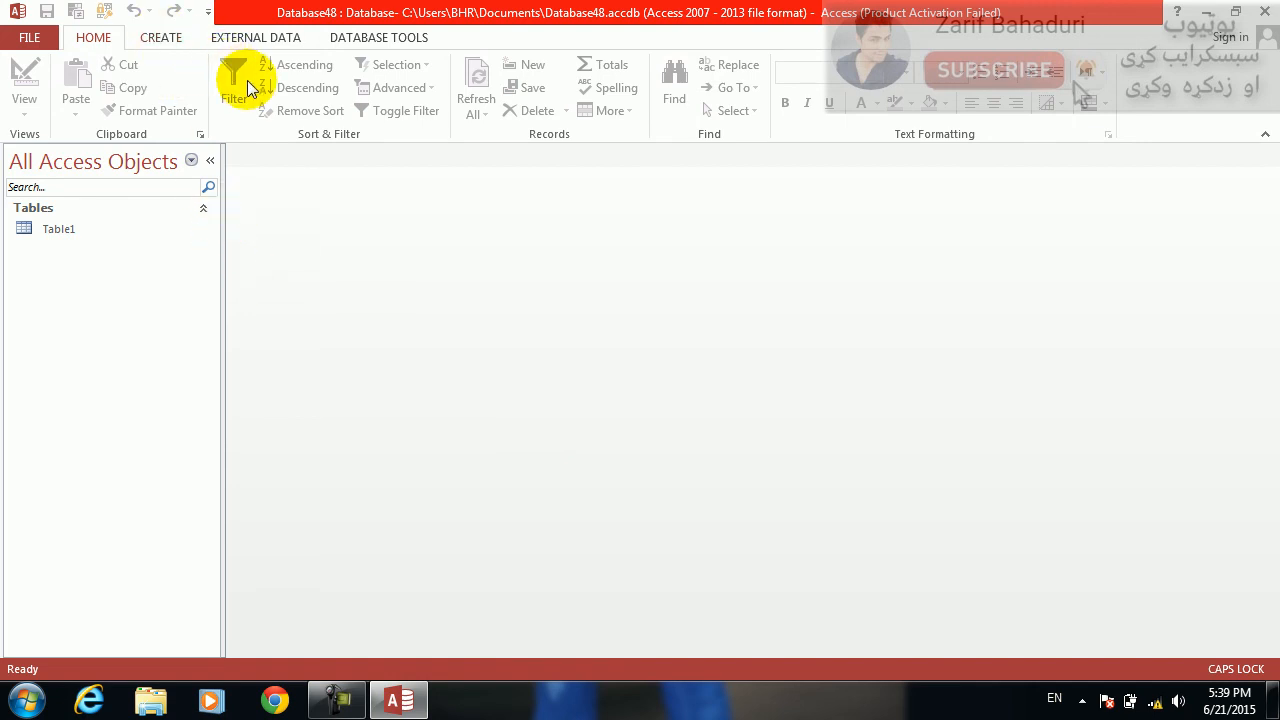
{"action": "left_click", "coordinate": [161, 38]}
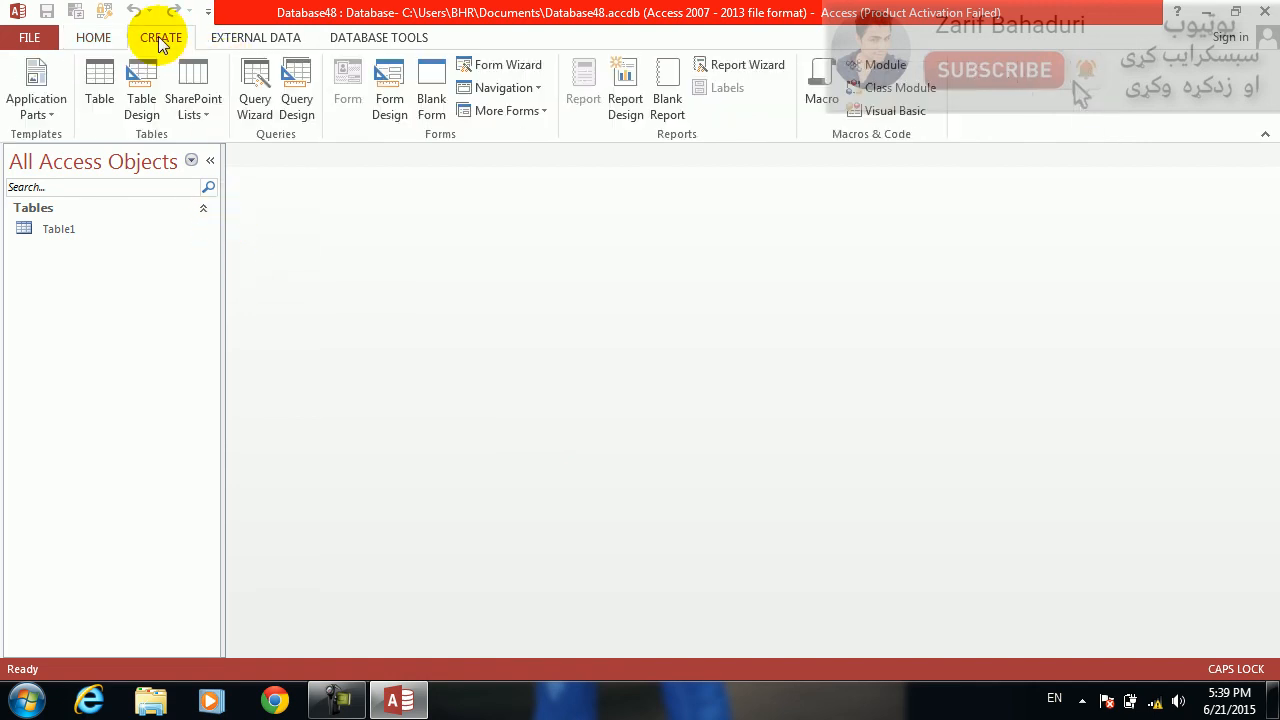
{"action": "left_click", "coordinate": [244, 107]}
{"action": "left_click", "coordinate": [702, 207]}
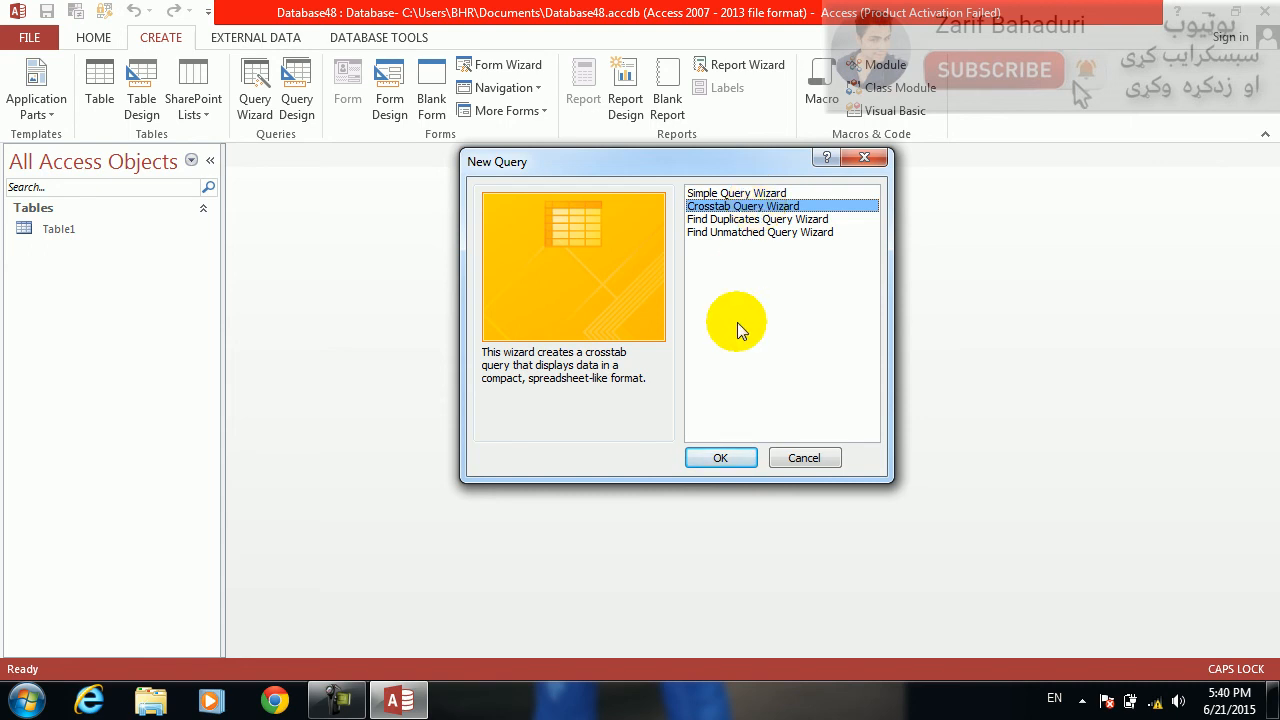
{"action": "left_click", "coordinate": [724, 459]}
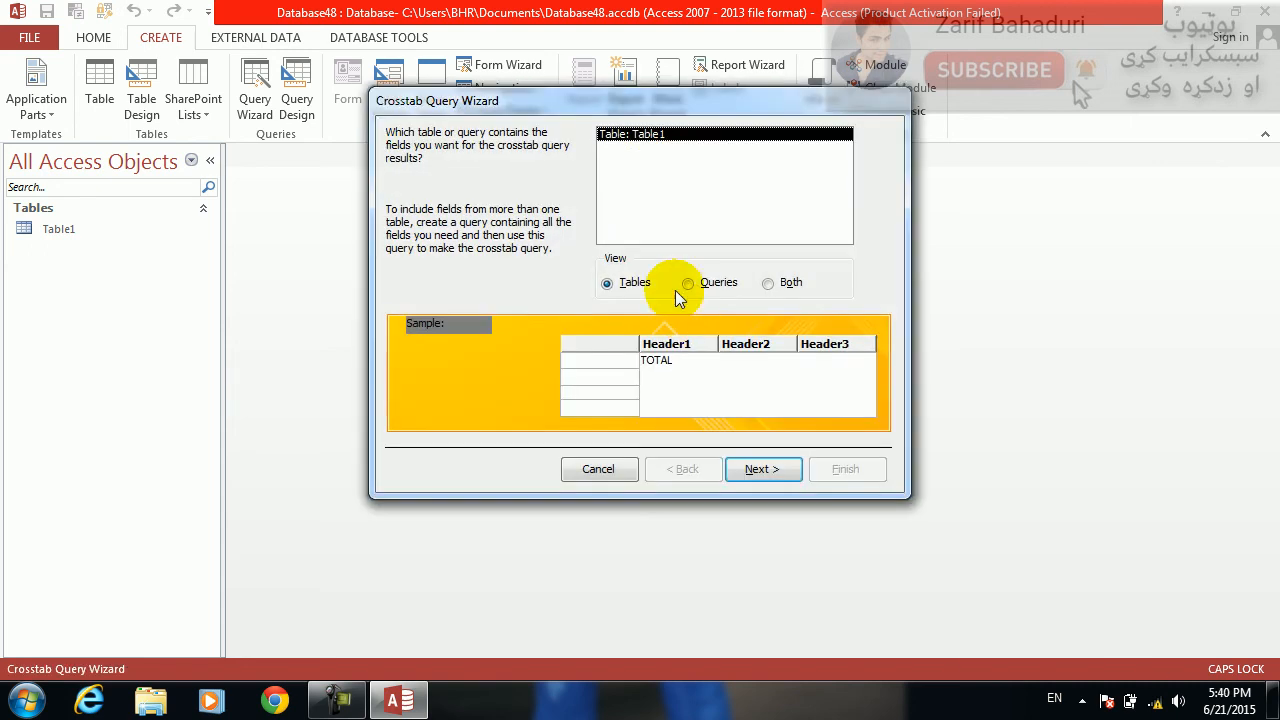
{"action": "left_click_drag", "start_coordinate": [635, 107], "coordinate": [711, 246]}
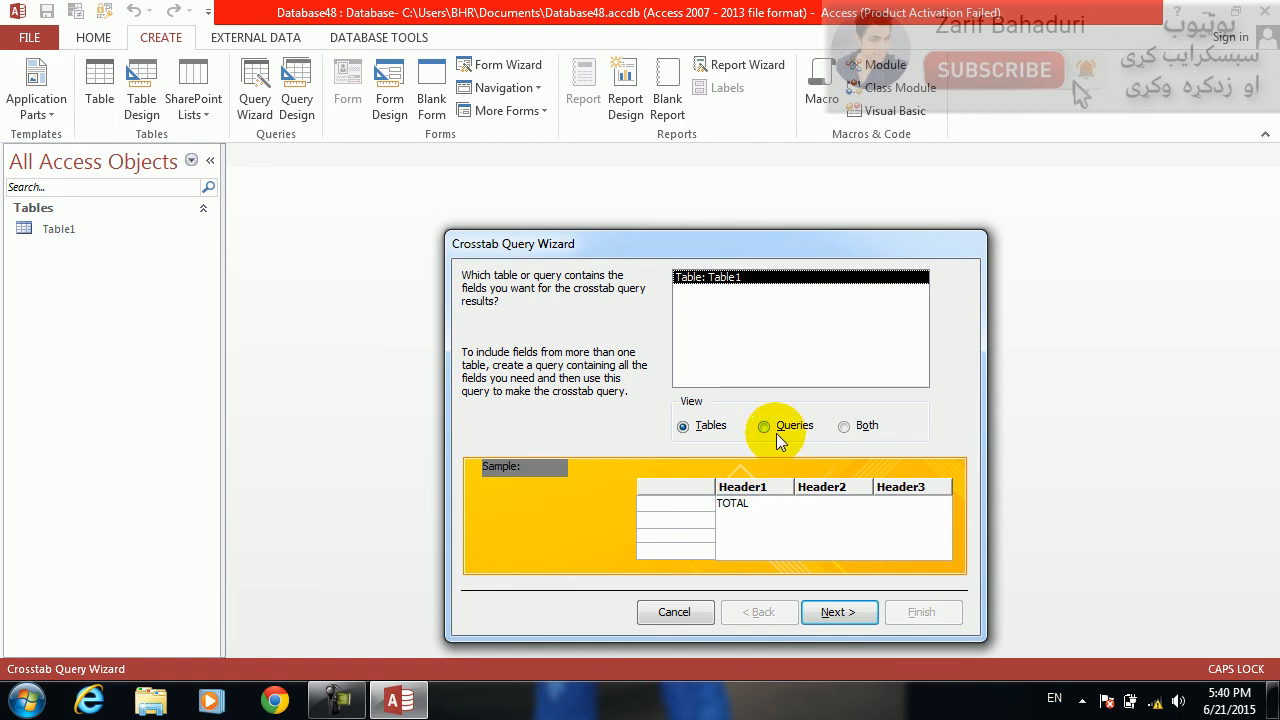
{"action": "left_click", "coordinate": [834, 611]}
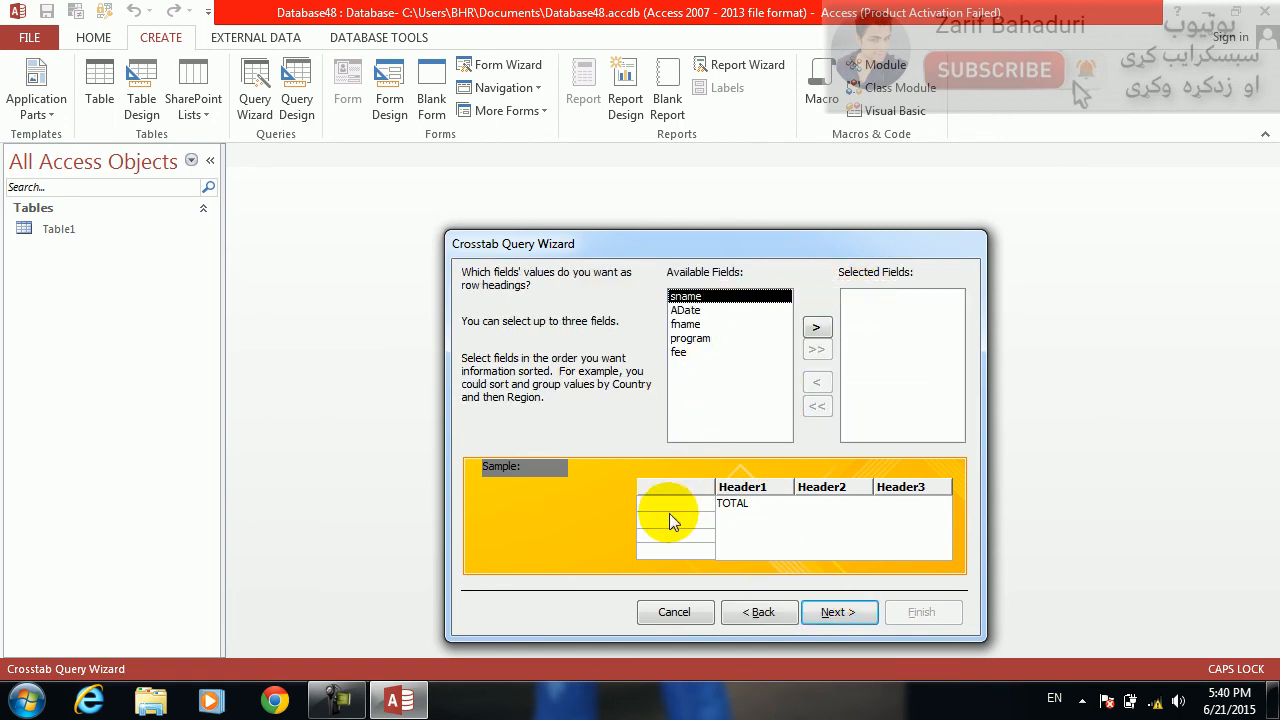
Step: Set program as the row heading and ADate, grouped by Month, as the column heading
{"action": "left_click", "coordinate": [688, 338]}
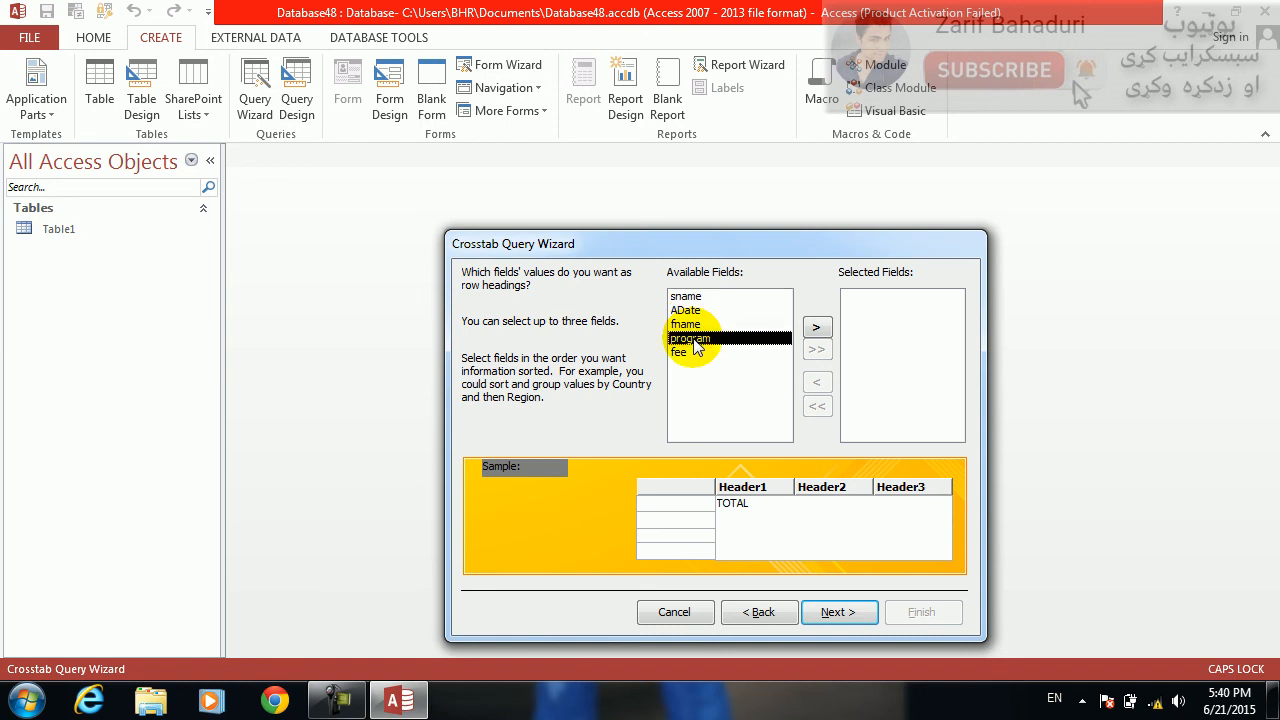
{"action": "left_click", "coordinate": [816, 327]}
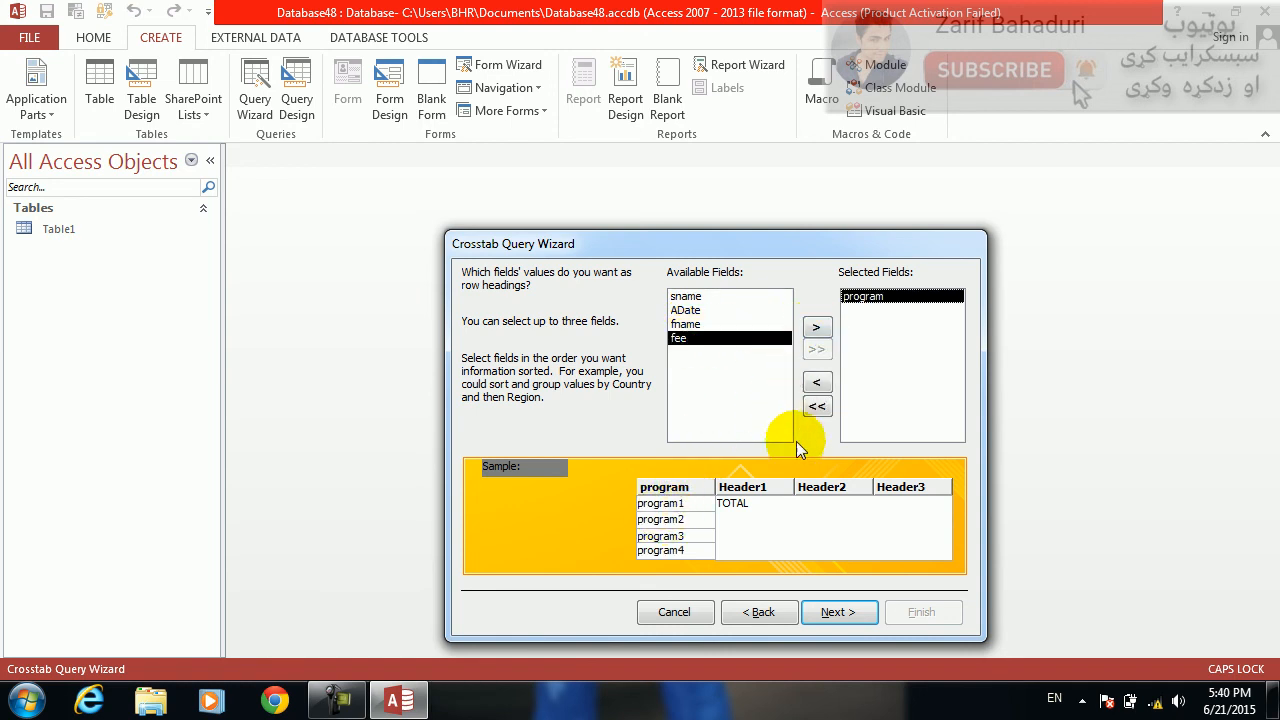
{"action": "left_click", "coordinate": [829, 609]}
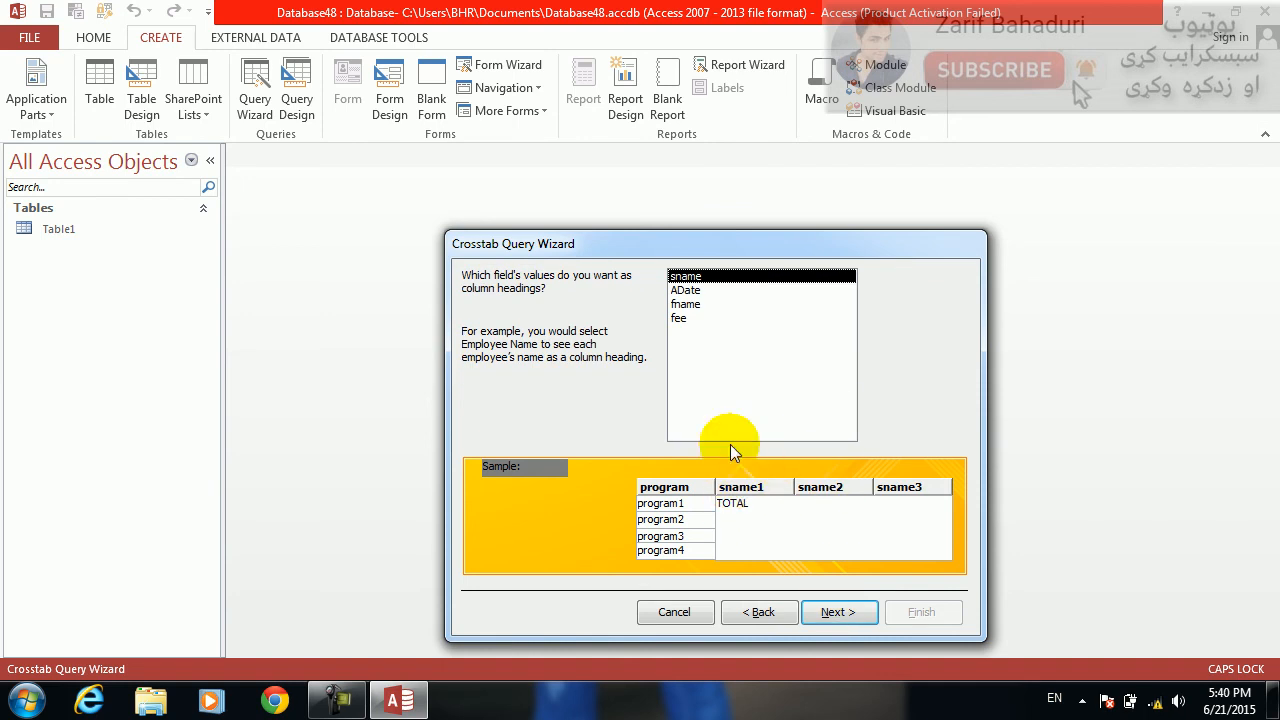
{"action": "left_click", "coordinate": [688, 291]}
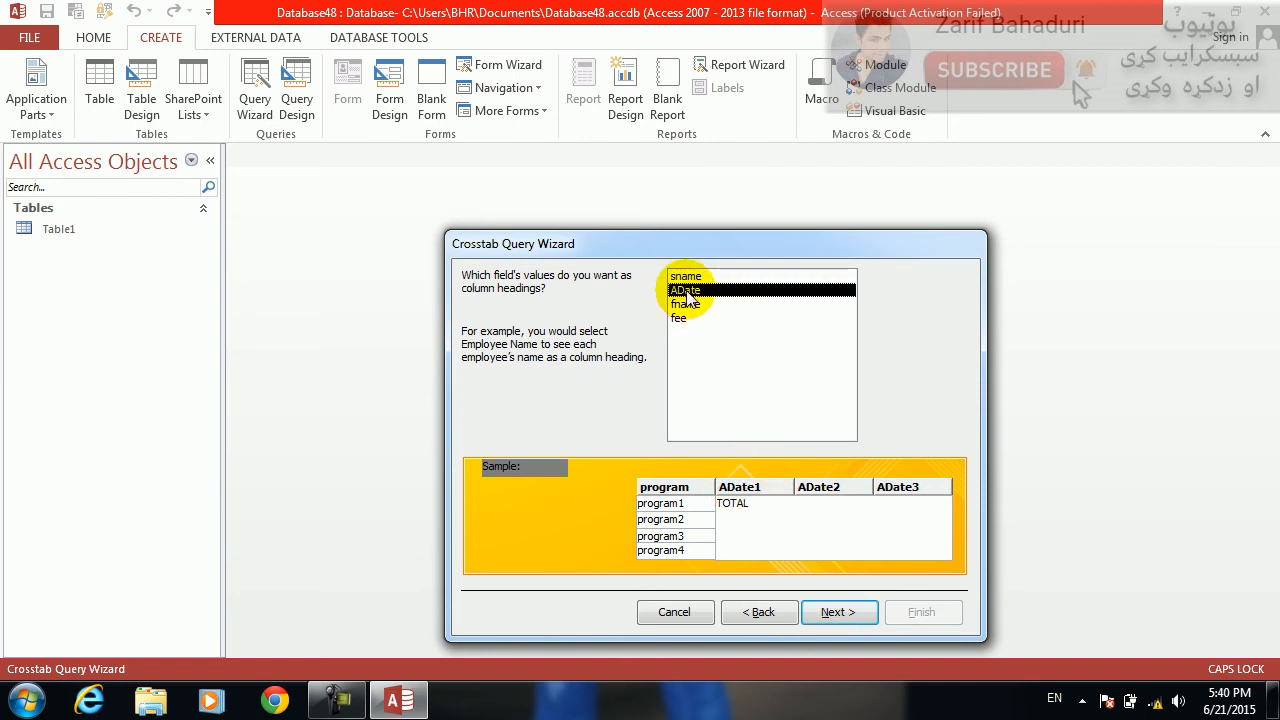
{"action": "left_click", "coordinate": [835, 613]}
{"action": "left_click", "coordinate": [686, 305]}
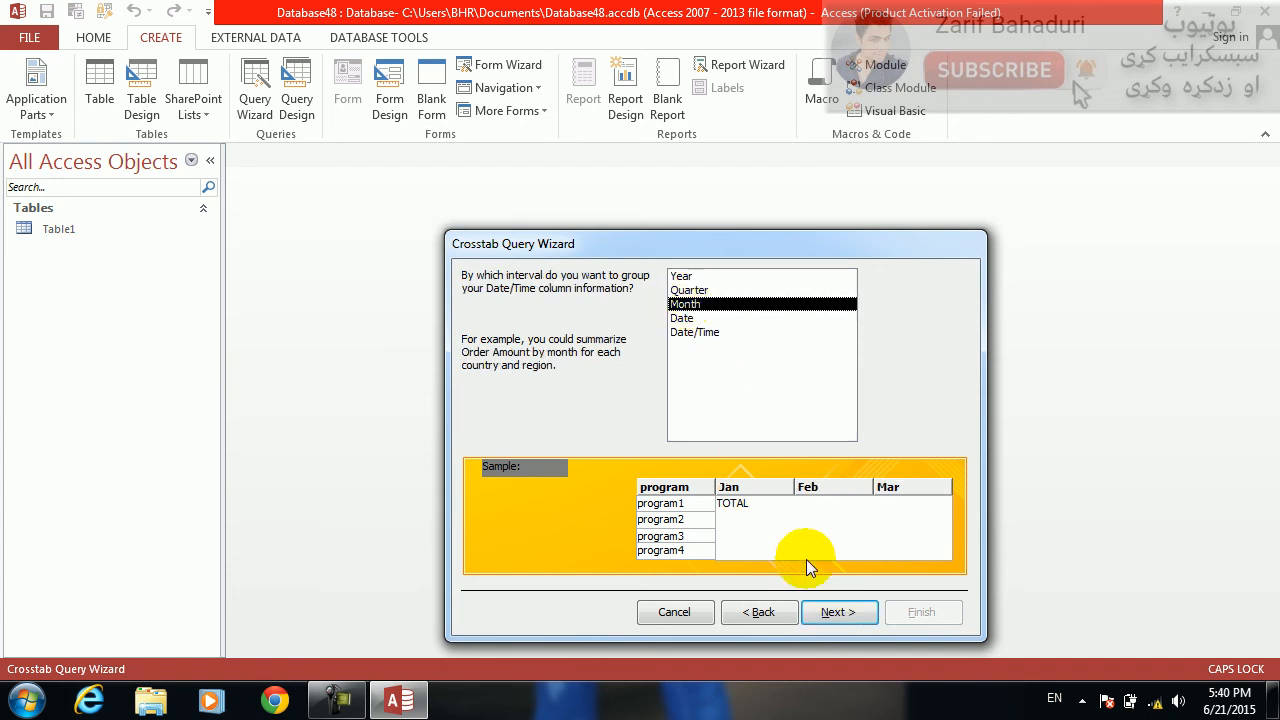
{"action": "left_click", "coordinate": [831, 612]}
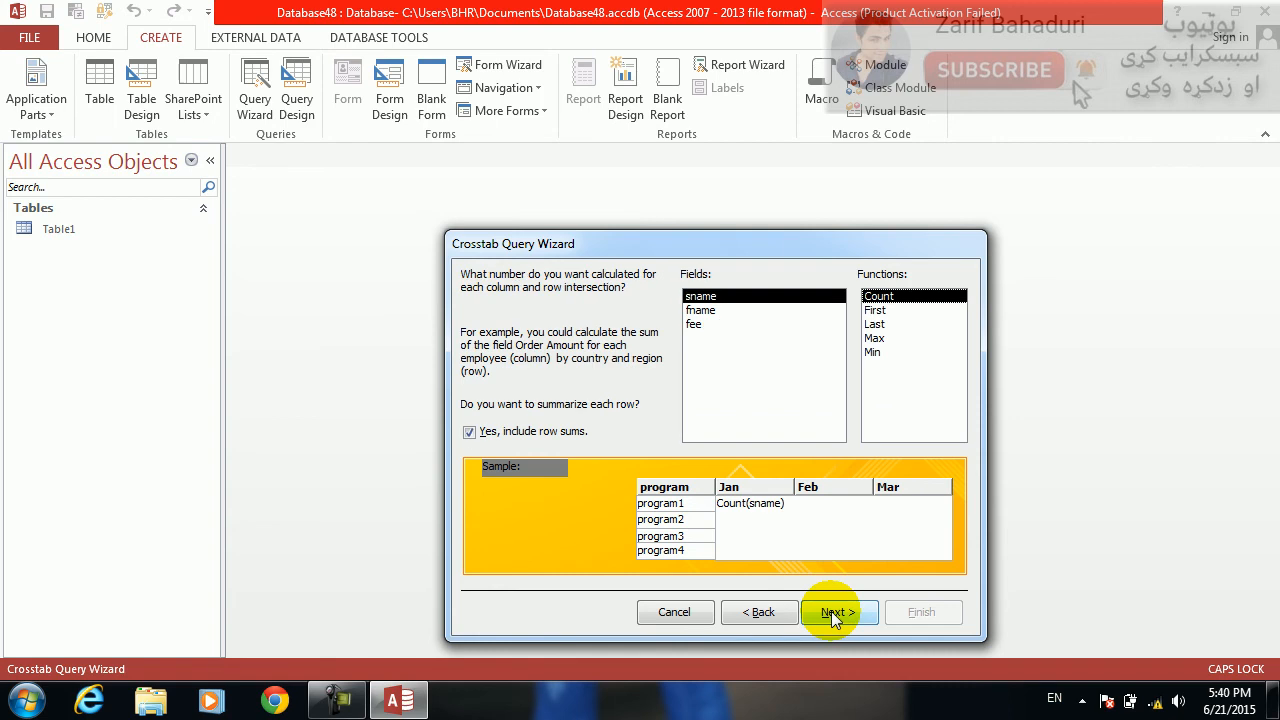
Step: Calculate the Sum of fee for each intersection, include row sums and finish the crosstab query
{"action": "left_click", "coordinate": [706, 325]}
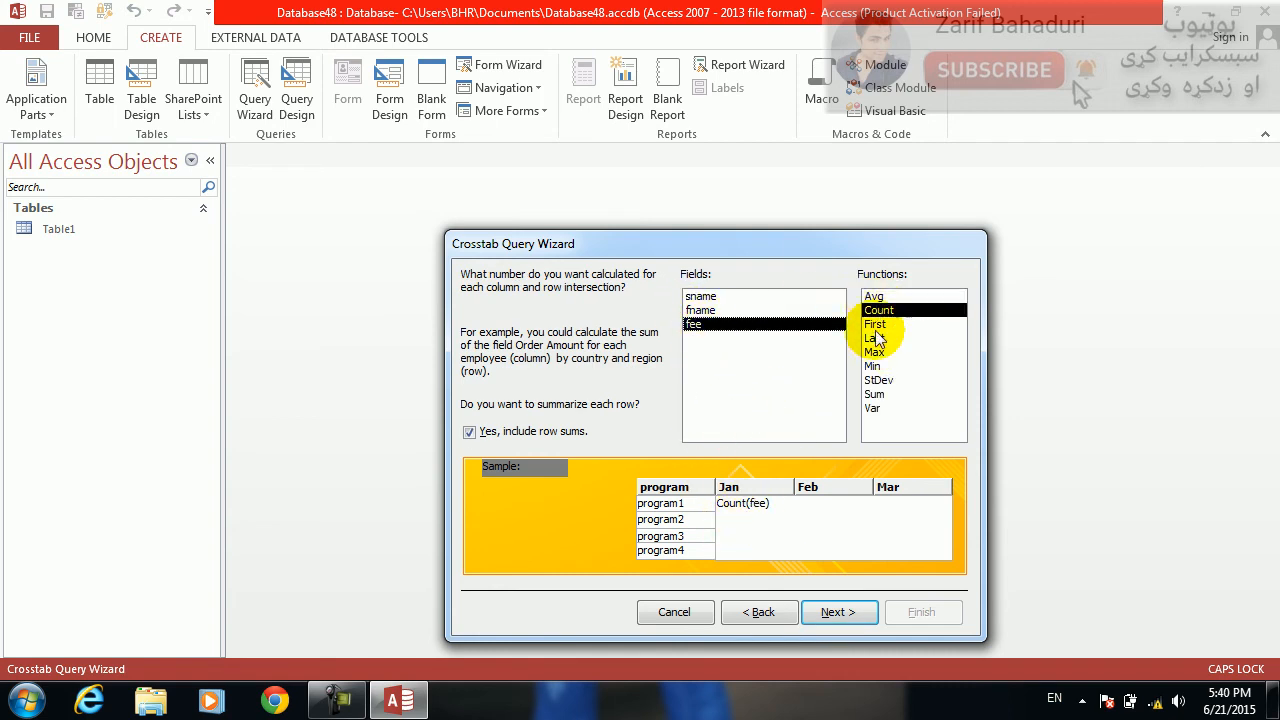
{"action": "left_click", "coordinate": [873, 394]}
{"action": "left_click", "coordinate": [838, 612]}
{"action": "left_click", "coordinate": [921, 612]}
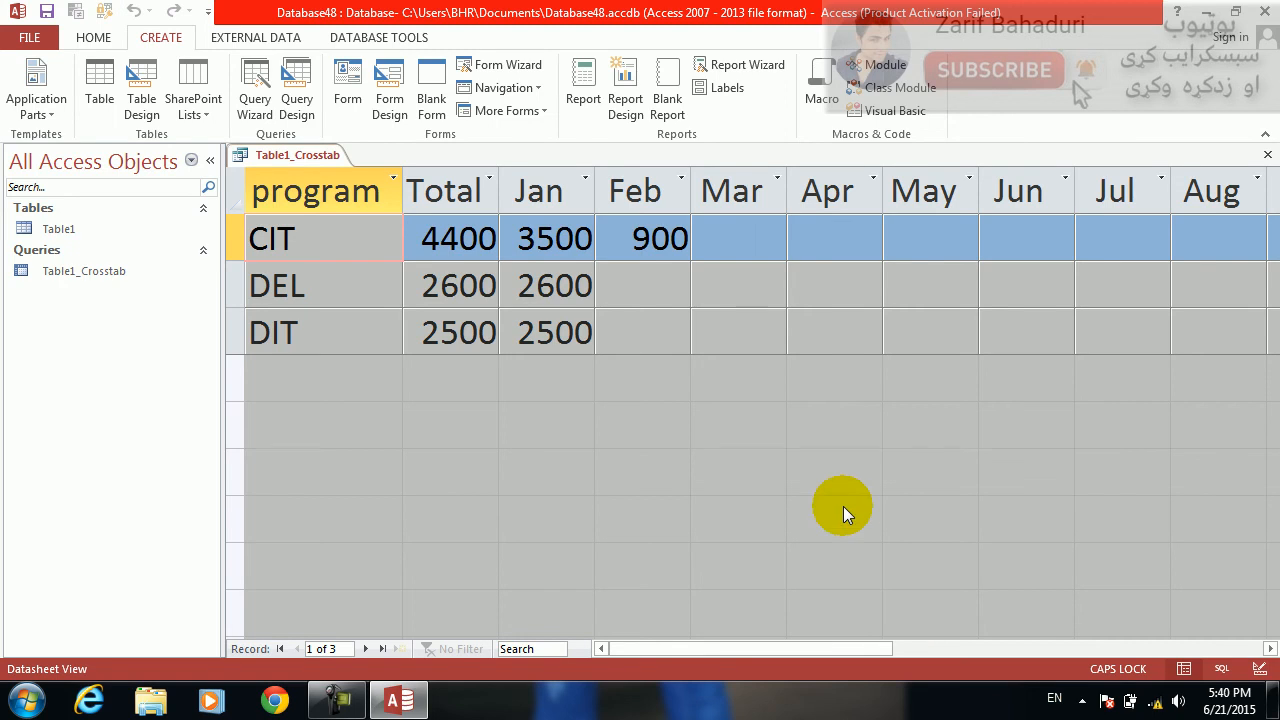
Step: Examine the fee totals per program across the month columns of the crosstab result
{"action": "left_click", "coordinate": [575, 238]}
{"action": "left_click", "coordinate": [618, 234]}
{"action": "key", "text": "Right"}
{"action": "key", "text": "Right"}
{"action": "key", "text": "Right"}
{"action": "key", "text": "Right"}
{"action": "key", "text": "Right"}
{"action": "key", "text": "Right"}
{"action": "key", "text": "Right"}
{"action": "key", "text": "Right"}
{"action": "key", "text": "Right"}
{"action": "key", "text": "Right"}
{"action": "key", "text": "Right"}
{"action": "key", "text": "Right"}
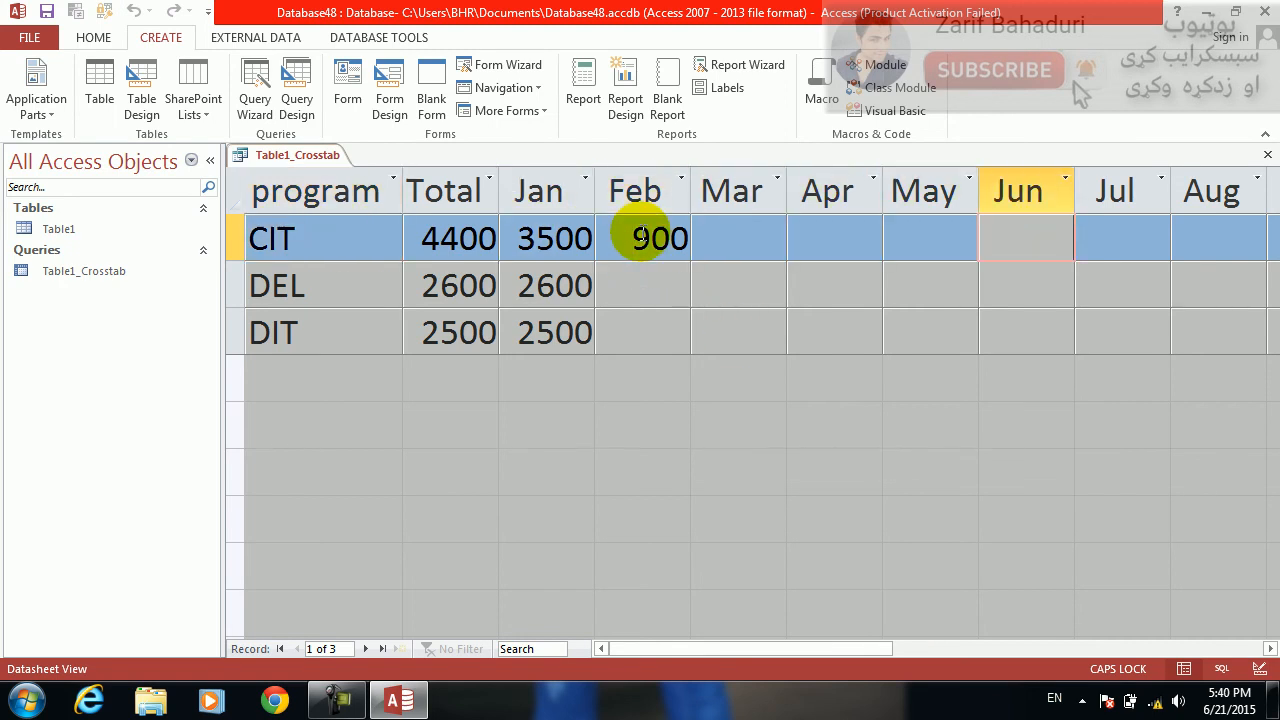
{"action": "key", "text": "Right"}
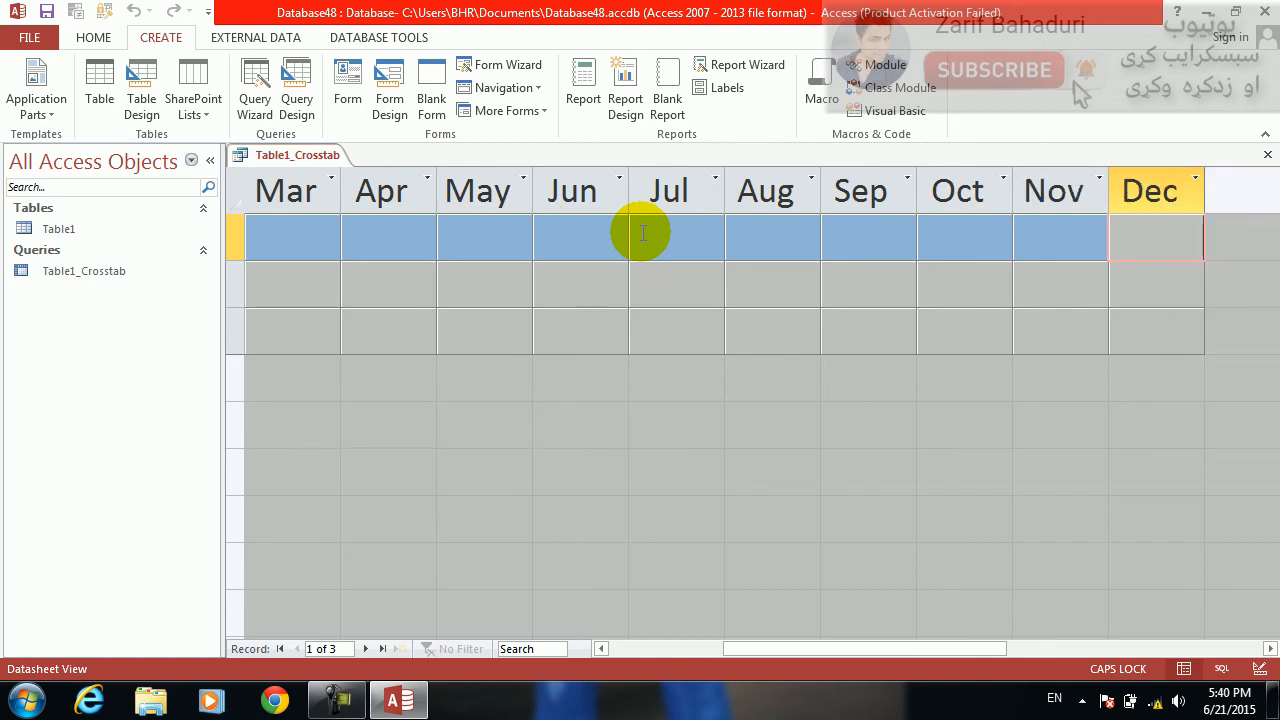
{"action": "key", "text": "Right"}
{"action": "key", "text": "Up"}
{"action": "key", "text": "Right"}
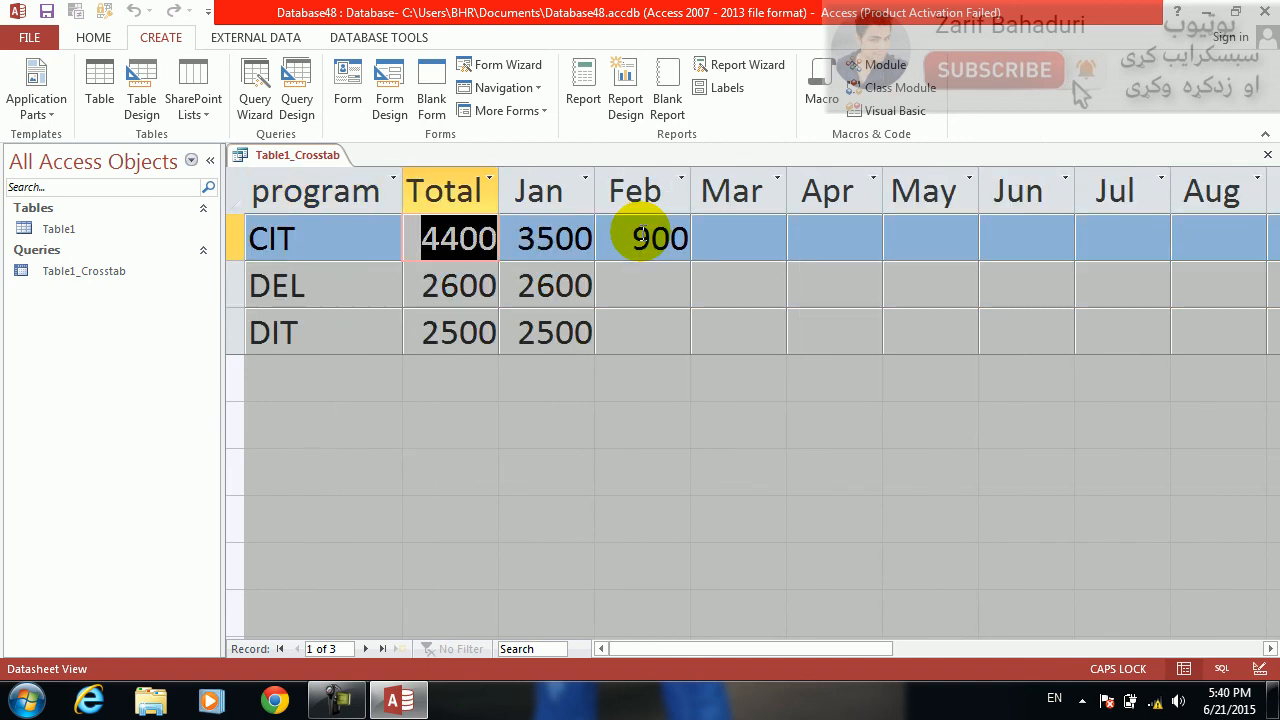
{"action": "key", "text": "Right"}
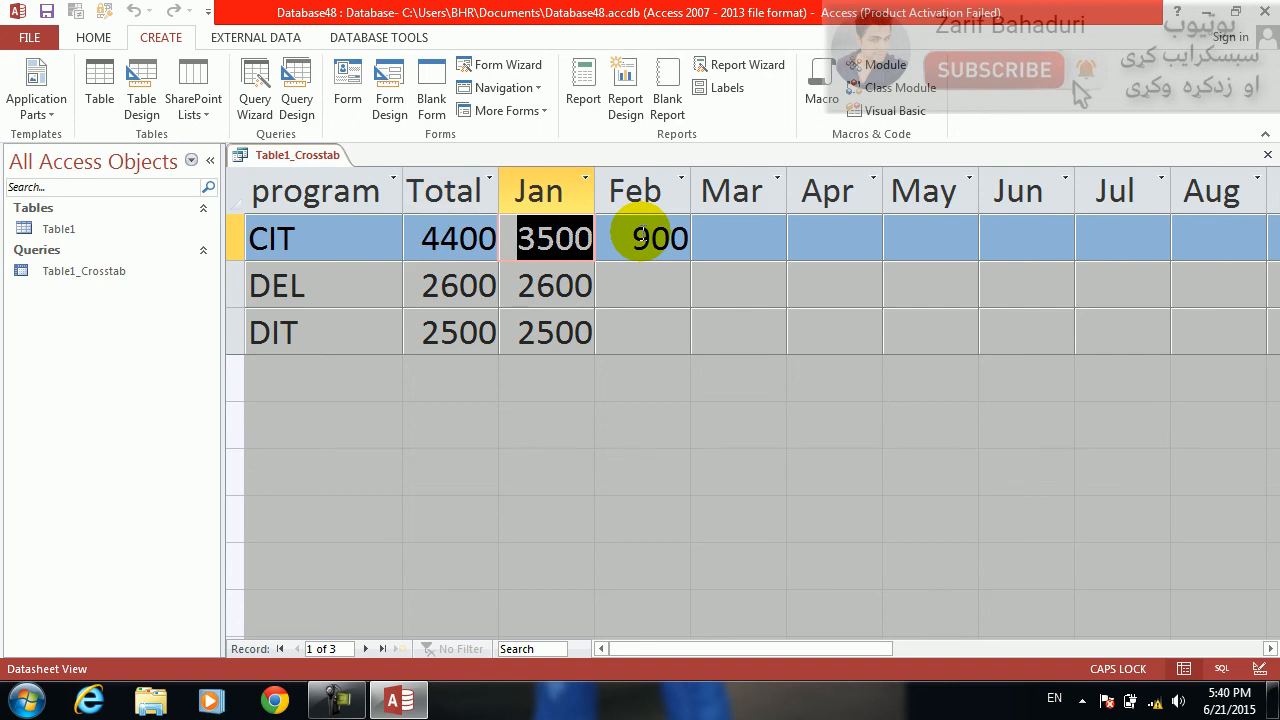
{"action": "key", "text": "Right"}
{"action": "key", "text": "Right"}
{"action": "key", "text": "Right"}
{"action": "key", "text": "Right"}
{"action": "key", "text": "Right"}
{"action": "key", "text": "Right"}
{"action": "key", "text": "Right"}
{"action": "key", "text": "Right"}
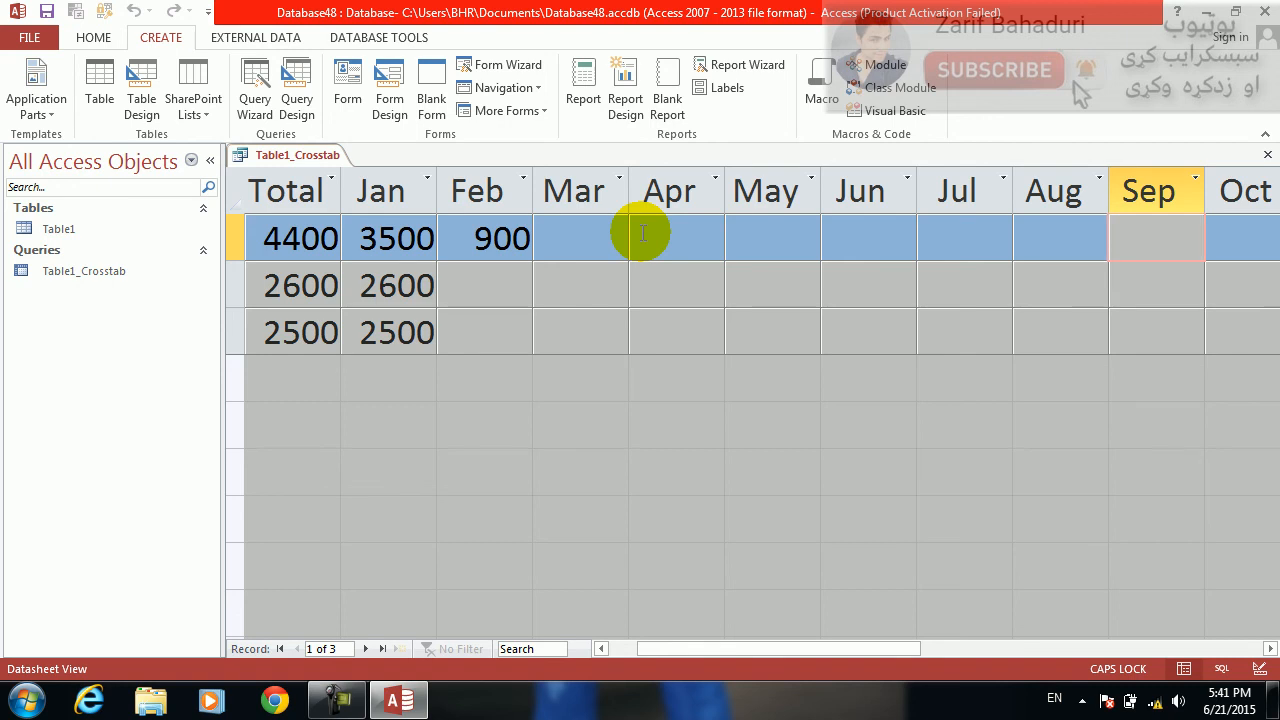
Step: Close the crosstab result, create a new query in Design View with Table1 and select all fields in its field list
{"action": "key", "text": "ctrl+w"}
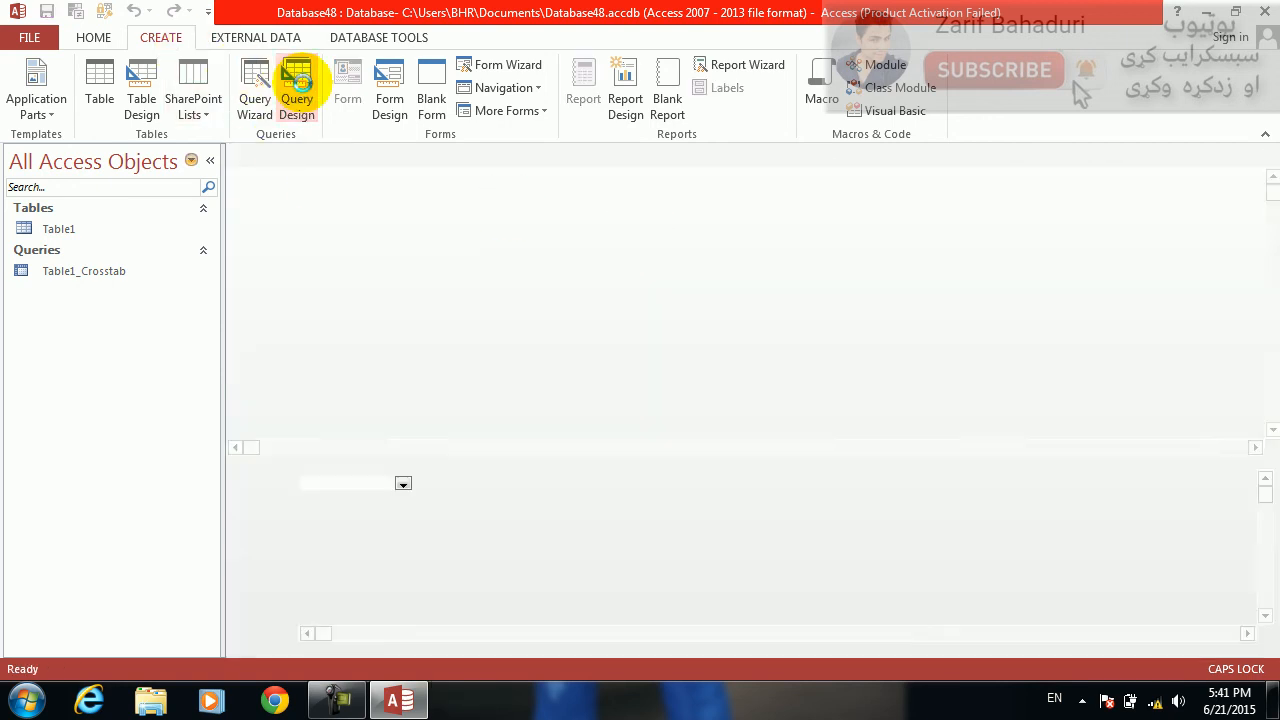
{"action": "left_click", "coordinate": [302, 84]}
{"action": "key", "text": "Return"}
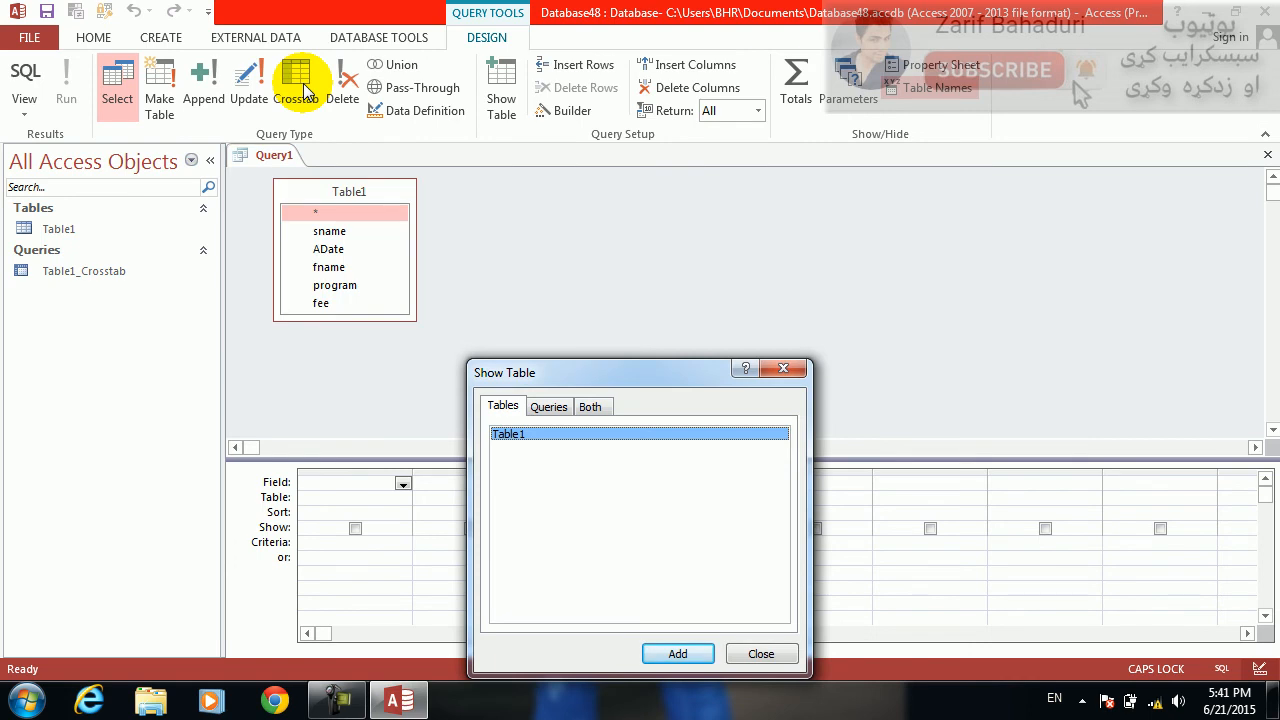
{"action": "key", "text": "Escape"}
{"action": "double_click", "coordinate": [326, 195]}
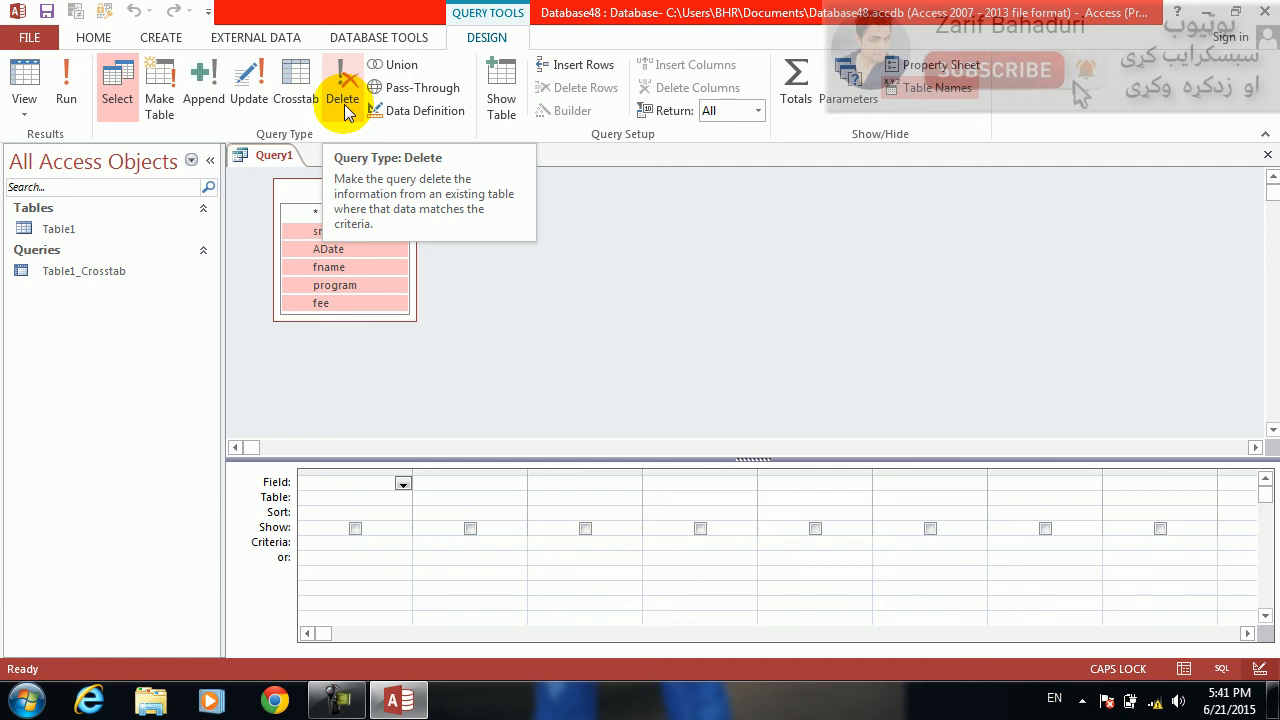
Step: Open Table1 and select all its records
{"action": "double_click", "coordinate": [60, 236]}
{"action": "key", "text": "ctrl+a"}
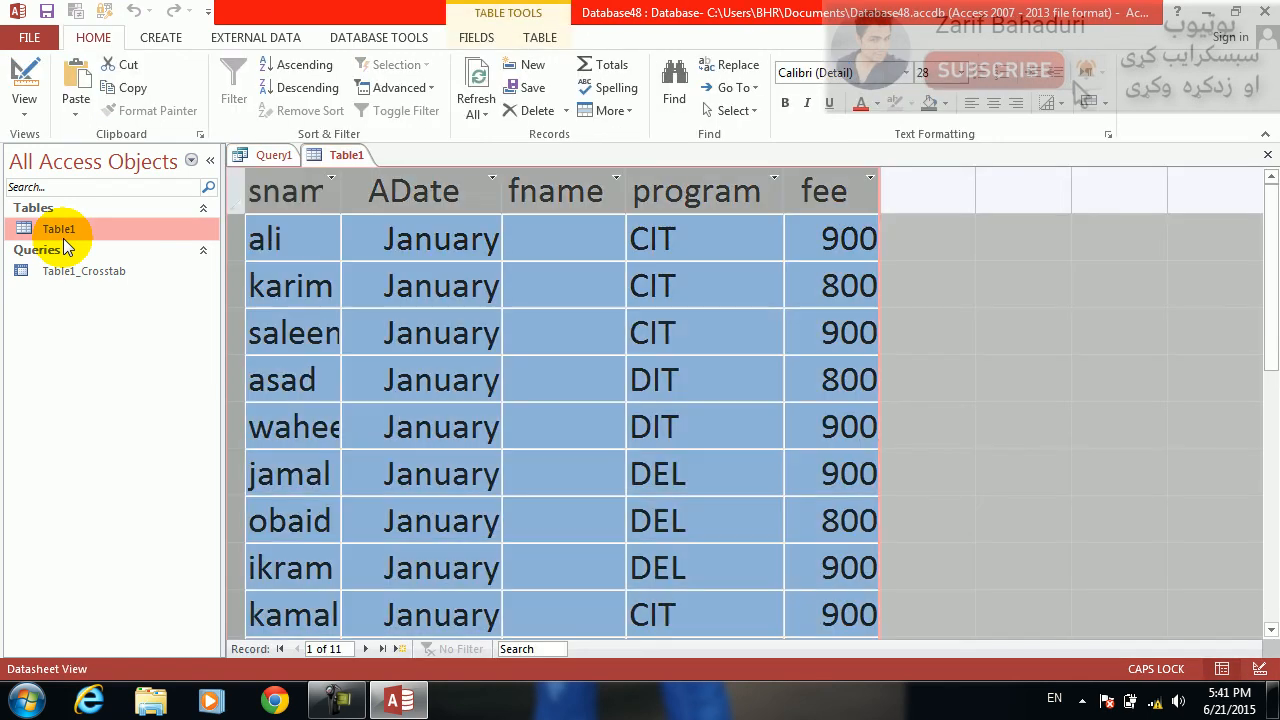
Step: Start deleting all the selected records of Table1, but decline the deletion
{"action": "key", "text": "Delete"}
{"action": "key", "text": "Tab"}
{"action": "key", "text": "Return"}
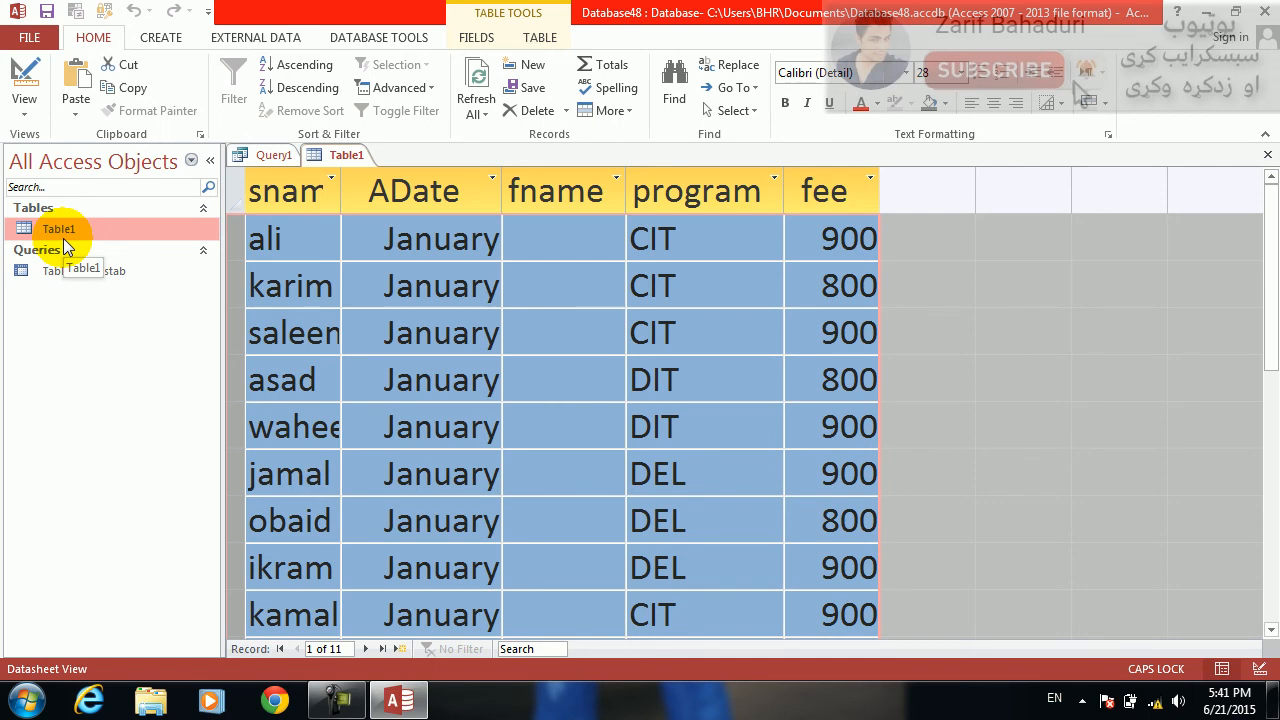
Step: Close Table1 and close the unsaved design query without saving it
{"action": "key", "text": "ctrl+w"}
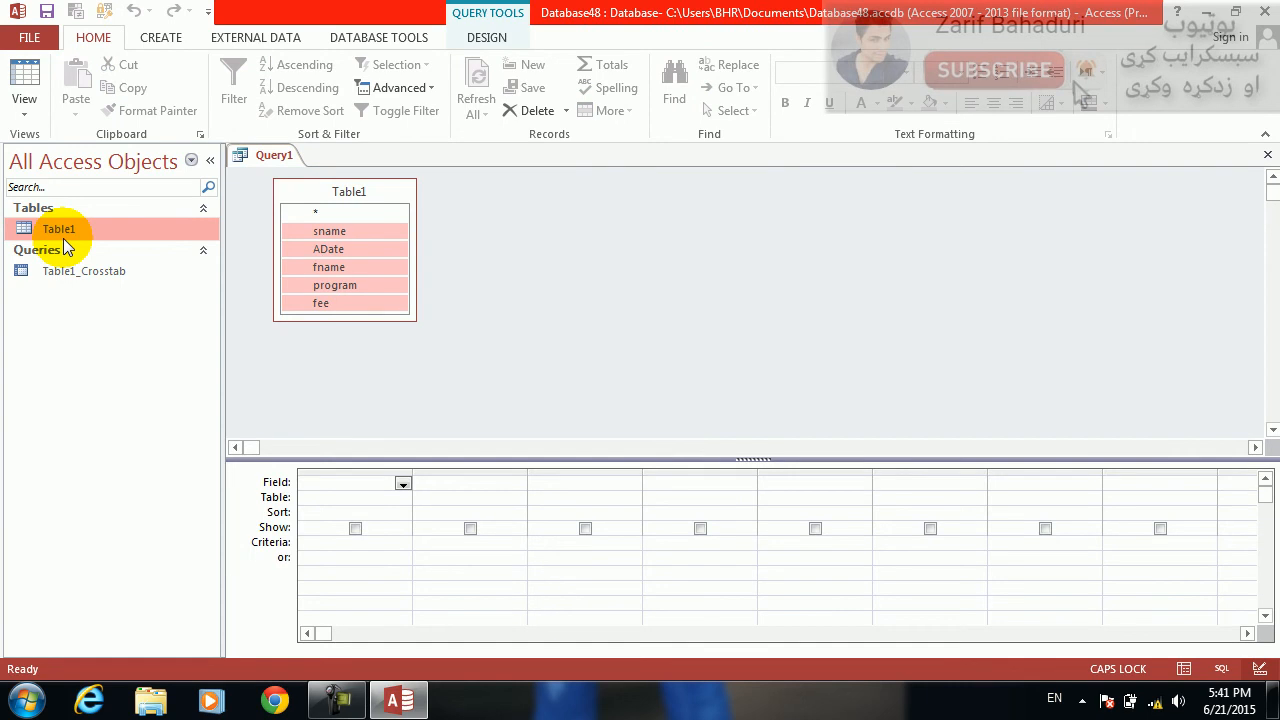
{"action": "key", "text": "ctrl+w"}
{"action": "key", "text": "Tab"}
{"action": "key", "text": "Return"}
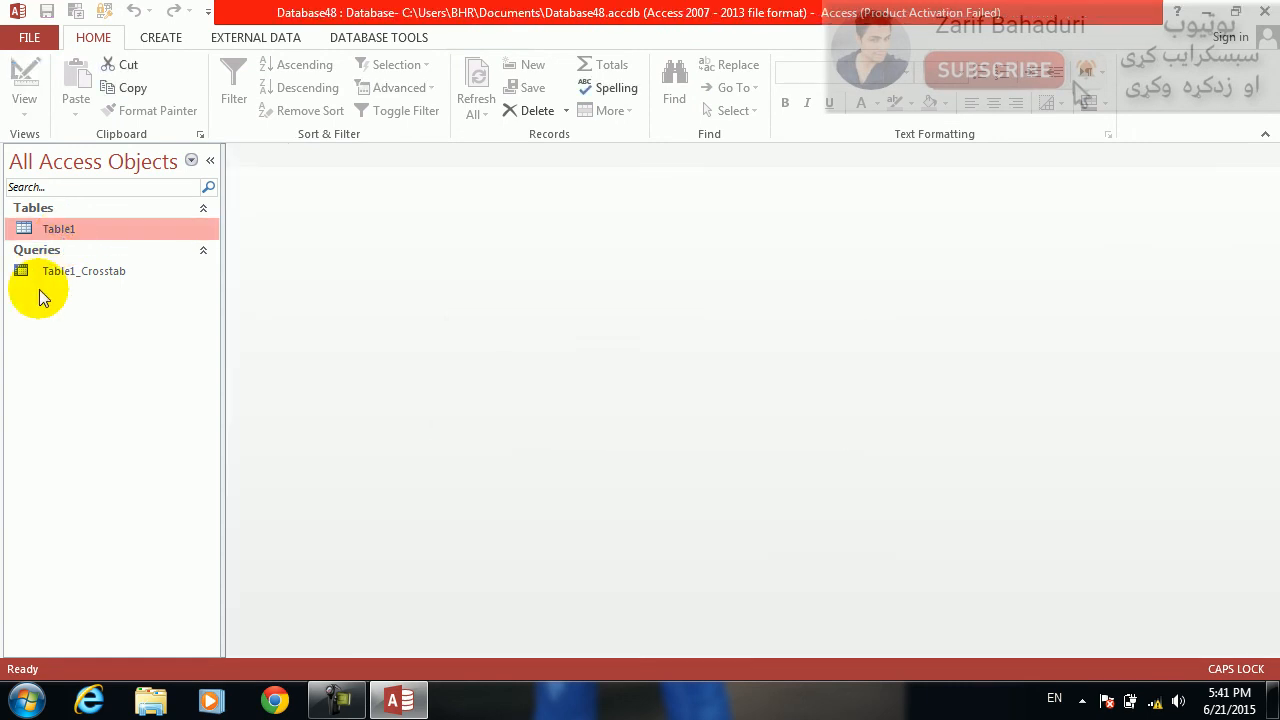
Step: Open Notepad and write the heading "DELETE QUERY"
{"action": "left_click", "coordinate": [26, 700]}
{"action": "type", "text": "NOTEPAD"}
{"action": "key", "text": "Return"}
{"action": "type", "text": "DELETE Q"}
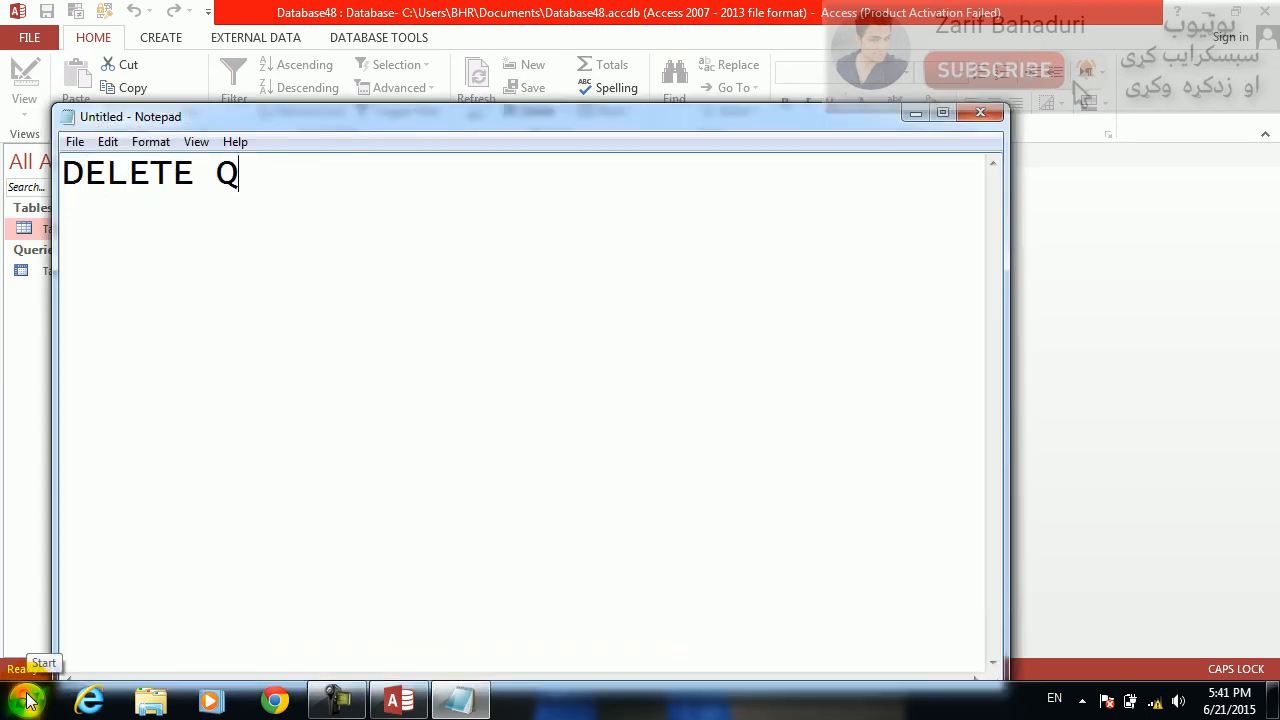
{"action": "type", "text": "UERY"}
{"action": "key", "text": "Return"}
Step: Write the line "IS USED TO DELETE RECORDS FROM TABLE" below the heading
{"action": "type", "text": "OIOIS"}
{"action": "key", "text": "BackSpace"}
{"action": "key", "text": "BackSpace"}
{"action": "key", "text": "BackSpace"}
{"action": "key", "text": "BackSpace"}
{"action": "key", "text": "BackSpace"}
{"action": "type", "text": "IS USED TO DELETE"}
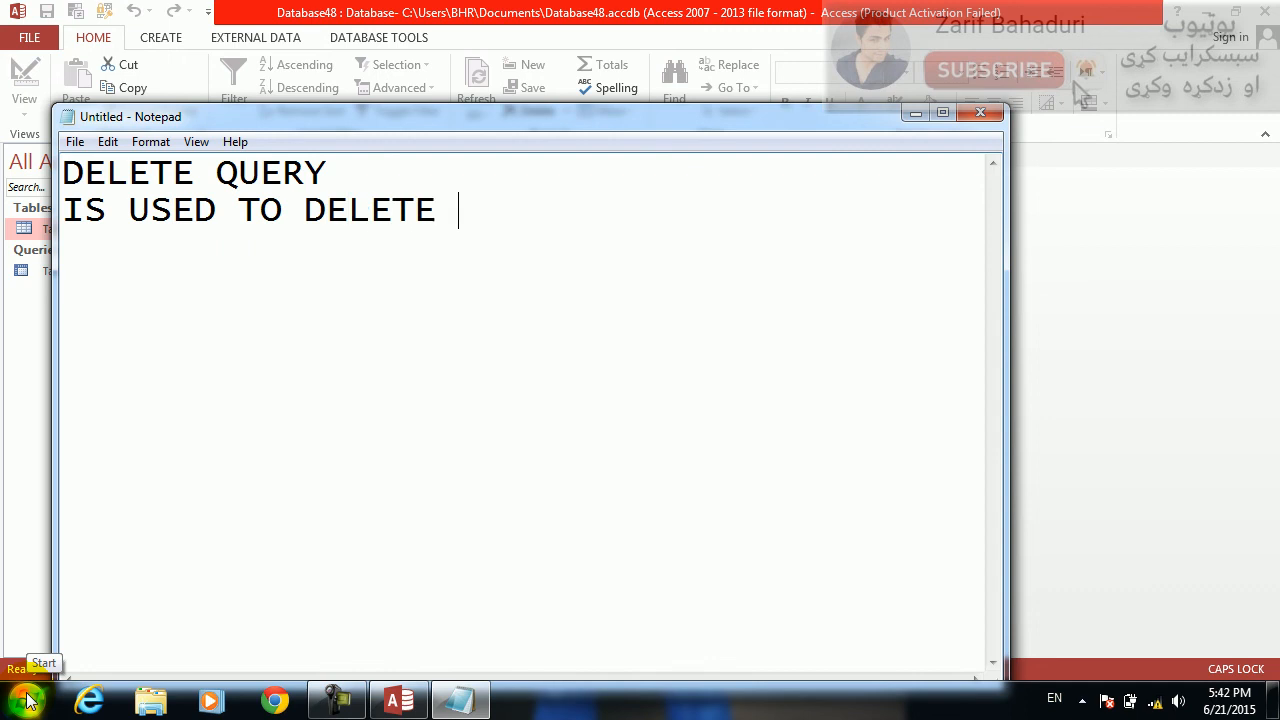
{"action": "type", "text": " RECORDS FROM TAB"}
{"action": "type", "text": "LE"}
{"action": "key", "text": "Return"}
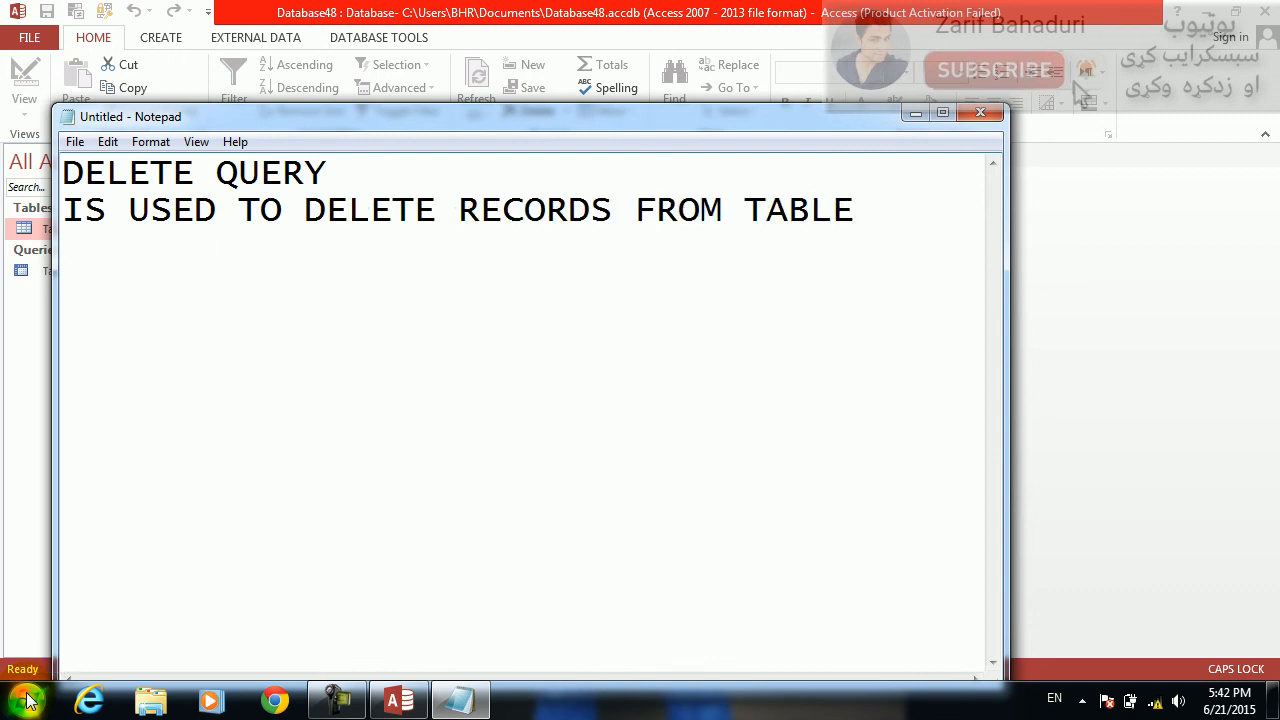
Step: Close the Notepad note without saving it and return to the Access database
{"action": "key", "text": "alt+F4"}
{"action": "key", "text": "Tab"}
{"action": "key", "text": "Return"}
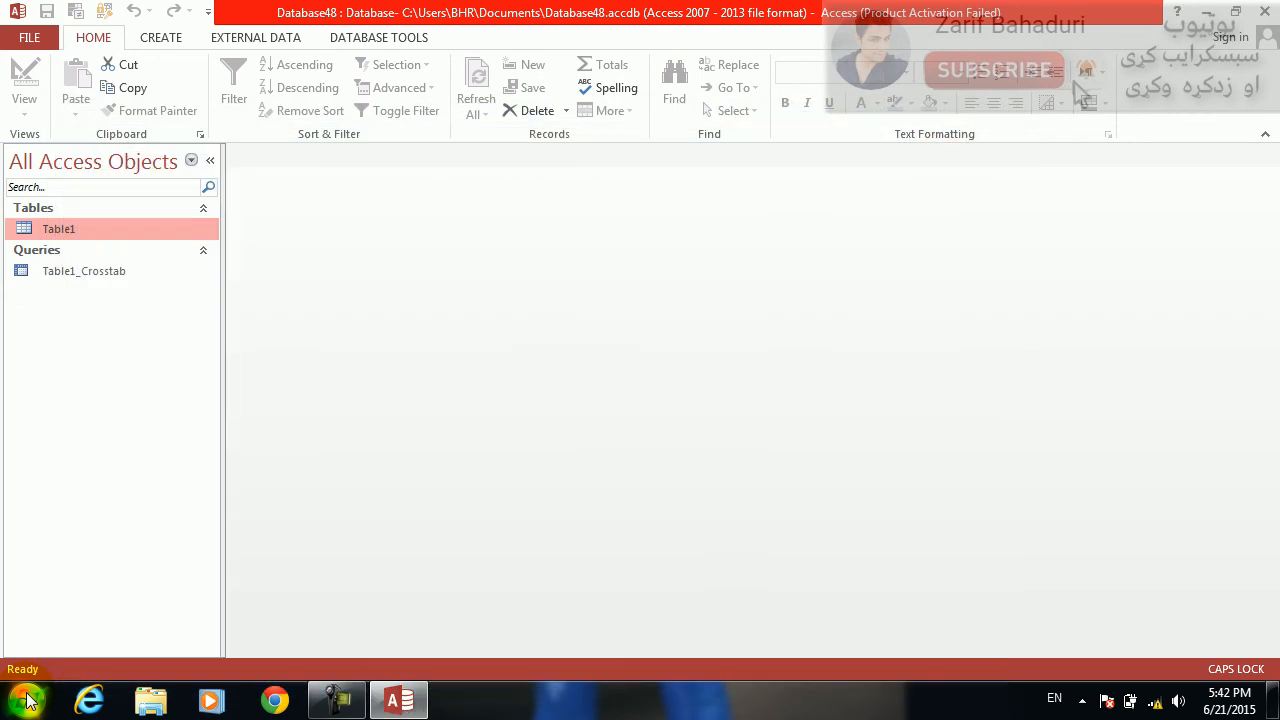
Step: Delete the Table1_Crosstab query from the database
{"action": "left_click", "coordinate": [62, 268]}
{"action": "key", "text": "Delete"}
{"action": "key", "text": "Return"}
Step: Create a query in Design View on Table1 and add all of its fields to the design grid
{"action": "left_click", "coordinate": [160, 37]}
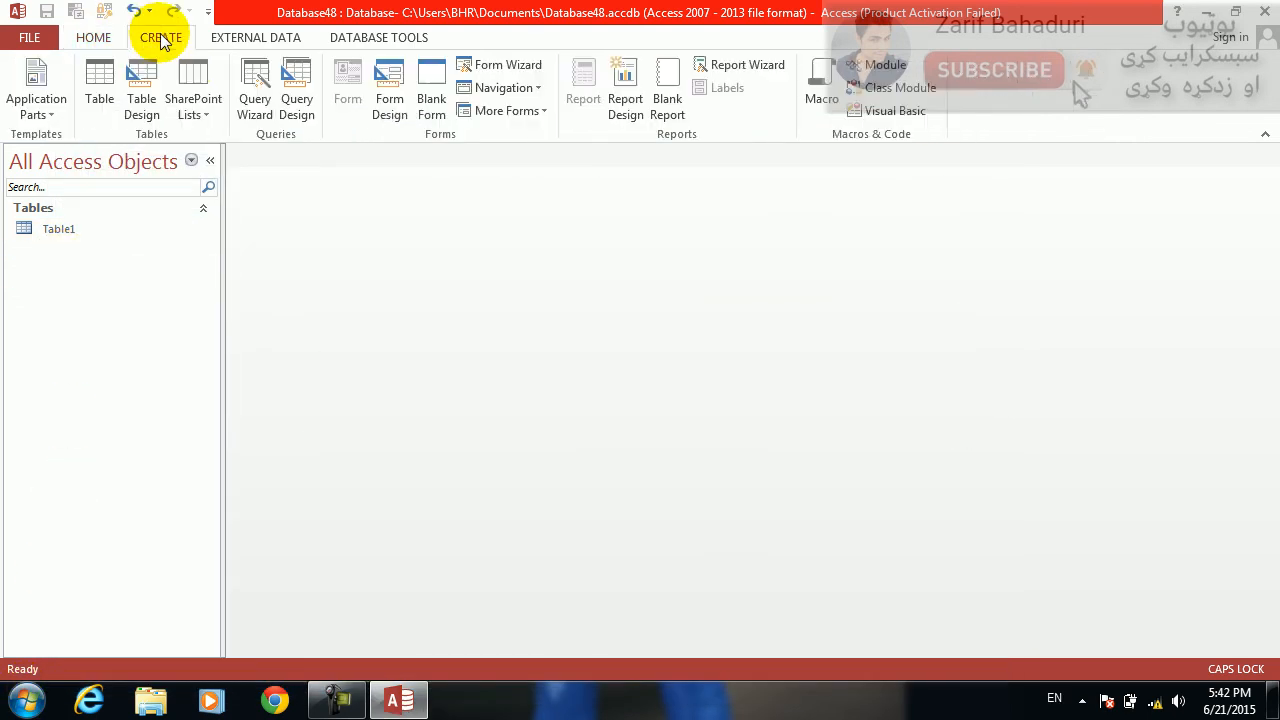
{"action": "left_click", "coordinate": [292, 81]}
{"action": "key", "text": "Return"}
{"action": "key", "text": "Escape"}
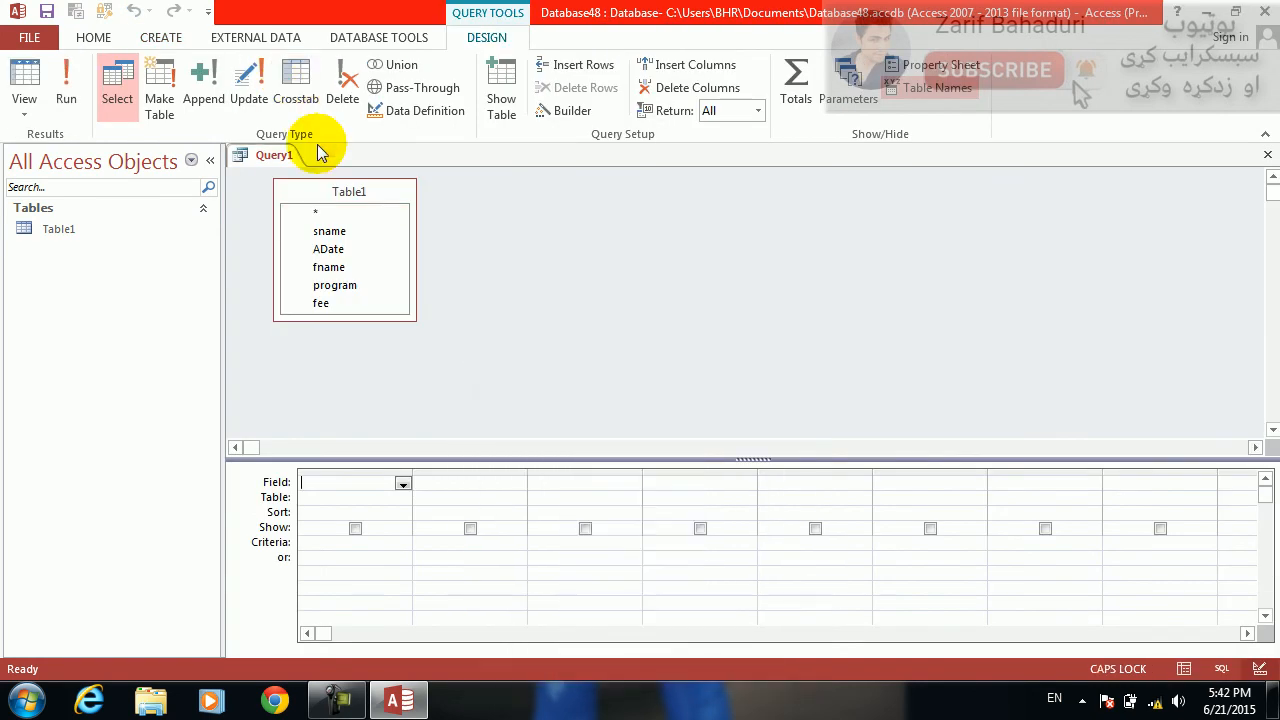
{"action": "double_click", "coordinate": [331, 194]}
{"action": "left_click_drag", "start_coordinate": [329, 237], "coordinate": [325, 484]}
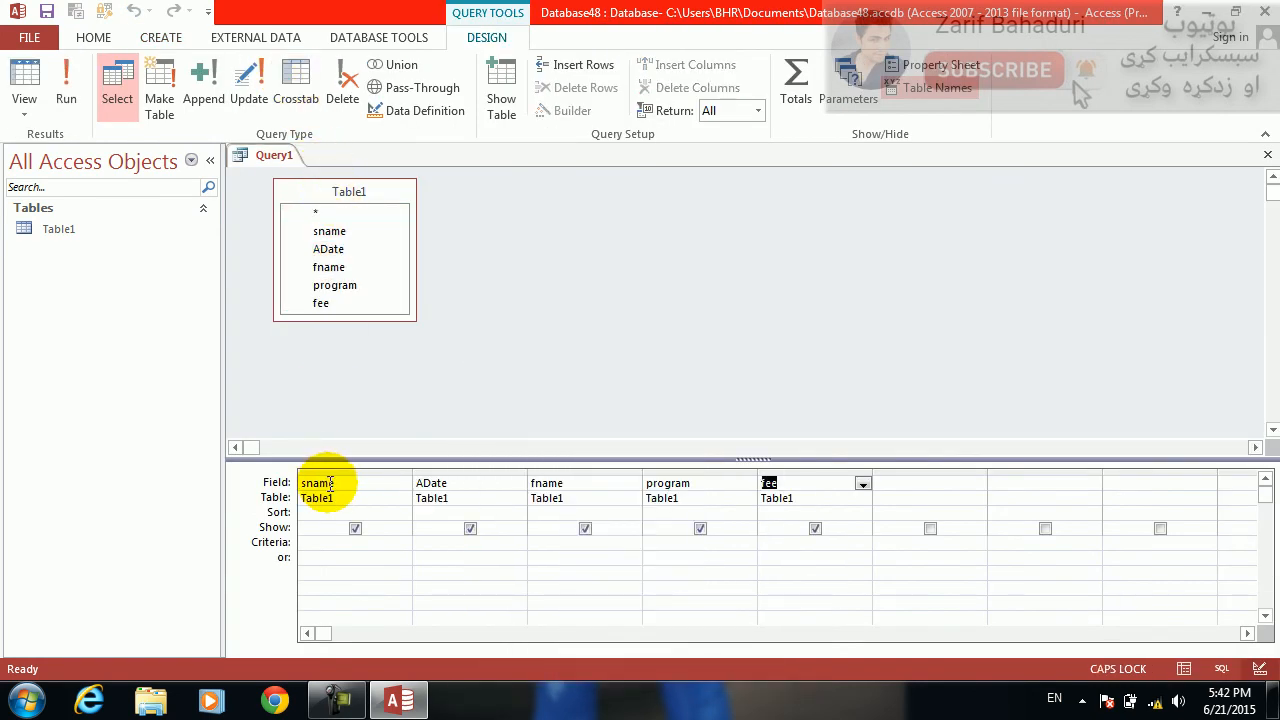
Step: Change the query type to Delete and run the query, declining the deletion of rows
{"action": "left_click", "coordinate": [340, 100]}
{"action": "left_click", "coordinate": [270, 545]}
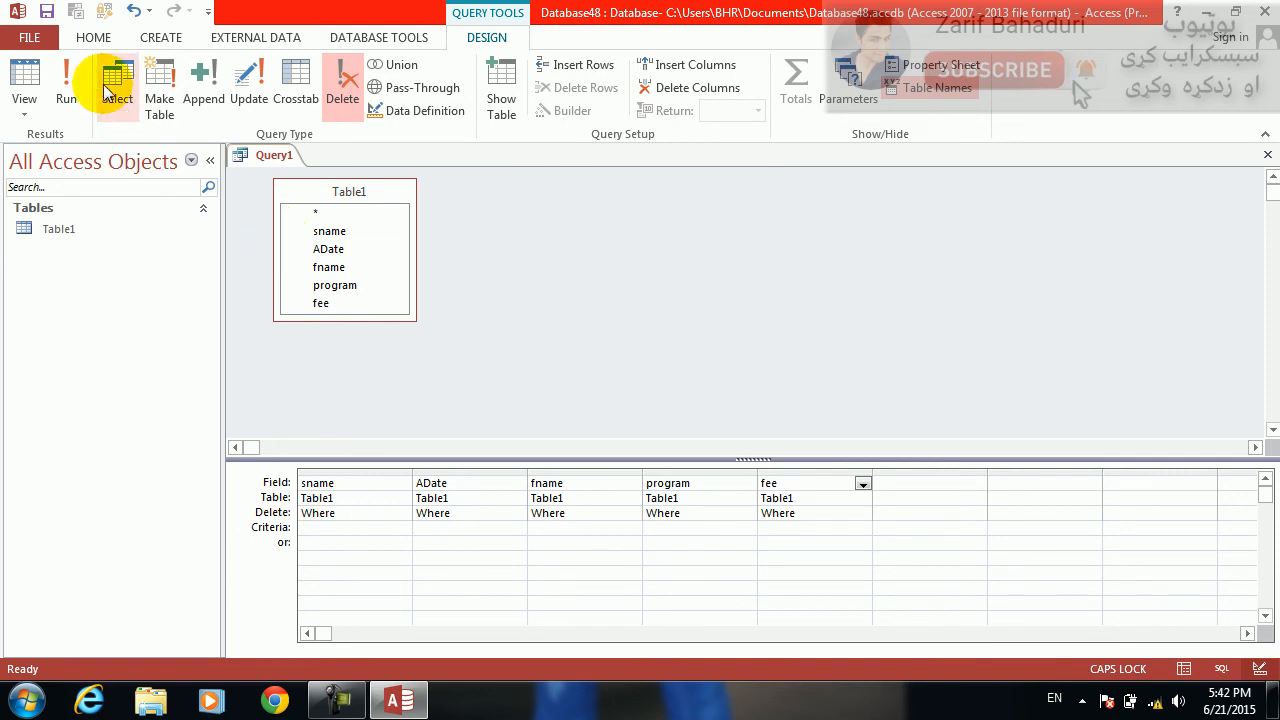
{"action": "left_click", "coordinate": [68, 80]}
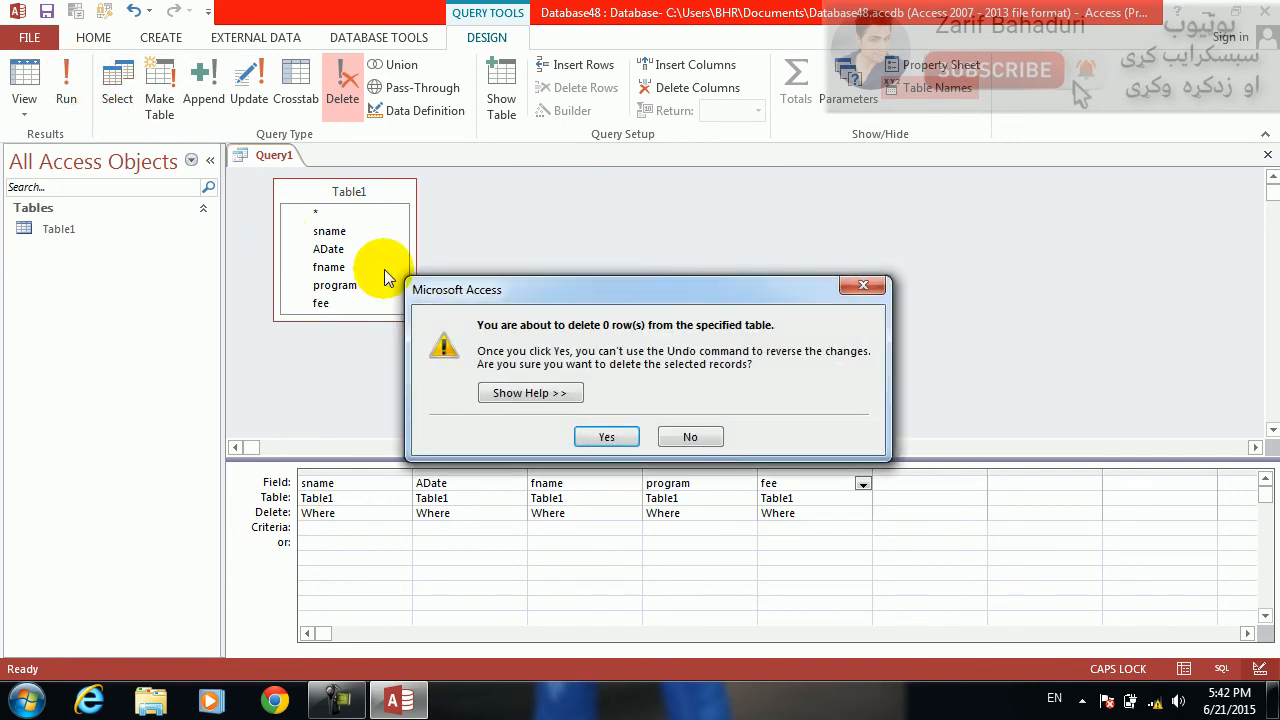
{"action": "left_click", "coordinate": [688, 437]}
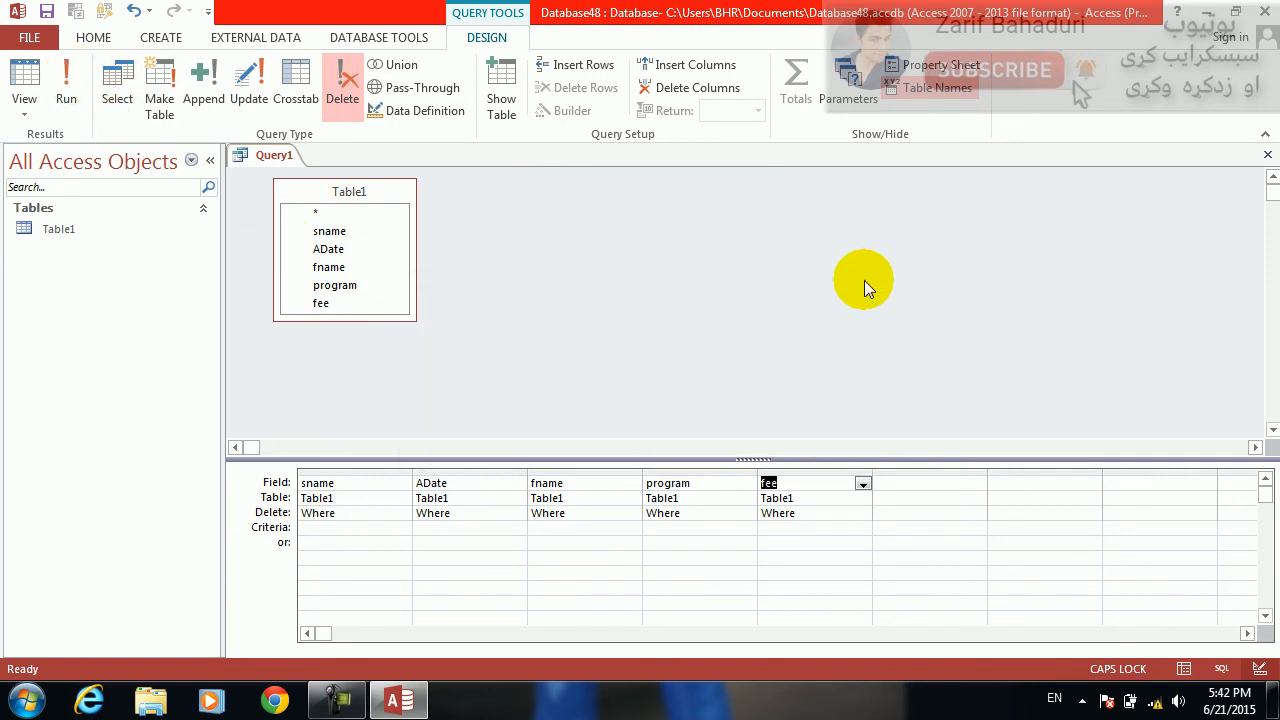
Step: Check the records in Table1, then close the table and discard the unsaved delete query
{"action": "double_click", "coordinate": [70, 228]}
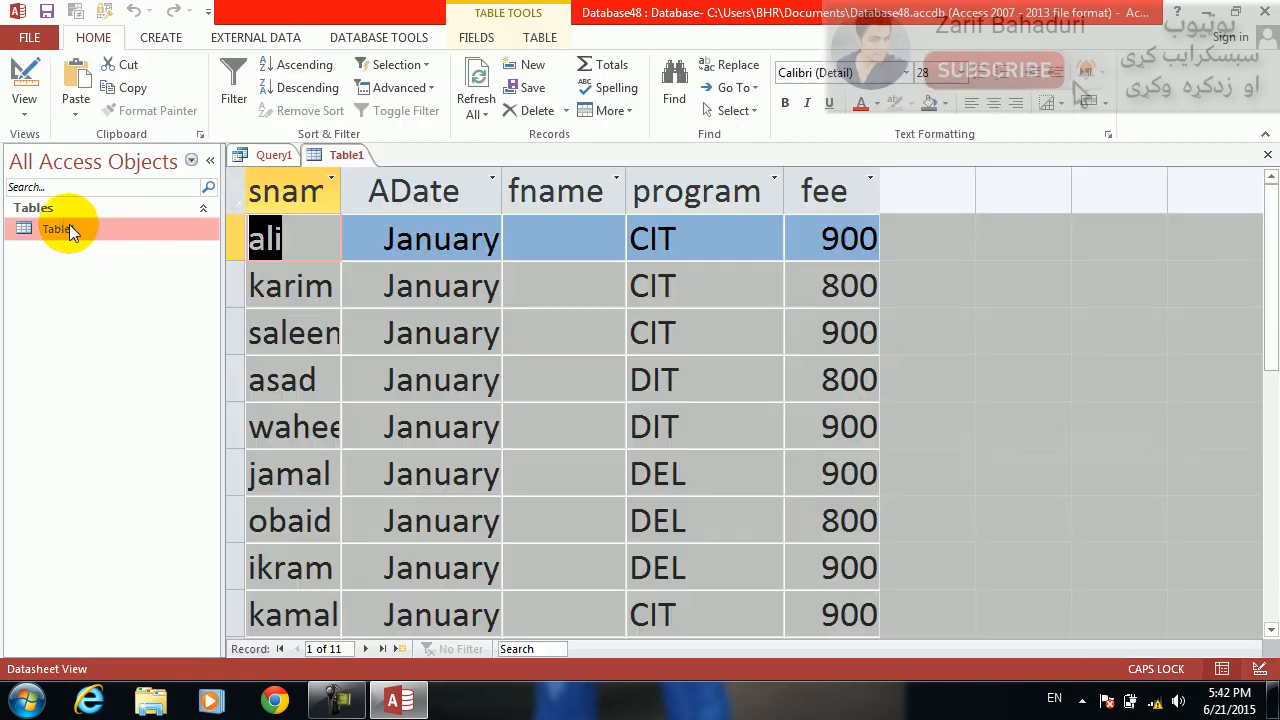
{"action": "key", "text": "ctrl+w"}
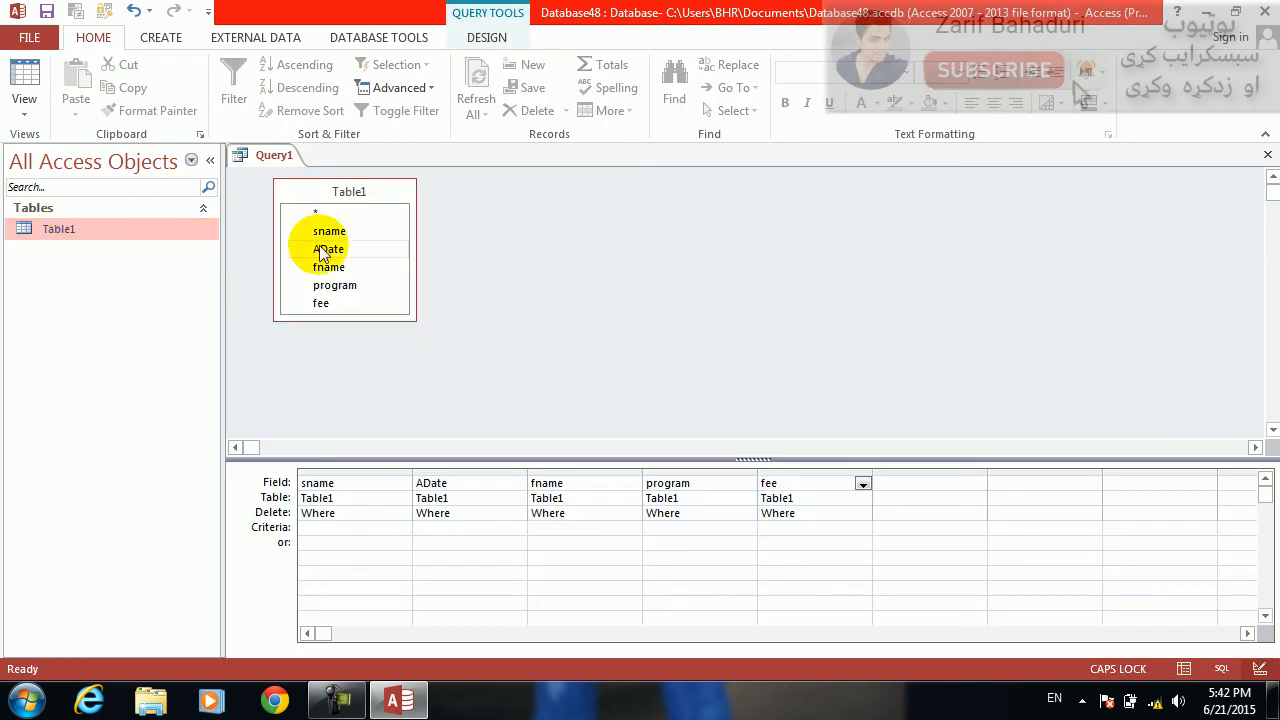
{"action": "key", "text": "ctrl+w"}
{"action": "key", "text": "Tab"}
{"action": "key", "text": "Return"}
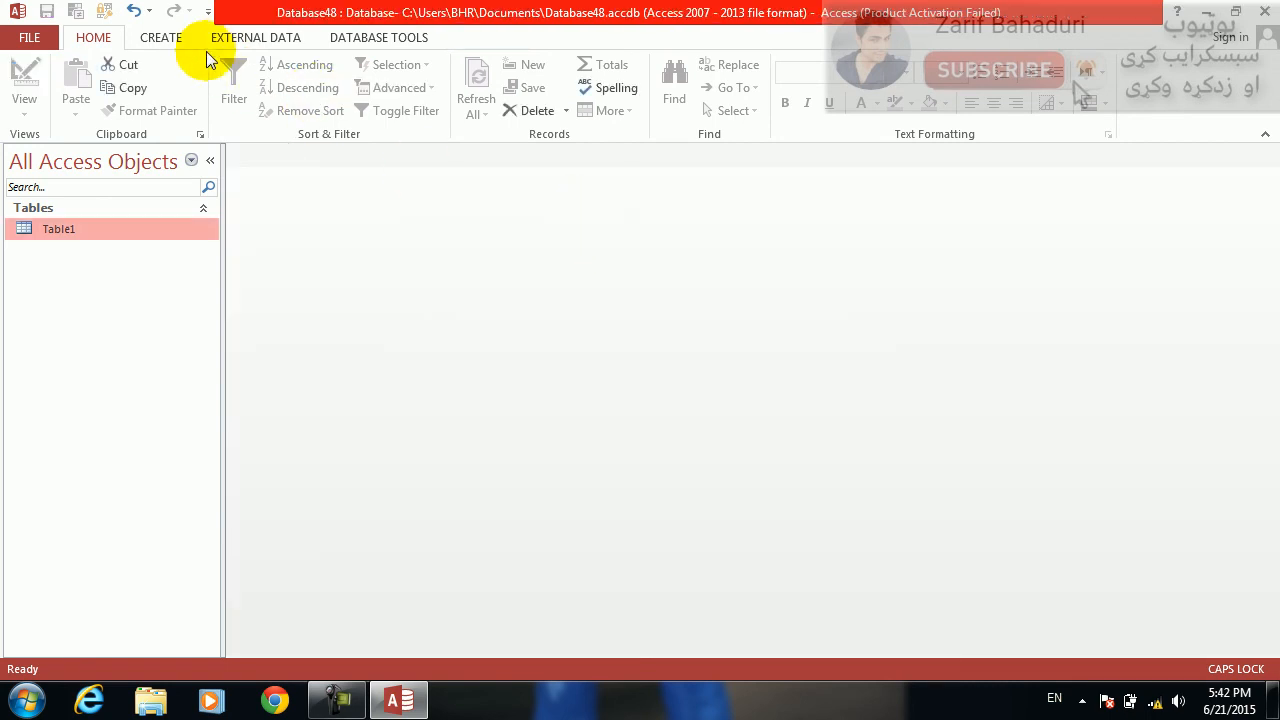
Step: Create another design query on Table1 with every field placed in the grid
{"action": "left_click", "coordinate": [160, 37]}
{"action": "left_click", "coordinate": [291, 88]}
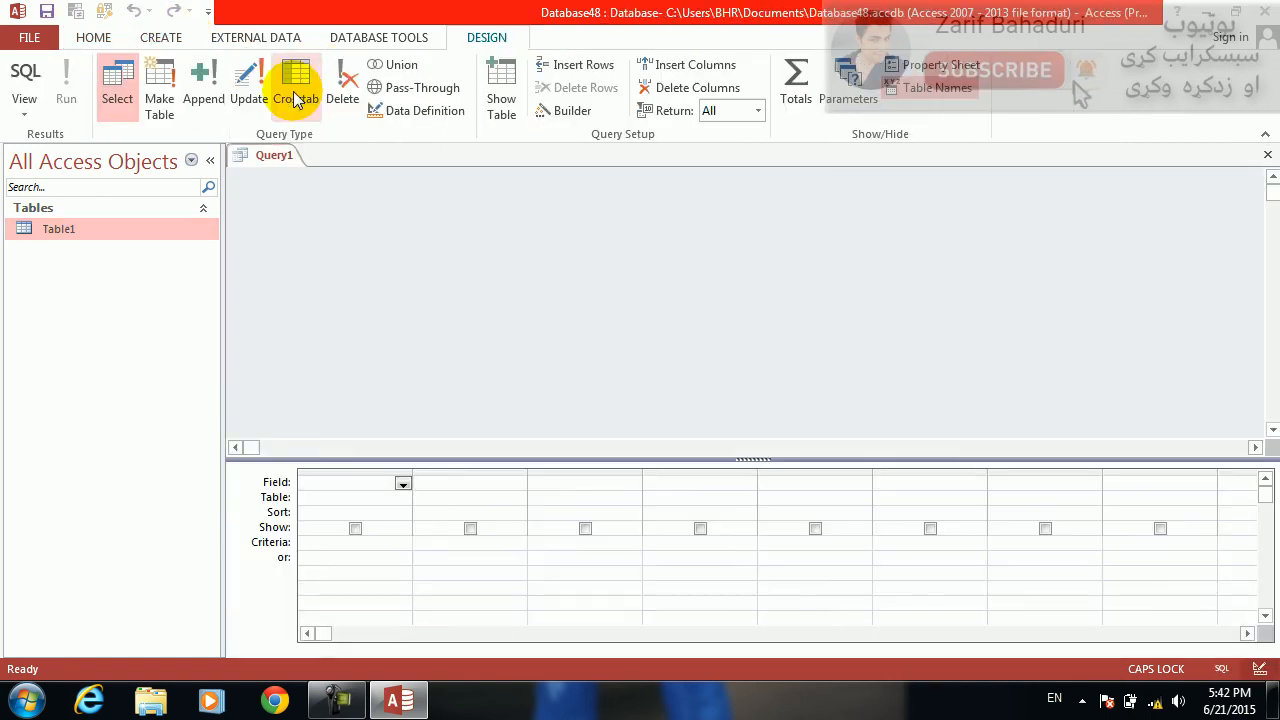
{"action": "key", "text": "Return"}
{"action": "key", "text": "Escape"}
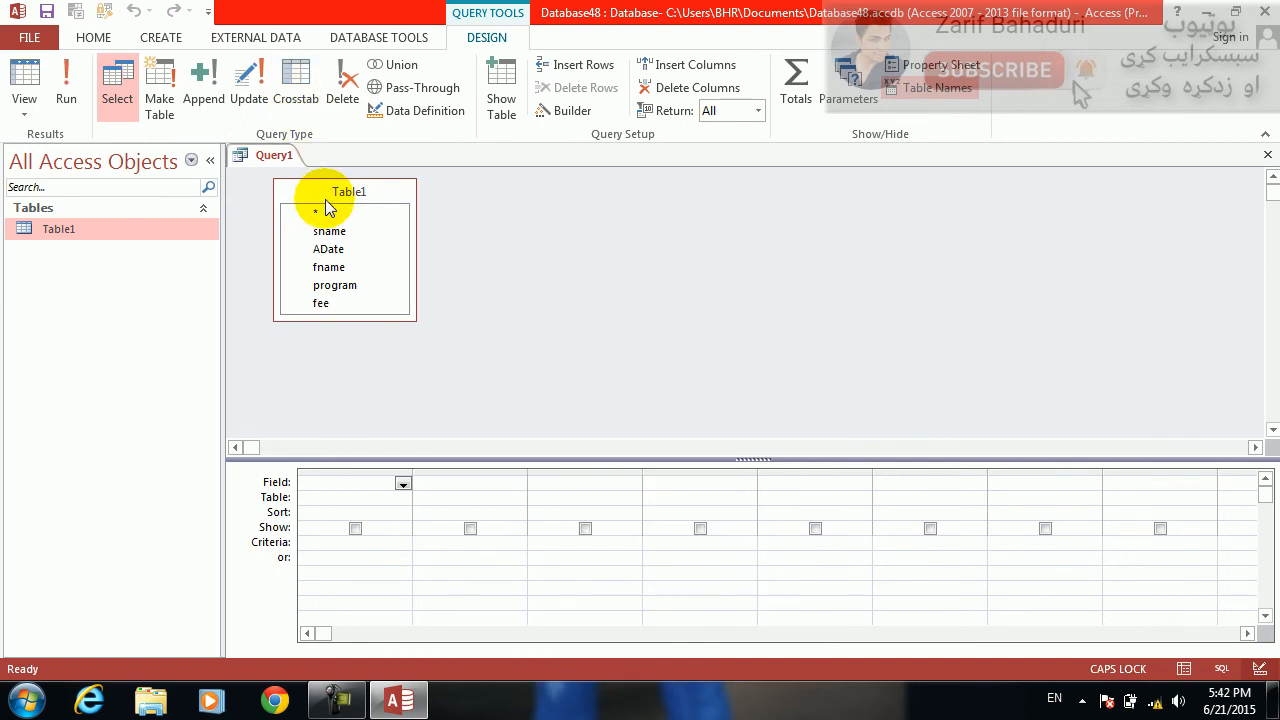
{"action": "double_click", "coordinate": [330, 206]}
{"action": "left_click_drag", "start_coordinate": [330, 215], "coordinate": [323, 491]}
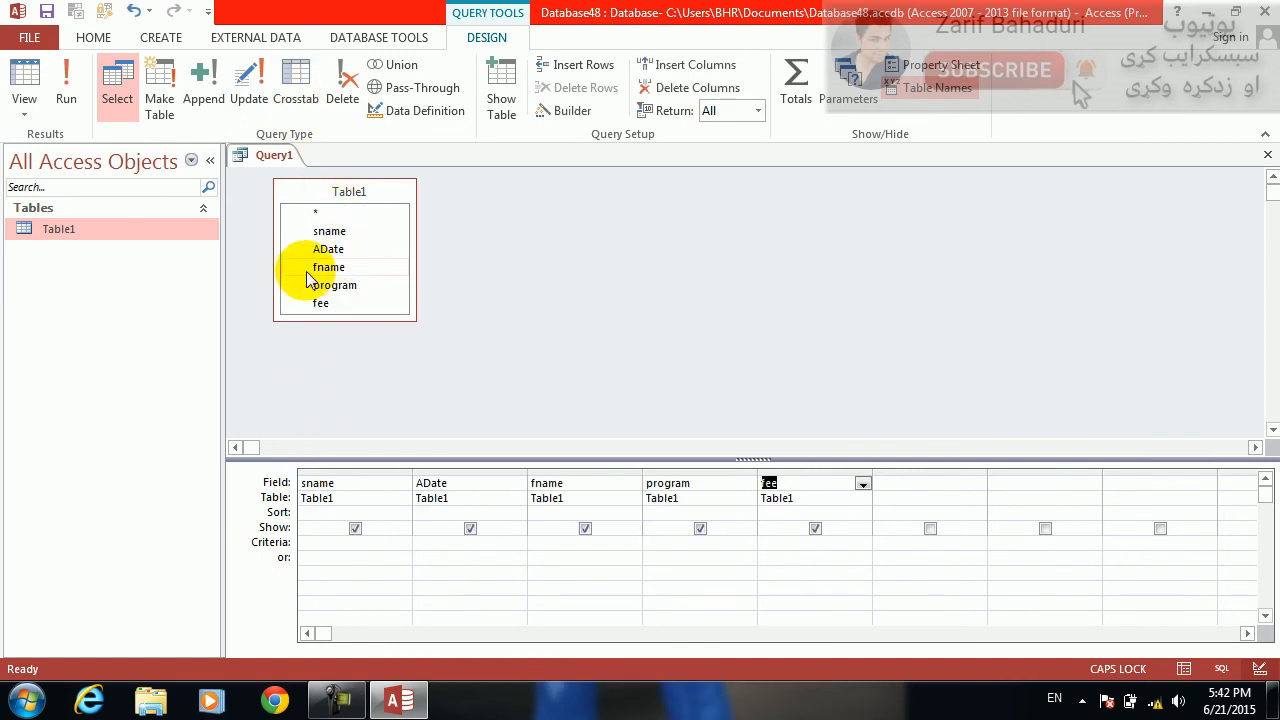
Step: Turn the query into a delete query and run it, refusing to delete the rows
{"action": "left_click", "coordinate": [340, 85]}
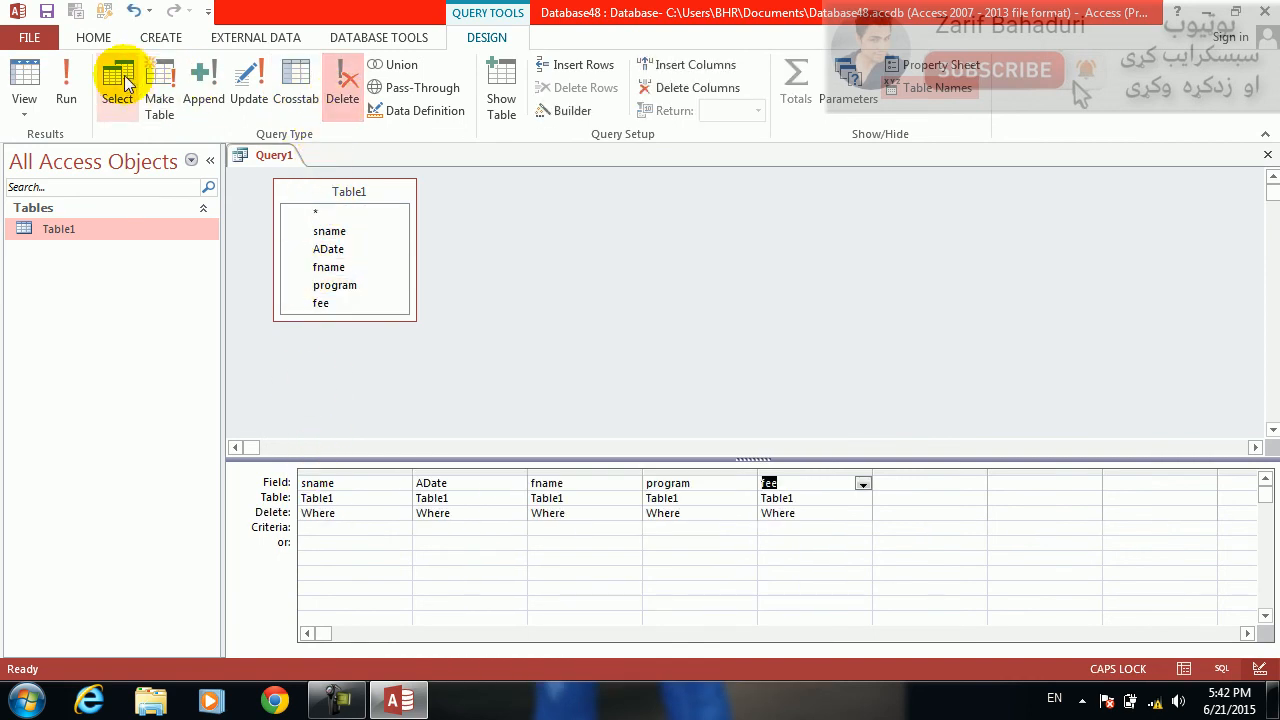
{"action": "left_click", "coordinate": [66, 85]}
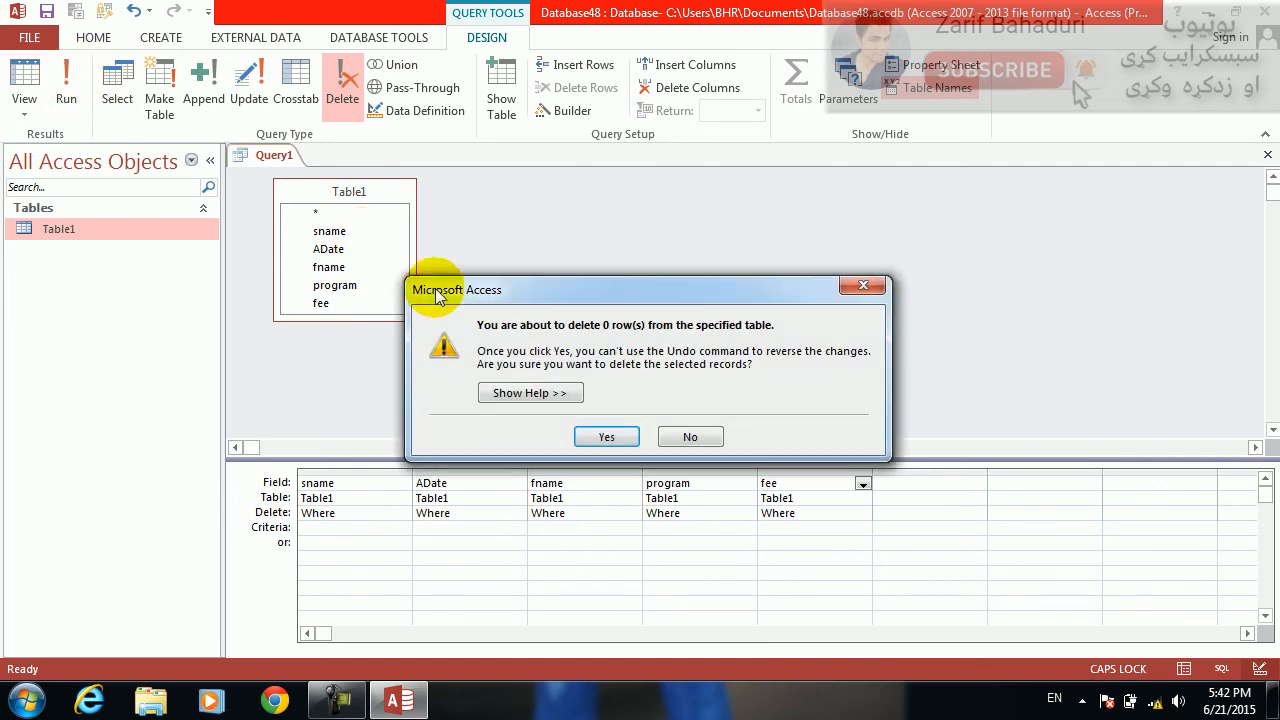
{"action": "left_click", "coordinate": [688, 437]}
Step: Keep Where as the Delete setting of the program field and try From for the fee field, cancelling that change
{"action": "left_click", "coordinate": [684, 513]}
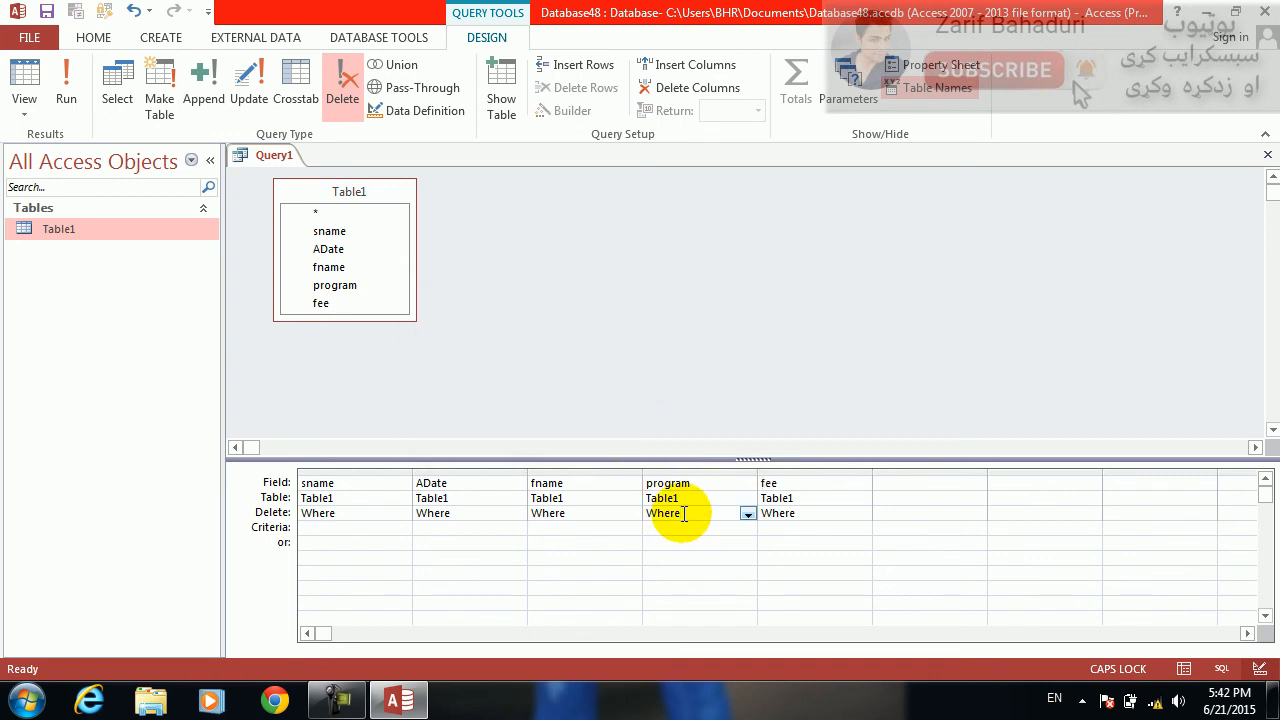
{"action": "left_click", "coordinate": [747, 513]}
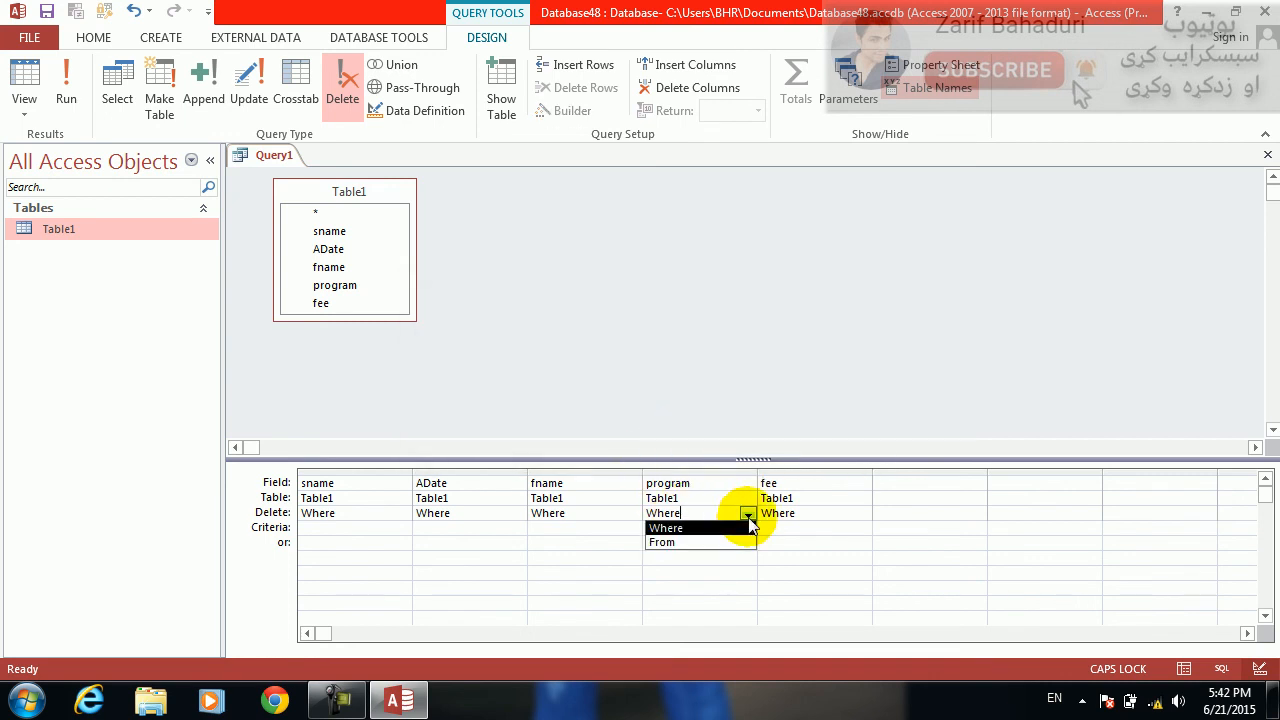
{"action": "left_click", "coordinate": [685, 528]}
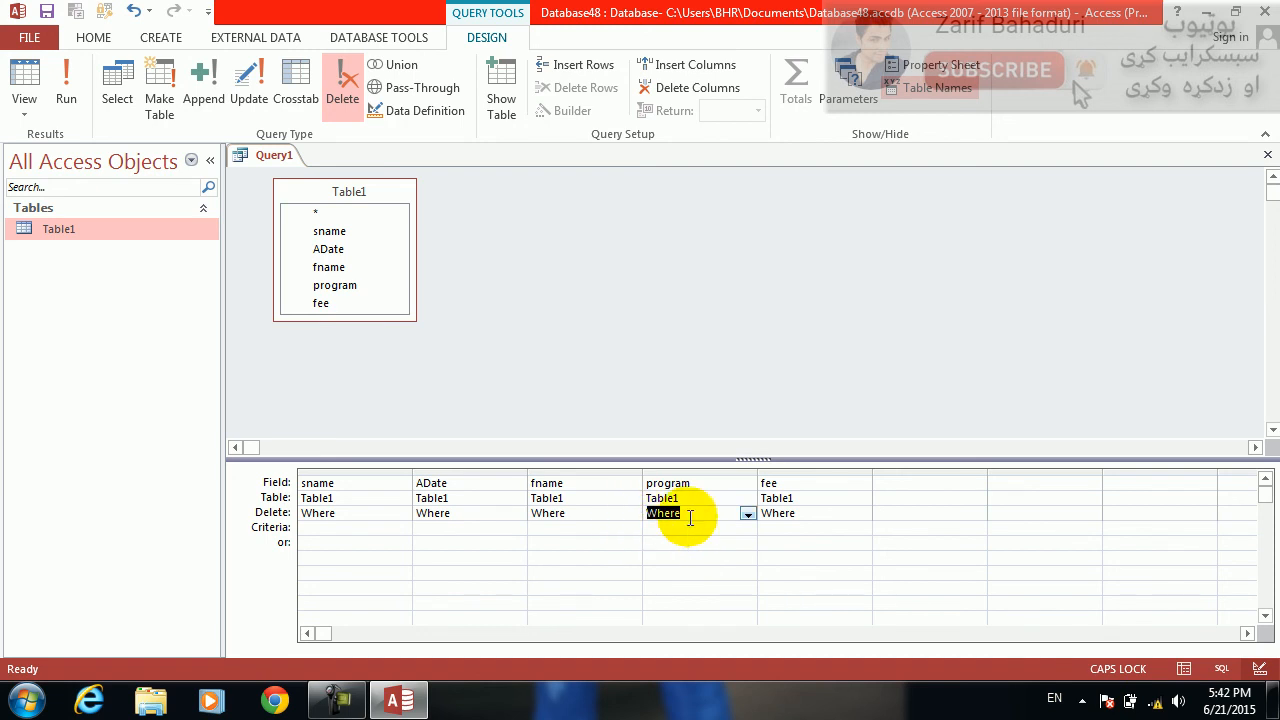
{"action": "key", "text": "Tab"}
{"action": "type", "text": "F"}
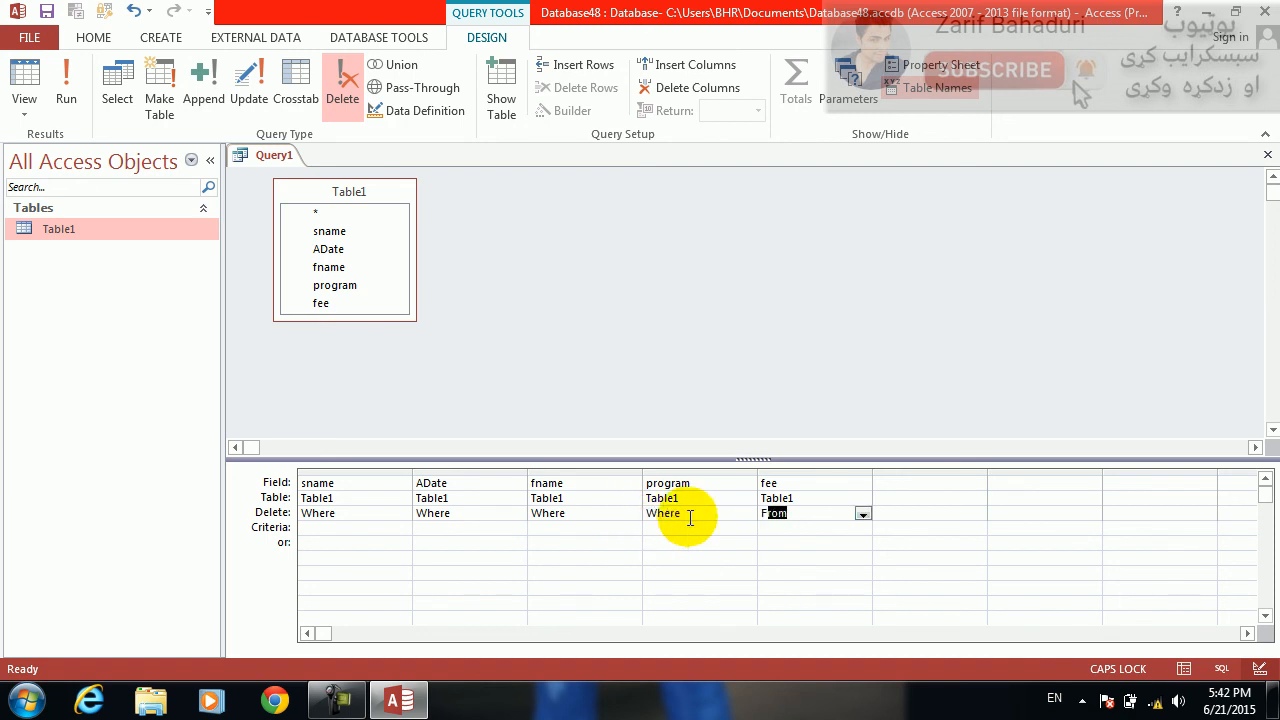
{"action": "key", "text": "Escape"}
{"action": "key", "text": "shift+Tab"}
{"action": "key", "text": "shift+Tab"}
{"action": "key", "text": "shift+Tab"}
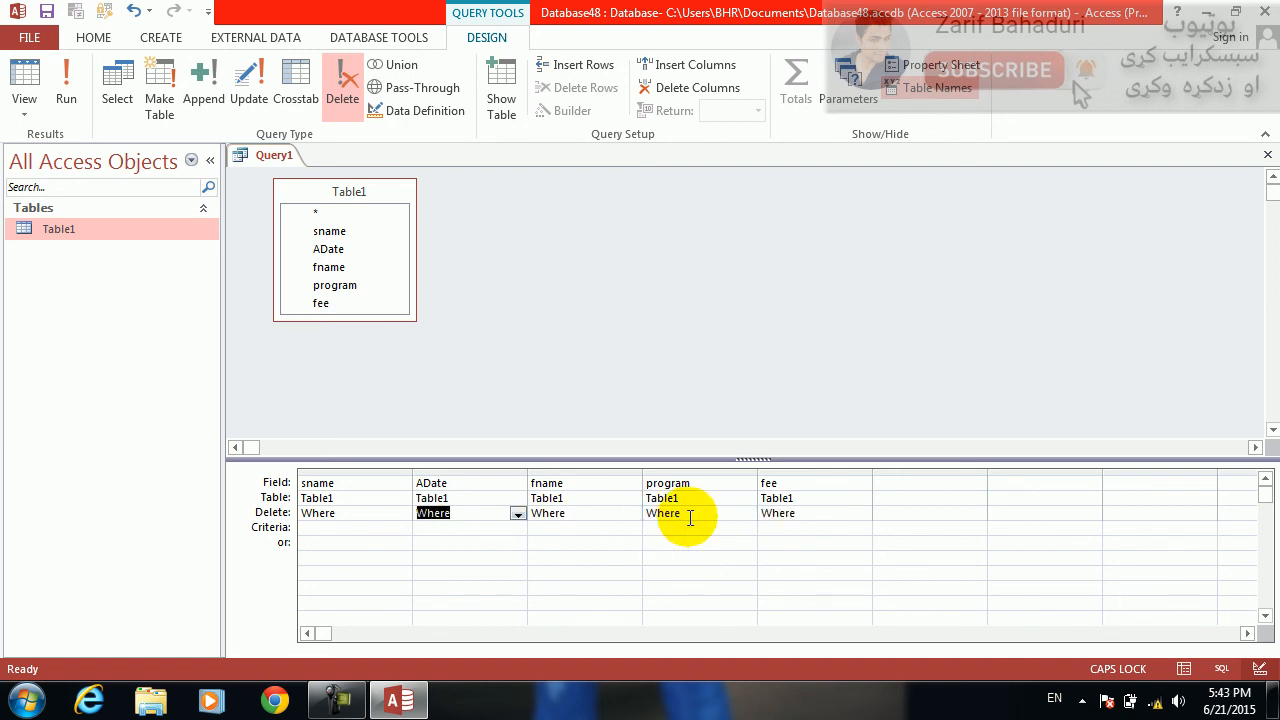
Step: Close Access without saving the query and launch it again
{"action": "key", "text": "alt+F4"}
{"action": "key", "text": "n"}
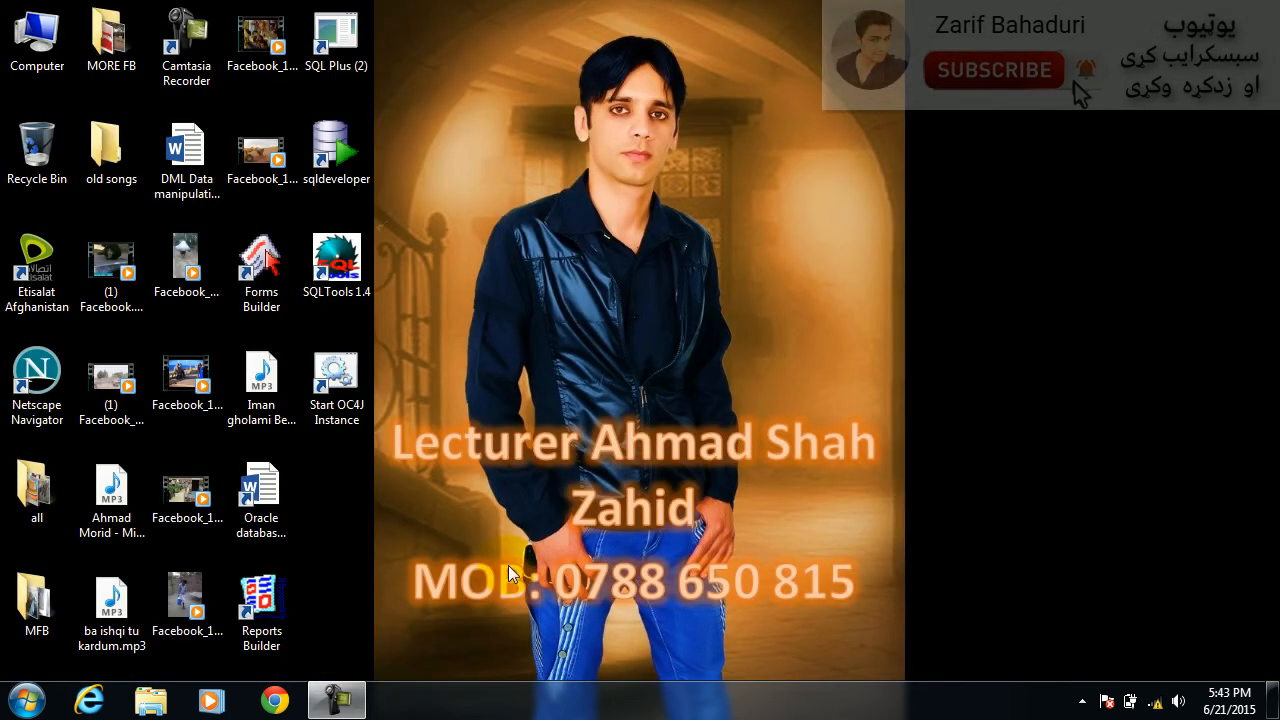
{"action": "left_click", "coordinate": [27, 700]}
{"action": "type", "text": "MSACCESS"}
{"action": "key", "text": "Return"}
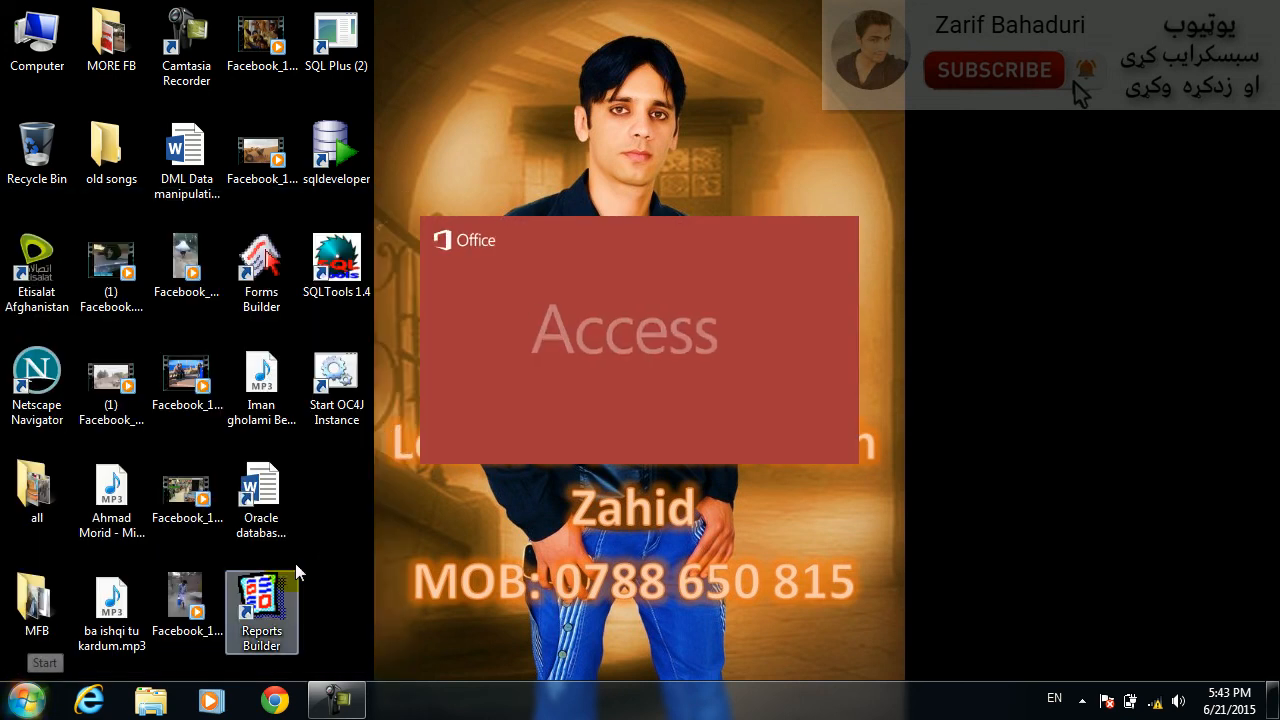
Step: Create a blank desktop database, dismissing the Activation Wizard and closing the default empty table
{"action": "left_click", "coordinate": [707, 235]}
{"action": "key", "text": "Return"}
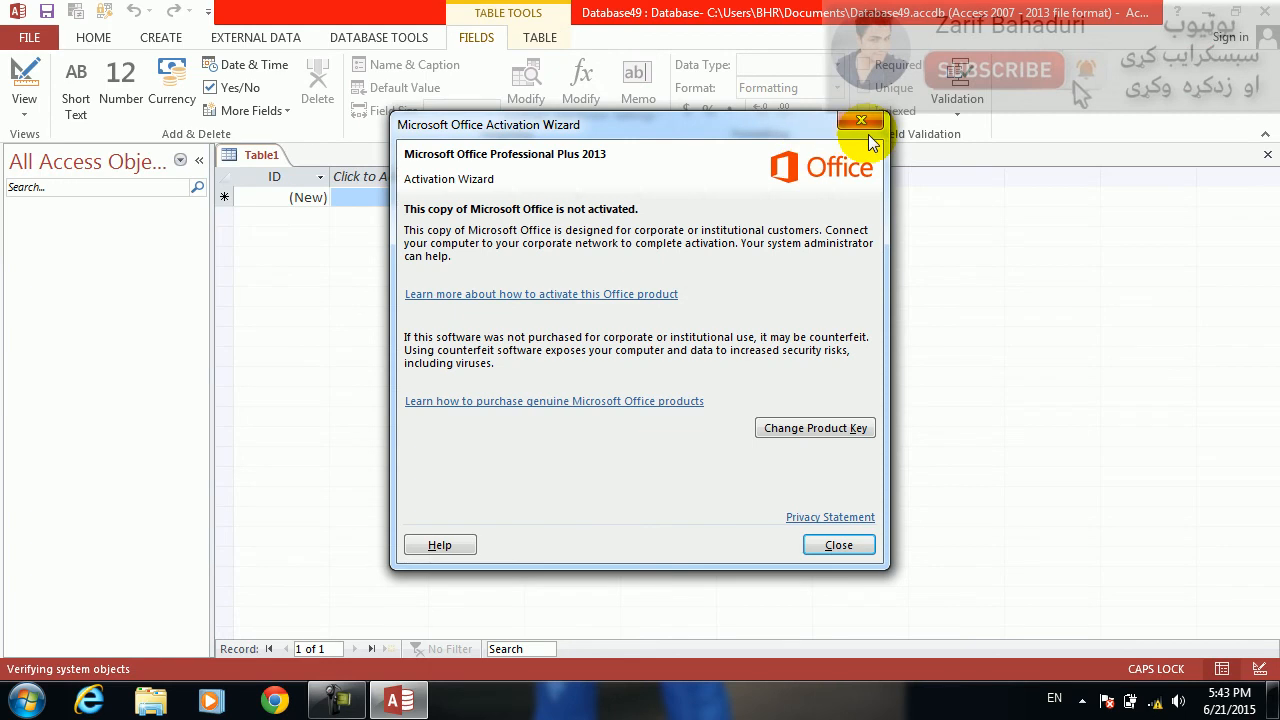
{"action": "left_click", "coordinate": [861, 121]}
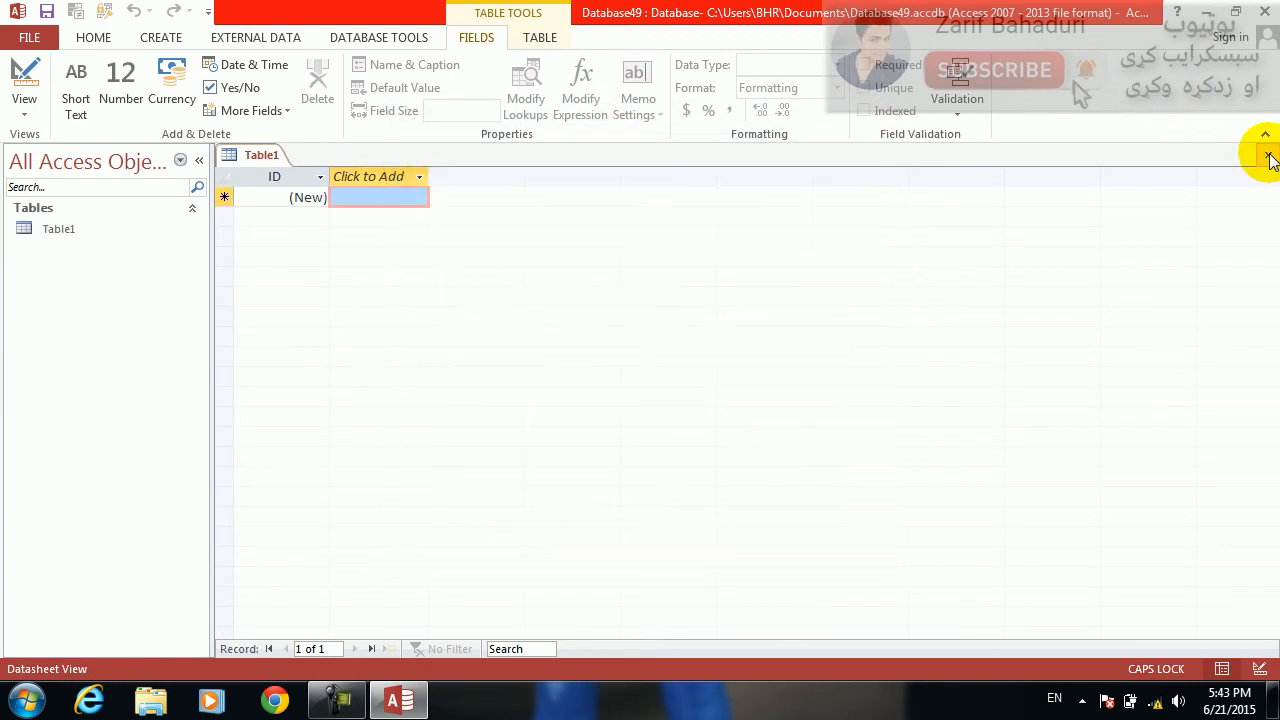
{"action": "left_click", "coordinate": [1267, 154]}
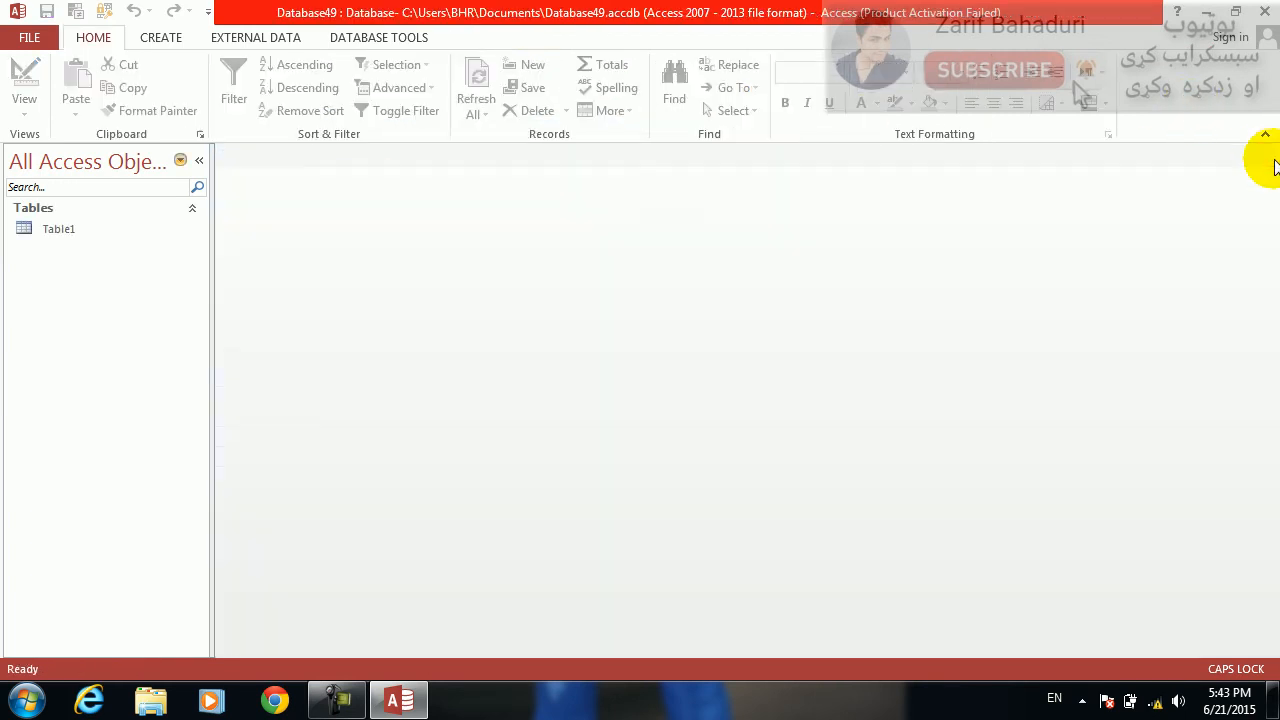
Step: Create a table in Design View with the fields EMPNO as AutoNumber, and ENAME and JOB as Short Text
{"action": "left_click", "coordinate": [160, 37]}
{"action": "left_click", "coordinate": [145, 77]}
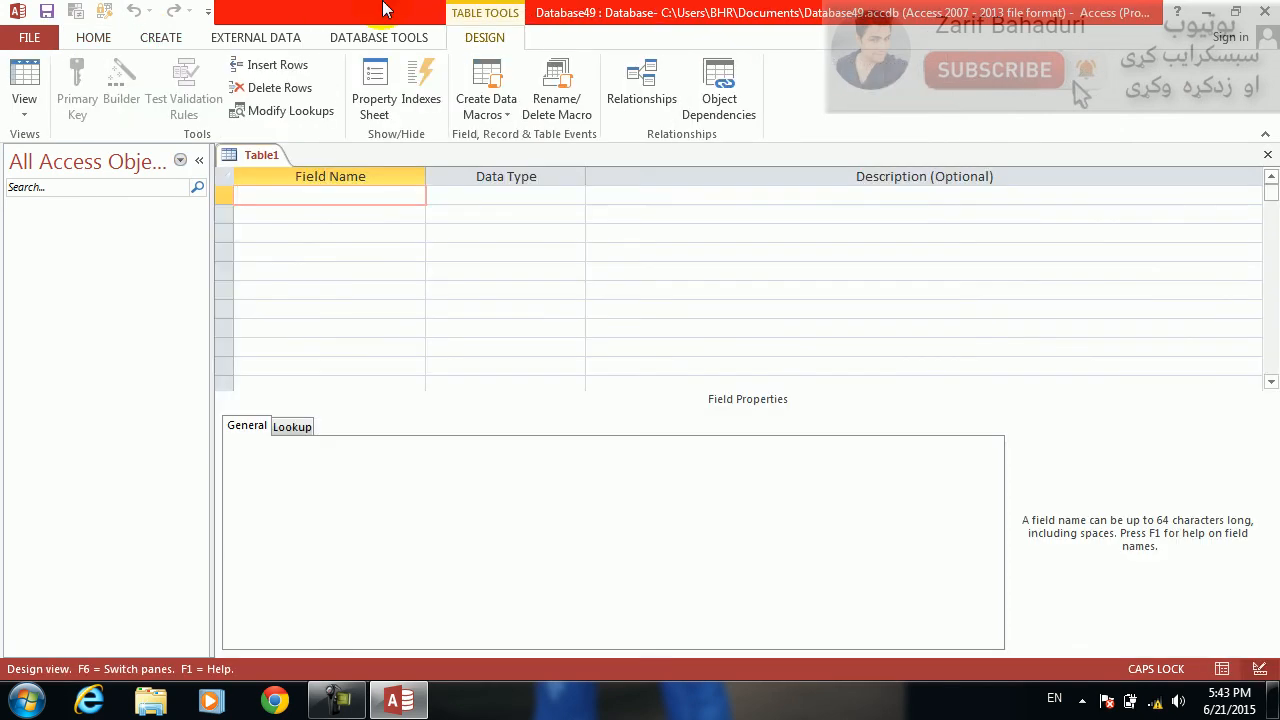
{"action": "type", "text": "EMPNO"}
{"action": "key", "text": "Tab"}
{"action": "key", "text": "Tab"}
{"action": "key", "text": "Tab"}
{"action": "type", "text": "ENAME"}
{"action": "key", "text": "Tab"}
{"action": "key", "text": "Tab"}
{"action": "key", "text": "Tab"}
{"action": "type", "text": "JOB"}
{"action": "key", "text": "Tab"}
{"action": "key", "text": "Tab"}
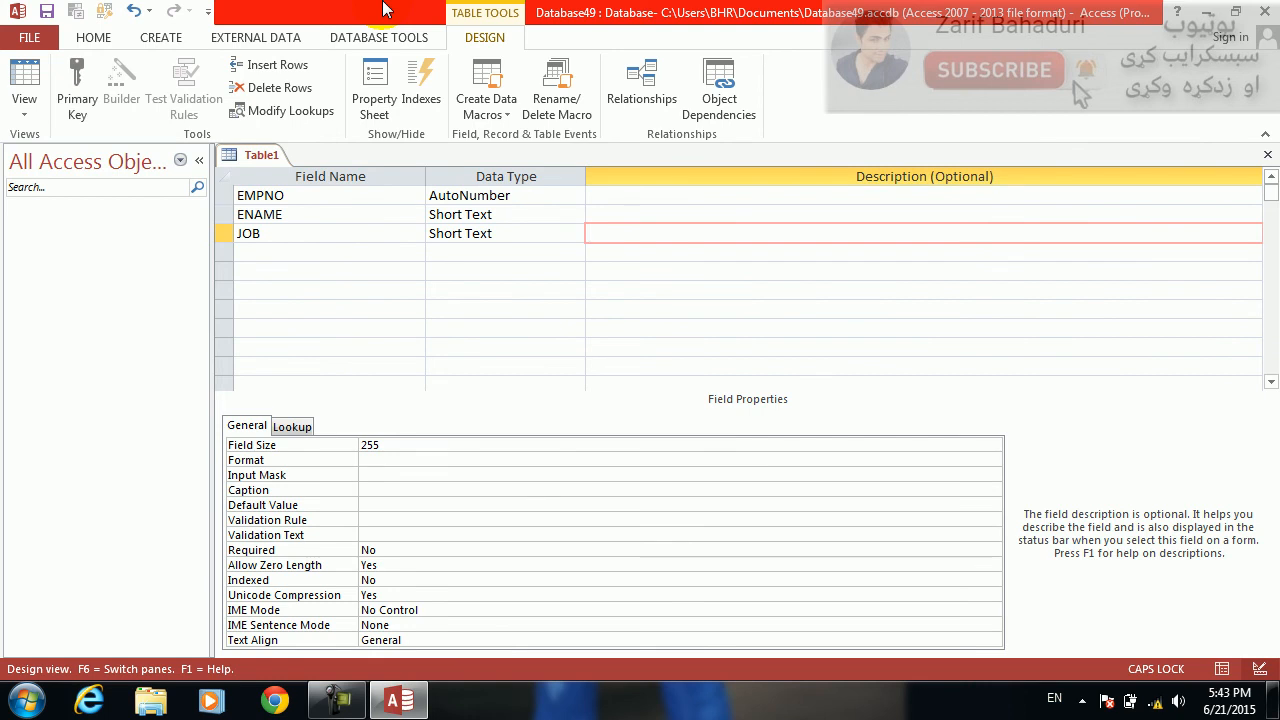
Step: Save the table as EMP without a primary key and show it in Datasheet View
{"action": "key", "text": "ctrl+s"}
{"action": "type", "text": "EMP"}
{"action": "key", "text": "Return"}
{"action": "key", "text": "n"}
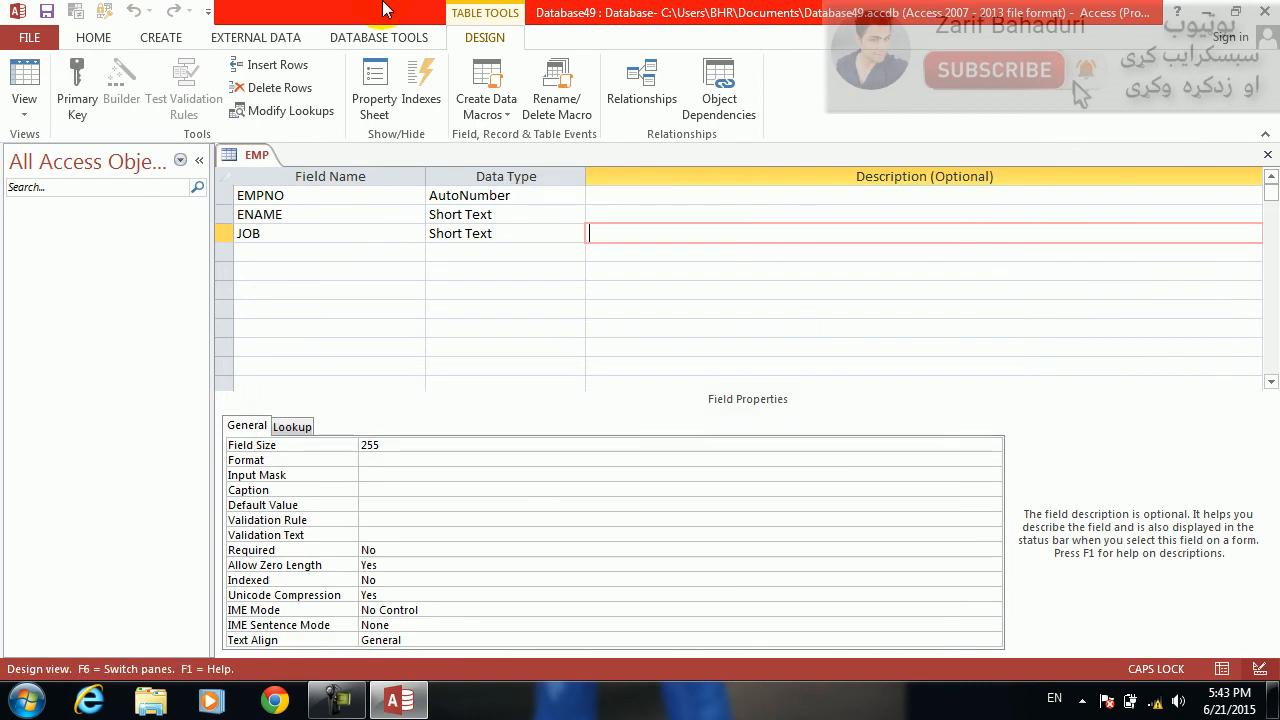
{"action": "left_click", "coordinate": [30, 80]}
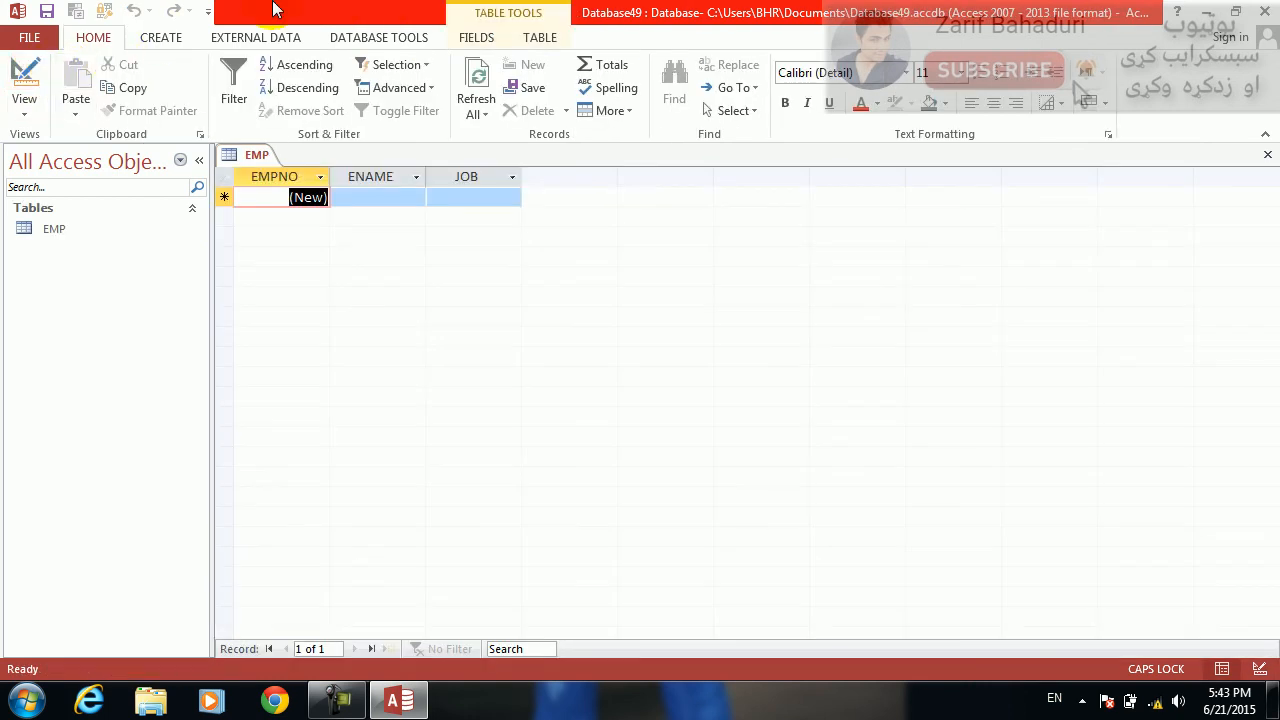
Step: Enter an employee name in the ENAME field for each of four records in the EMP table
{"action": "key", "text": "Tab"}
{"action": "type", "text": "ALI"}
{"action": "key", "text": "Down"}
{"action": "type", "text": "WA"}
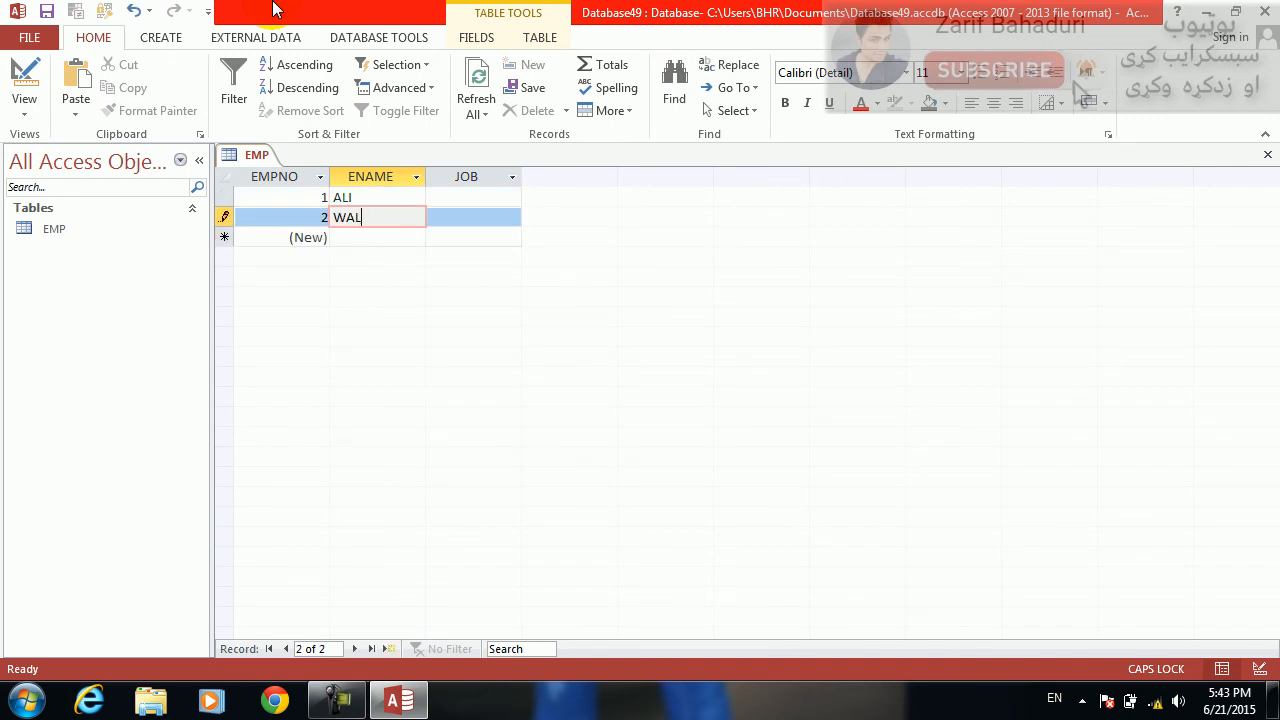
{"action": "type", "text": "LI"}
{"action": "key", "text": "Down"}
{"action": "type", "text": "KHALID IS FROM"}
{"action": "key", "text": "Down"}
{"action": "type", "text": "KARIM"}
{"action": "key", "text": "Up"}
{"action": "type", "text": "KAMAL"}
Step: Fill the JOB column for records 1 to 4 with SALESMAN, ADMAN, DRIVER and DOCTOR, and close the saved EMP table
{"action": "key", "text": "Tab"}
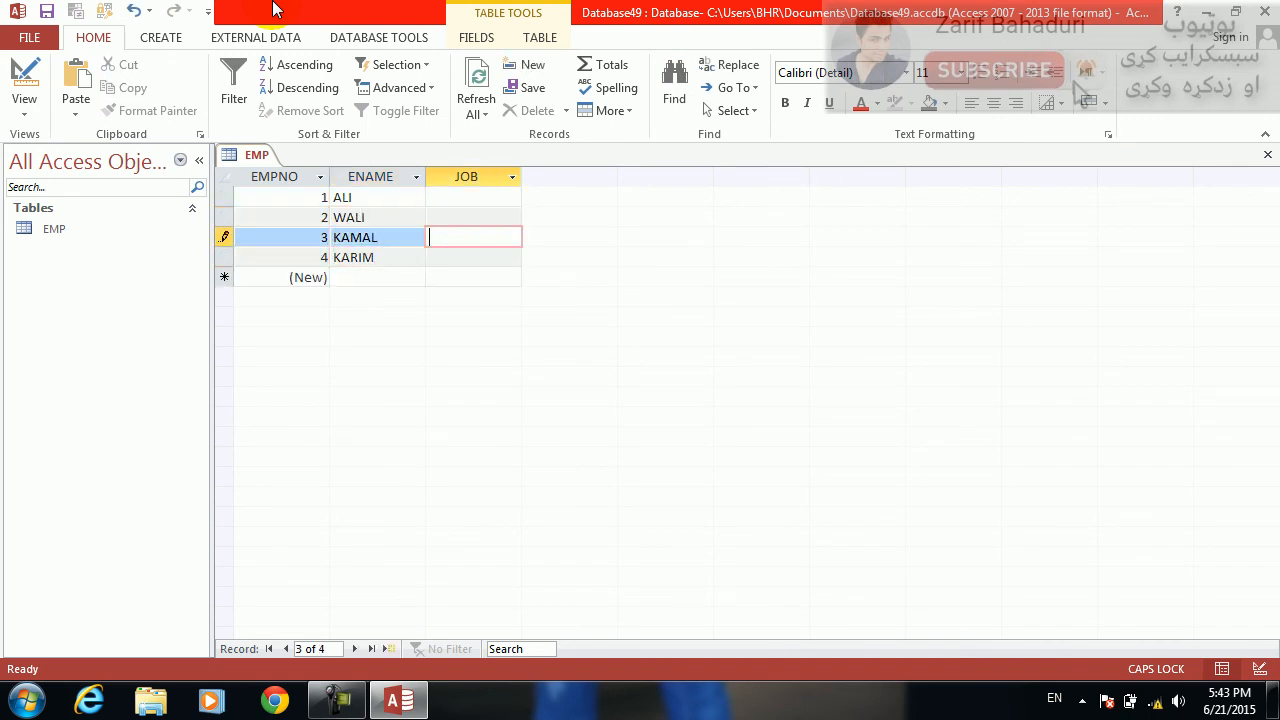
{"action": "key", "text": "Down"}
{"action": "type", "text": "DOCTOR"}
{"action": "key", "text": "Up"}
{"action": "type", "text": "DRIVER"}
{"action": "key", "text": "Up"}
{"action": "type", "text": "ADMAN"}
{"action": "key", "text": "Up"}
{"action": "type", "text": "SALESMAN"}
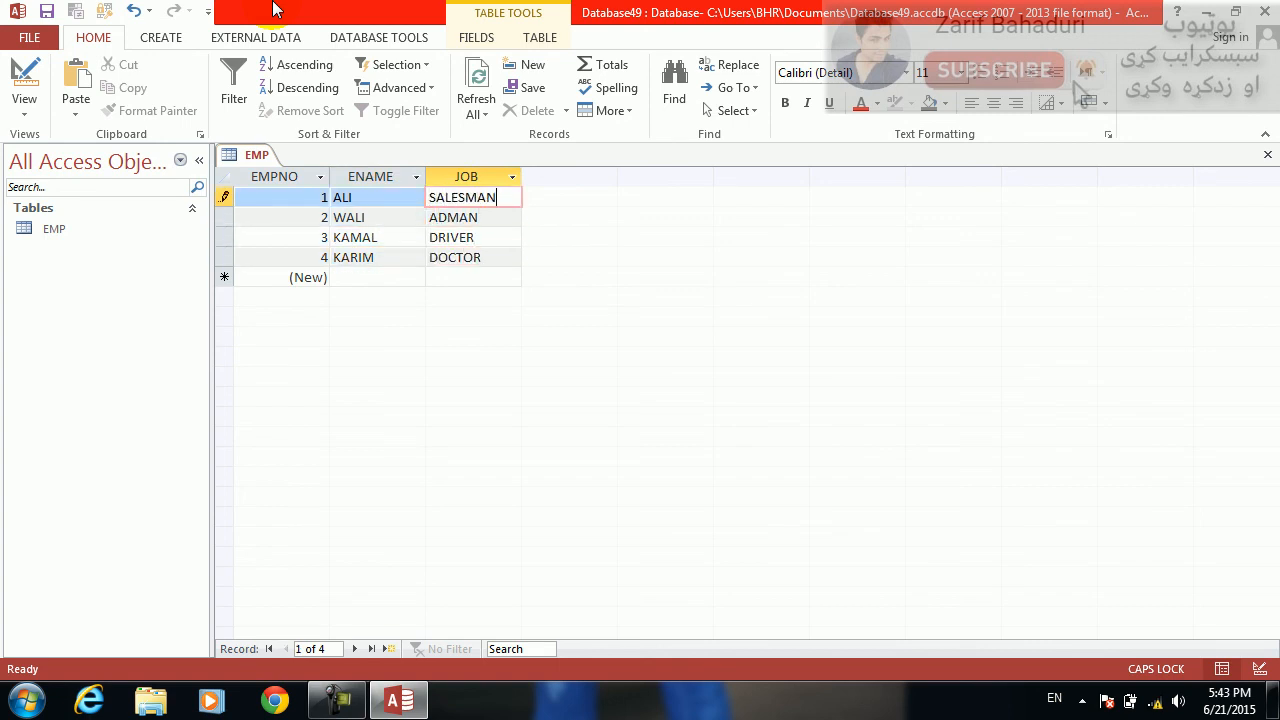
{"action": "key", "text": "ctrl+s"}
{"action": "key", "text": "ctrl+w"}
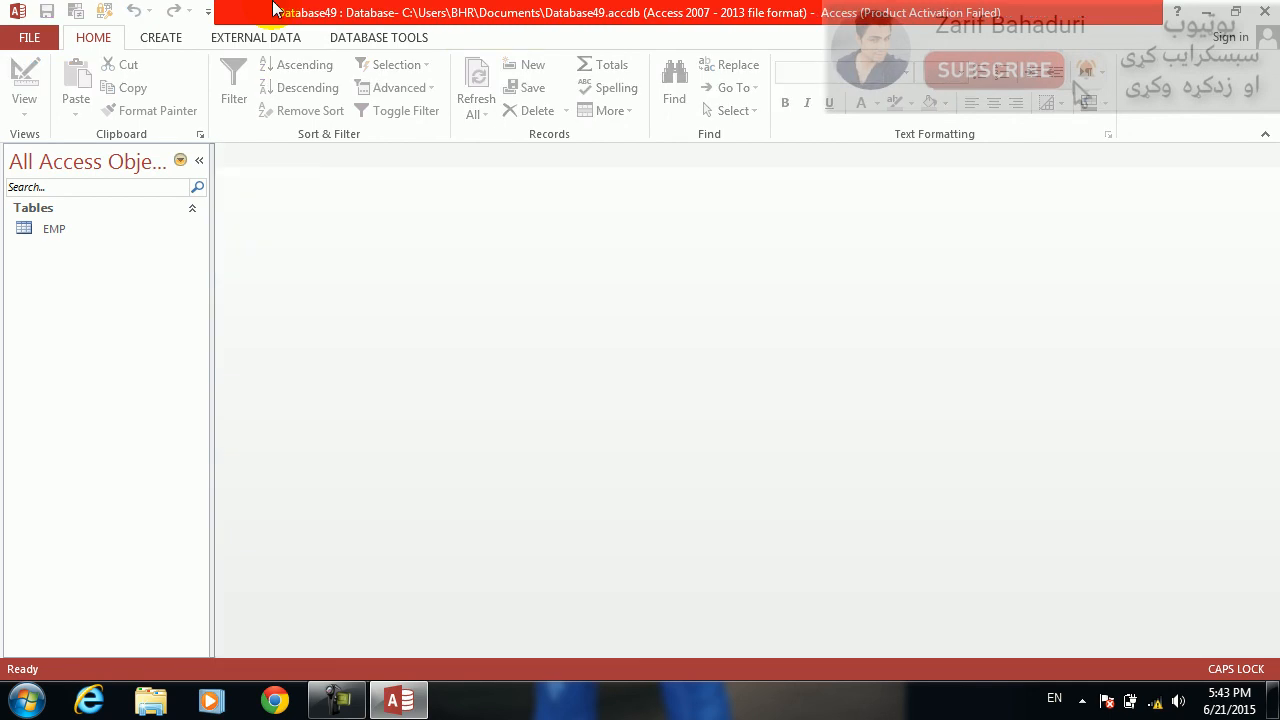
Step: Create a query in Design View based on the EMP table and add EMPNO, ENAME and JOB to the grid
{"action": "left_click", "coordinate": [151, 39]}
{"action": "left_click", "coordinate": [314, 92]}
{"action": "key", "text": "Return"}
{"action": "key", "text": "Escape"}
{"action": "double_click", "coordinate": [320, 189]}
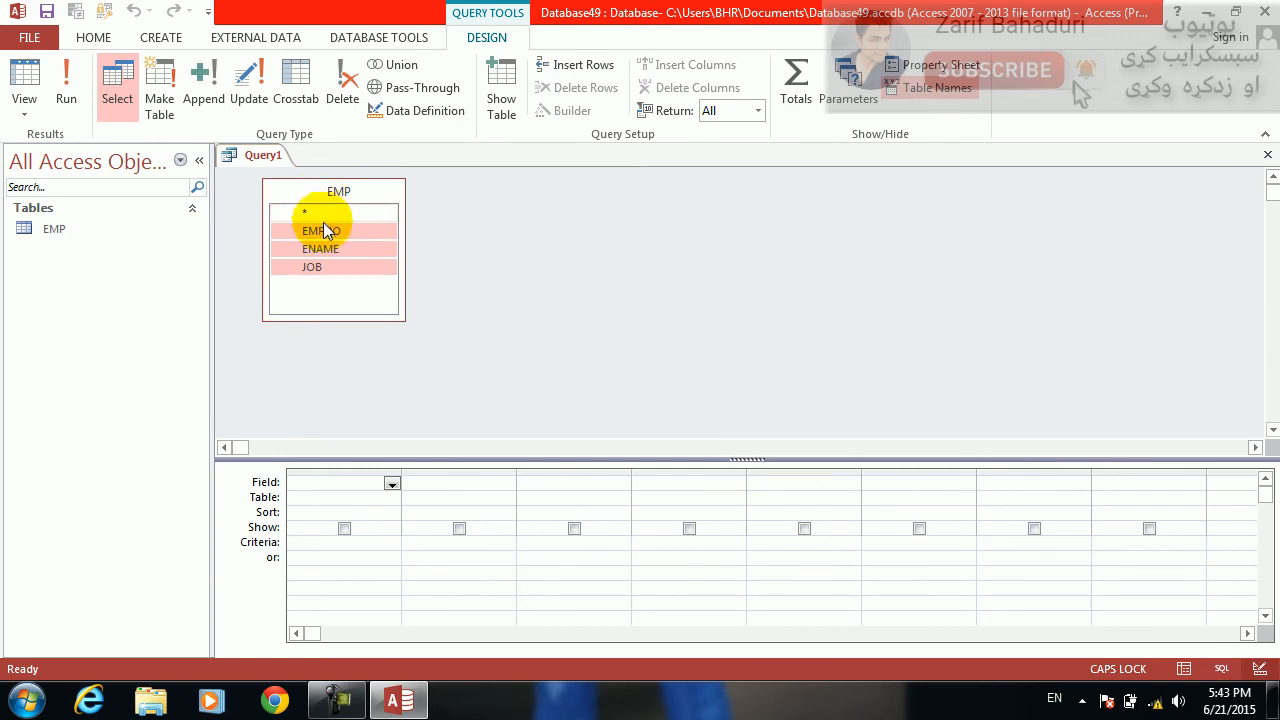
{"action": "left_click_drag", "start_coordinate": [323, 221], "coordinate": [338, 480]}
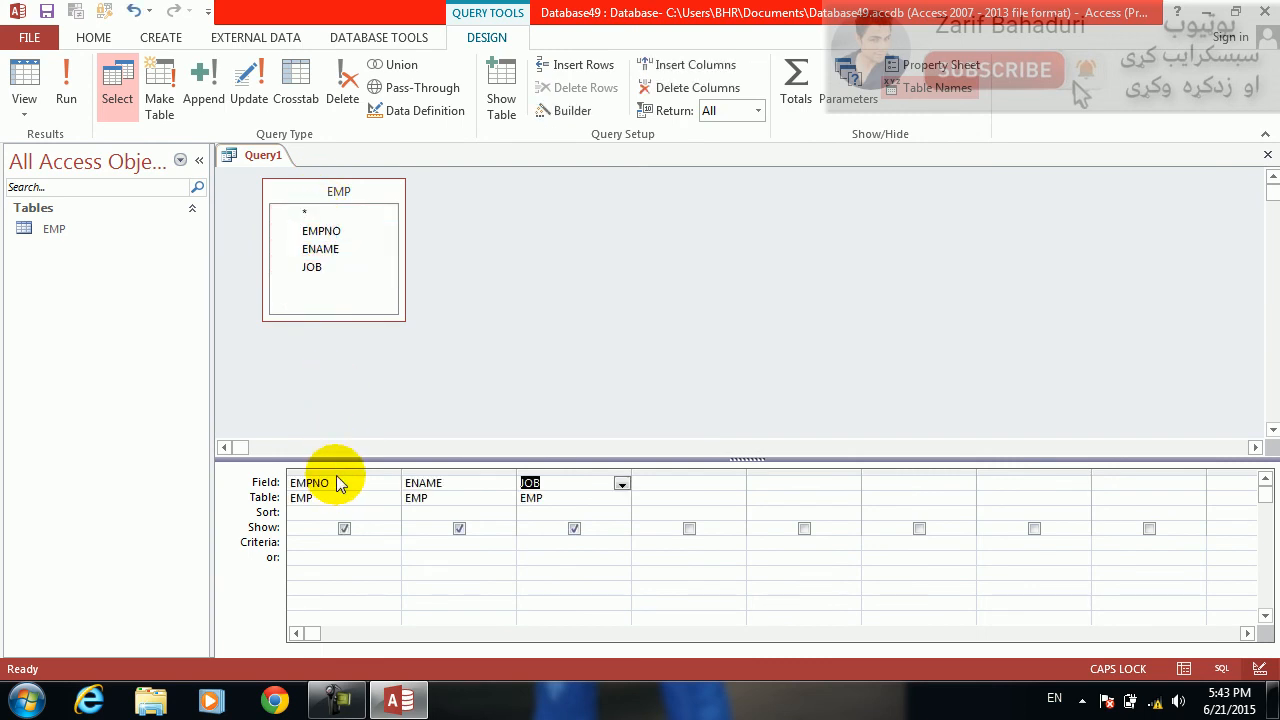
Step: Change the query type to Delete and run it without criteria, declining the row deletion
{"action": "left_click", "coordinate": [338, 98]}
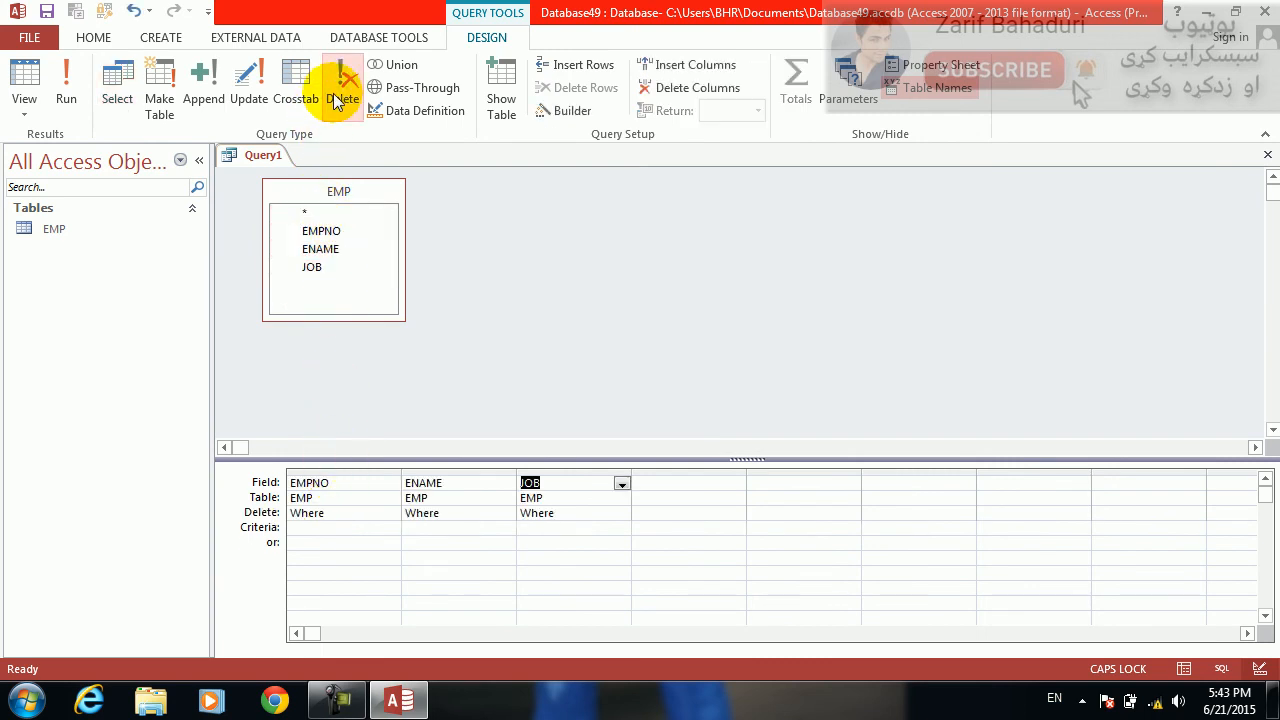
{"action": "left_click", "coordinate": [66, 85]}
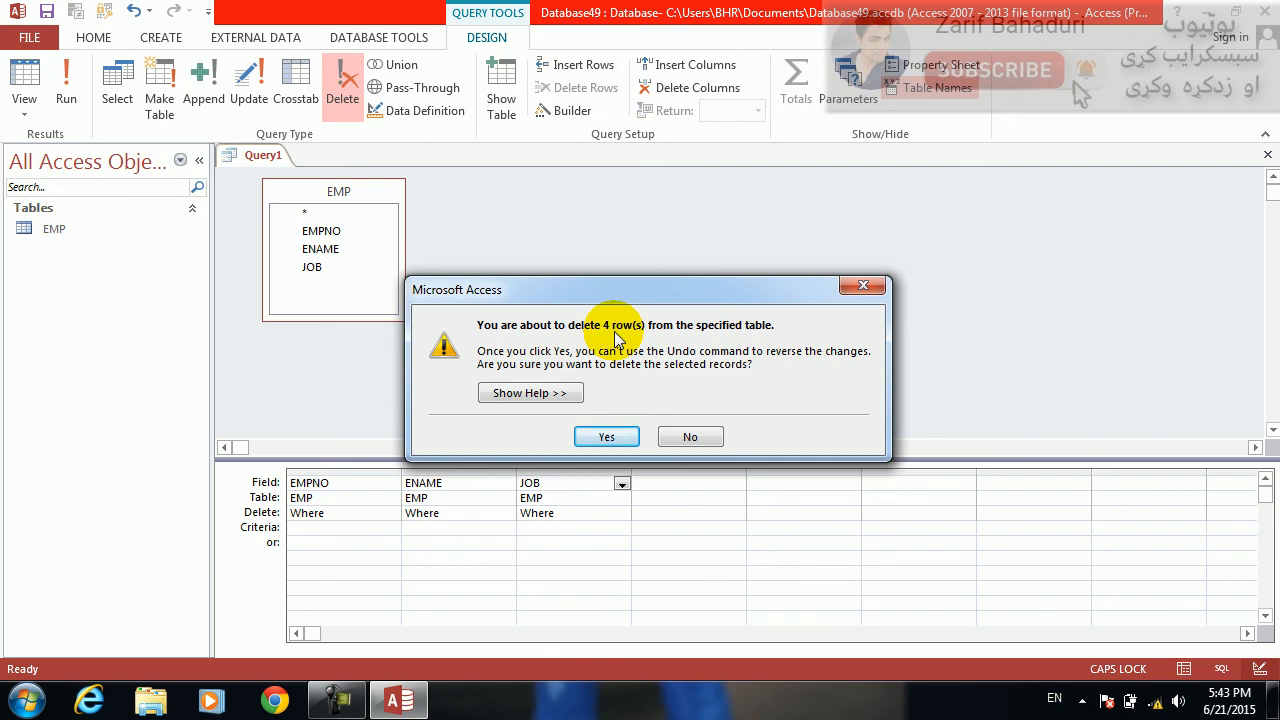
{"action": "left_click_drag", "start_coordinate": [603, 294], "coordinate": [587, 238]}
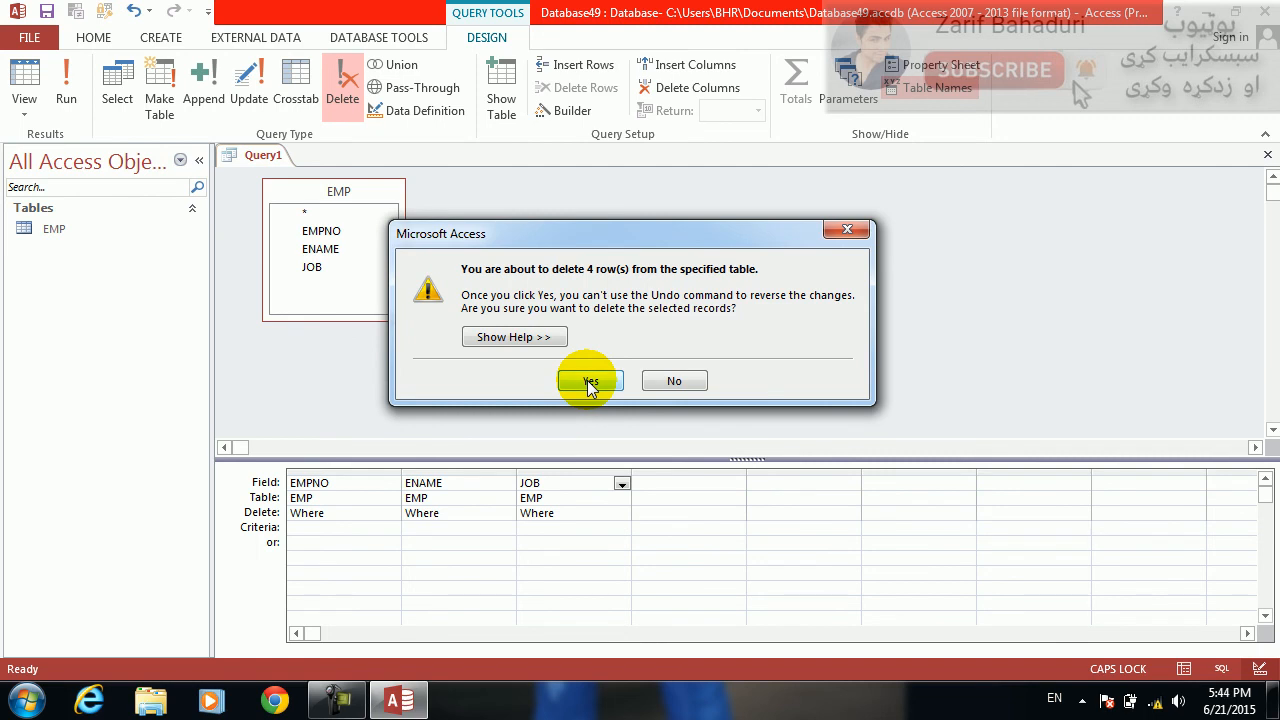
{"action": "left_click", "coordinate": [678, 380]}
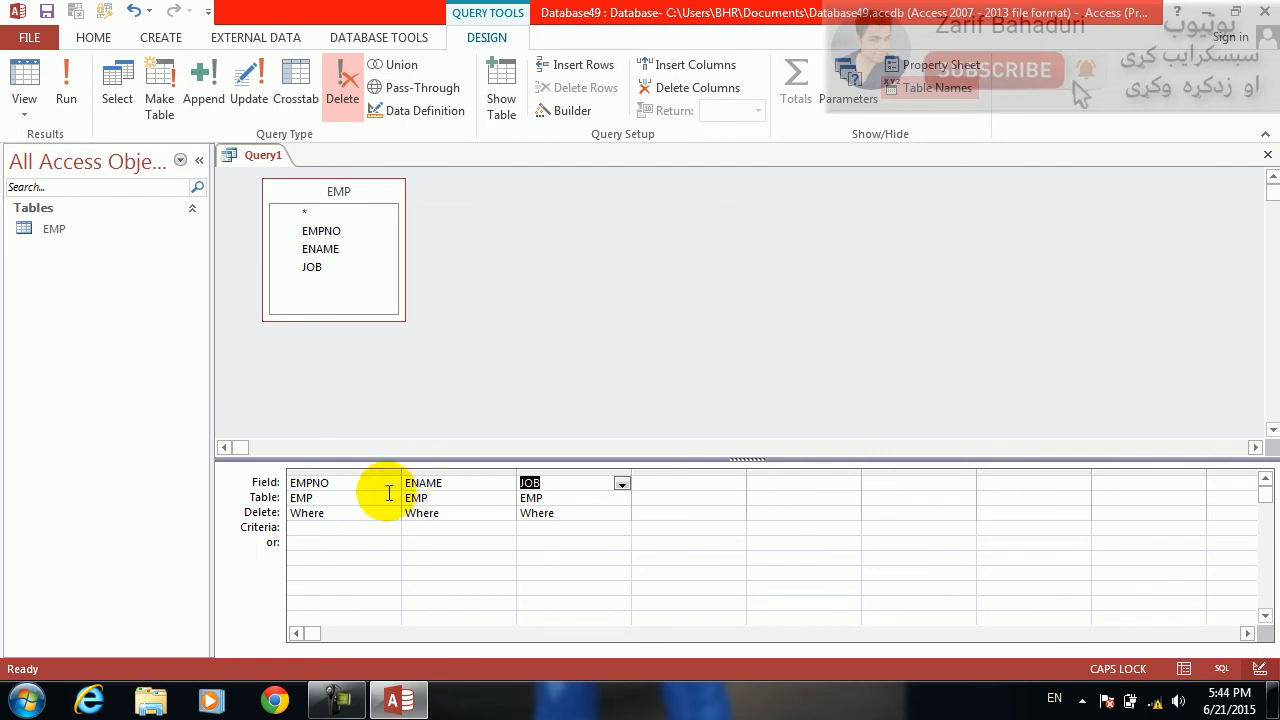
Step: Set the criteria [ENTER EMPNO] and [ENTER ENAME] for their fields, and save the query as DELETE RECORD before closing it
{"action": "left_click", "coordinate": [305, 530]}
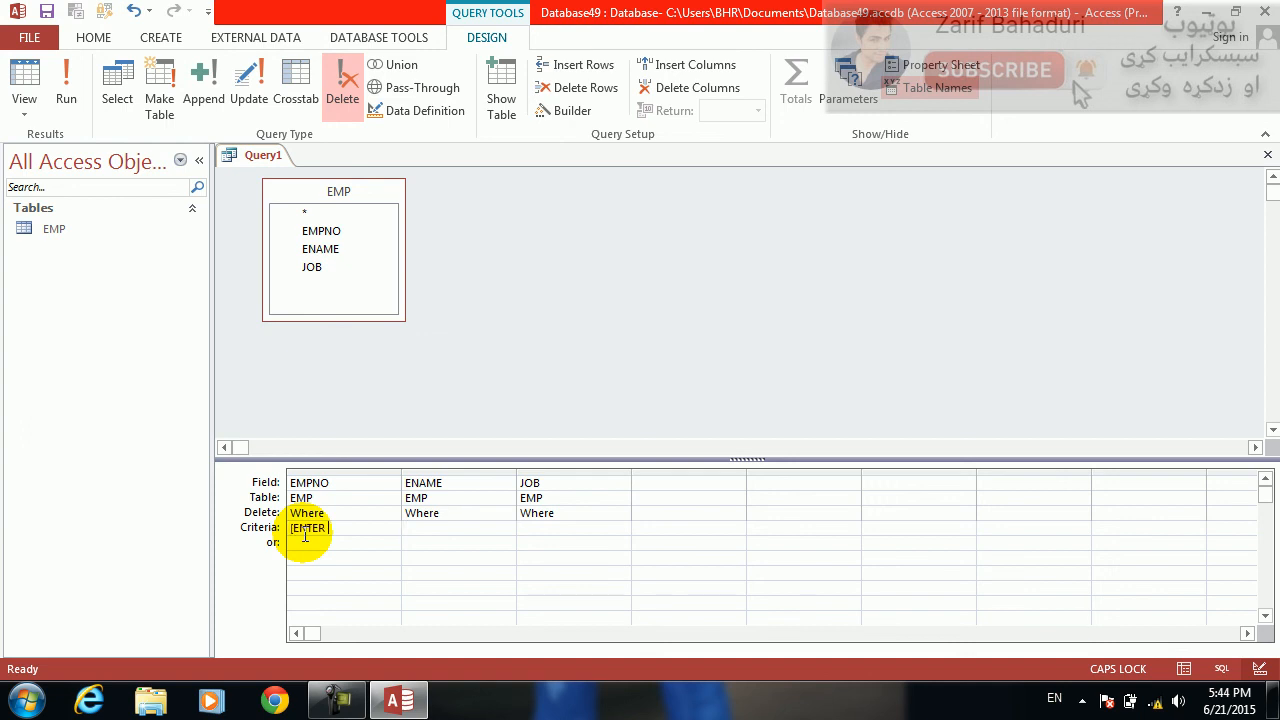
{"action": "type", "text": "PNO]"}
{"action": "key", "text": "ctrl+s"}
{"action": "type", "text": "DE"}
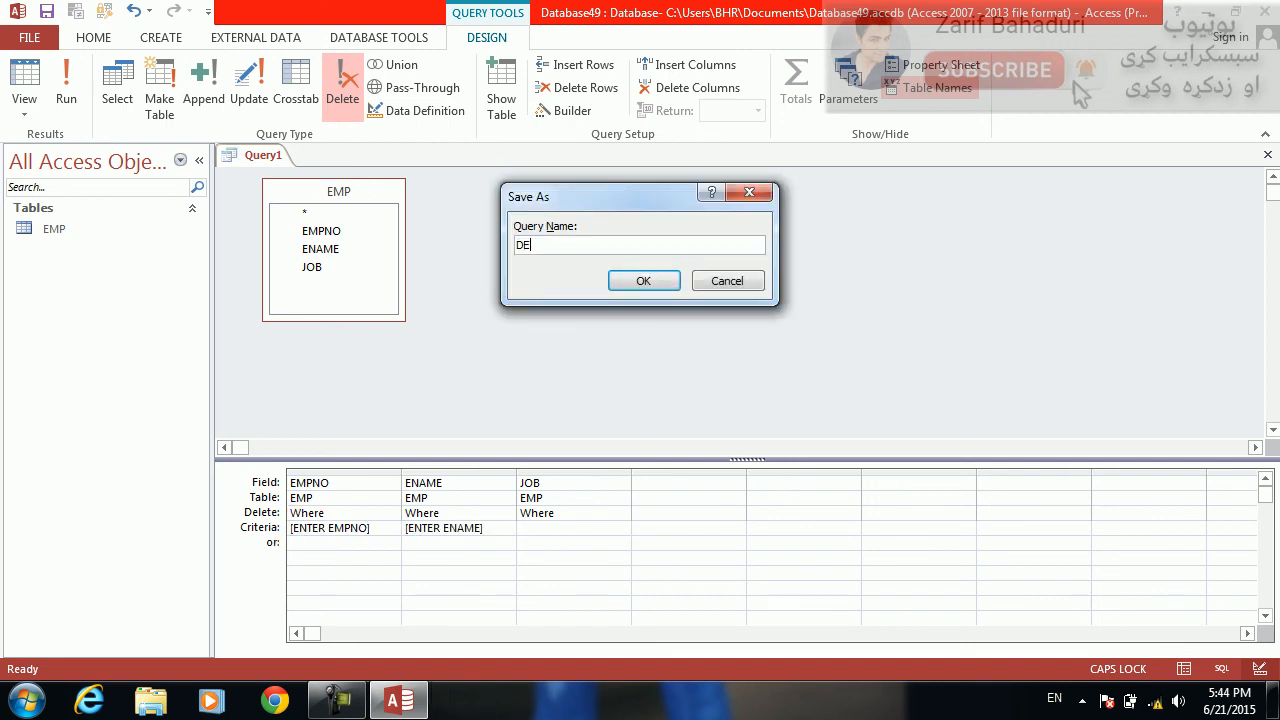
{"action": "type", "text": "LETE RECORD"}
{"action": "key", "text": "Return"}
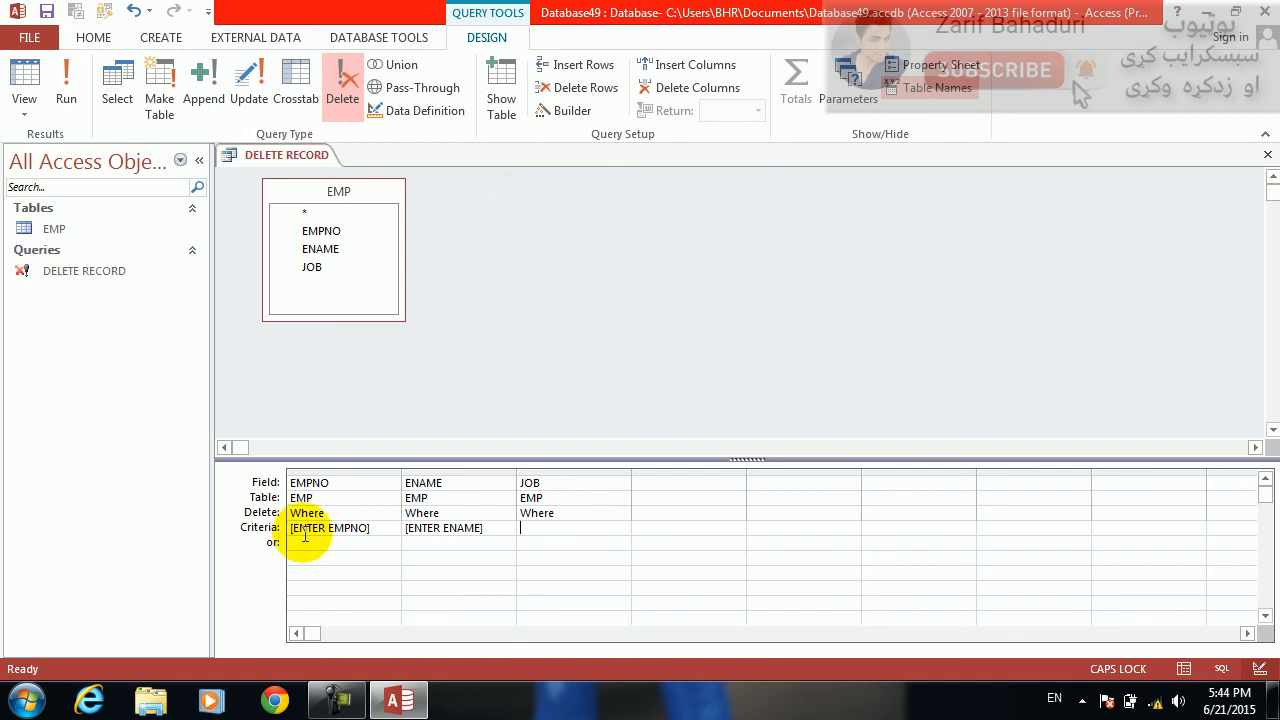
{"action": "key", "text": "ctrl+w"}
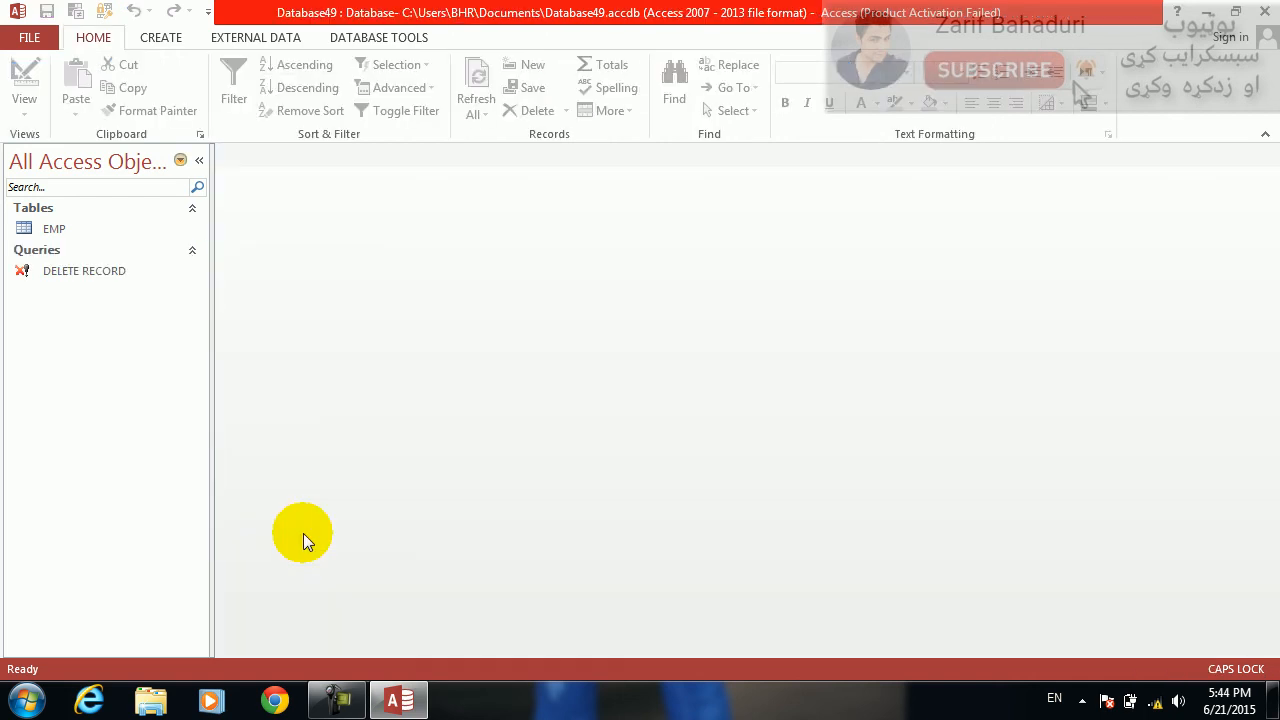
Step: Open the EMP table, fit the ENAME column to its contents and close the table with its layout saved
{"action": "double_click", "coordinate": [30, 230]}
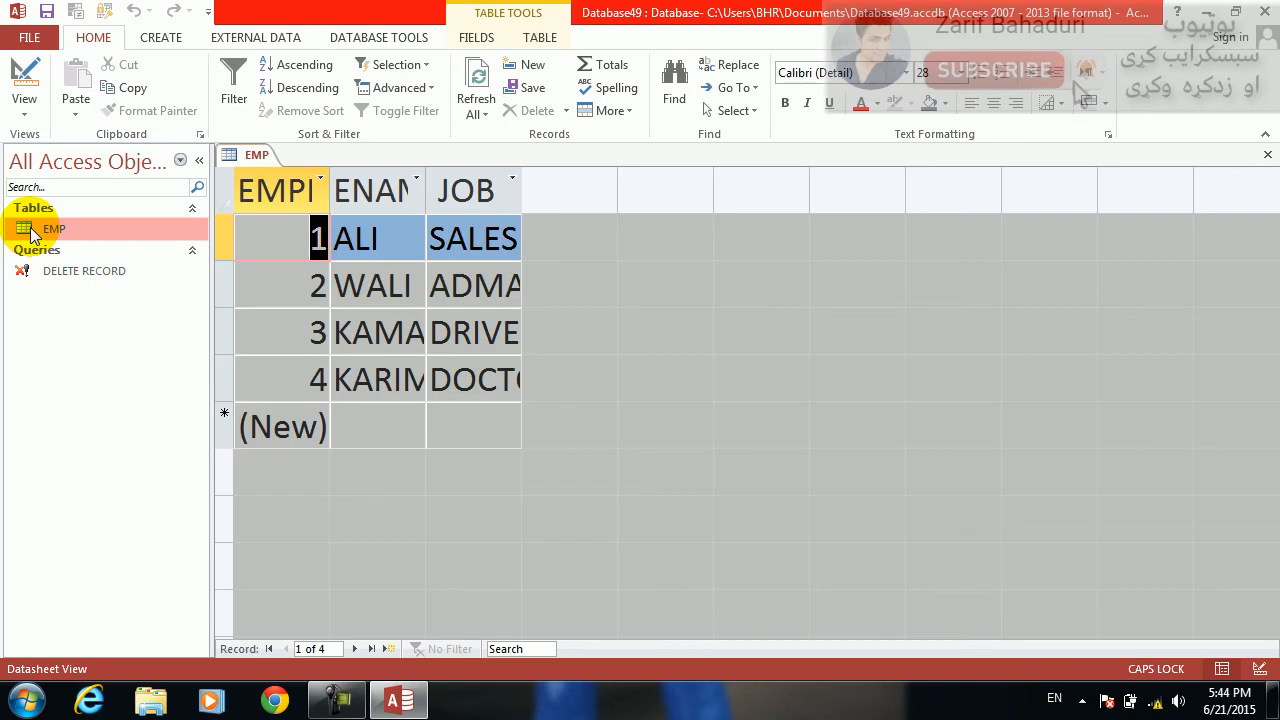
{"action": "left_click", "coordinate": [263, 335]}
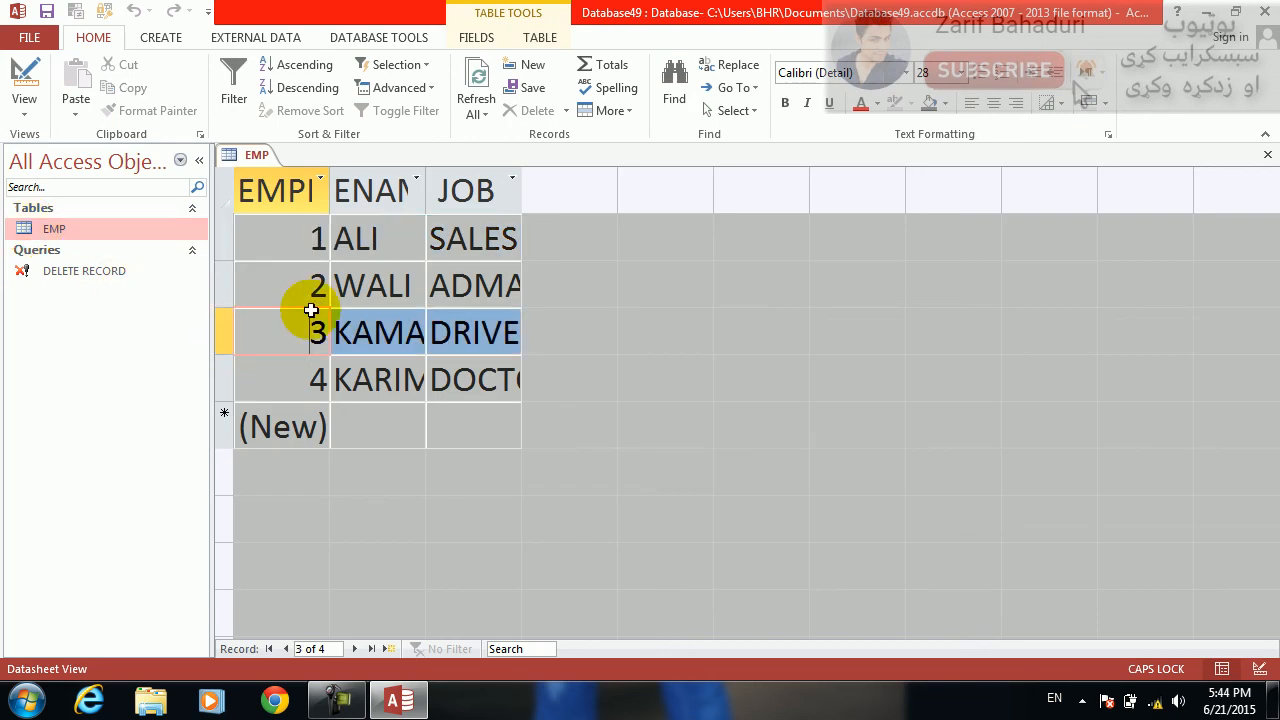
{"action": "double_click", "coordinate": [425, 185]}
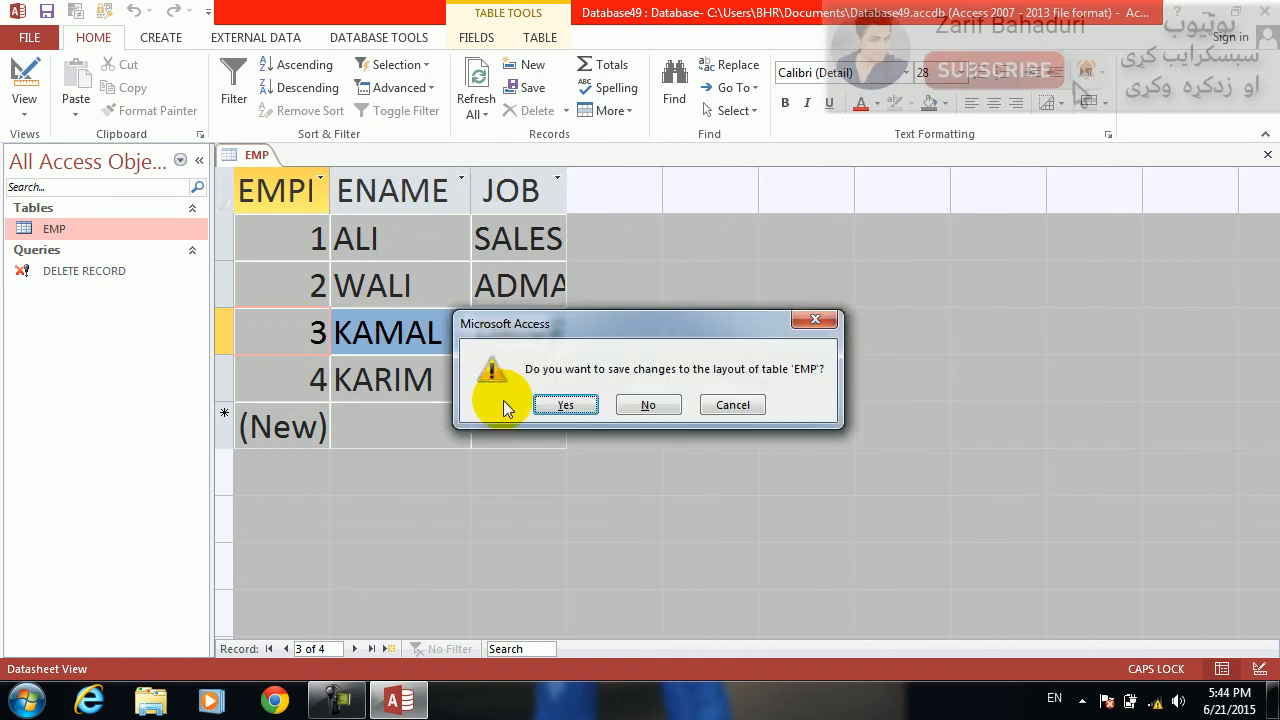
{"action": "left_click", "coordinate": [564, 403]}
Step: Run the DELETE RECORD query for the third employee, supplying the employee's number and name and confirming the deletion
{"action": "double_click", "coordinate": [109, 267]}
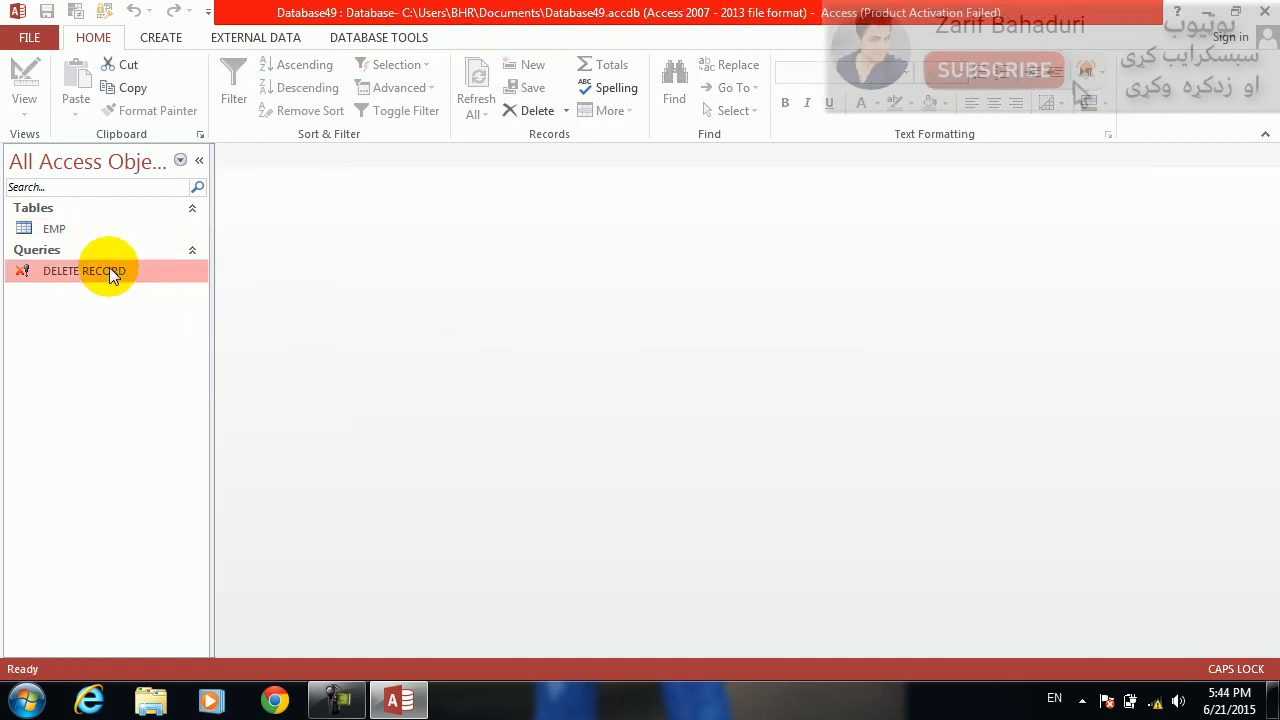
{"action": "key", "text": "Return"}
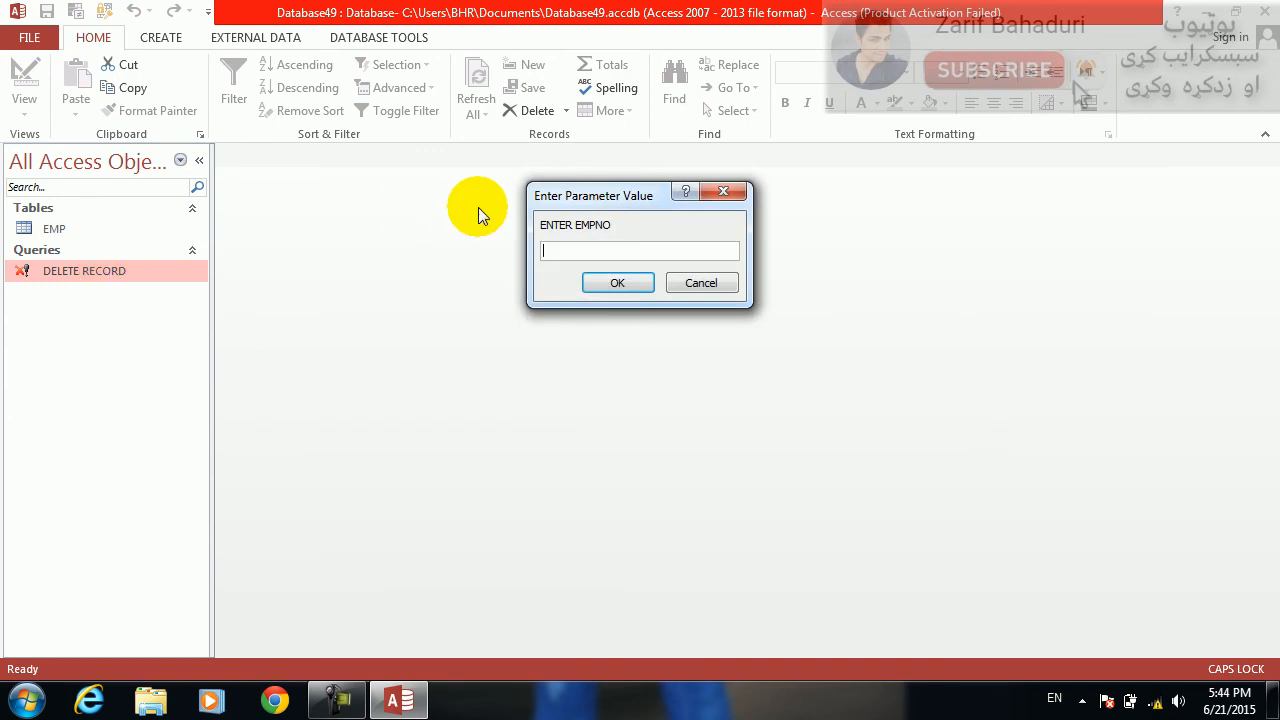
{"action": "key", "text": "Return"}
{"action": "type", "text": "KAMAL"}
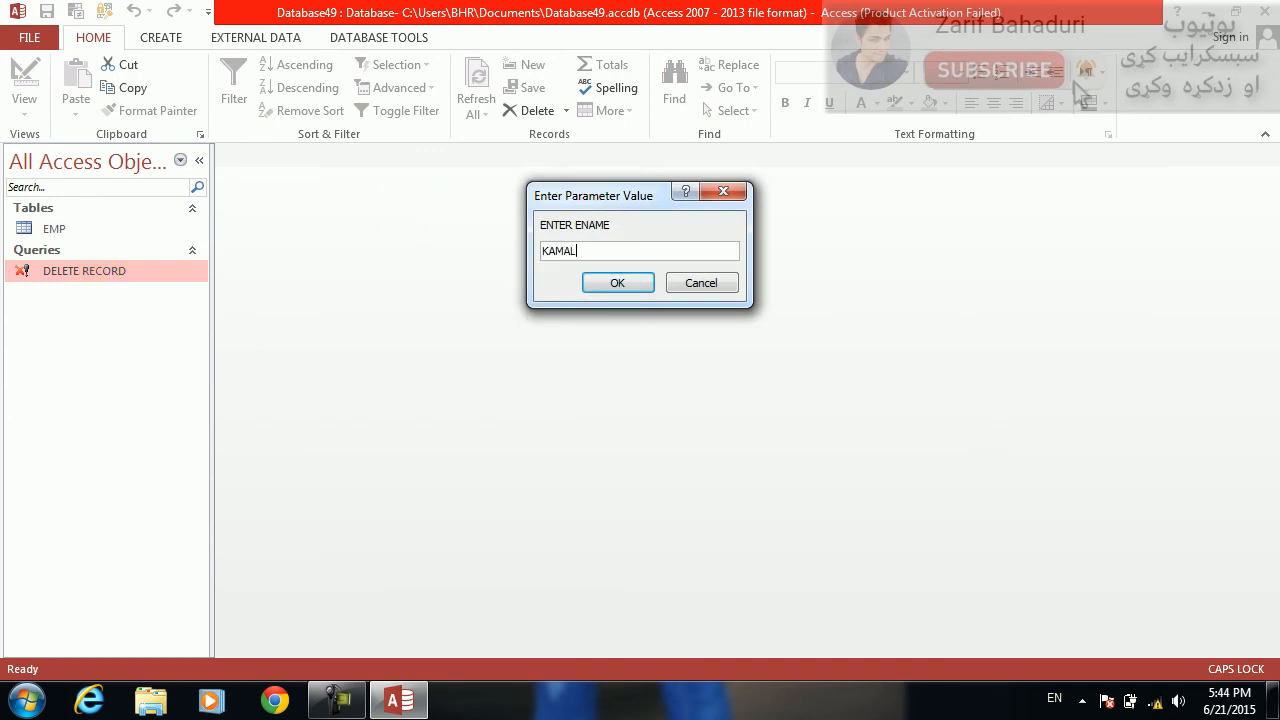
{"action": "key", "text": "Return"}
{"action": "key", "text": "Return"}
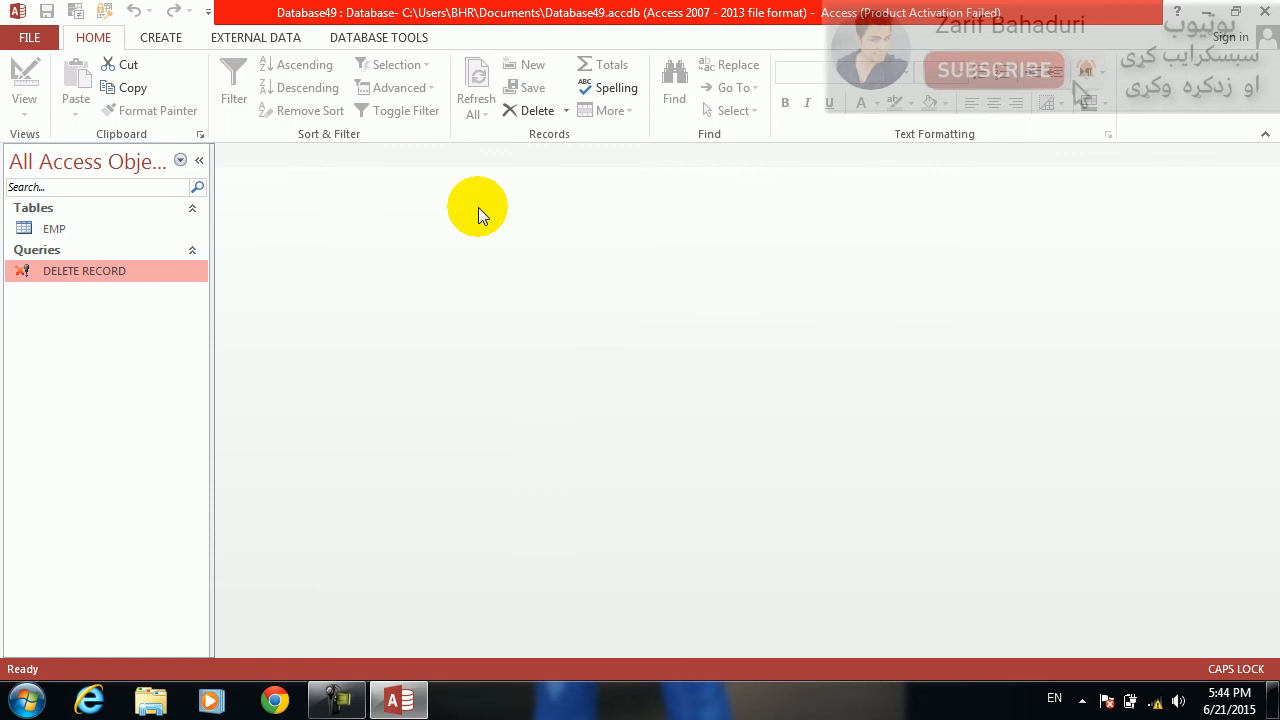
Step: Reopen the EMP table to check its records, fit the JOB column to its contents and close the table with its layout saved
{"action": "left_click", "coordinate": [131, 245]}
{"action": "left_click", "coordinate": [102, 248]}
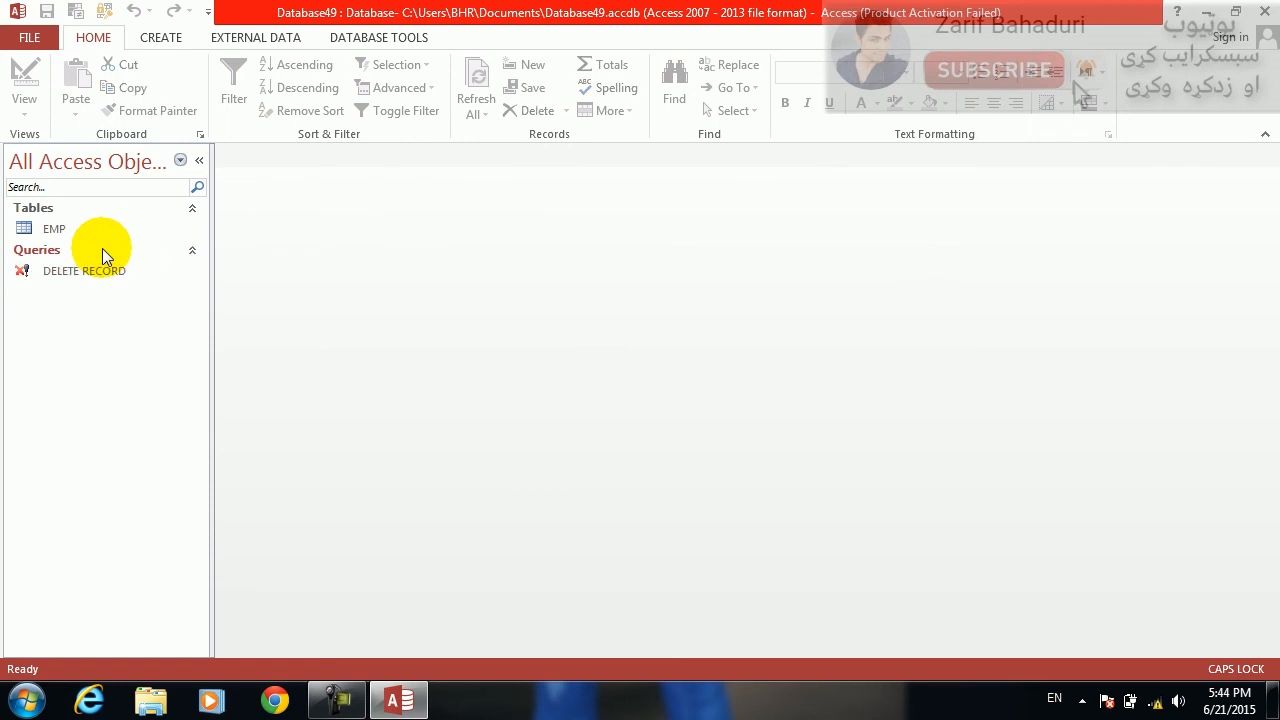
{"action": "double_click", "coordinate": [59, 222]}
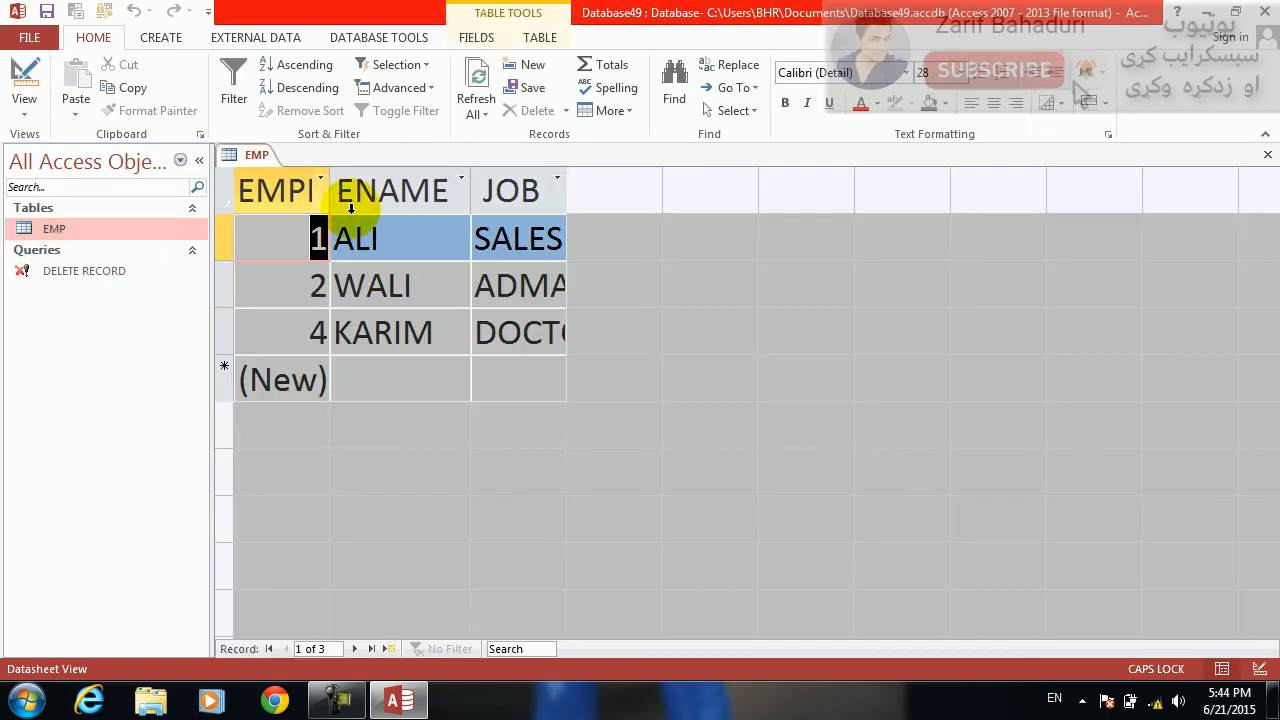
{"action": "double_click", "coordinate": [566, 177]}
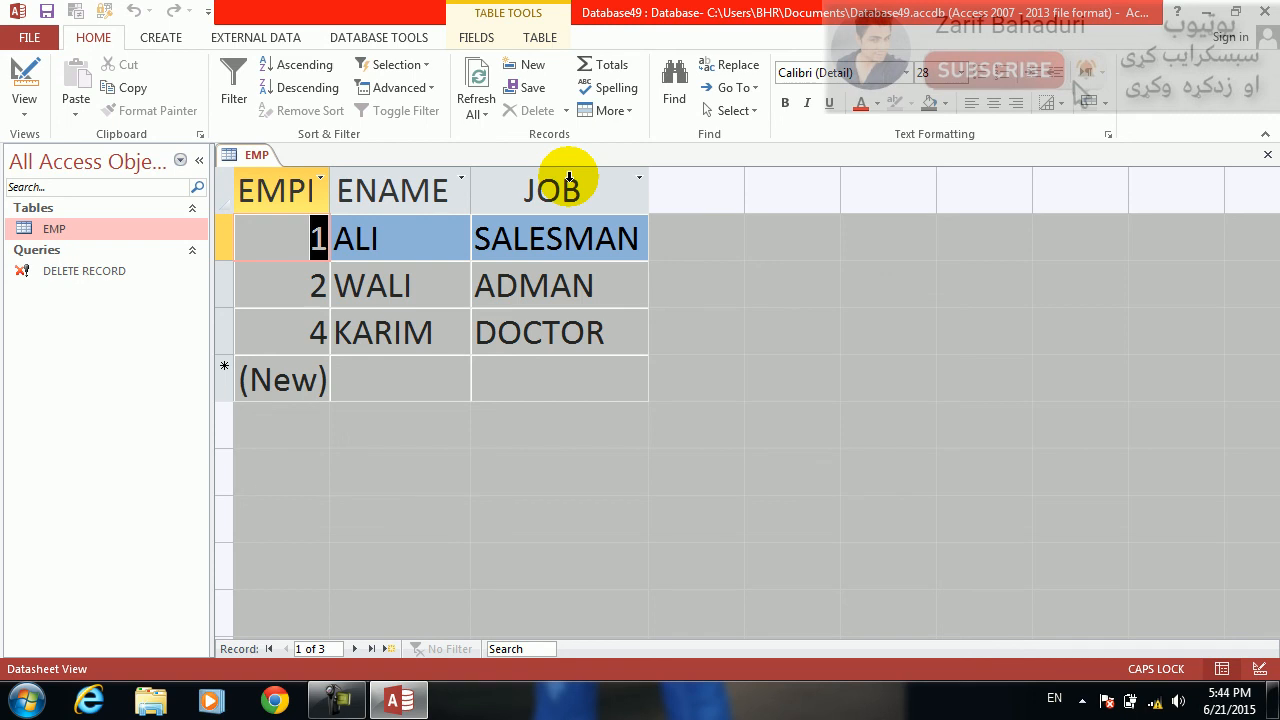
{"action": "key", "text": "ctrl+w"}
{"action": "key", "text": "Return"}
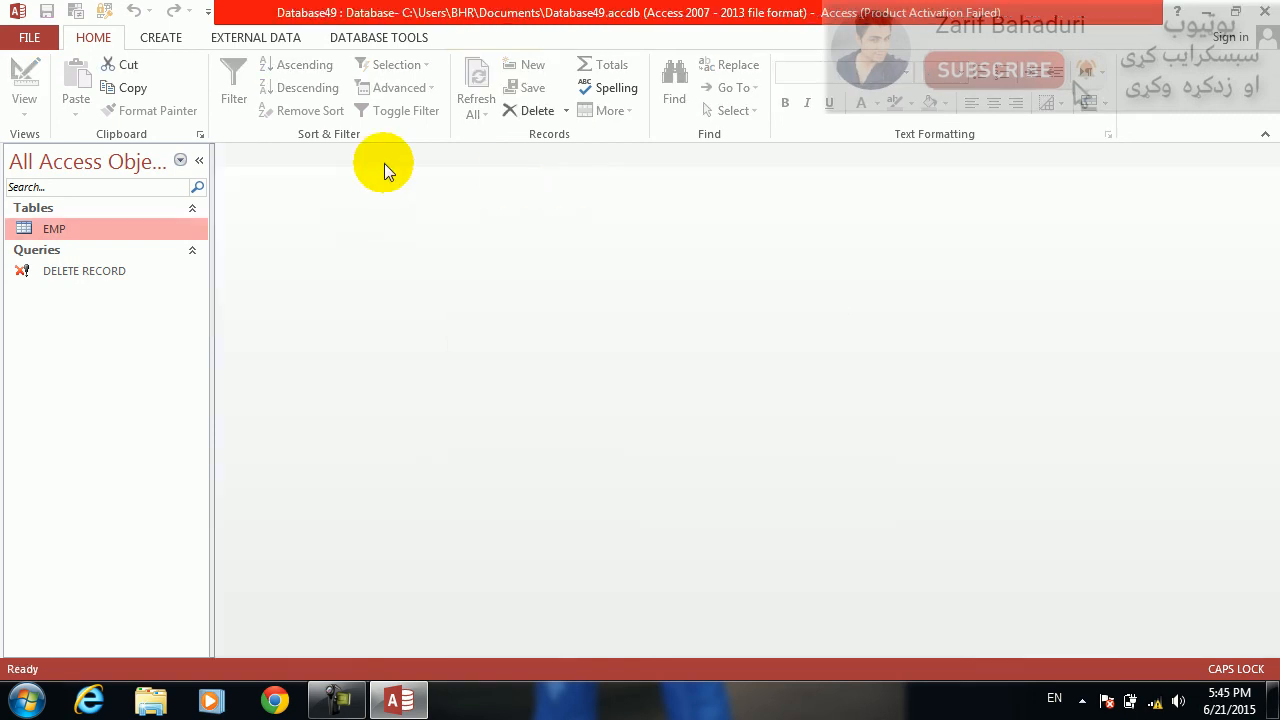
Step: Create a Multiple Items form from the EMP table and switch it to Design View
{"action": "left_click", "coordinate": [157, 39]}
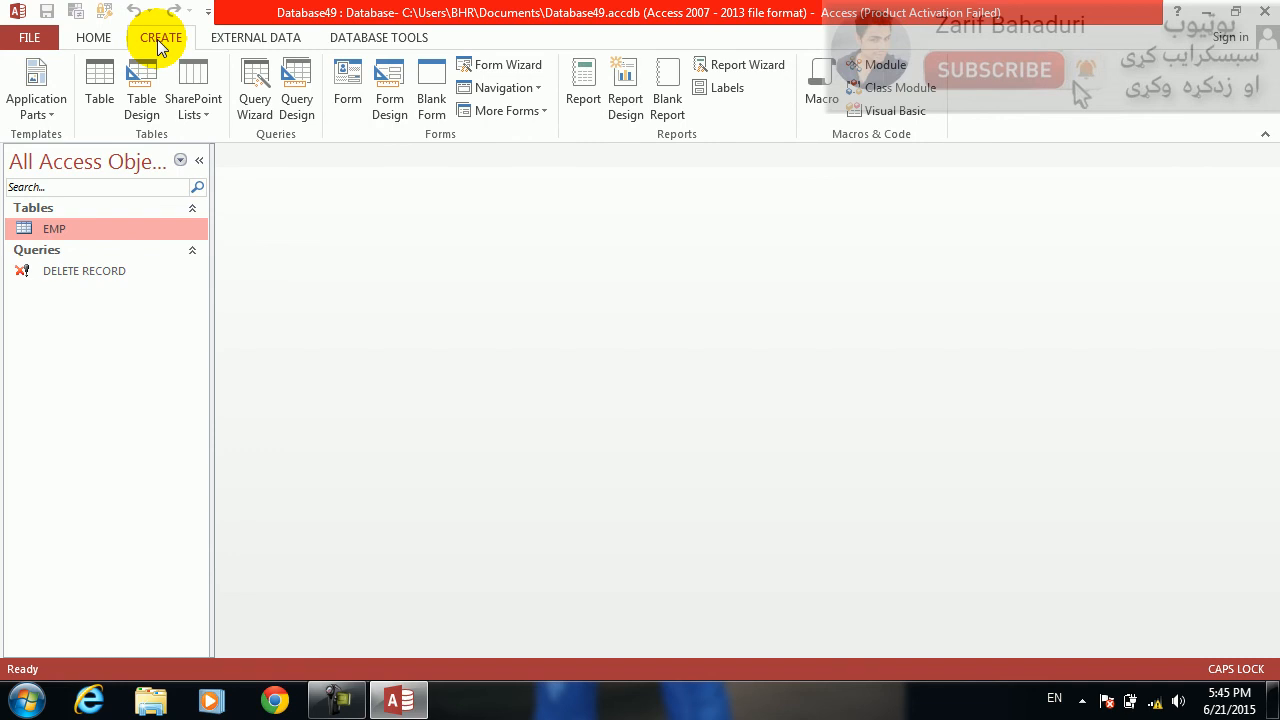
{"action": "left_click", "coordinate": [527, 110]}
{"action": "left_click", "coordinate": [537, 229]}
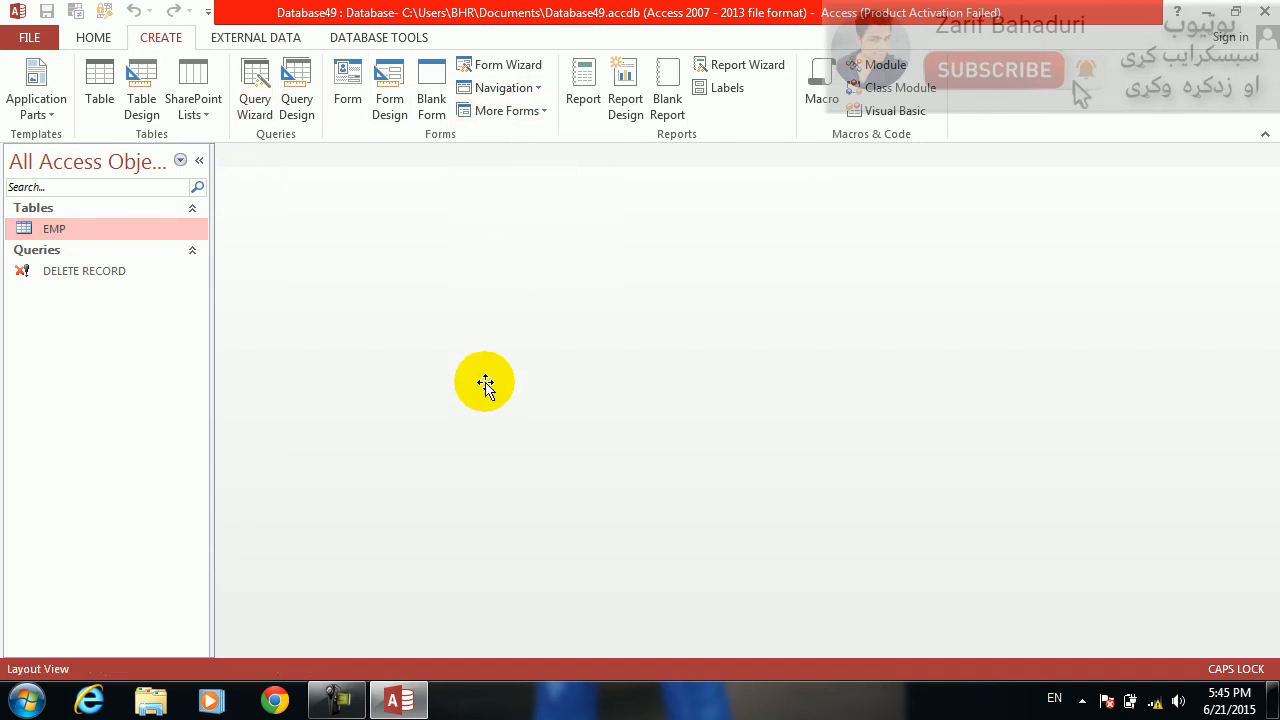
{"action": "right_click", "coordinate": [528, 566]}
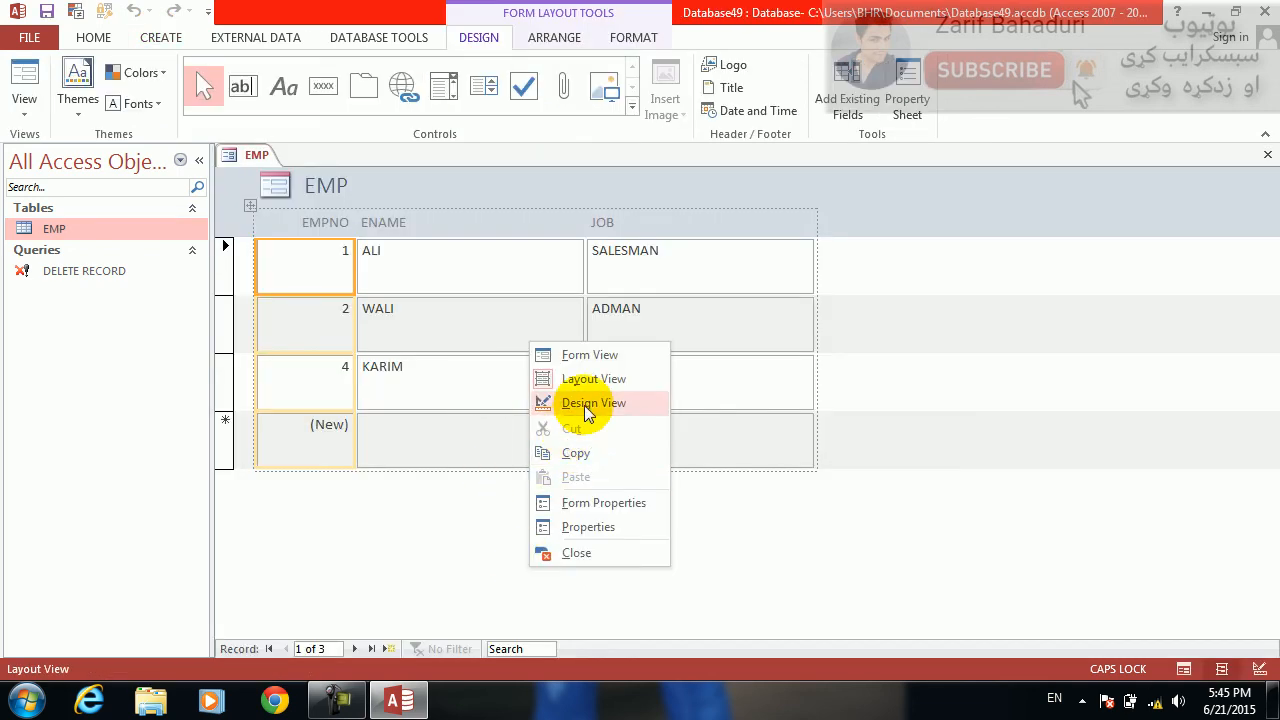
{"action": "left_click", "coordinate": [584, 405]}
Step: Reduce the height of the form's Detail fields and narrow the ENAME column to about 1.3 inches
{"action": "left_click", "coordinate": [445, 320]}
{"action": "left_click_drag", "start_coordinate": [460, 353], "coordinate": [460, 337]}
{"action": "left_click_drag", "start_coordinate": [588, 320], "coordinate": [486, 320]}
{"action": "left_click", "coordinate": [560, 318]}
{"action": "left_click", "coordinate": [440, 266]}
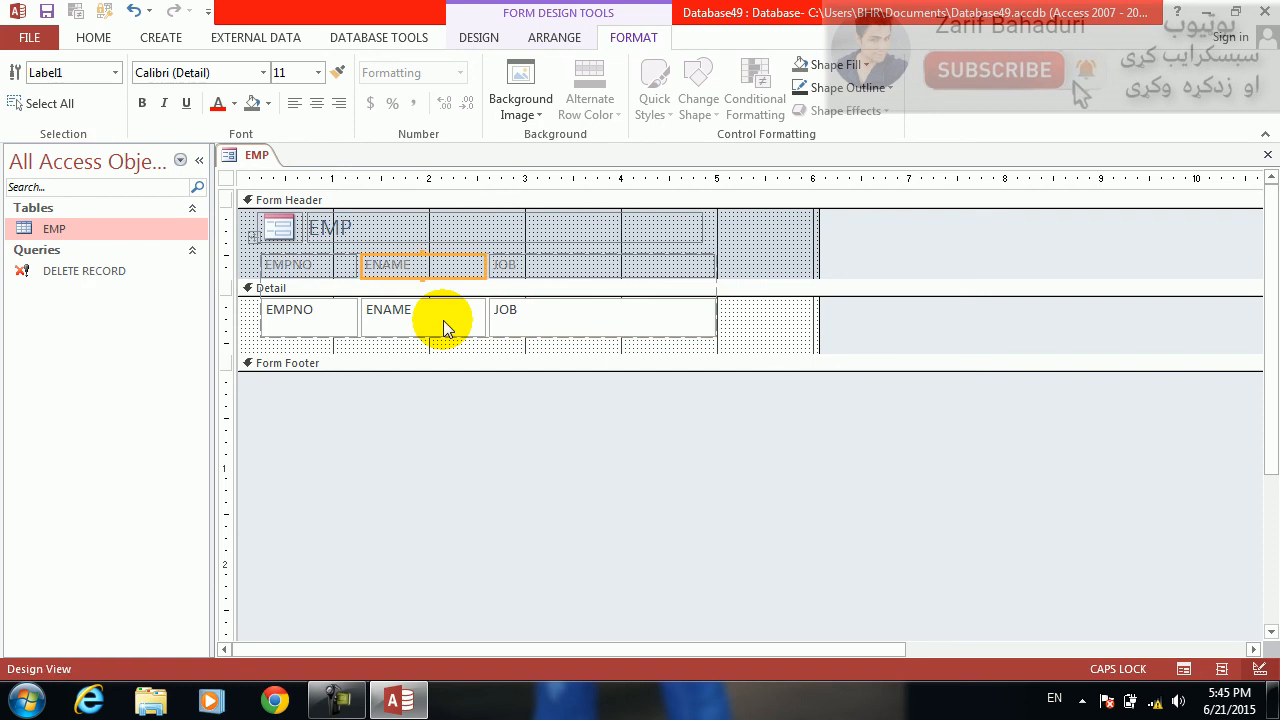
Step: Narrow the JOB column of the form to about 1.5 inches
{"action": "left_click", "coordinate": [550, 316]}
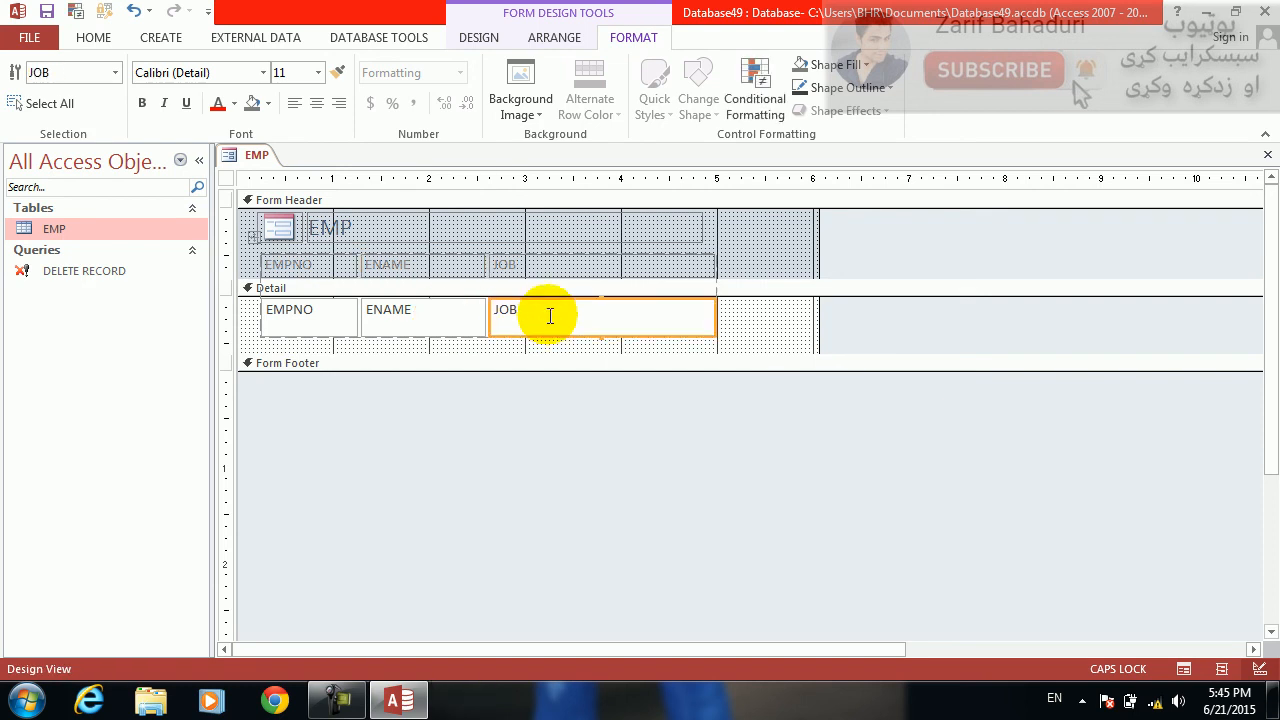
{"action": "key", "text": "shift+Left"}
{"action": "key", "text": "shift+Left"}
{"action": "key", "text": "shift+Left"}
{"action": "key", "text": "shift+Left"}
{"action": "key", "text": "shift+Left"}
{"action": "key", "text": "shift+Left"}
{"action": "key", "text": "shift+Left"}
{"action": "key", "text": "shift+Left"}
{"action": "key", "text": "shift+Left"}
{"action": "key", "text": "shift+Left"}
{"action": "key", "text": "shift+Left"}
{"action": "key", "text": "shift+Left"}
{"action": "key", "text": "shift+Left"}
{"action": "key", "text": "shift+Left"}
{"action": "key", "text": "shift+Left"}
{"action": "key", "text": "shift+Left"}
{"action": "key", "text": "shift+Left"}
{"action": "key", "text": "shift+Left"}
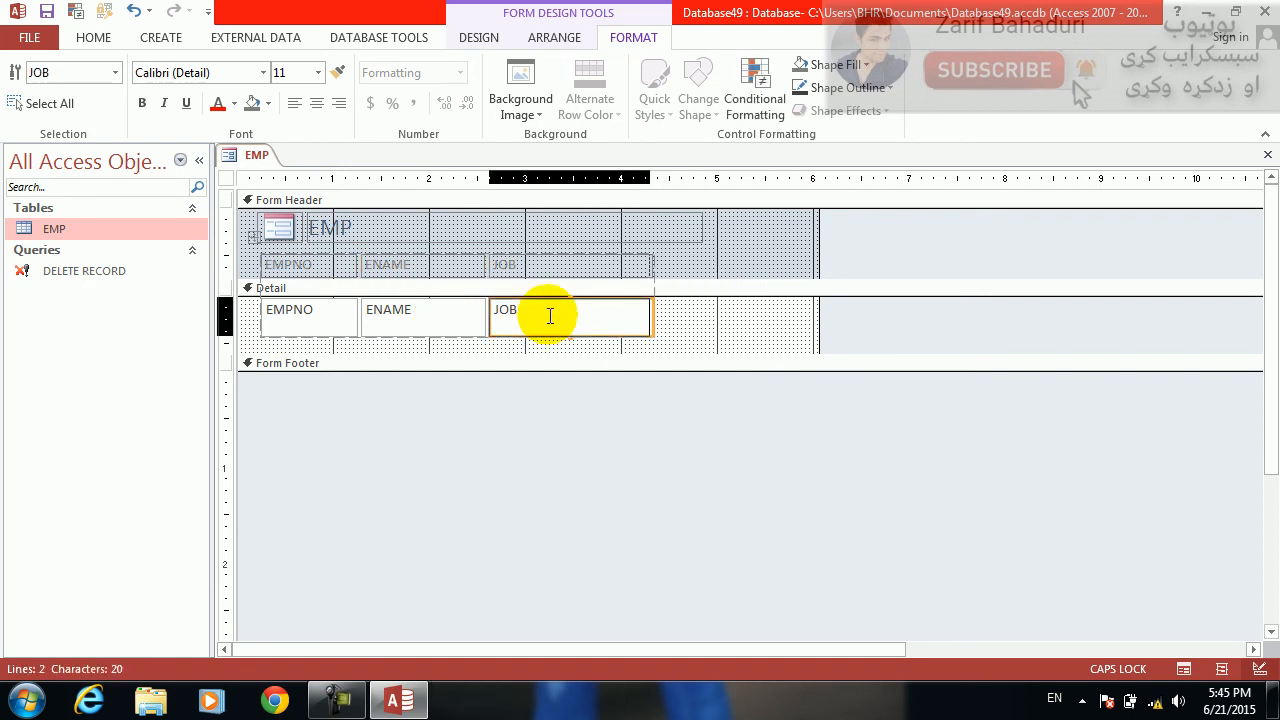
{"action": "key", "text": "shift+Left"}
{"action": "key", "text": "shift+Left"}
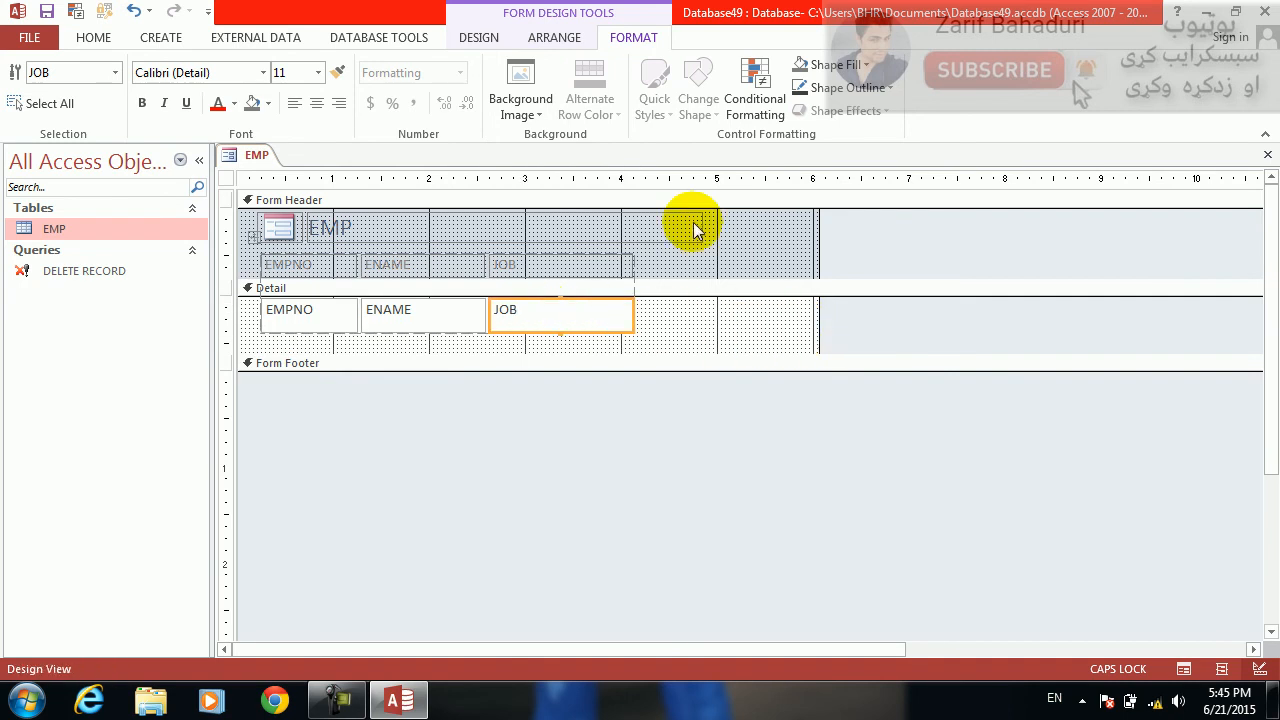
Step: Narrow the EMP title label in the Form Header to about 3.2 inches
{"action": "left_click", "coordinate": [694, 224]}
{"action": "key", "text": "shift+Left"}
{"action": "key", "text": "shift+Left"}
{"action": "key", "text": "shift+Left"}
{"action": "key", "text": "shift+Left"}
{"action": "key", "text": "shift+Left"}
{"action": "key", "text": "shift+Left"}
{"action": "key", "text": "shift+Left"}
{"action": "key", "text": "shift+Left"}
{"action": "key", "text": "shift+Left"}
{"action": "key", "text": "shift+Left"}
{"action": "key", "text": "shift+Left"}
{"action": "key", "text": "shift+Left"}
{"action": "key", "text": "shift+Left"}
{"action": "key", "text": "shift+Left"}
{"action": "key", "text": "shift+Left"}
{"action": "key", "text": "shift+Left"}
{"action": "key", "text": "shift+Left"}
{"action": "key", "text": "shift+Left"}
{"action": "key", "text": "shift+Left"}
{"action": "key", "text": "shift+Left"}
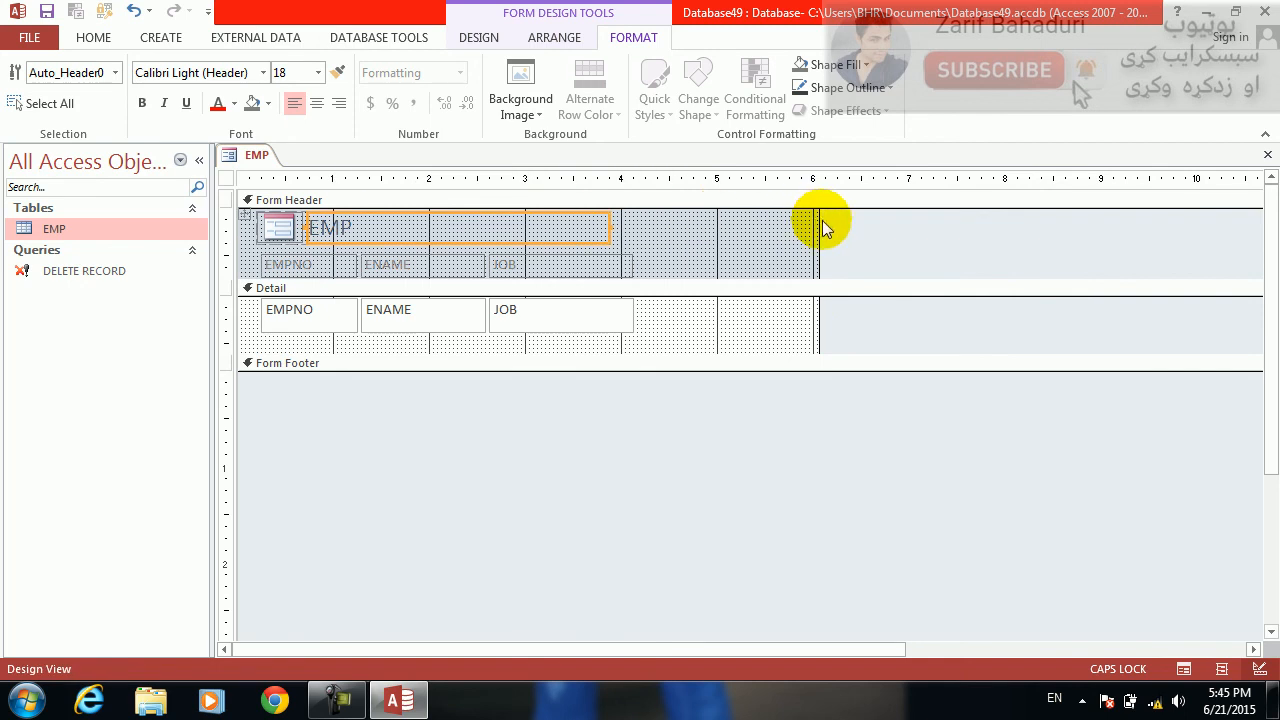
Step: Reduce the overall form width to about 4.2 inches, close to the edge of the JOB column
{"action": "left_click_drag", "start_coordinate": [822, 222], "coordinate": [643, 226]}
{"action": "right_click", "coordinate": [604, 438]}
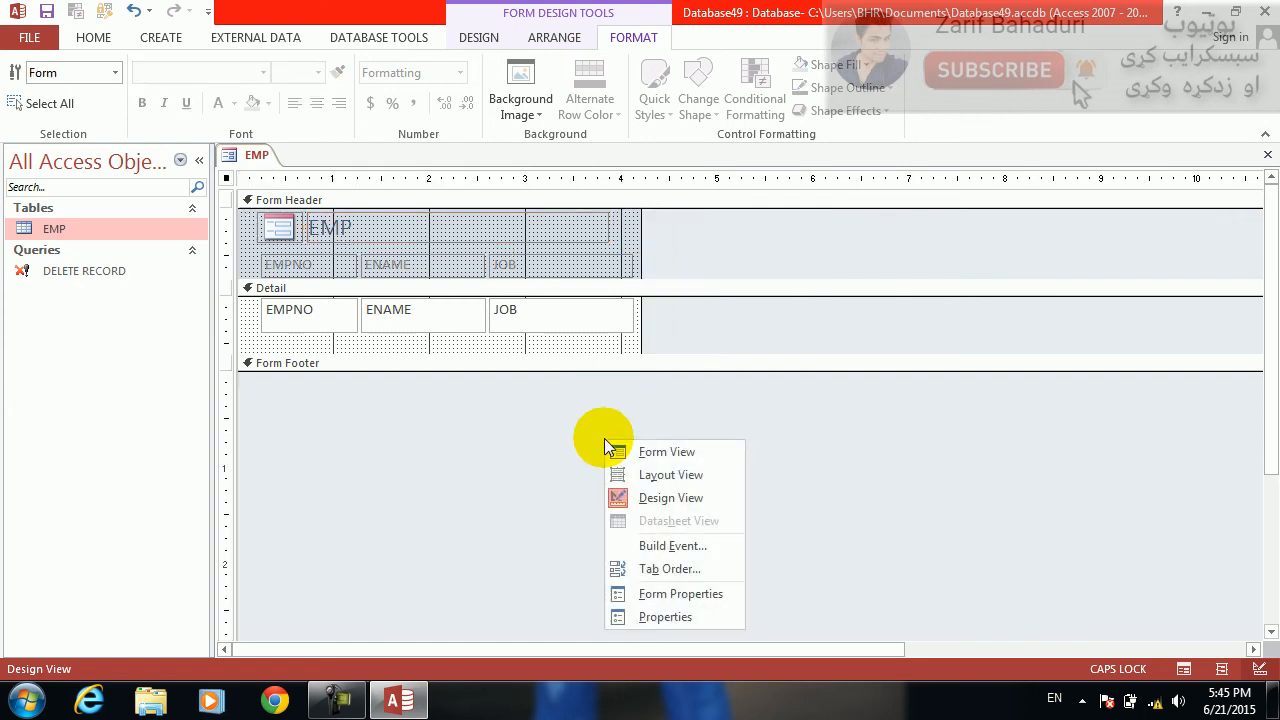
{"action": "left_click", "coordinate": [561, 352]}
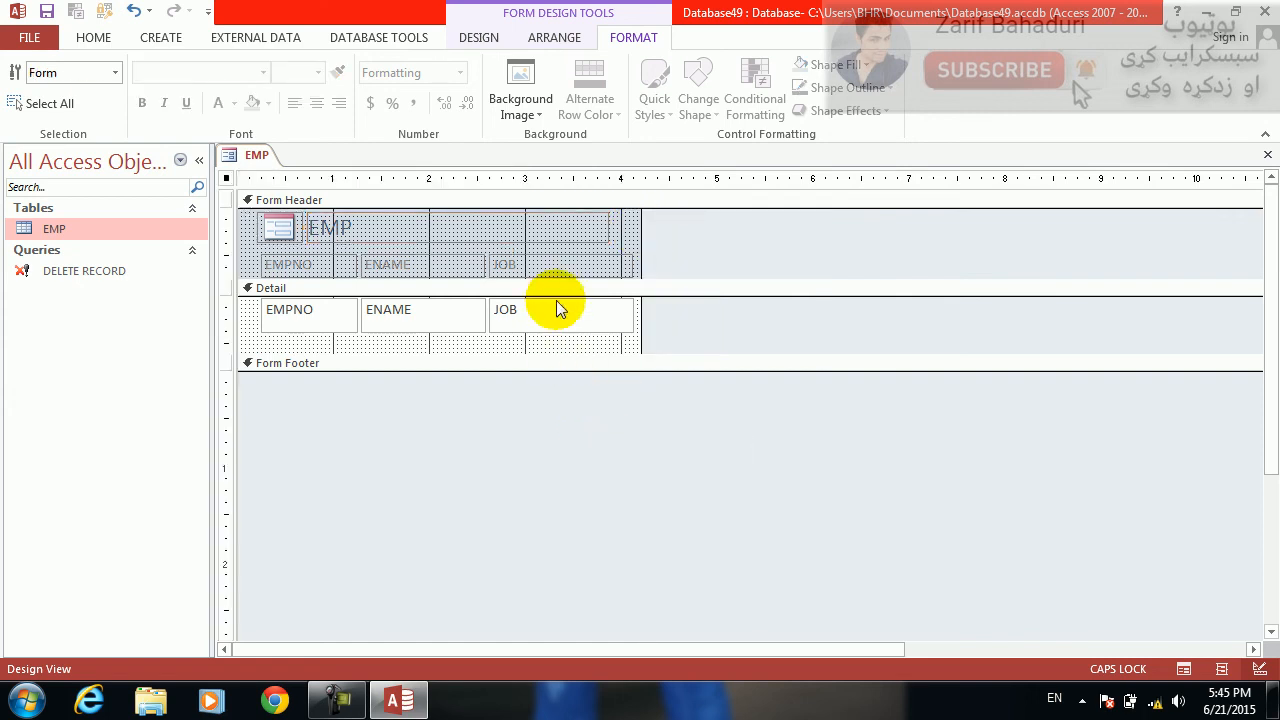
Step: Shorten the Detail section to the height of its fields and set the form's Pop Up property to Yes
{"action": "left_click_drag", "start_coordinate": [552, 354], "coordinate": [557, 333]}
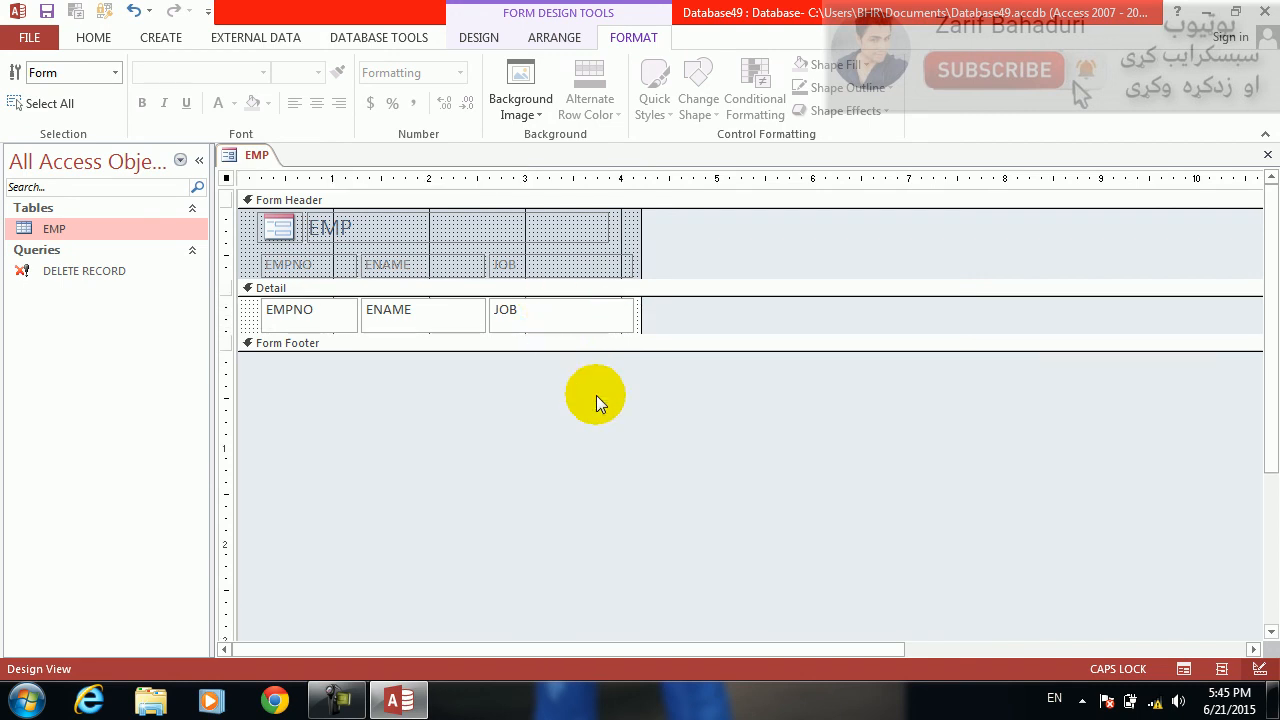
{"action": "right_click", "coordinate": [618, 432]}
{"action": "left_click", "coordinate": [683, 612]}
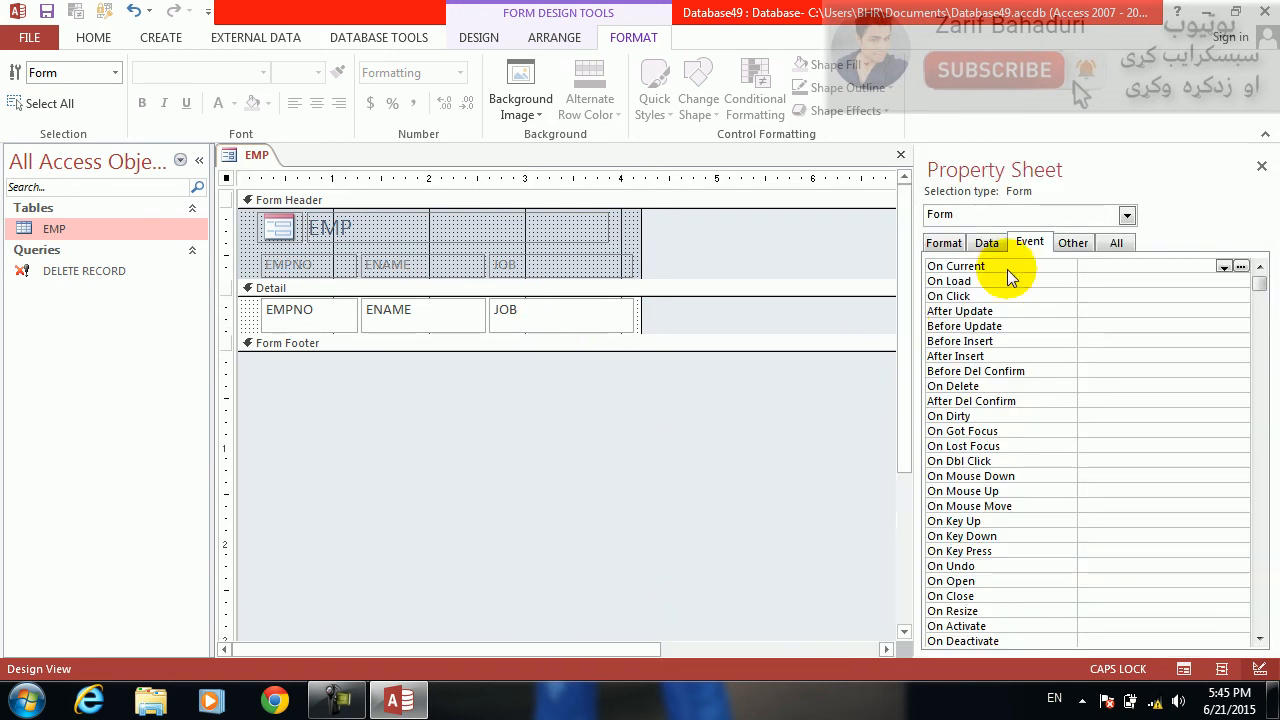
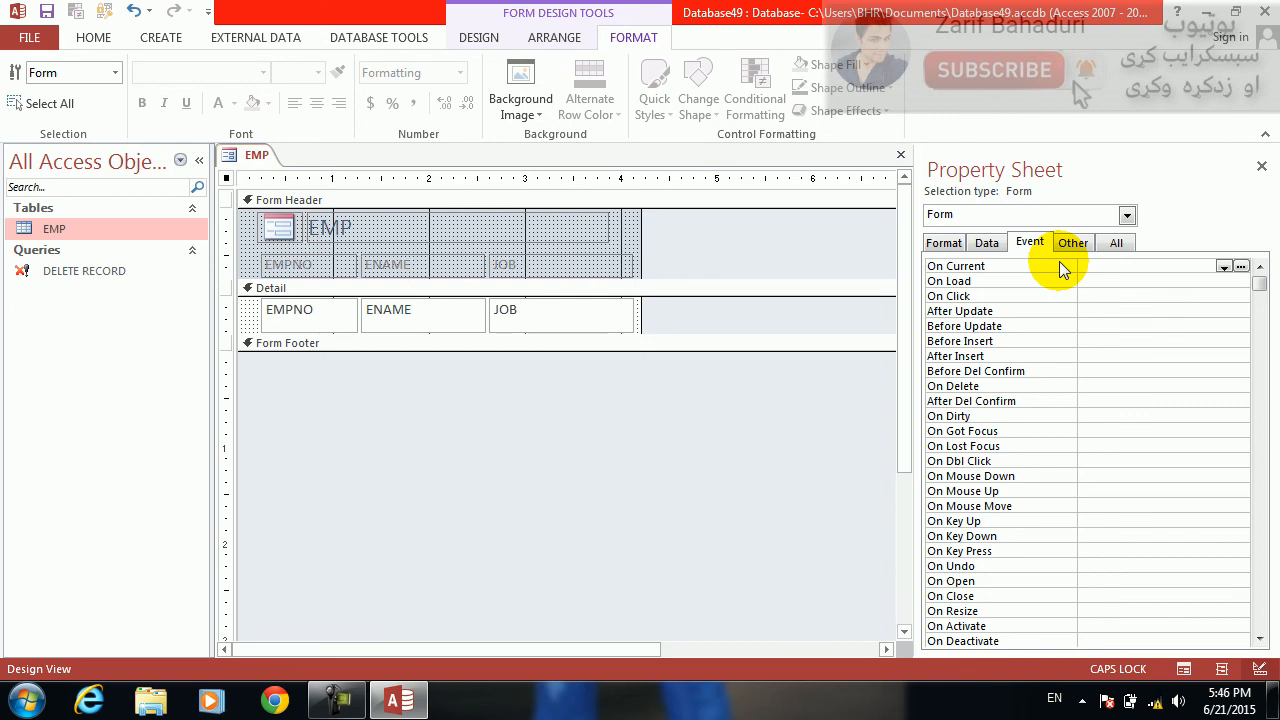
{"action": "left_click", "coordinate": [1062, 250]}
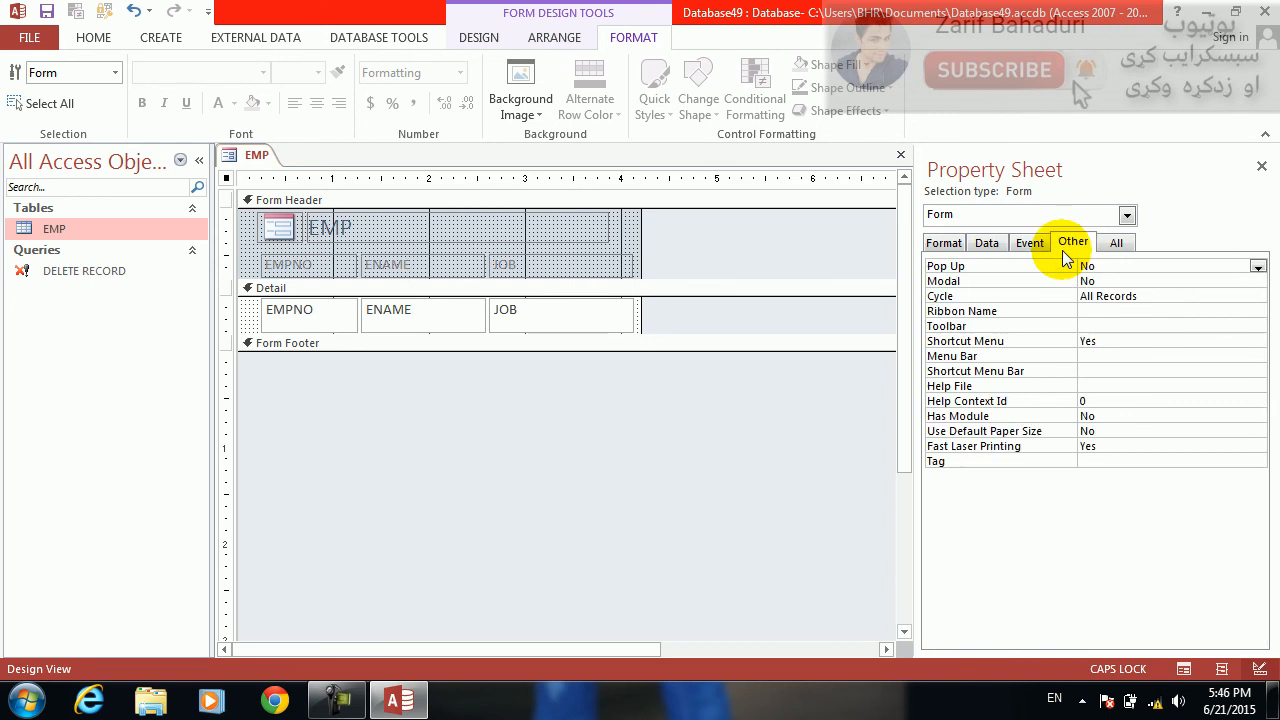
{"action": "left_click", "coordinate": [988, 261]}
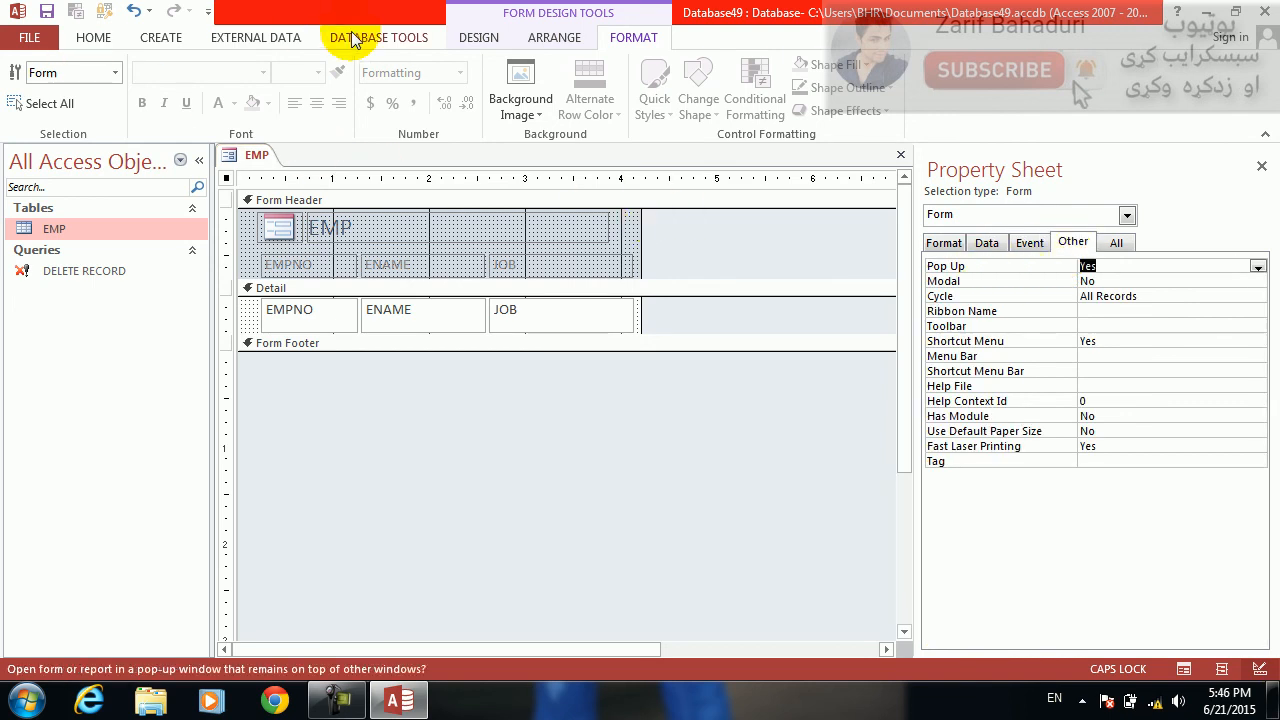
Step: Save the form as EMP, preview it as a pop-up in Form View, and return to Design View
{"action": "left_click", "coordinate": [476, 38]}
{"action": "left_click", "coordinate": [46, 13]}
{"action": "key", "text": "Return"}
{"action": "left_click", "coordinate": [24, 80]}
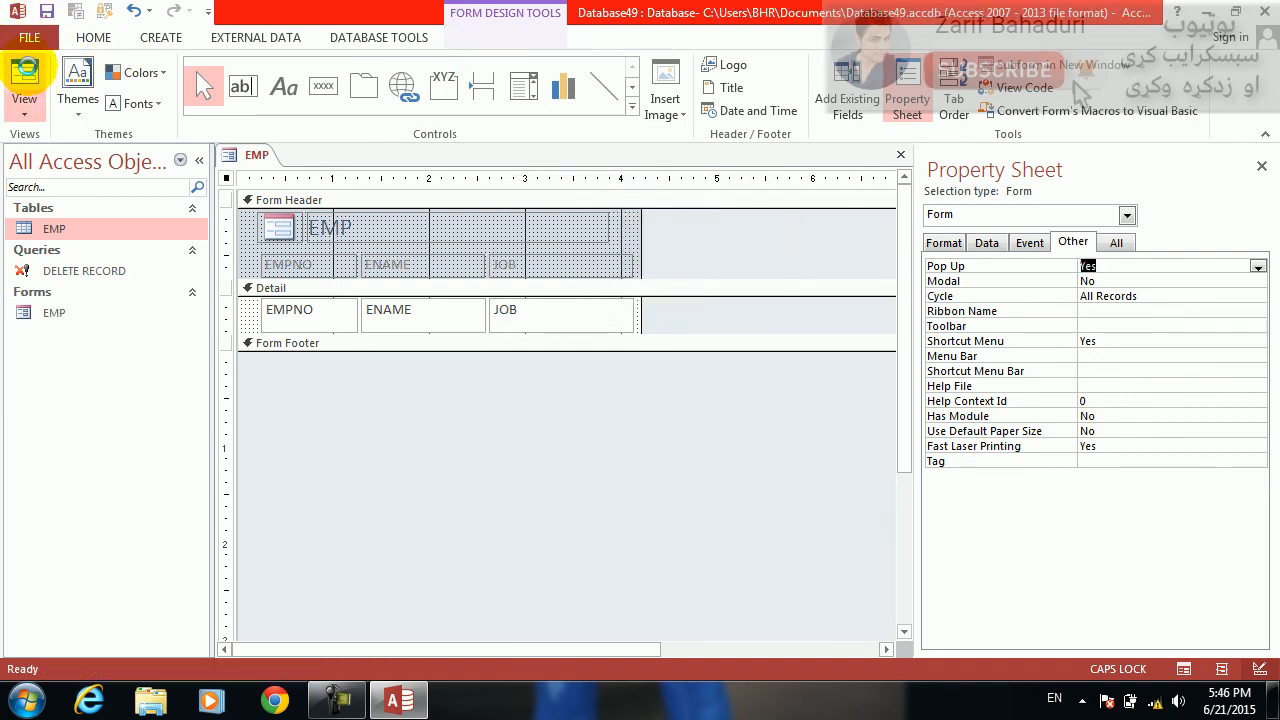
{"action": "left_click_drag", "start_coordinate": [436, 192], "coordinate": [437, 97]}
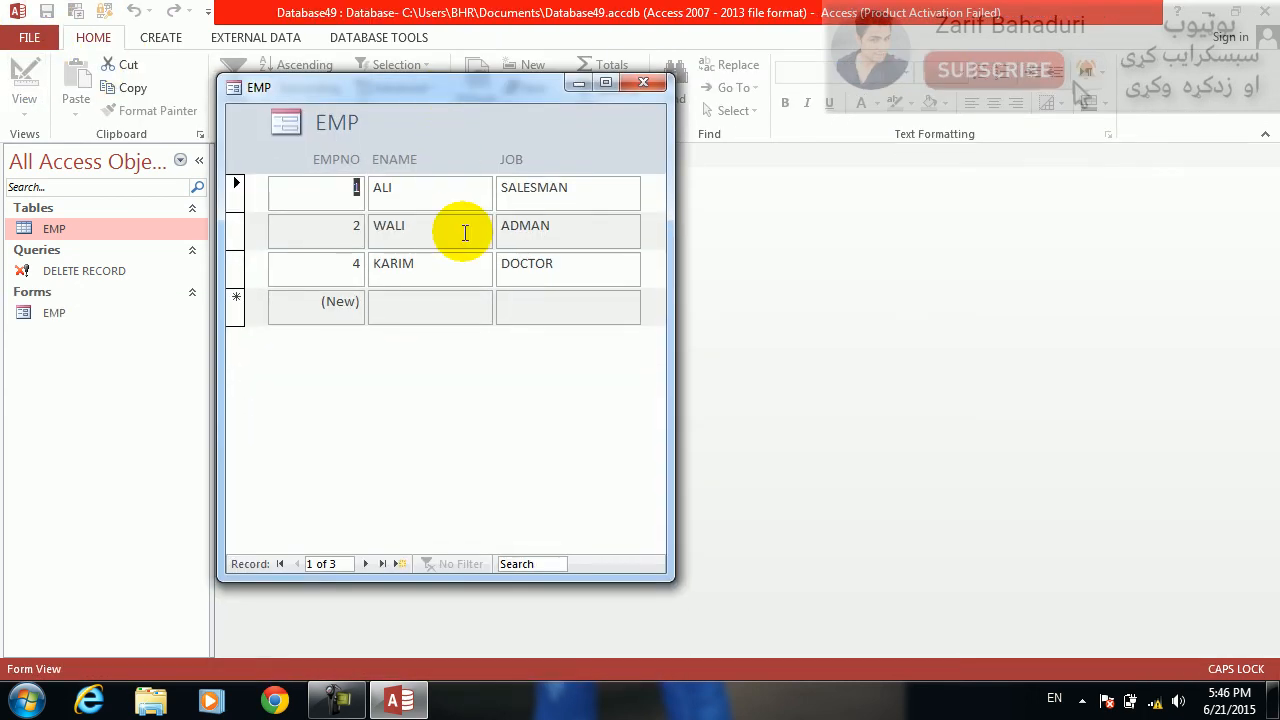
{"action": "right_click", "coordinate": [521, 393]}
{"action": "left_click", "coordinate": [584, 453]}
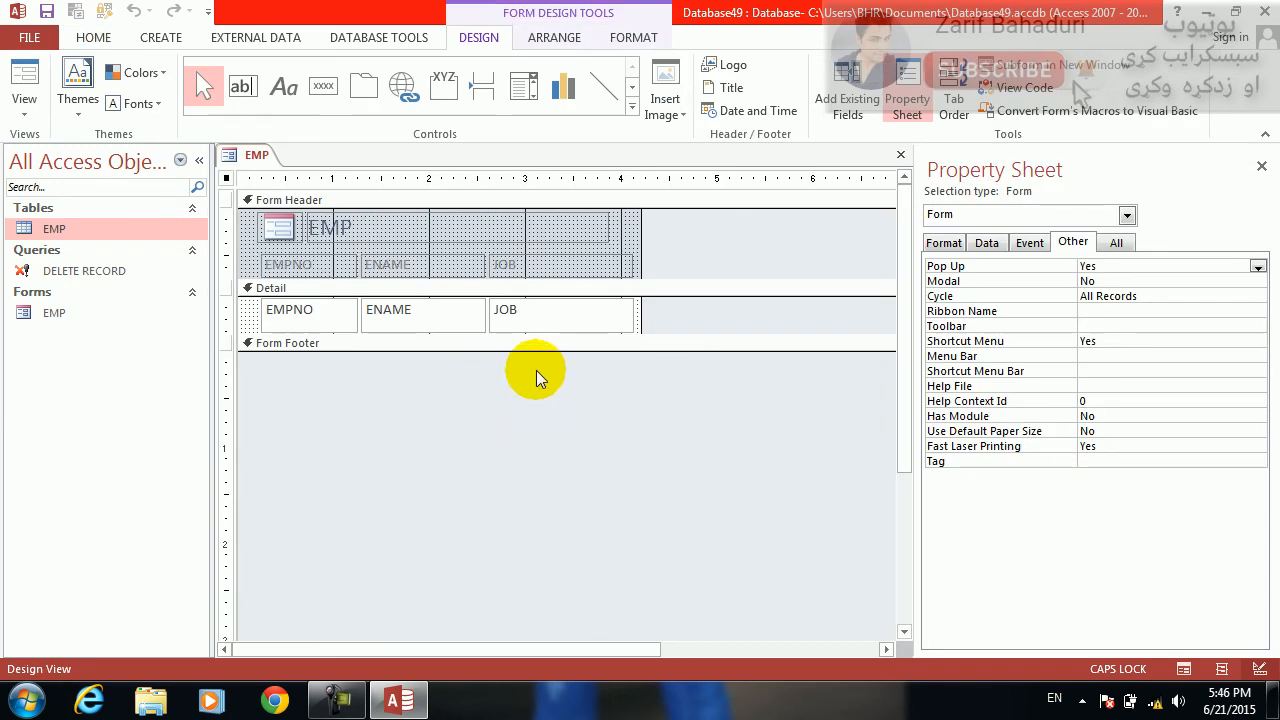
Step: Expand the Form Footer to about 0.5 inch high and add a command button about 1 inch wide without the wizard
{"action": "left_click_drag", "start_coordinate": [528, 347], "coordinate": [523, 395]}
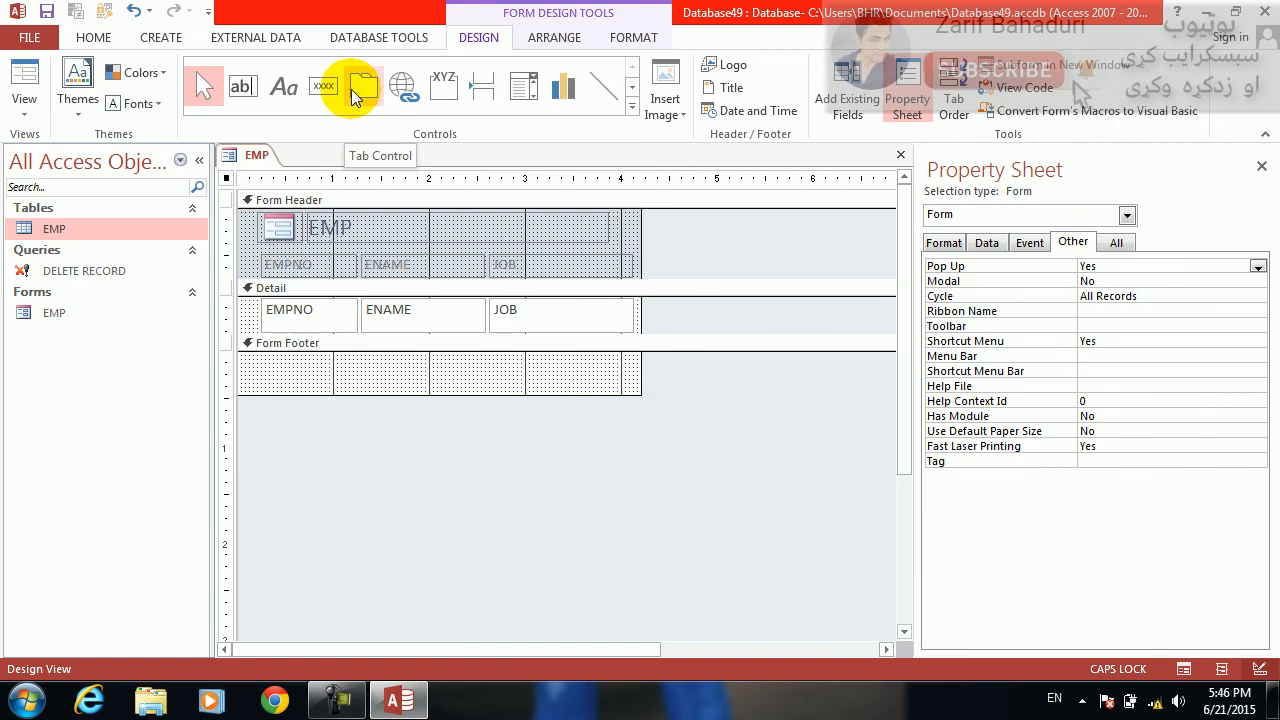
{"action": "left_click", "coordinate": [325, 88]}
{"action": "left_click_drag", "start_coordinate": [441, 358], "coordinate": [540, 394]}
{"action": "key", "text": "Escape"}
Step: Change the caption of the footer's command button to "delete"
{"action": "left_click", "coordinate": [536, 382]}
{"action": "key", "text": "BackSpace"}
{"action": "key", "text": "BackSpace"}
{"action": "key", "text": "BackSpace"}
{"action": "key", "text": "BackSpace"}
{"action": "key", "text": "BackSpace"}
{"action": "key", "text": "BackSpace"}
{"action": "key", "text": "BackSpace"}
{"action": "key", "text": "BackSpace"}
{"action": "key", "text": "BackSpace"}
{"action": "type", "text": "DLE"}
{"action": "key", "text": "BackSpace"}
{"action": "key", "text": "BackSpace"}
{"action": "key", "text": "BackSpace"}
{"action": "type", "text": "delete"}
{"action": "key", "text": "Return"}
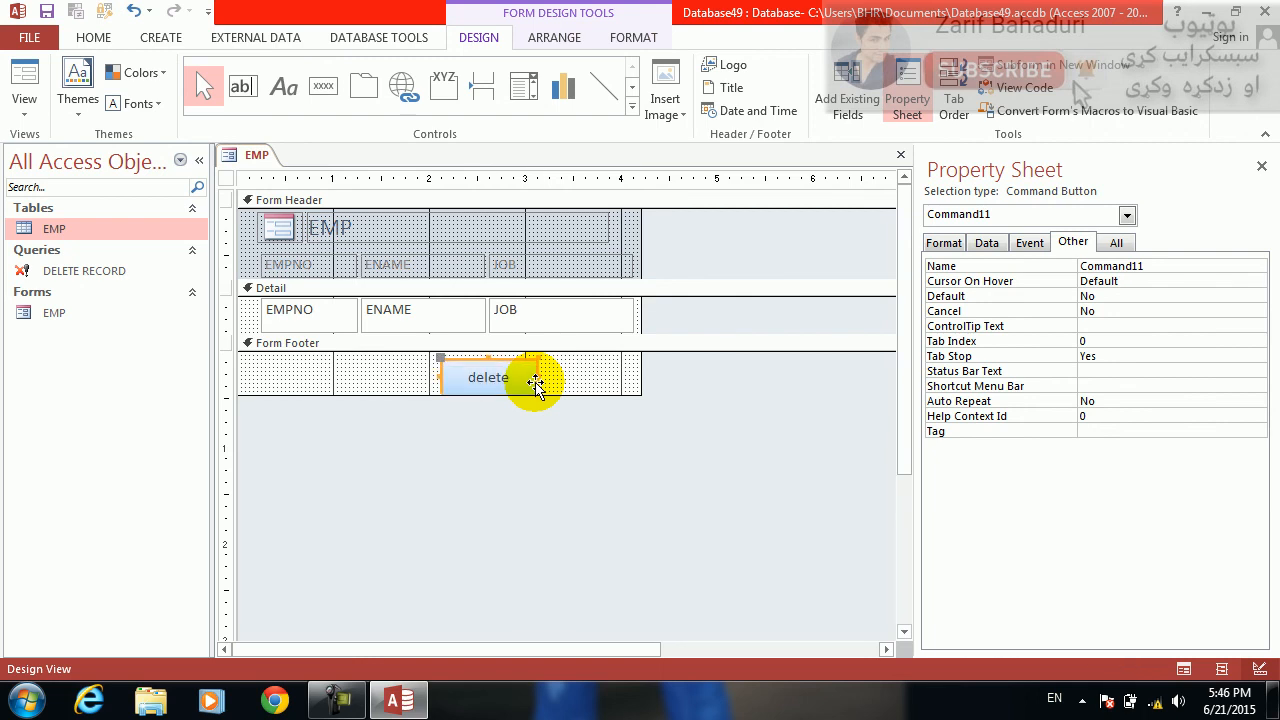
Step: Create click-event code for the delete button with Code Builder and declare the variable a as String
{"action": "right_click", "coordinate": [506, 370]}
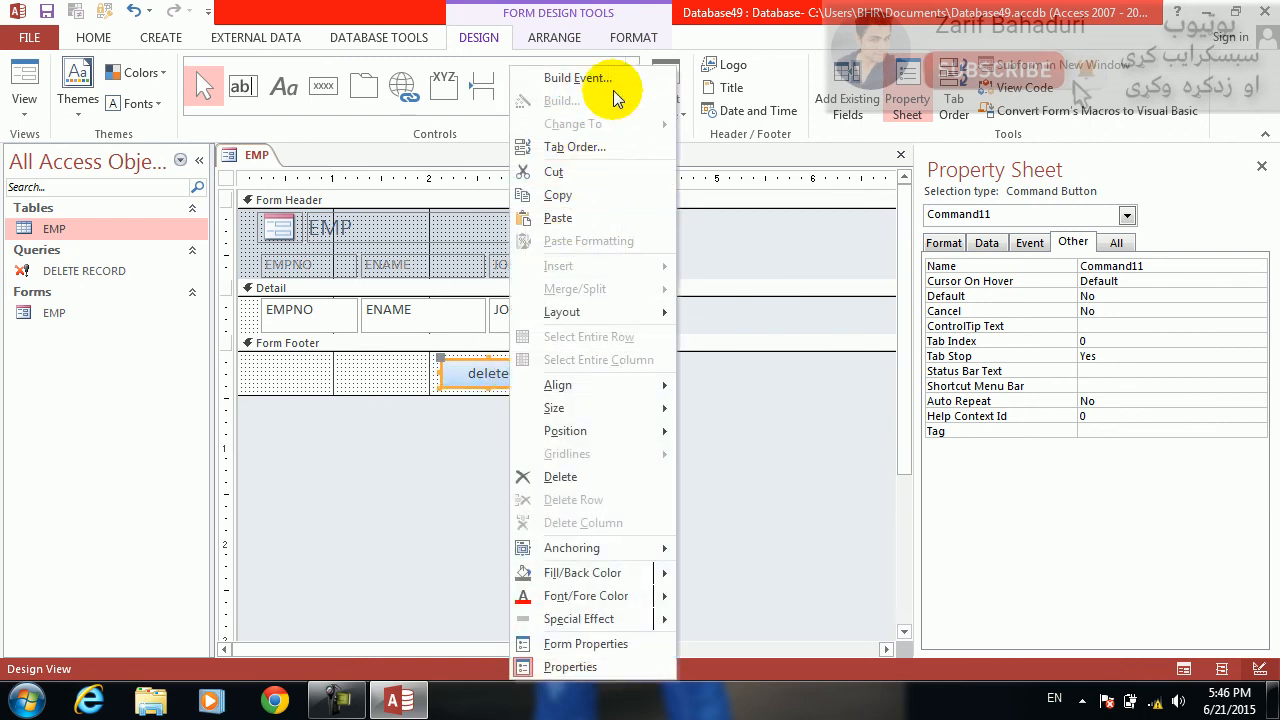
{"action": "left_click", "coordinate": [611, 88]}
{"action": "key", "text": "Down"}
{"action": "key", "text": "Down"}
{"action": "key", "text": "Return"}
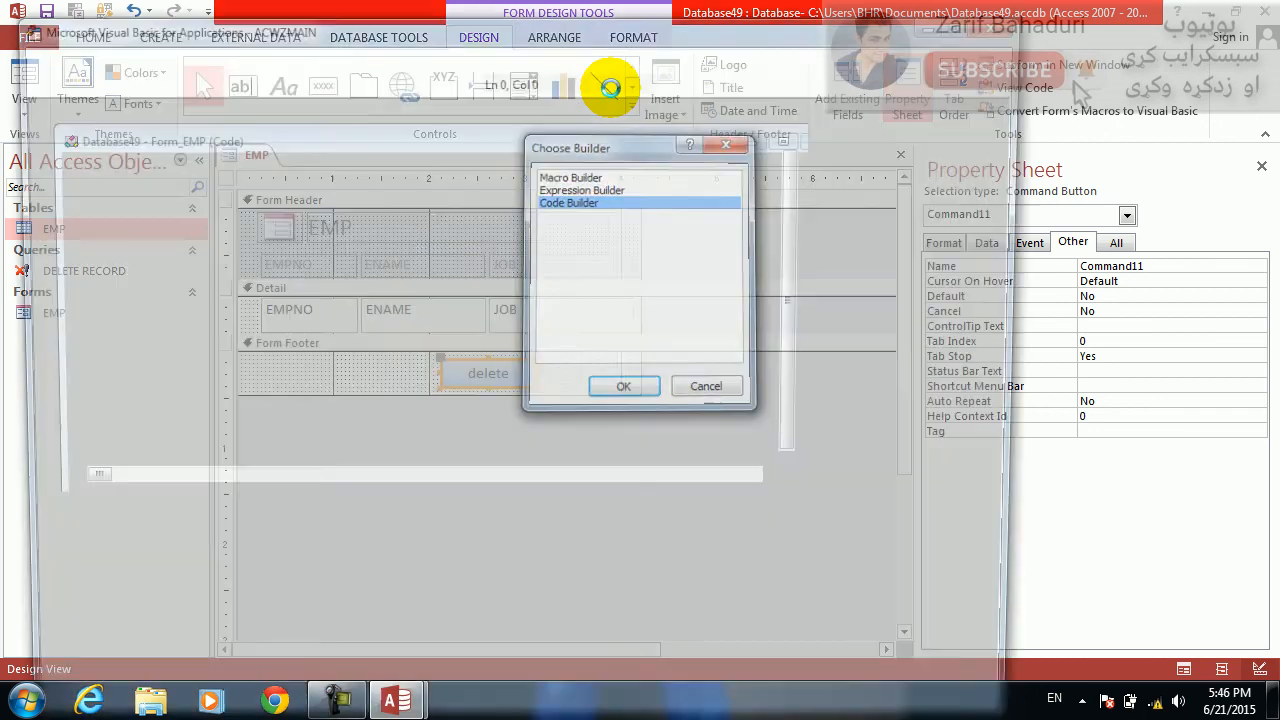
{"action": "type", "text": "dim a as s"}
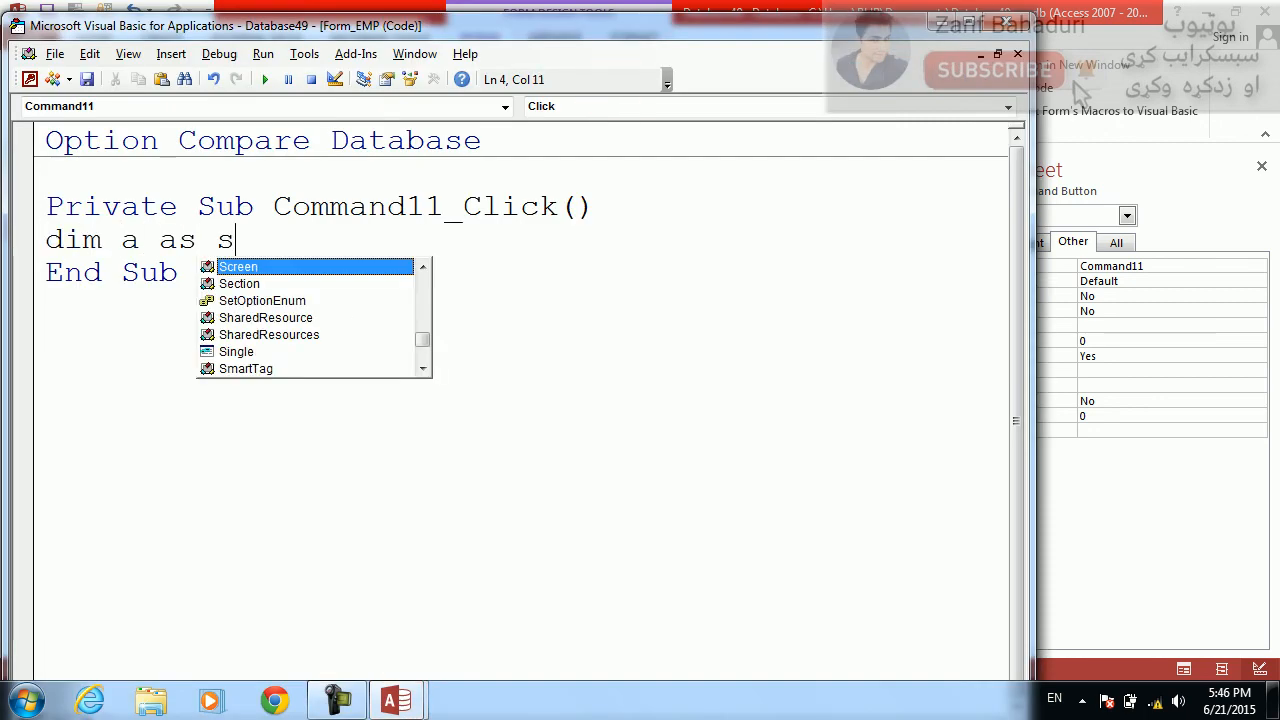
{"action": "type", "text": "tring"}
{"action": "key", "text": "Return"}
Step: Assign a = MsgBox("are you sure you want to delete", vbYesNo, "warning") in the button's click procedure
{"action": "type", "text": "a=msgbox"}
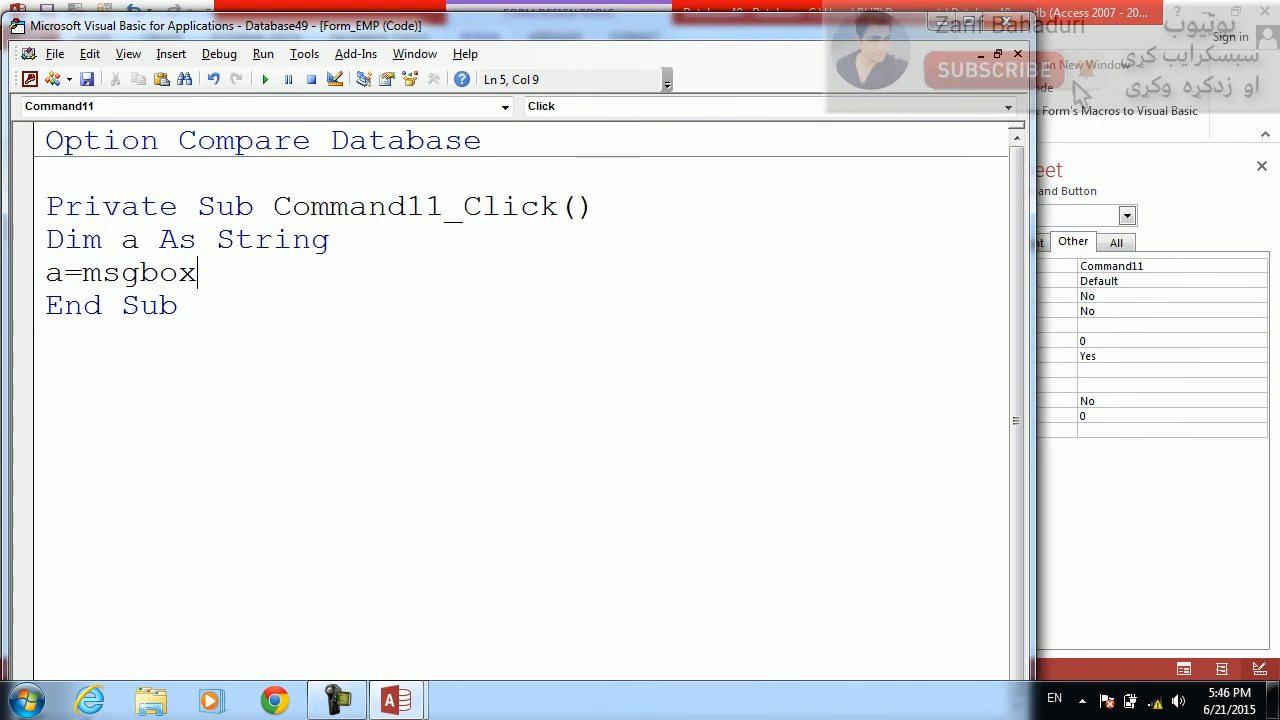
{"action": "type", "text": "(\"are yo"}
{"action": "key", "text": "BackSpace"}
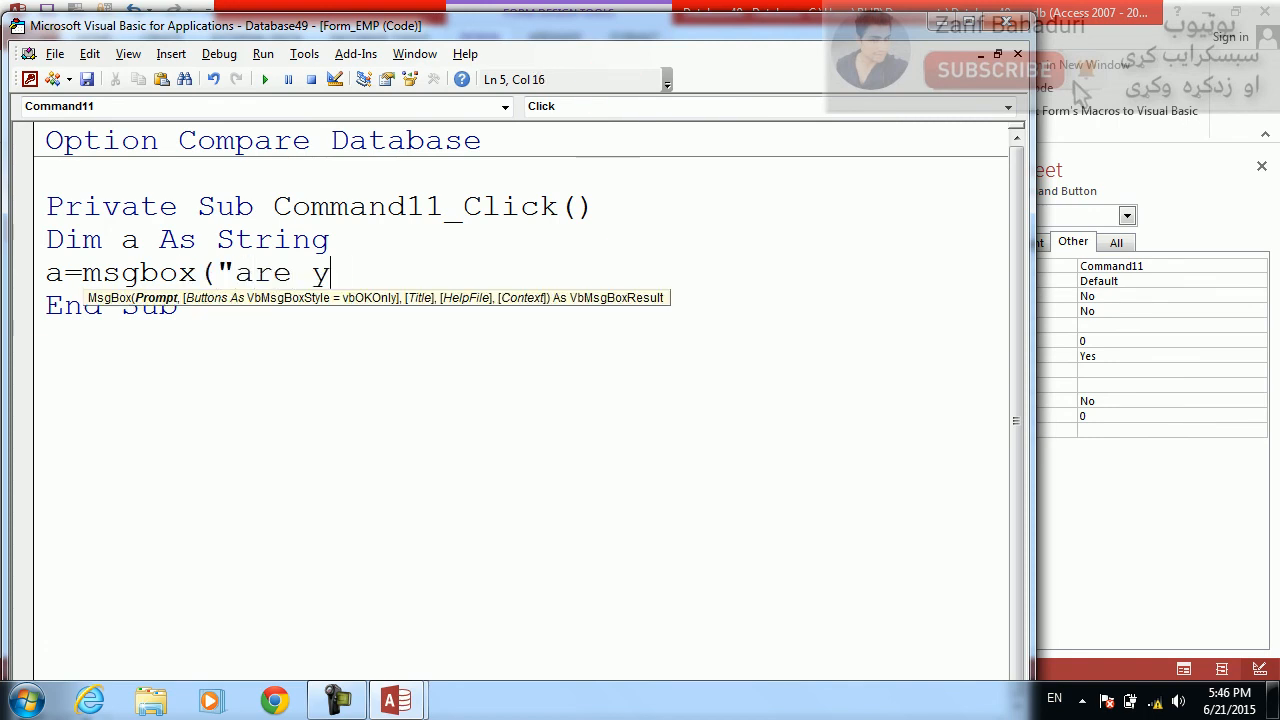
{"action": "type", "text": "ou sure you w"}
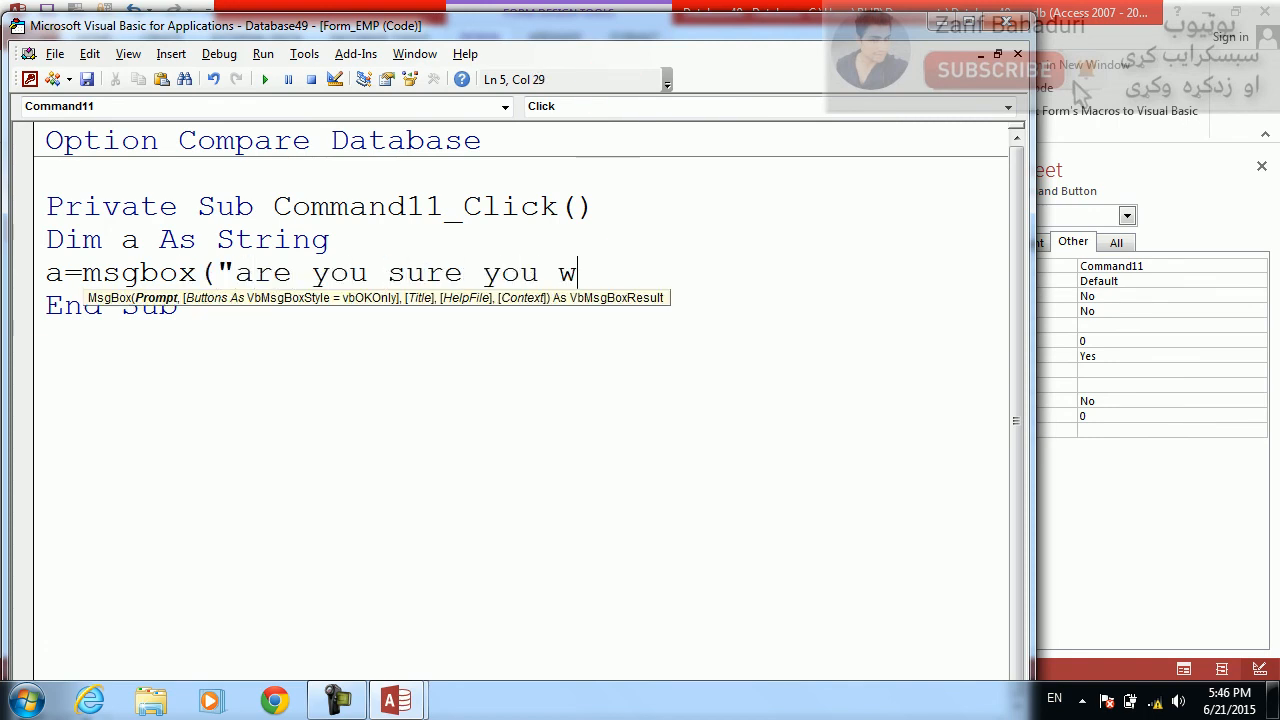
{"action": "type", "text": "ant to delete"}
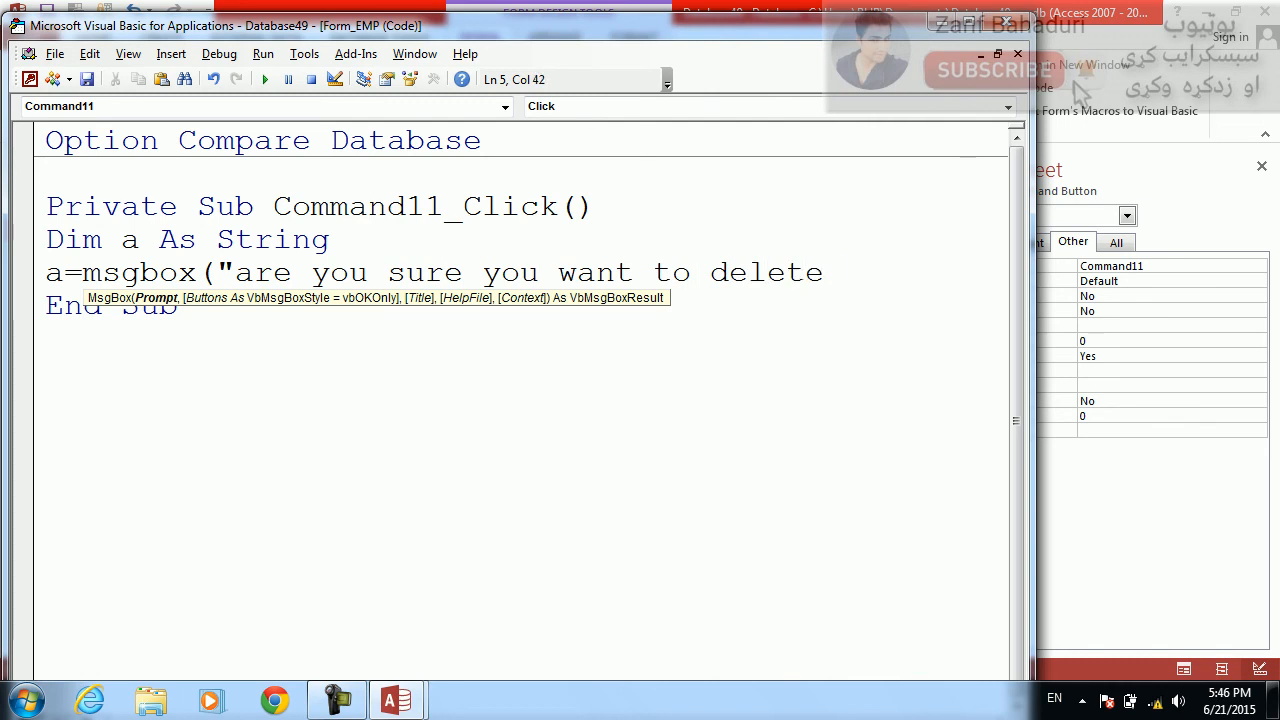
{"action": "type", "text": "\",vbyes"}
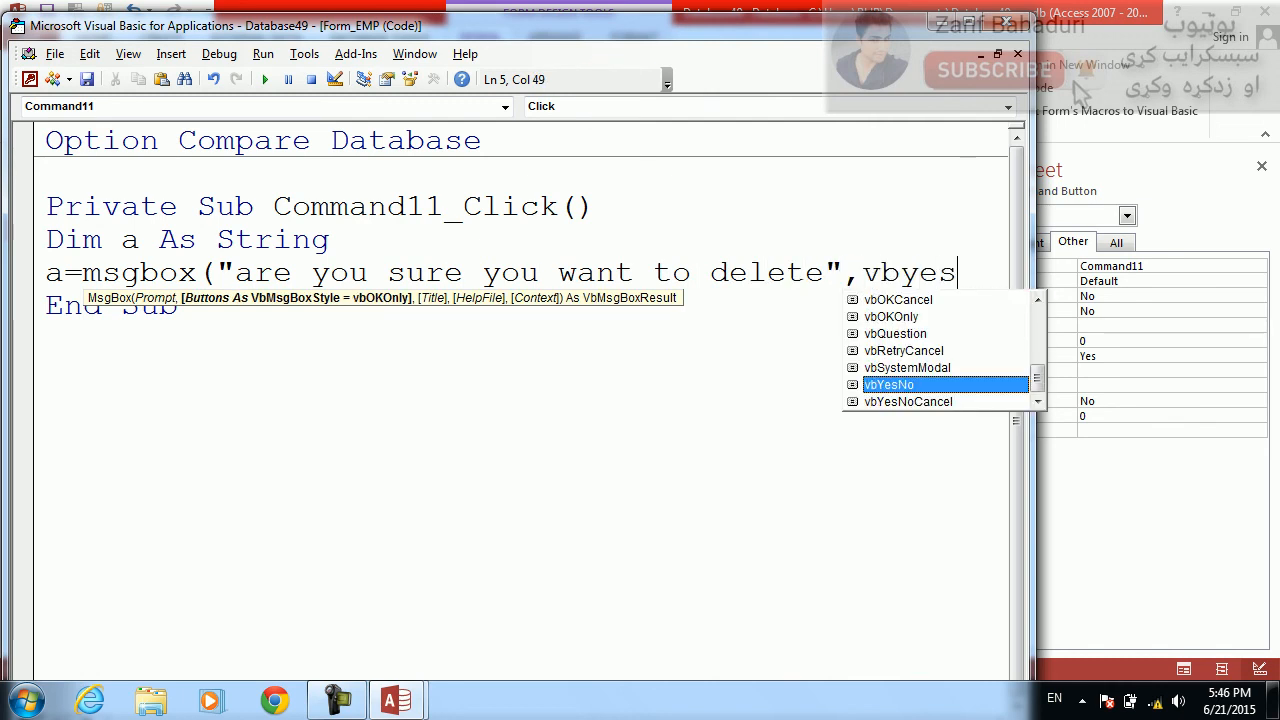
{"action": "type", "text": ",\"warning\")"}
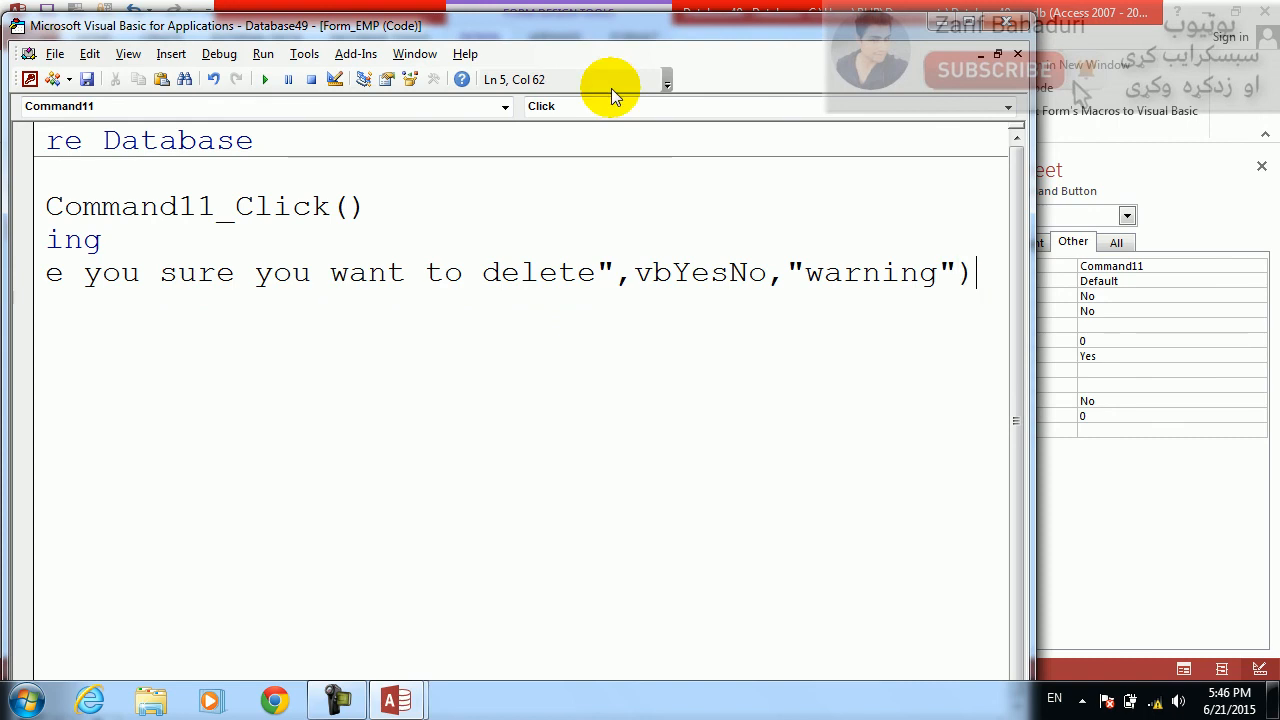
{"action": "key", "text": "Return"}
Step: Begin an If a = vbYes Then block and add DoCmd.SetWarnings off inside it
{"action": "type", "text": "if a=v"}
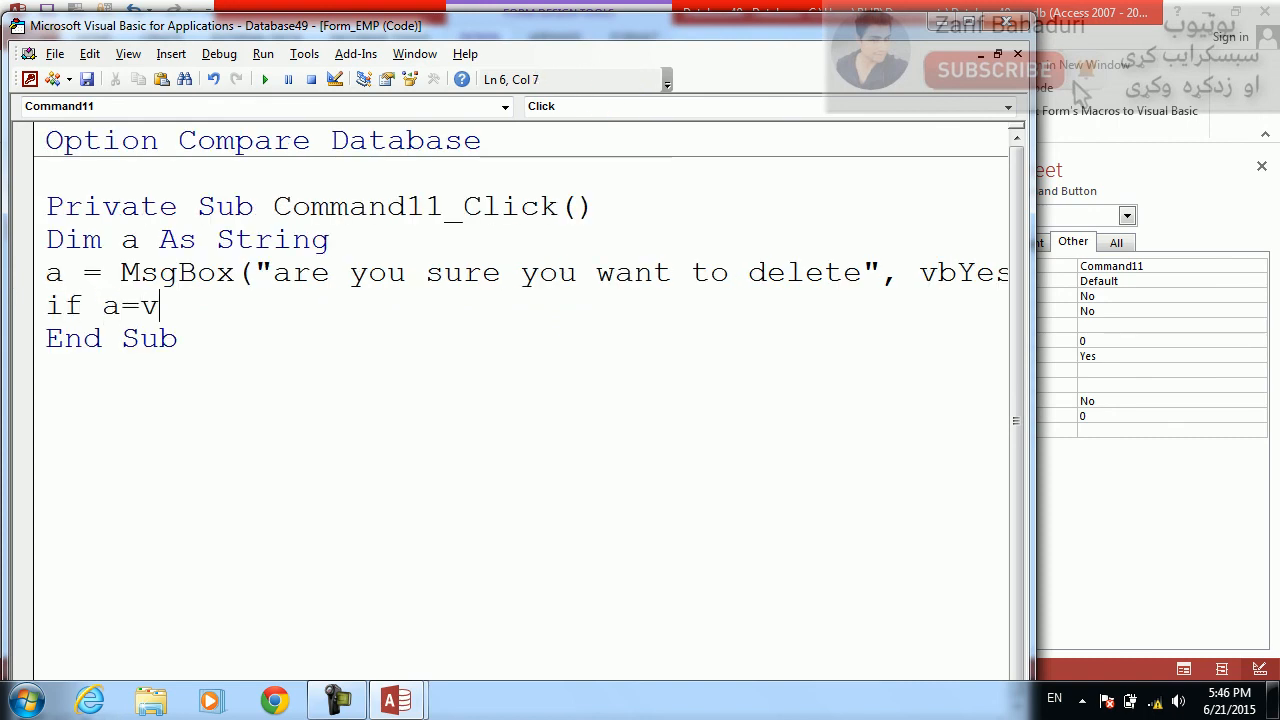
{"action": "type", "text": "byes then"}
{"action": "key", "text": "Return"}
{"action": "type", "text": "do"}
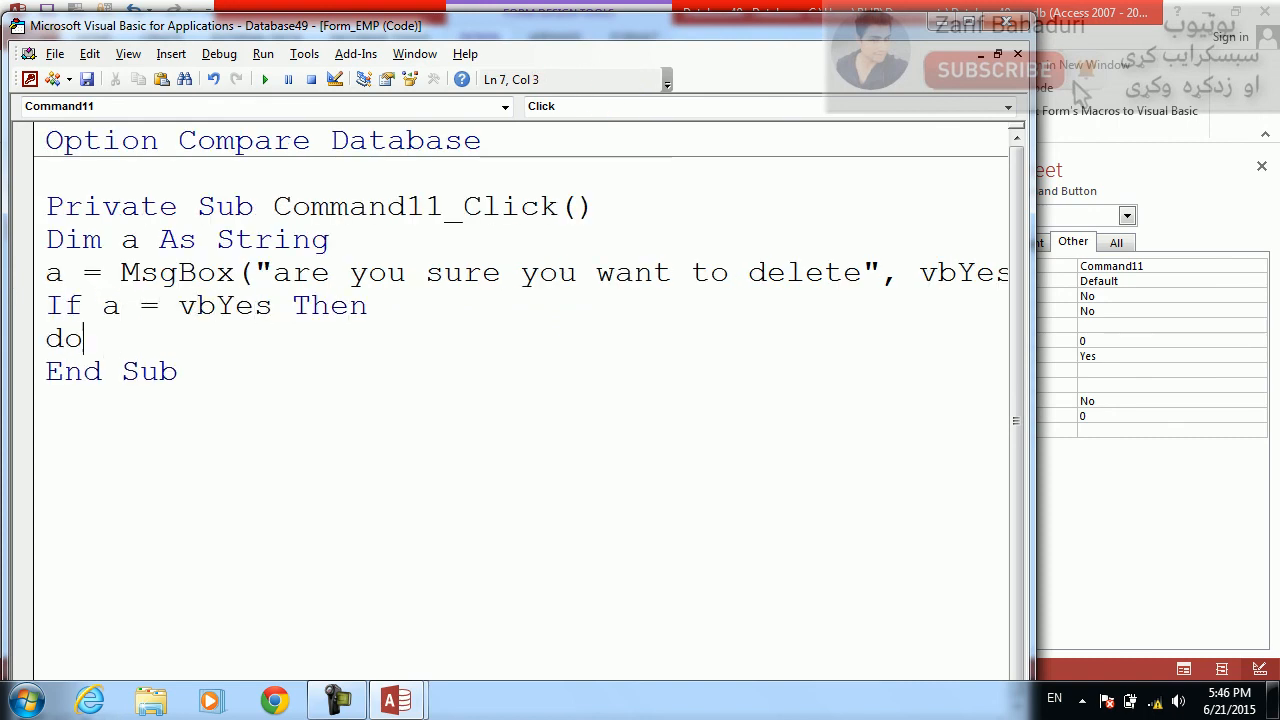
{"action": "type", "text": "cmd.setw"}
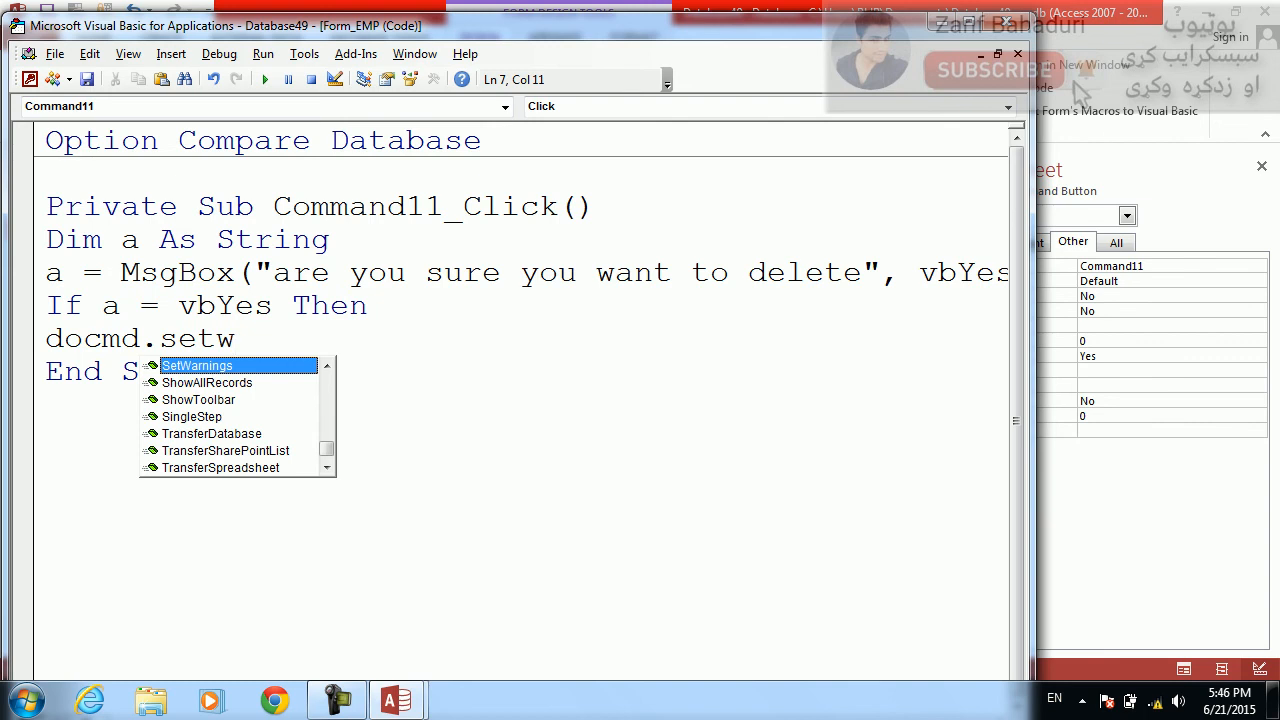
{"action": "type", "text": "arnings off"}
{"action": "key", "text": "Return"}
Step: Add DoCmd.OpenQuery "delete record" inside the If block to run the delete query
{"action": "type", "text": "docmd.openf"}
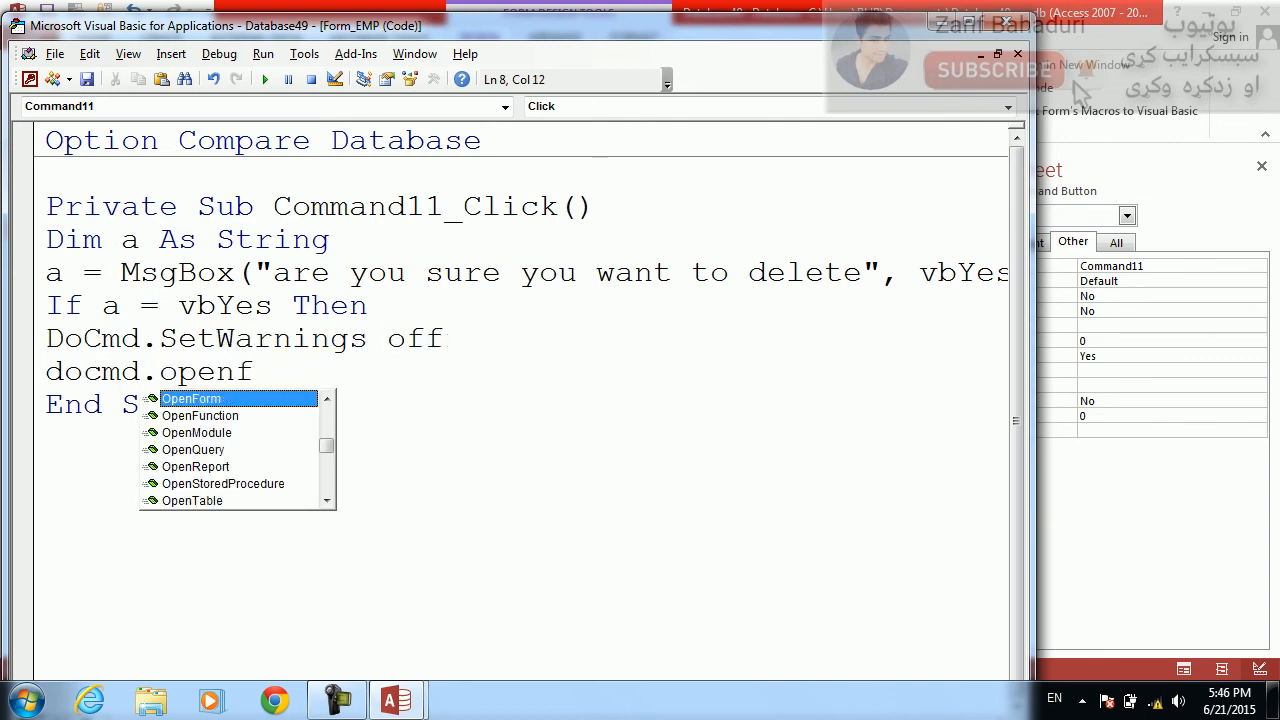
{"action": "key", "text": "BackSpace"}
{"action": "type", "text": "Query \""}
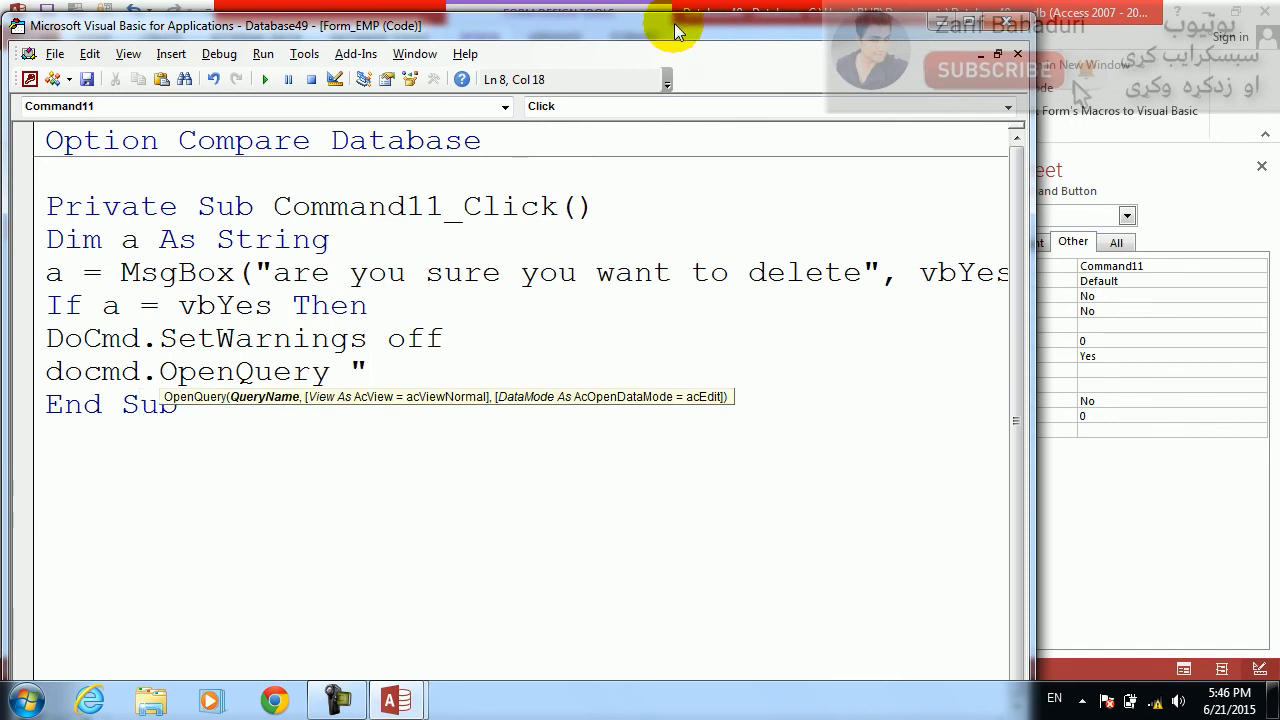
{"action": "left_click_drag", "start_coordinate": [663, 29], "coordinate": [897, 80]}
{"action": "type", "text": "delete"}
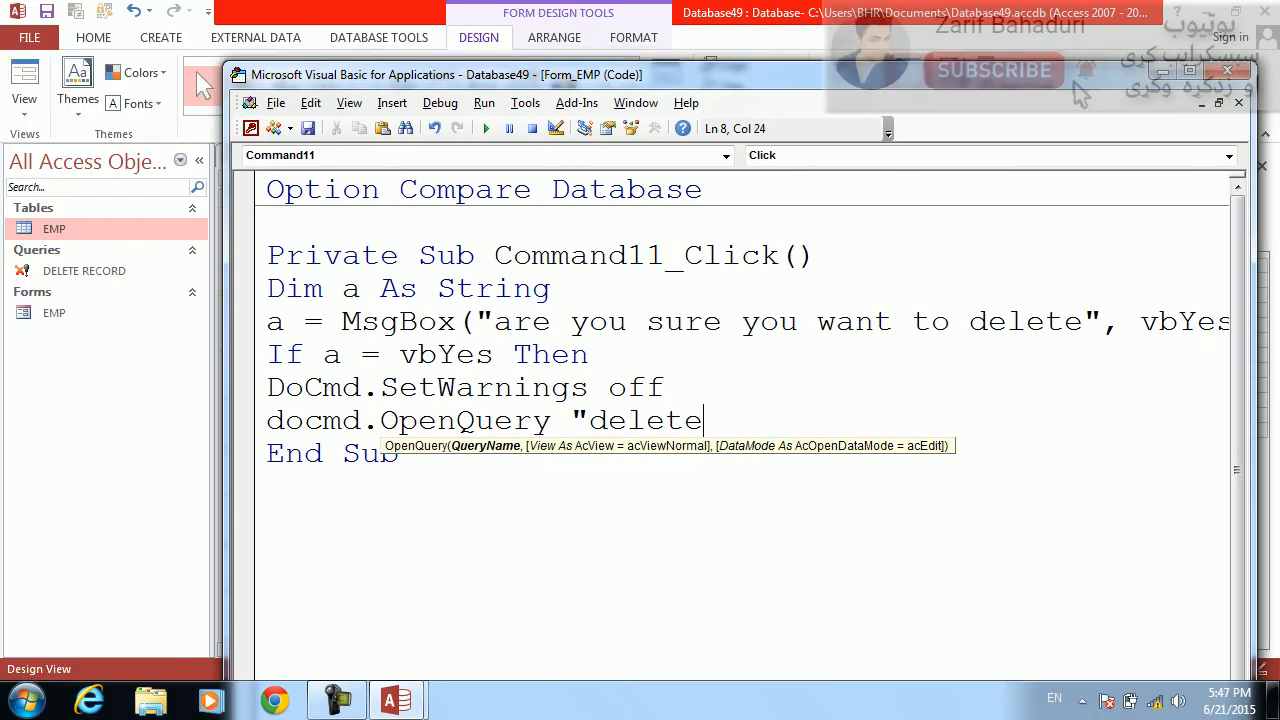
{"action": "type", "text": " record\""}
{"action": "key", "text": "Return"}
Step: Add a DoCmd requery line, finish the block with Else and End If, and save and close the code
{"action": "type", "text": "docmd.req"}
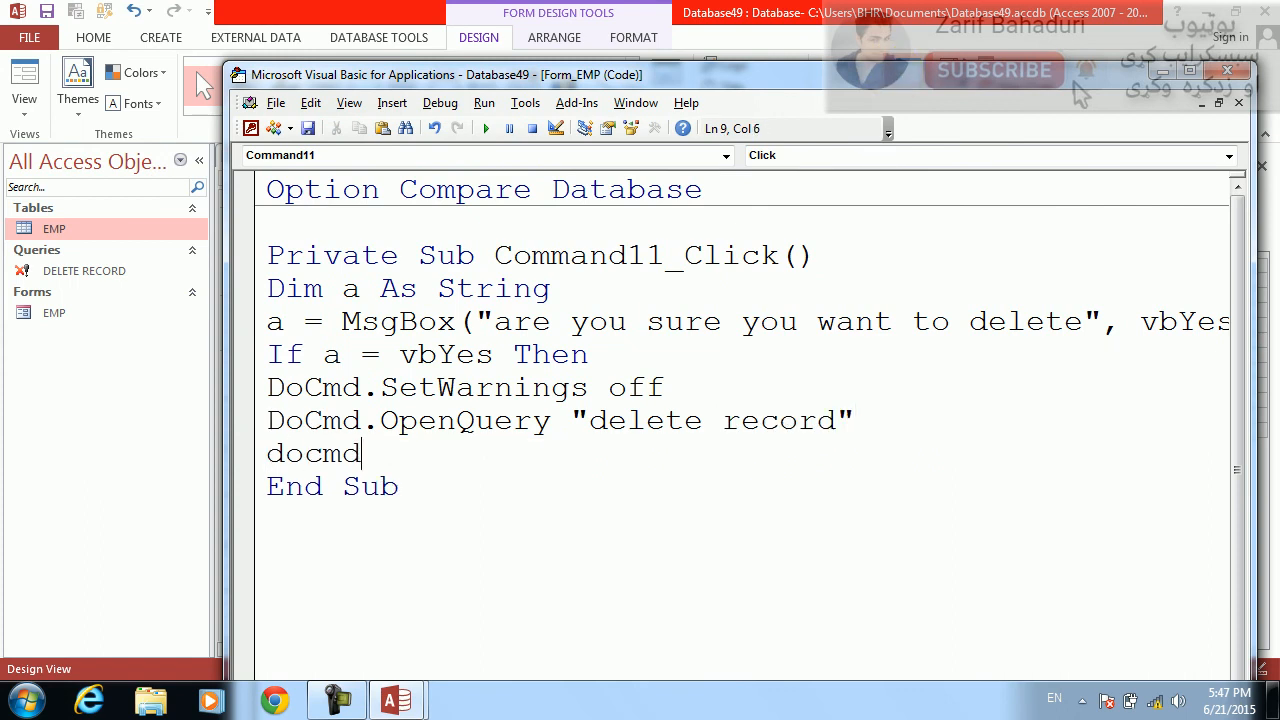
{"action": "key", "text": "Return"}
{"action": "type", "text": "else"}
{"action": "key", "text": "Return"}
{"action": "type", "text": "endif"}
{"action": "key", "text": "ctrl+s"}
{"action": "key", "text": "alt+F4"}
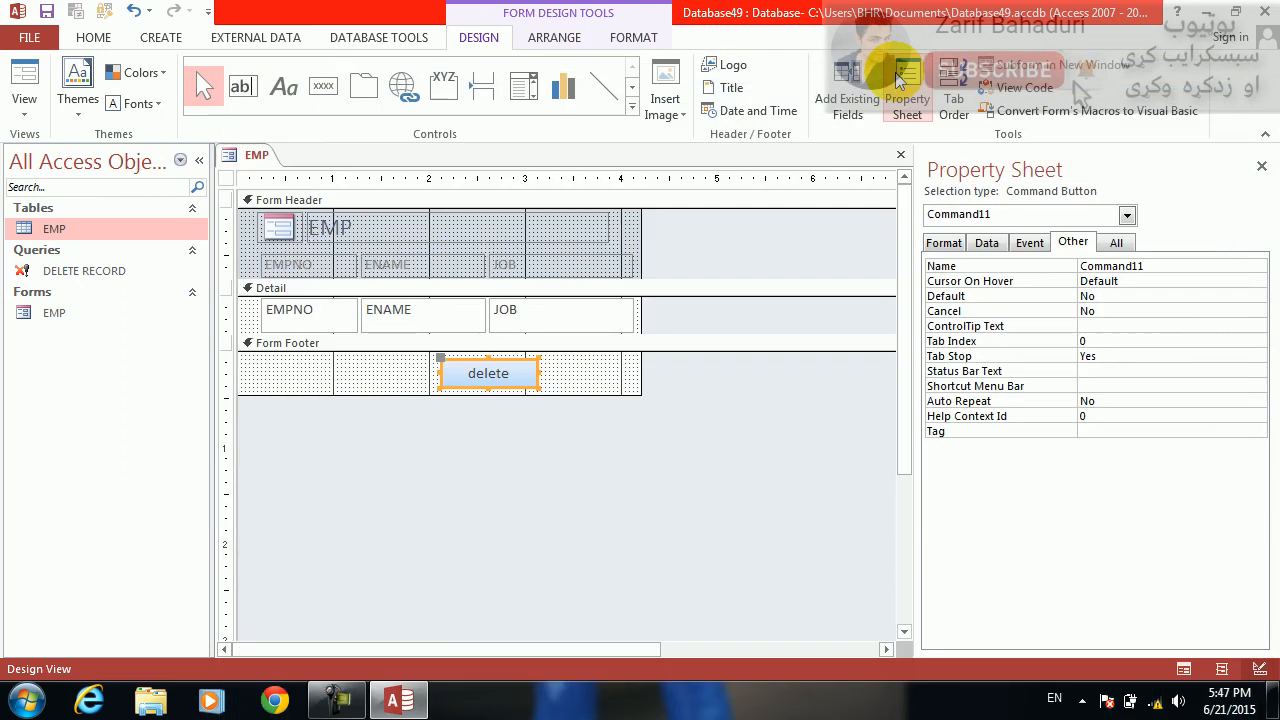
Step: Show the EMP form in Form View with the Navigation Pane collapsed, and test the delete button by answering No
{"action": "left_click", "coordinate": [22, 80]}
{"action": "left_click_drag", "start_coordinate": [306, 176], "coordinate": [736, 119]}
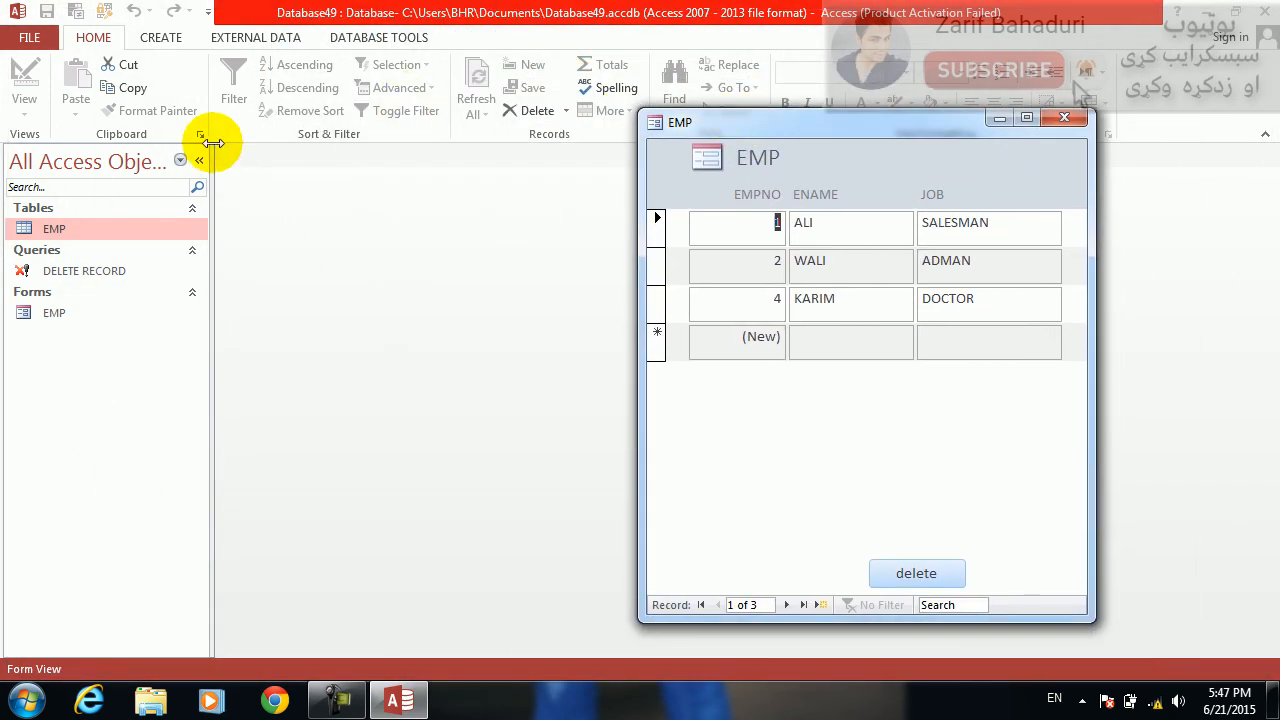
{"action": "left_click", "coordinate": [200, 158]}
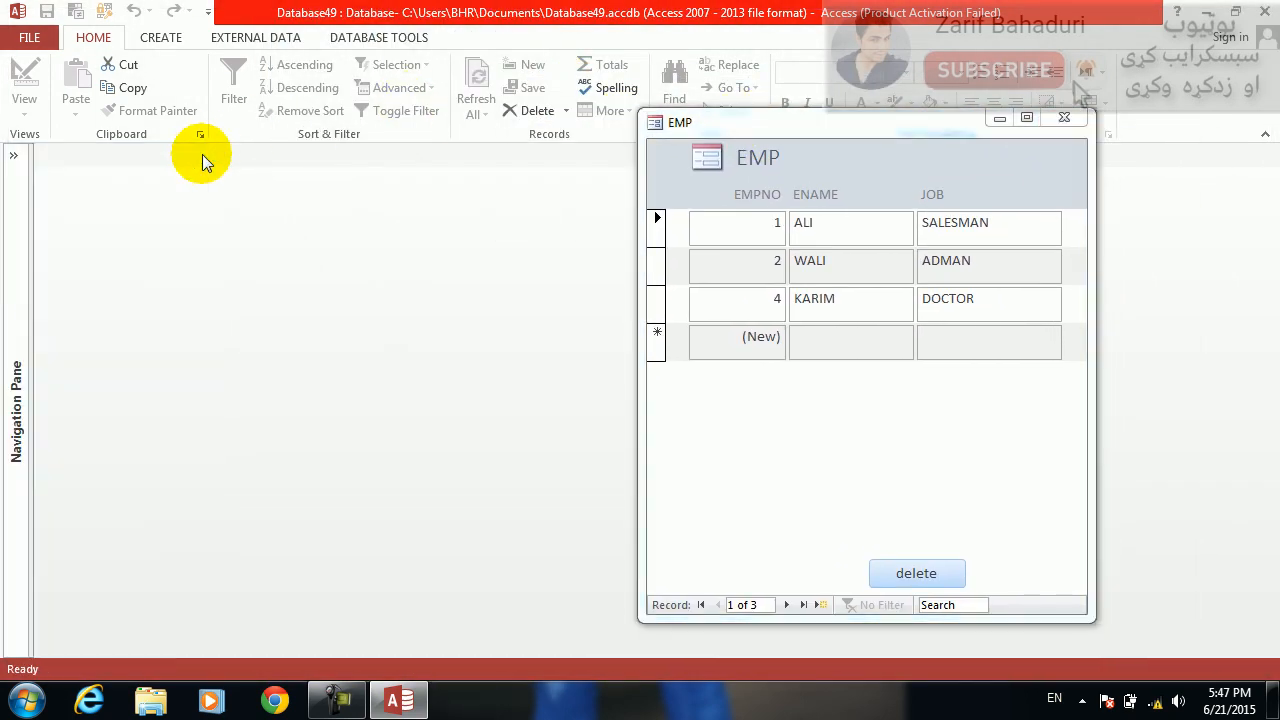
{"action": "left_click_drag", "start_coordinate": [829, 121], "coordinate": [634, 142]}
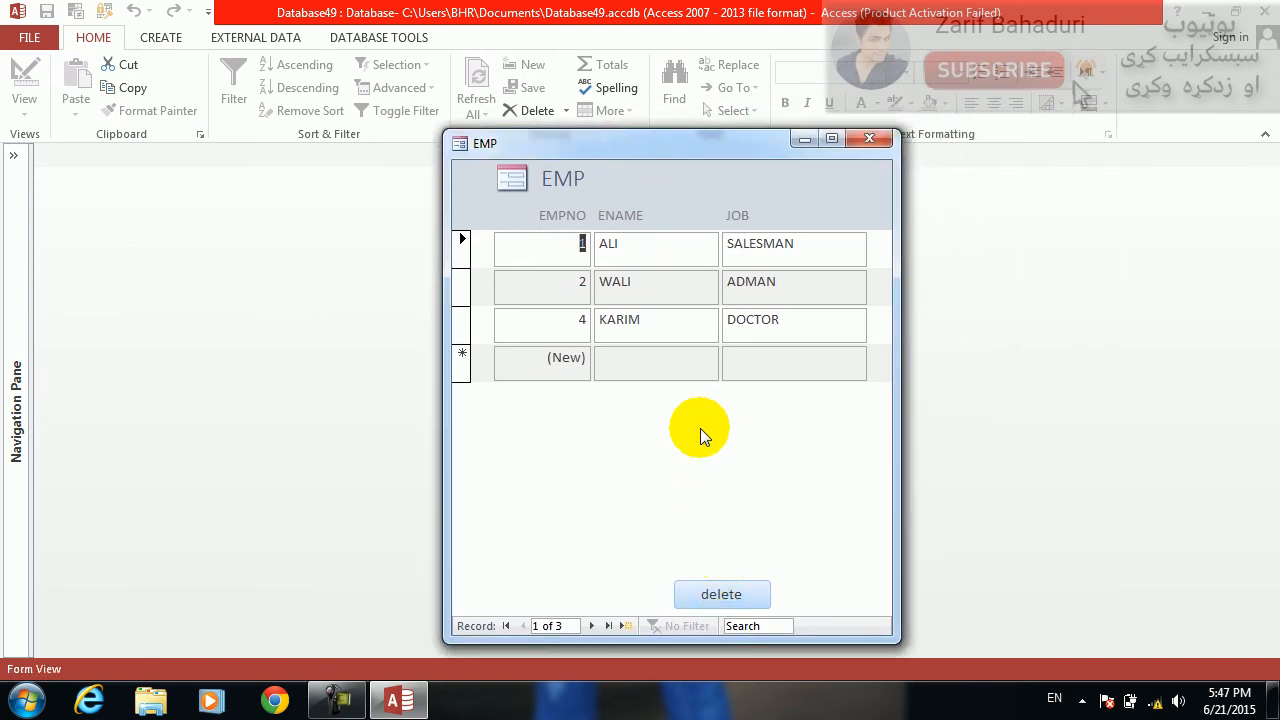
{"action": "left_click", "coordinate": [727, 590]}
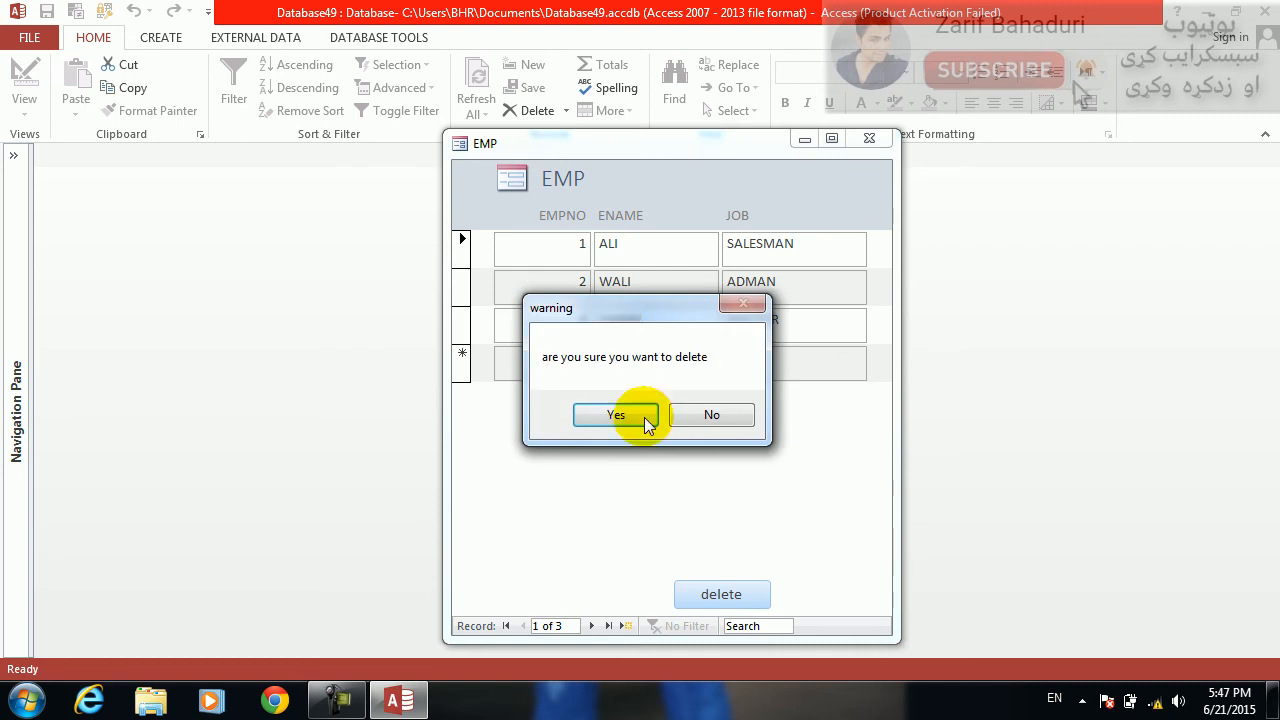
{"action": "left_click", "coordinate": [707, 416]}
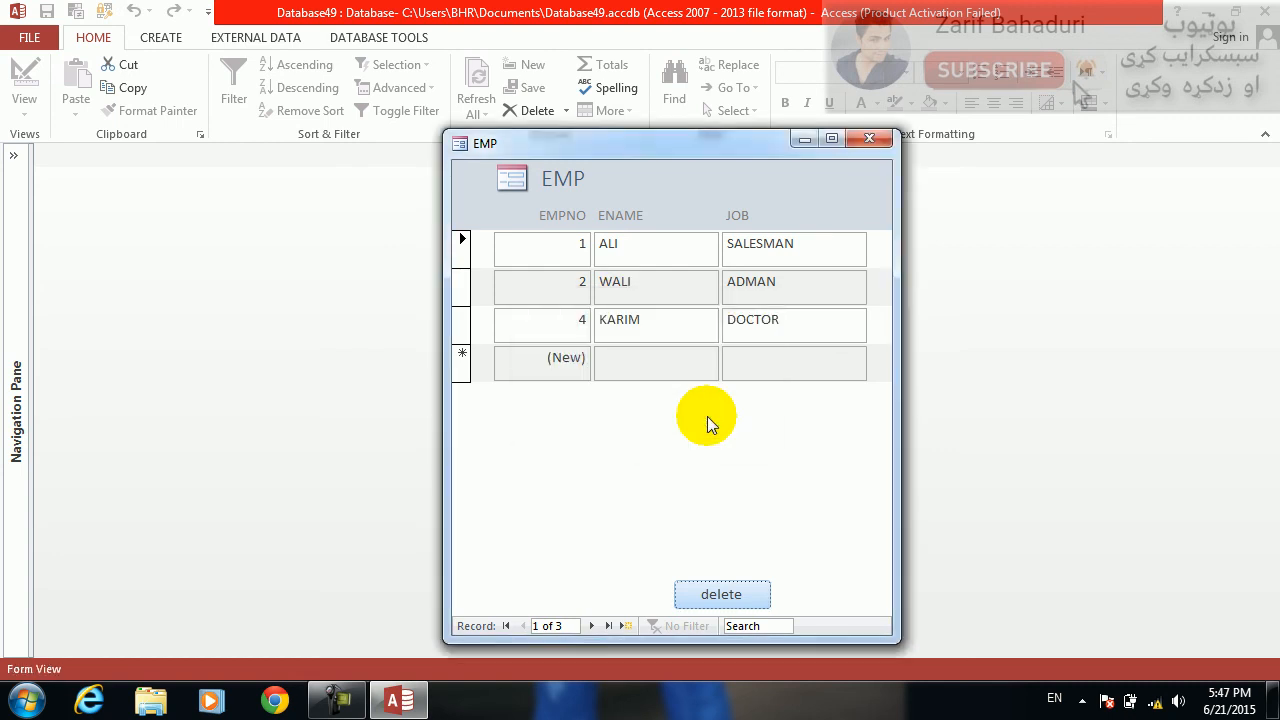
Step: Delete the first employee's record with the delete button, answering Yes and entering that employee's number and name
{"action": "left_click", "coordinate": [716, 595]}
{"action": "left_click", "coordinate": [629, 415]}
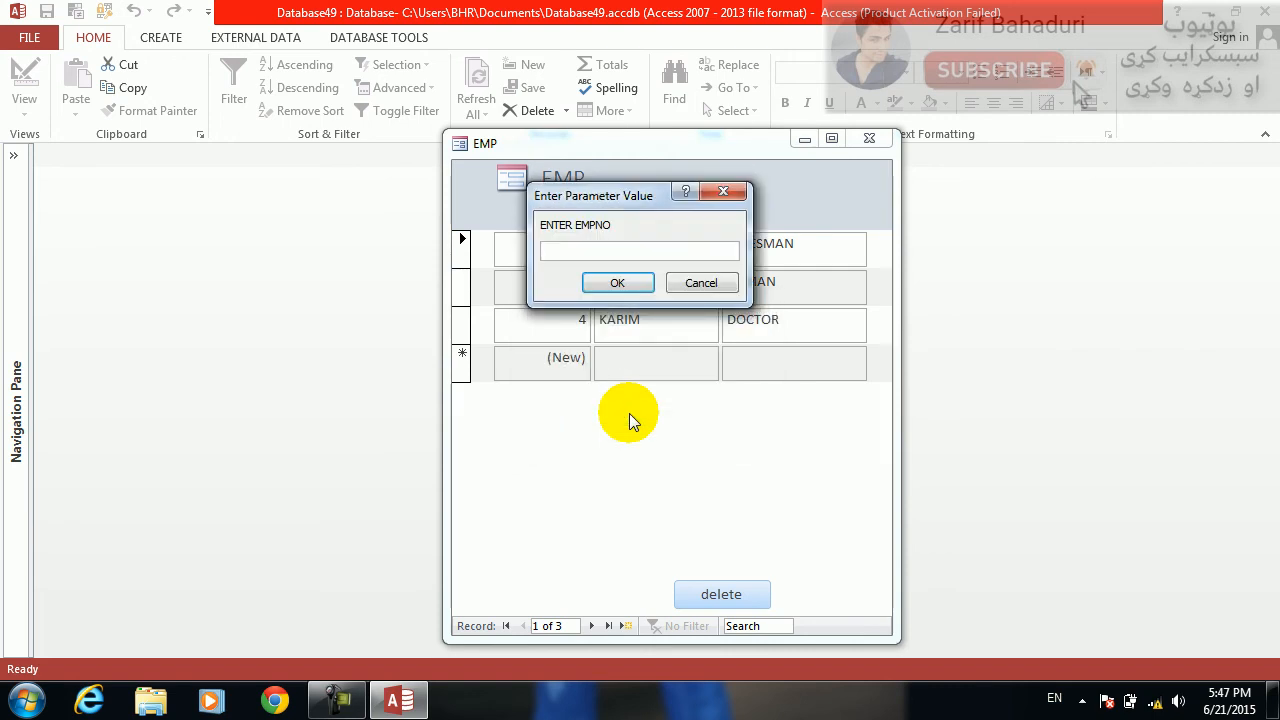
{"action": "left_click_drag", "start_coordinate": [625, 193], "coordinate": [699, 443]}
{"action": "type", "text": "1"}
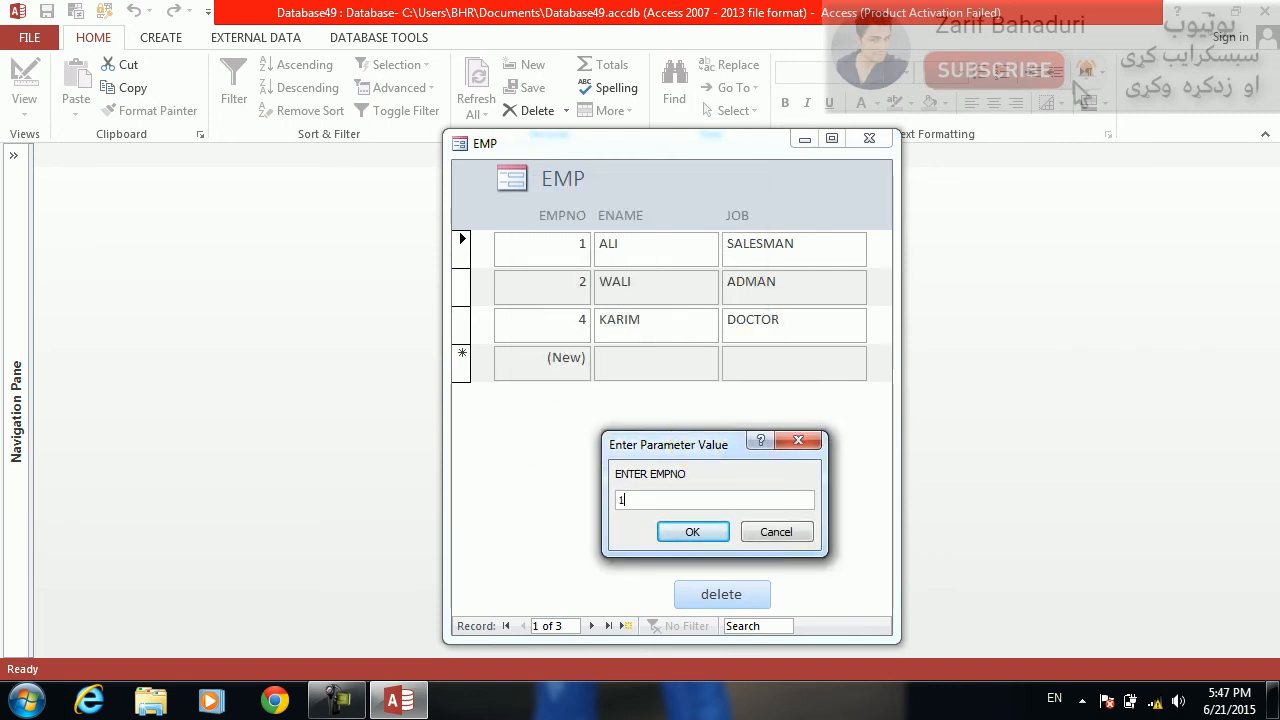
{"action": "key", "text": "Return"}
{"action": "type", "text": "ali"}
{"action": "key", "text": "Return"}
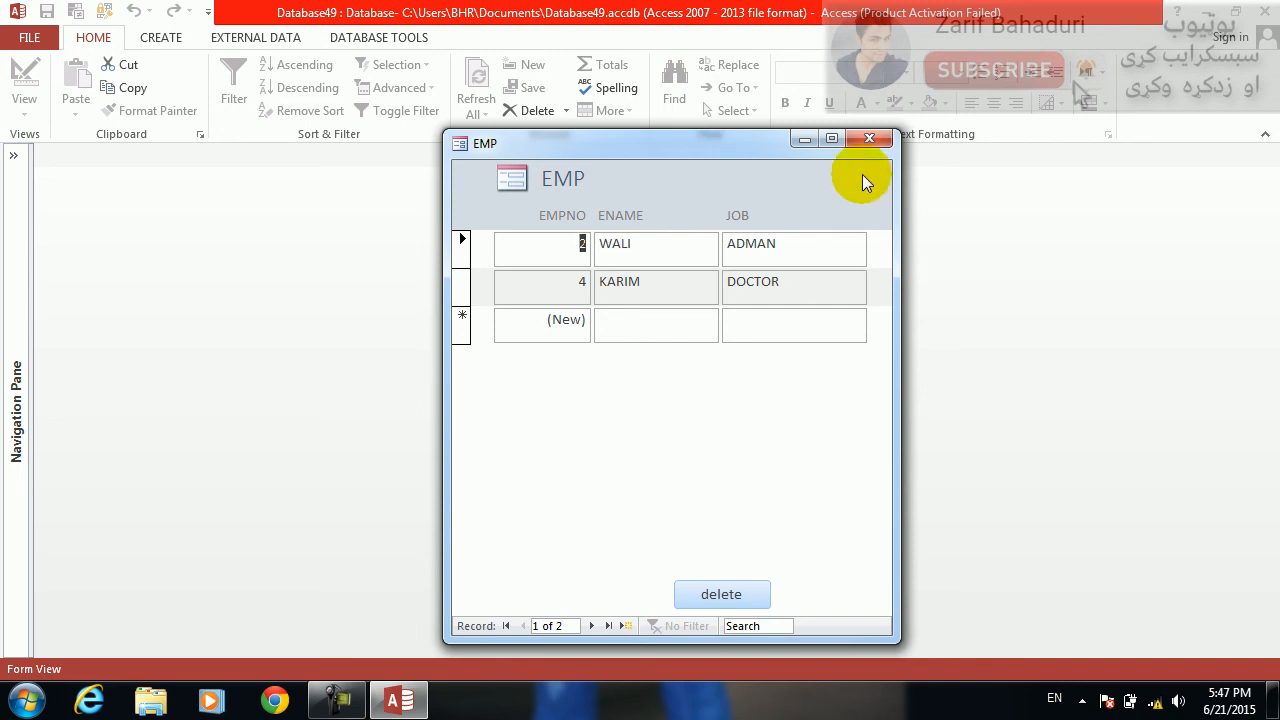
Step: Close the EMP form and start a new query design on the EMP table with the Property Sheet hidden
{"action": "left_click", "coordinate": [864, 147]}
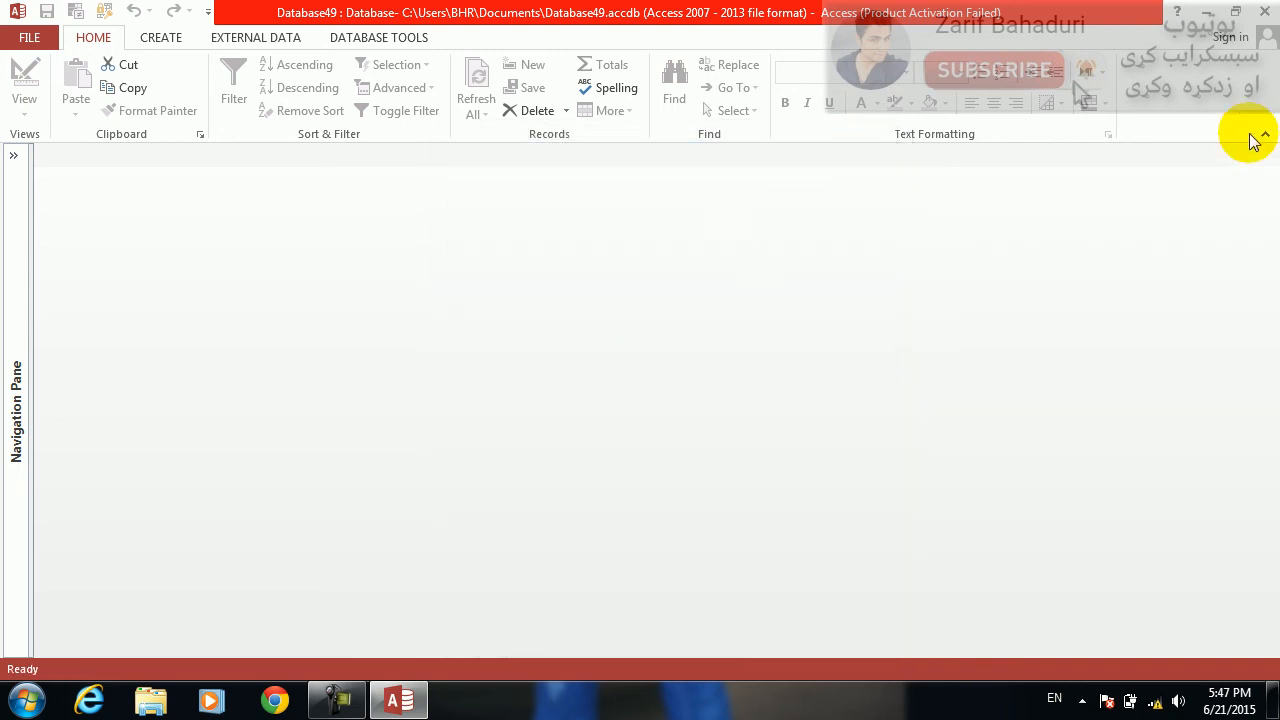
{"action": "left_click", "coordinate": [18, 206]}
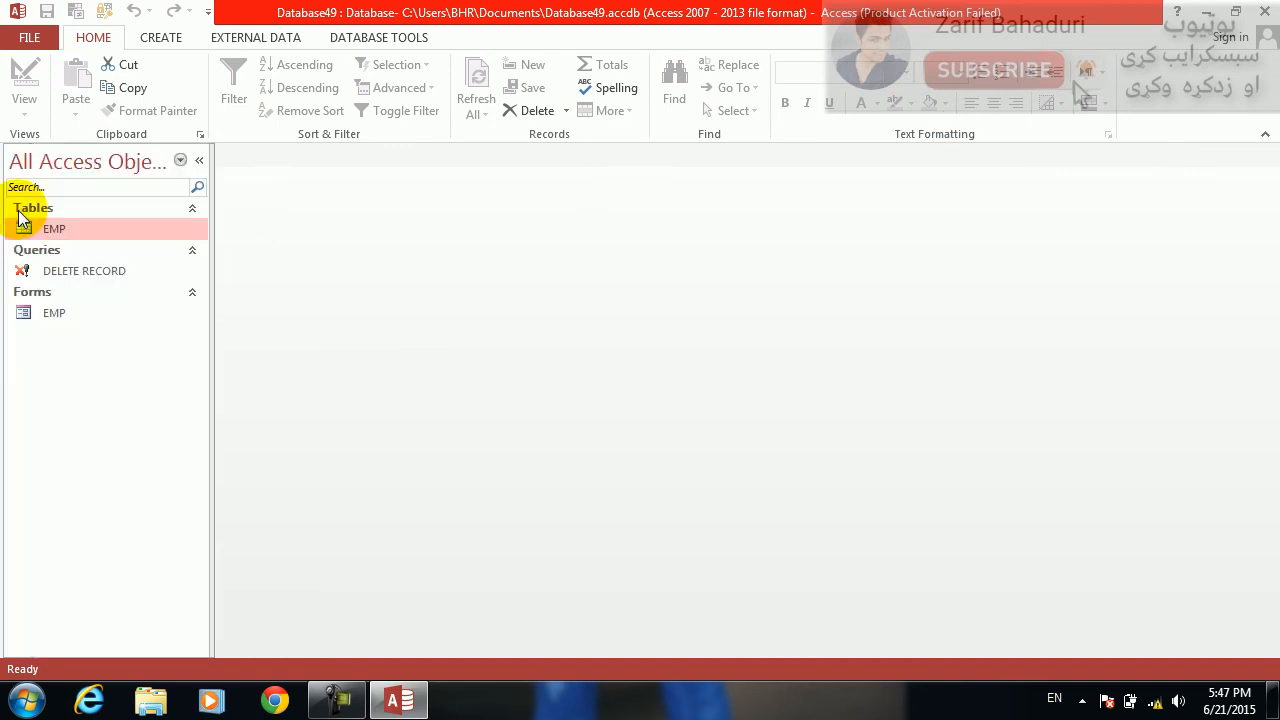
{"action": "left_click", "coordinate": [163, 42]}
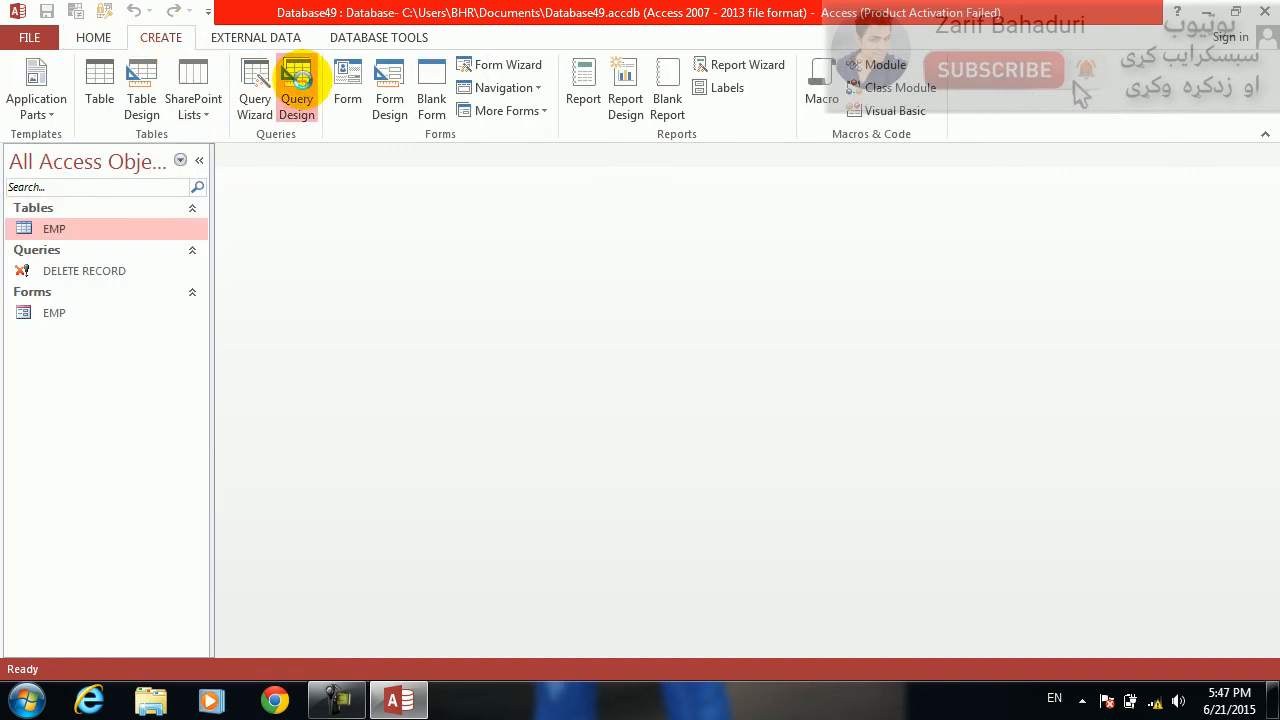
{"action": "left_click", "coordinate": [303, 80]}
{"action": "key", "text": "Escape"}
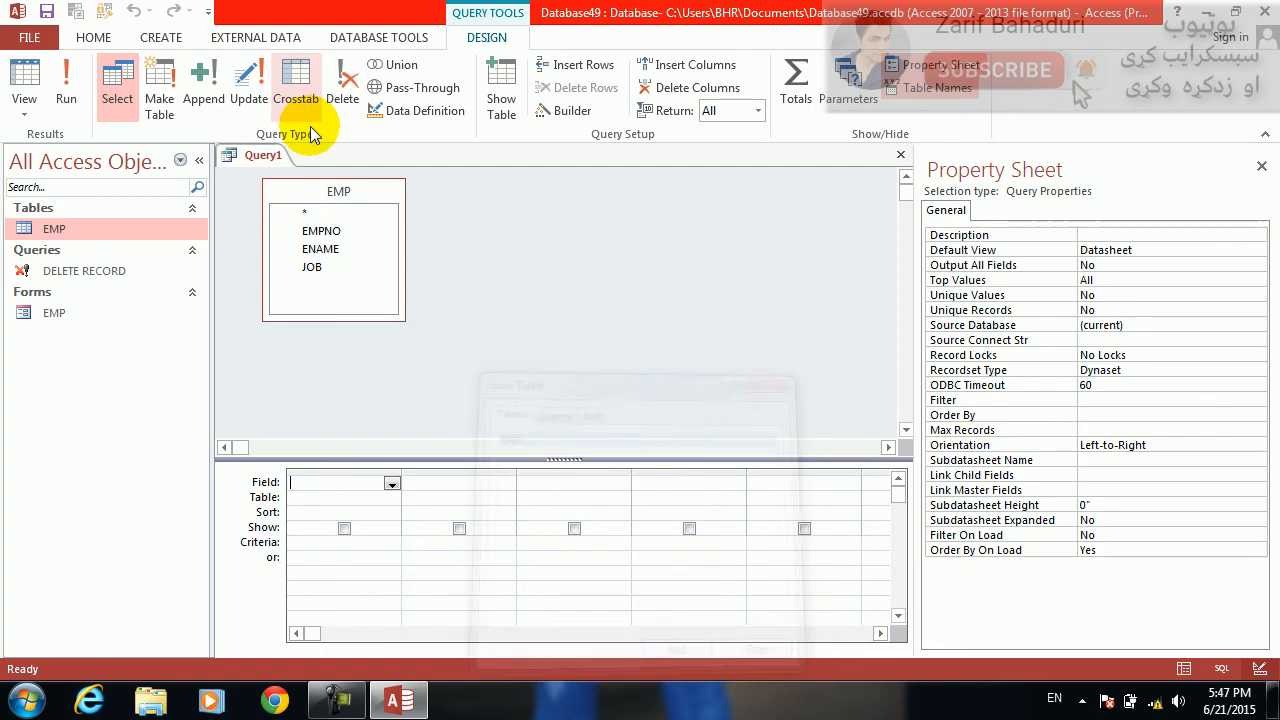
{"action": "left_click", "coordinate": [1261, 164]}
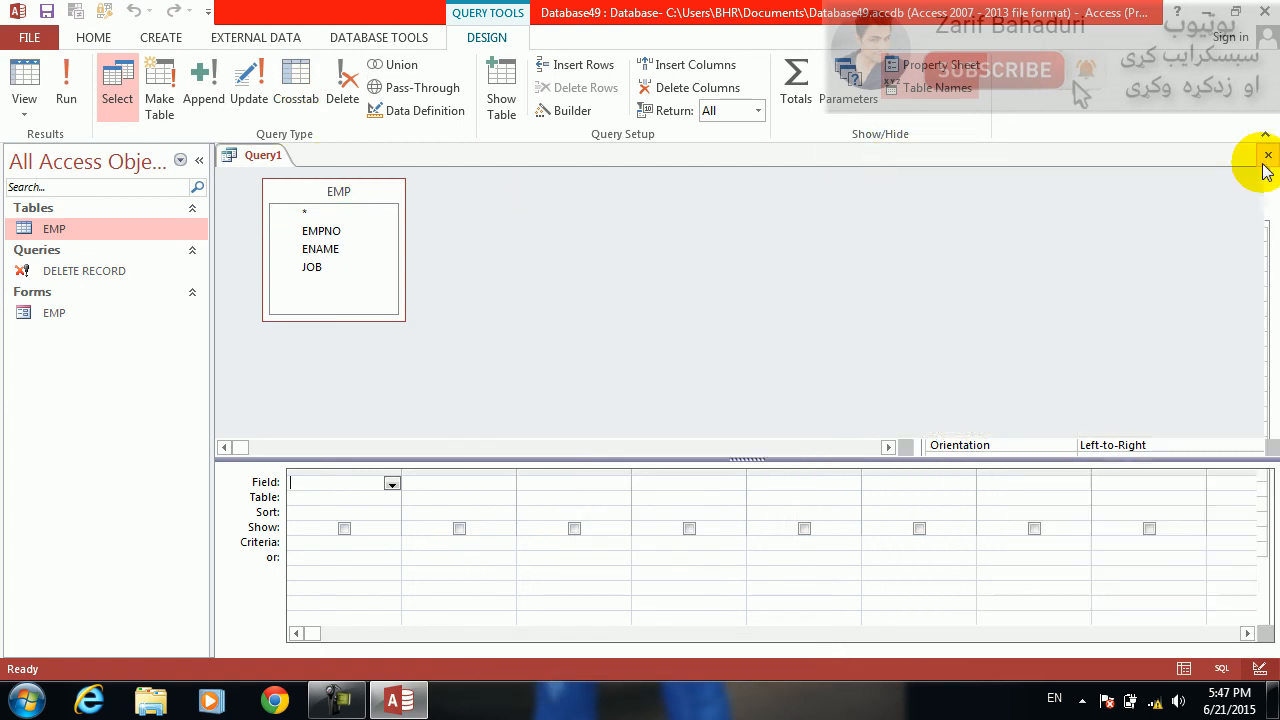
Step: Add the EMPNO, ENAME and JOB fields to the query grid and make the query a delete query
{"action": "double_click", "coordinate": [341, 194]}
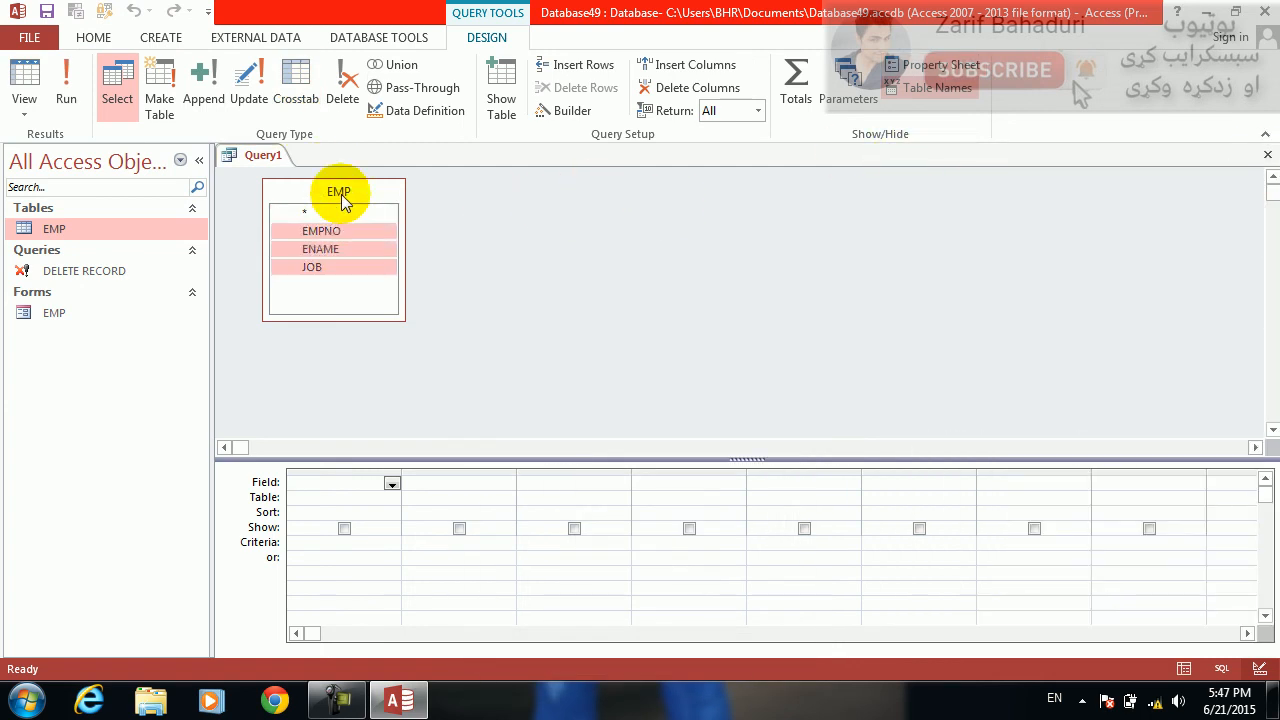
{"action": "left_click_drag", "start_coordinate": [322, 240], "coordinate": [330, 492]}
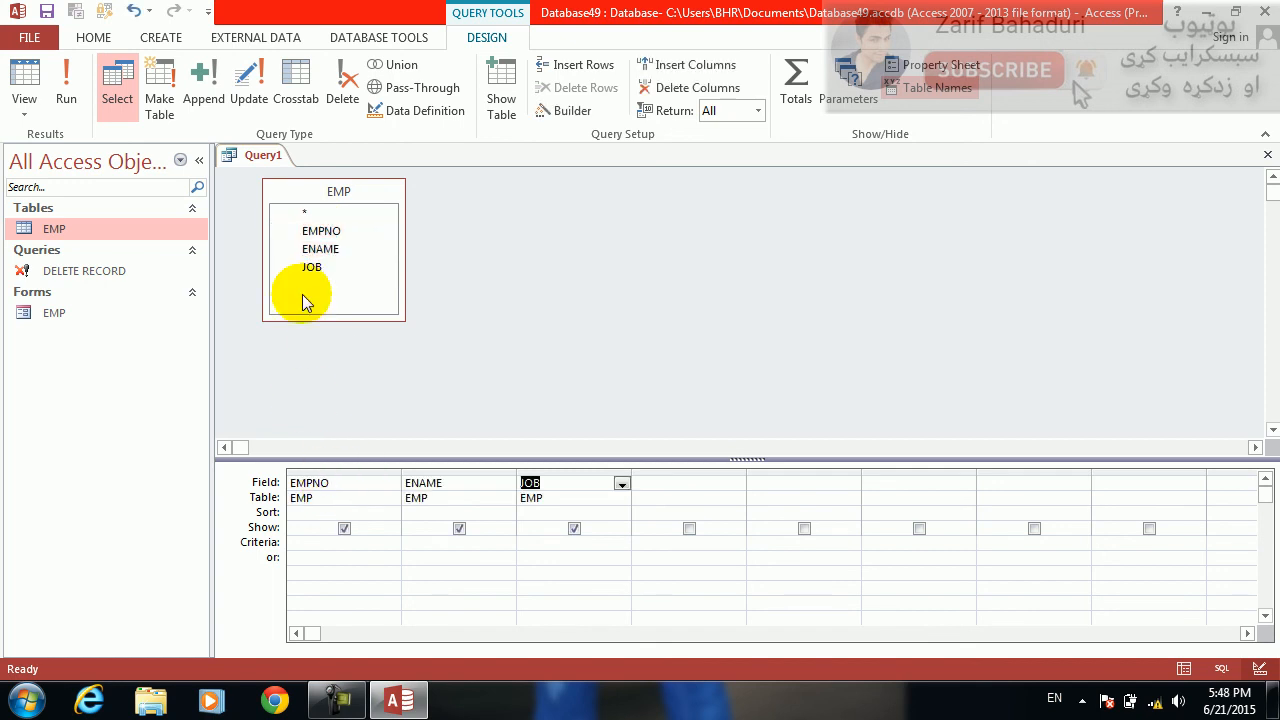
{"action": "left_click", "coordinate": [341, 100]}
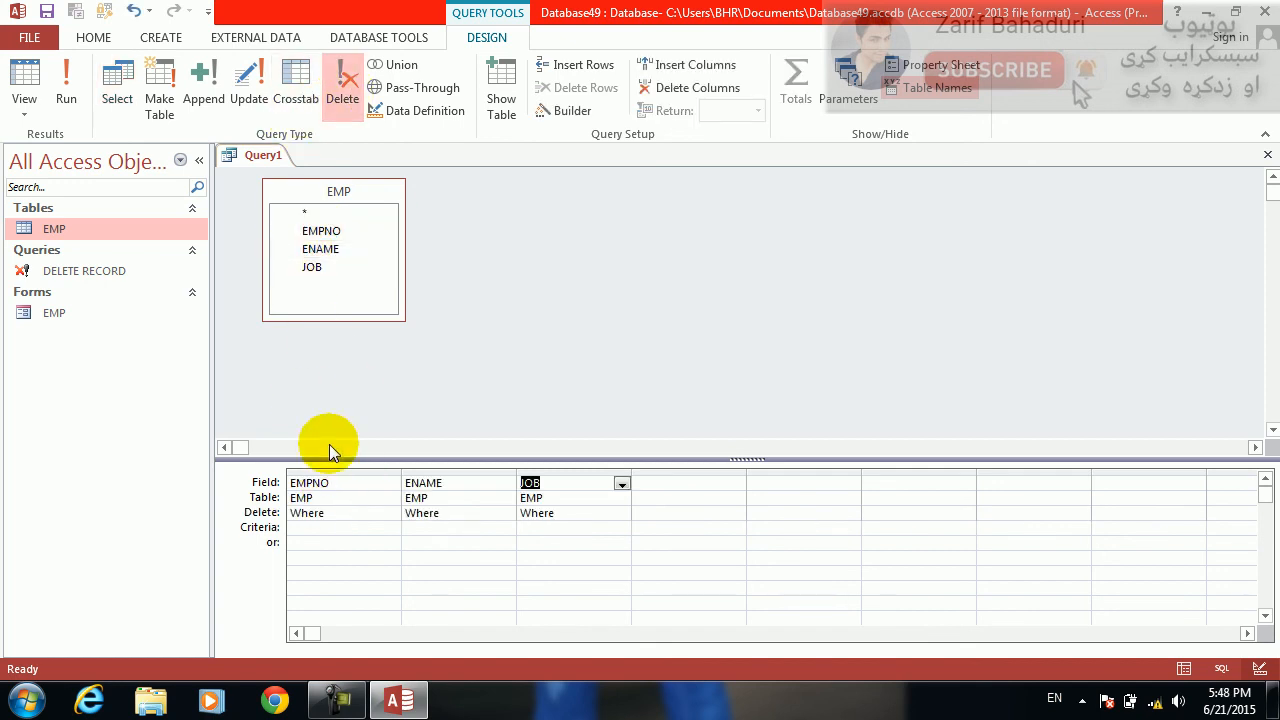
{"action": "left_click_drag", "start_coordinate": [341, 459], "coordinate": [341, 452]}
{"action": "left_click", "coordinate": [315, 521]}
{"action": "left_click", "coordinate": [408, 521]}
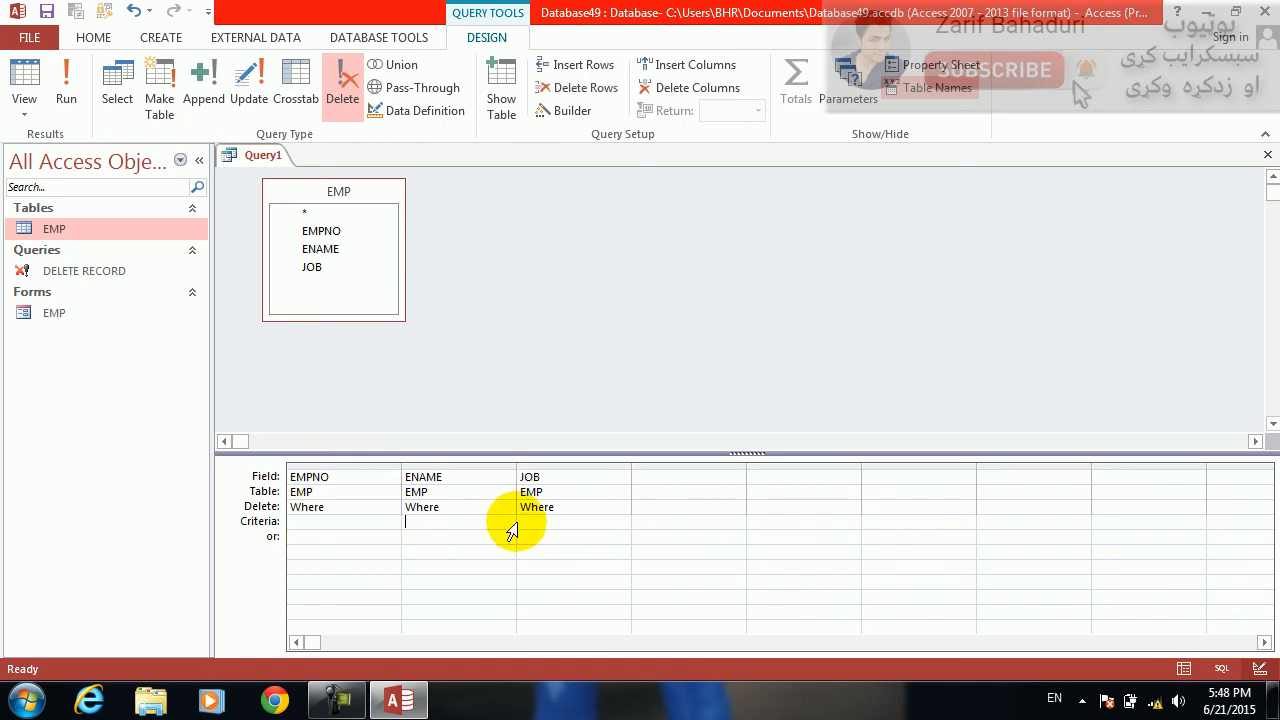
{"action": "left_click", "coordinate": [370, 538]}
{"action": "left_click", "coordinate": [482, 396]}
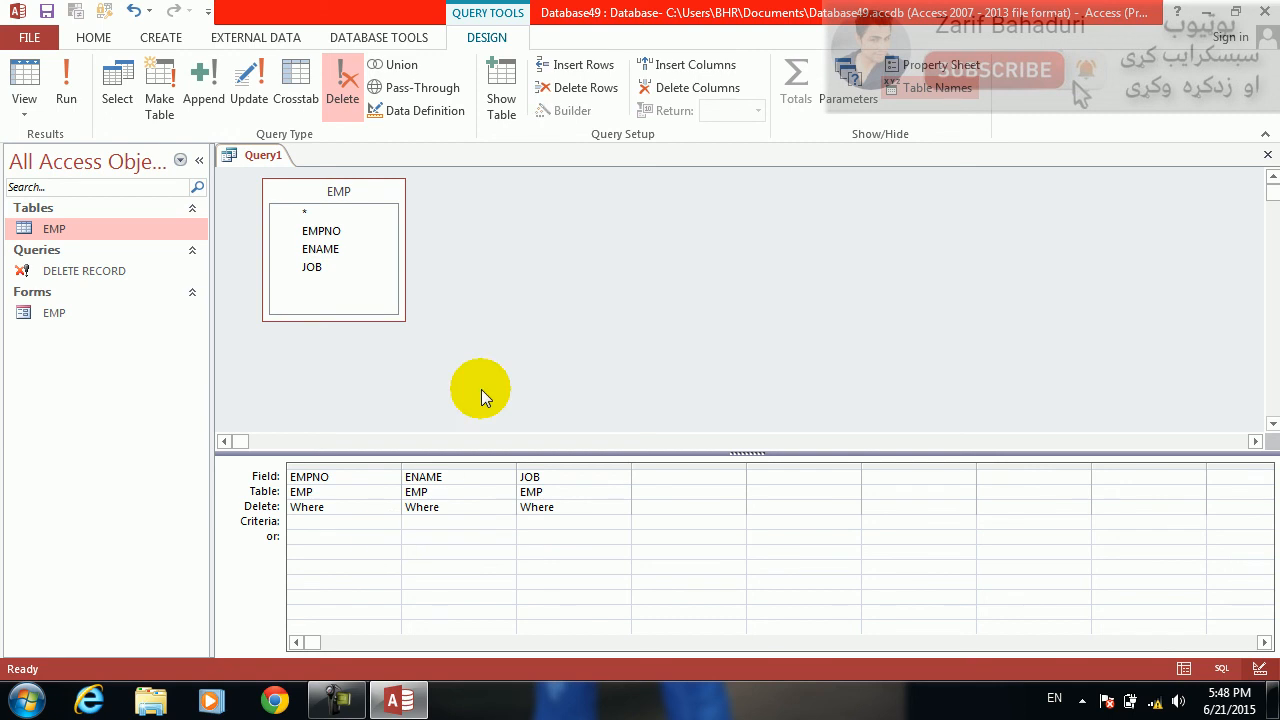
Step: Change the query to a union query and try to close the database, saving the query as Query1
{"action": "left_click", "coordinate": [389, 66]}
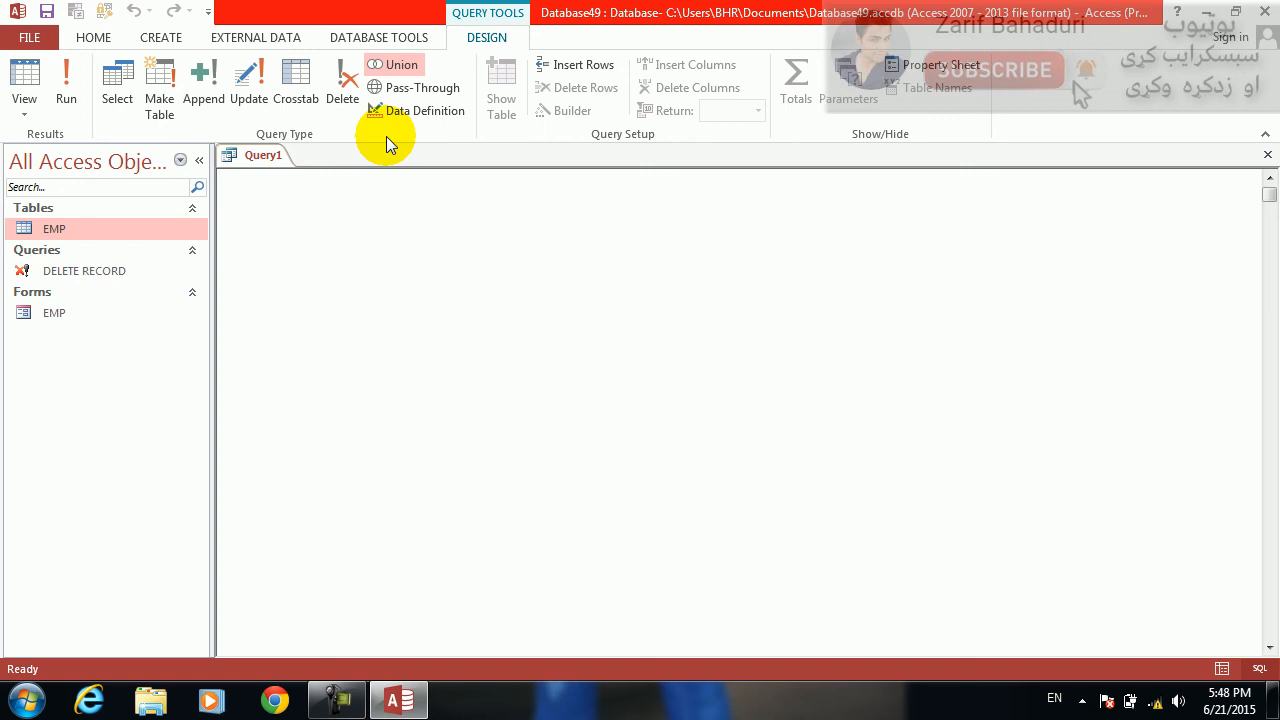
{"action": "left_click", "coordinate": [1268, 14]}
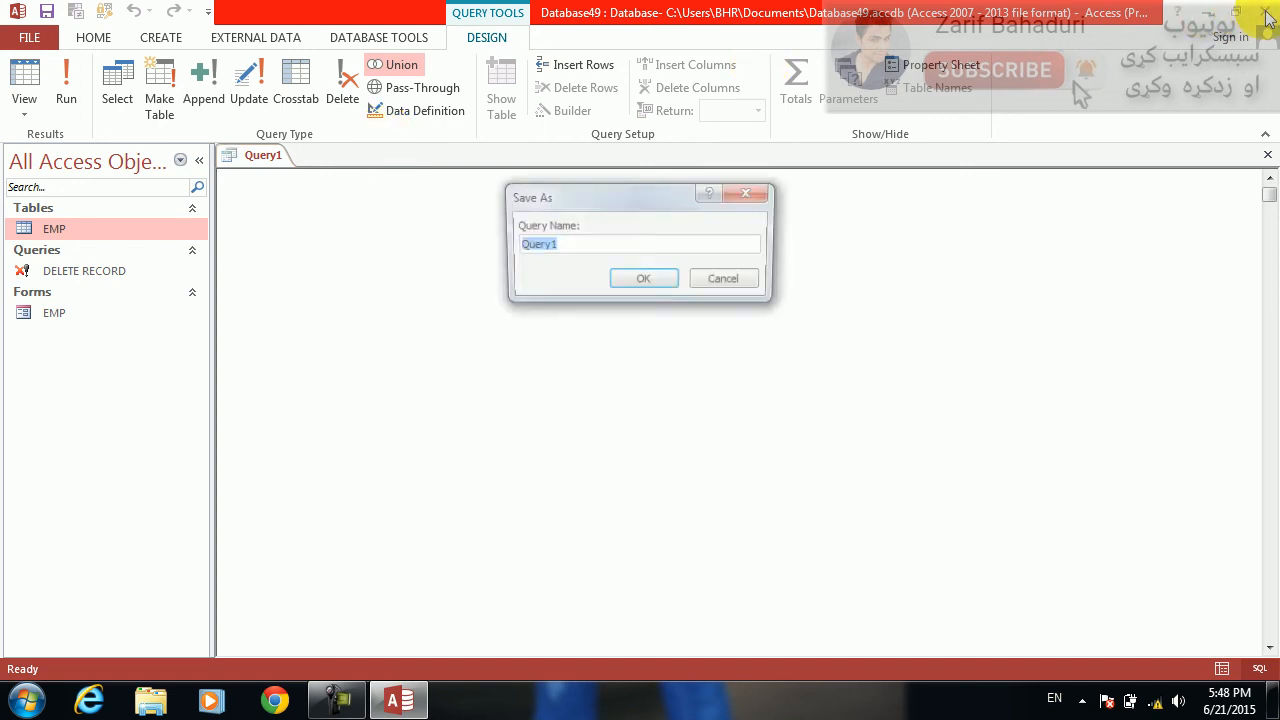
{"action": "left_click", "coordinate": [644, 281]}
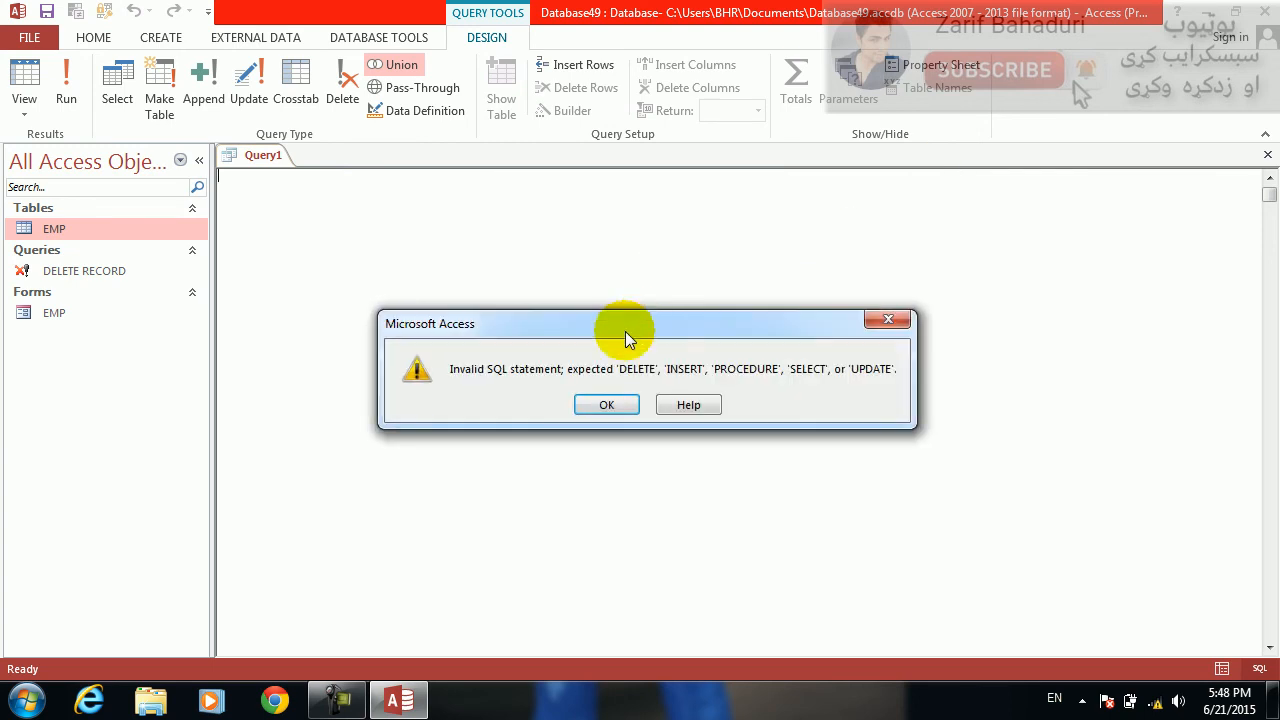
{"action": "left_click", "coordinate": [600, 403]}
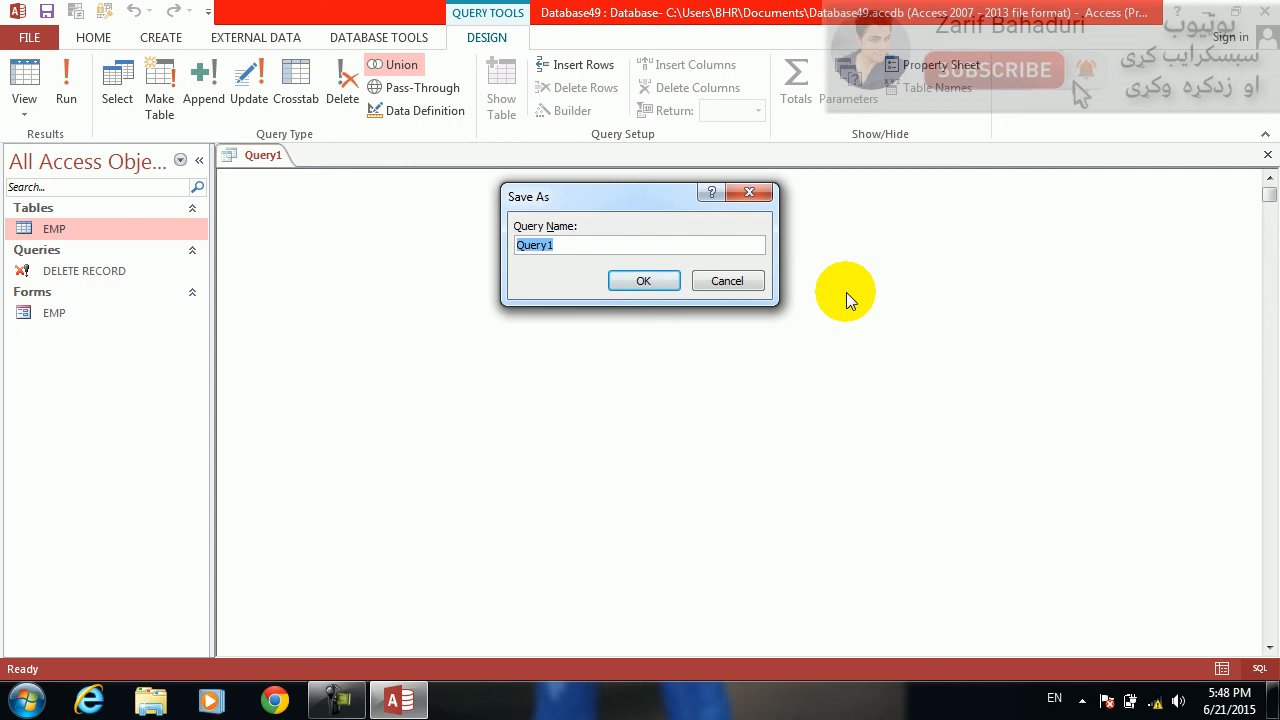
{"action": "key", "text": "Return"}
{"action": "key", "text": "Return"}
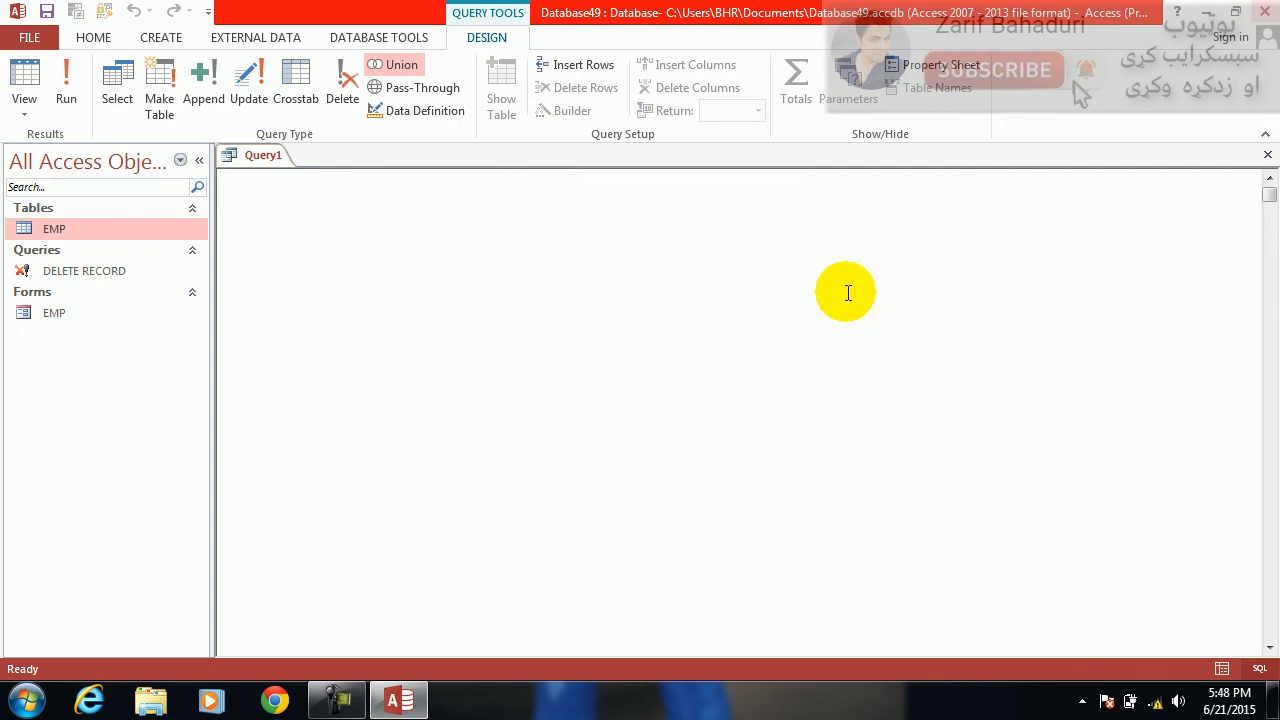
{"action": "key", "text": "alt"}
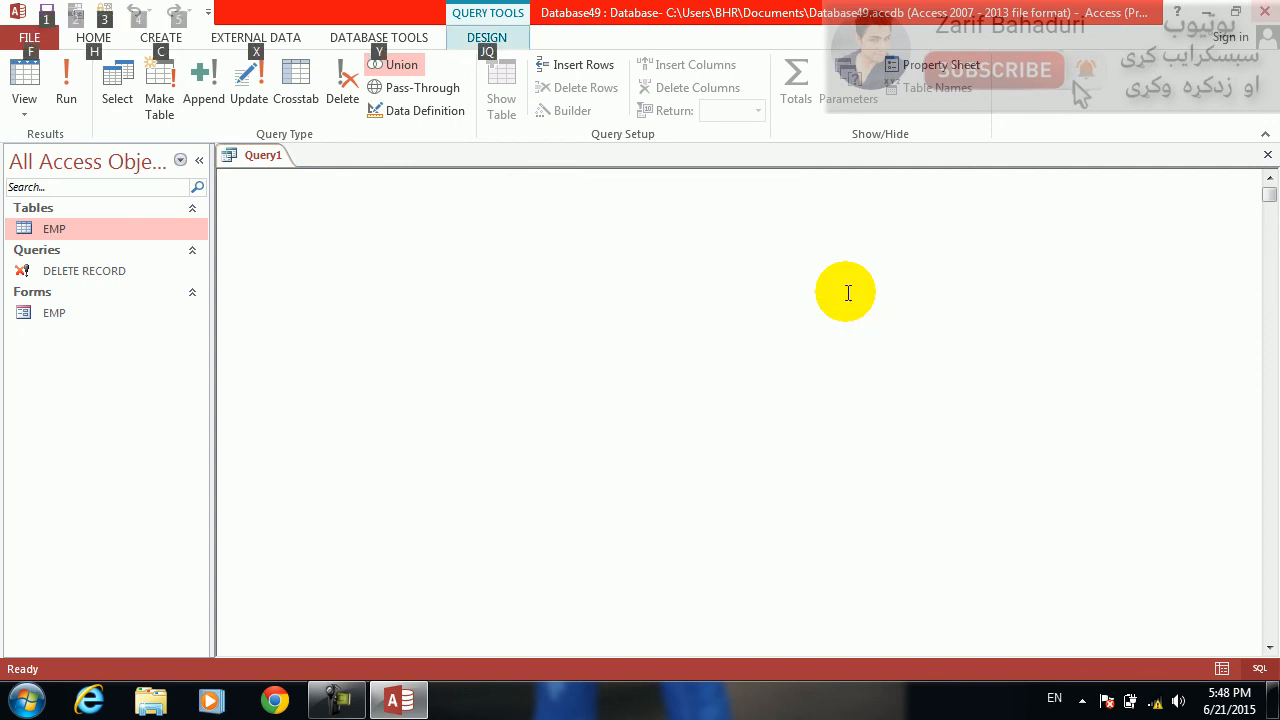